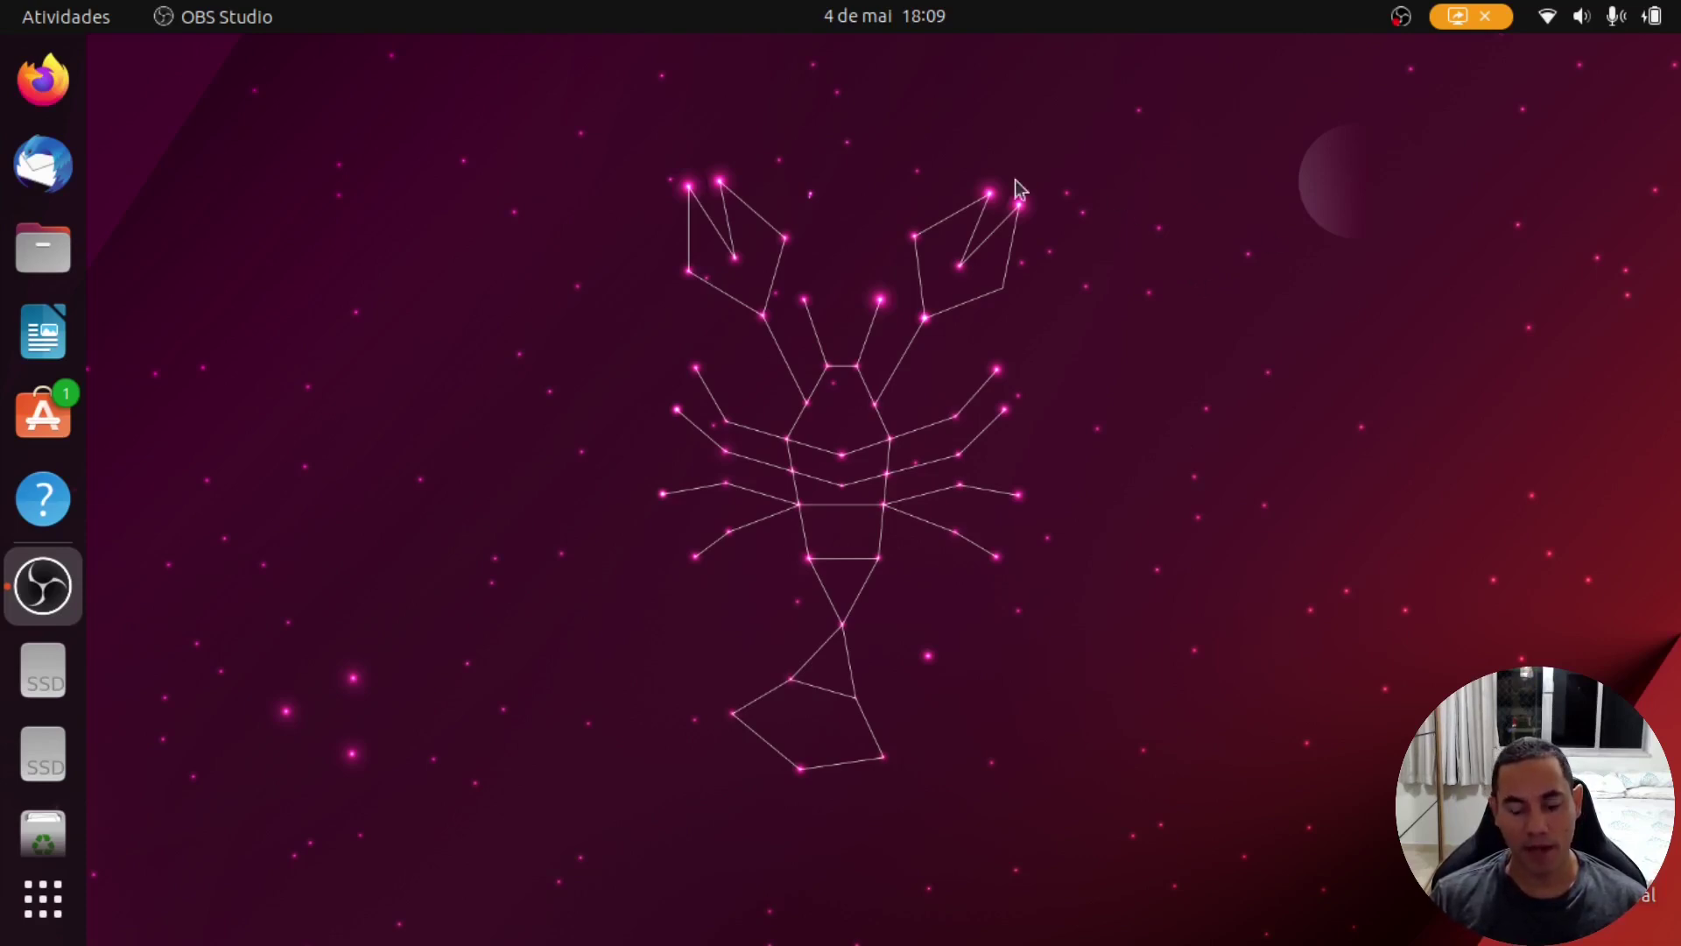
Step: Open the application overview and type, then delete, a search query
left_click(41, 902)
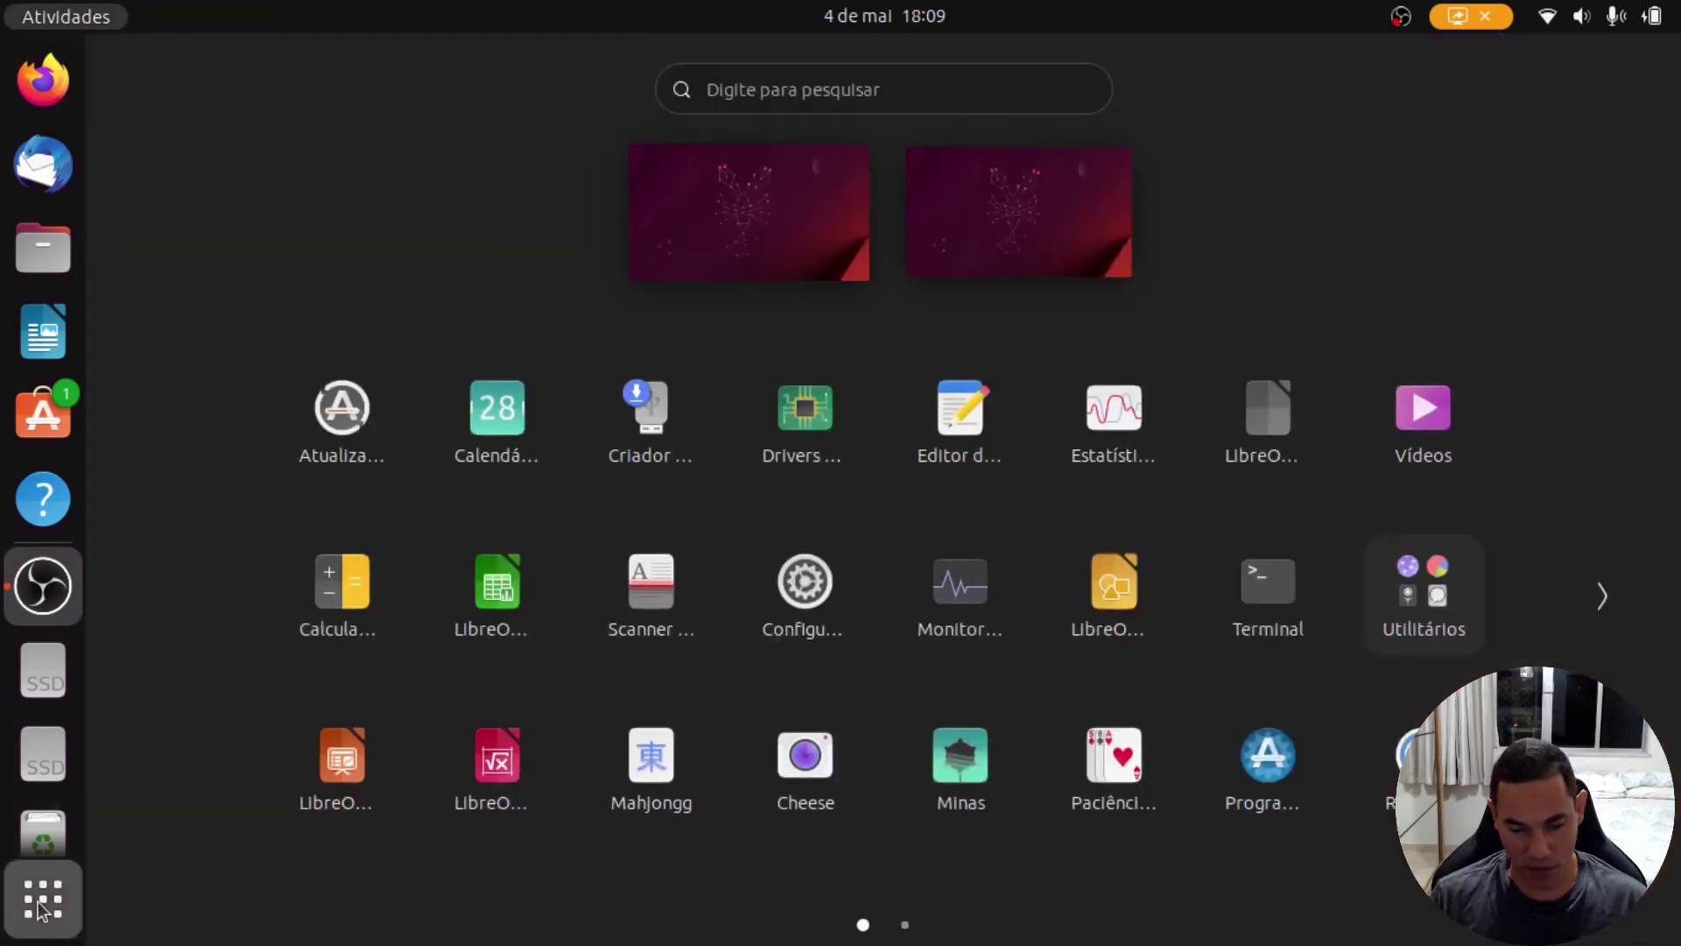
type("blol")
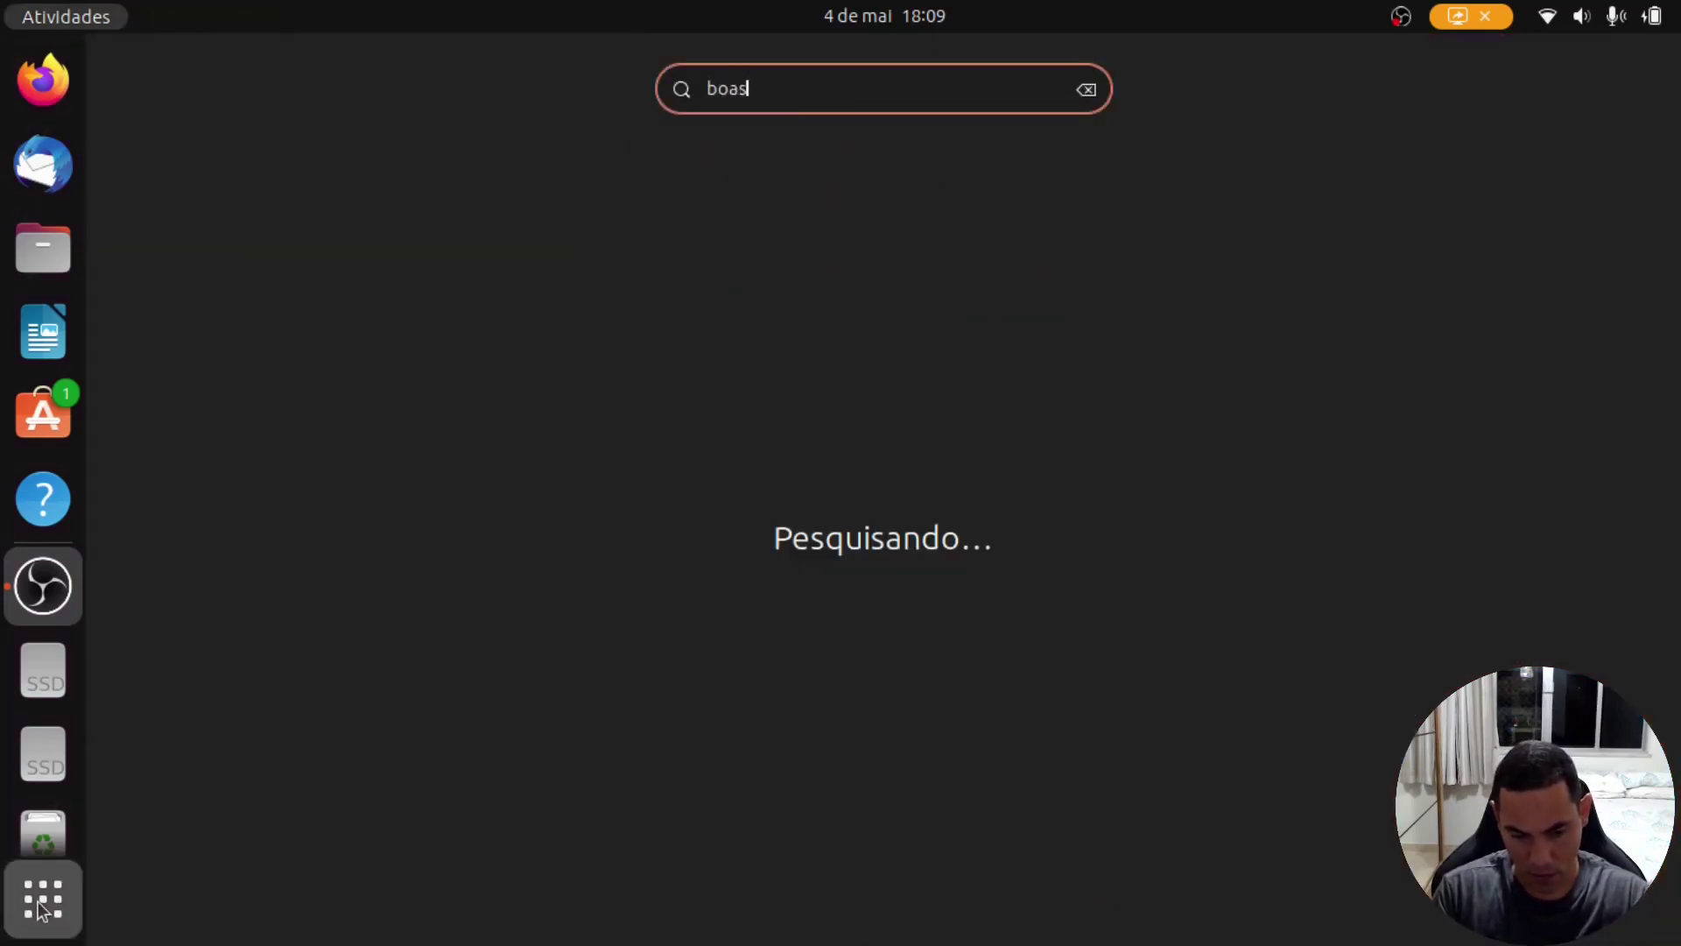
key("BackSpace")
key("BackSpace")
type("a")
key("BackSpace")
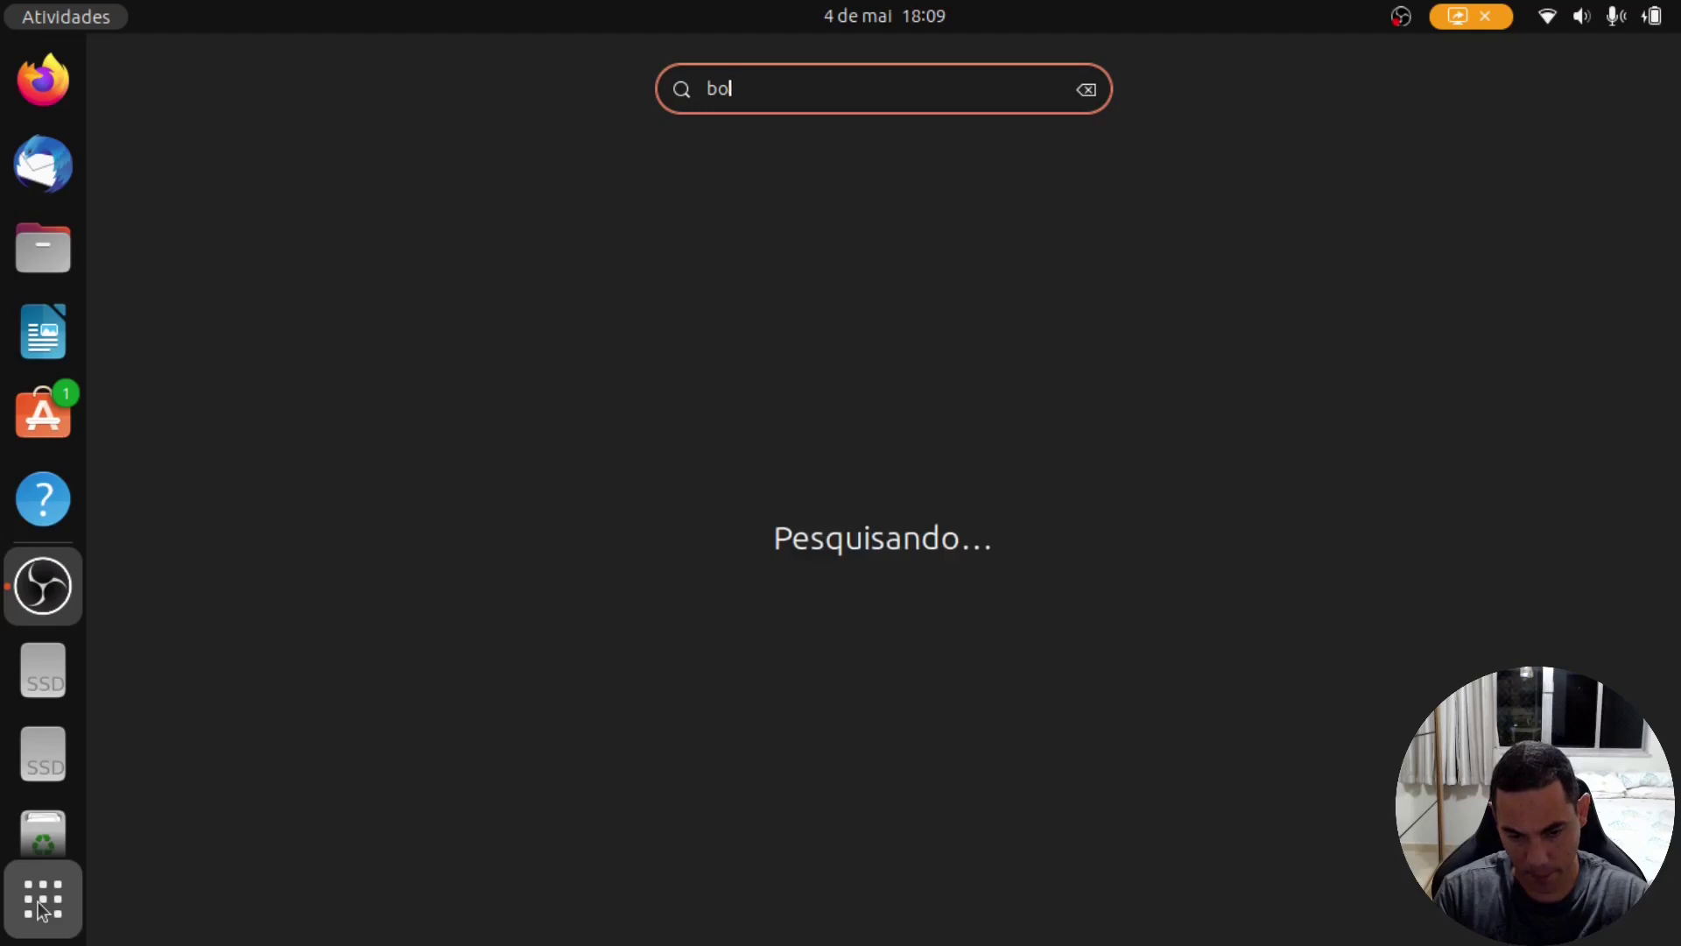
type("as")
key("BackSpace")
key("BackSpace")
key("BackSpace")
key("BackSpace")
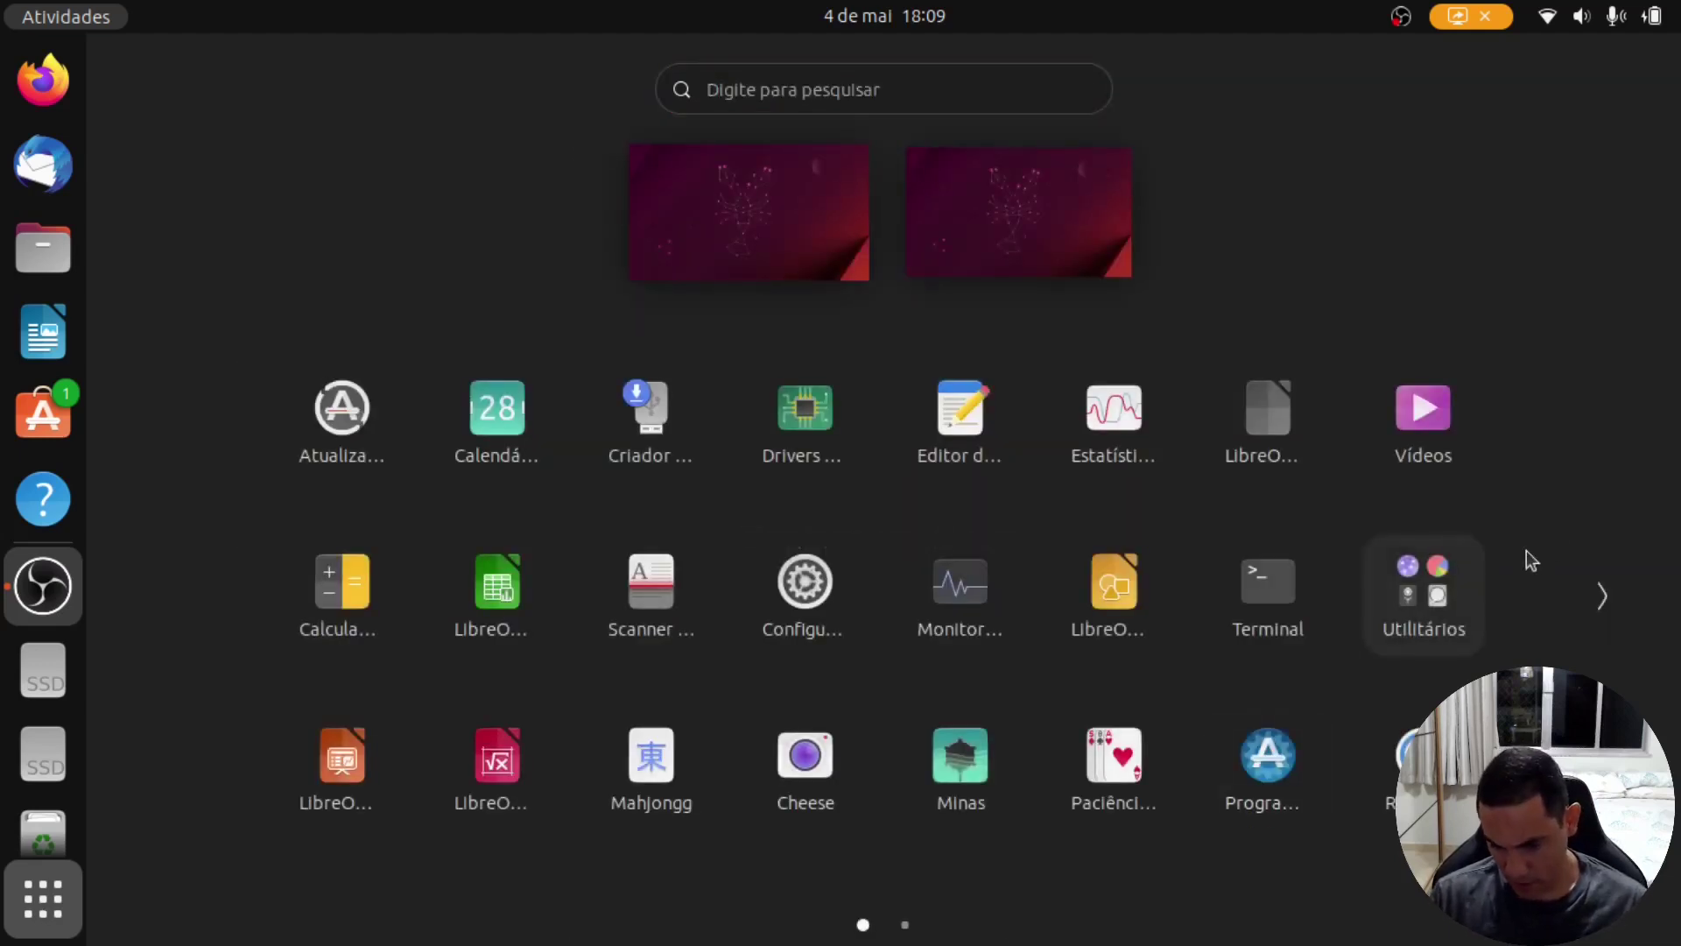
Step: Browse both pages of the Utilitários folder and the installed apps, then close the overview
left_click(1452, 601)
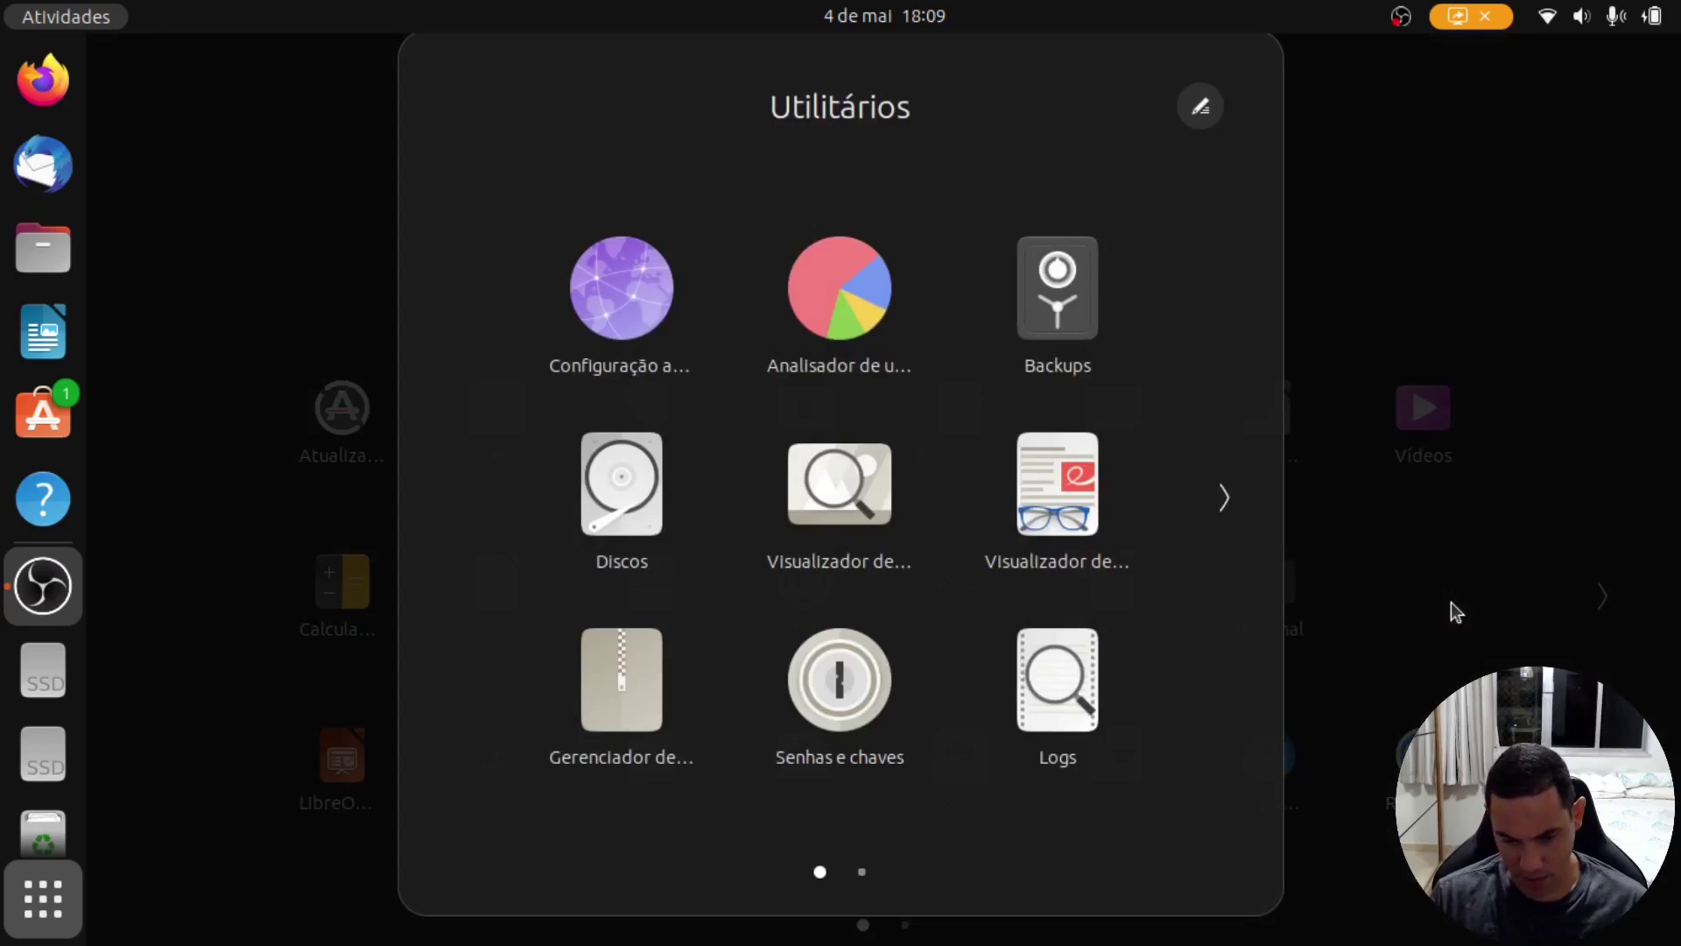
left_click(1208, 519)
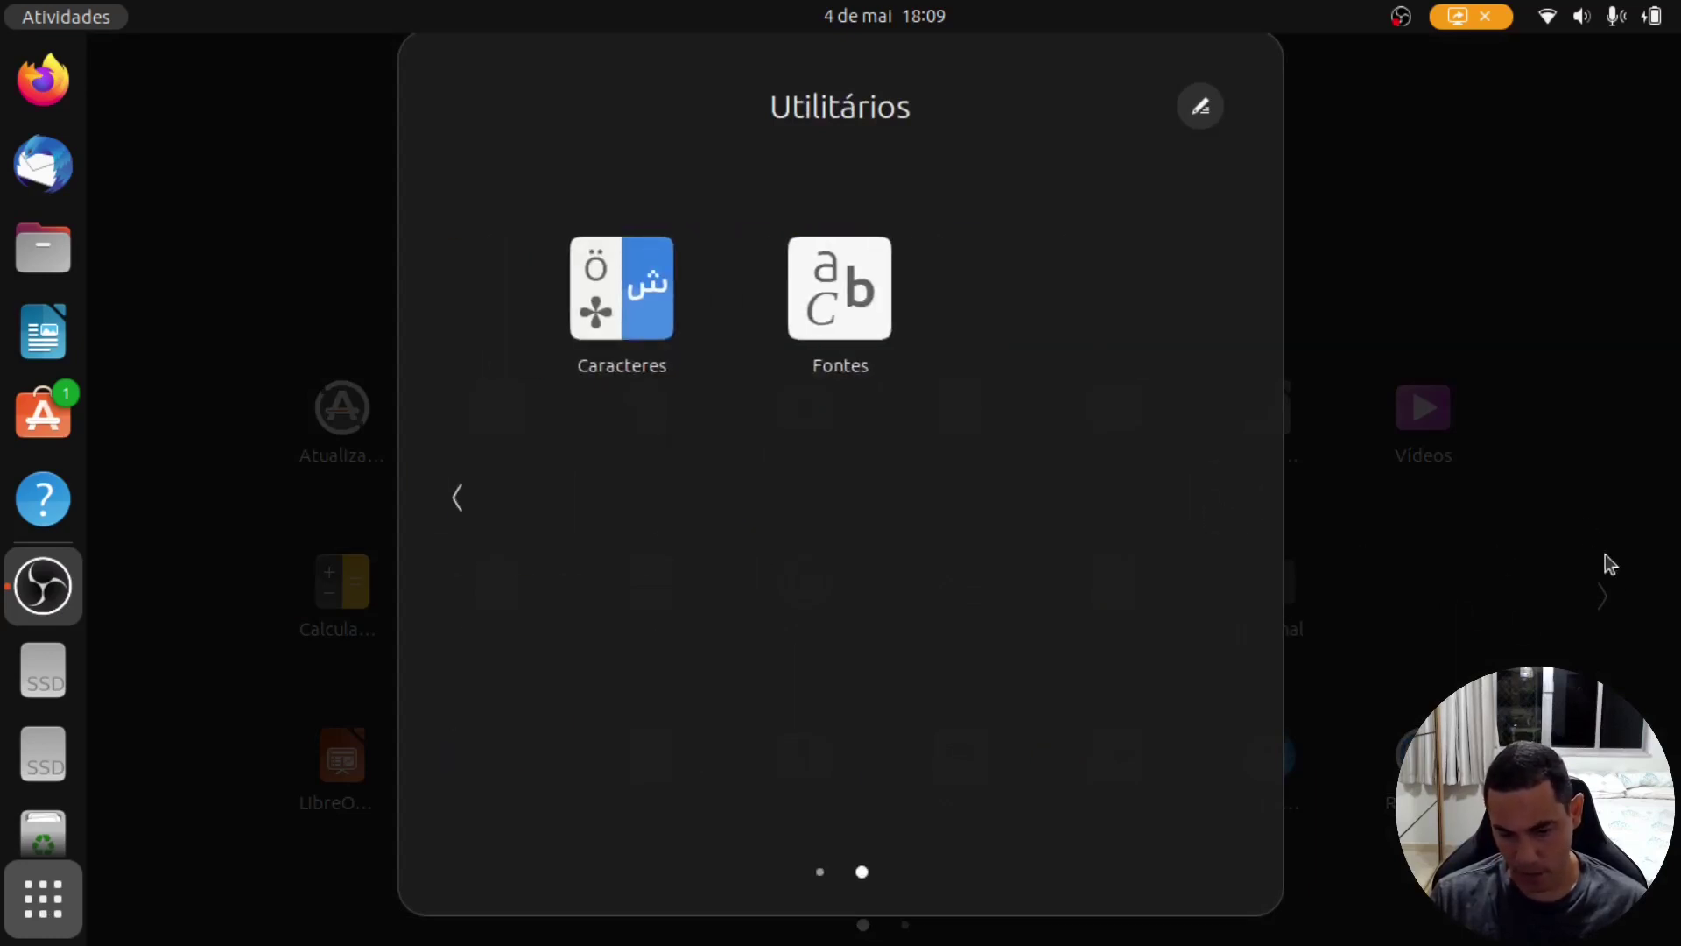
left_click(1615, 578)
left_click(1603, 597)
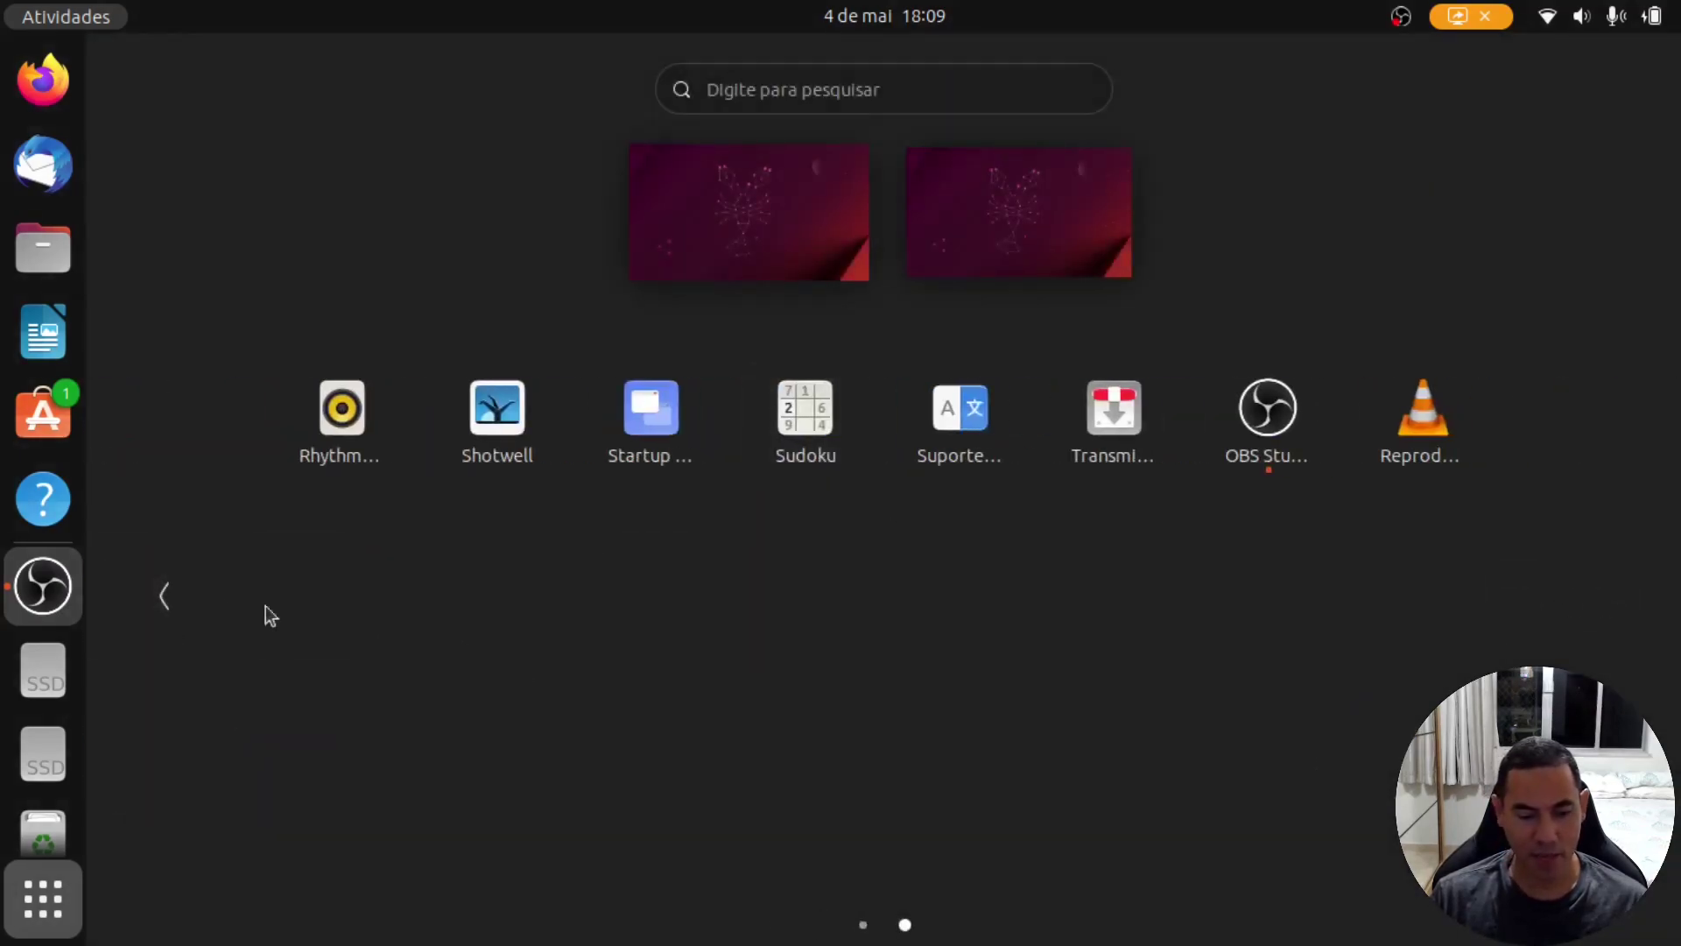
left_click(165, 595)
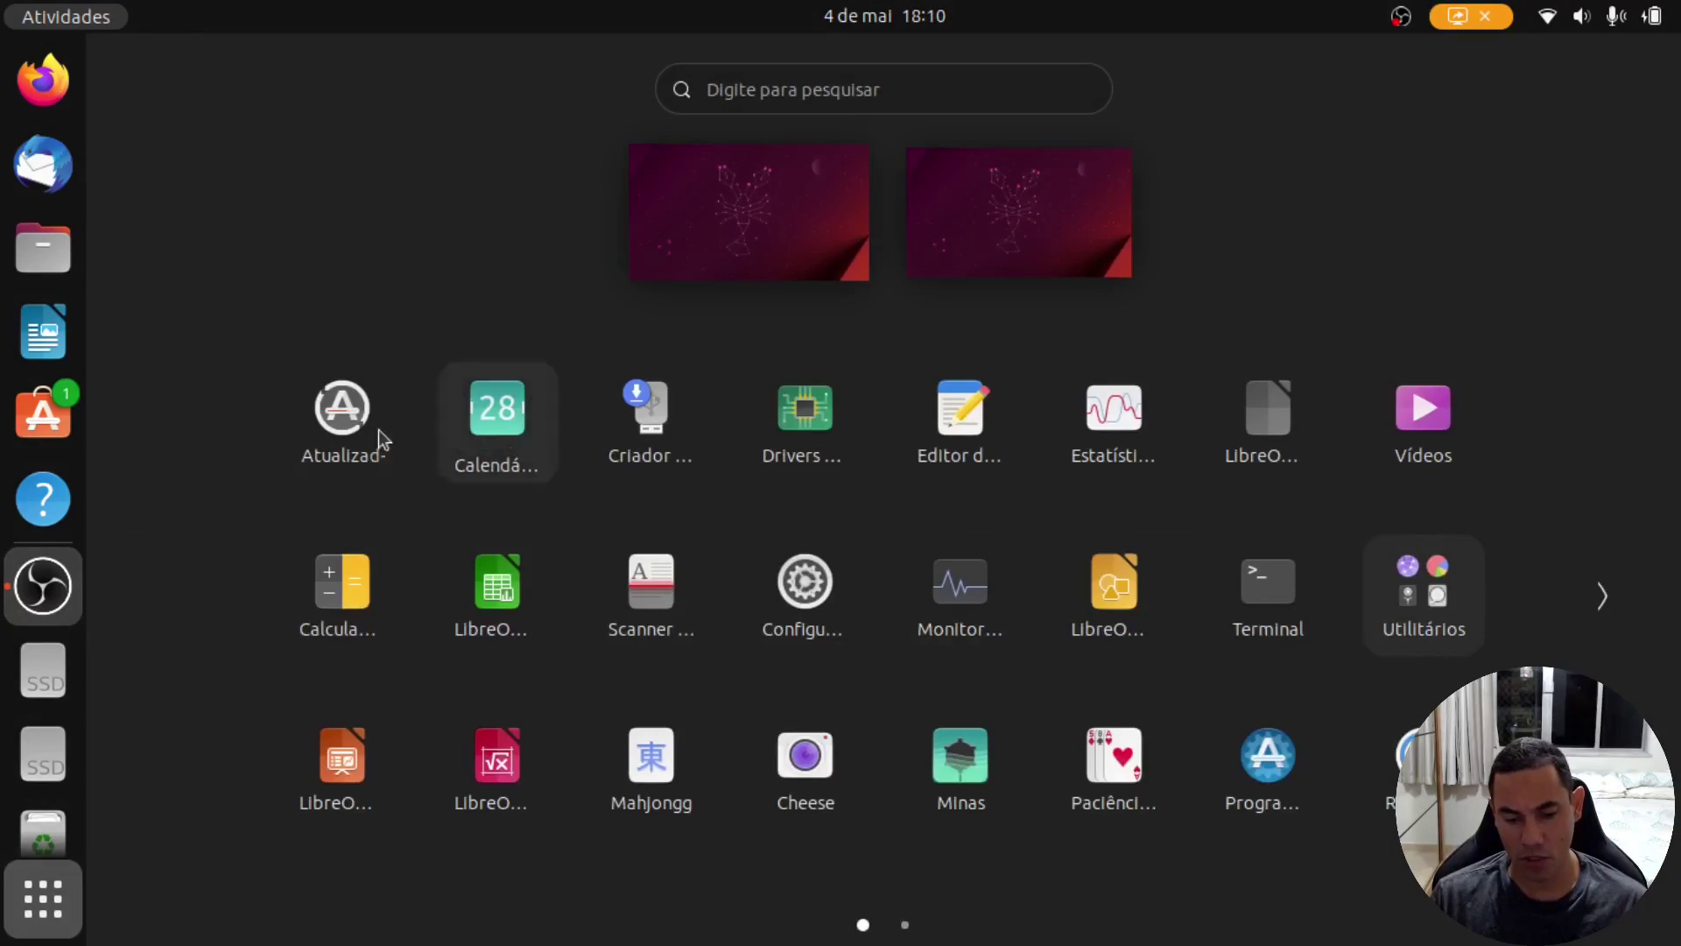
left_click(60, 893)
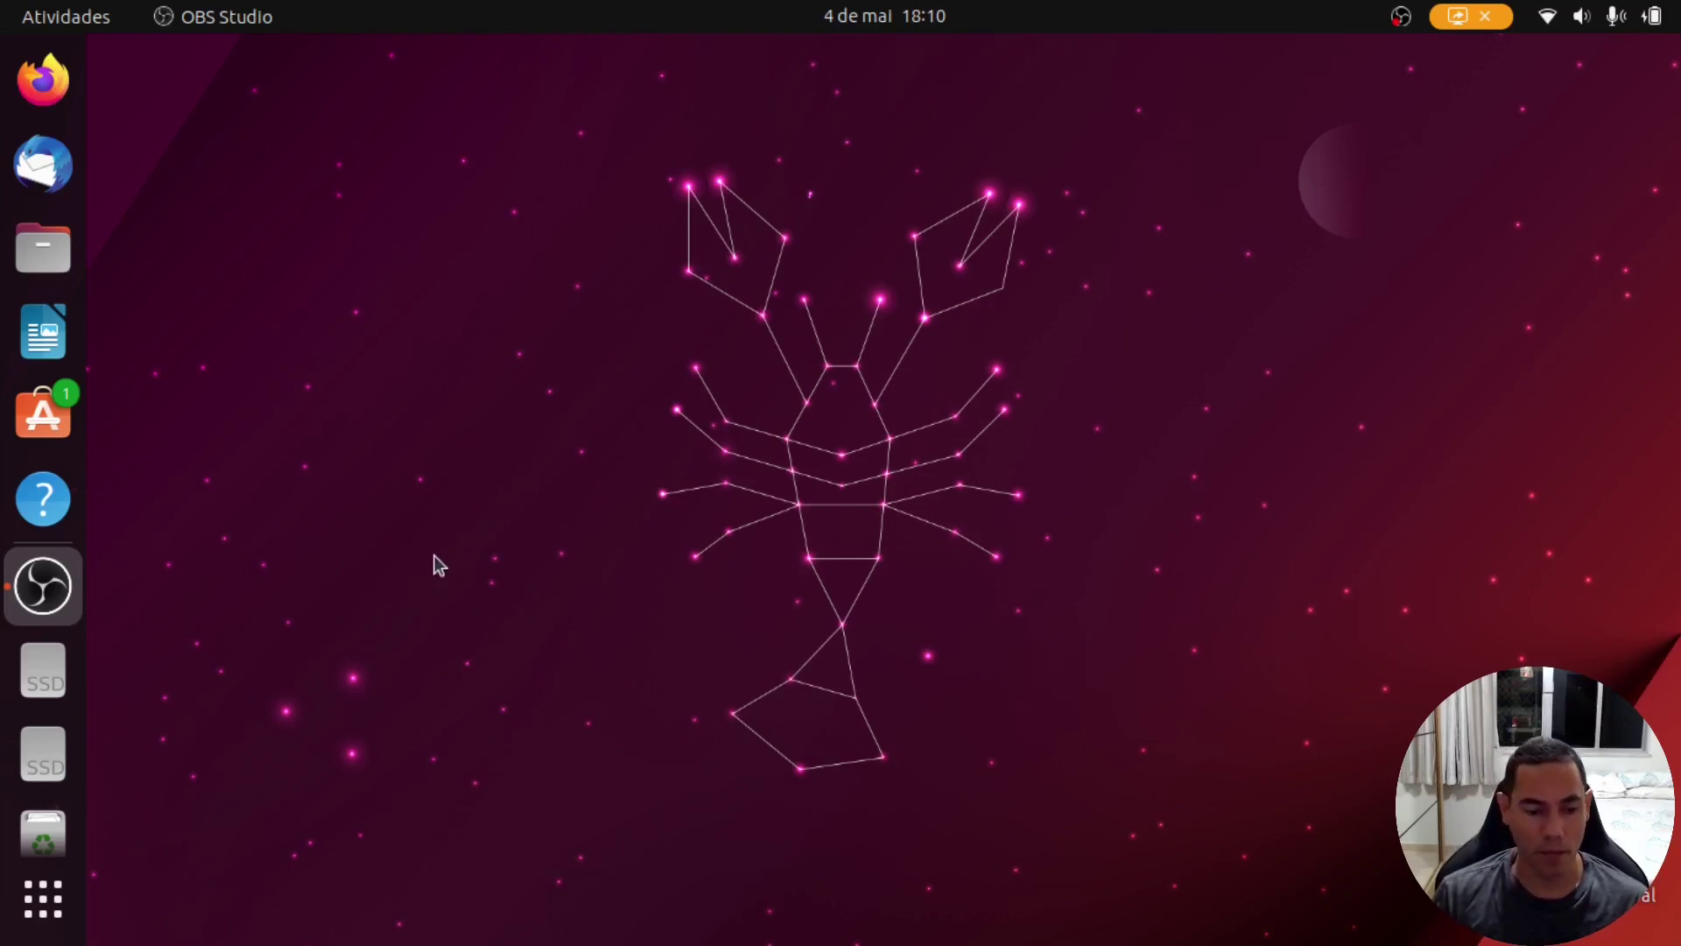
Step: In Firefox, search 'obs studio', highlight the FFmpeg and OBS Studio install commands, then close Firefox
left_click(75, 100)
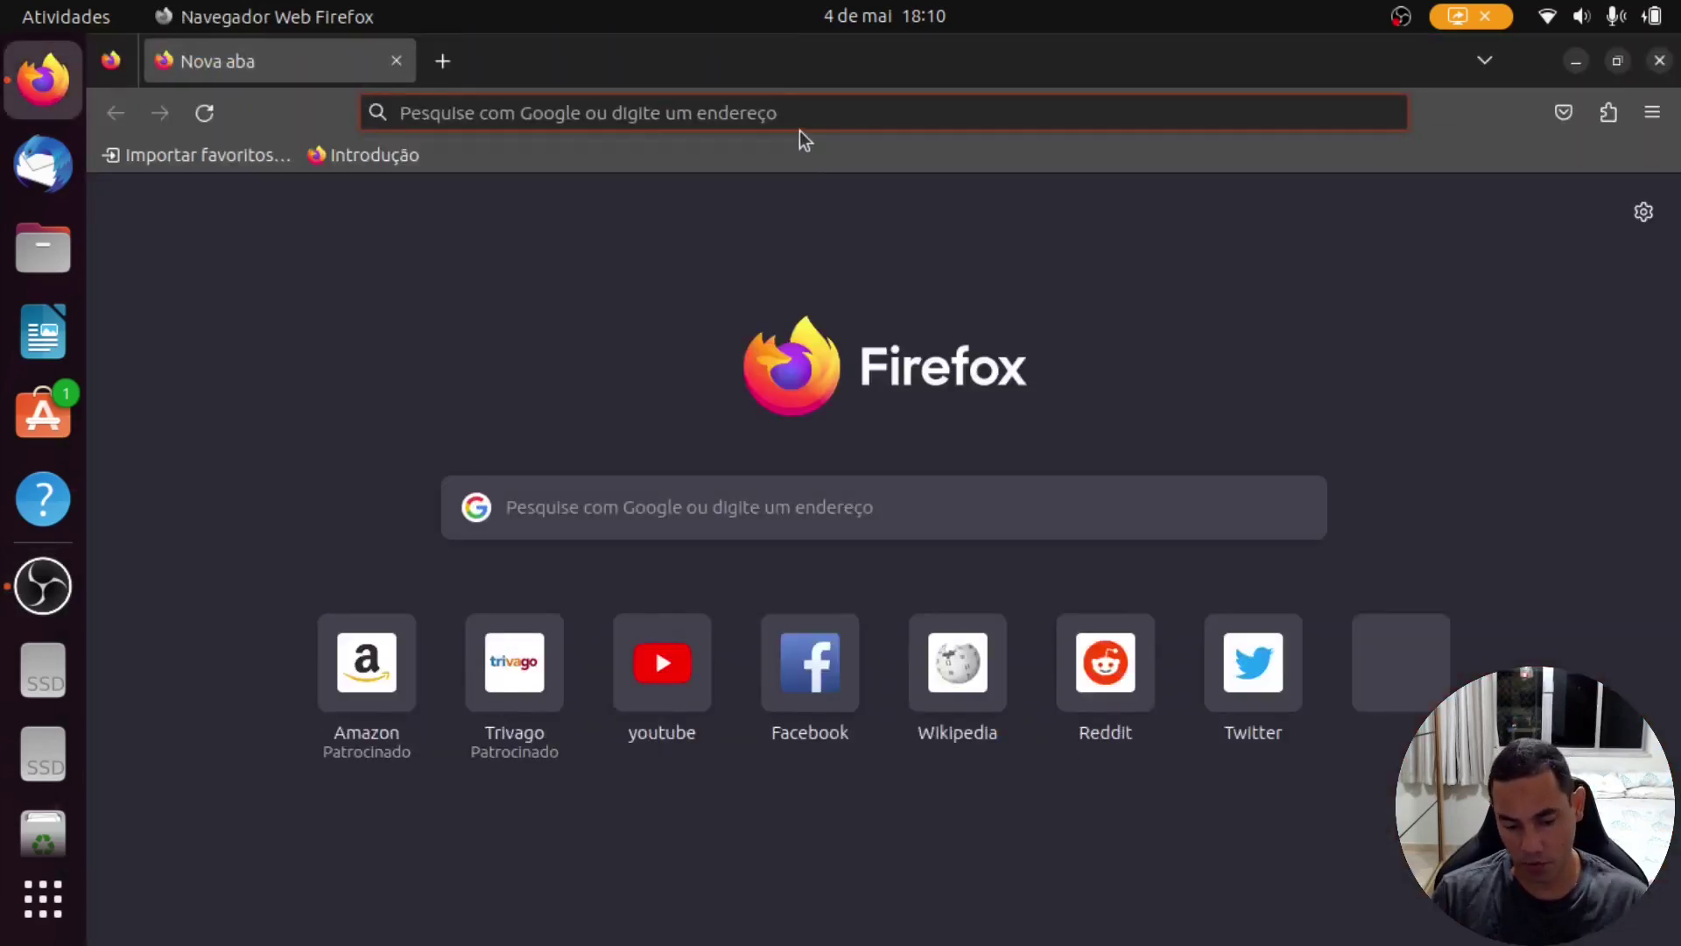
type("obs")
key("Down")
key("Down")
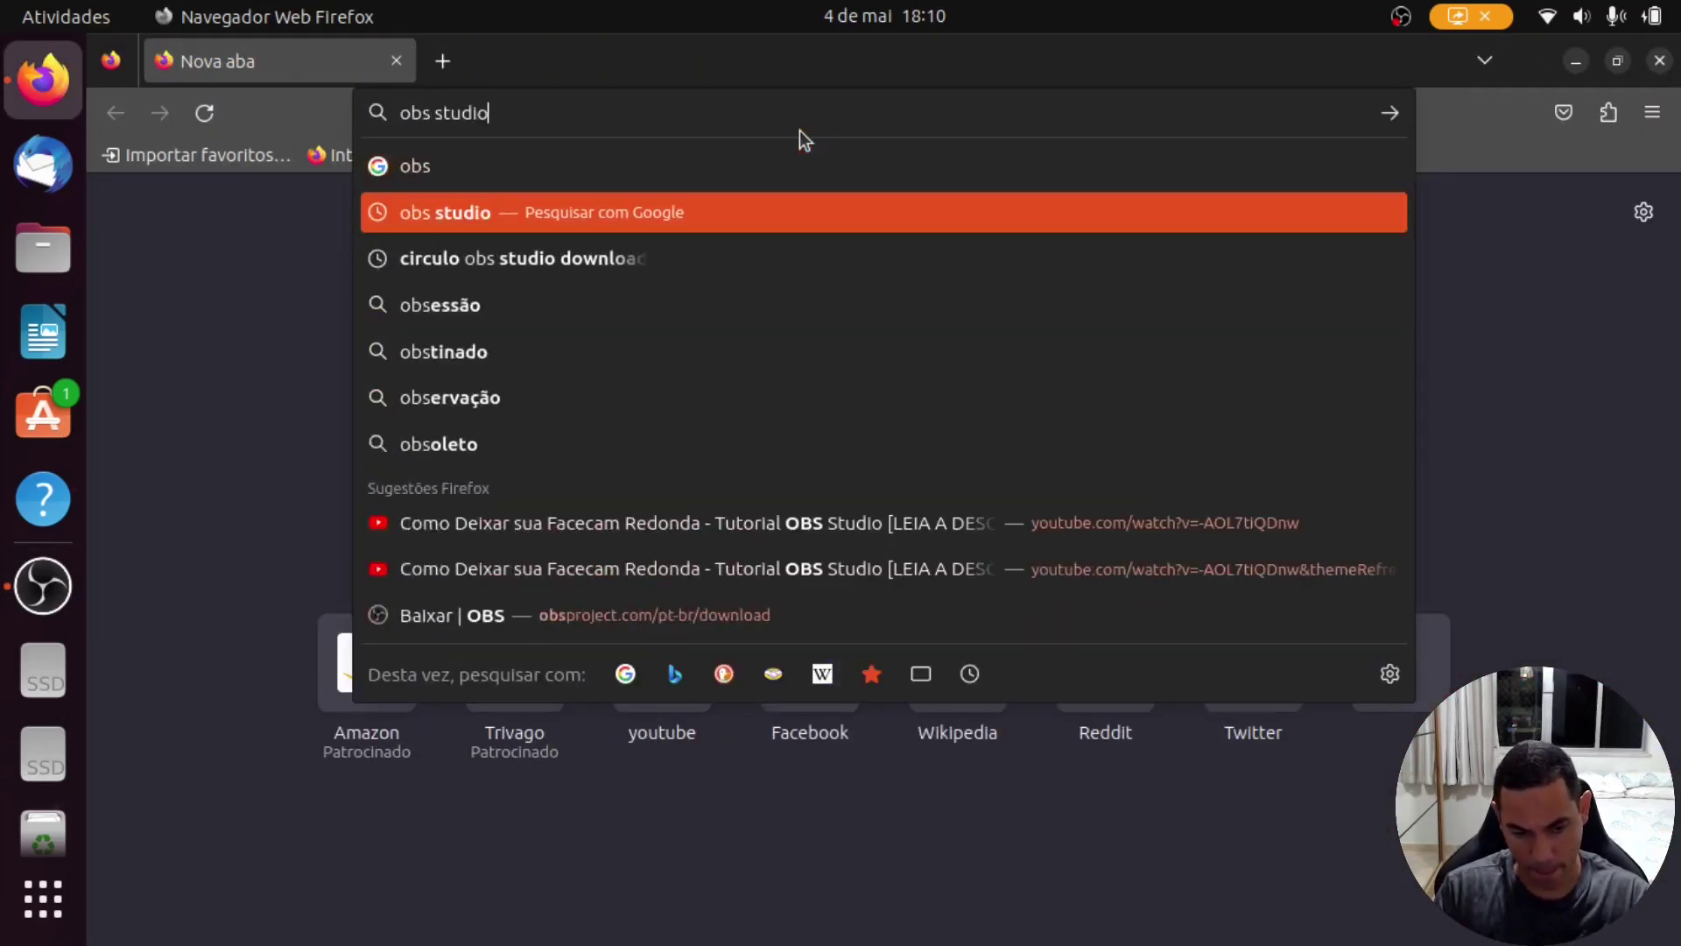
key("Up")
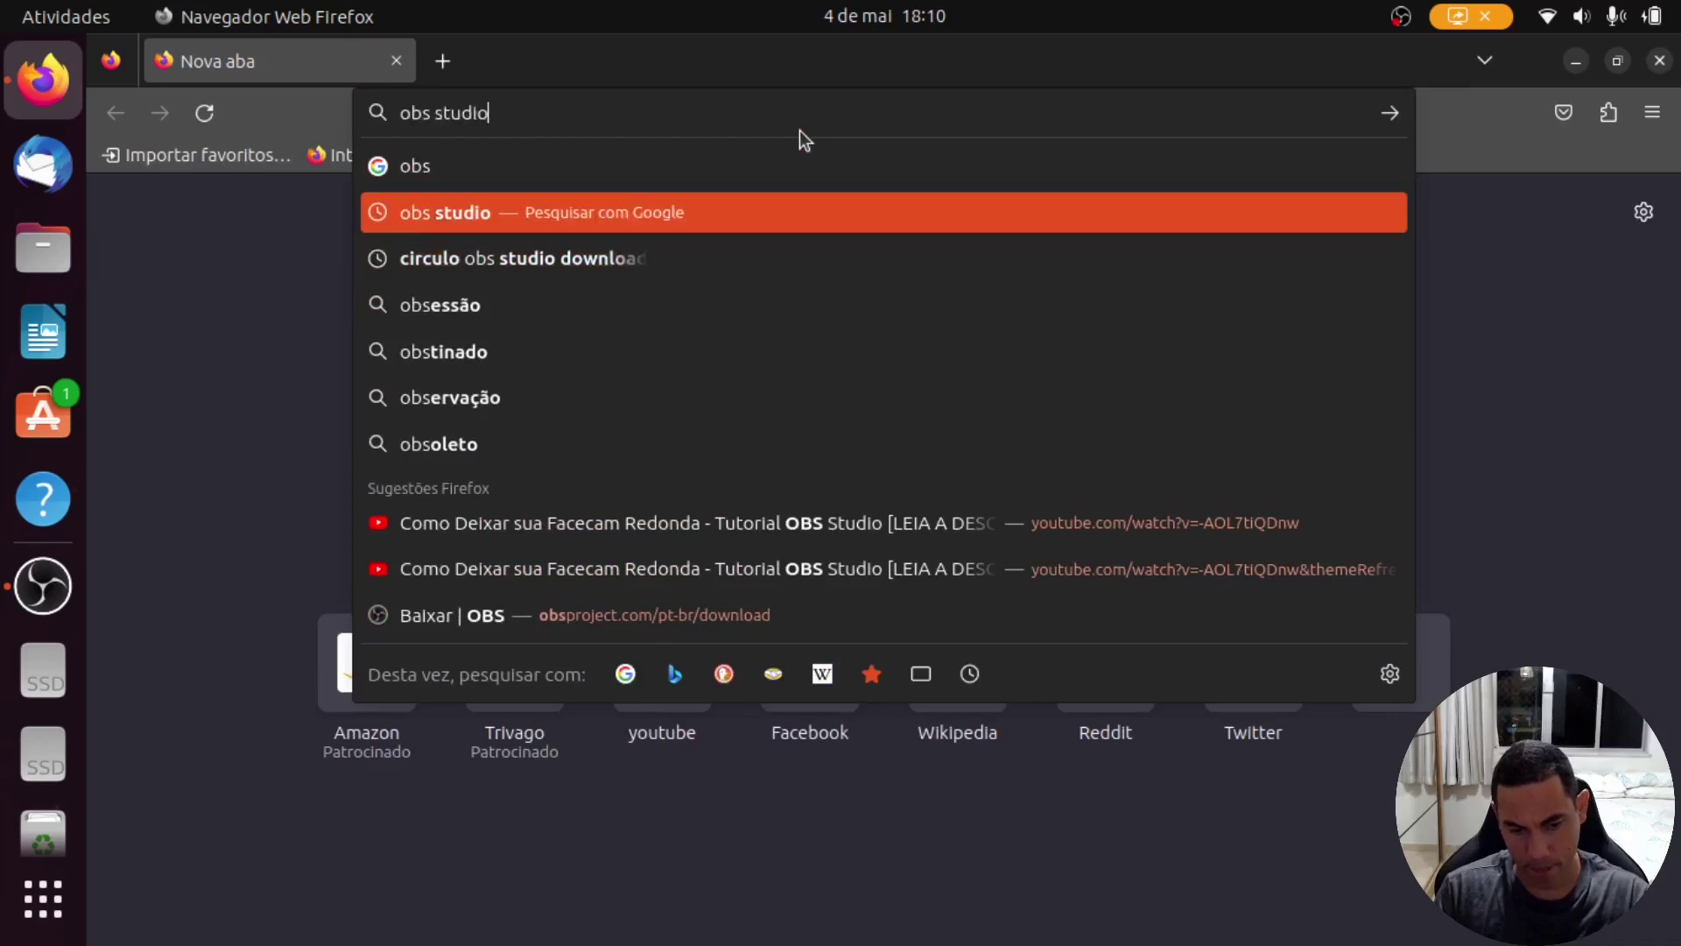
key("Return")
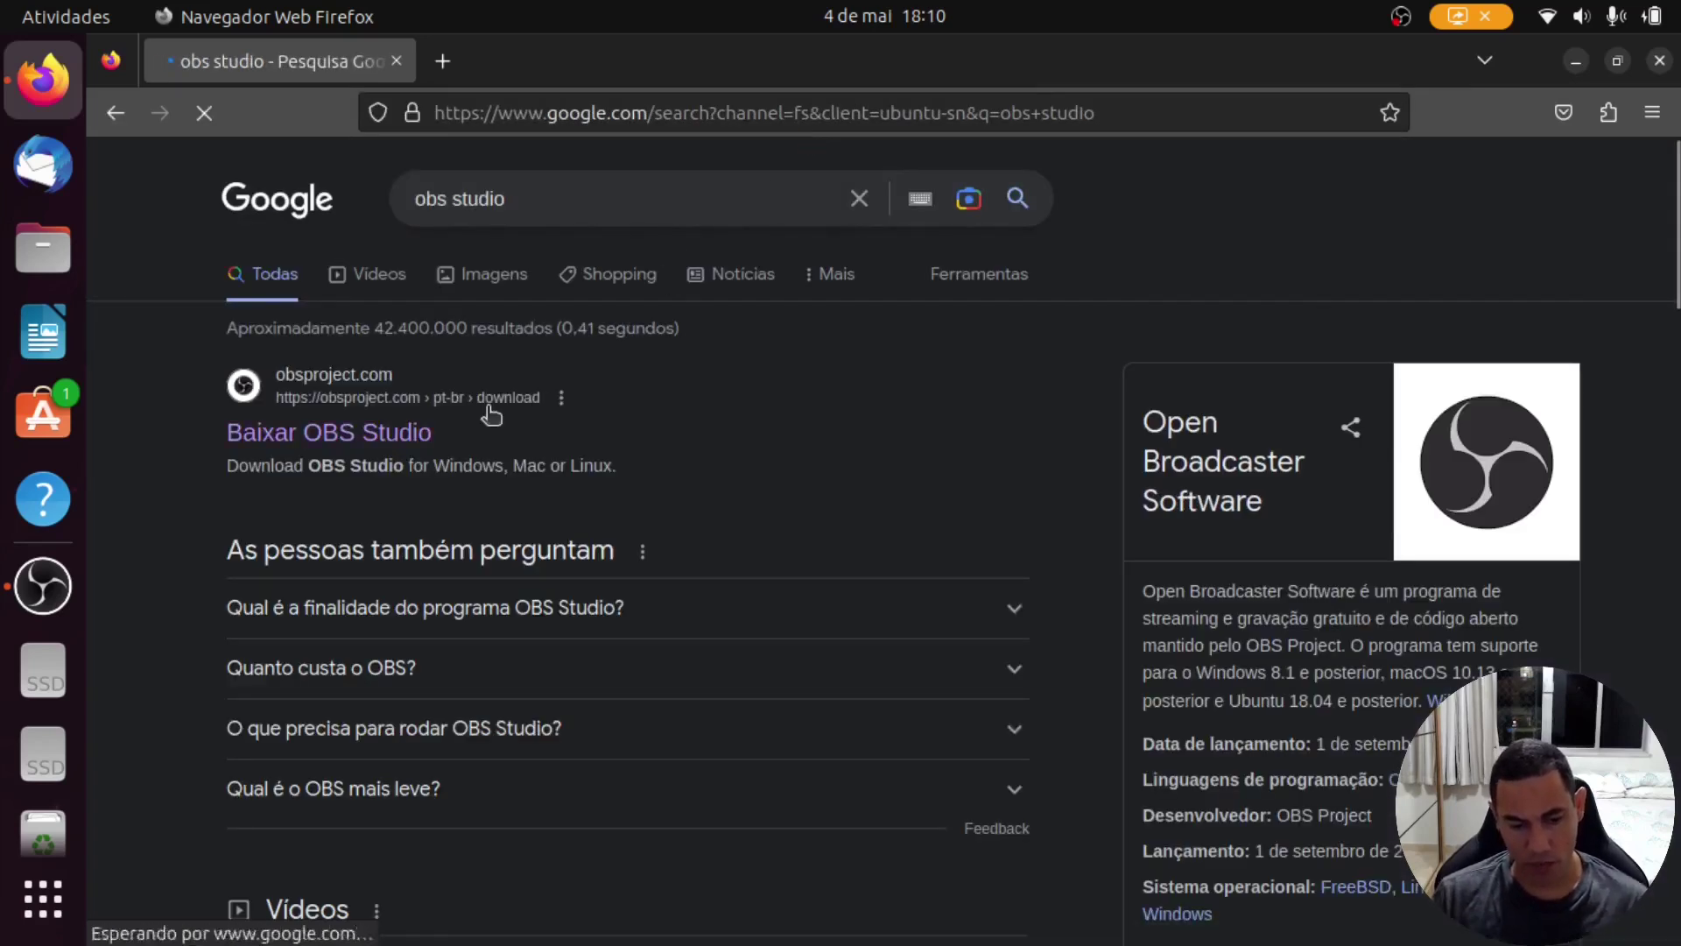
left_click(391, 437)
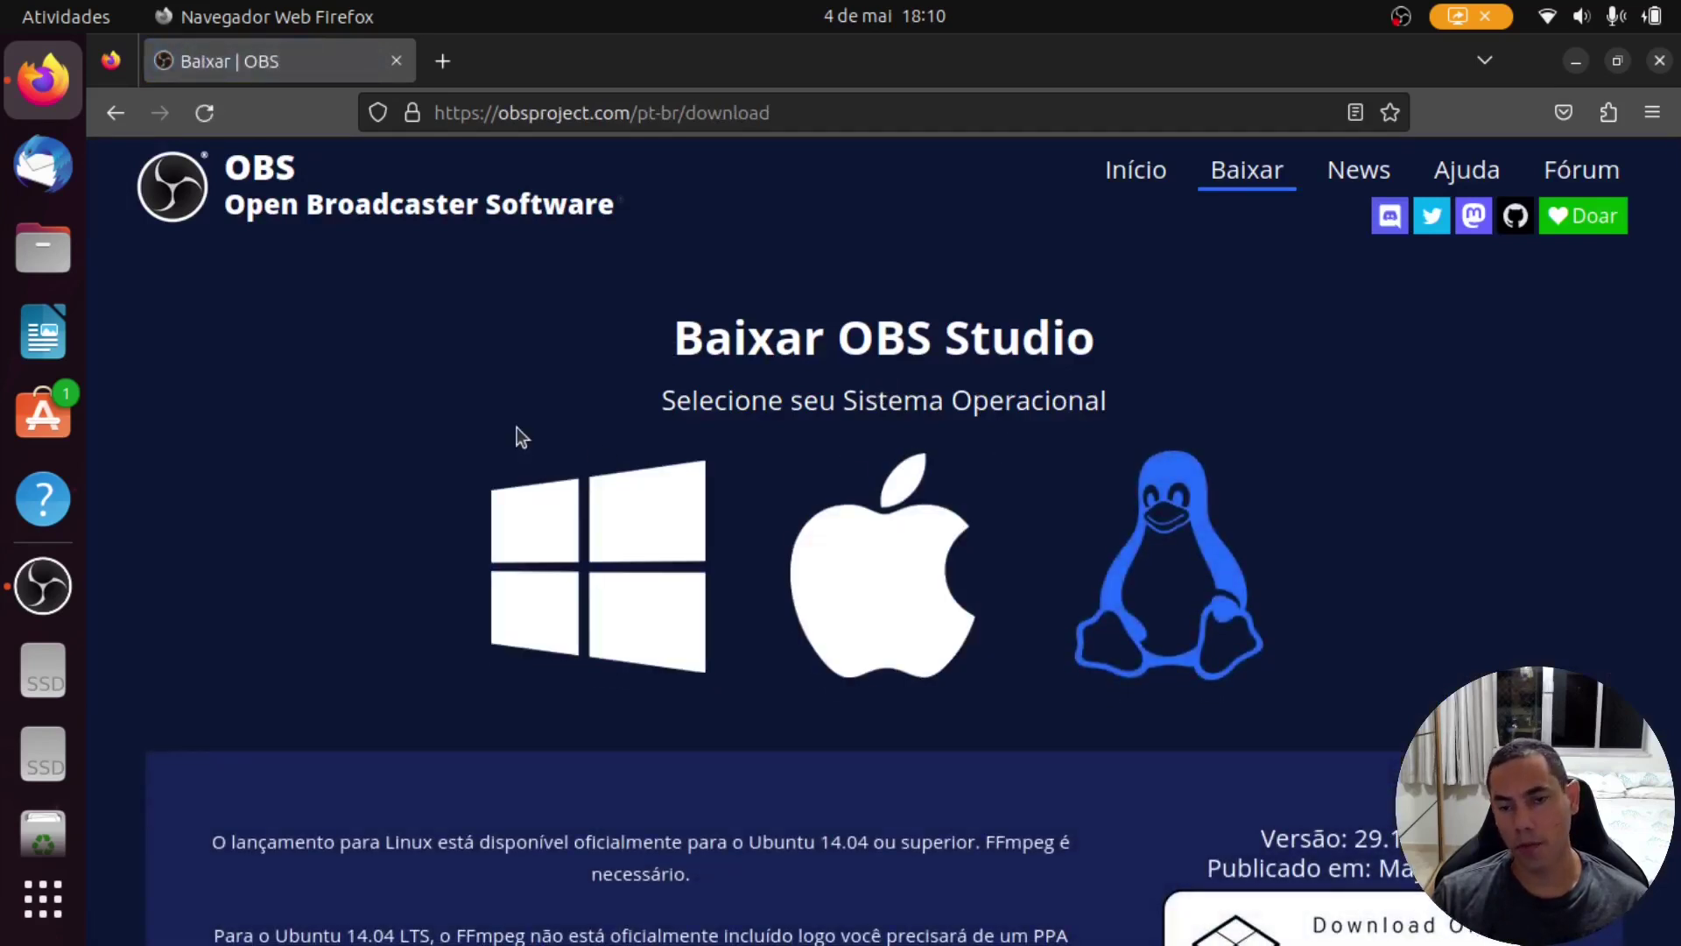
scroll(580, 504, "down", 5)
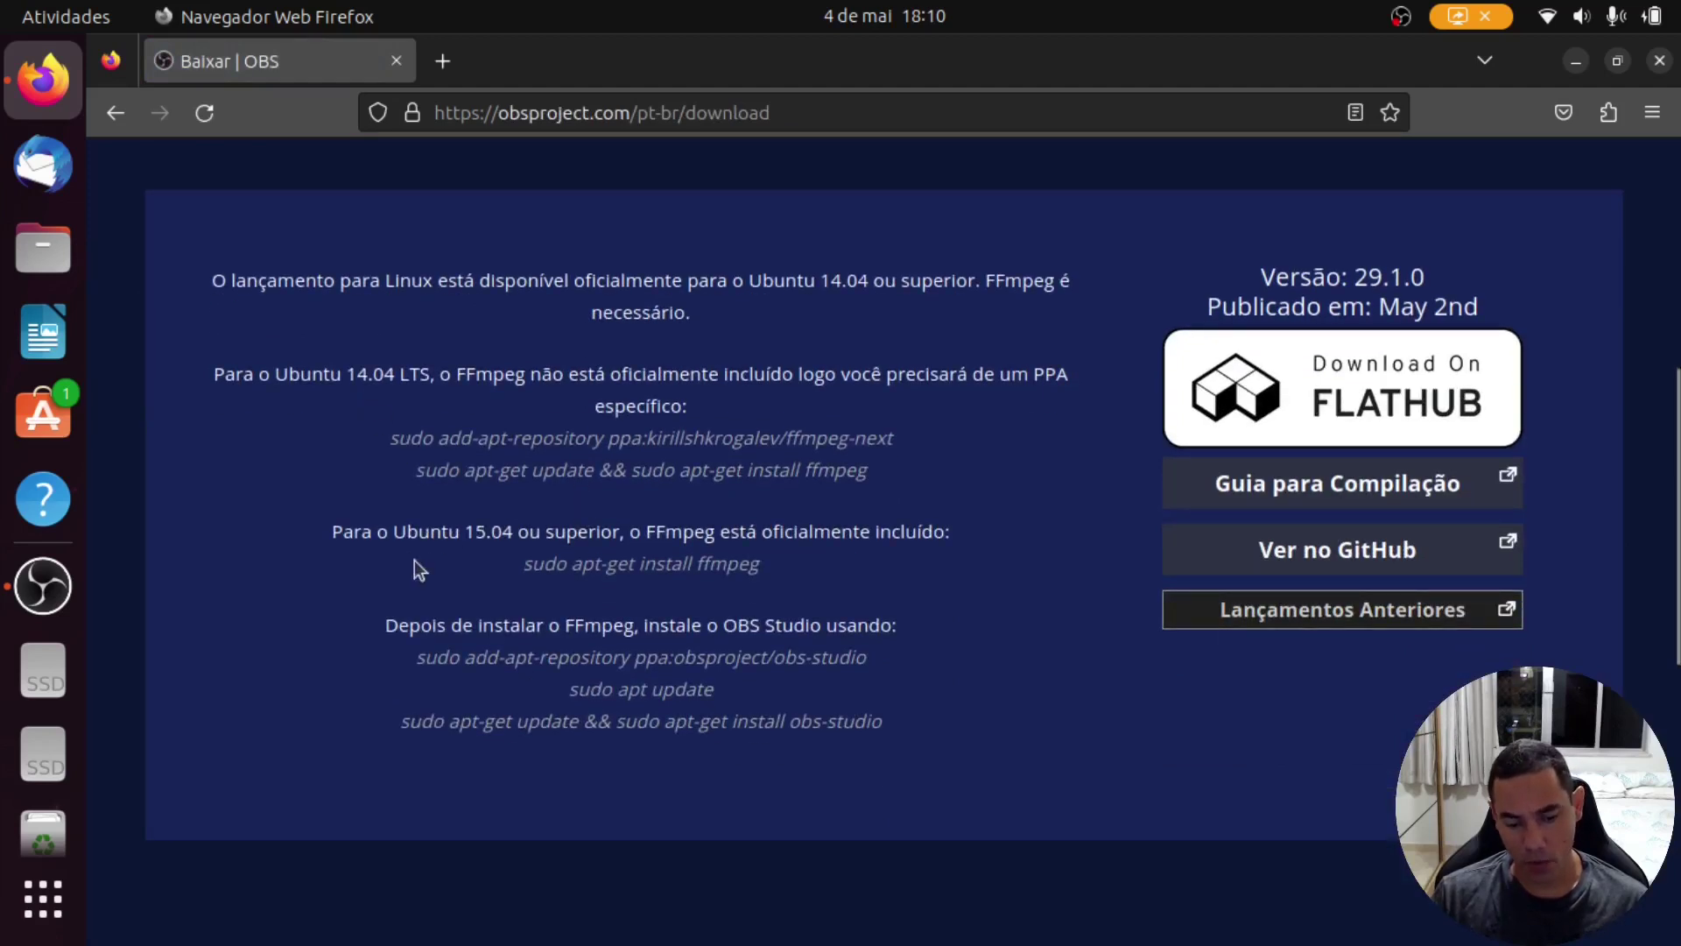
left_click_drag(334, 532, 932, 720)
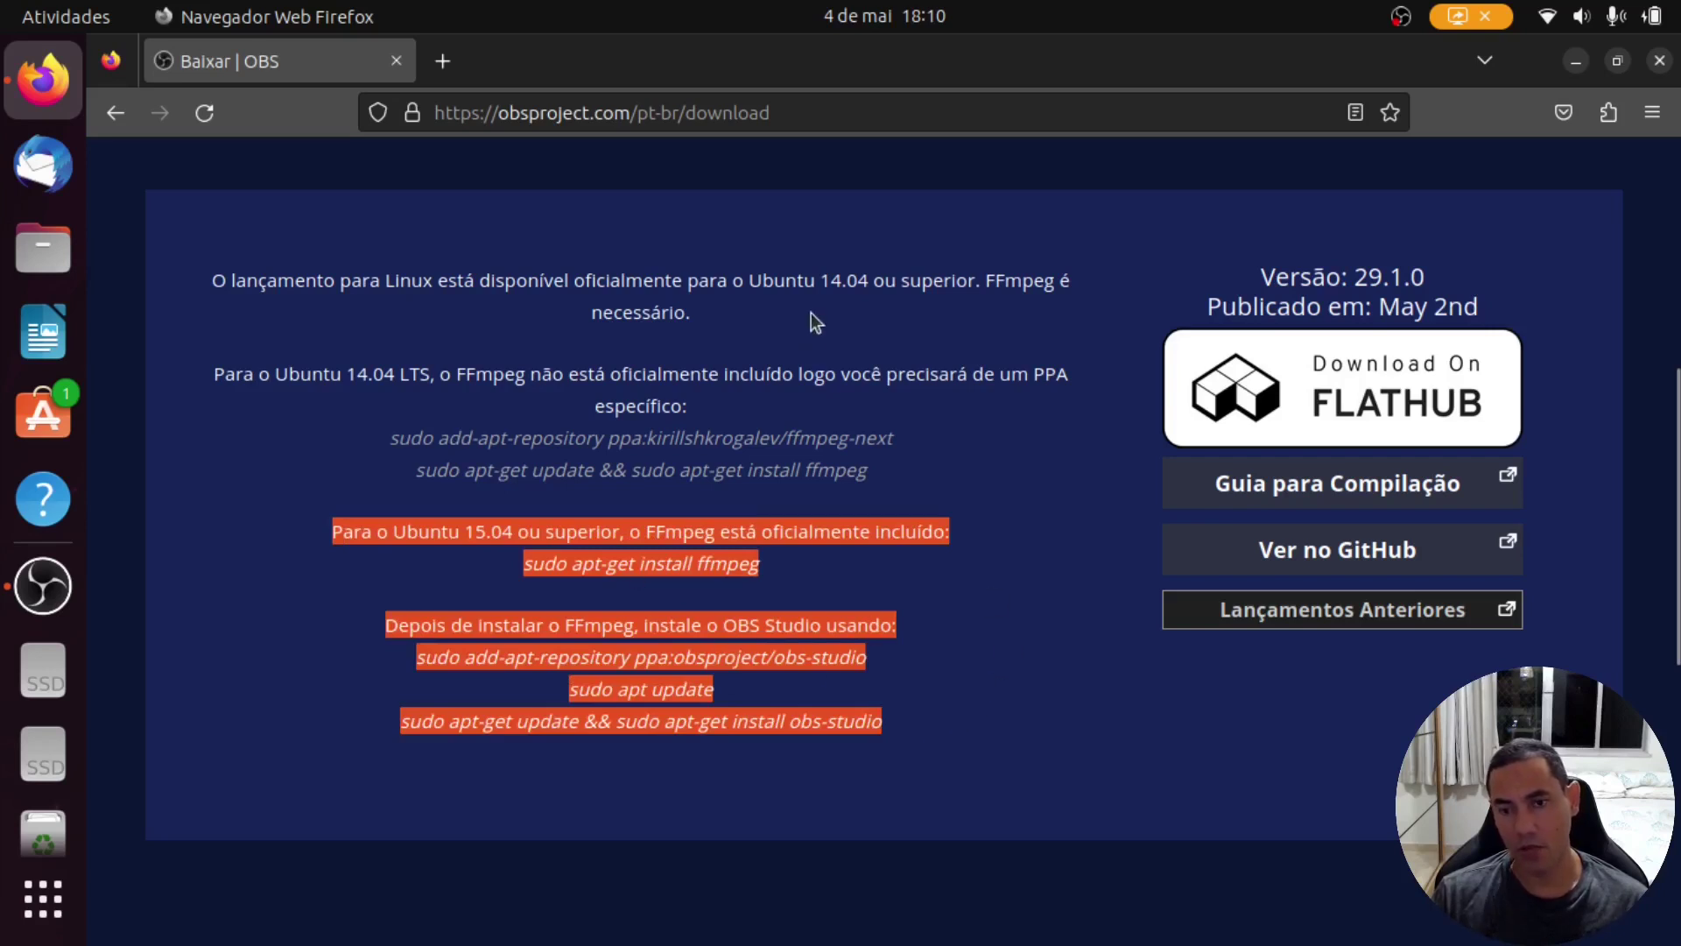
left_click(1659, 61)
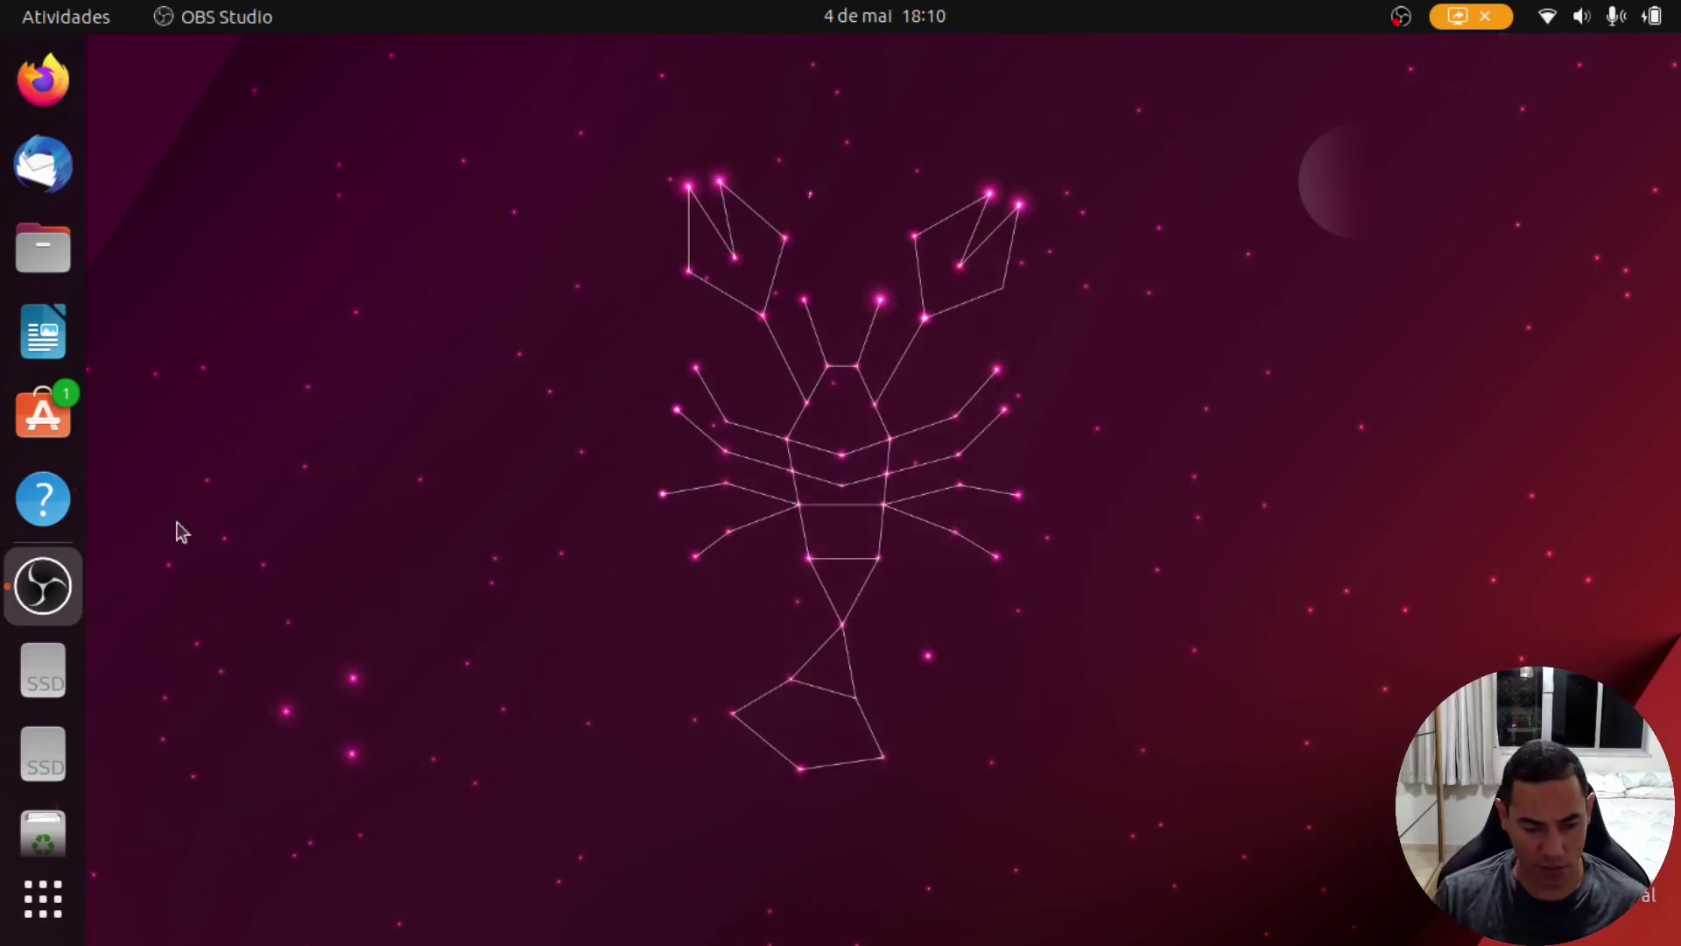
Step: Run Atualizador de programas, dismiss its up-to-date notice, and reopen the application grid
left_click(44, 898)
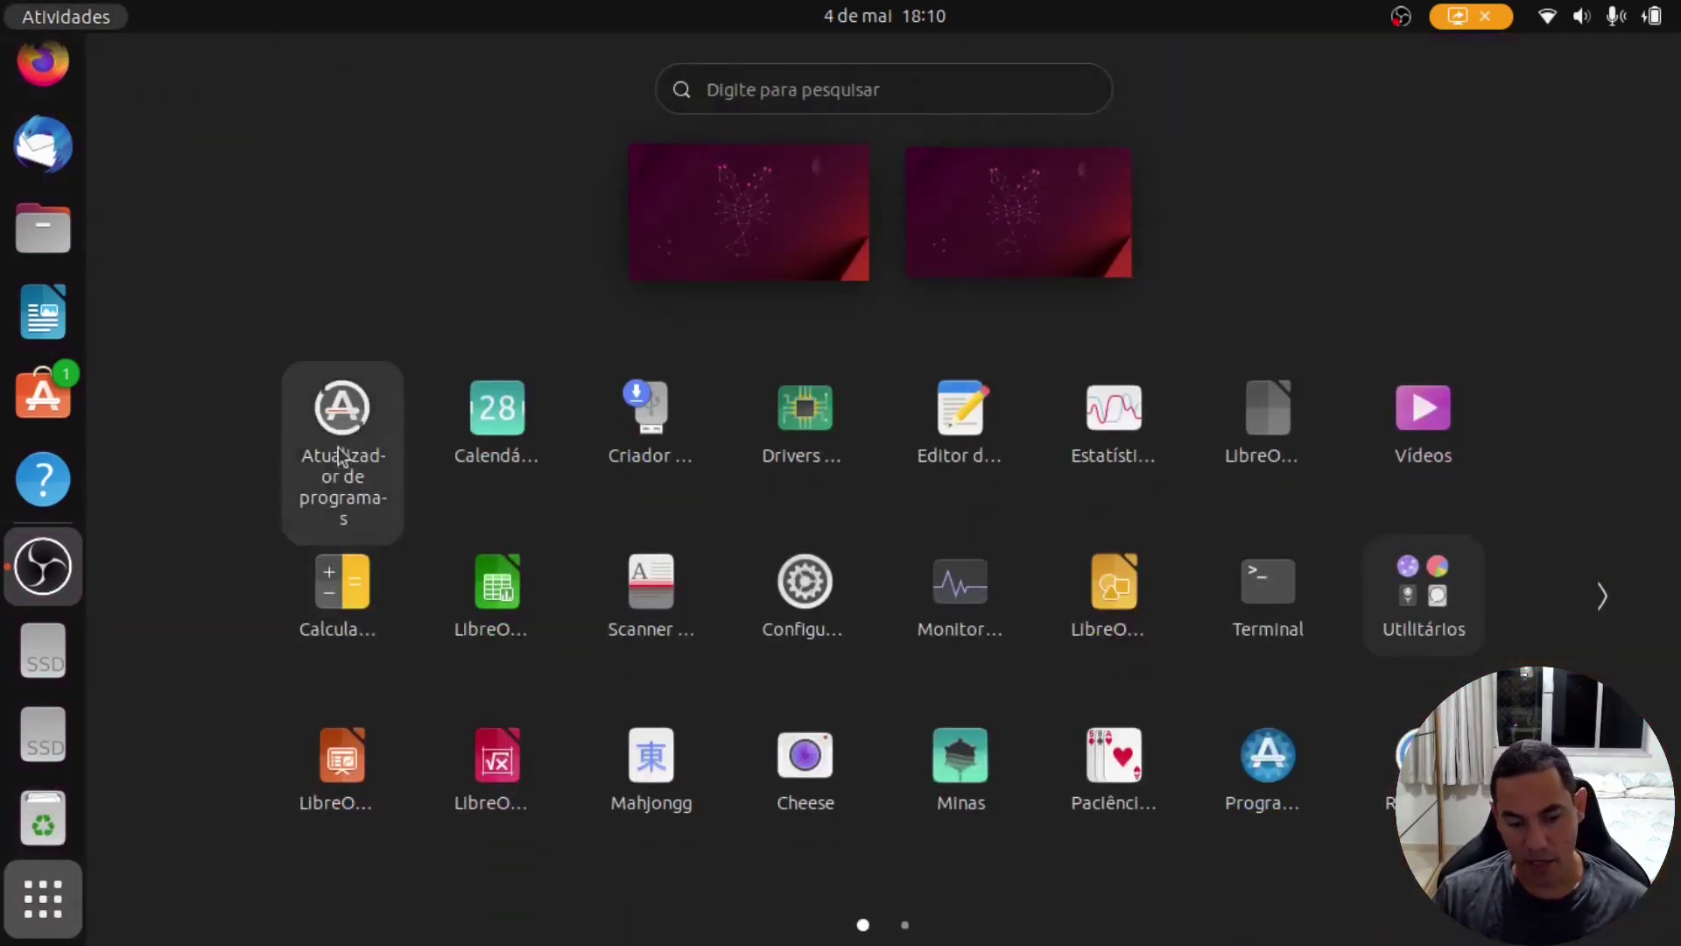
left_click(341, 442)
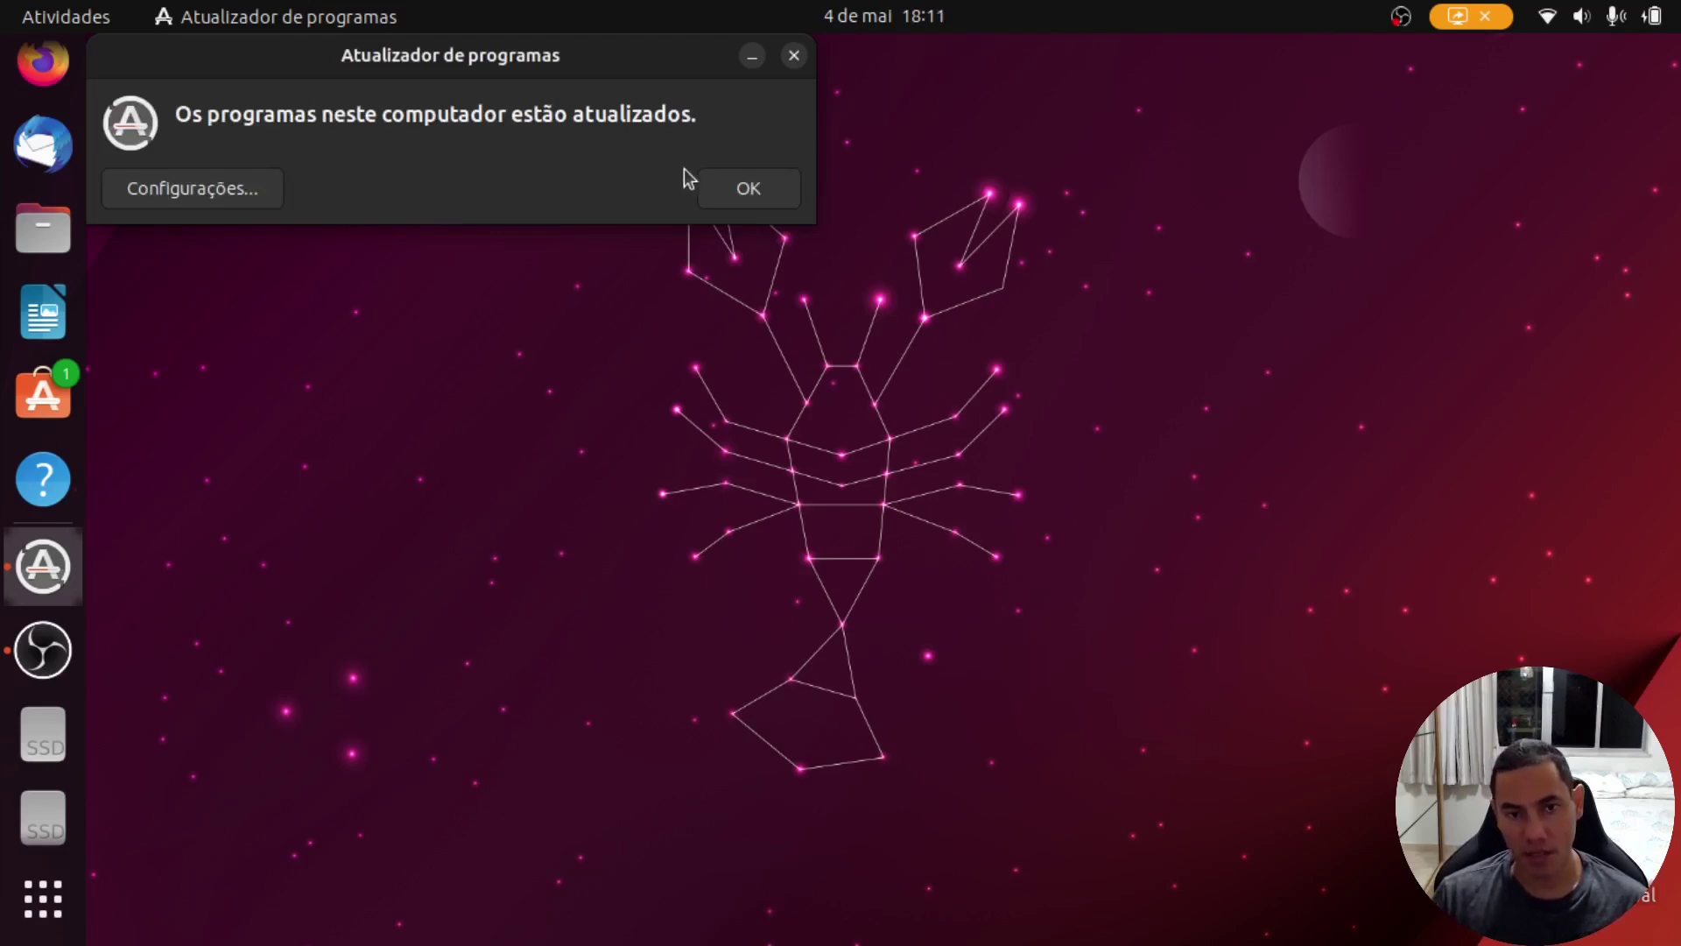
left_click(747, 187)
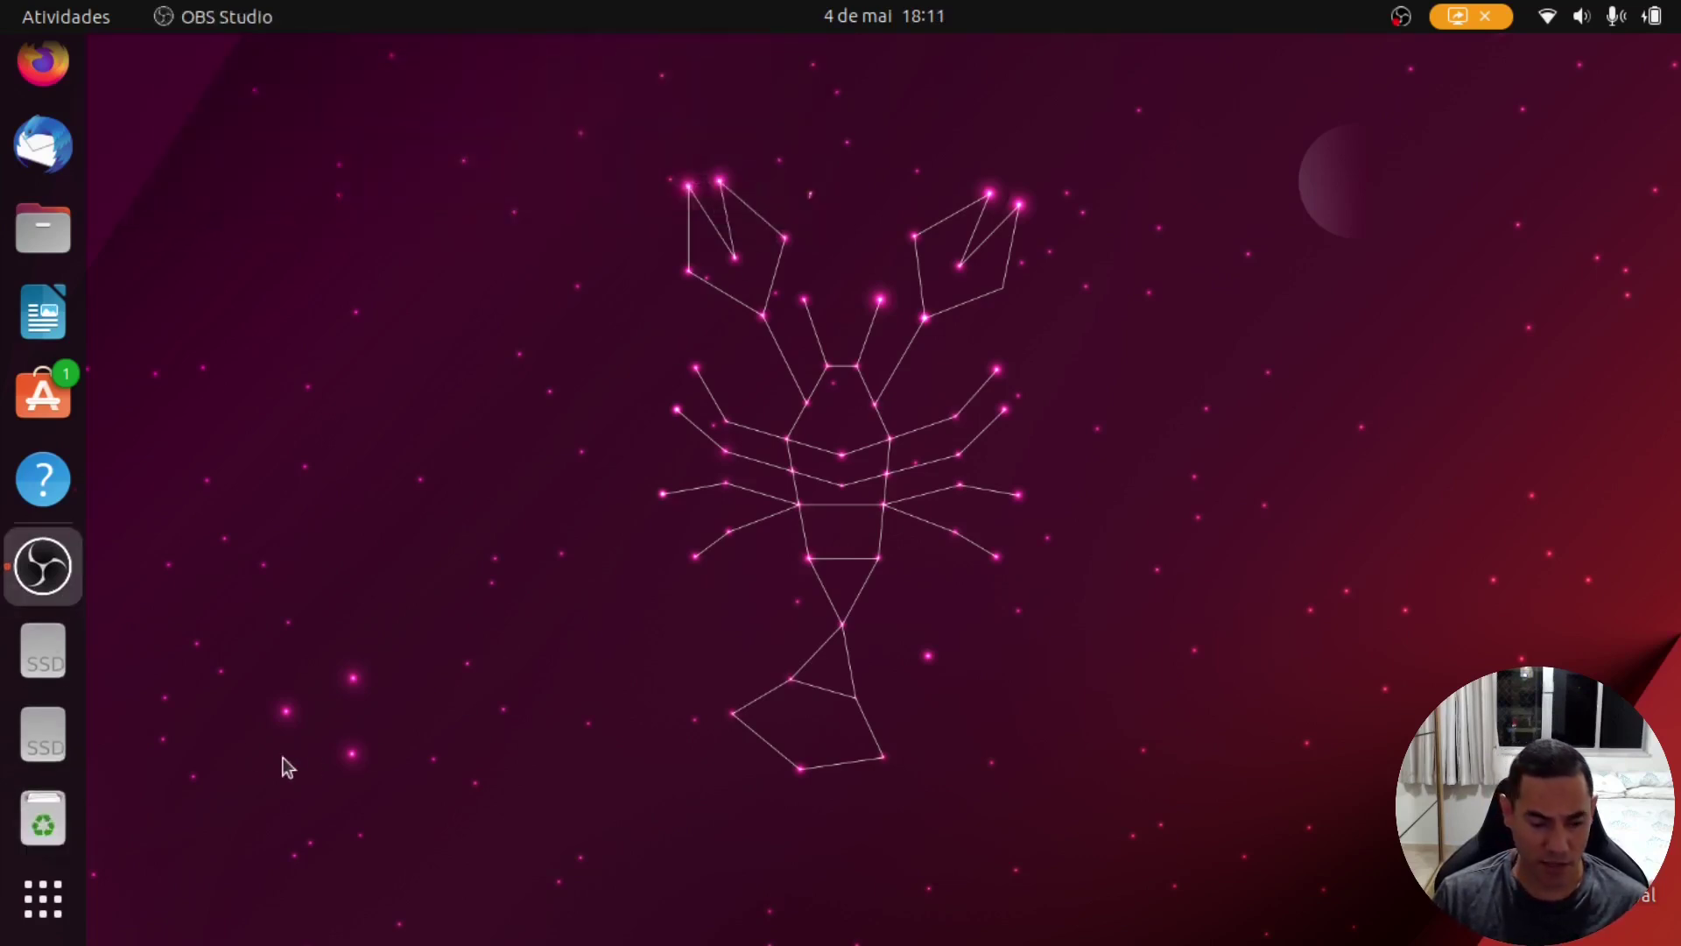
left_click(42, 899)
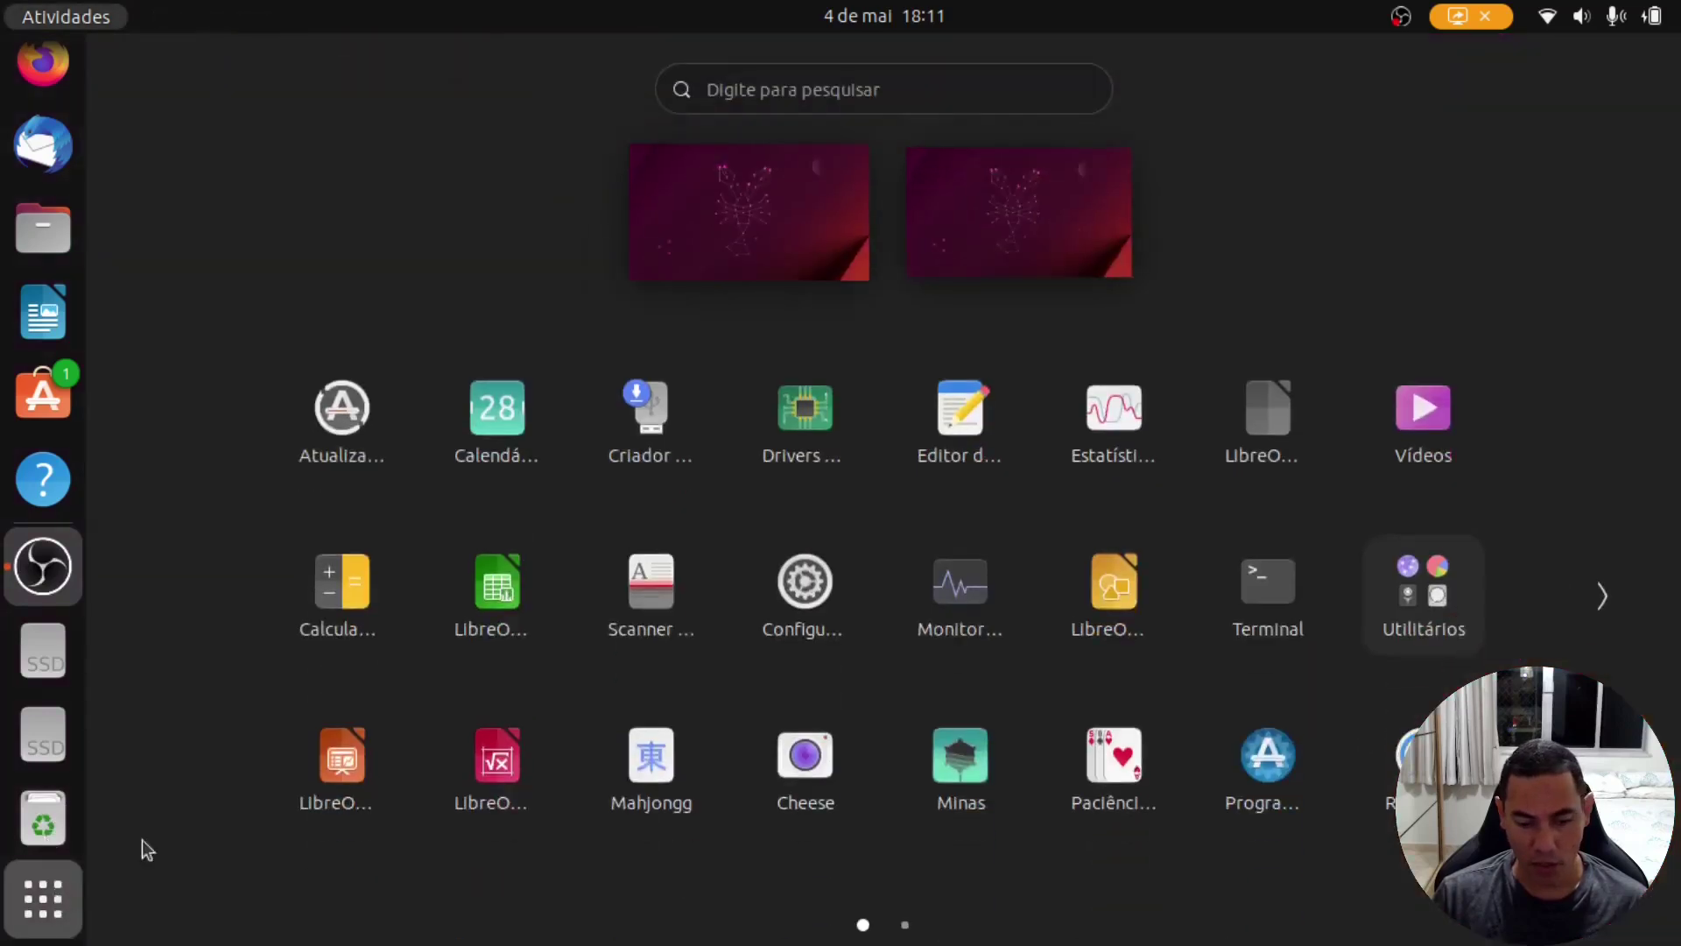
Step: In a new Terminal, run sudo apt update followed by sudo apt upgrade
left_click(1249, 596)
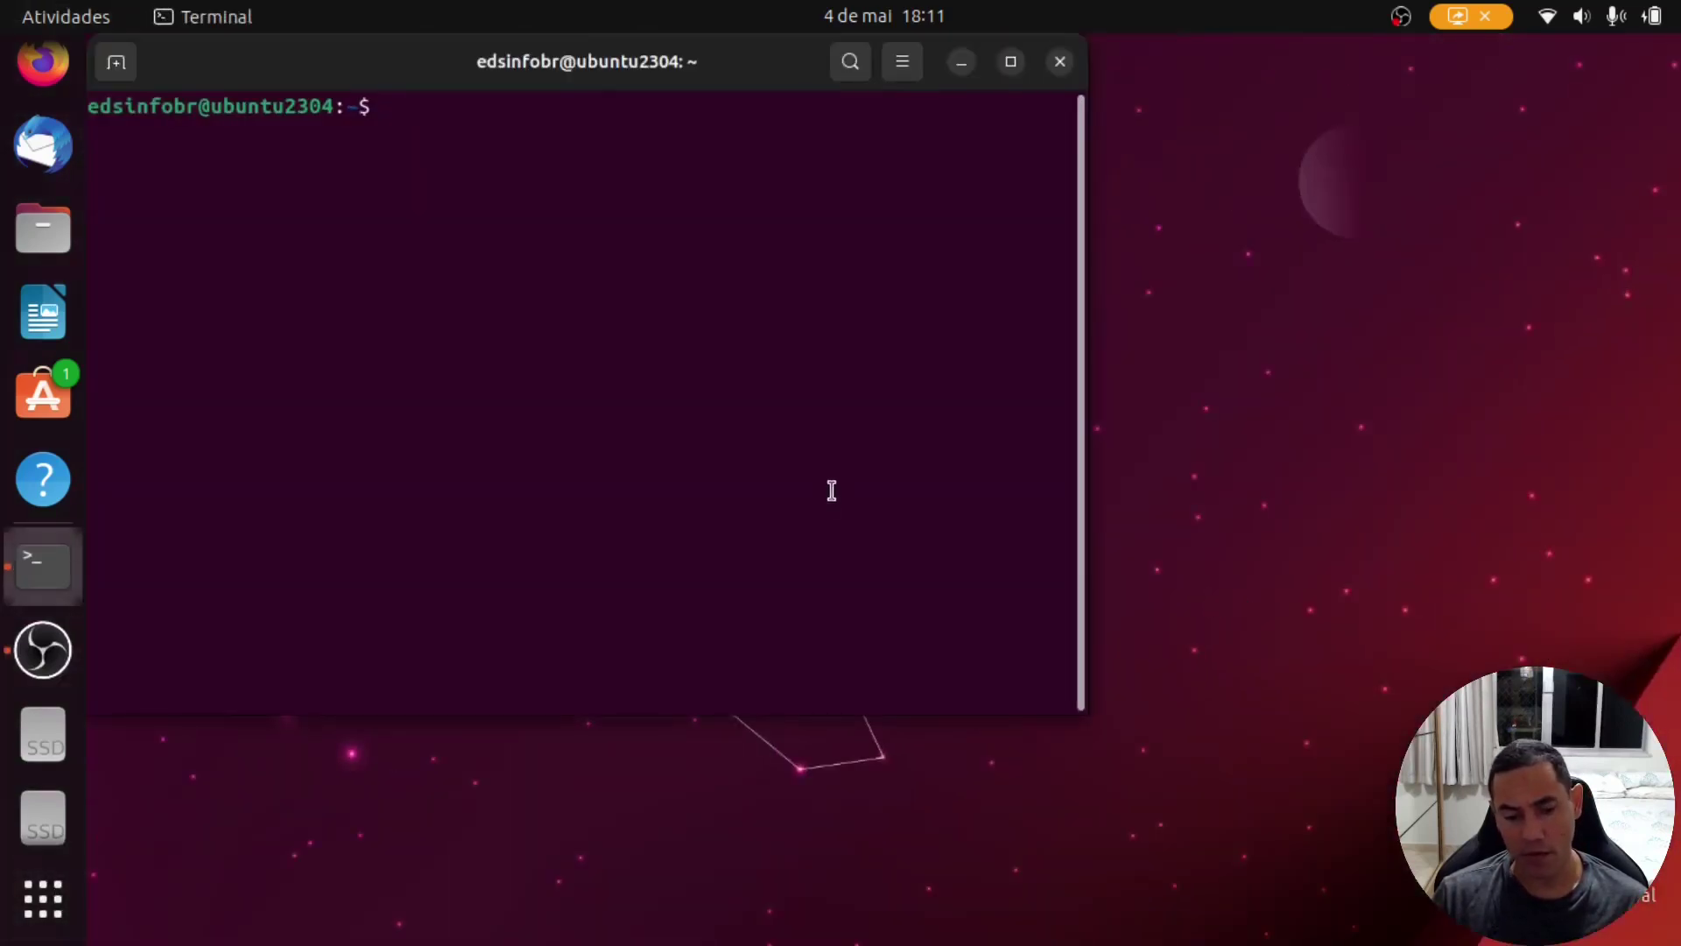
type("sudo a")
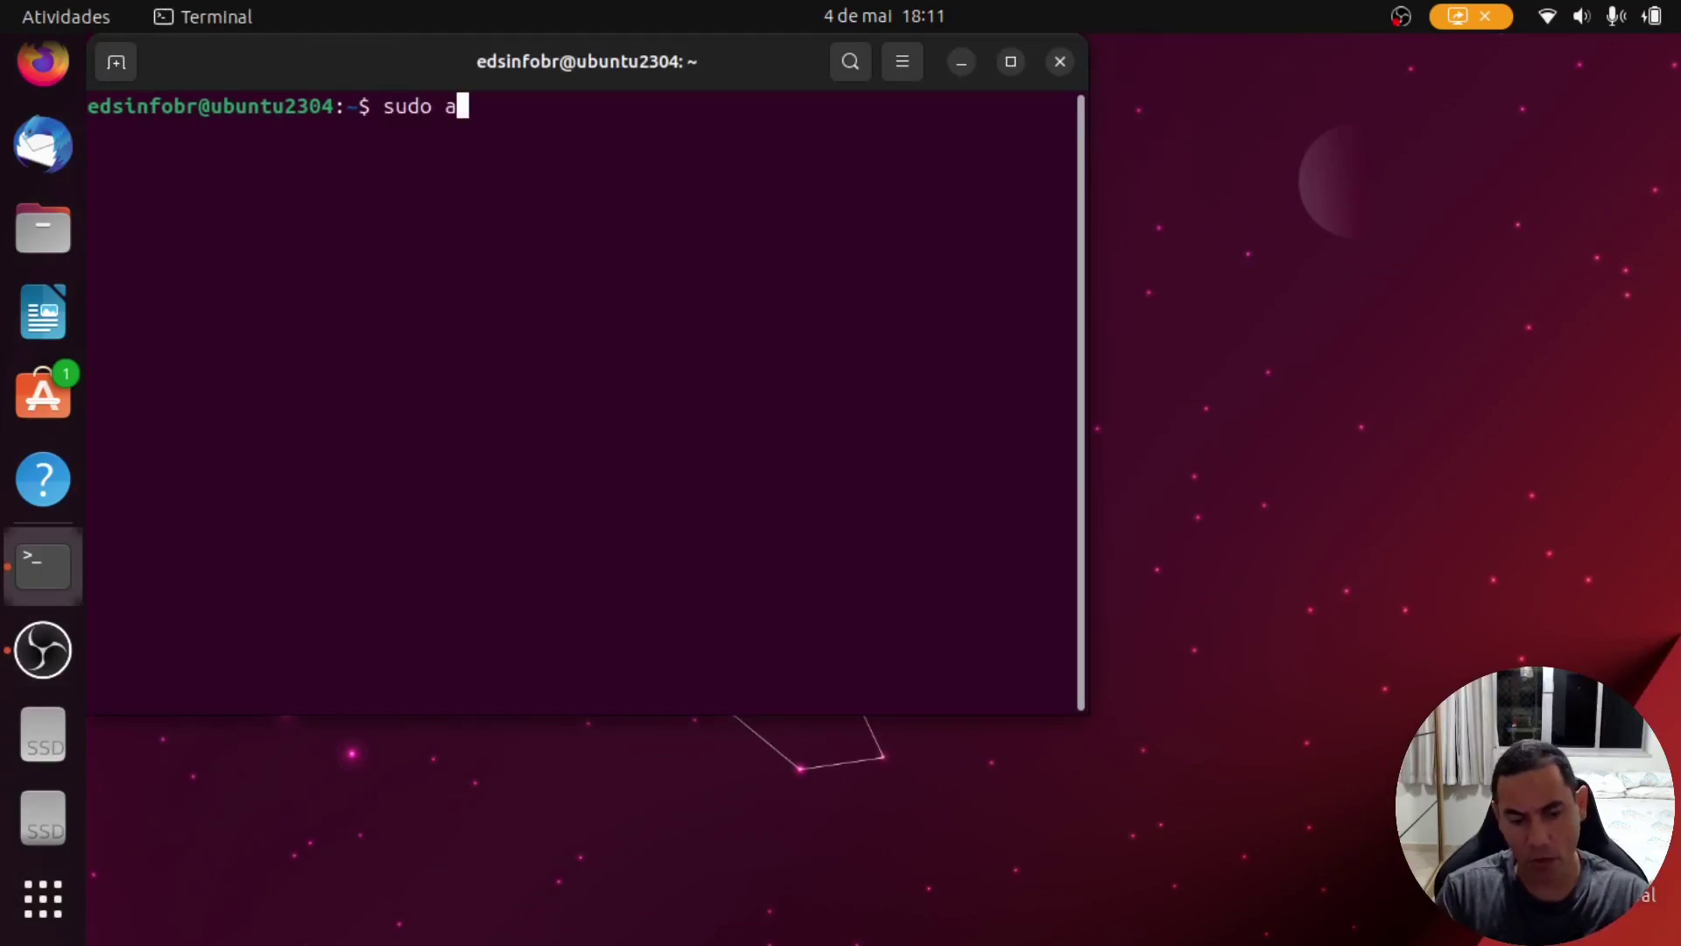
type("pt update")
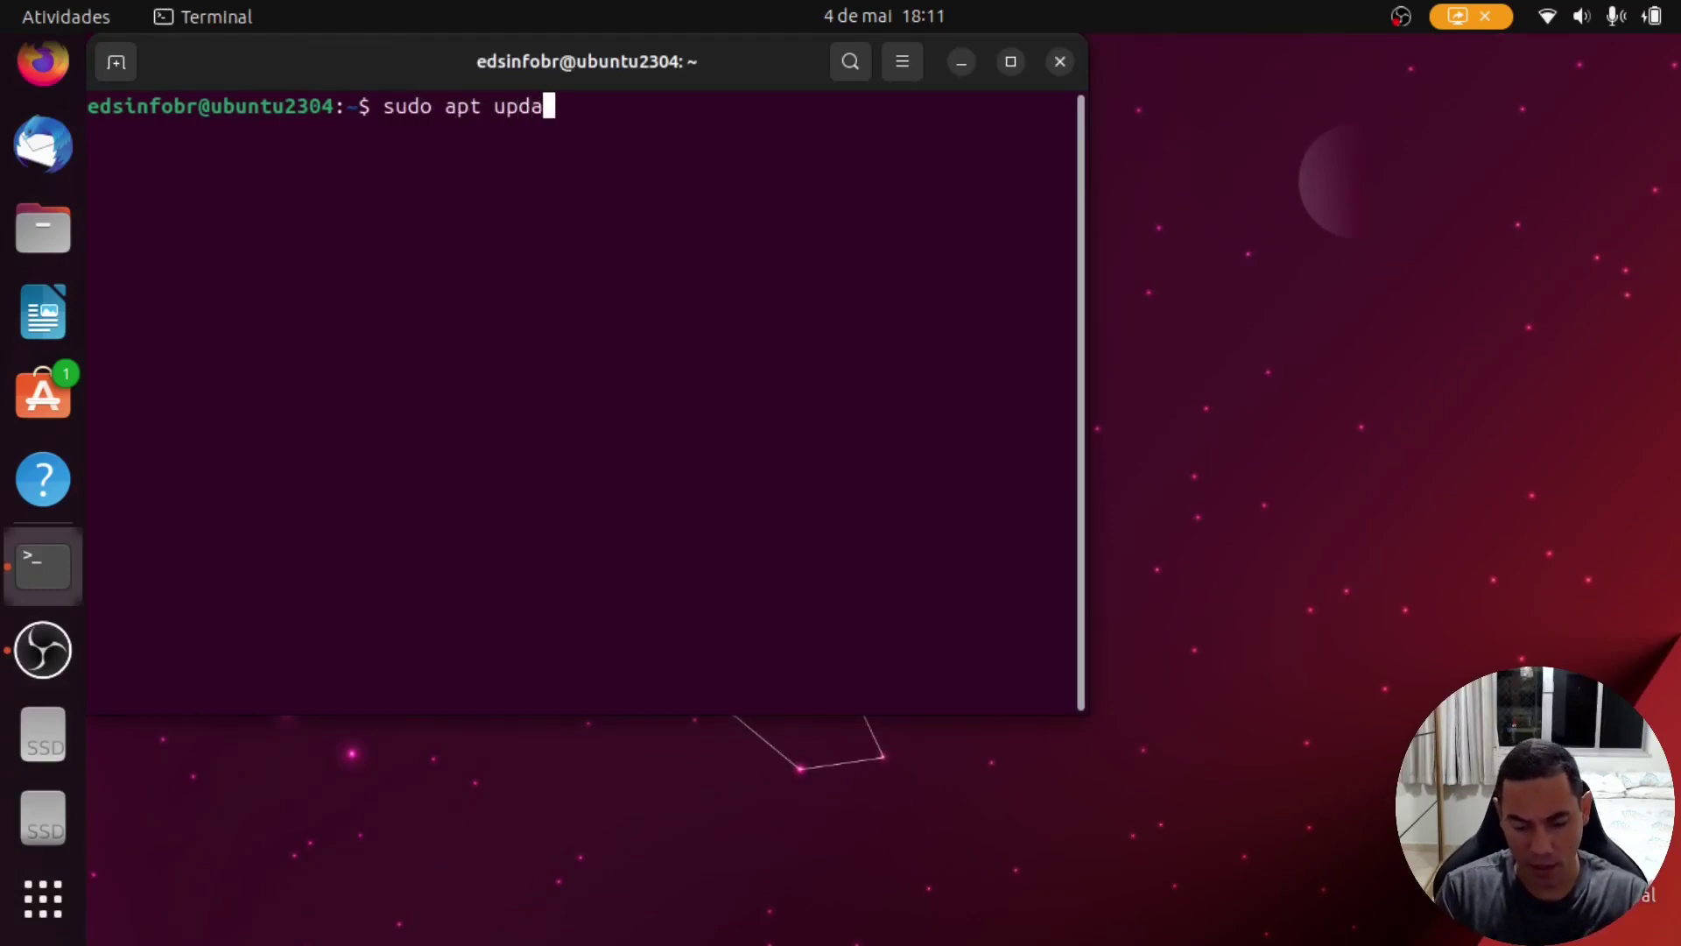
key("Return")
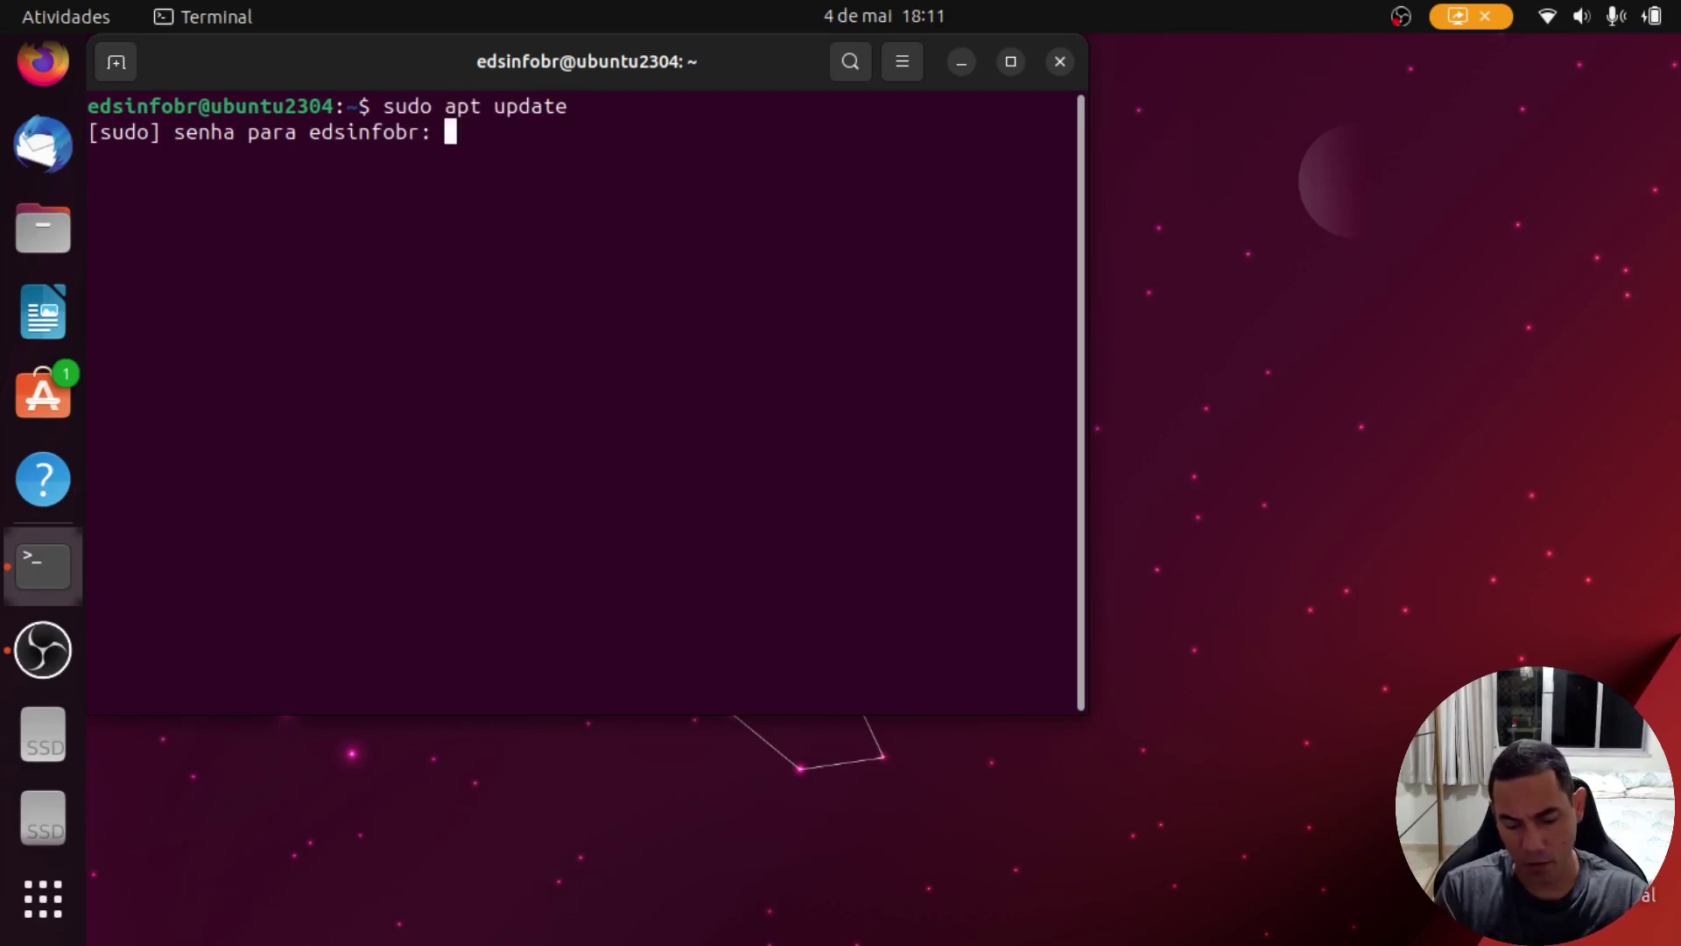
key("Return")
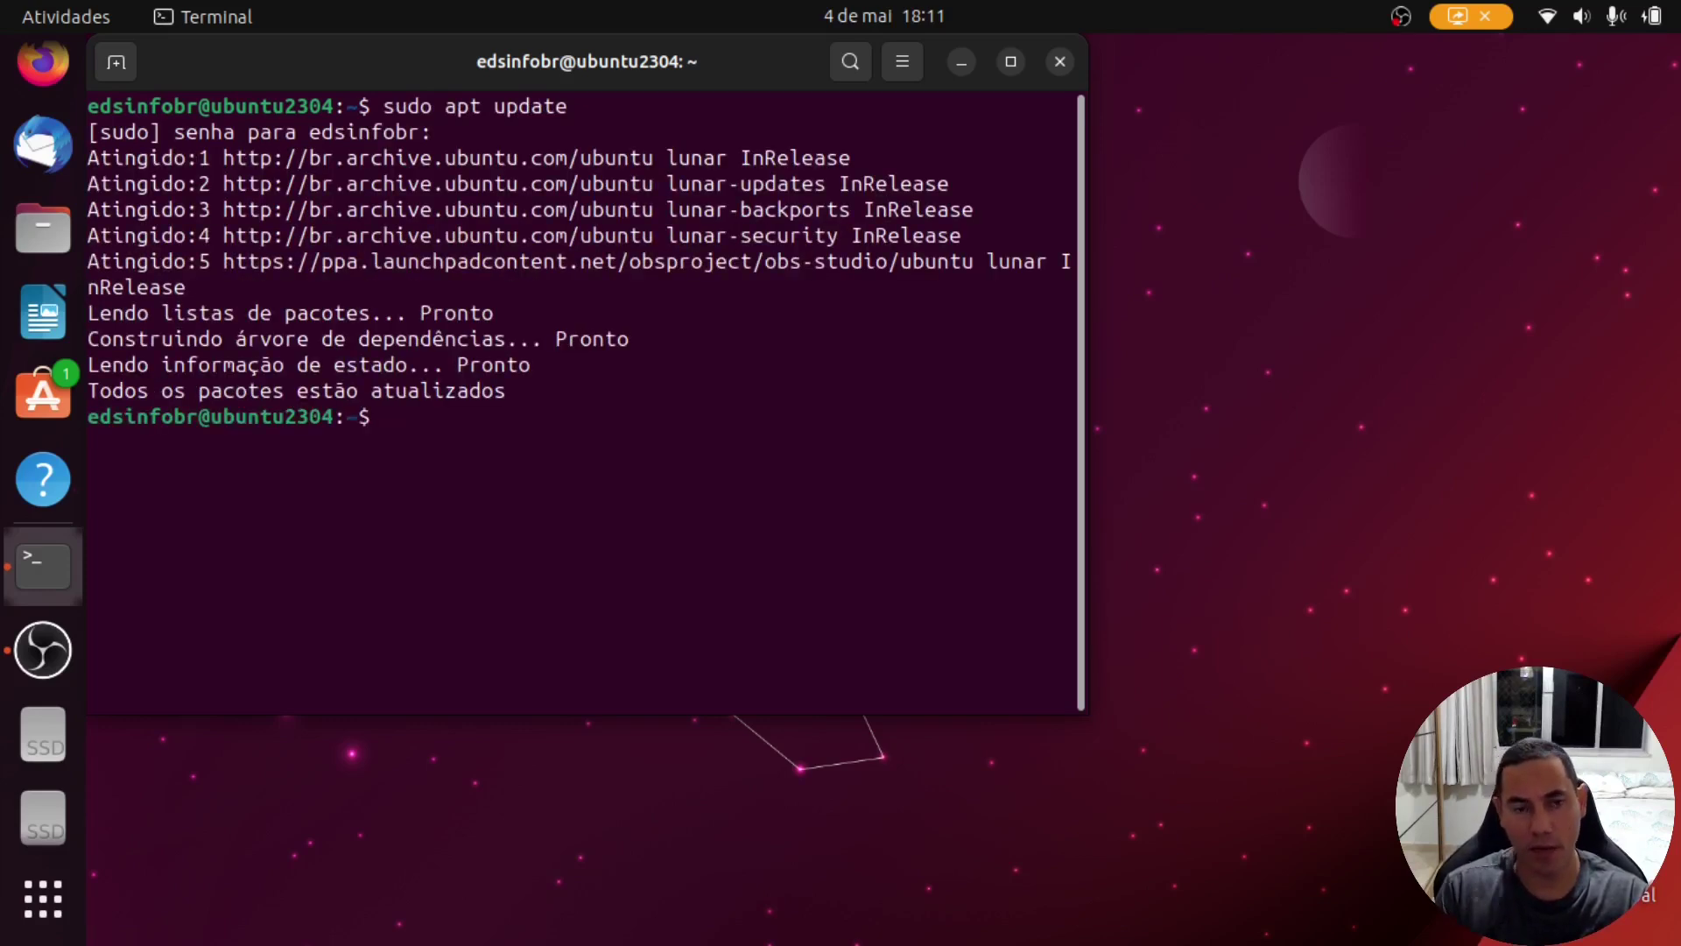
key("Up")
key("BackSpace")
key("BackSpace")
key("BackSpace")
key("BackSpace")
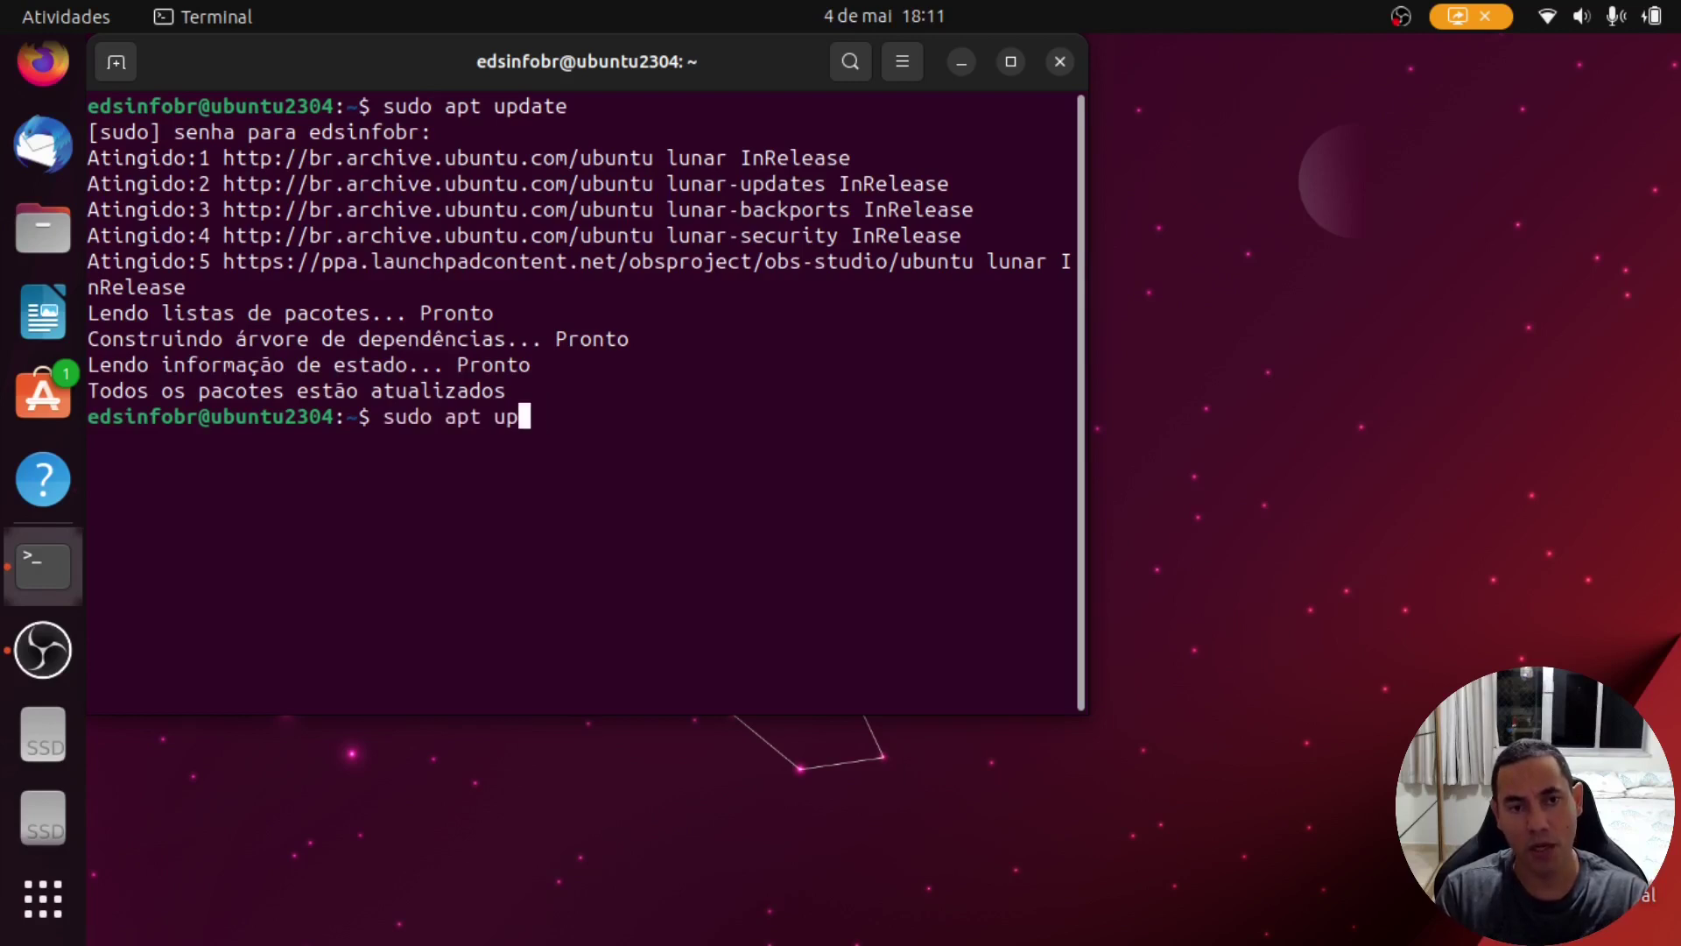
type("grade")
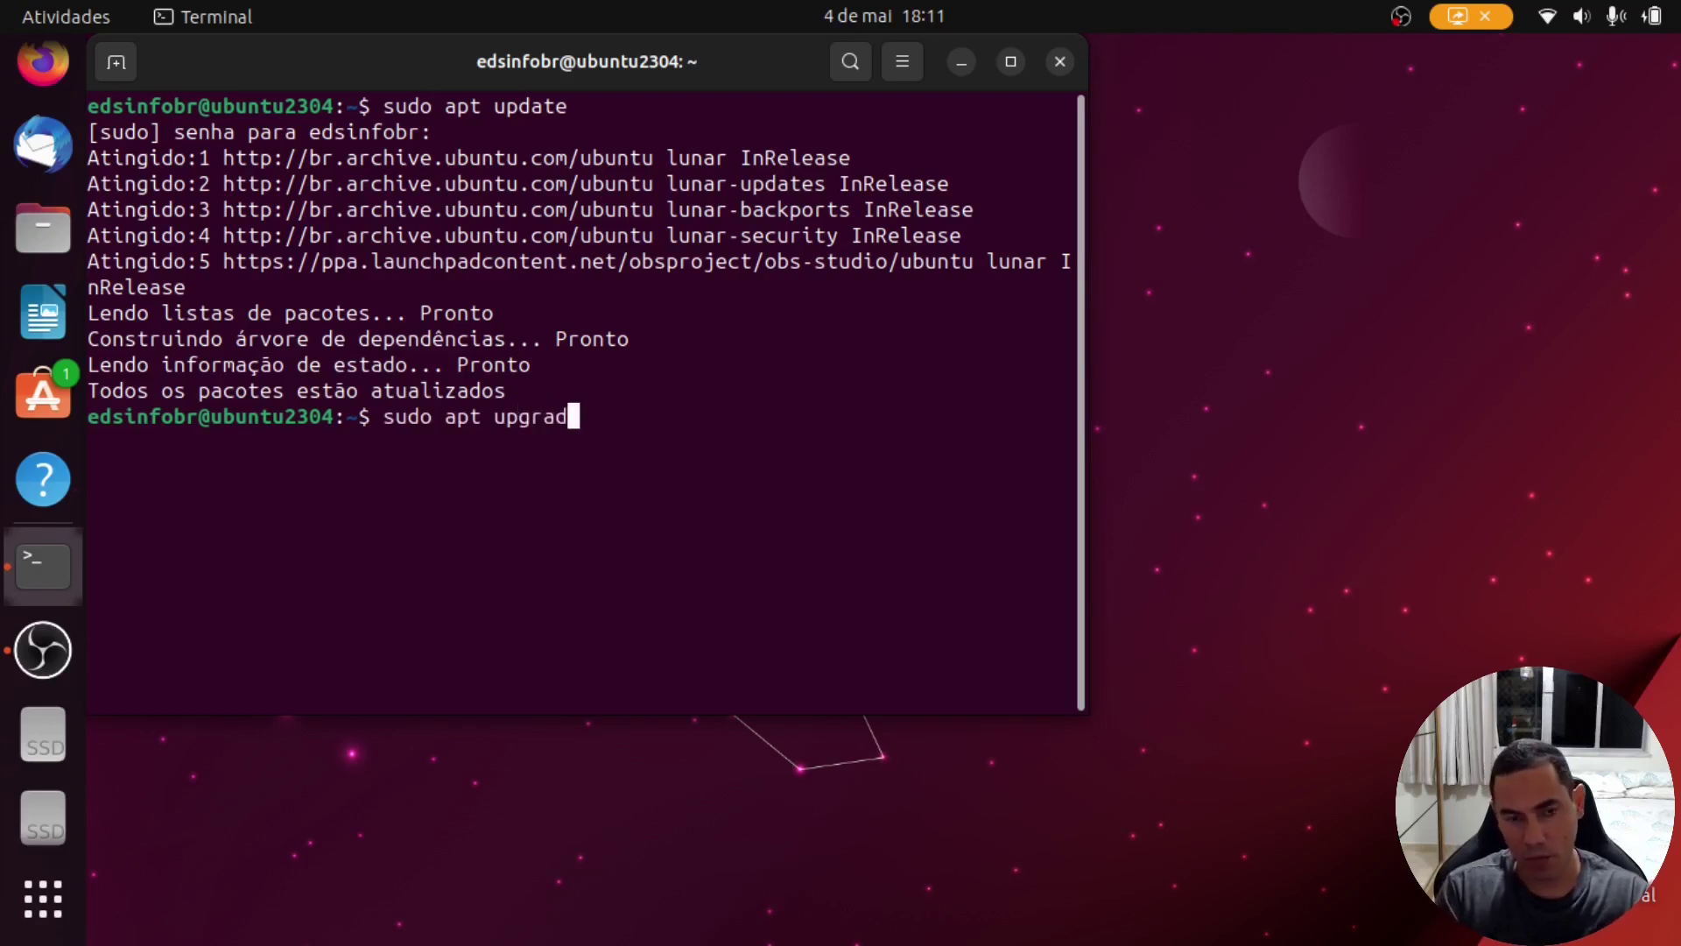
key("Return")
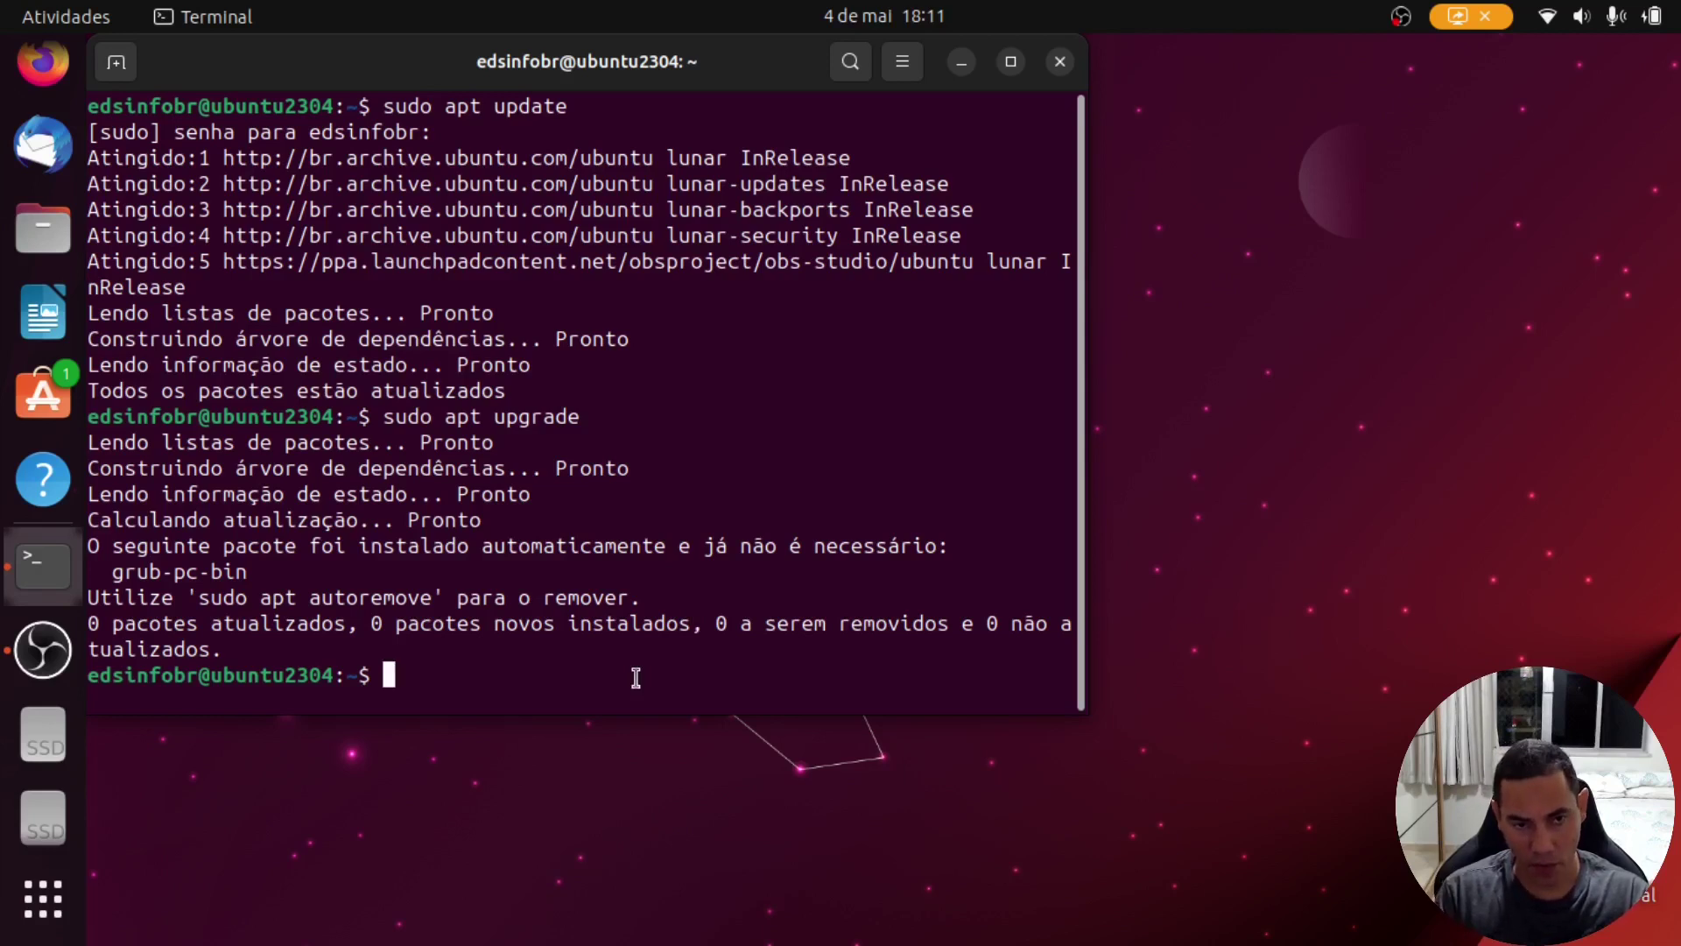
Step: Run sudo apt autoremove and answer S to remove grub-pc-bin
type("sudo ")
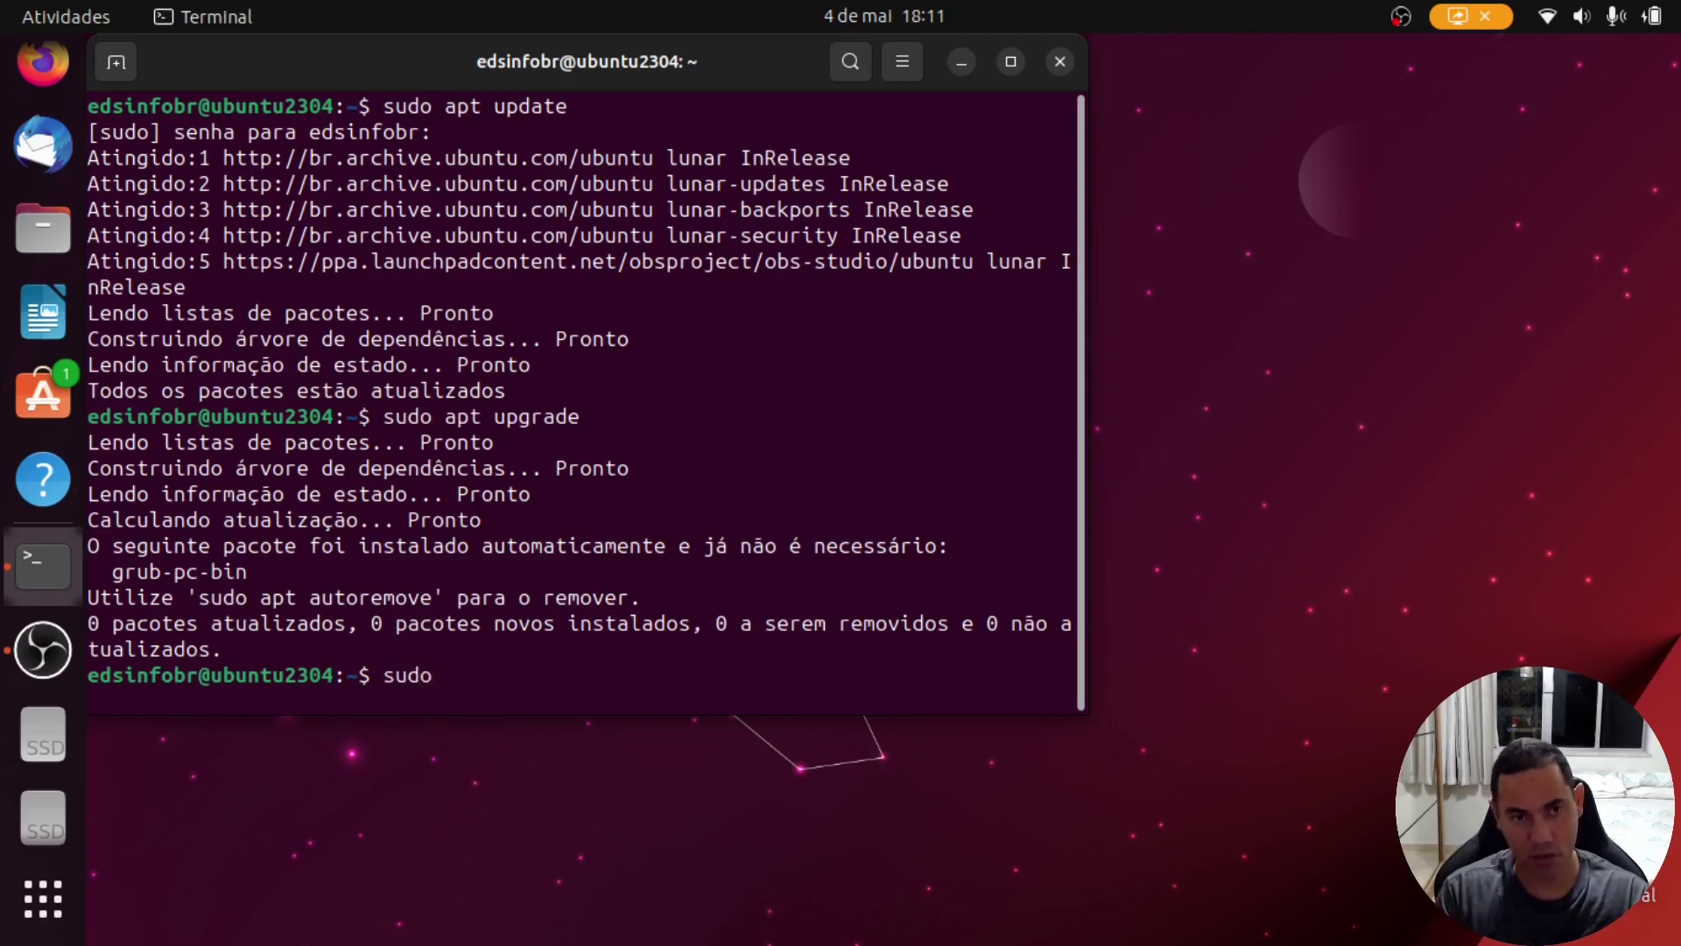
type("apt aut")
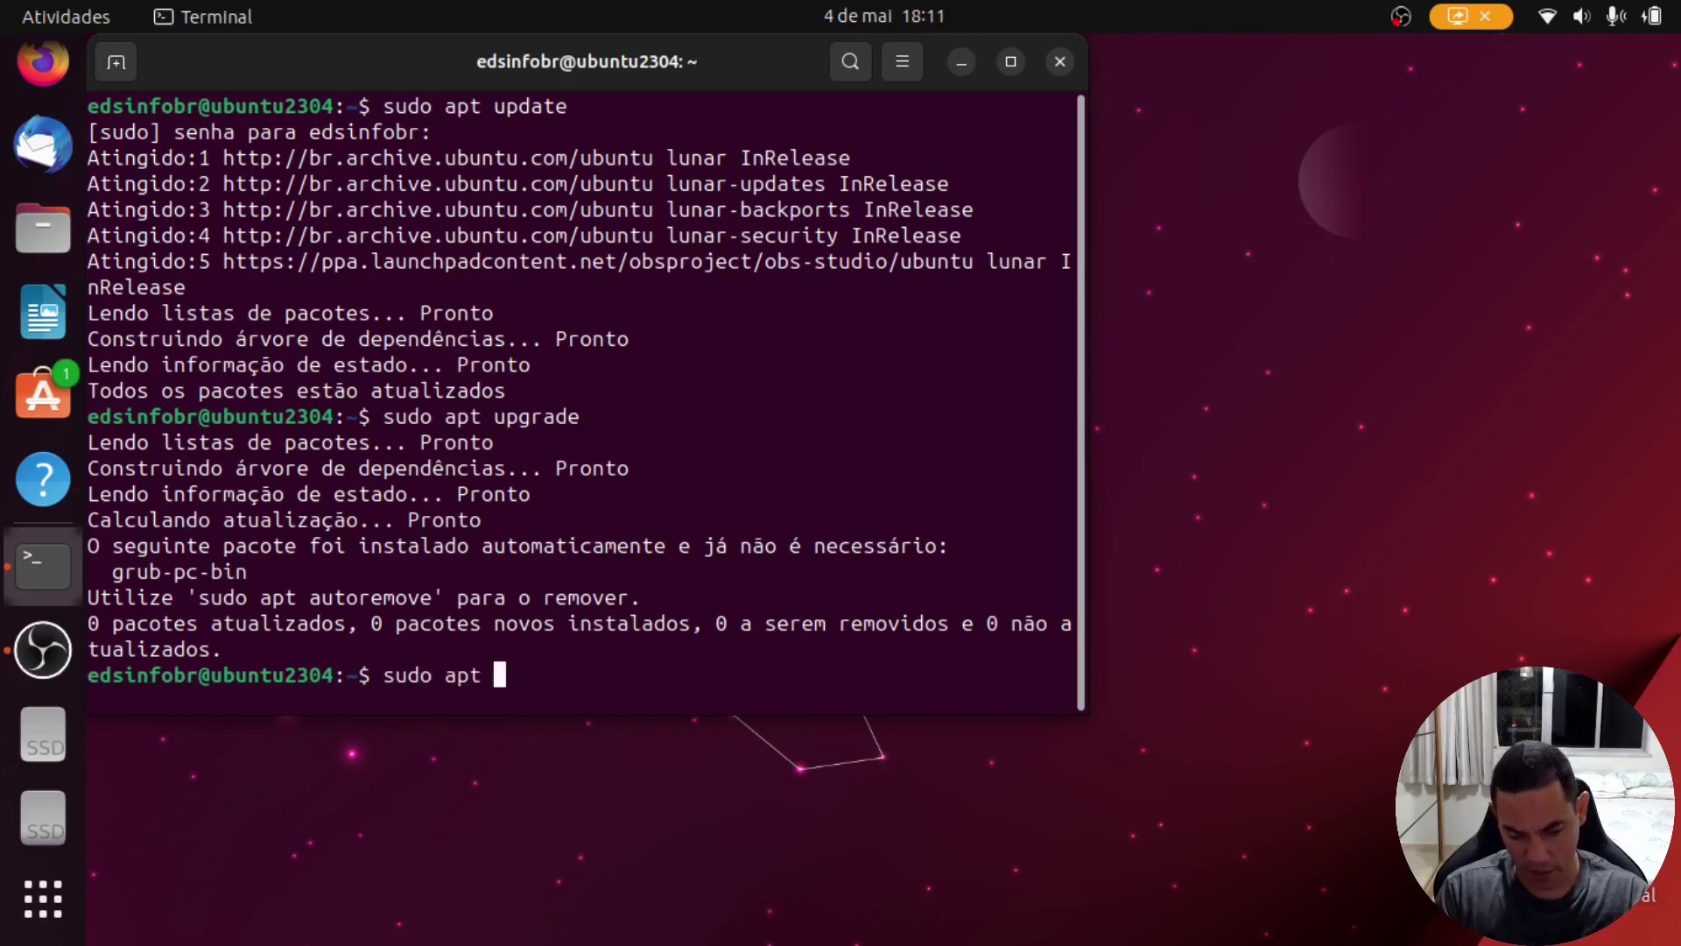
type("o")
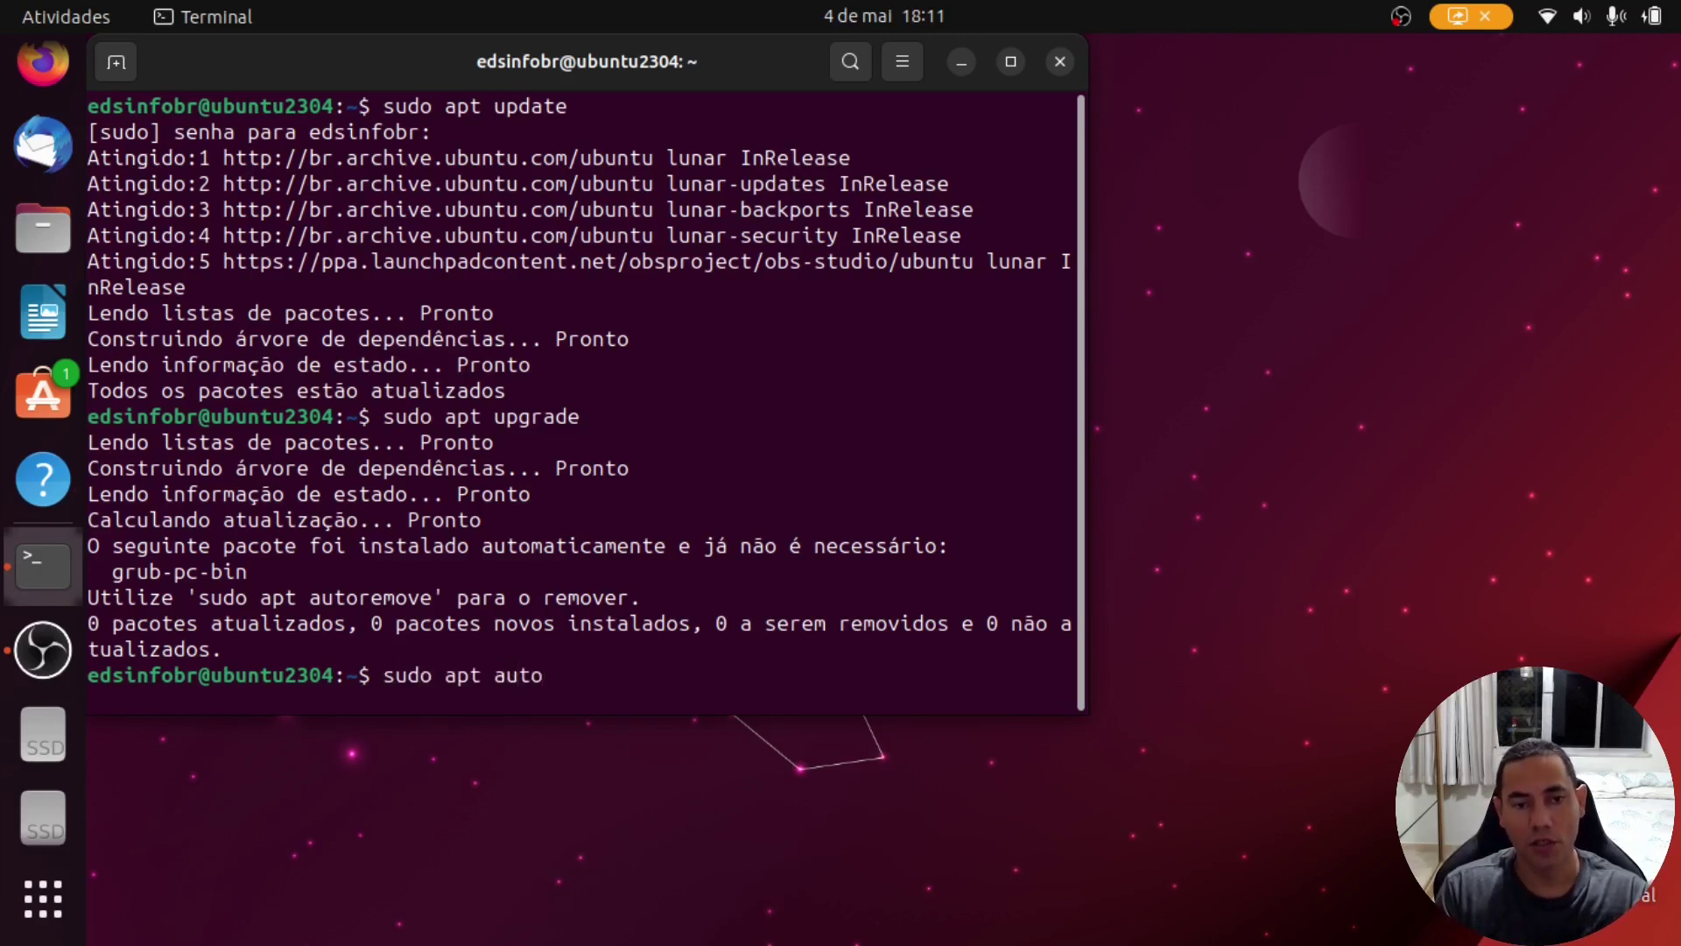
type("remo")
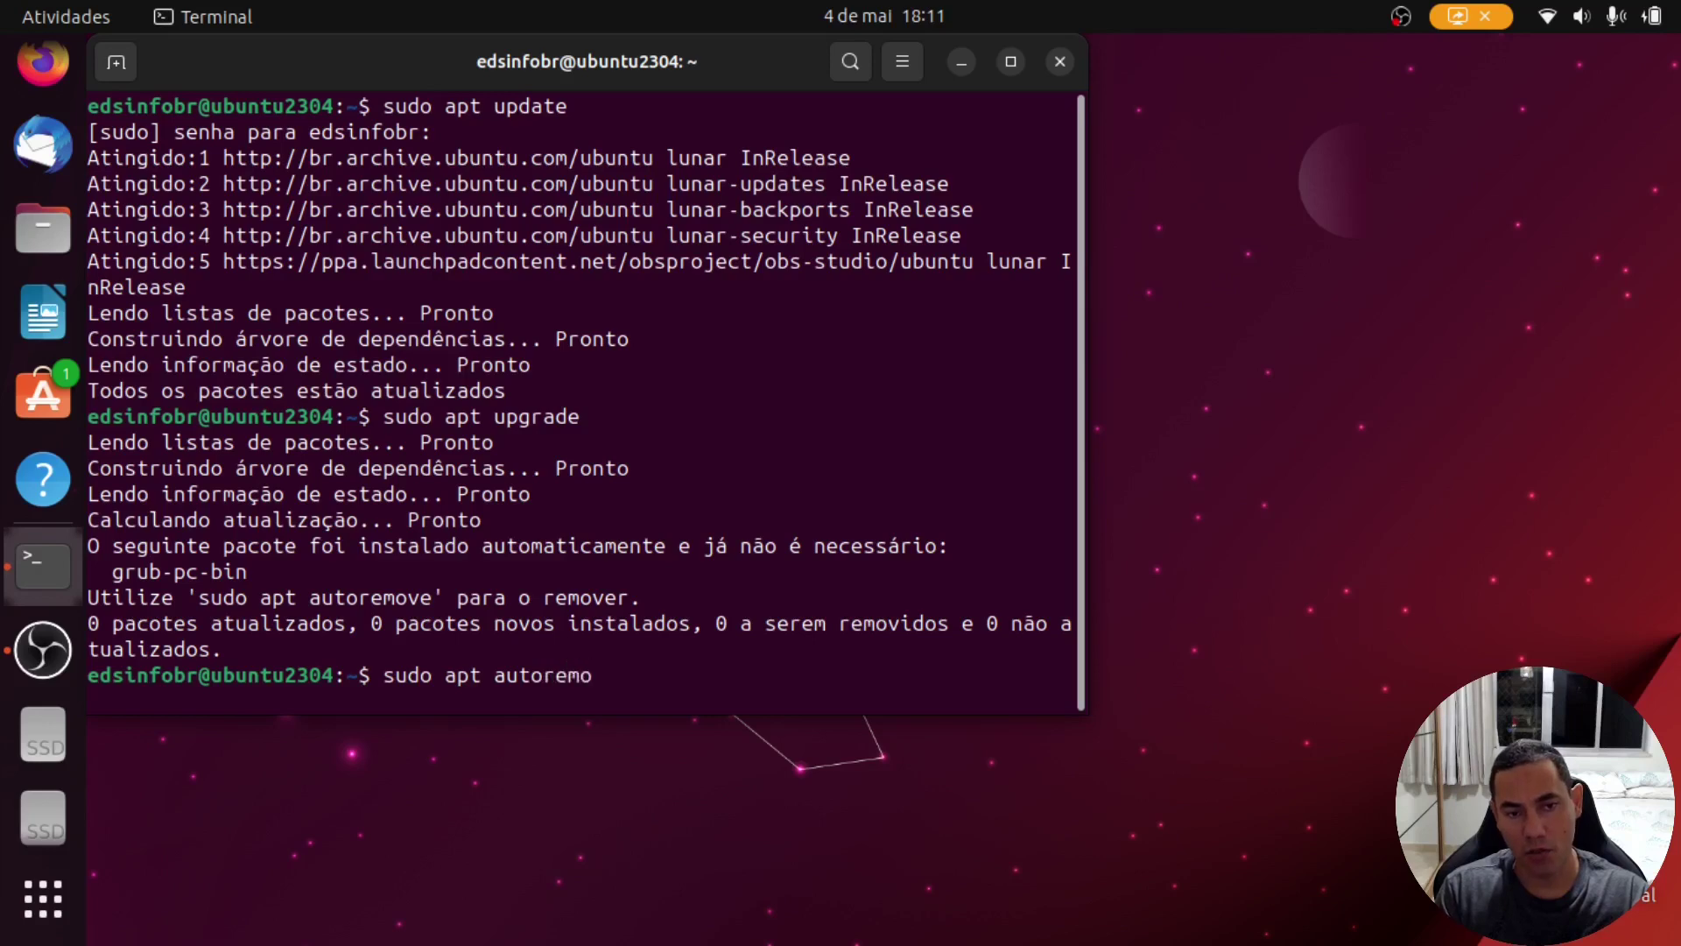
type("ve")
key("Return")
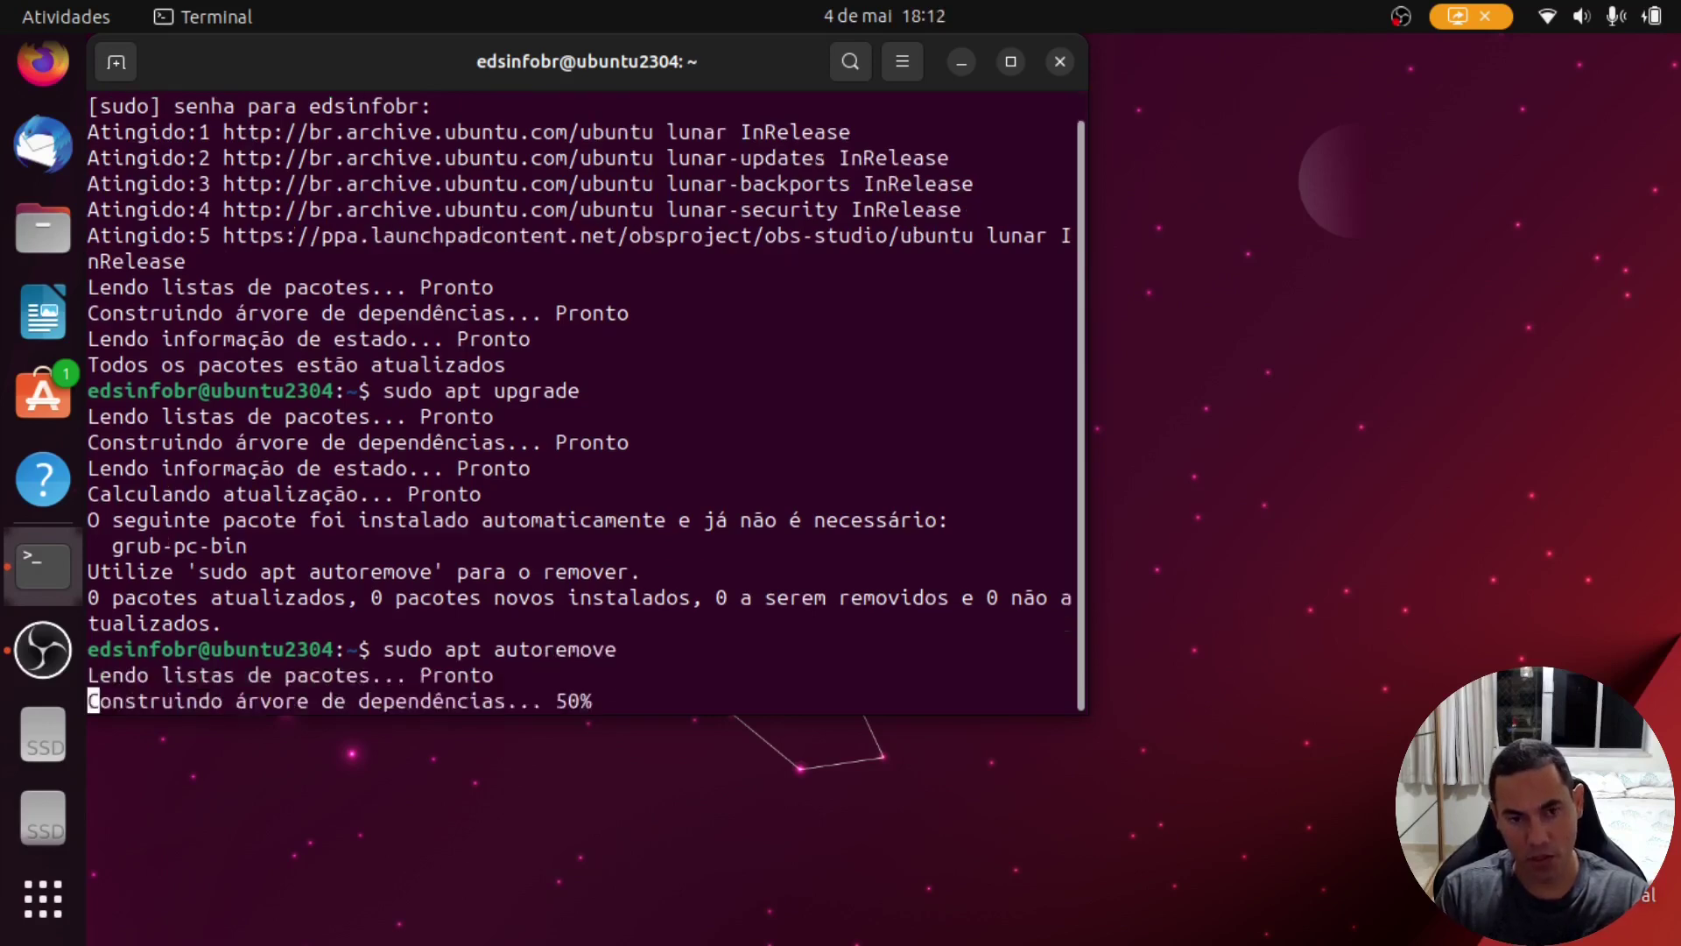
type("S")
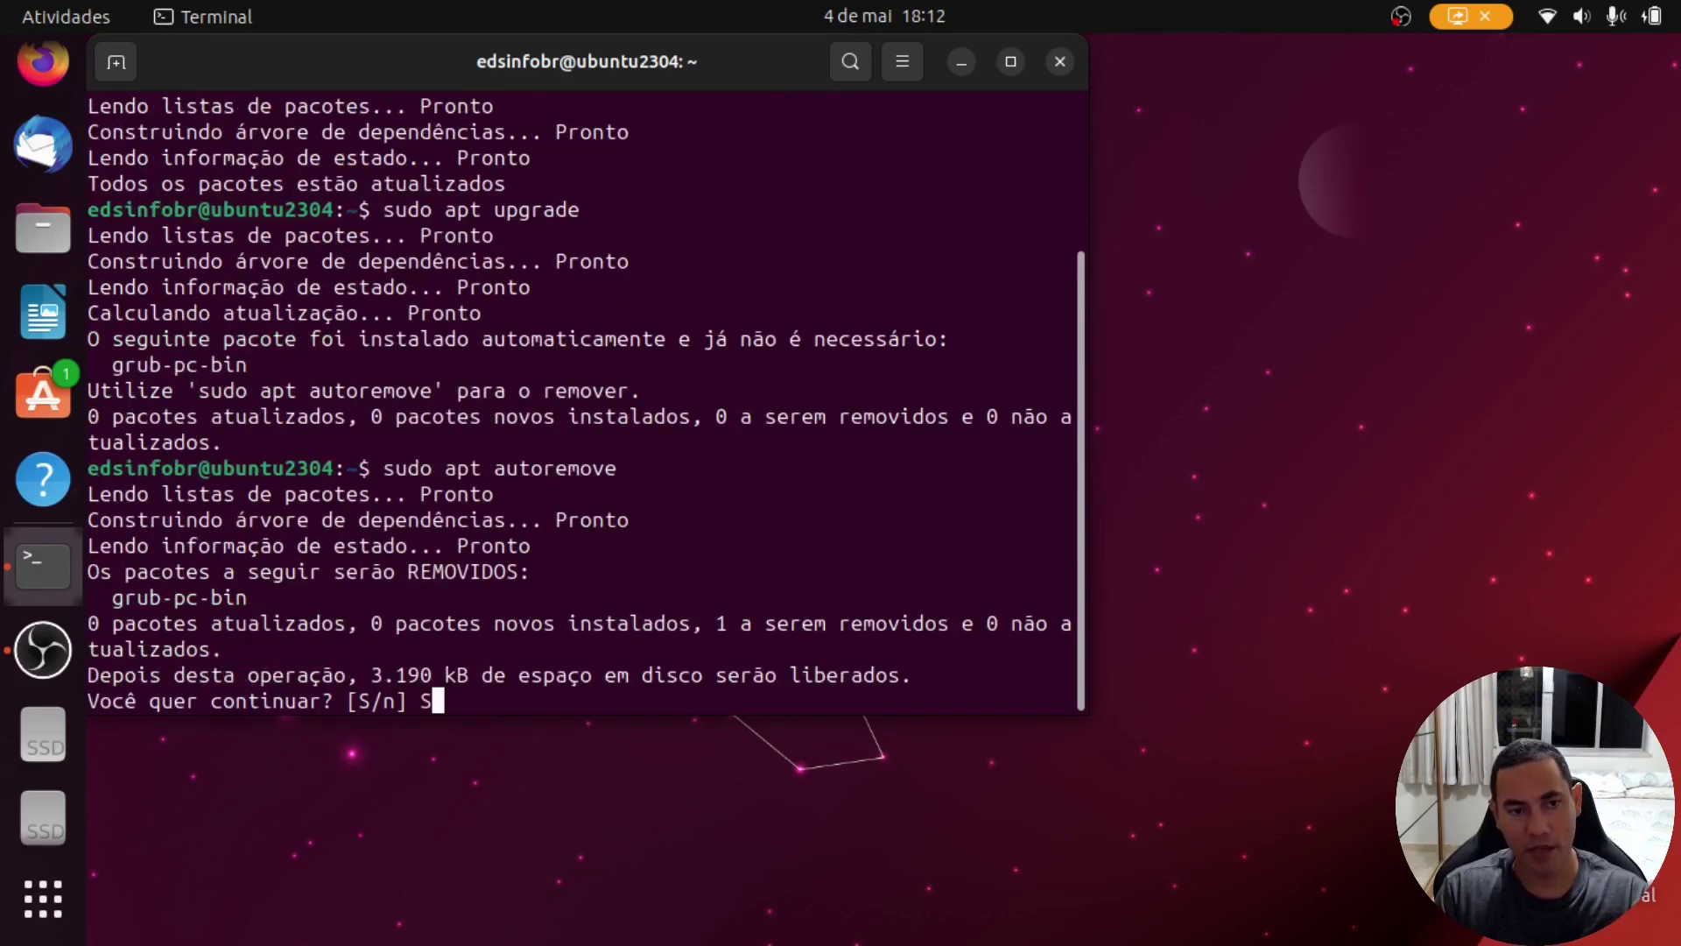
key("Return")
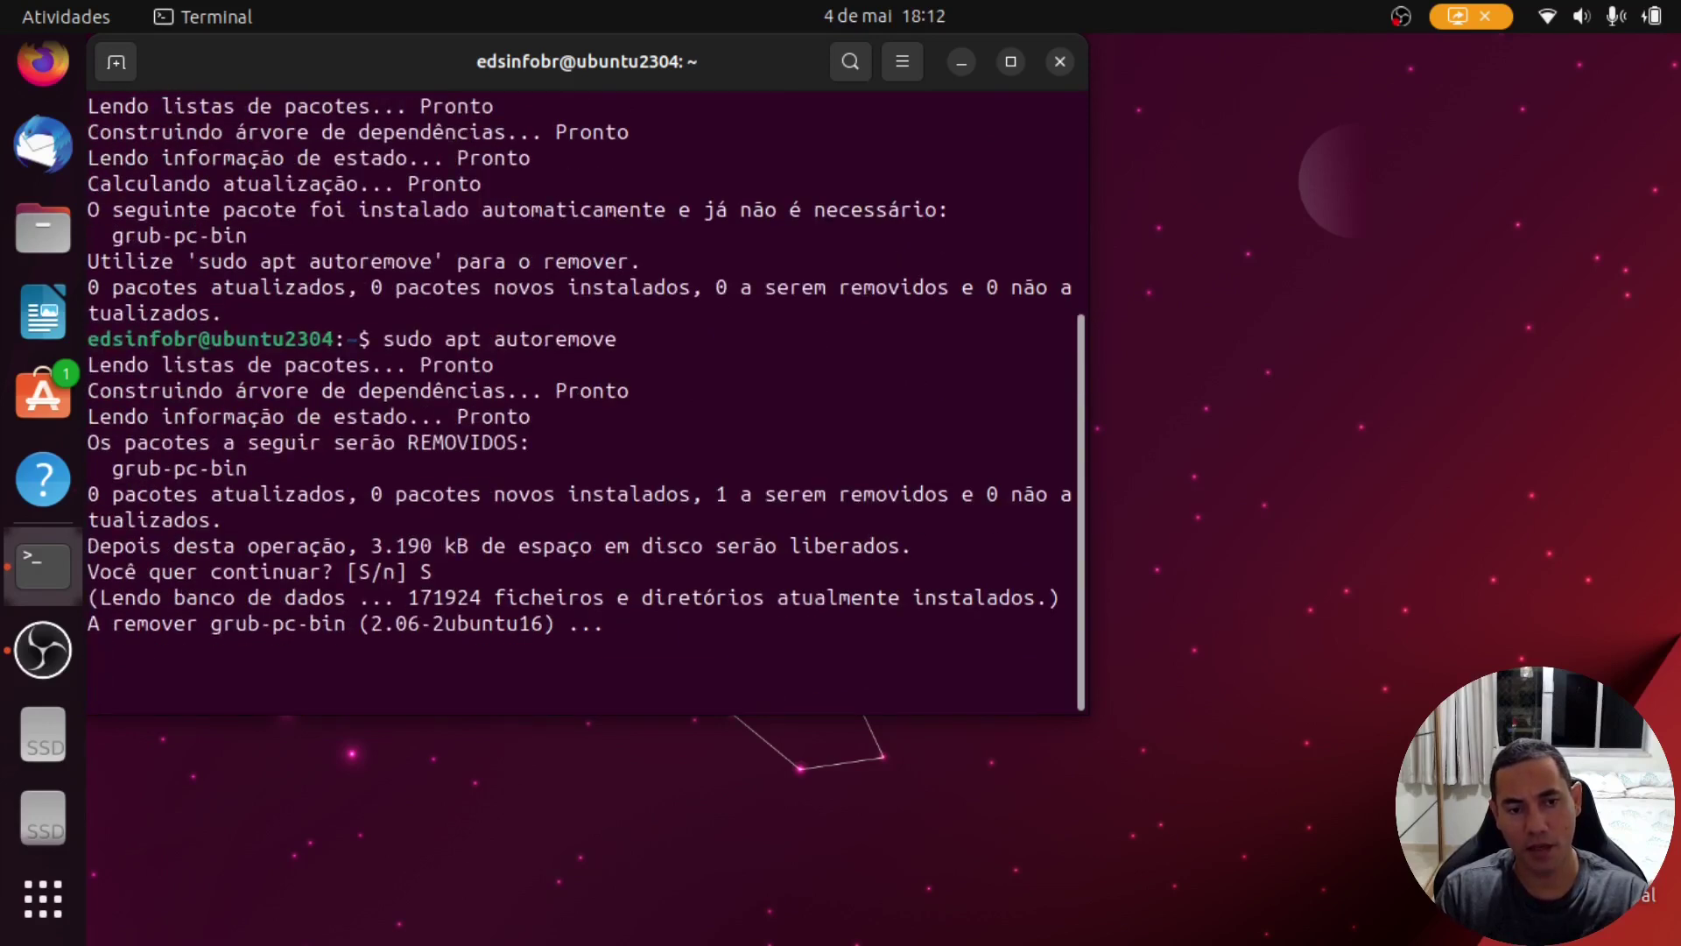
Step: Rerun apt update and upgrade to confirm 0 pending packages, then exit the terminal
key("Up")
key("Up")
key("Up")
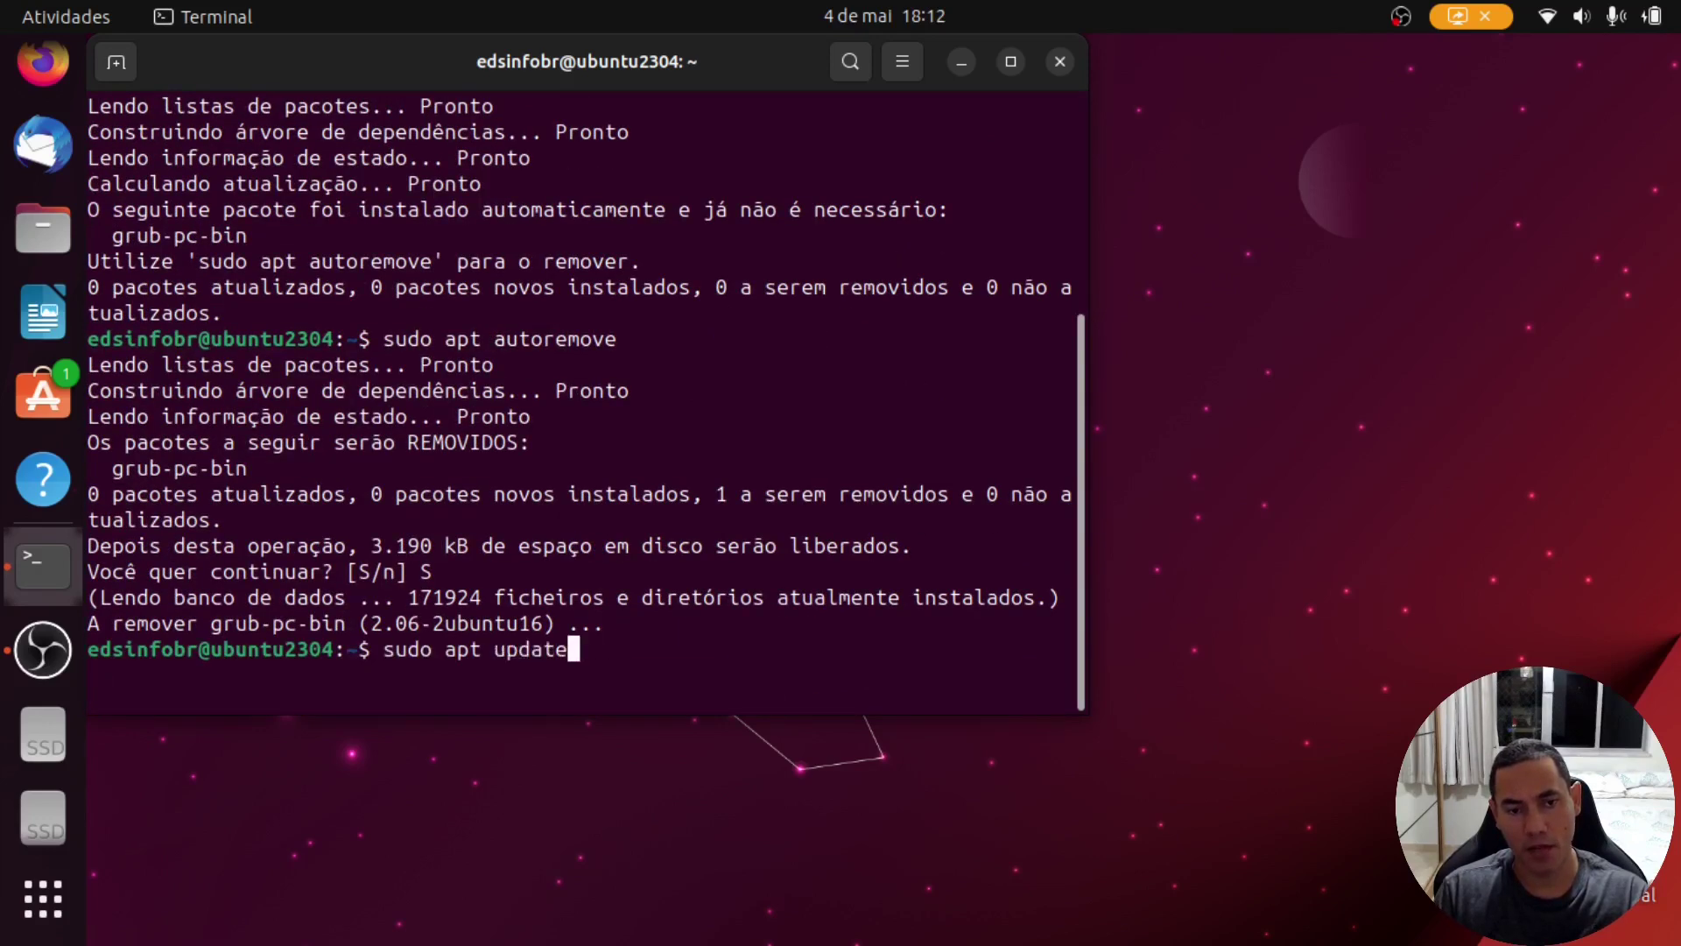
key("Return")
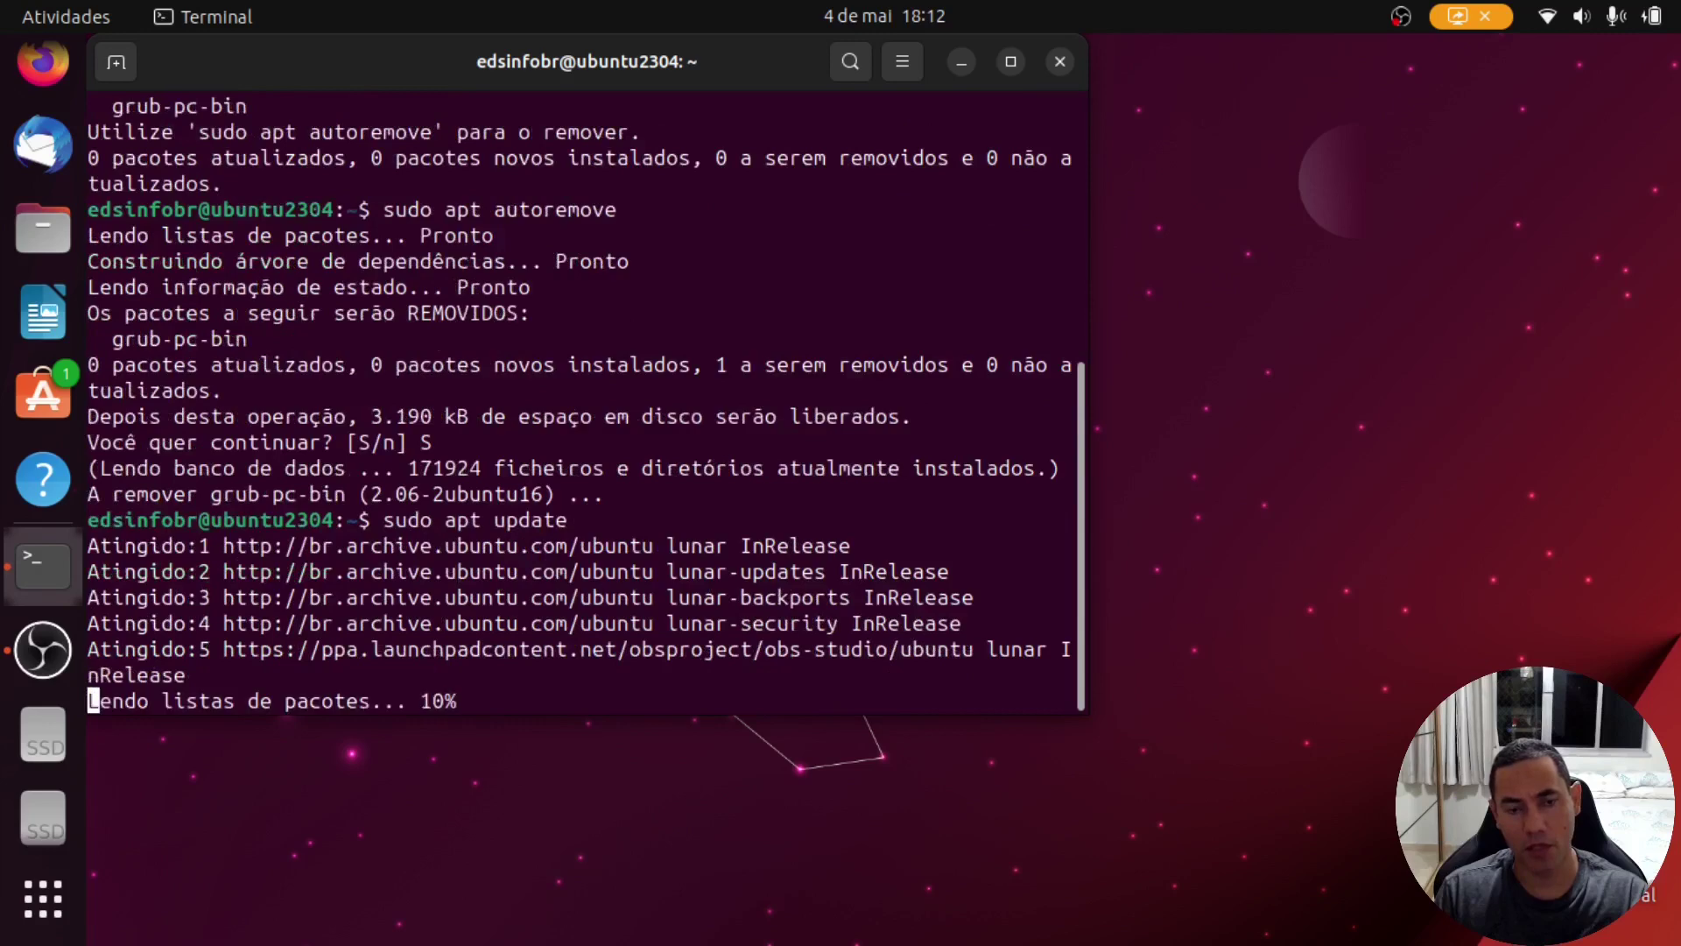
key("Up")
key("Up")
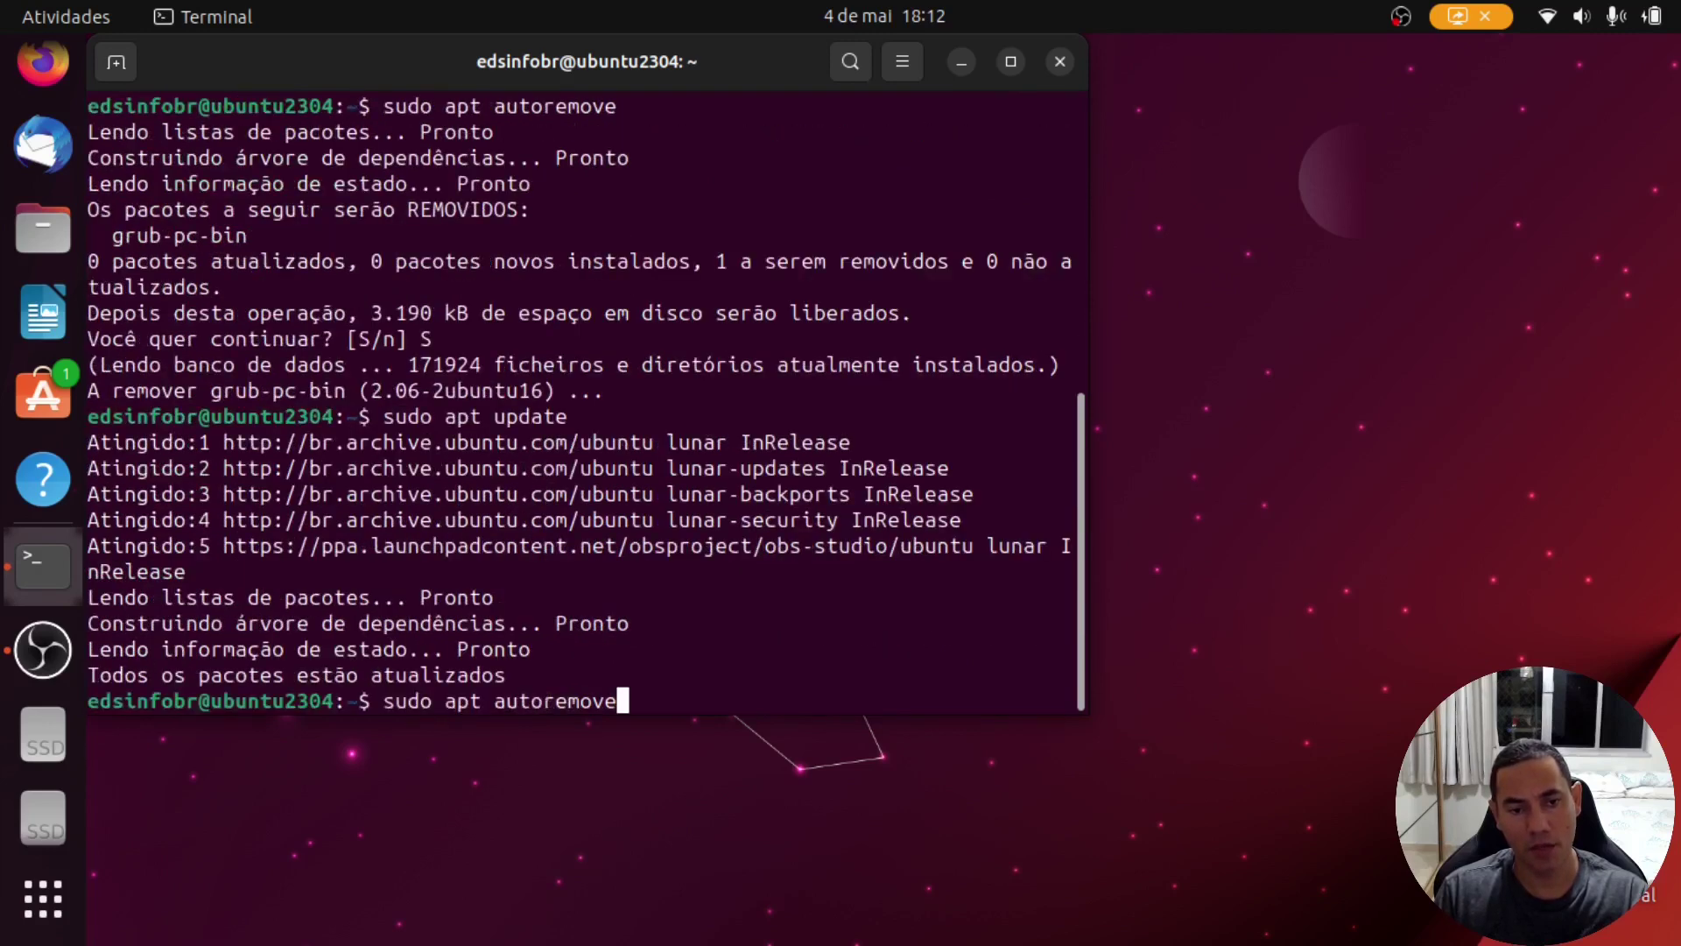
key("Up")
key("Return")
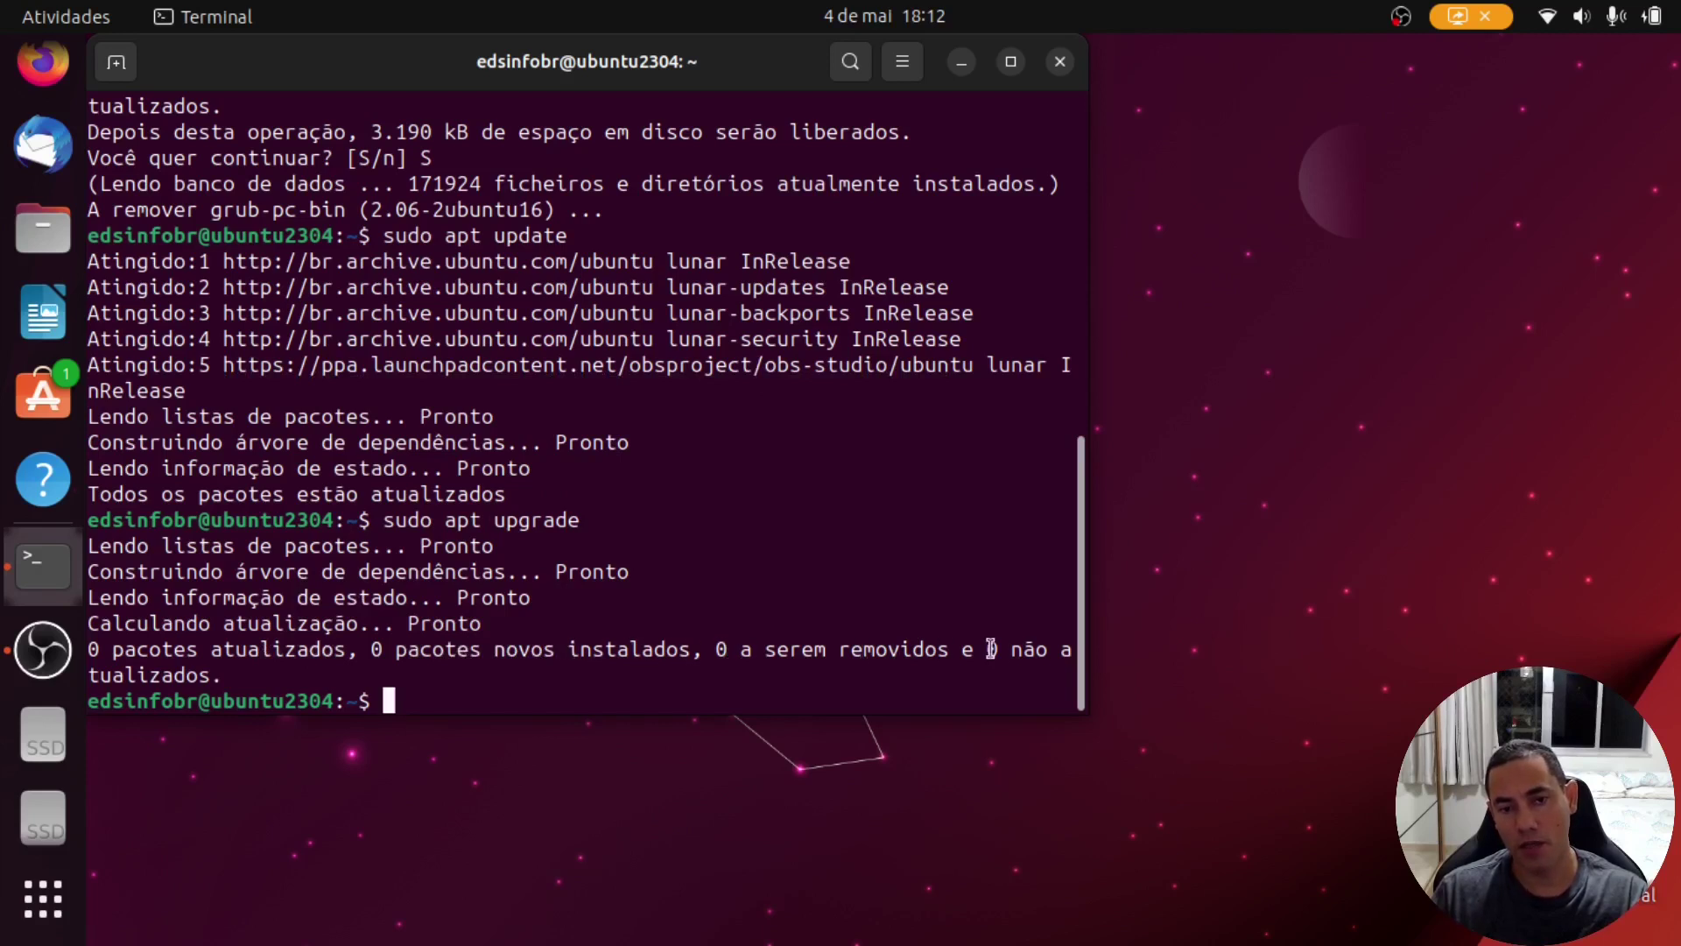
type("exit")
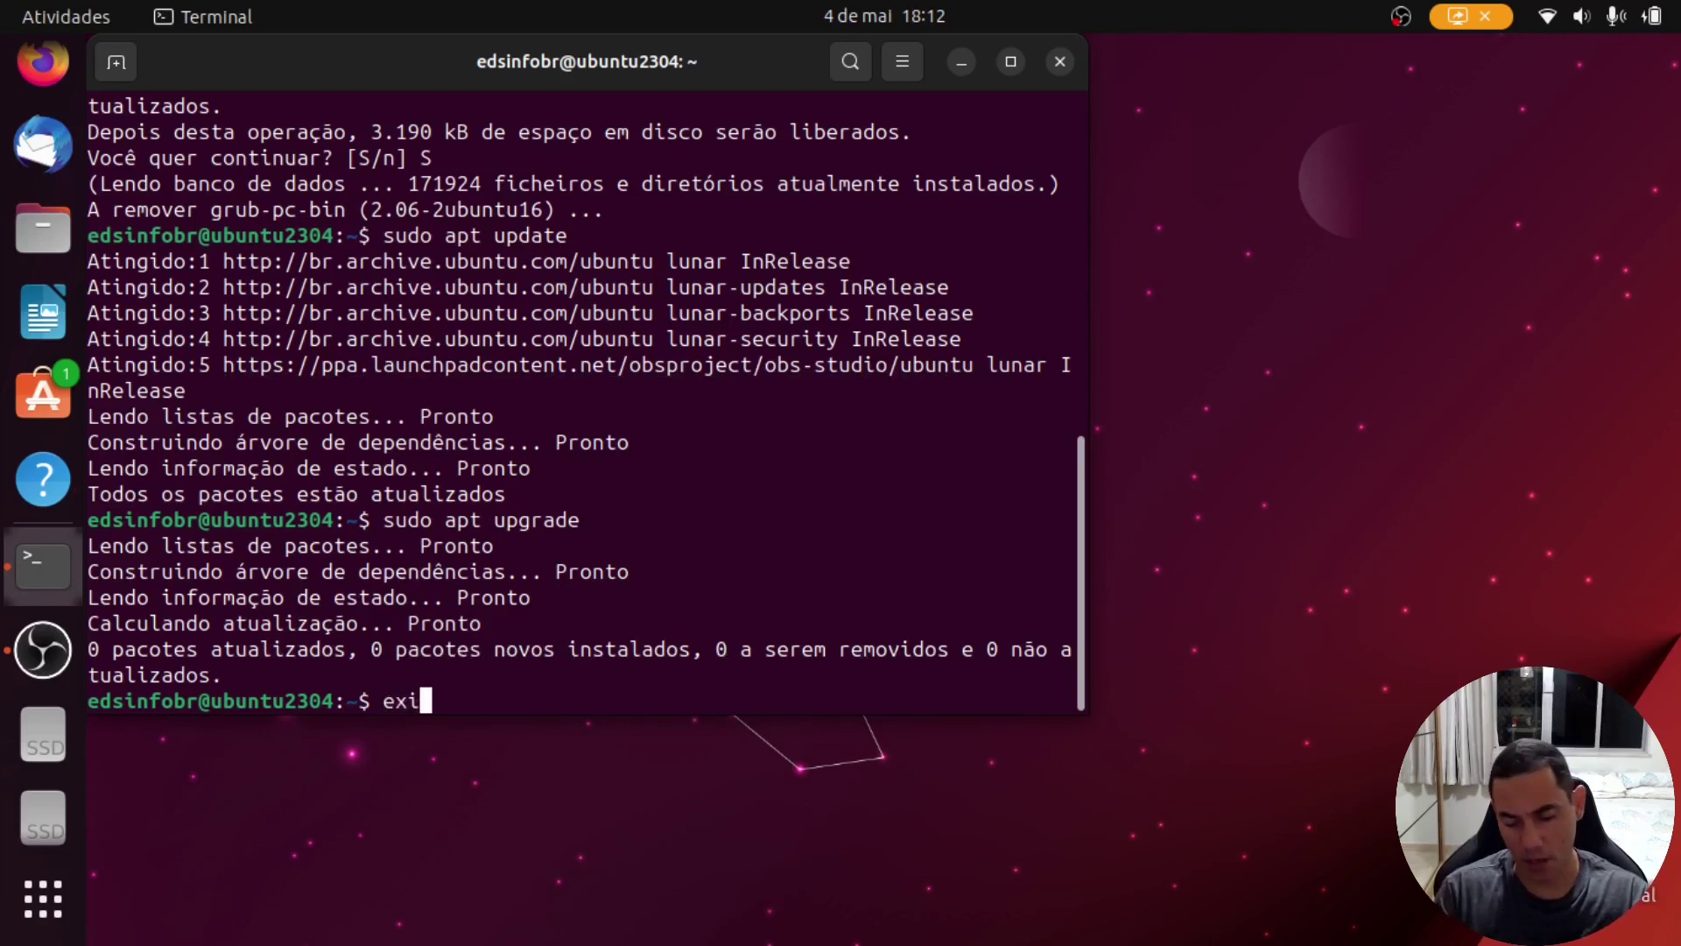
key("Return")
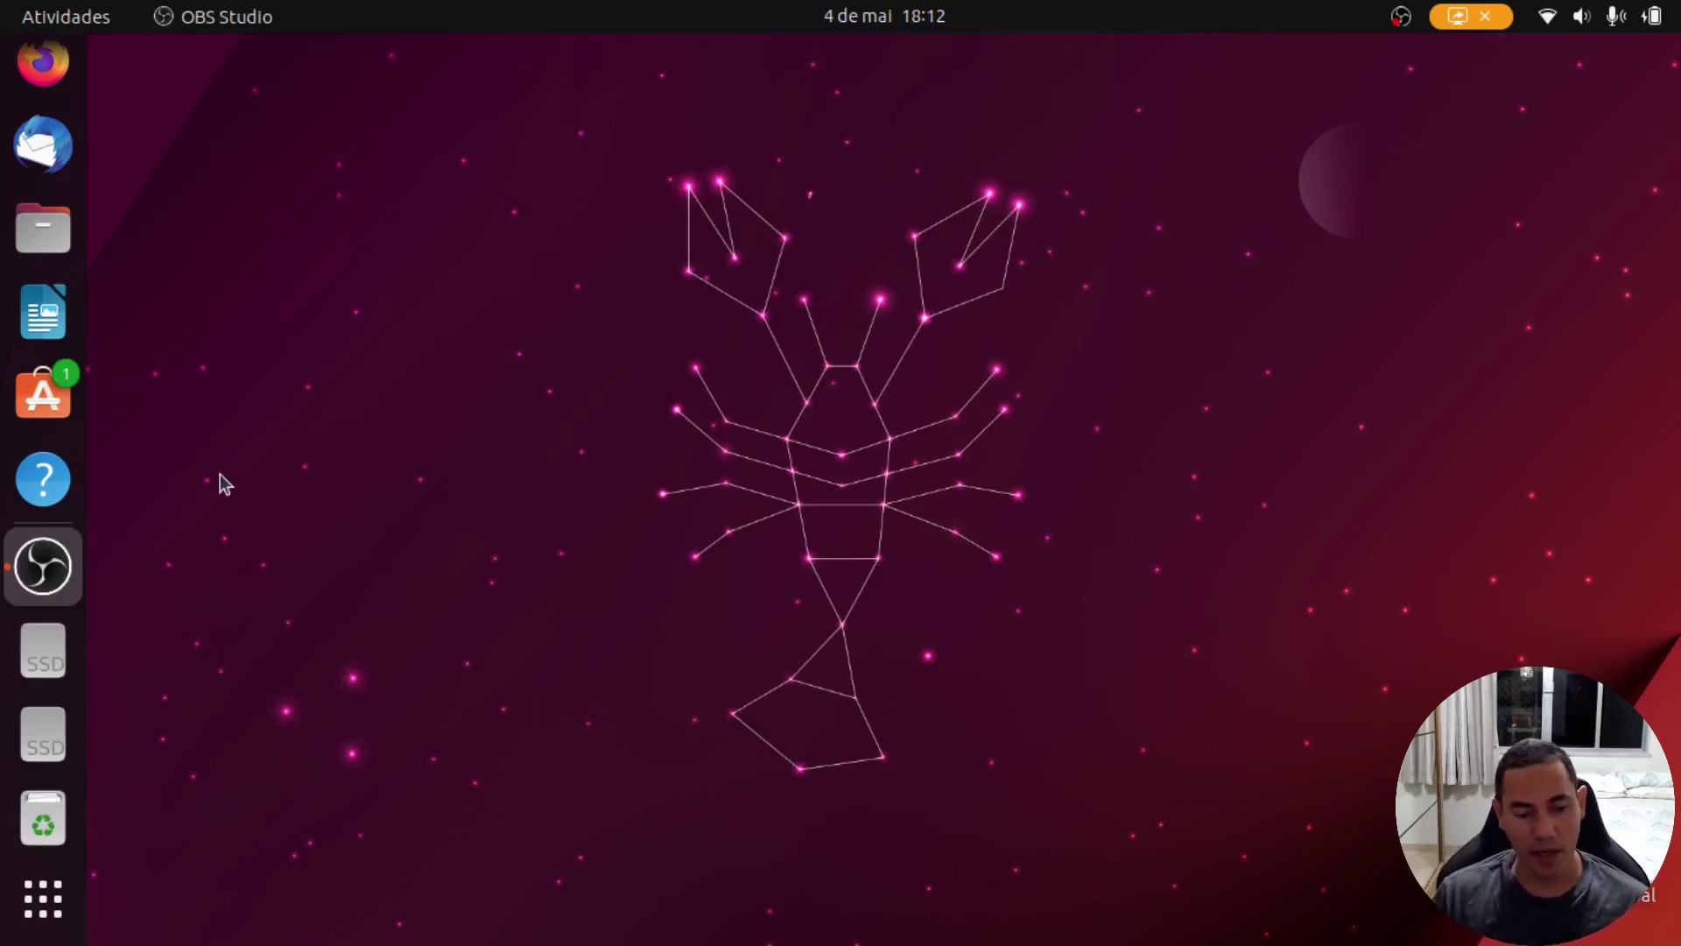
Step: Launch Ubuntu Software, browse Explorar and Instalado, then show Atualizações with firefox, gnome-42-2204, snapd, core22 updates
left_click(61, 406)
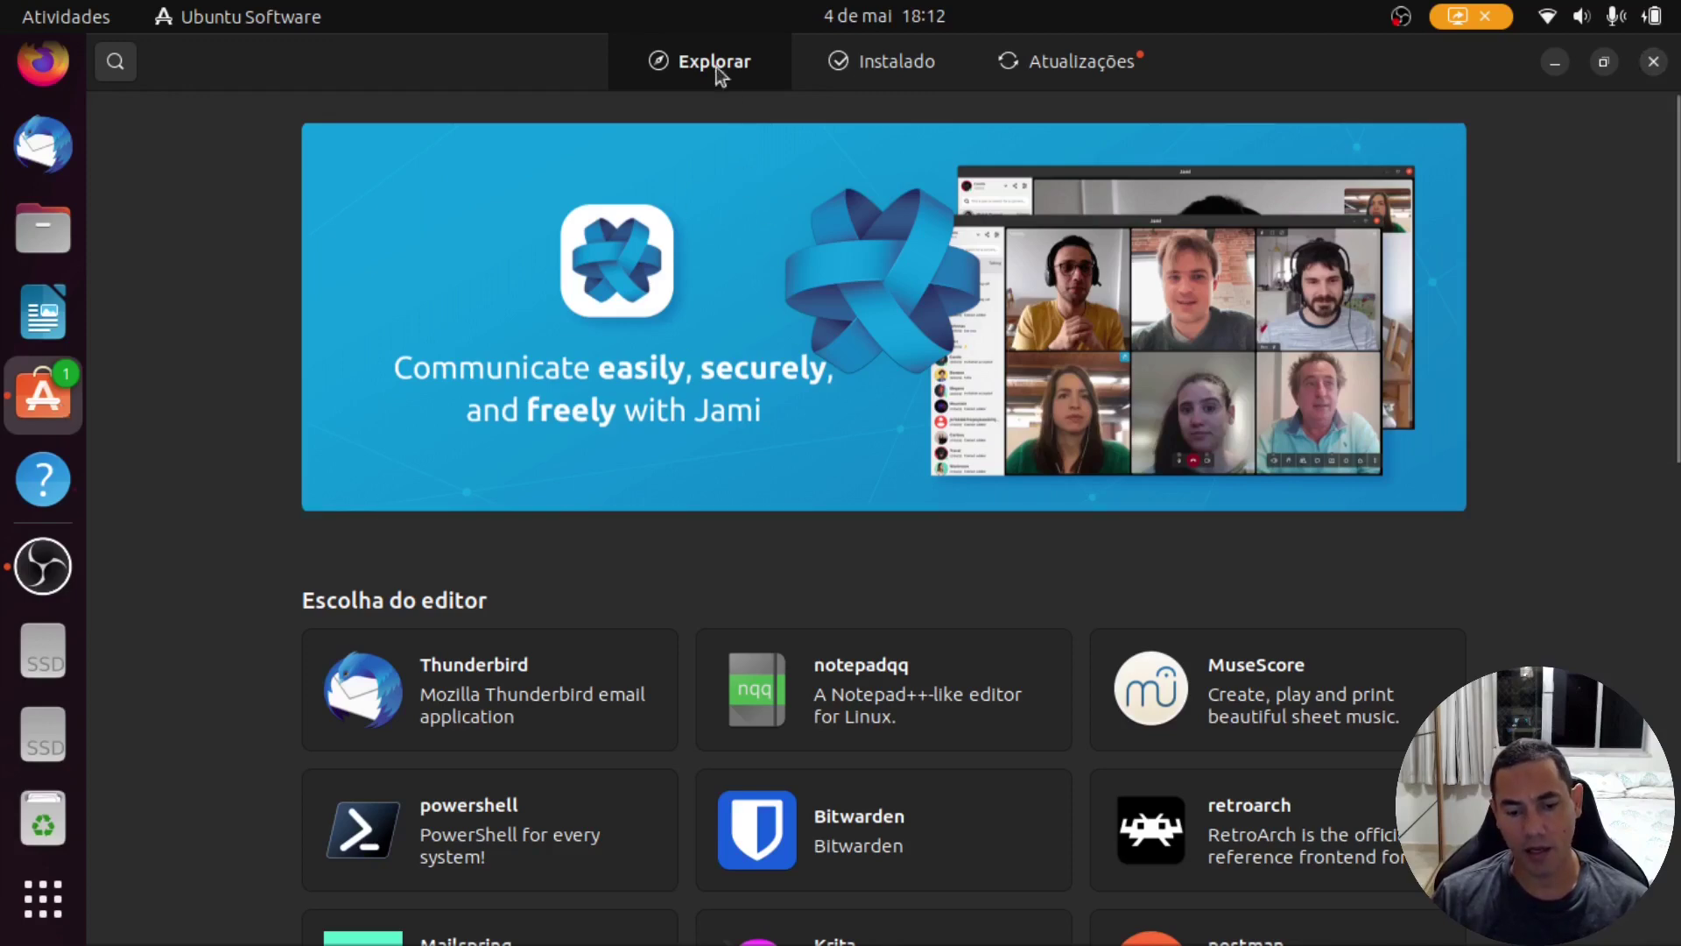
scroll(1021, 734, "down", 10)
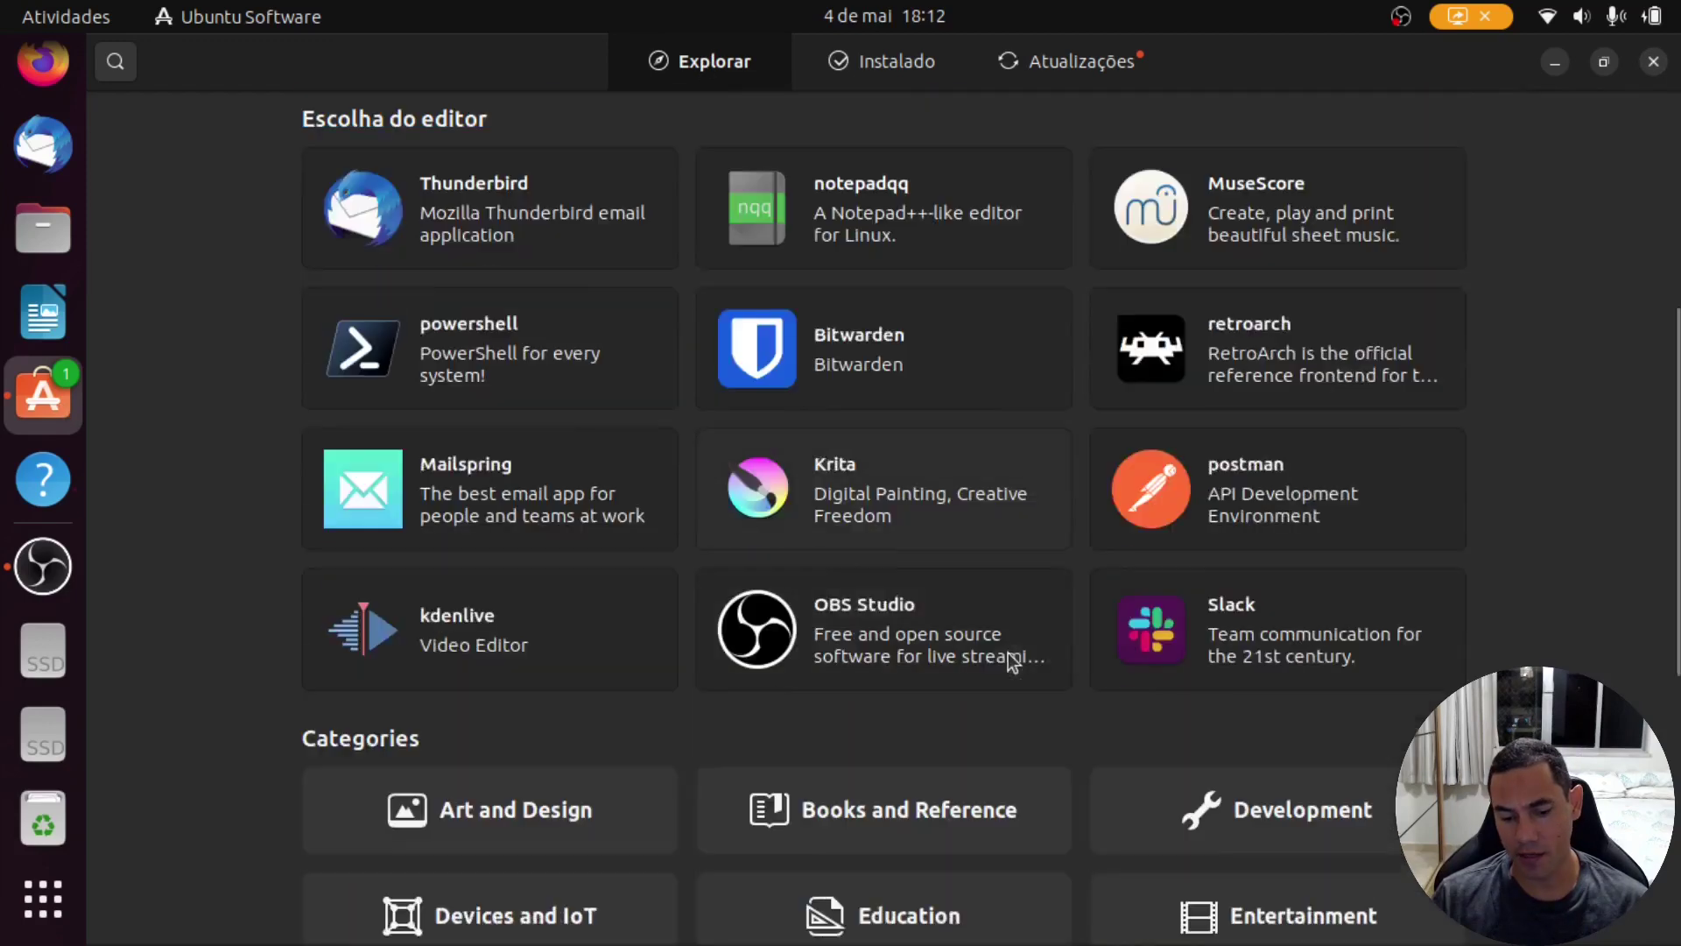
scroll(1005, 637, "down", 4)
scroll(1005, 631, "up", 14)
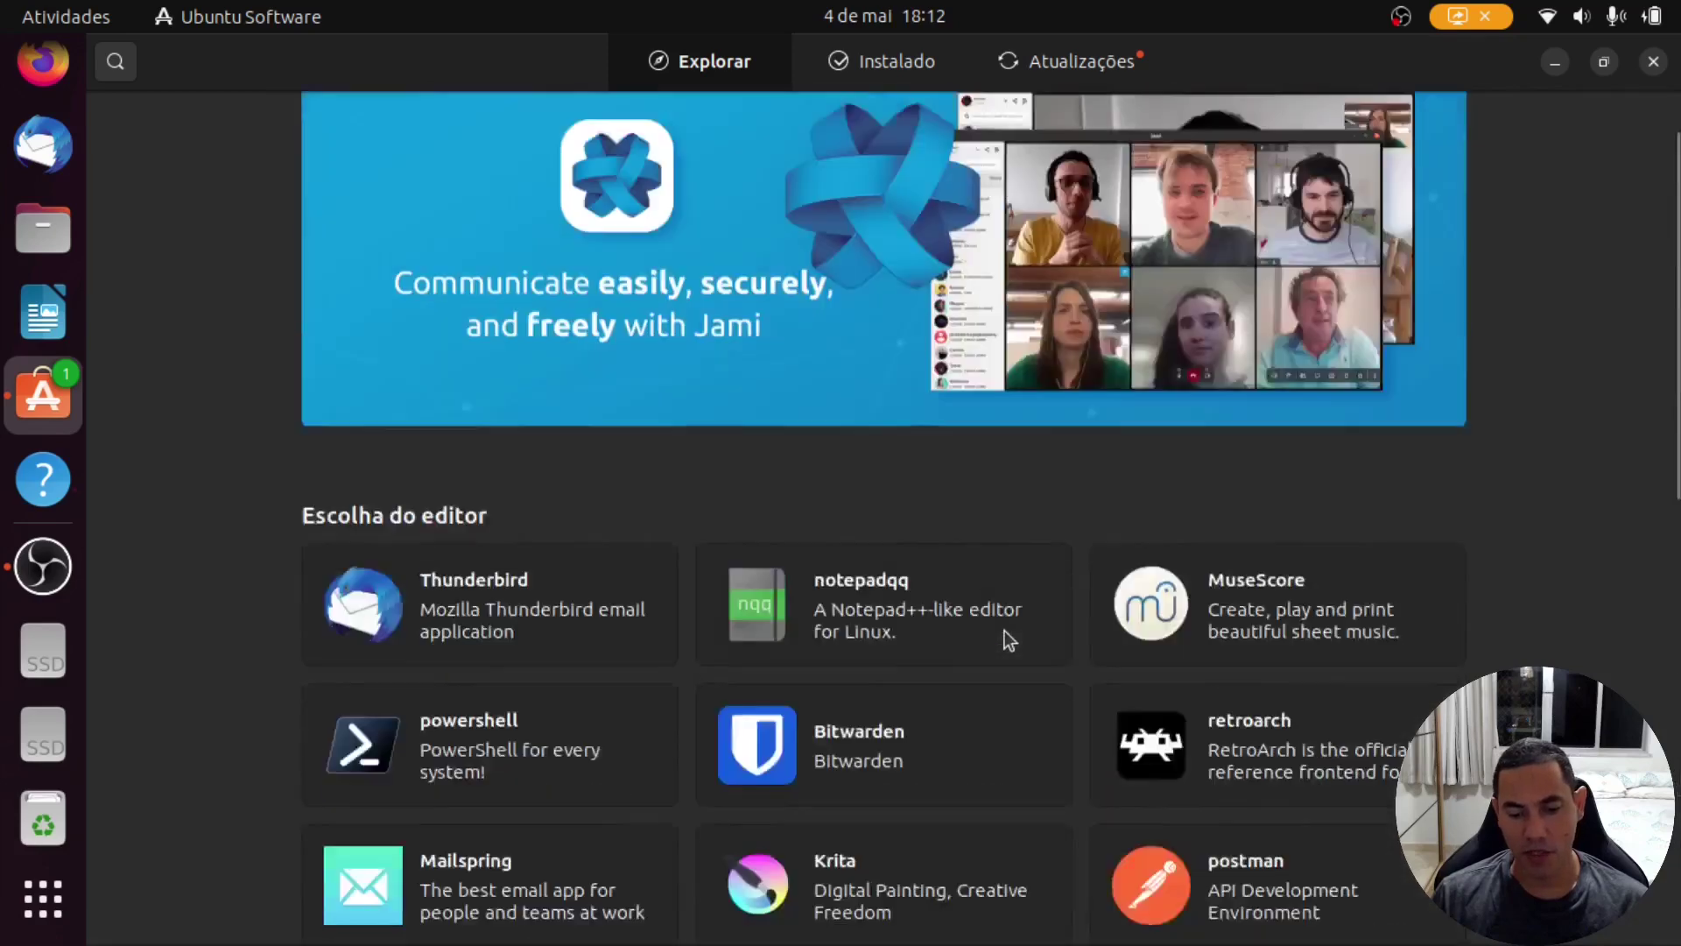
left_click(875, 65)
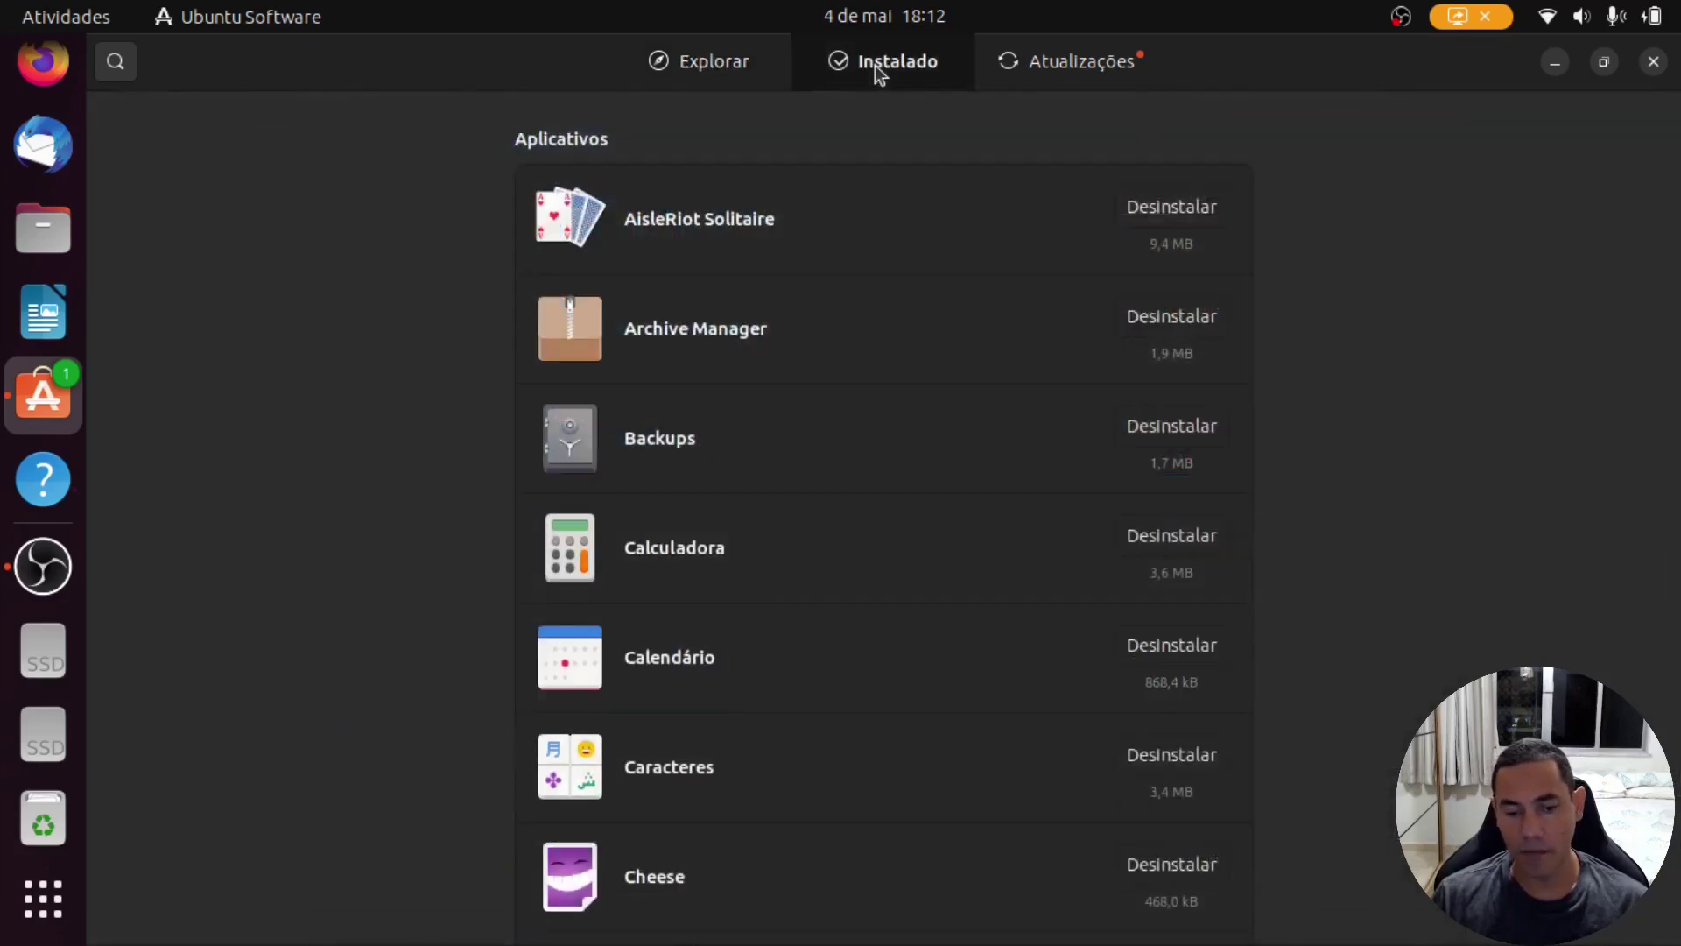
scroll(921, 407, "down", 20)
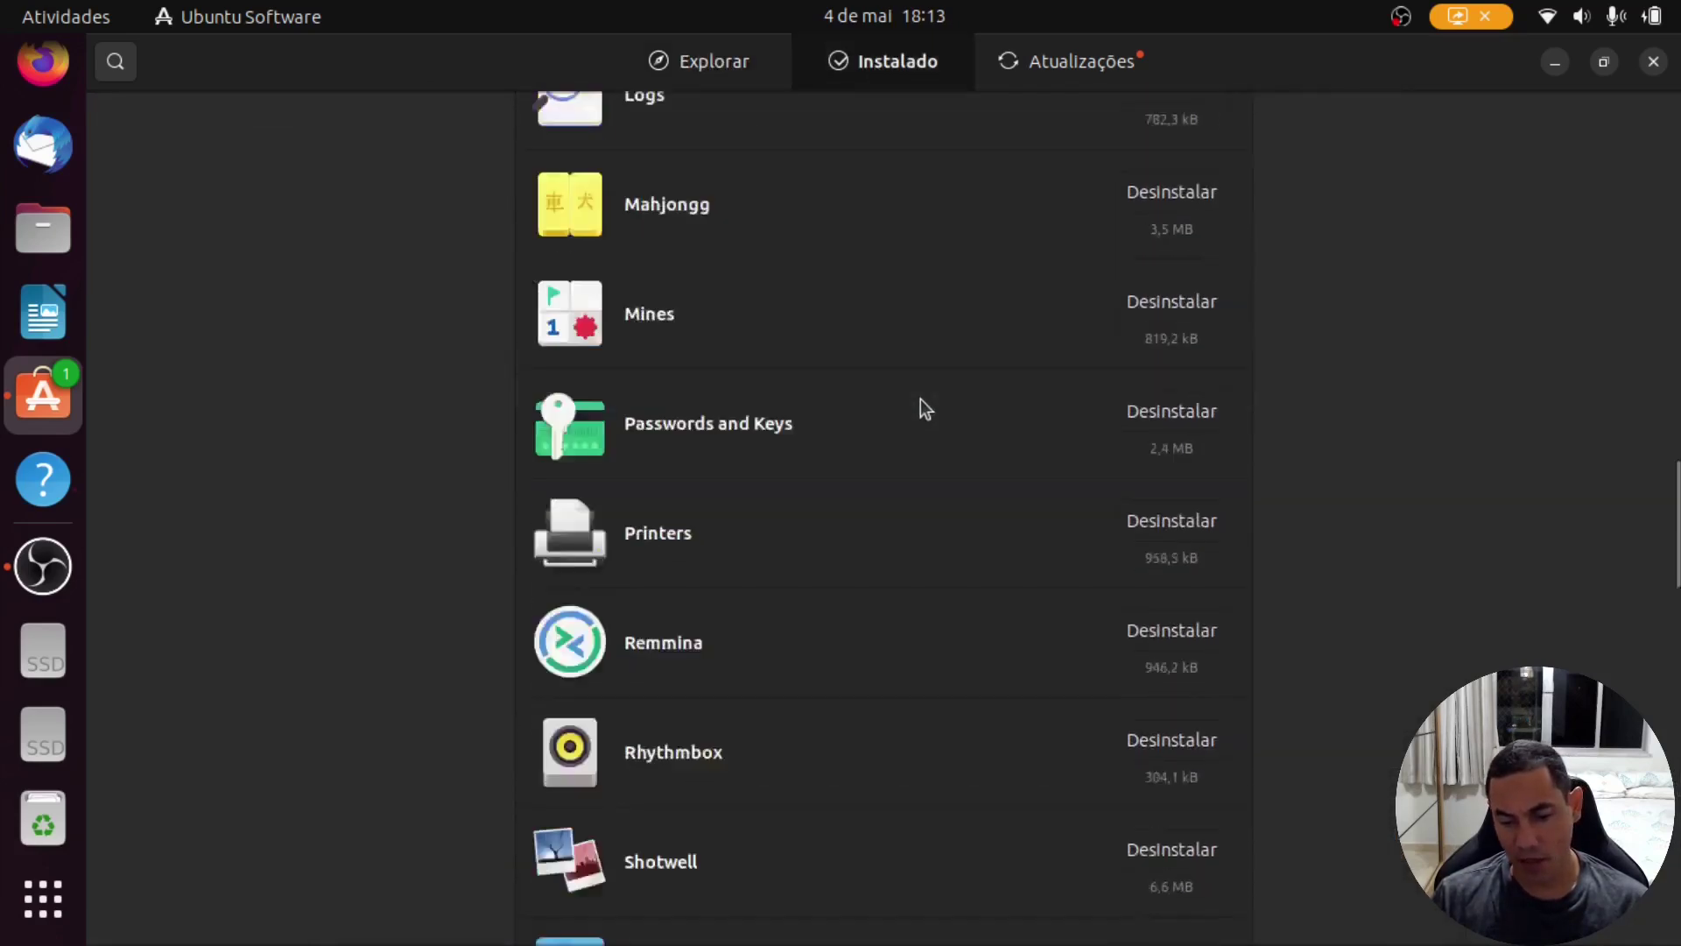
scroll(921, 397, "down", 15)
scroll(908, 379, "up", 8)
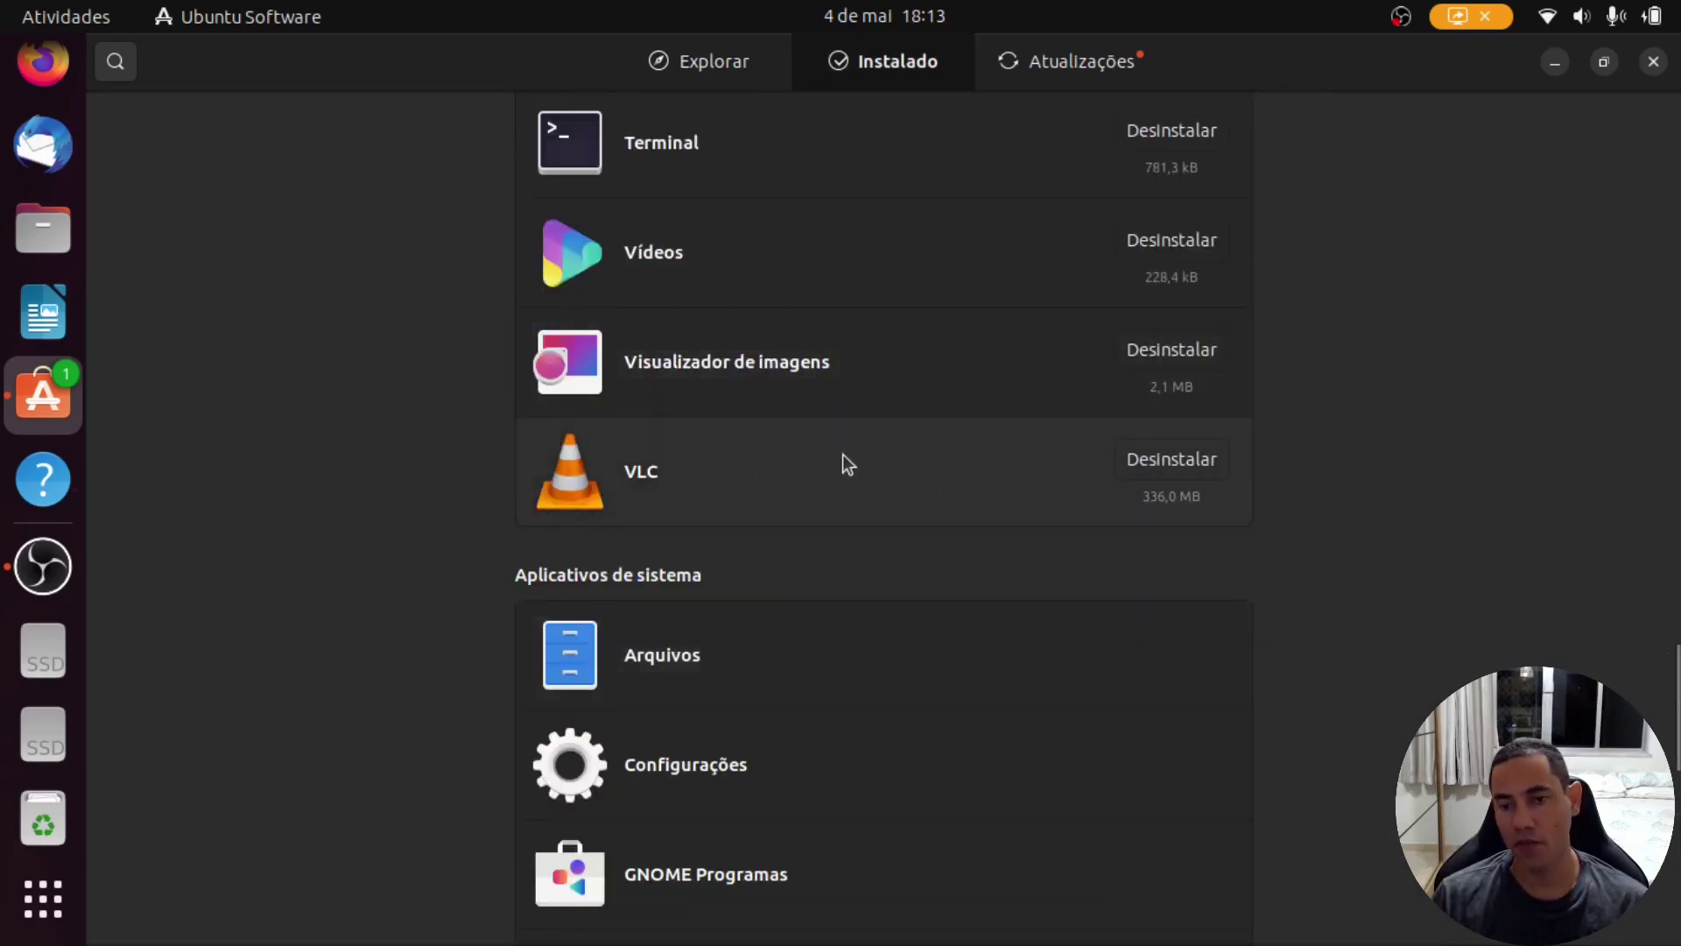
scroll(836, 438, "up", 20)
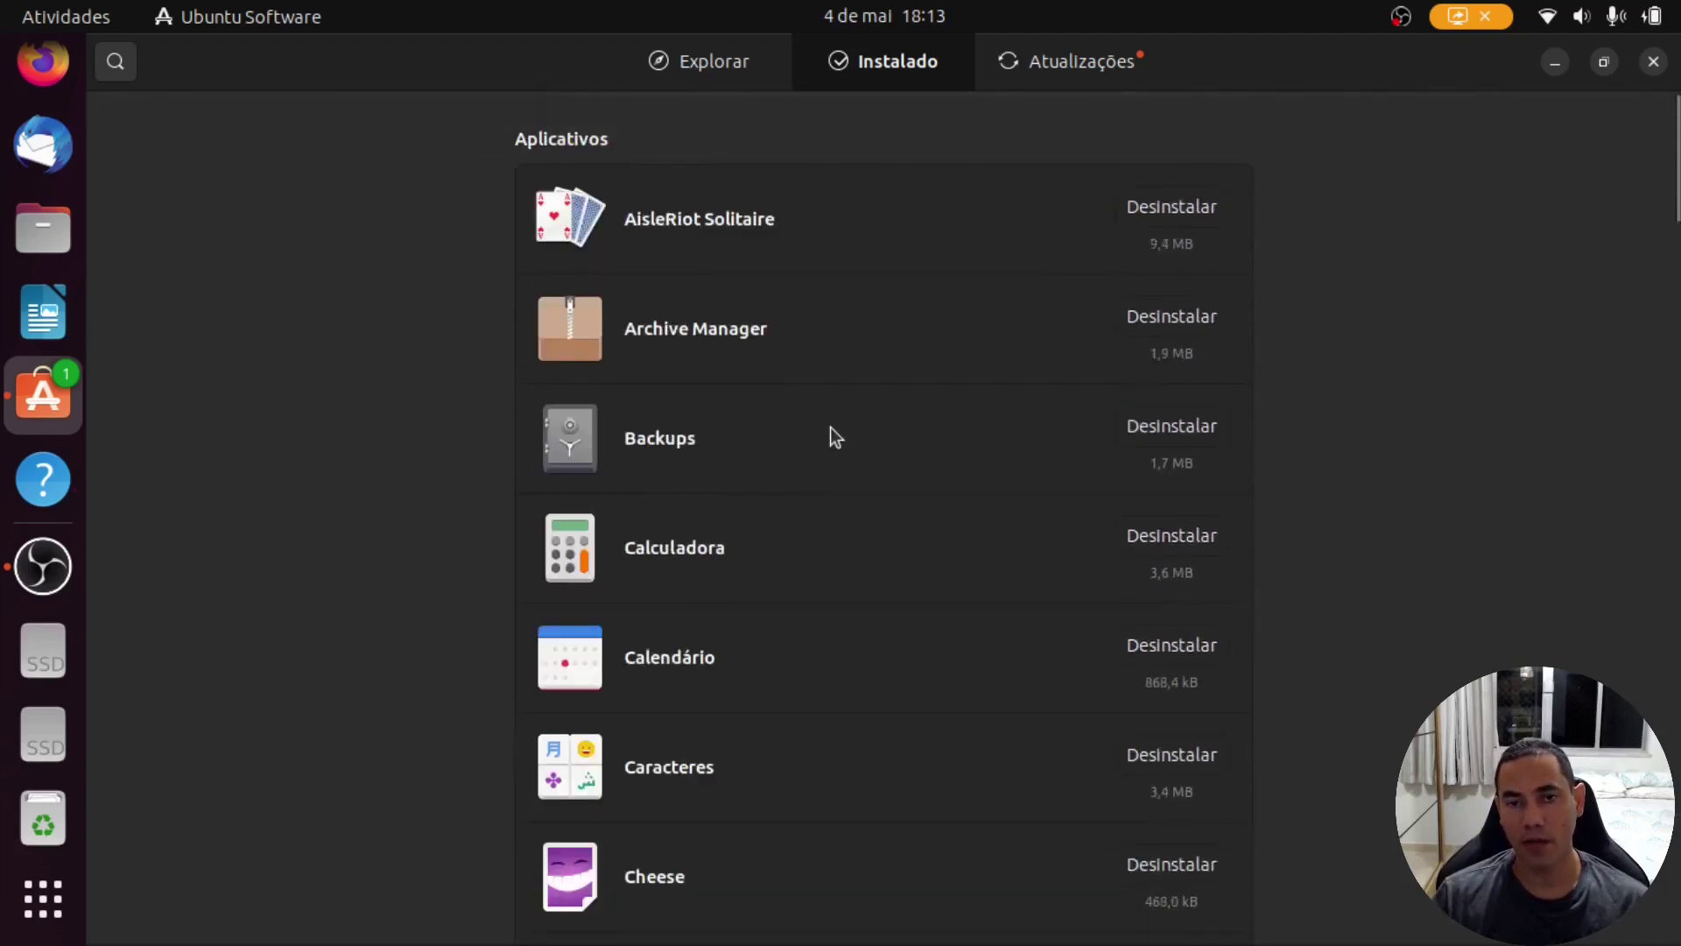
left_click(1094, 60)
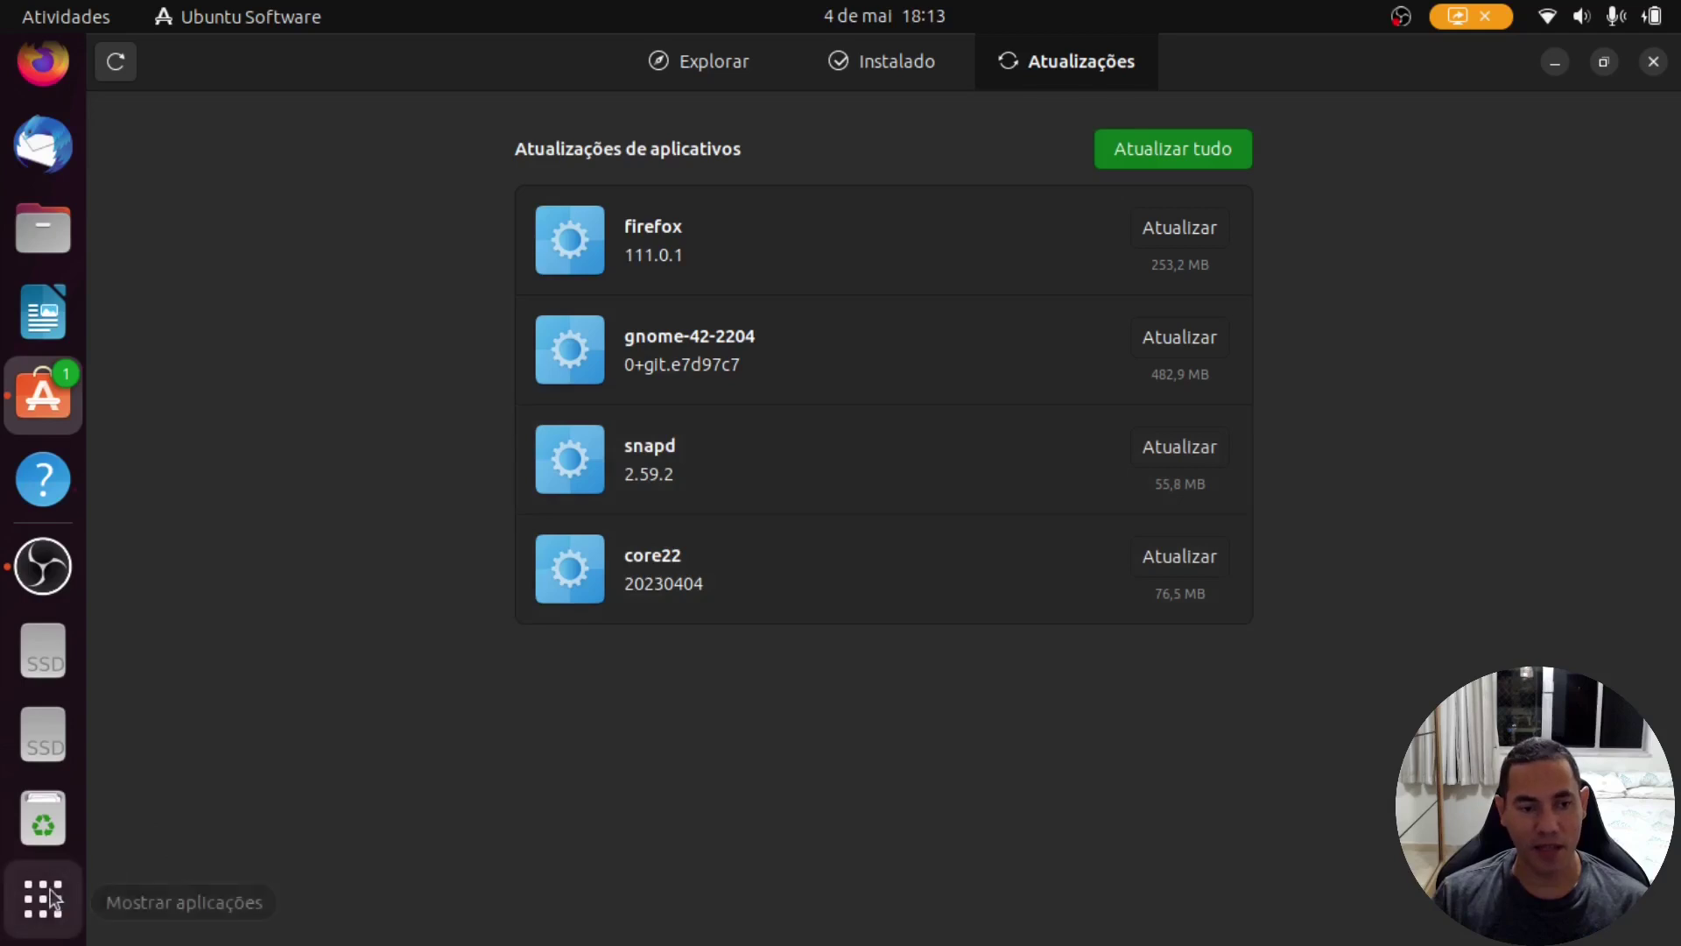
left_click(1595, 24)
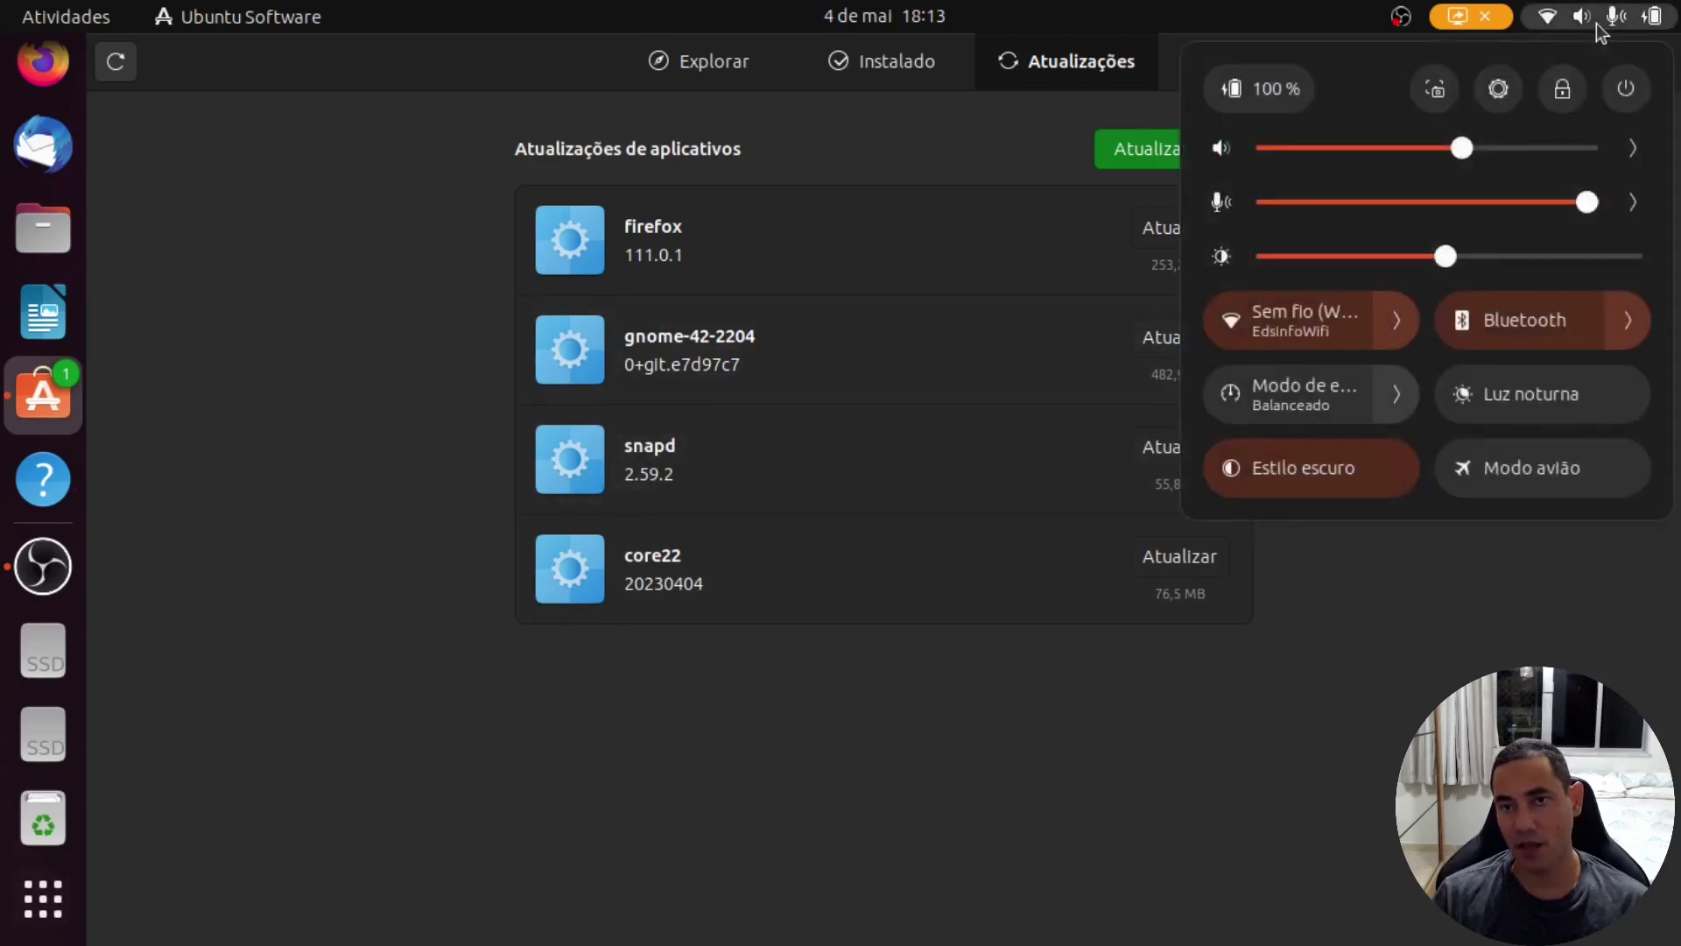
left_click(1499, 90)
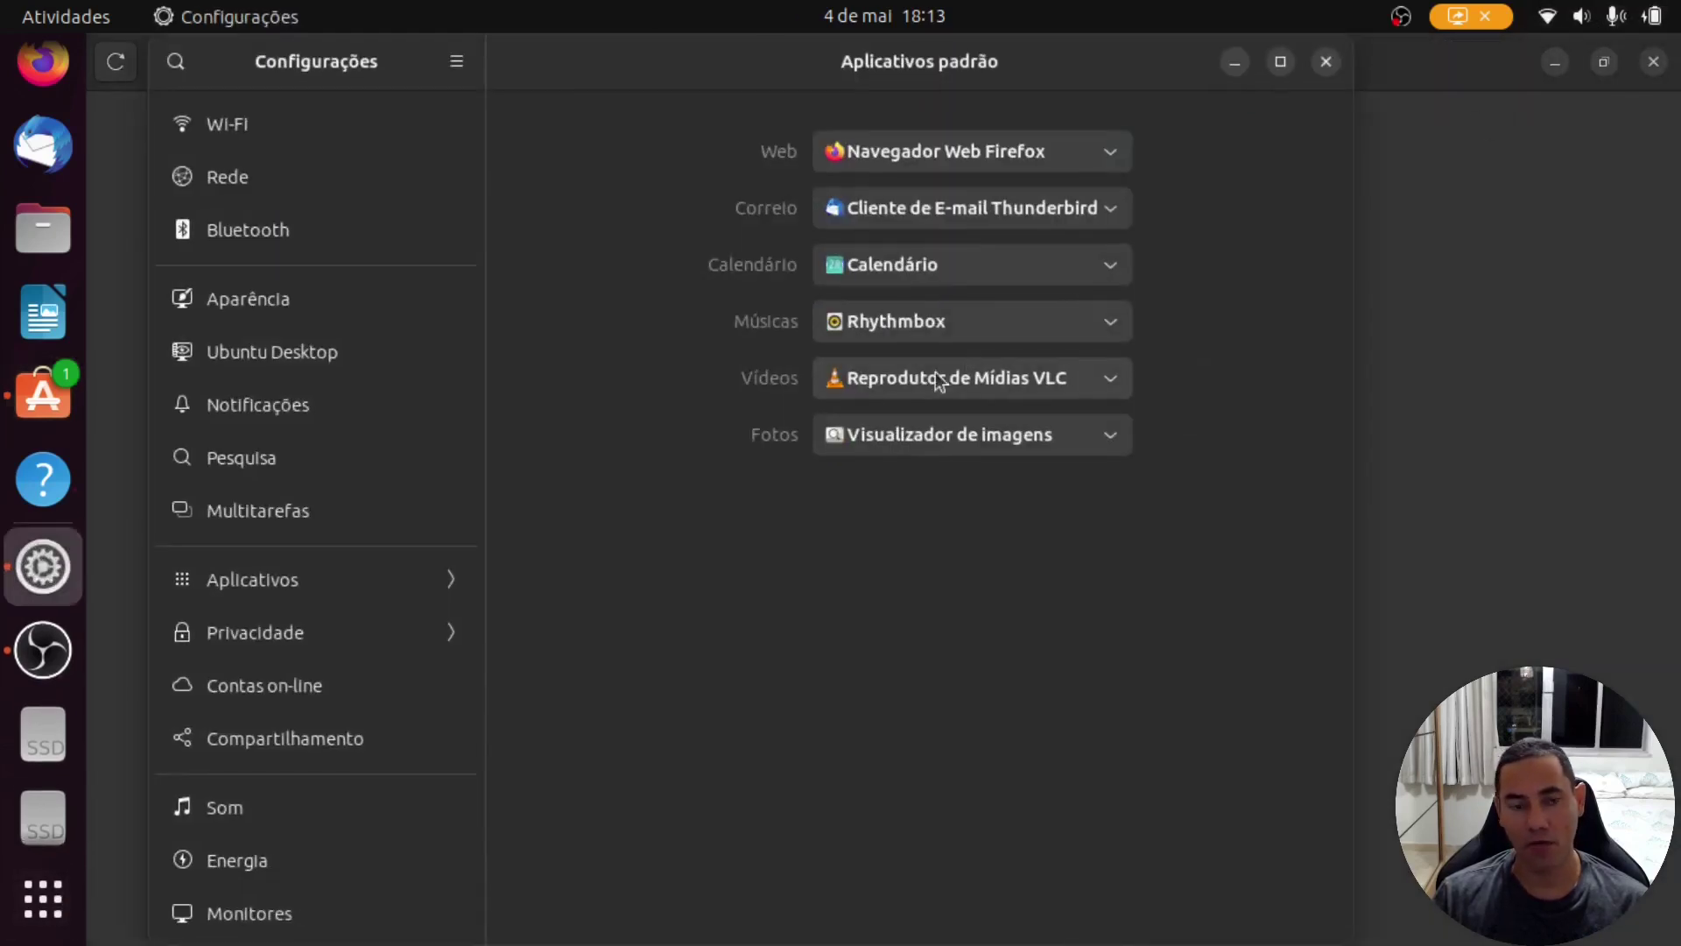
scroll(390, 547, "down", 10)
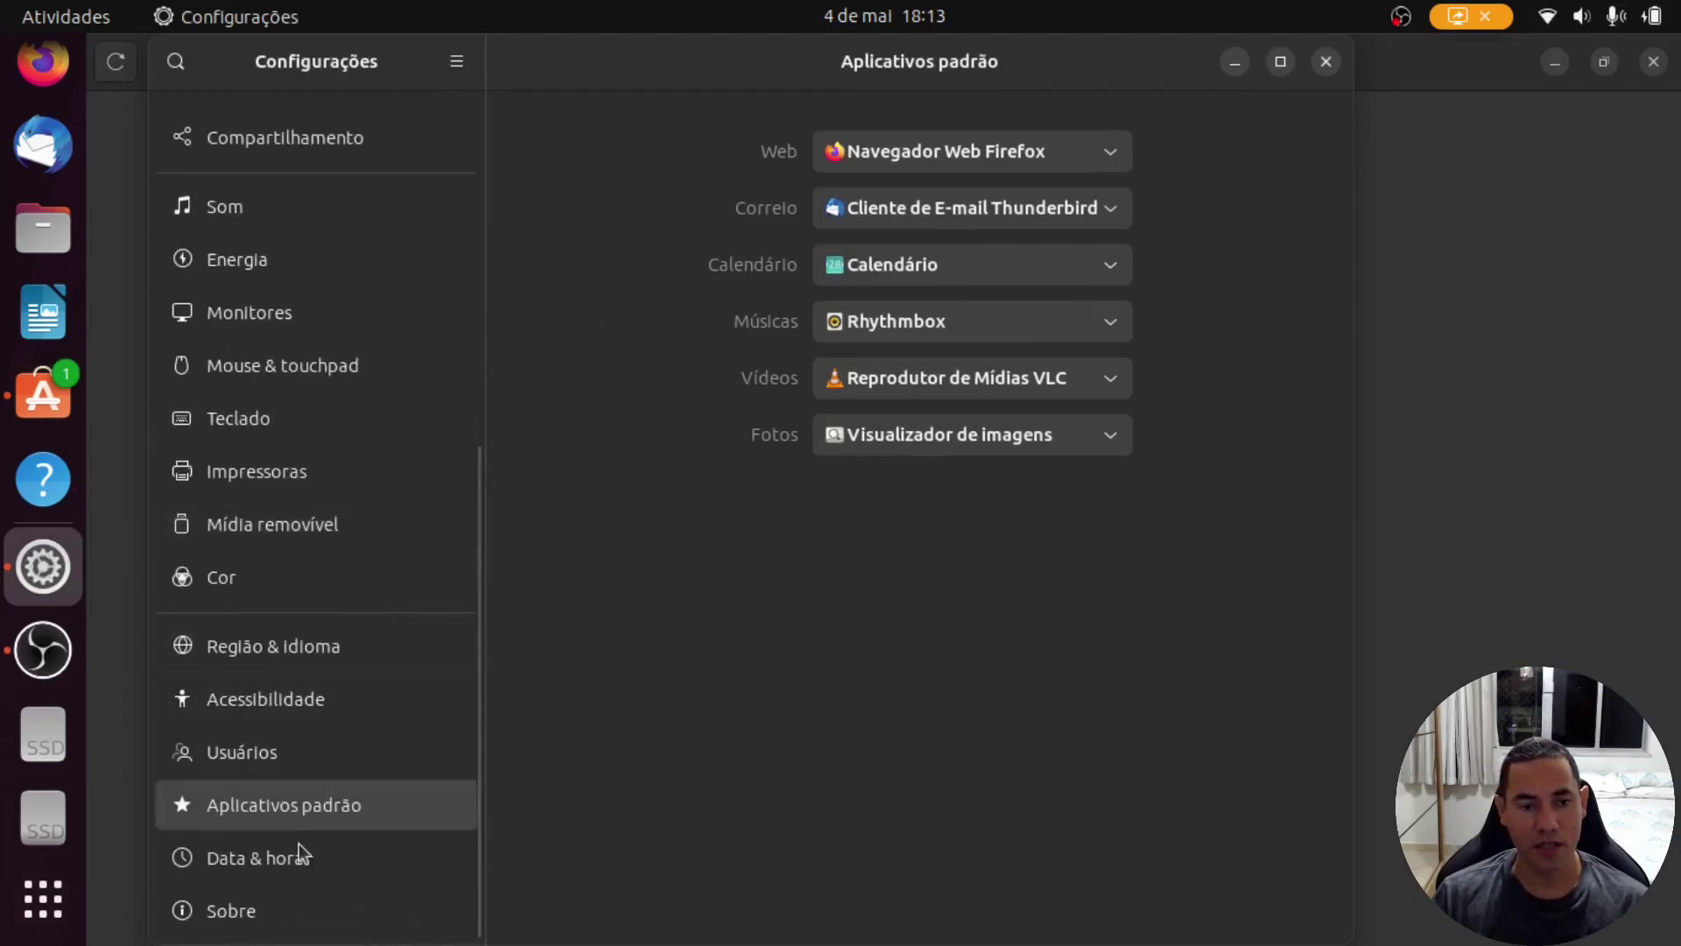
left_click(280, 898)
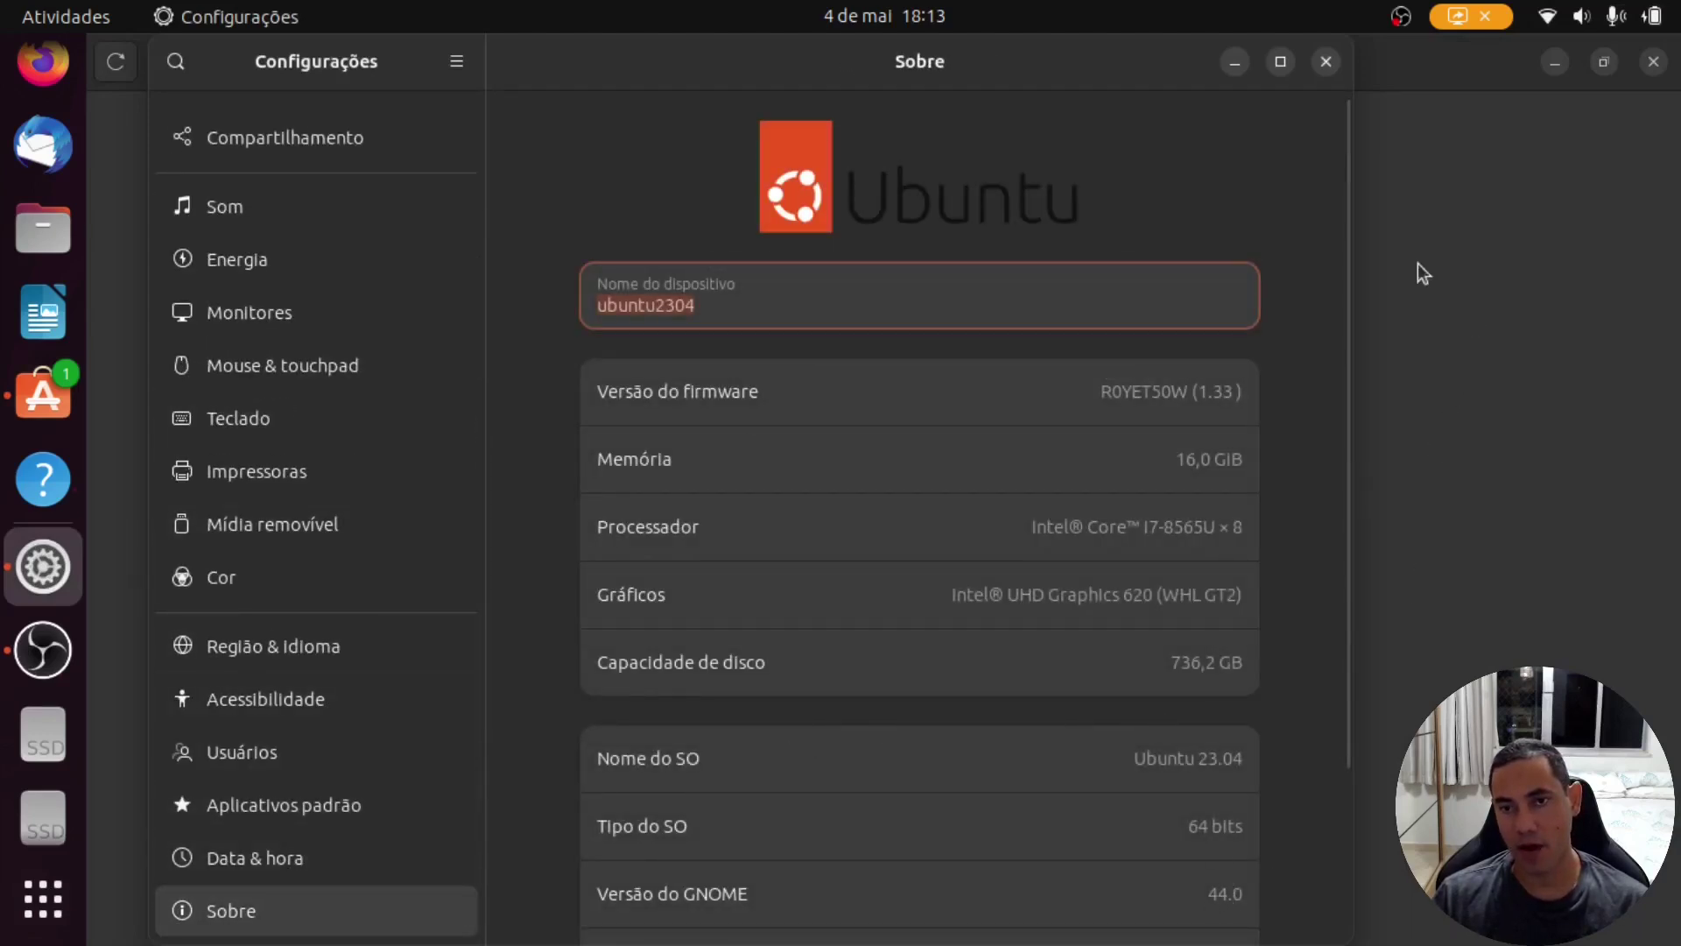
left_click(1323, 64)
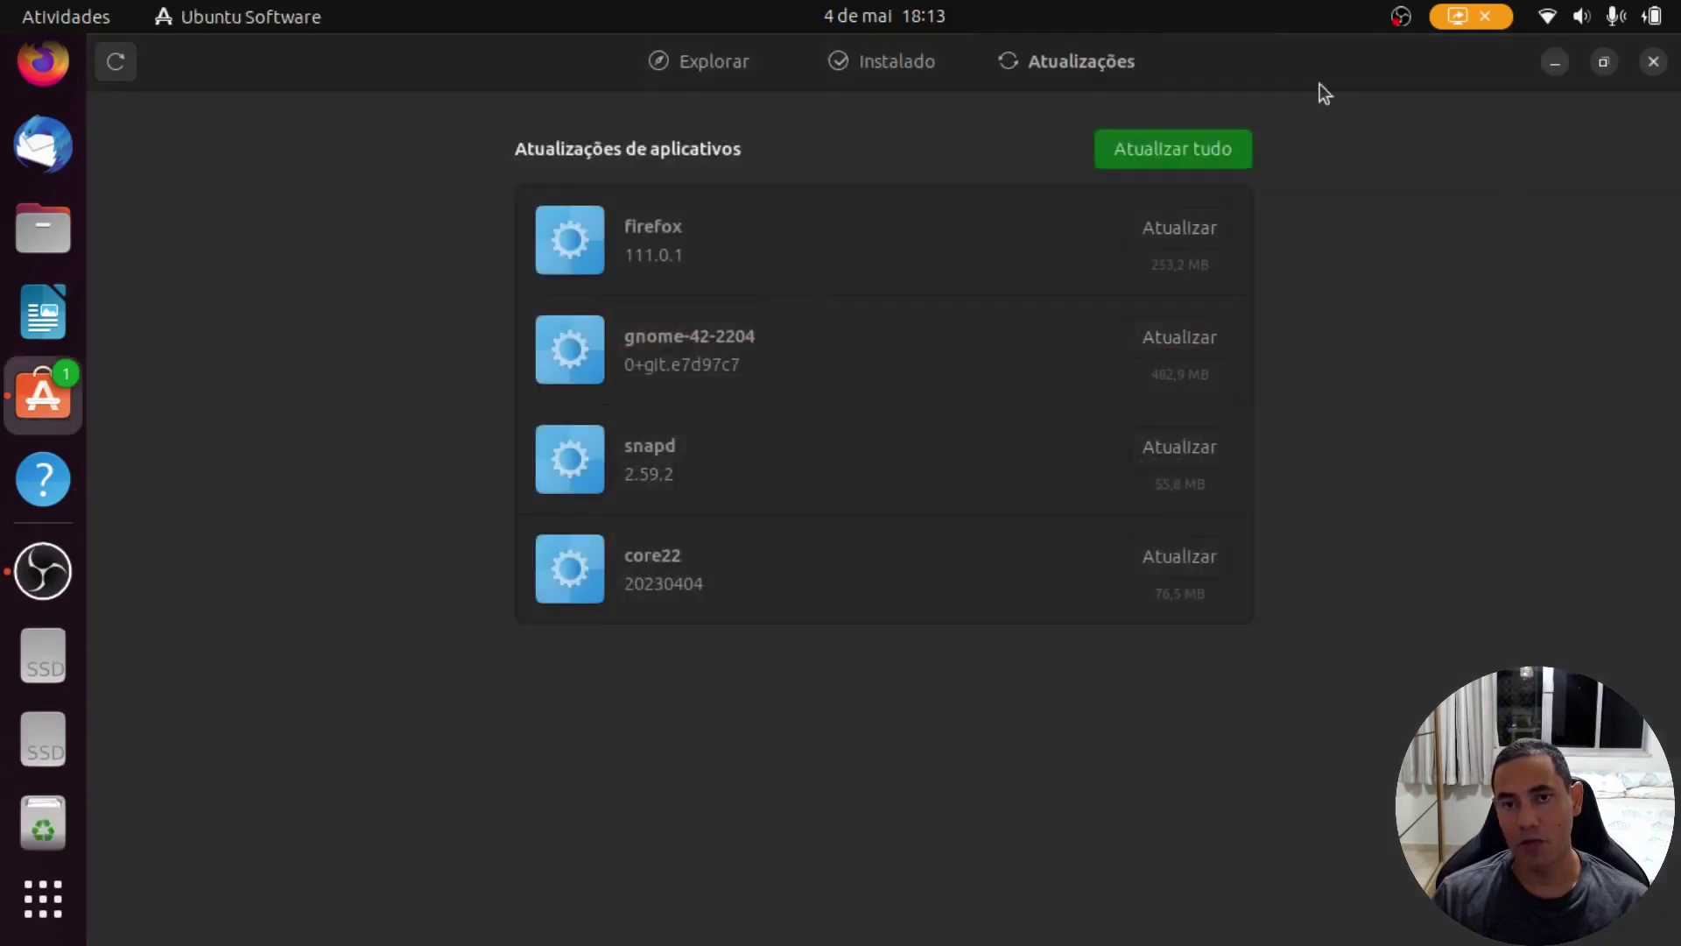
Step: Run Atualizar tudo with password authorization, then update the remaining core22 package
left_click(1178, 155)
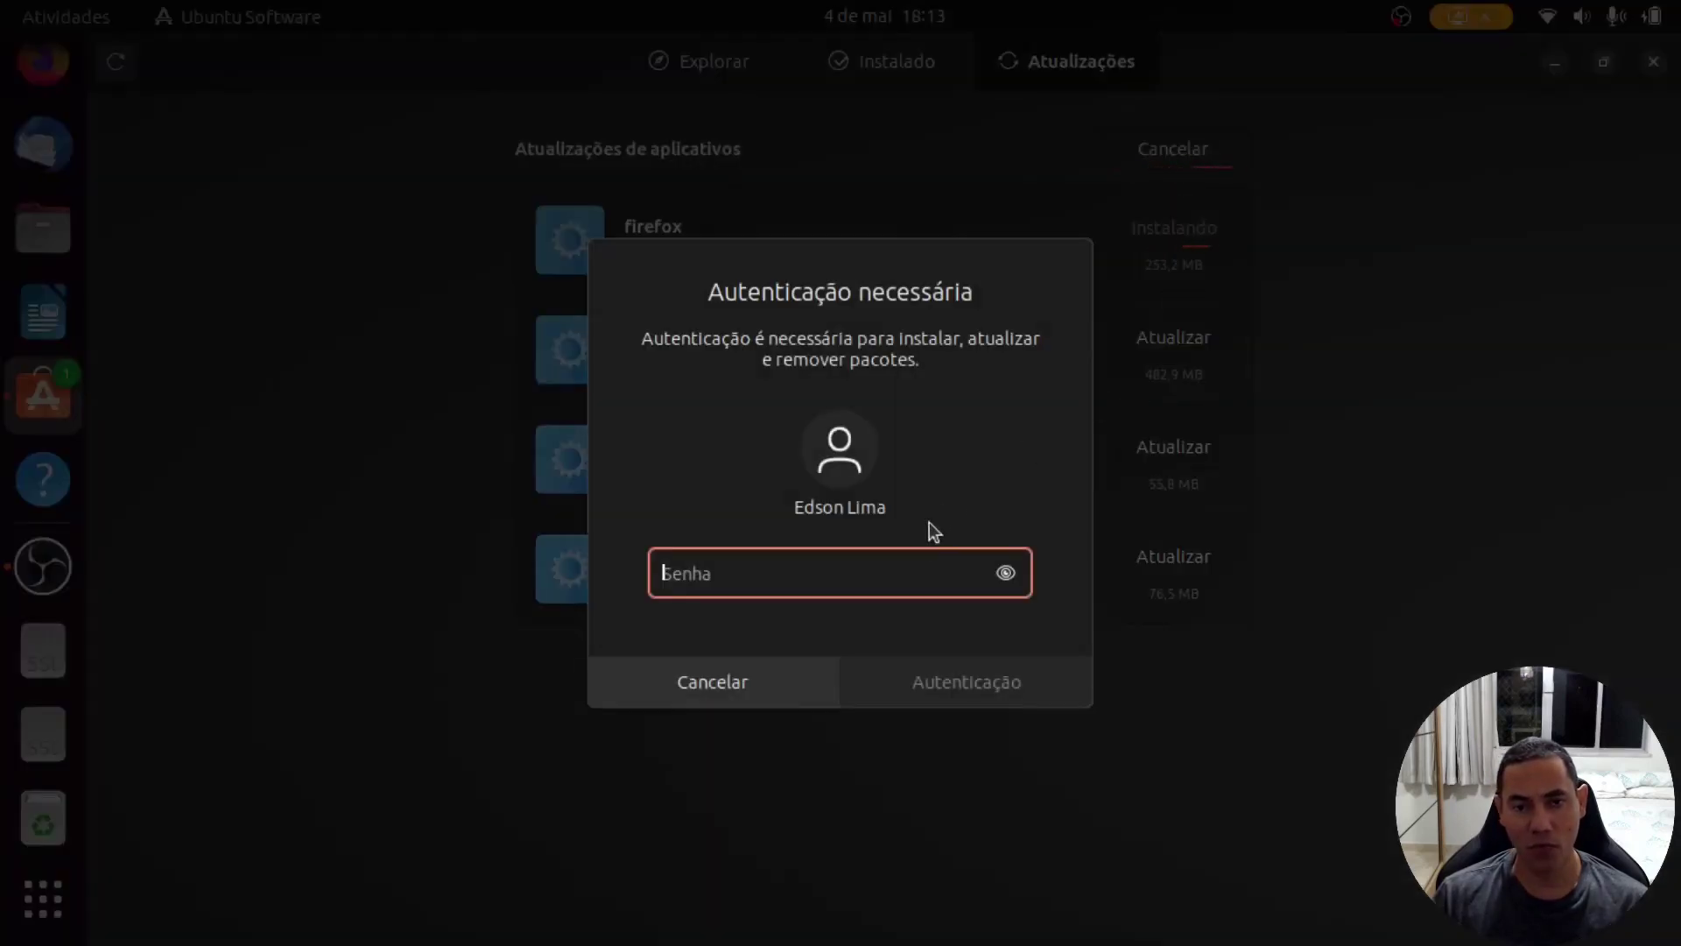
type("****")
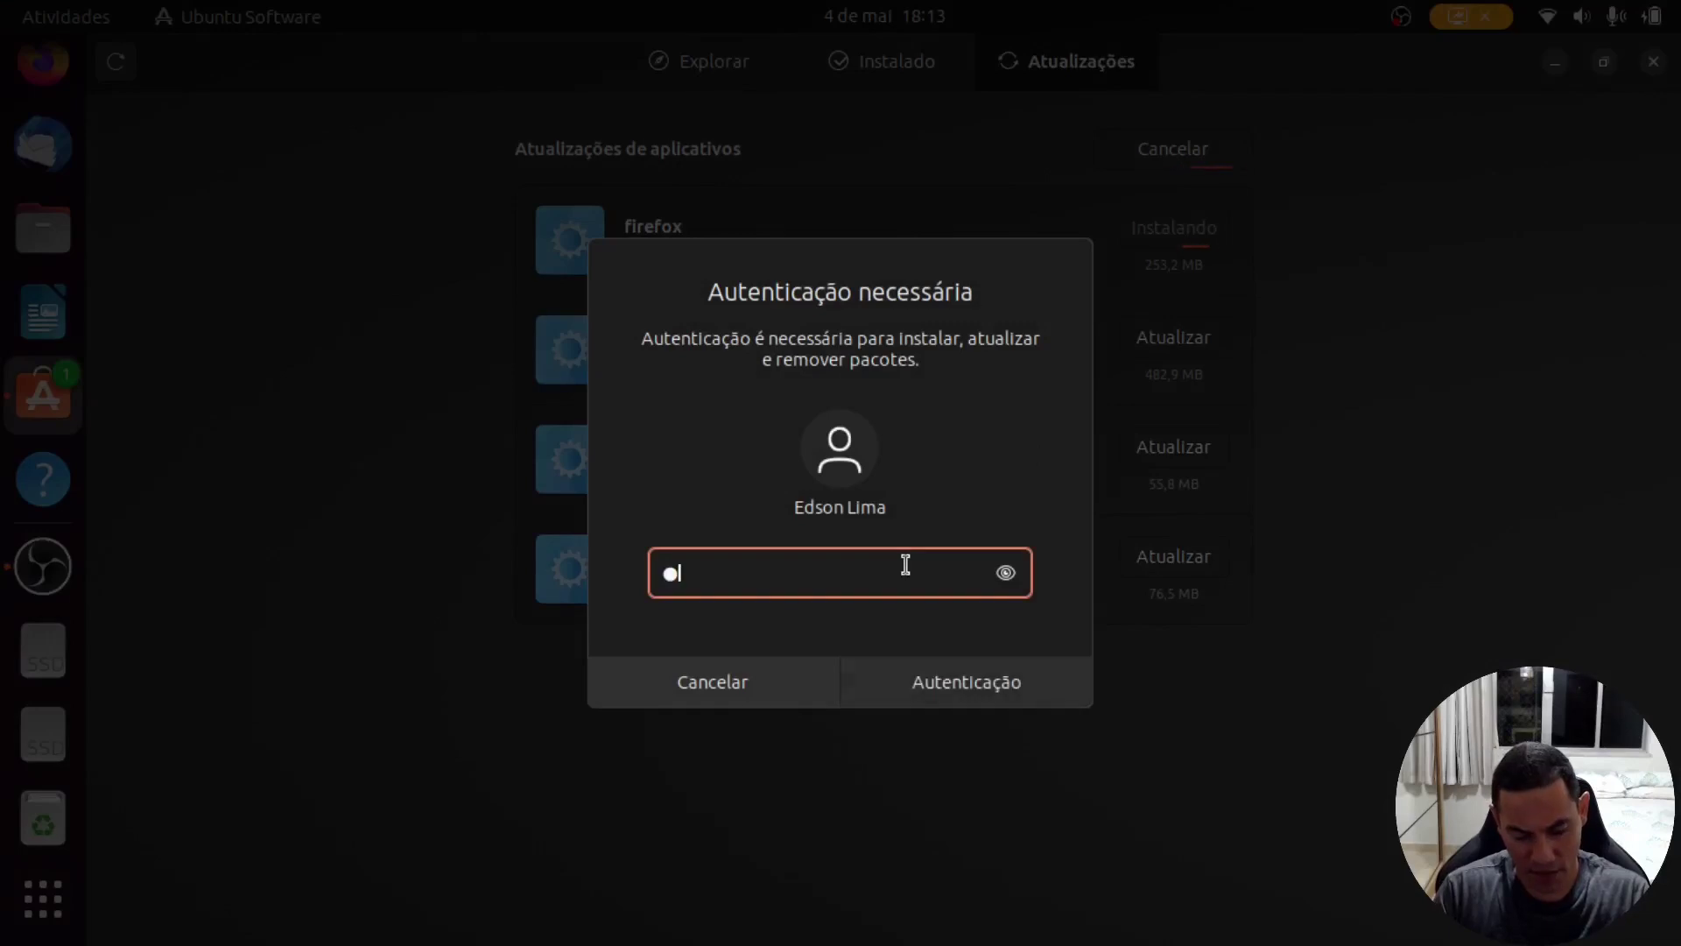
type("****")
key("Return")
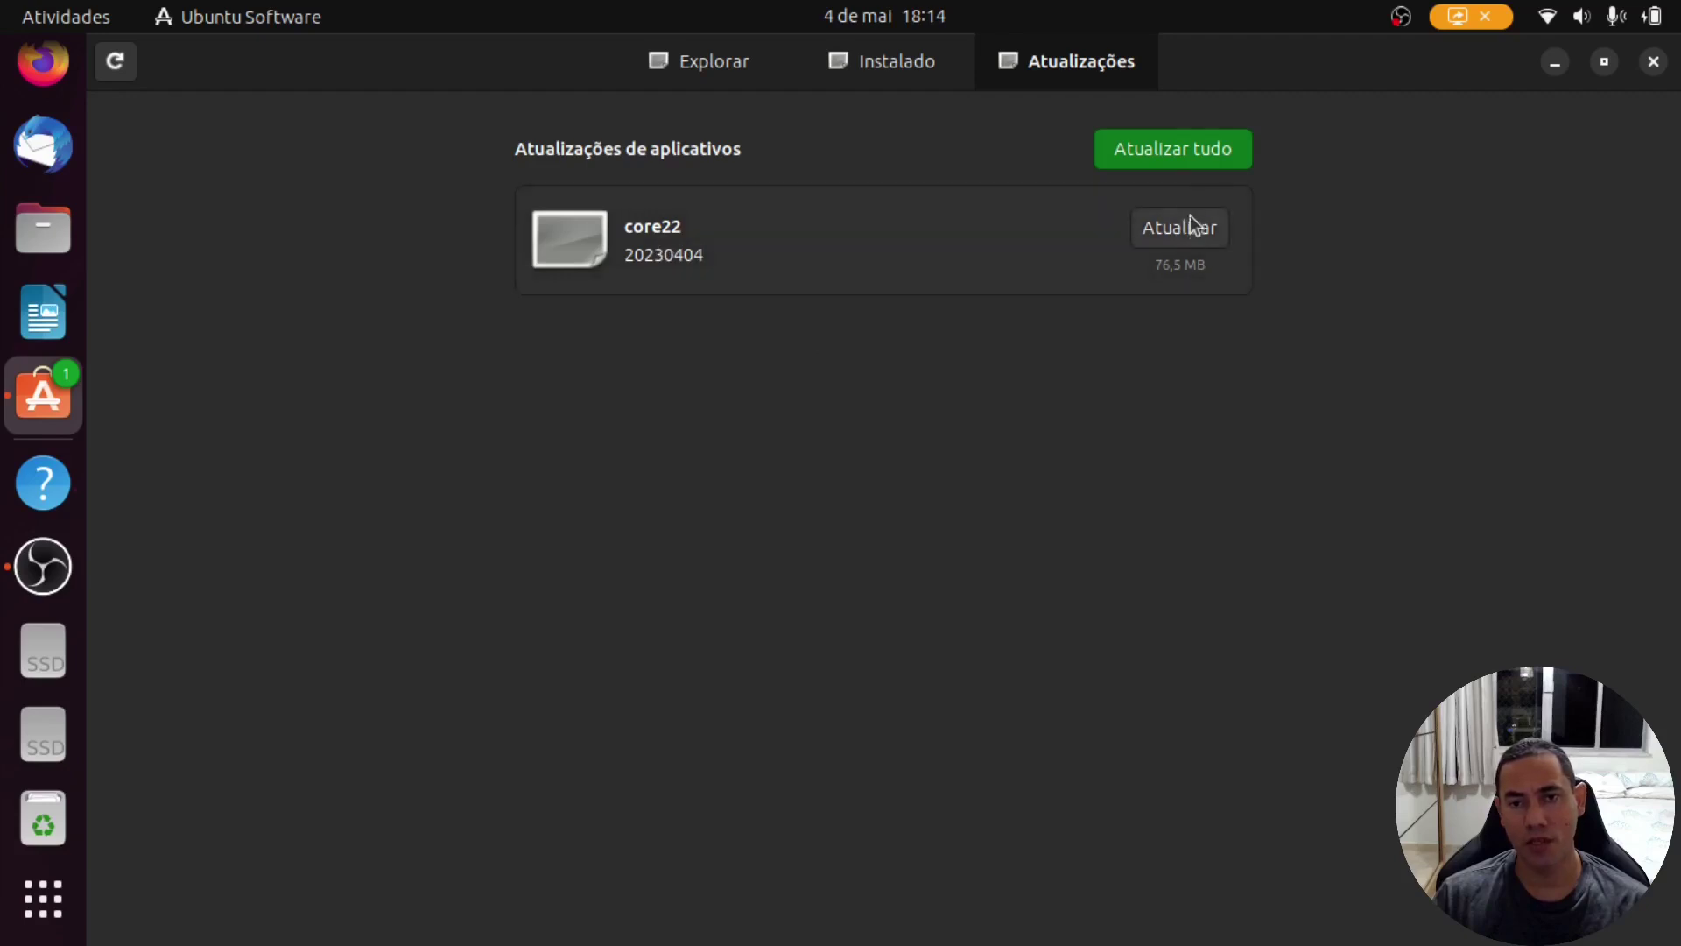
left_click(1177, 149)
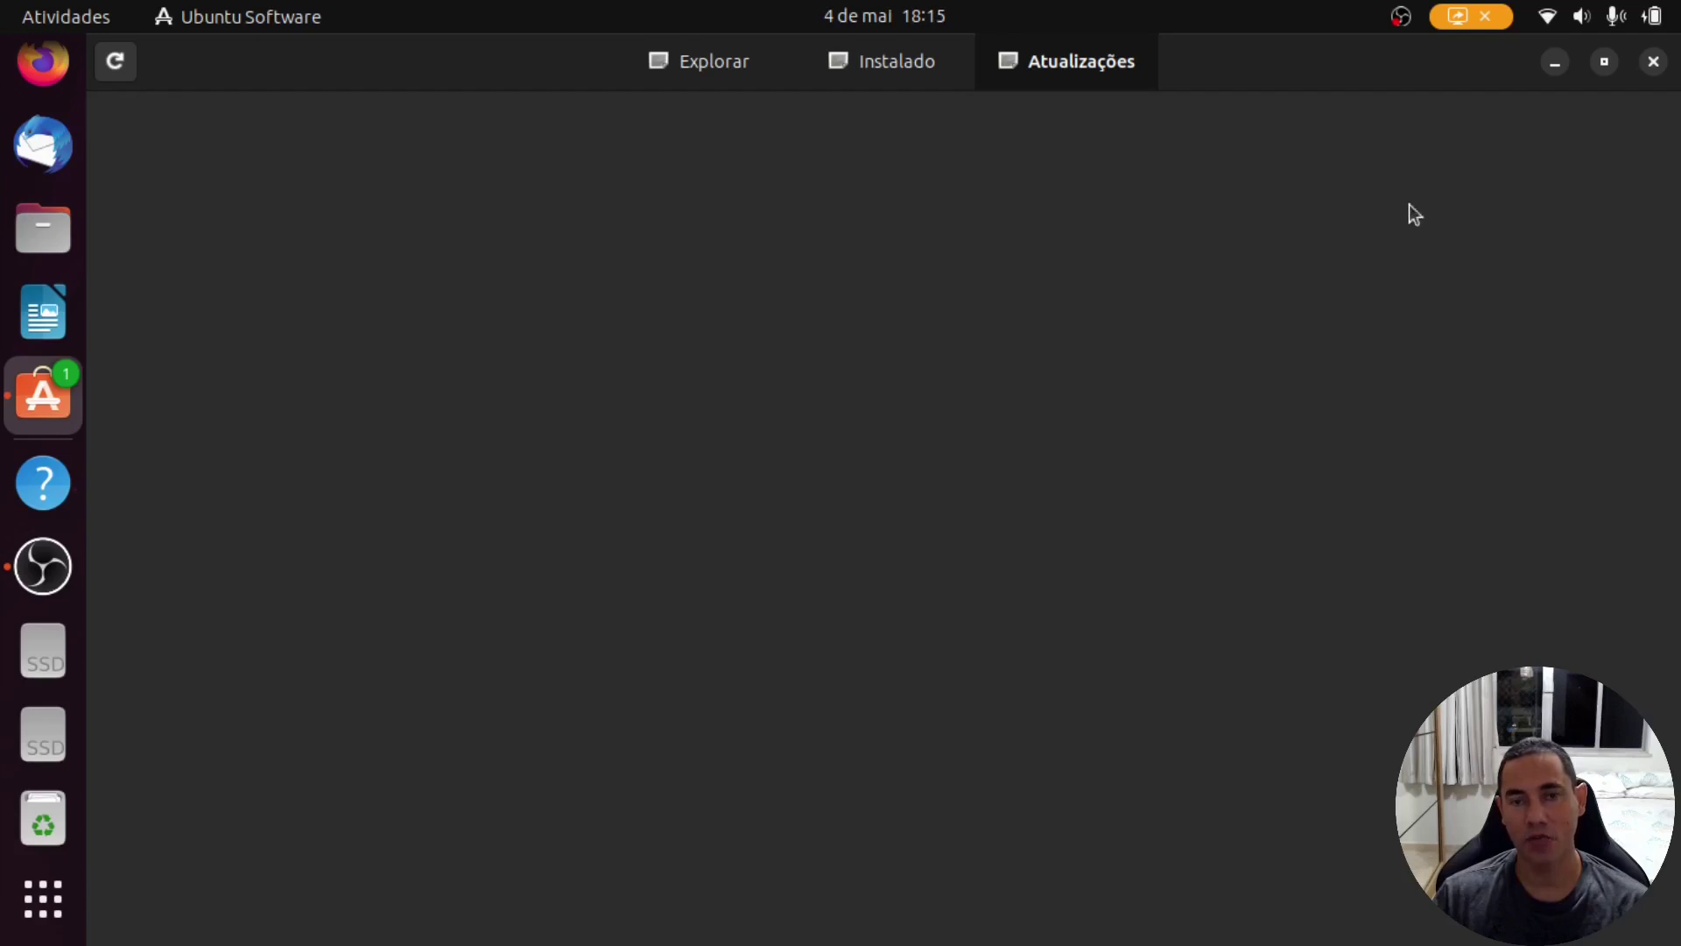
Step: Reopen Ubuntu Software to review Instalado and Atualizações, then close it and the app grid
left_click(1653, 63)
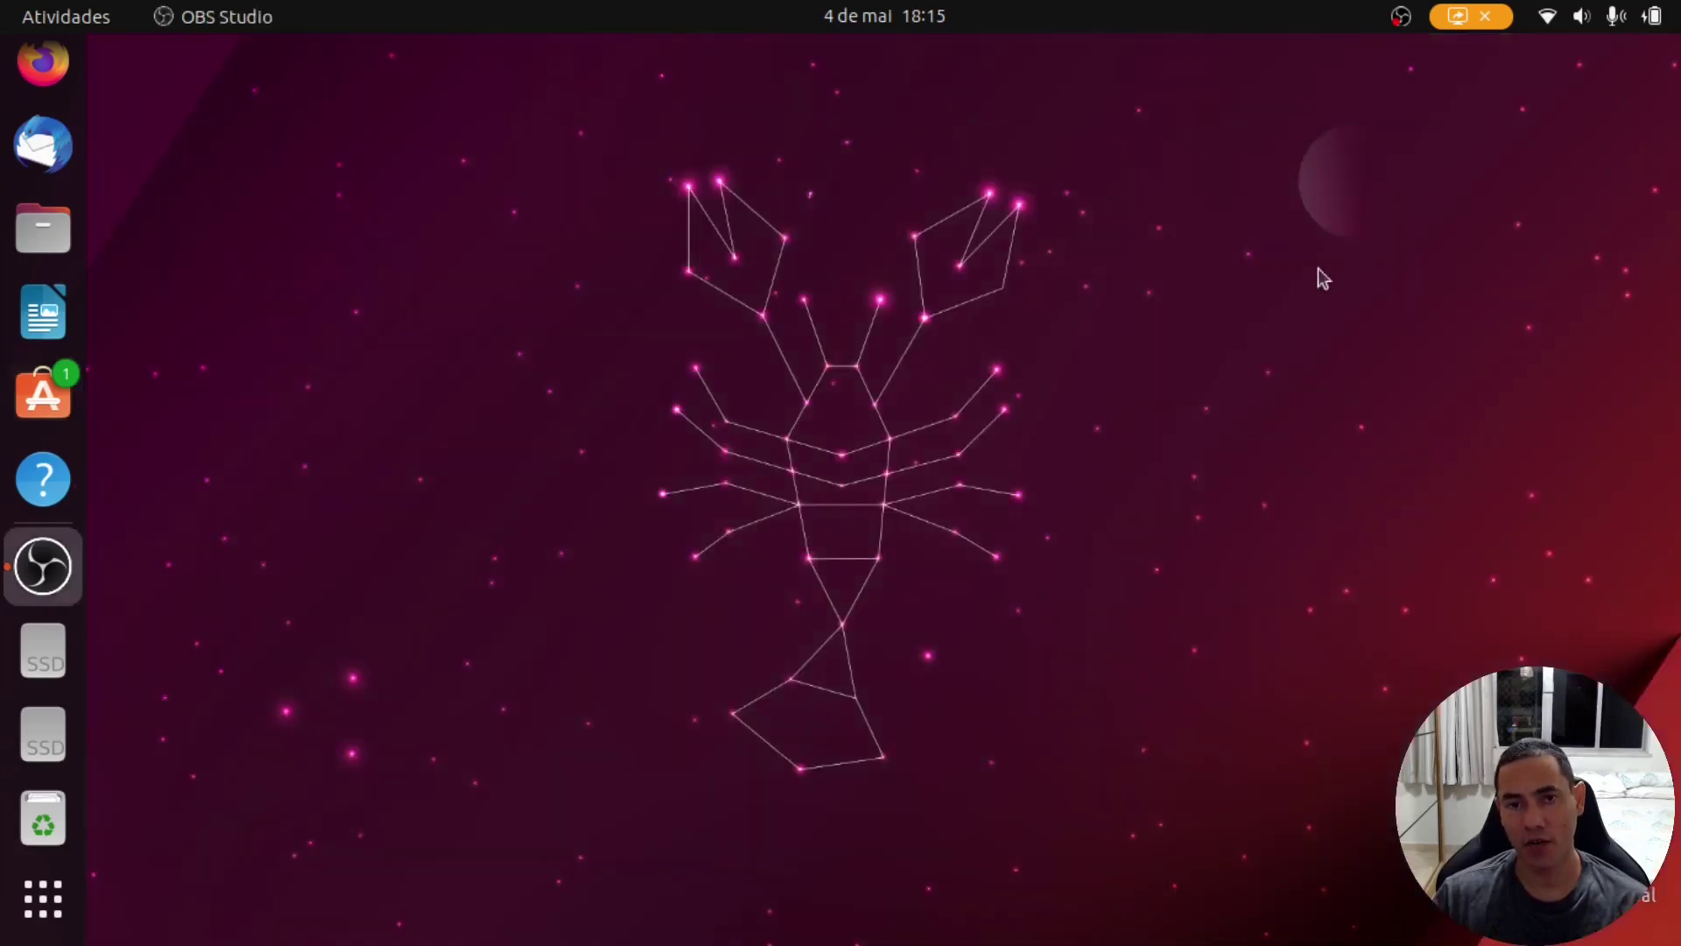
left_click(43, 394)
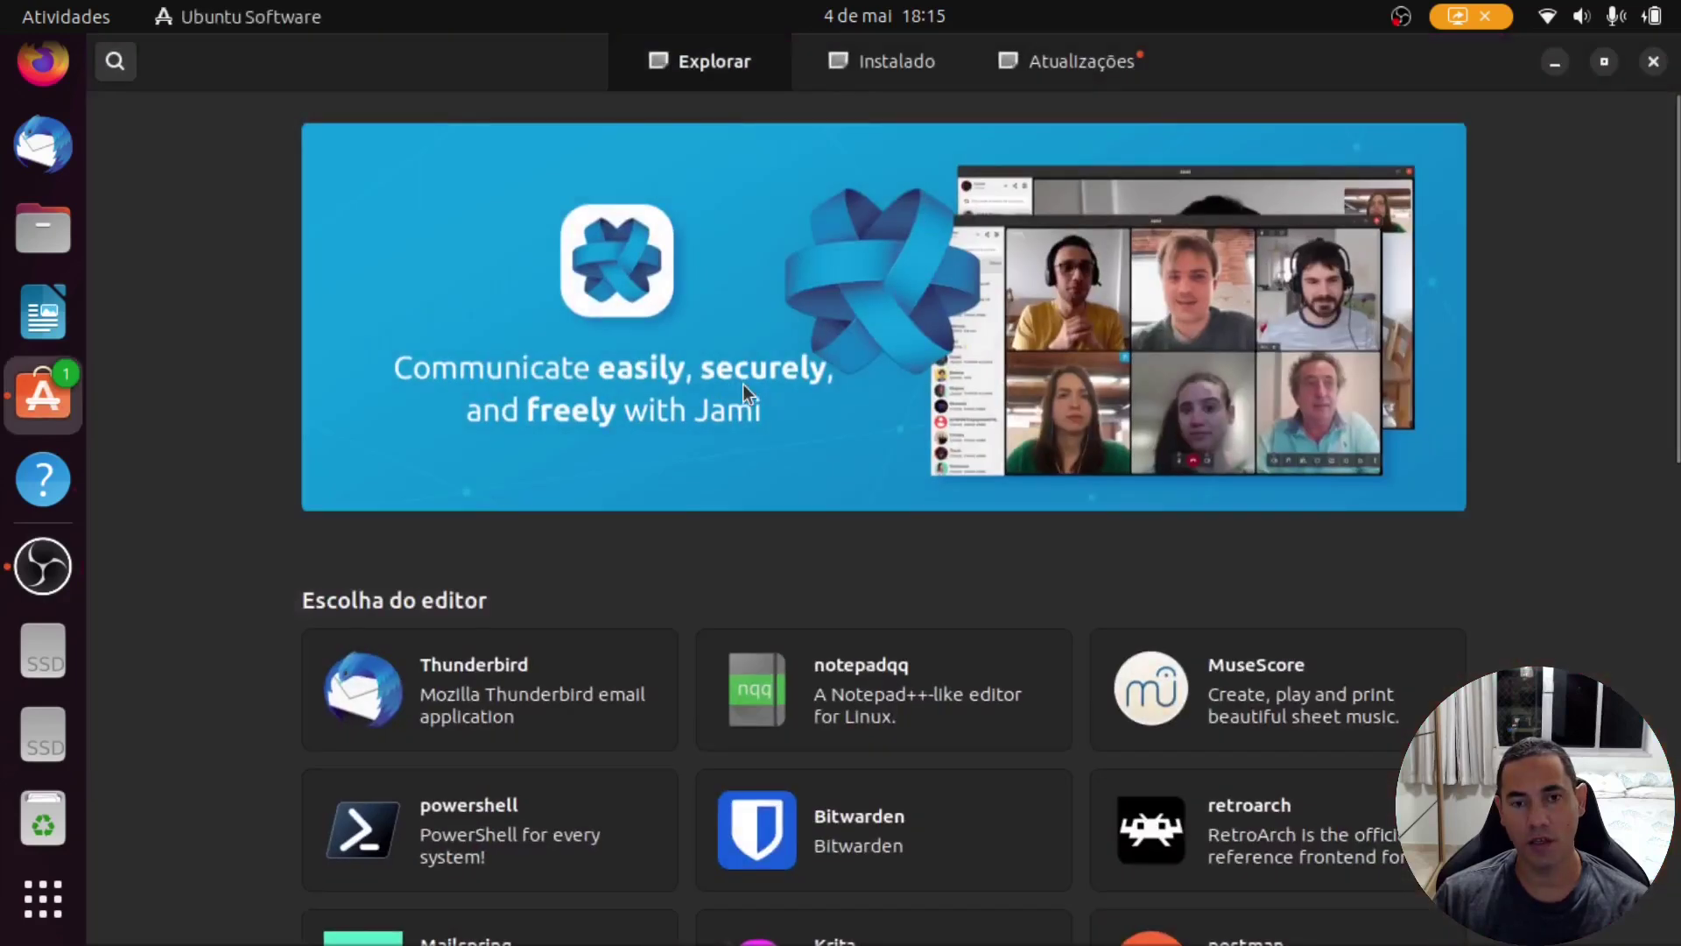
left_click(1080, 69)
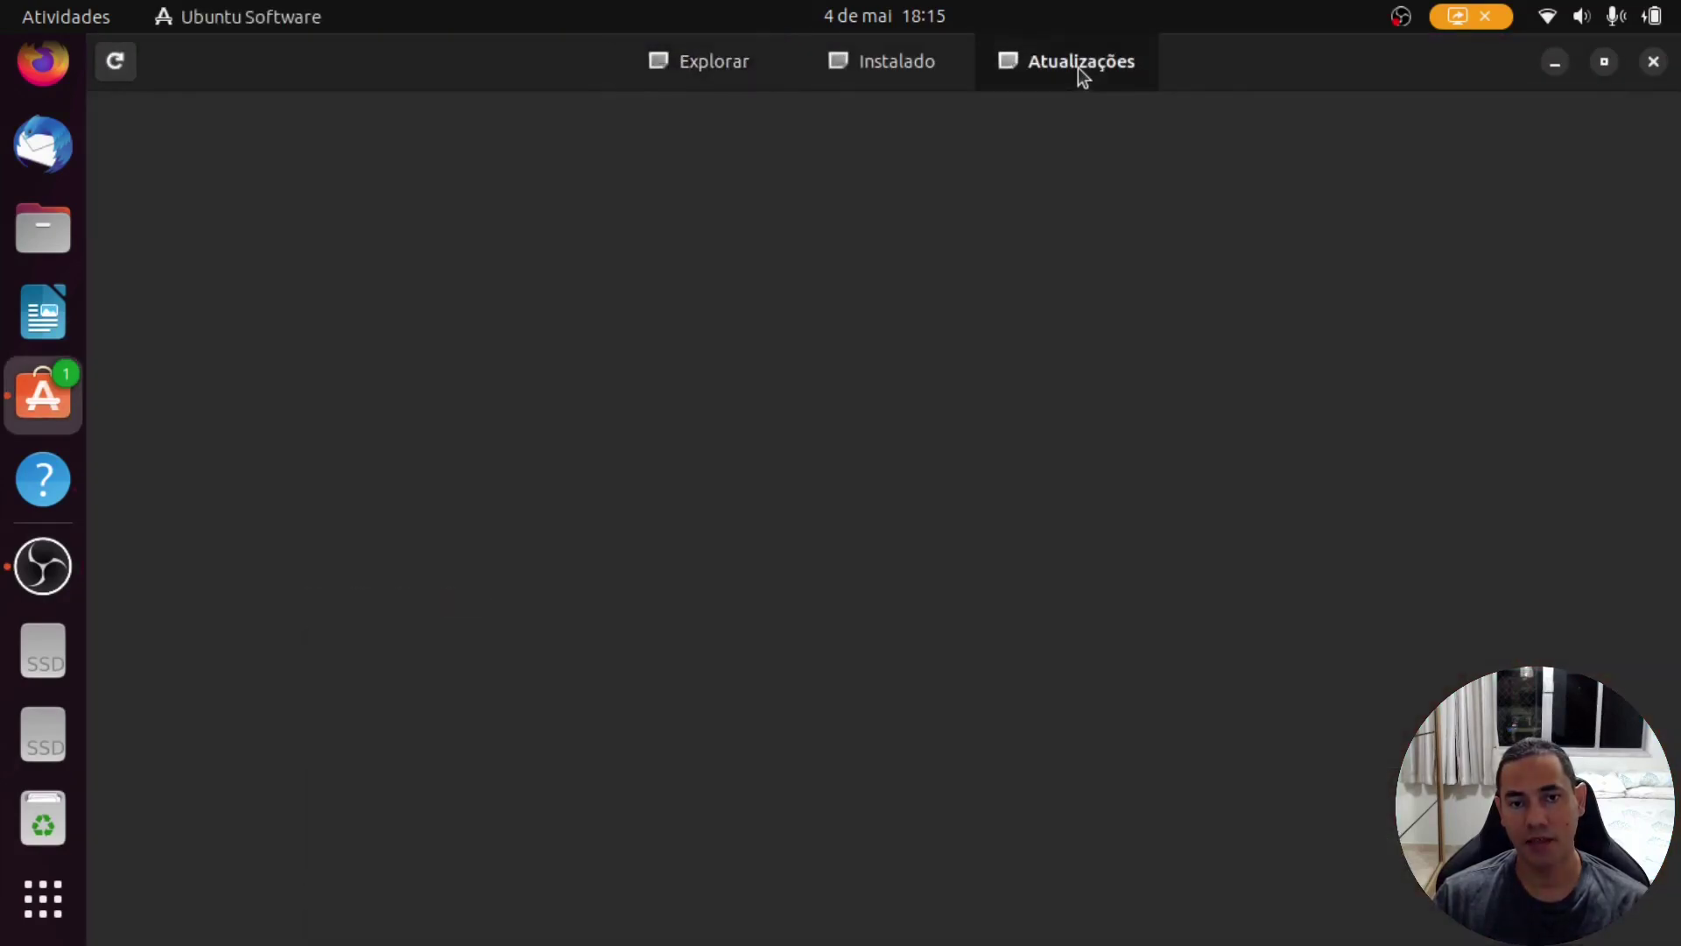
left_click(900, 74)
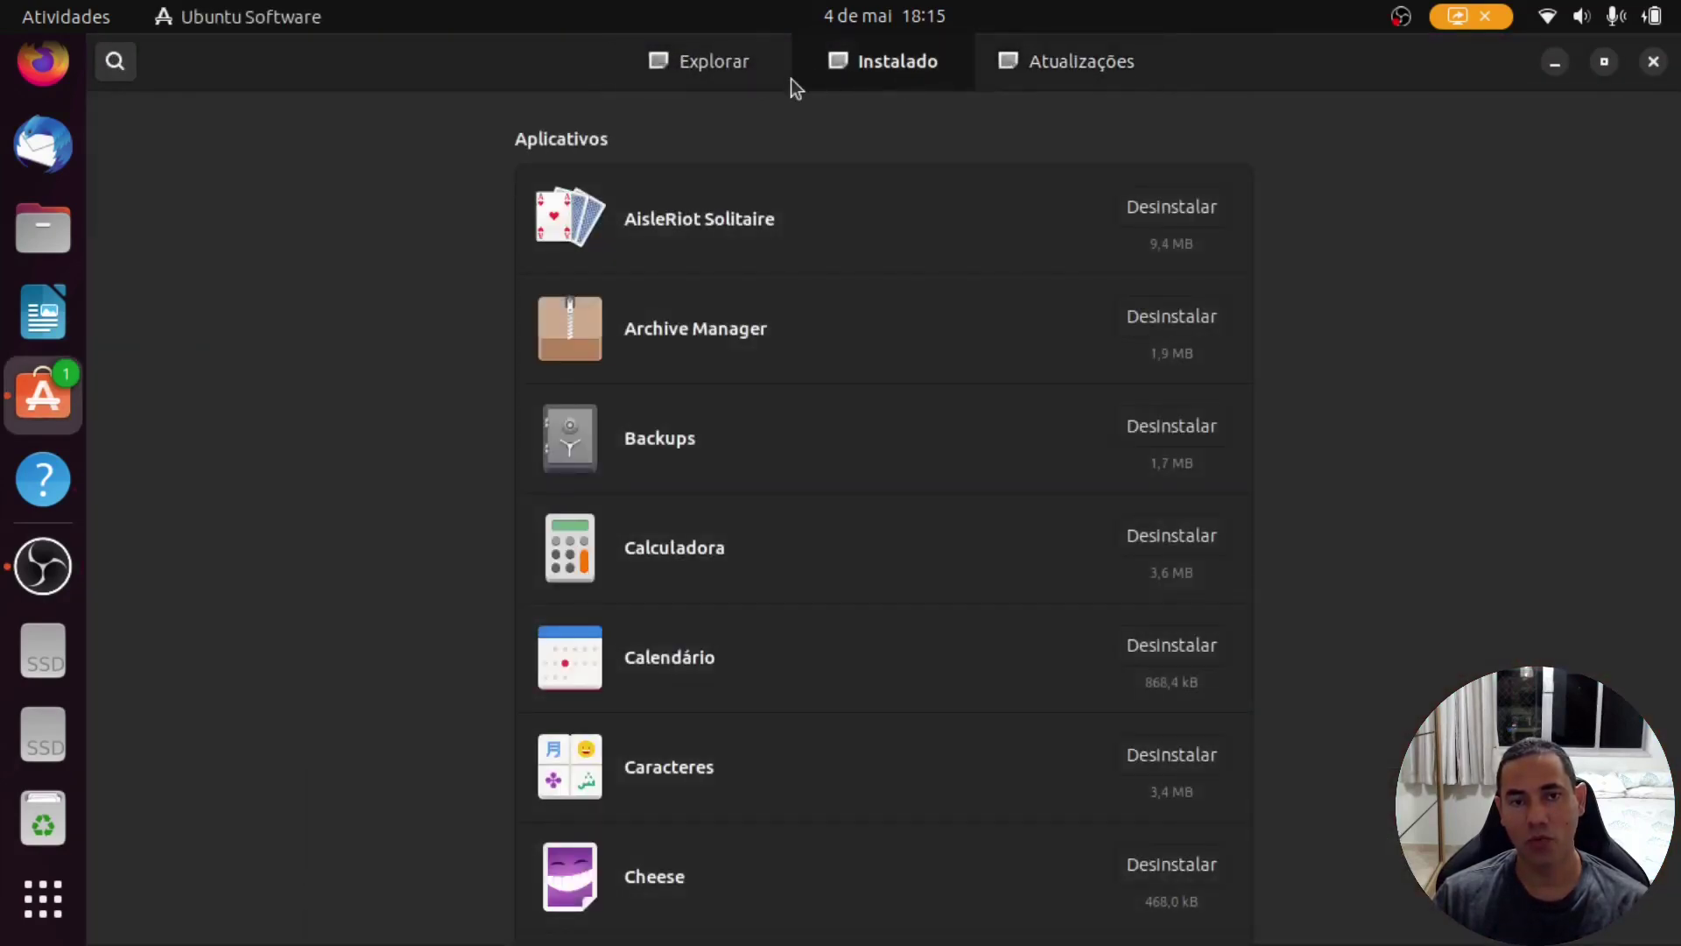
left_click(711, 71)
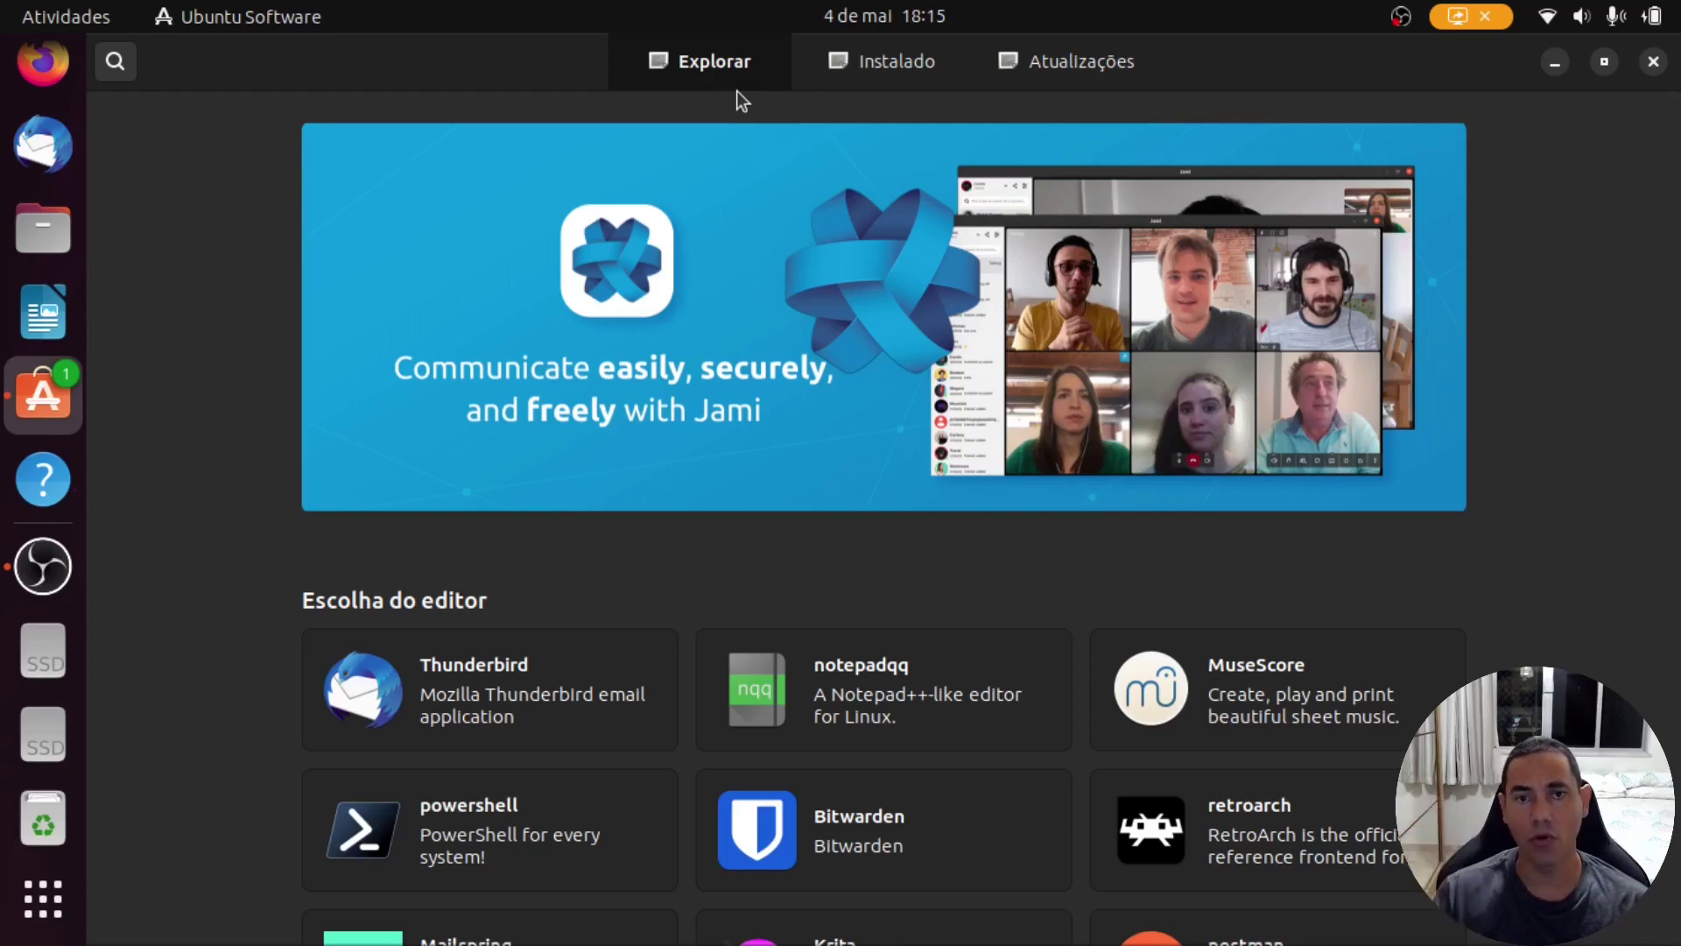
left_click(883, 60)
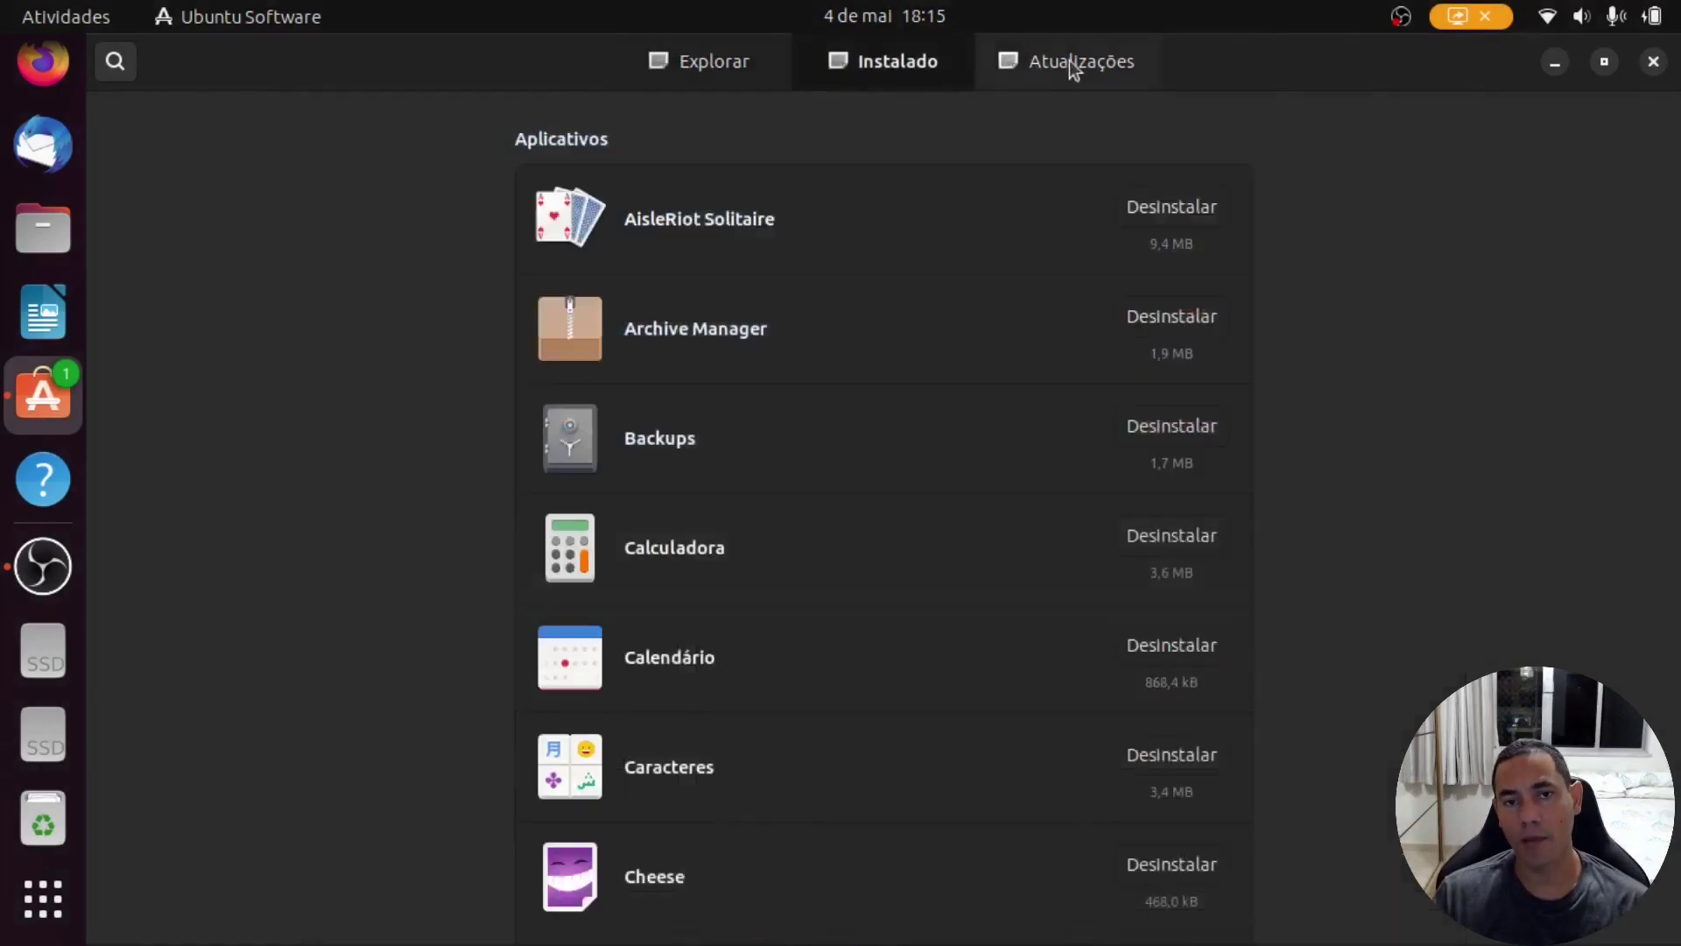
left_click(1075, 66)
left_click(1653, 64)
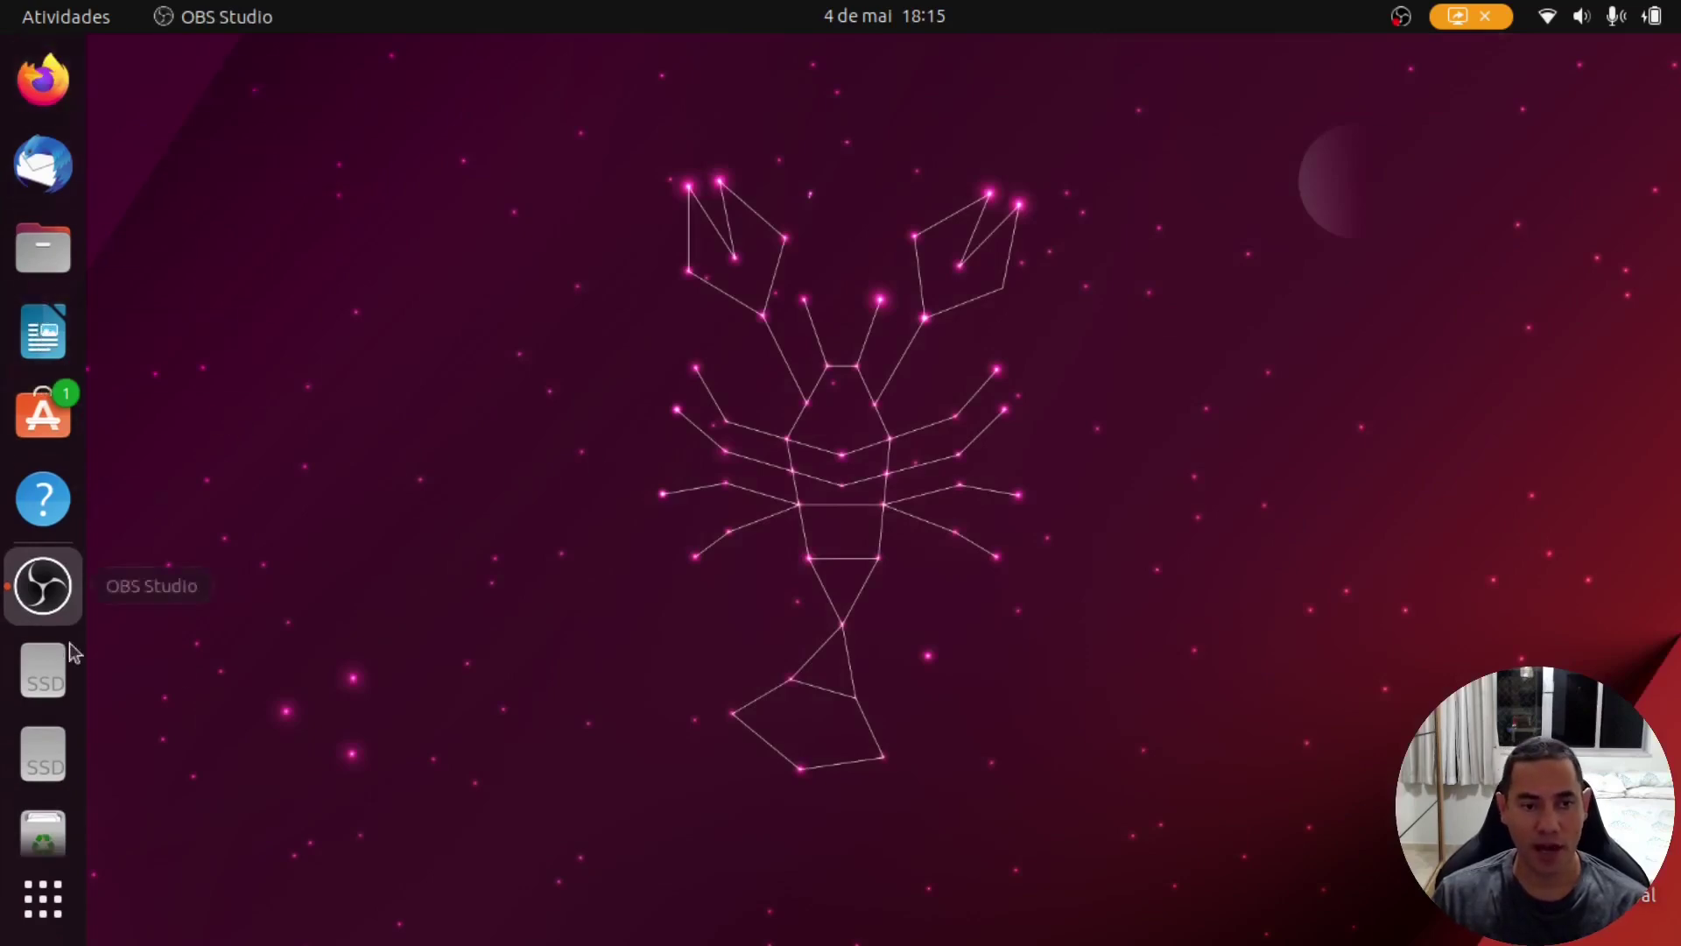
left_click(63, 901)
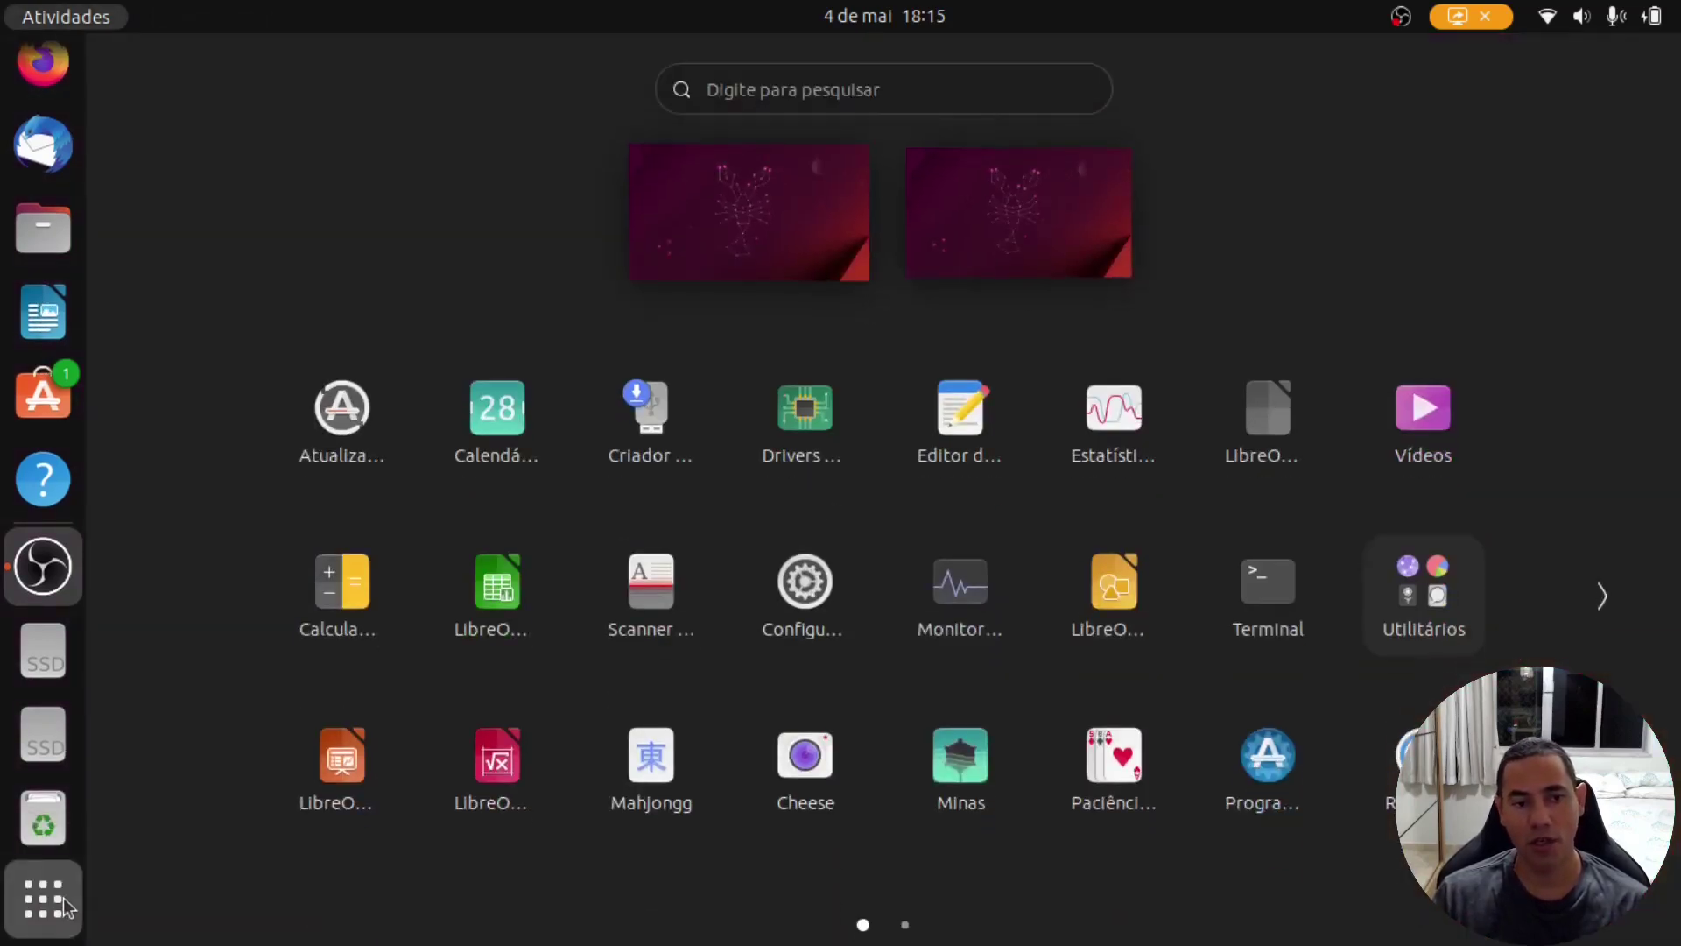
left_click(63, 897)
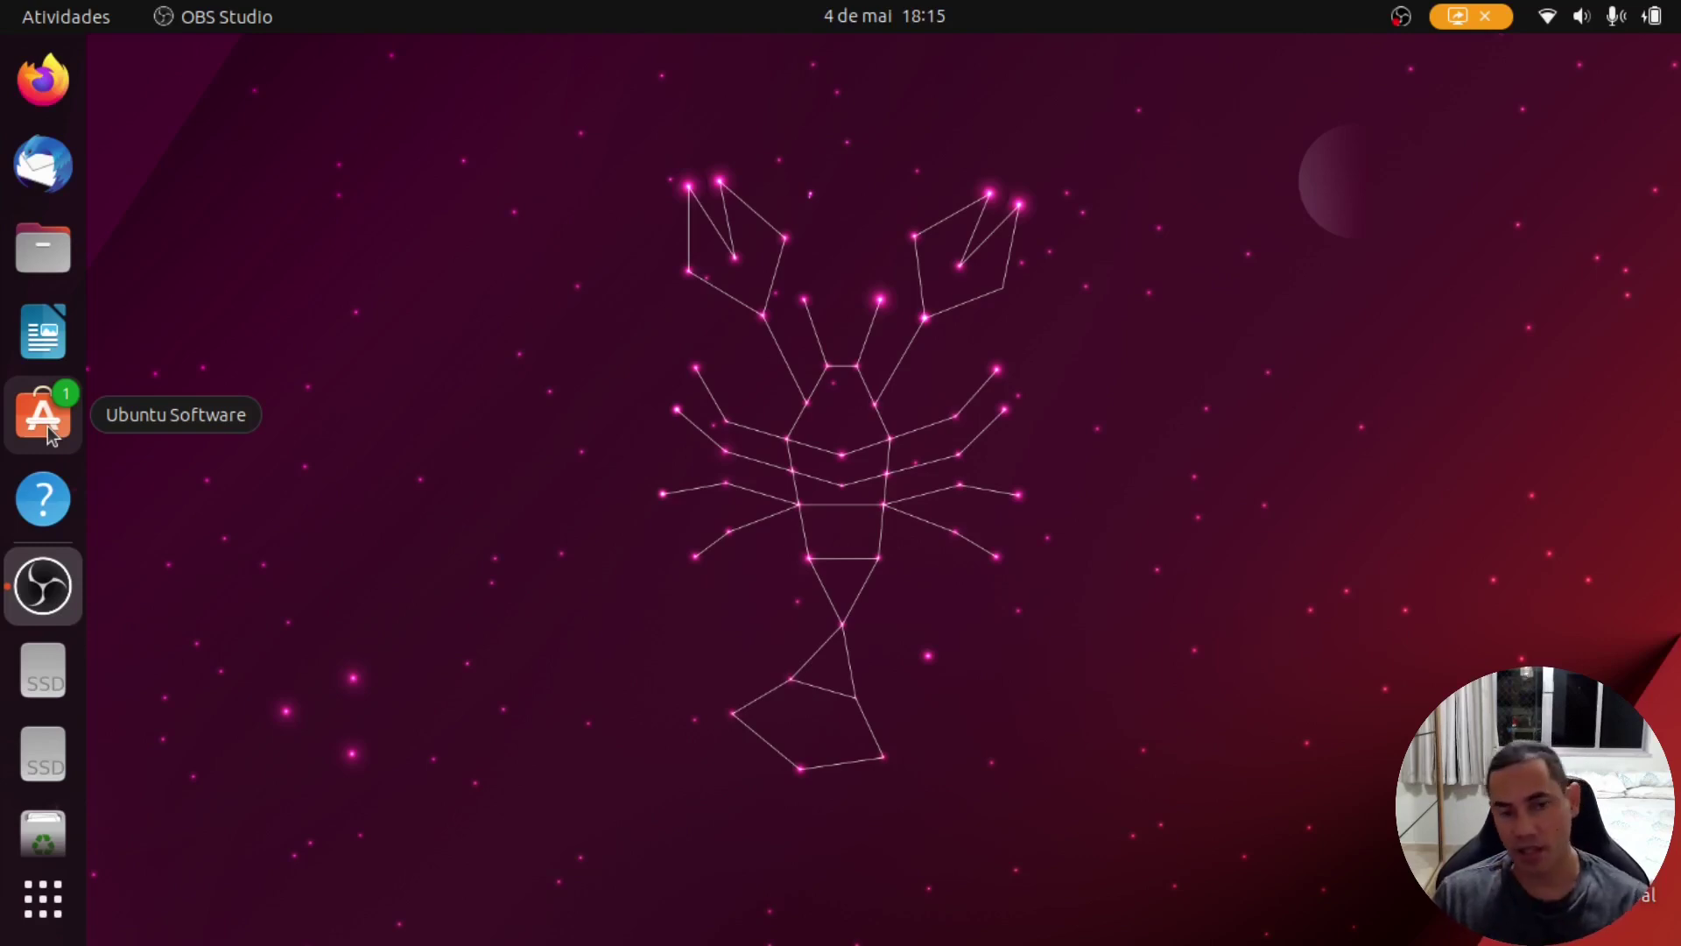
Step: Via Alterar plano de fundo, preview the black lobster wallpaper, then apply the pink-orange swirl
right_click(600, 377)
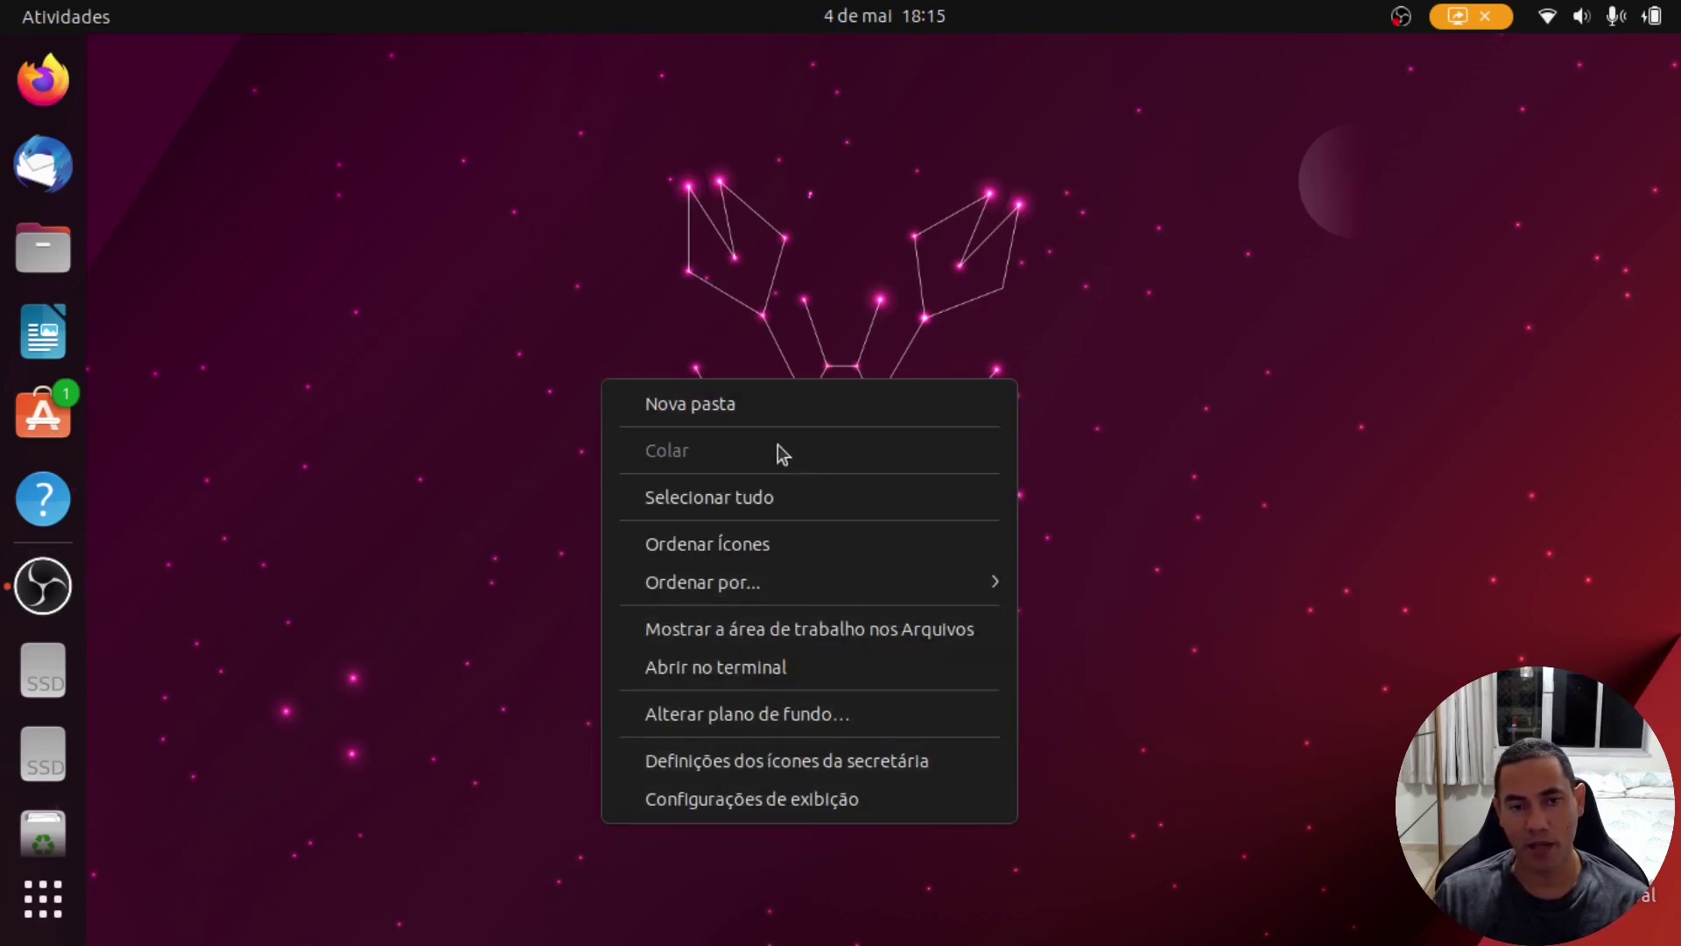
left_click(841, 716)
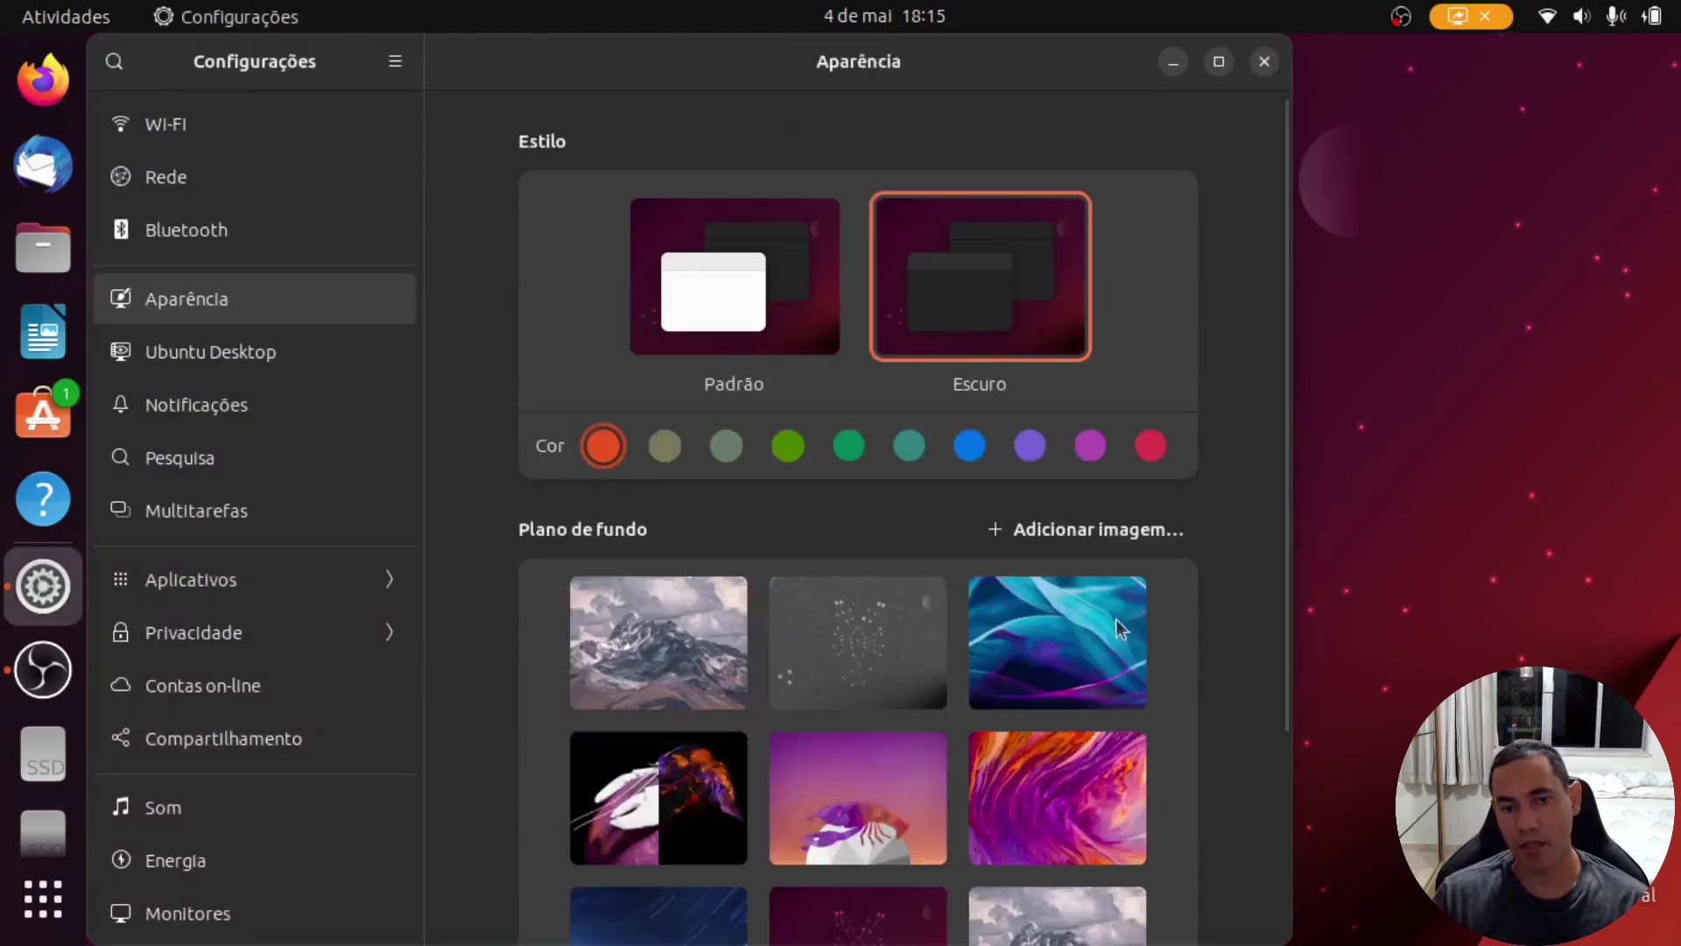
scroll(1142, 610, "down", 4)
scroll(1142, 607, "down", 2)
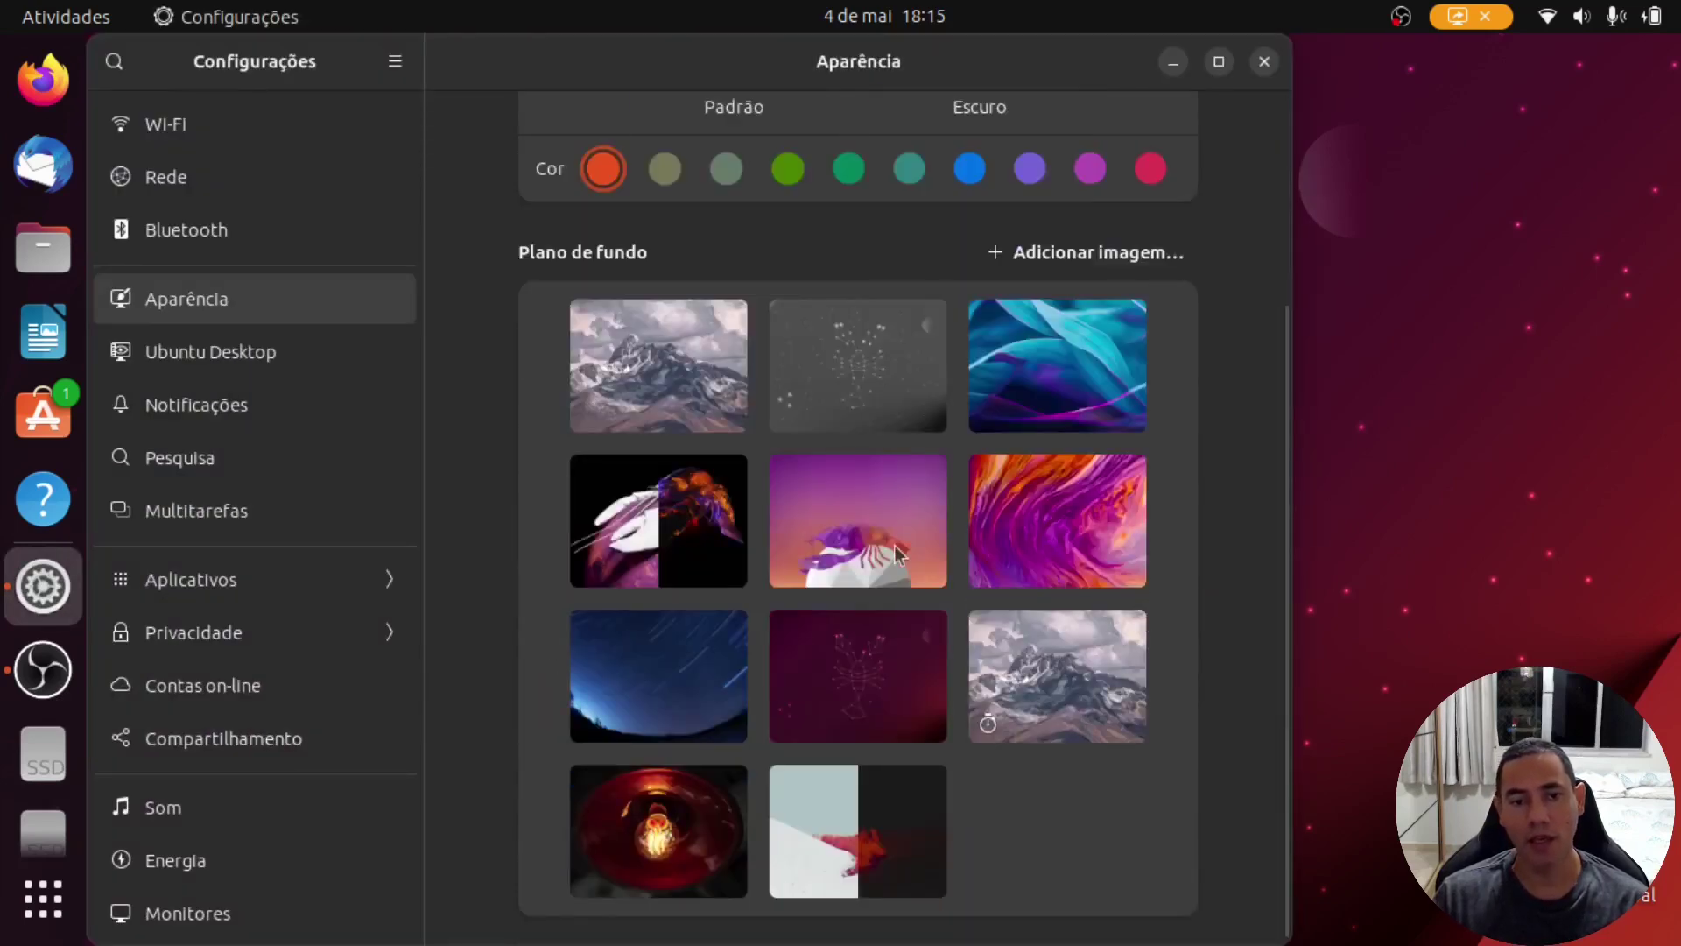
left_click(698, 512)
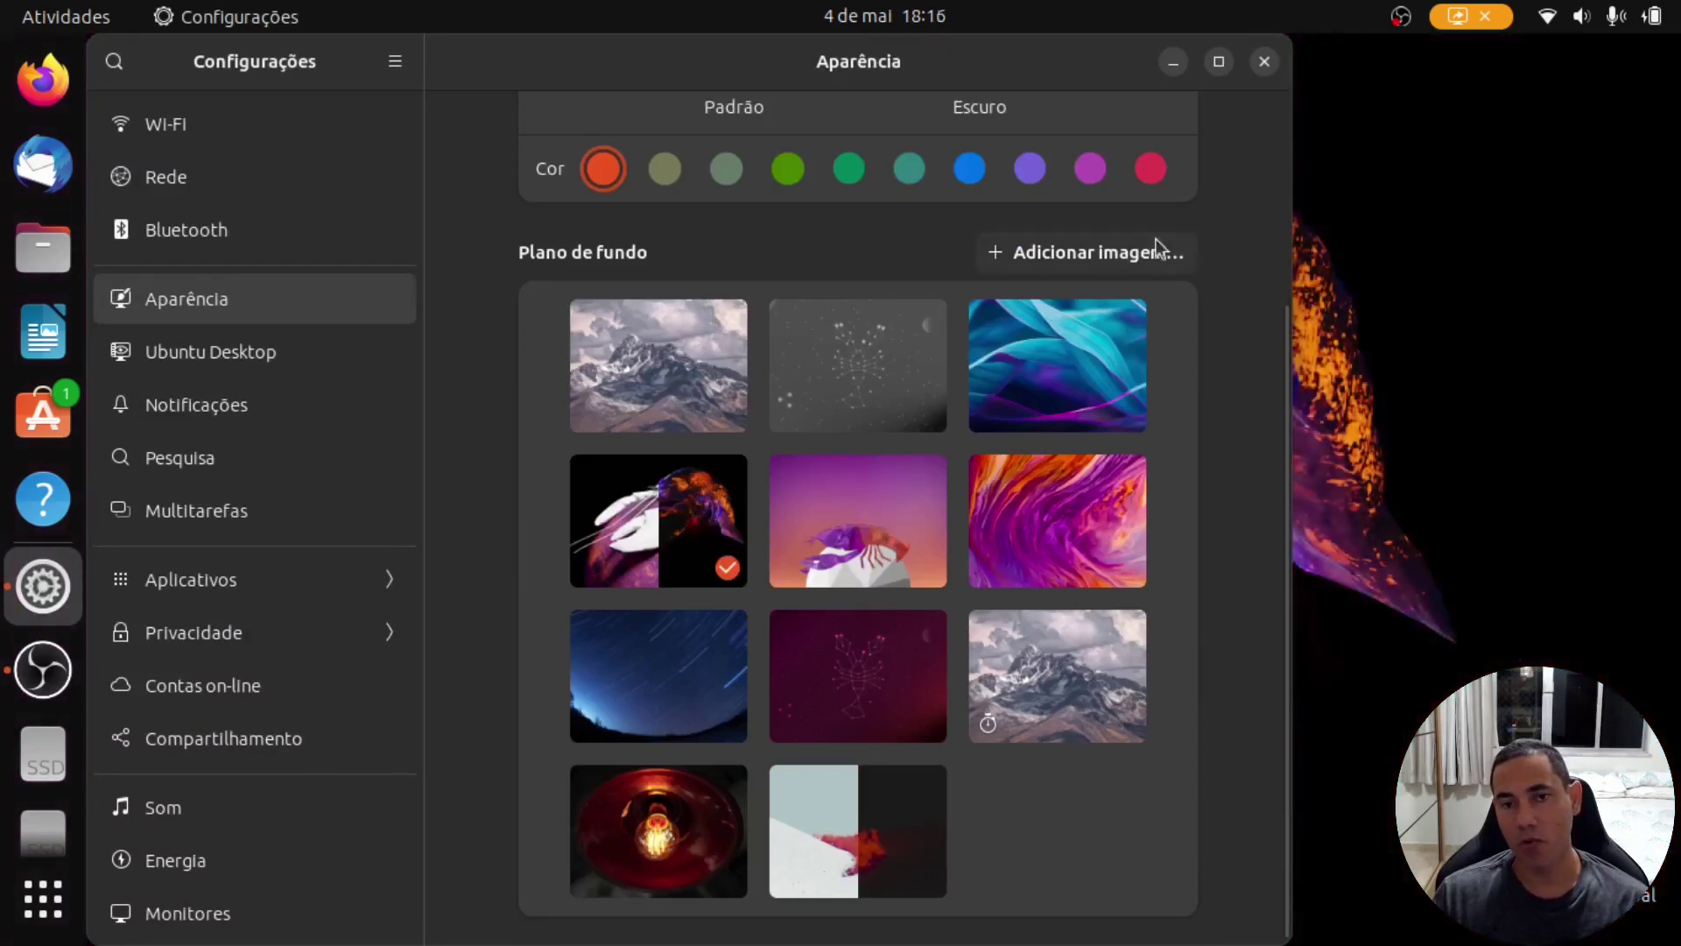
left_click(1172, 63)
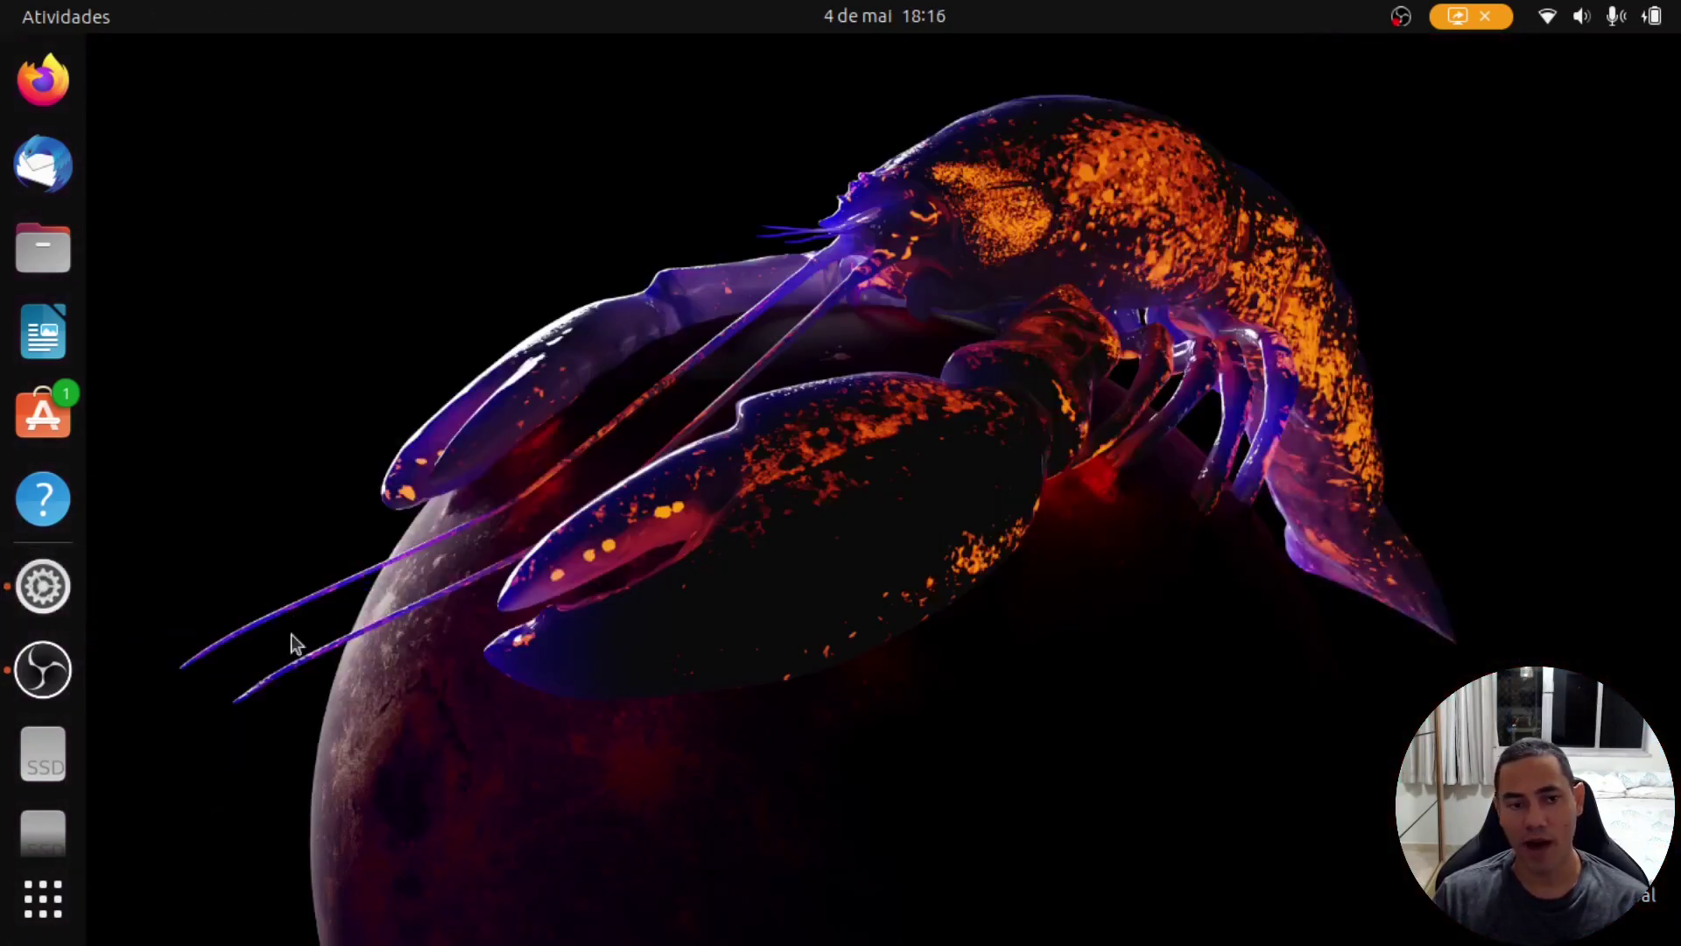
left_click(39, 585)
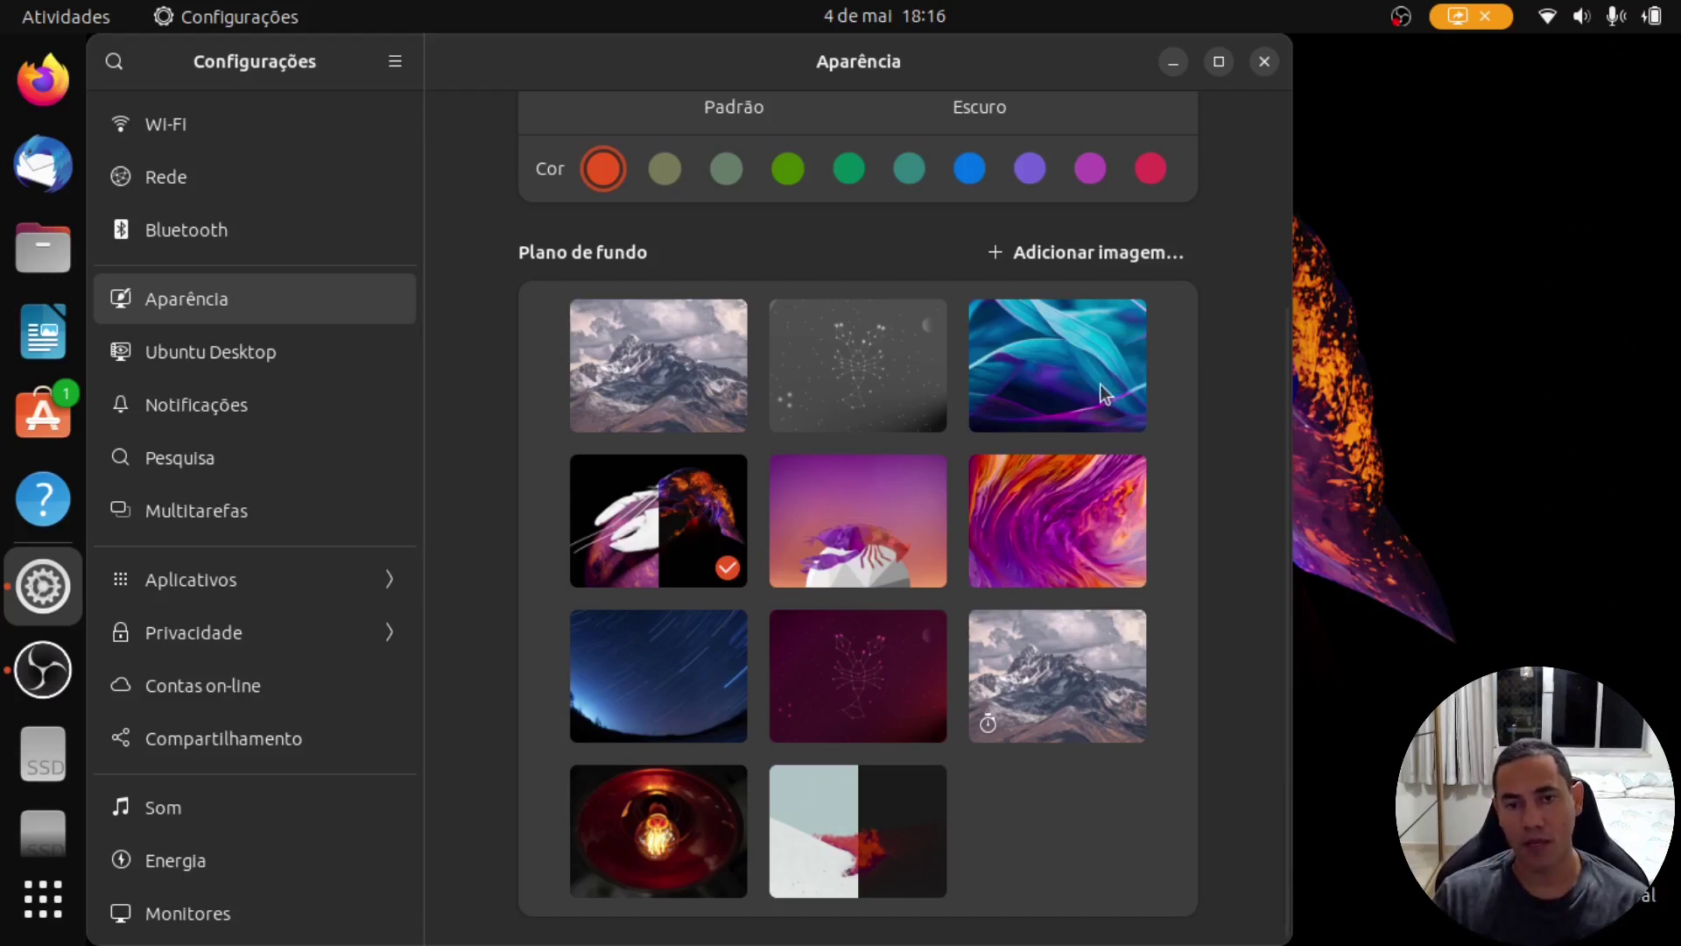
left_click(1090, 534)
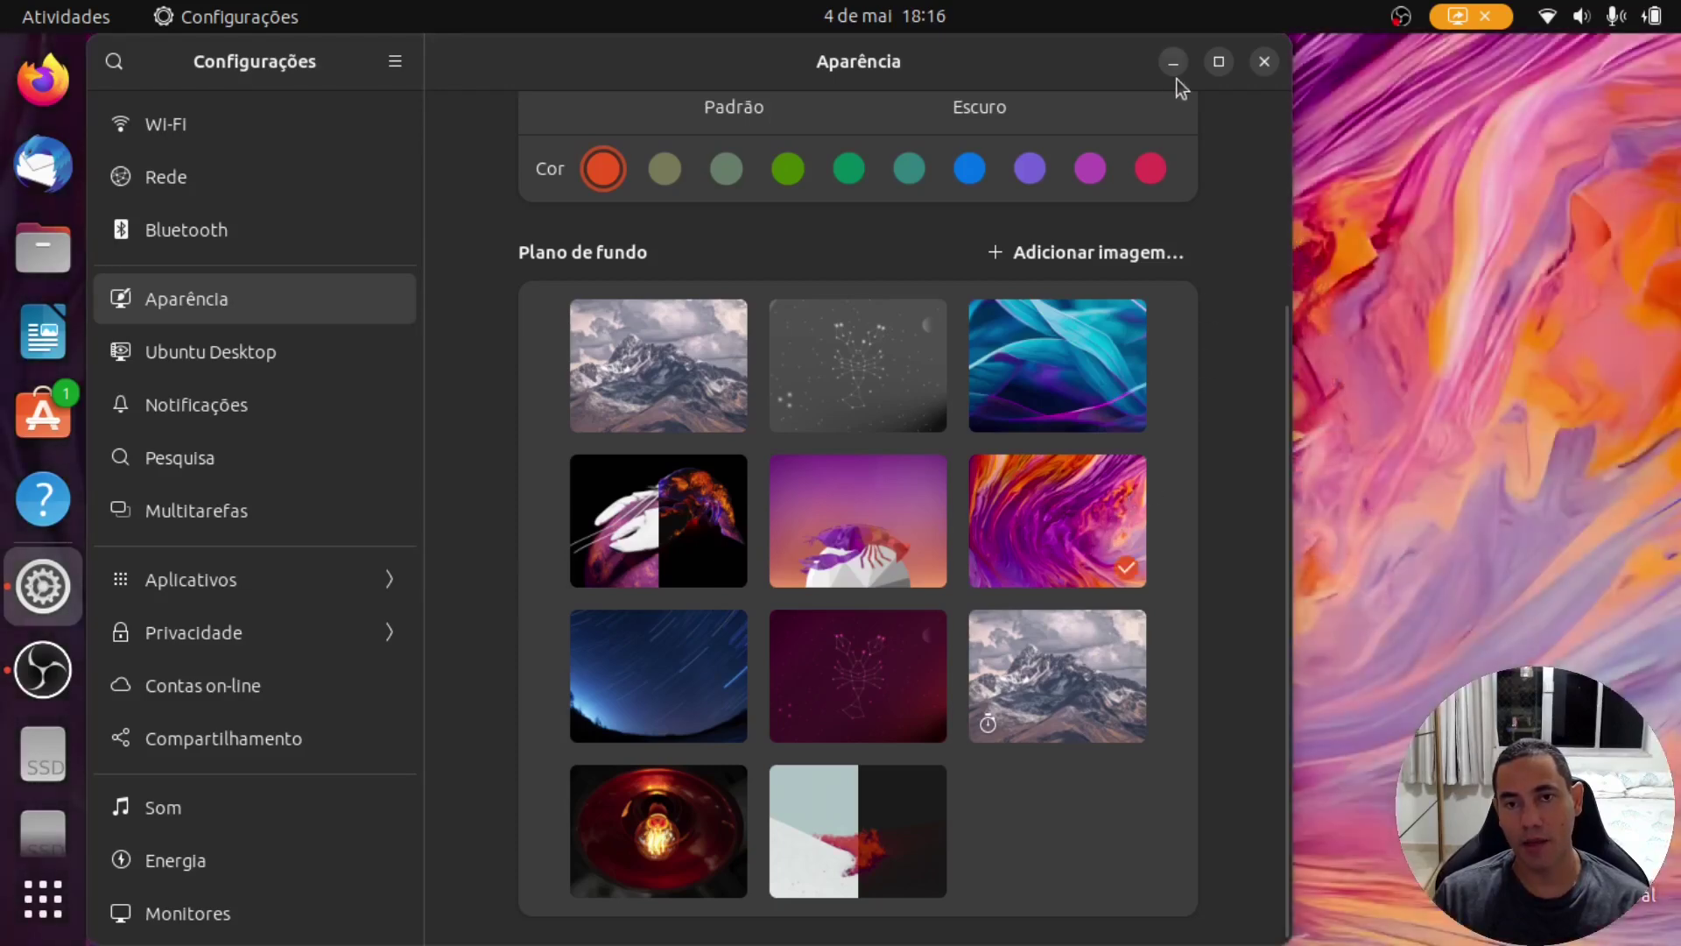
left_click(1173, 63)
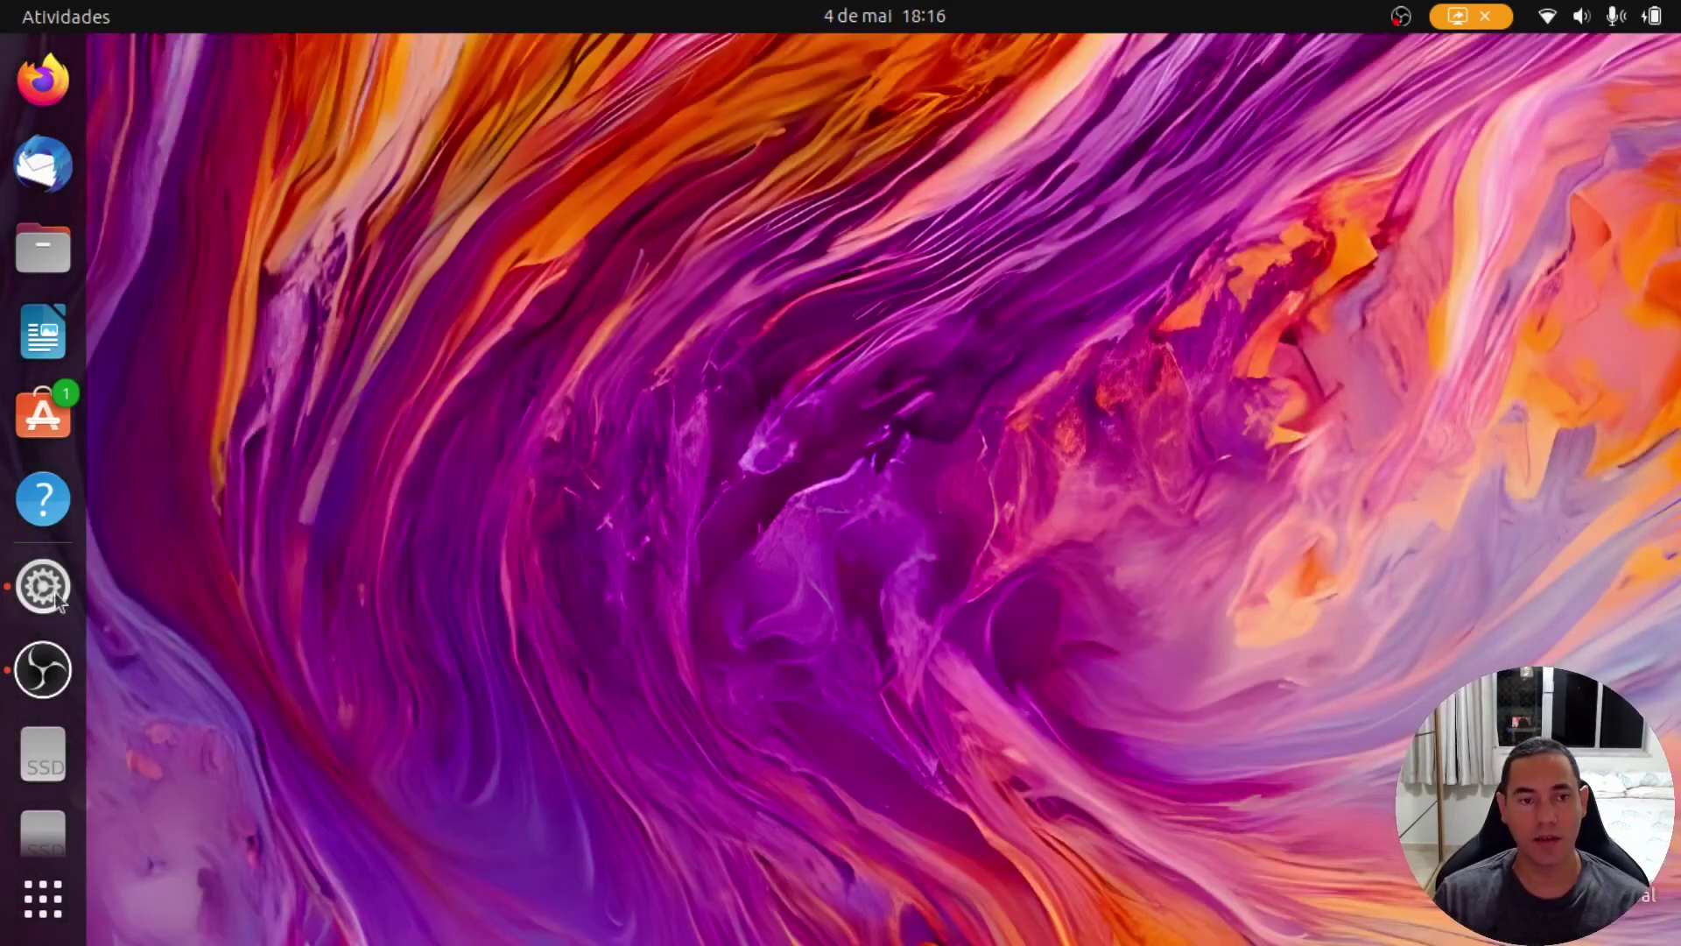
left_click(43, 585)
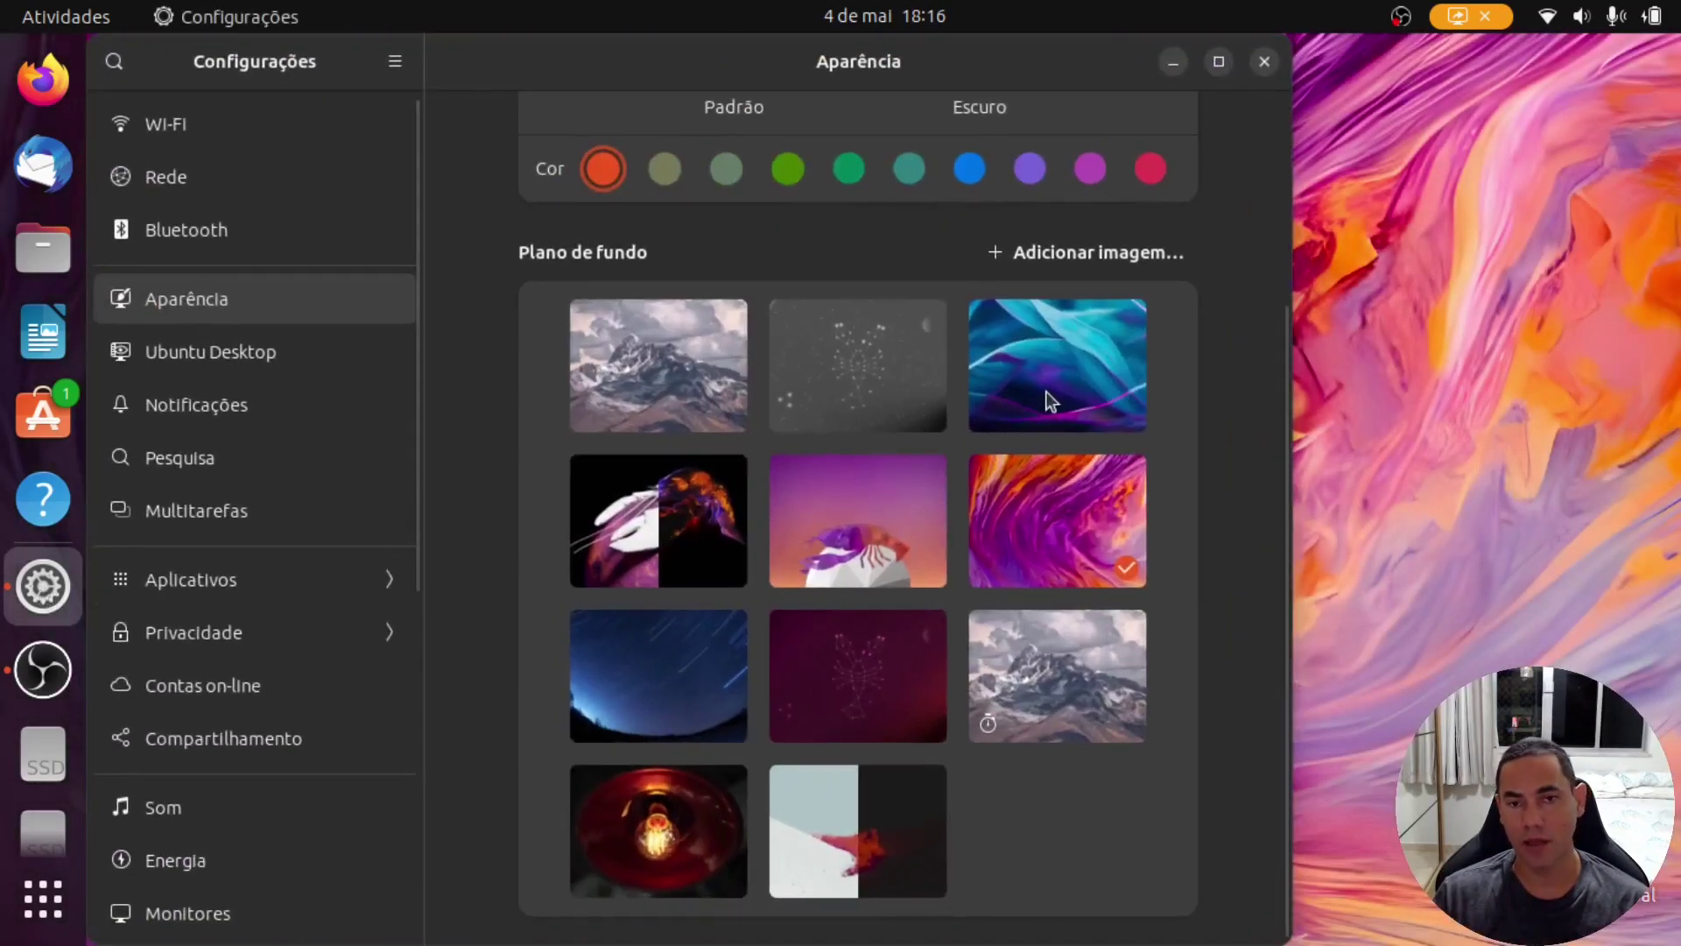
Step: Apply the blue leaf wallpaper and purple accent colour, then go to the Ubuntu Desktop page
left_click(1047, 394)
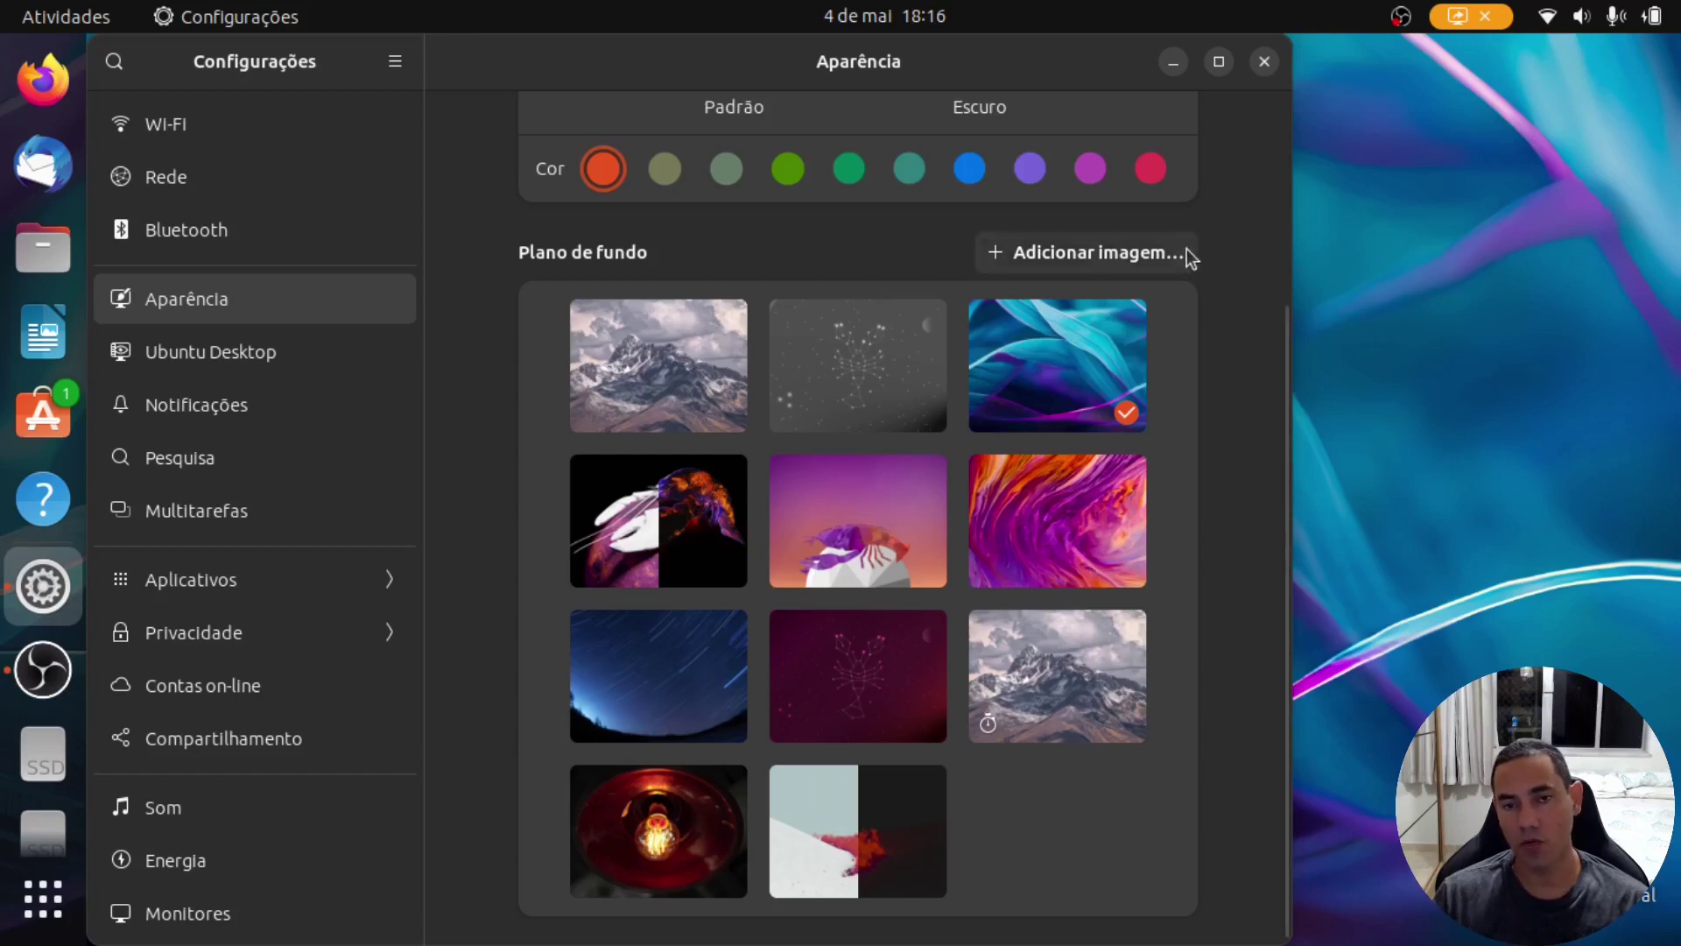
scroll(1204, 336, "up", 5)
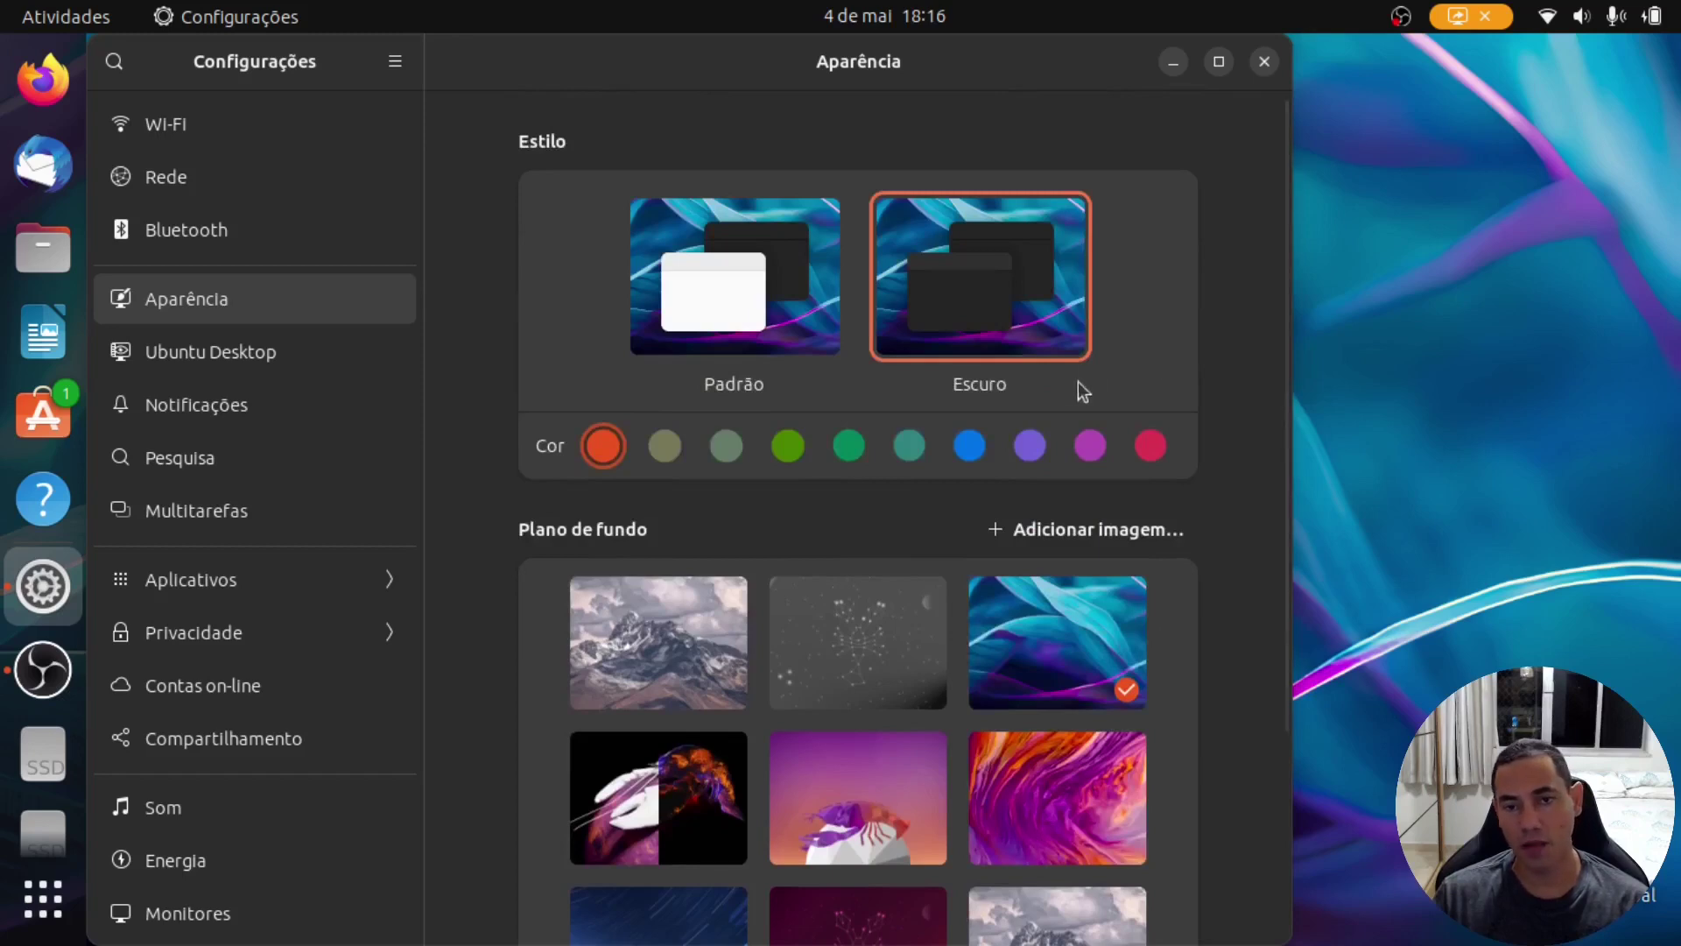
left_click(1029, 448)
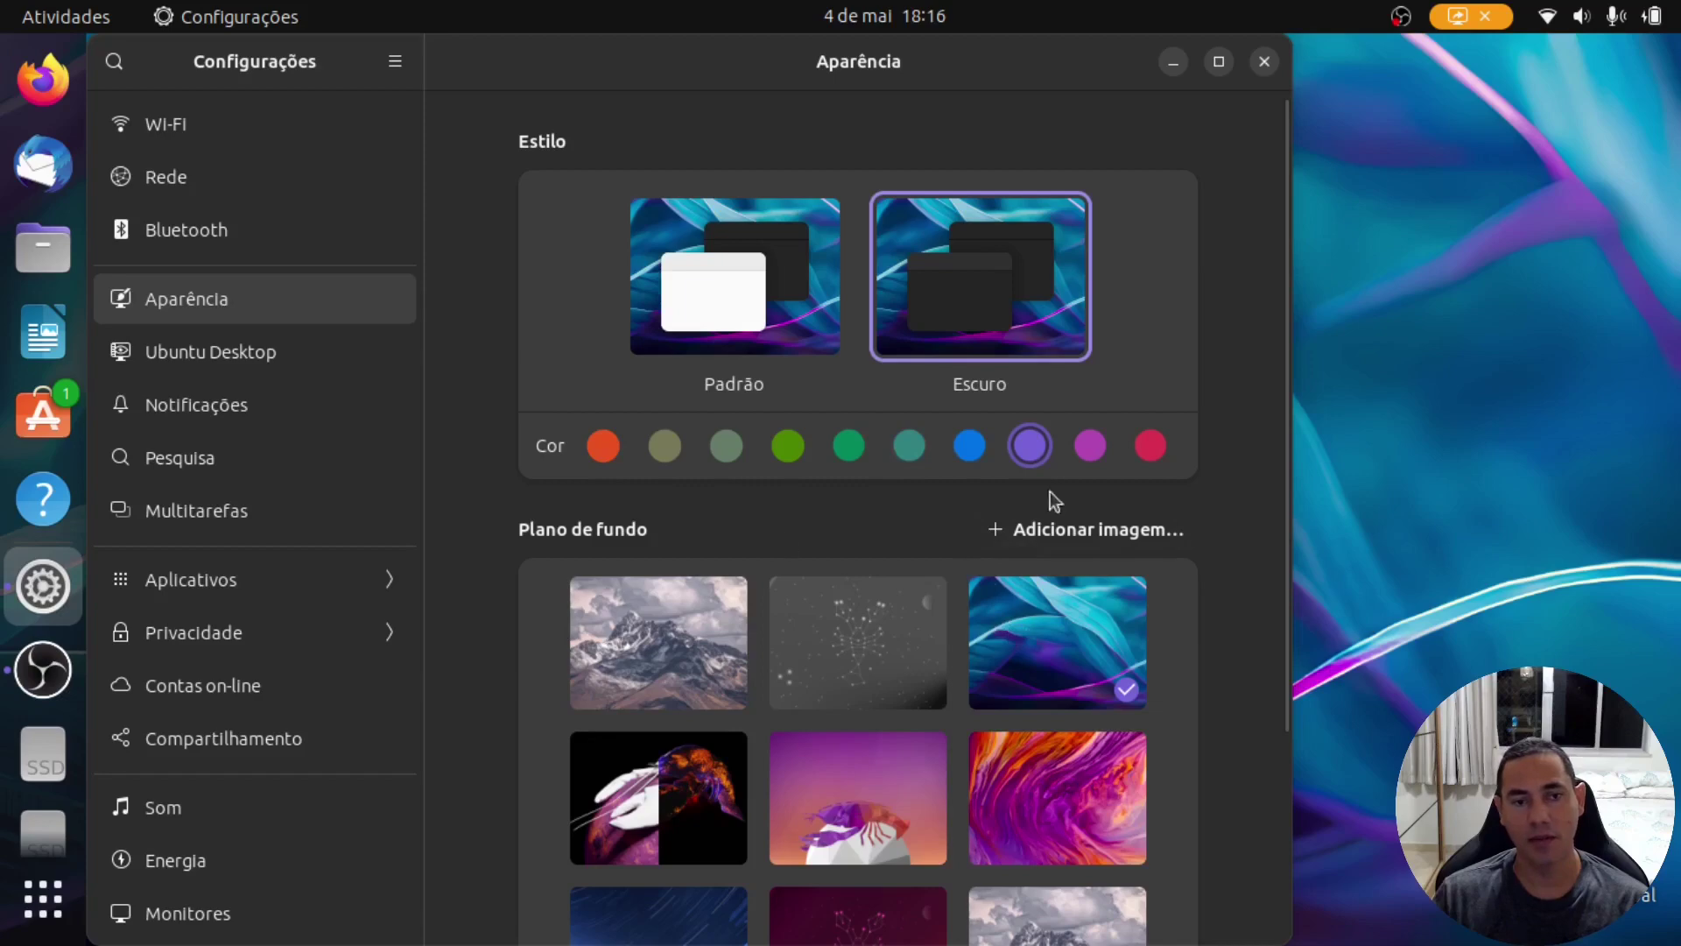
scroll(1135, 534, "down", 3)
scroll(1136, 525, "up", 3)
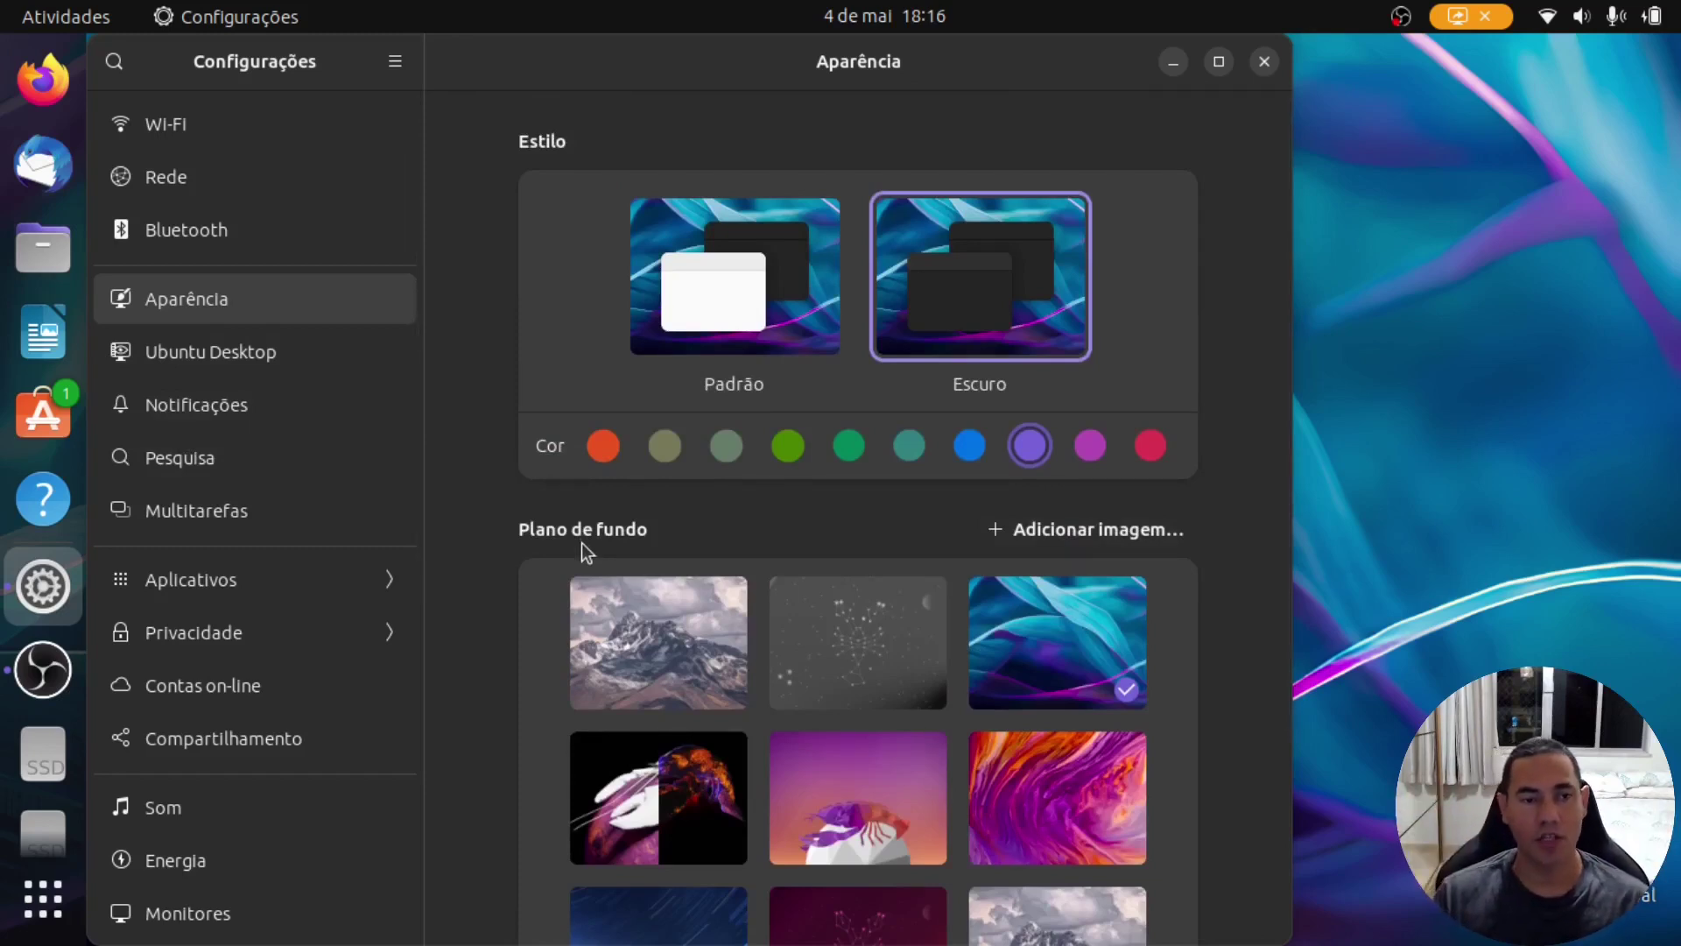
left_click(297, 354)
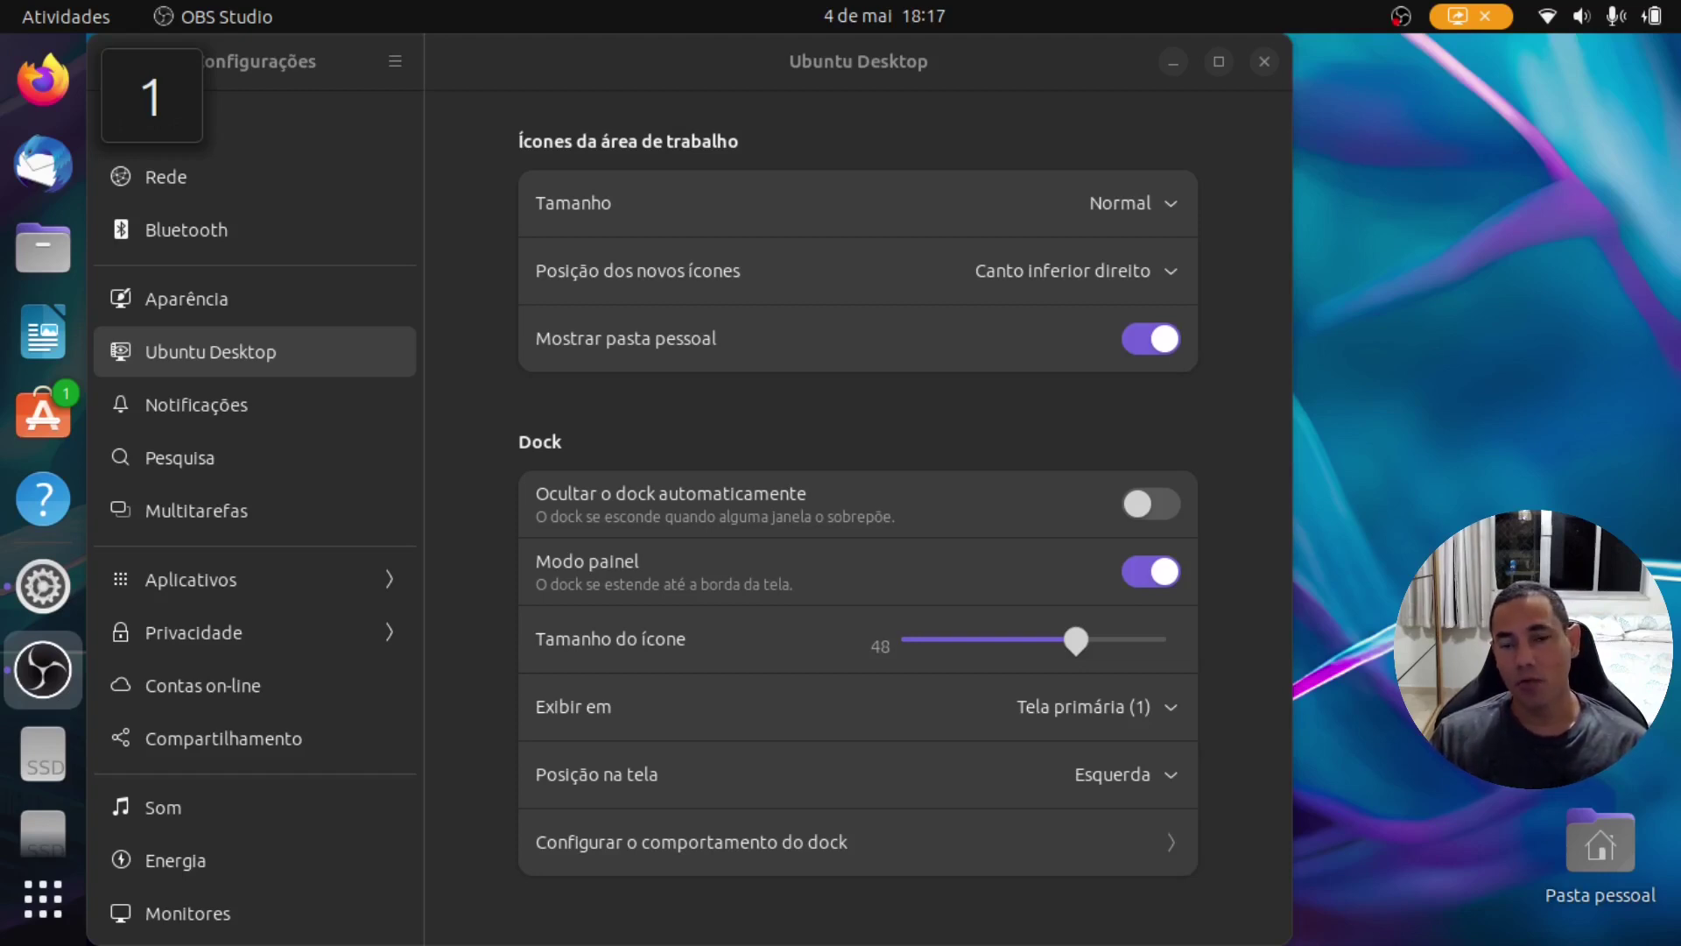
Step: Switch off Mostrar pasta pessoal, leaving the new-icon position setting unchanged
left_click(1163, 442)
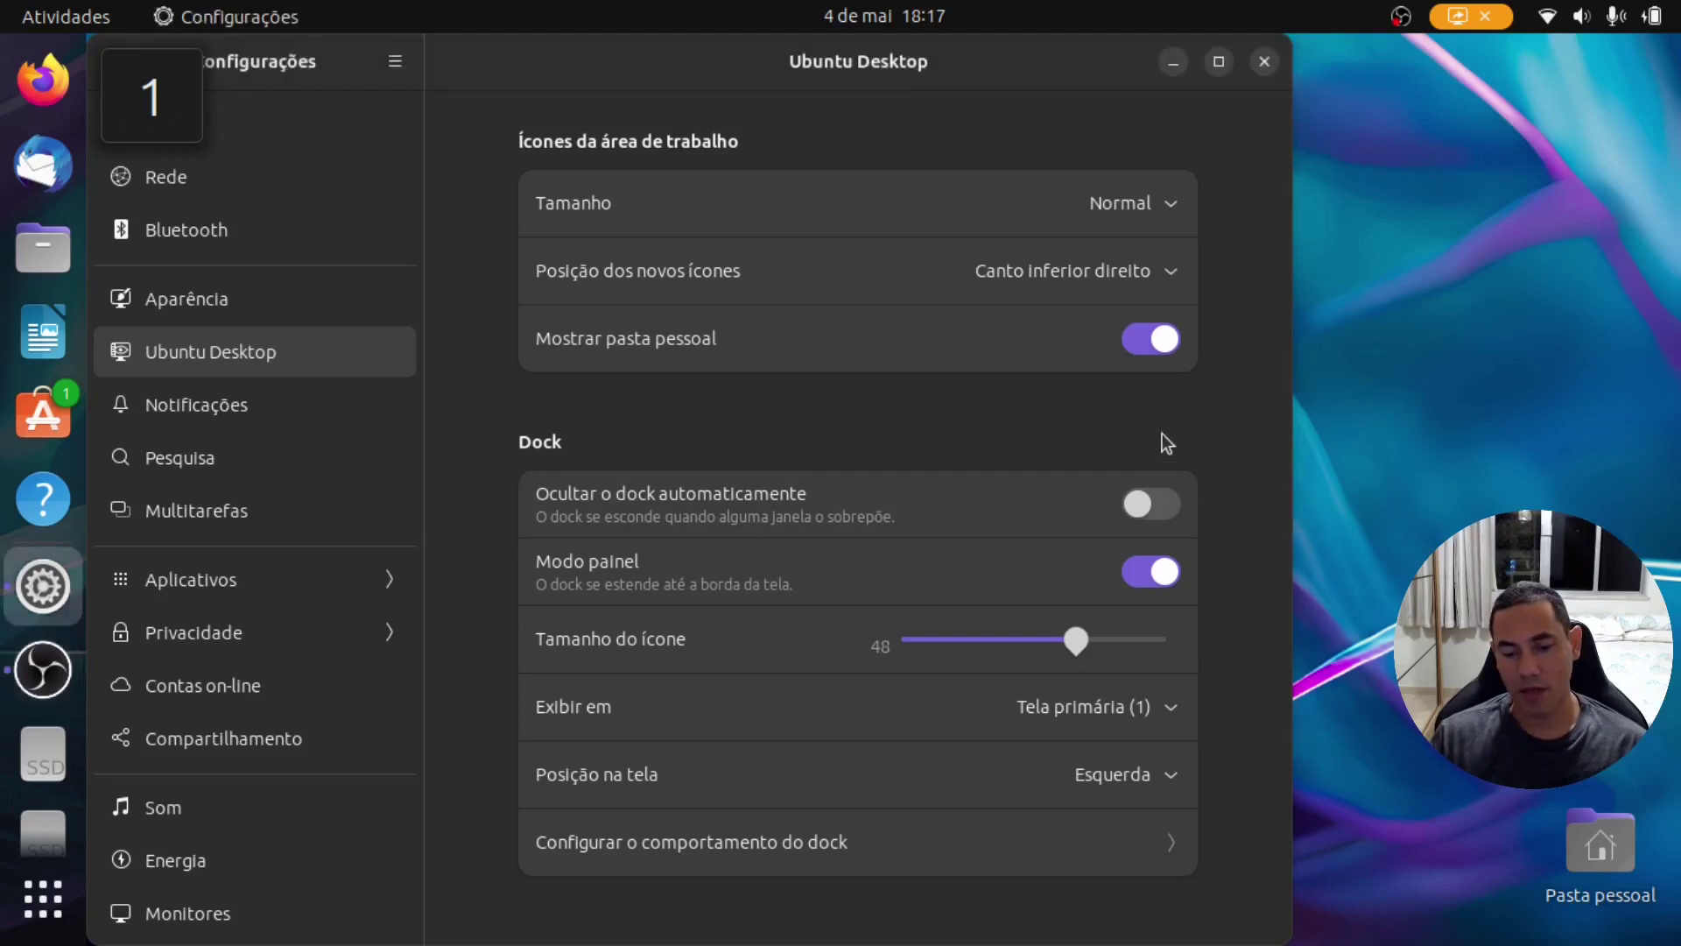
left_click(1143, 339)
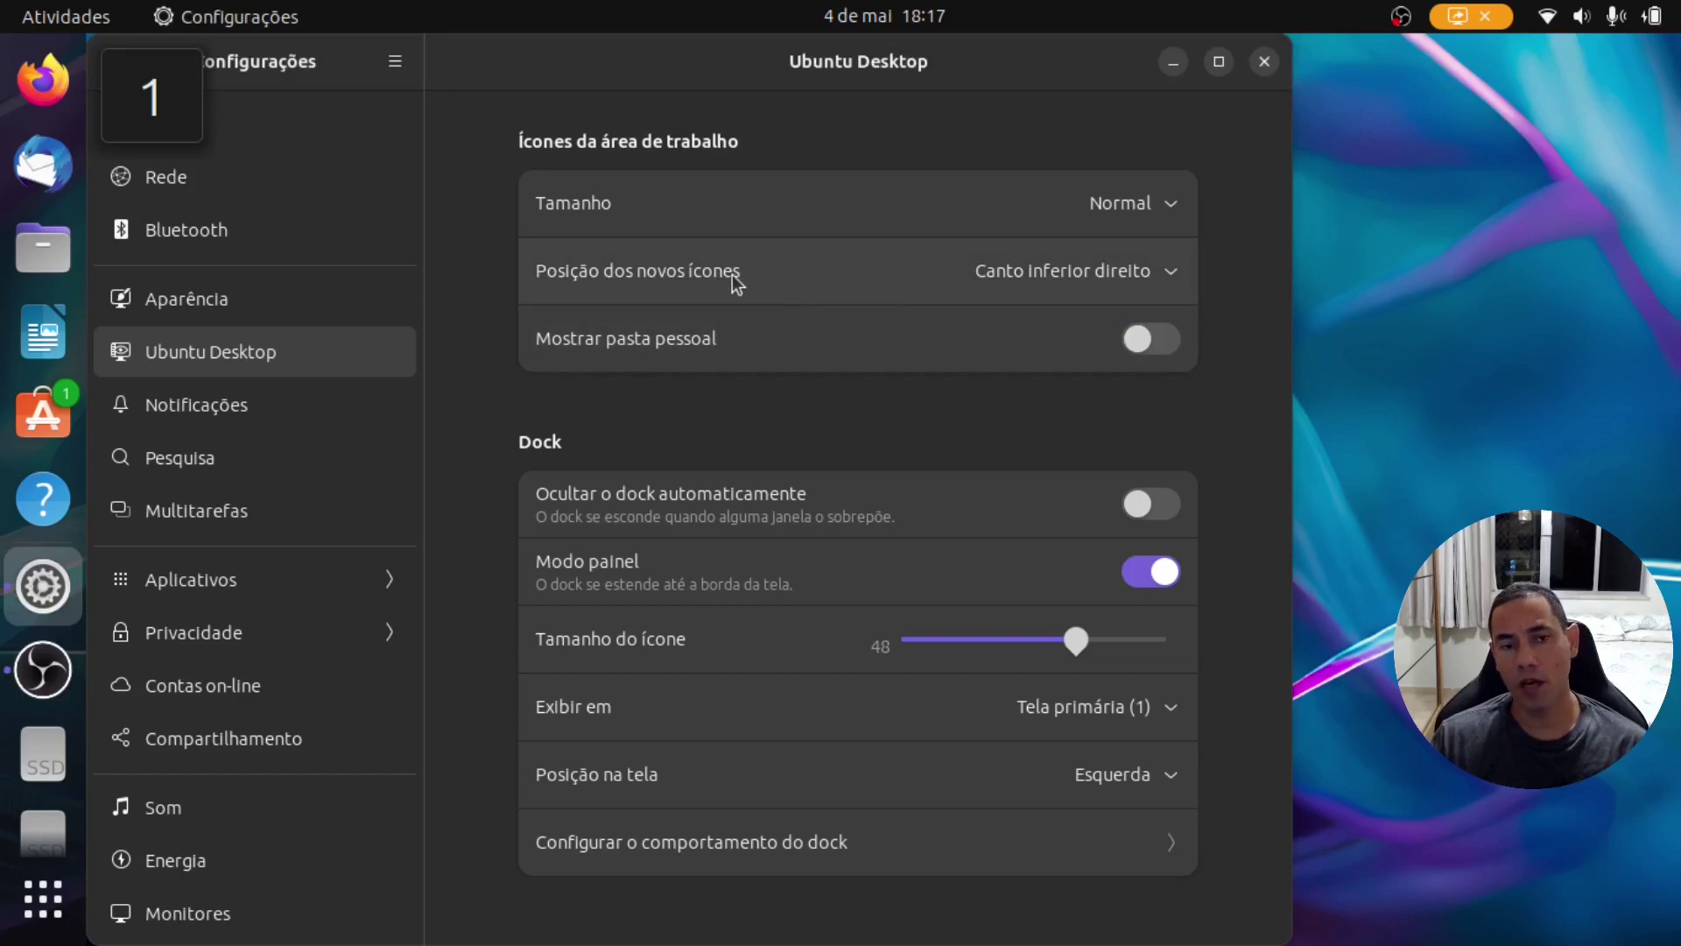
left_click(1171, 275)
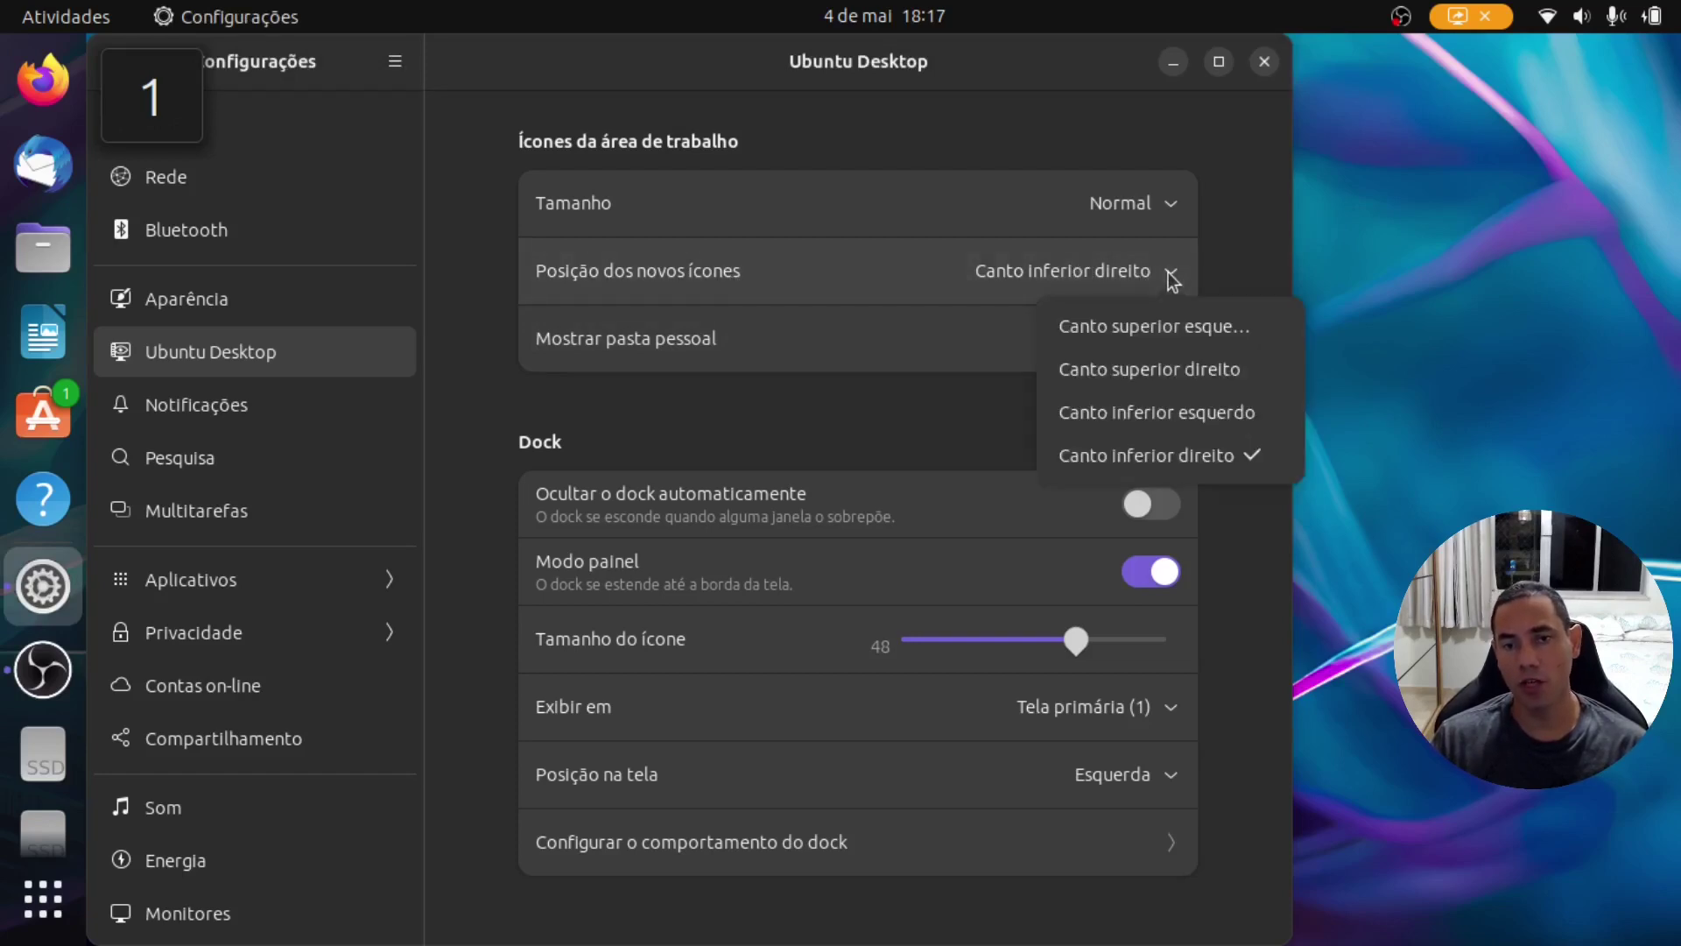
left_click(1172, 278)
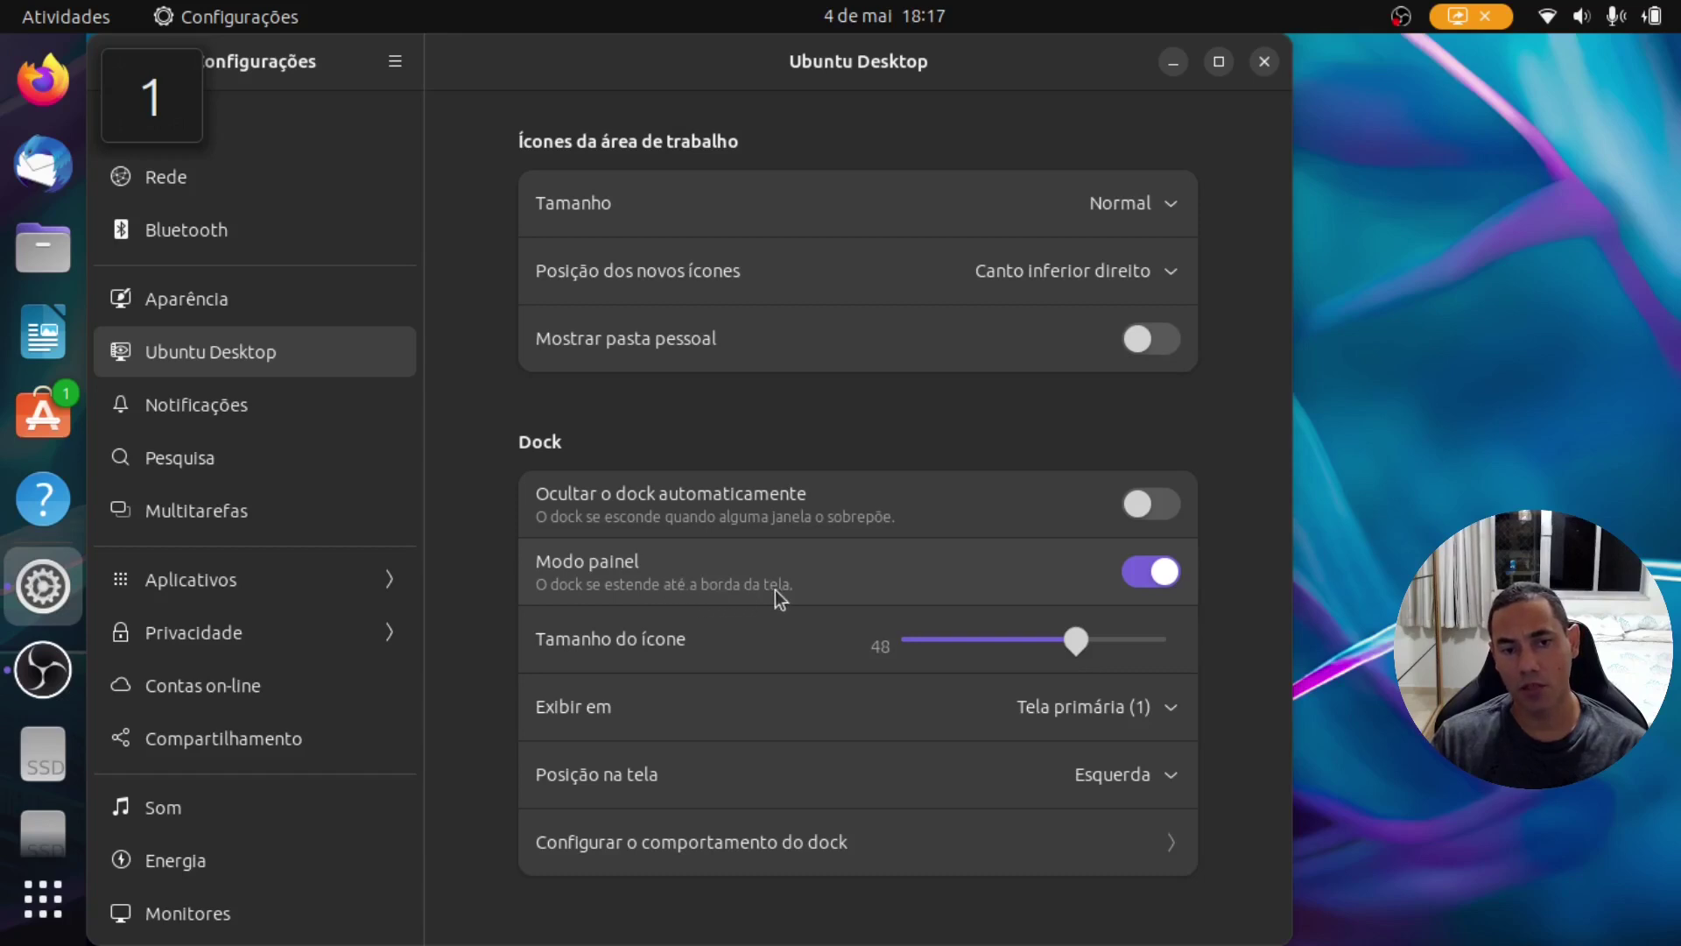
Step: Turn off dock panel mode, shrink dock icons to 28, and keep it on the primary screen
left_click(1137, 576)
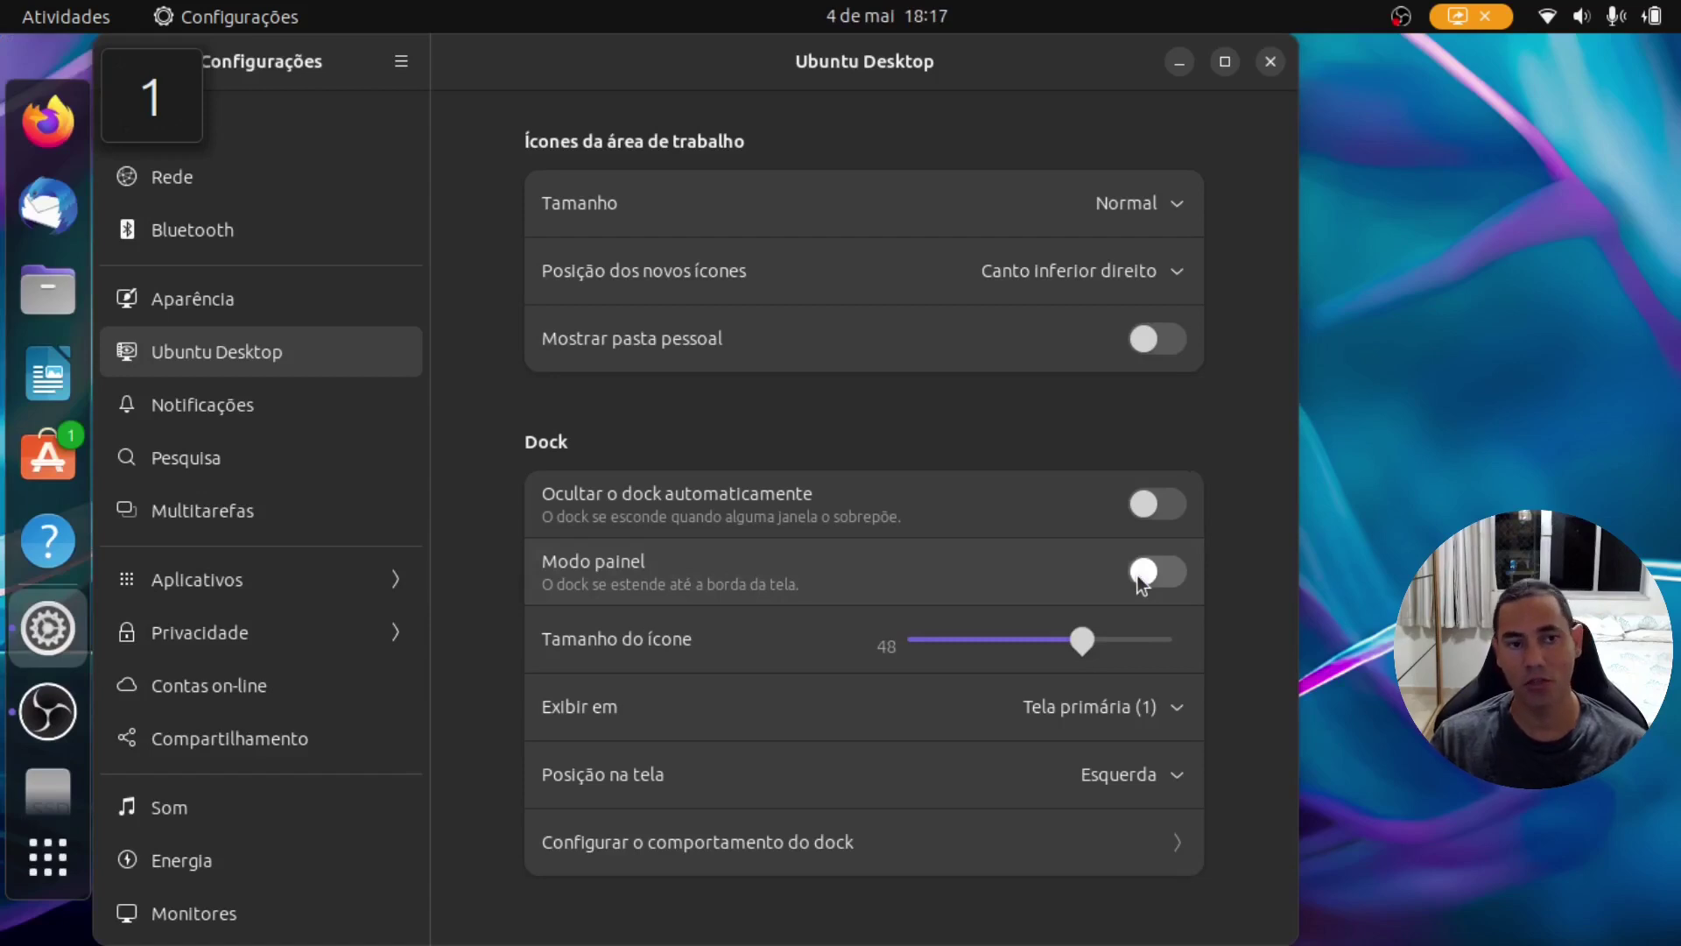
left_click_drag(1059, 54, 1222, 64)
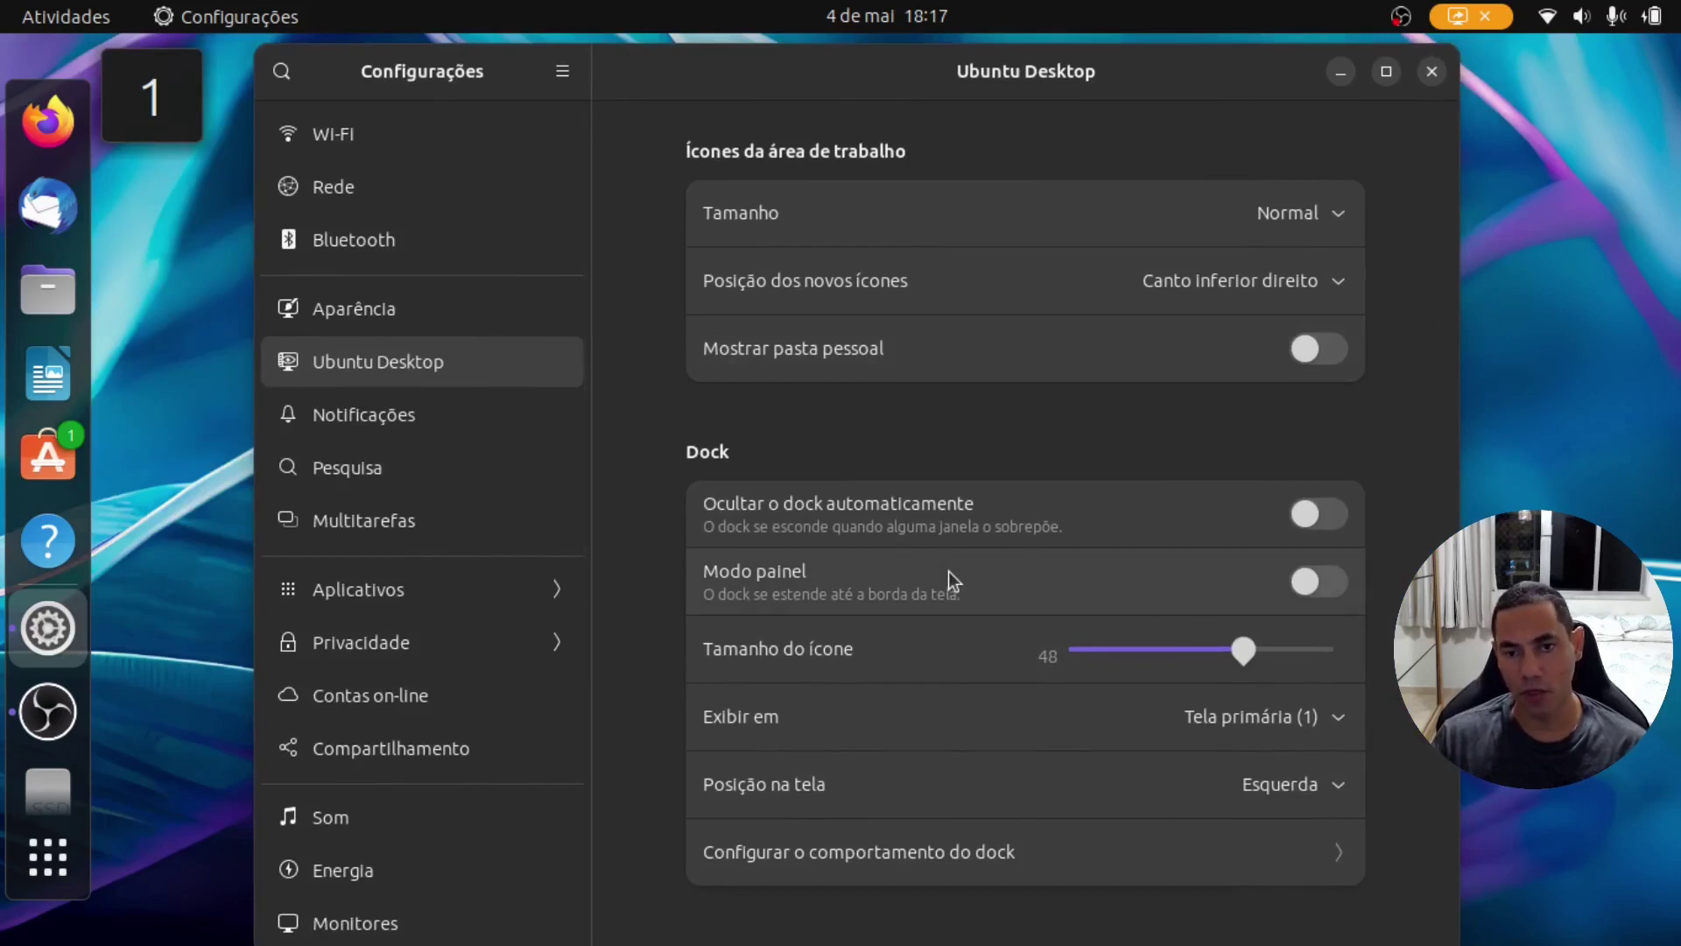
left_click_drag(1243, 654, 1150, 668)
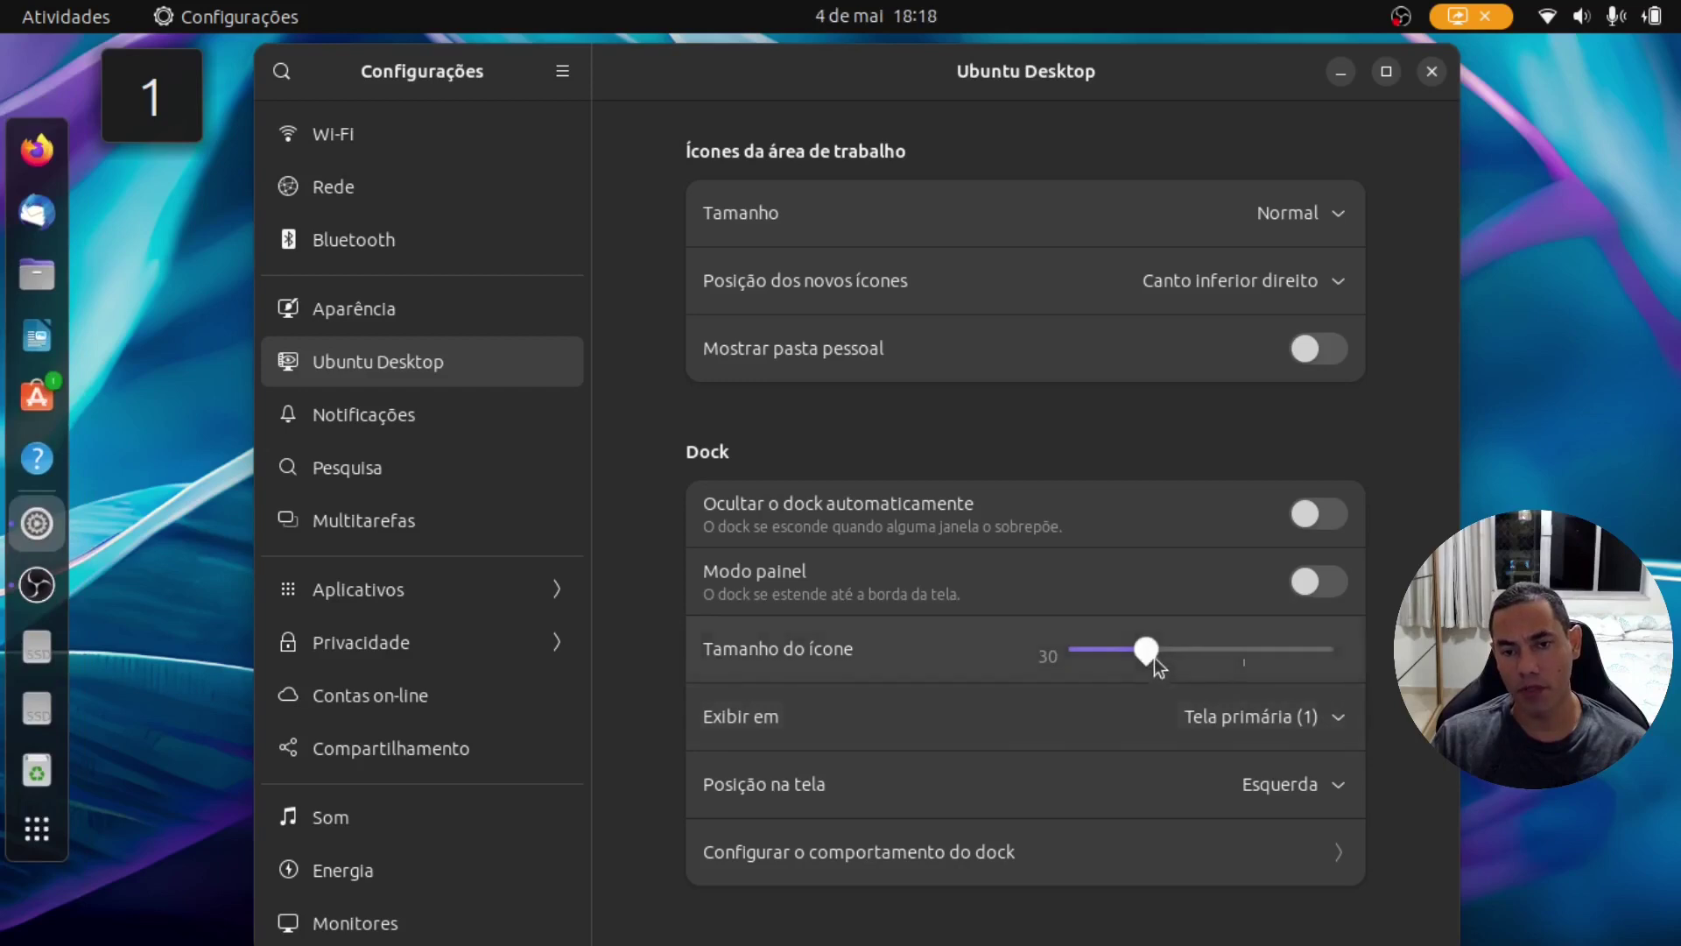
left_click_drag(1154, 659, 1152, 655)
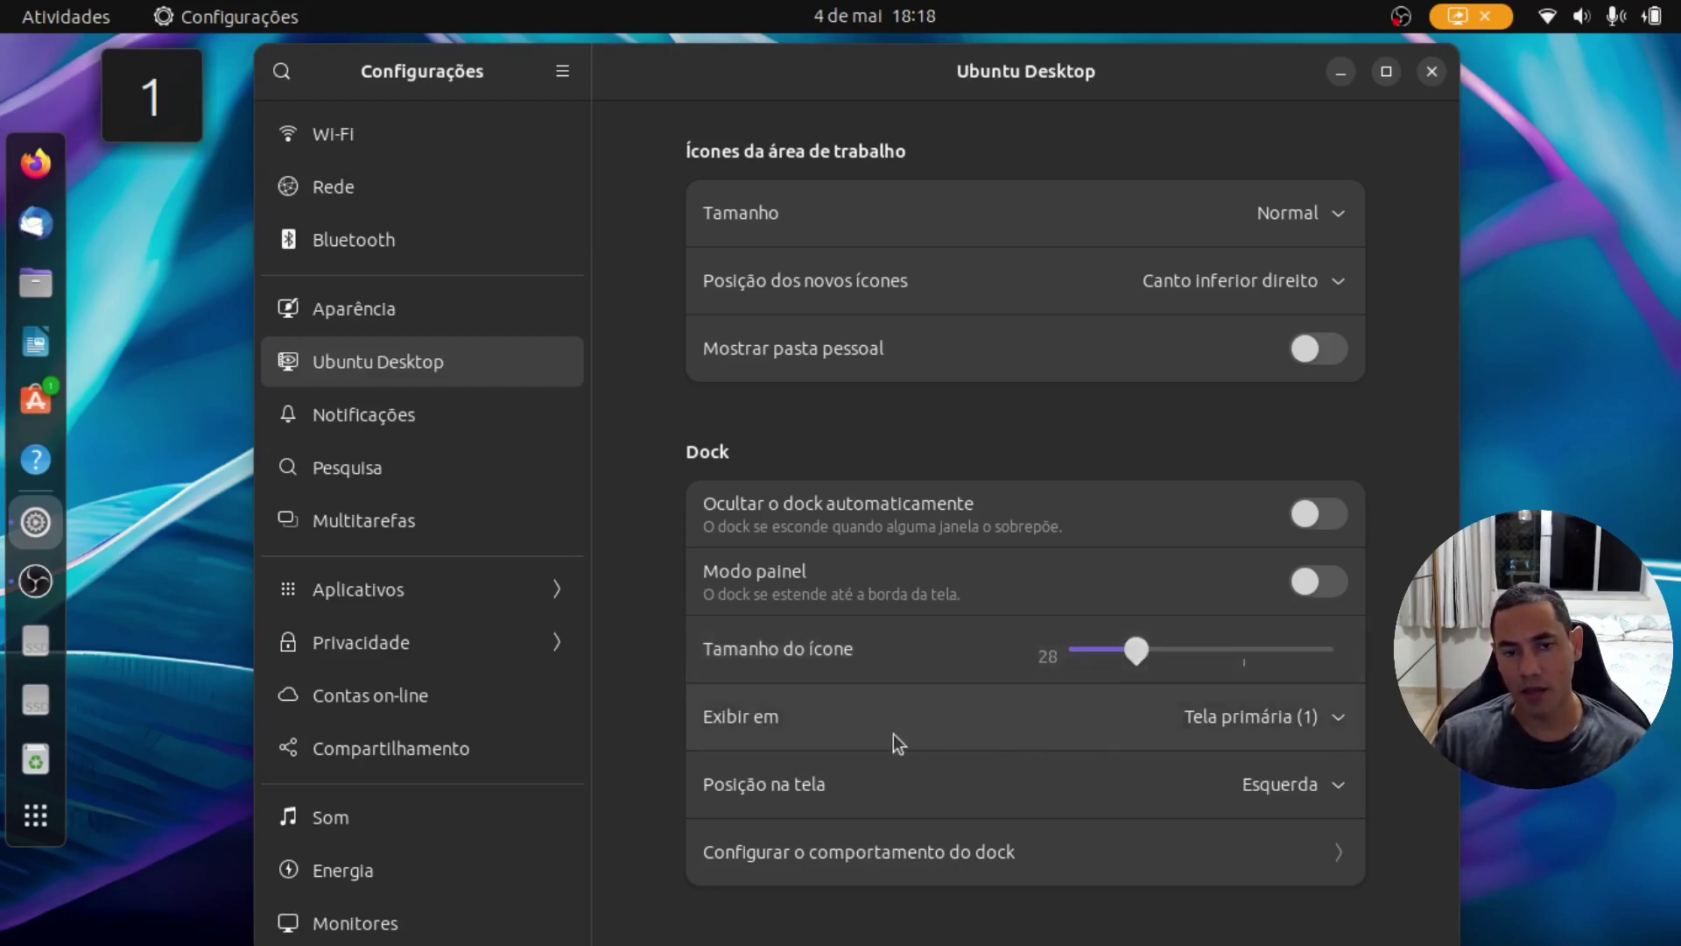
left_click(1266, 720)
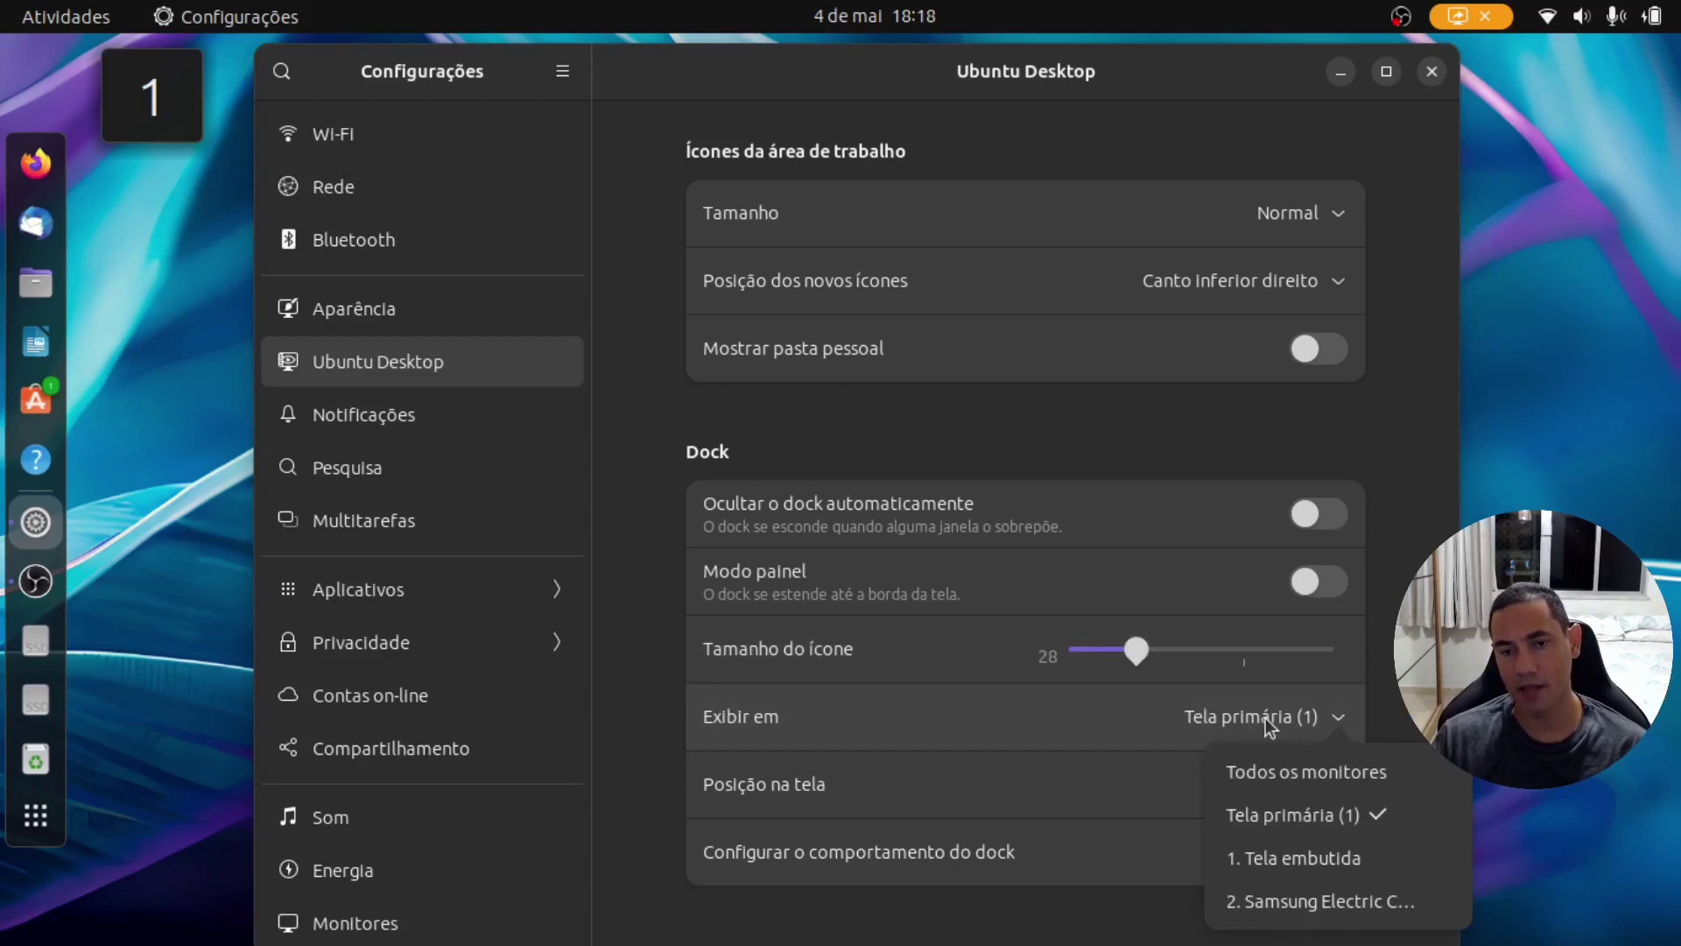
left_click(1264, 718)
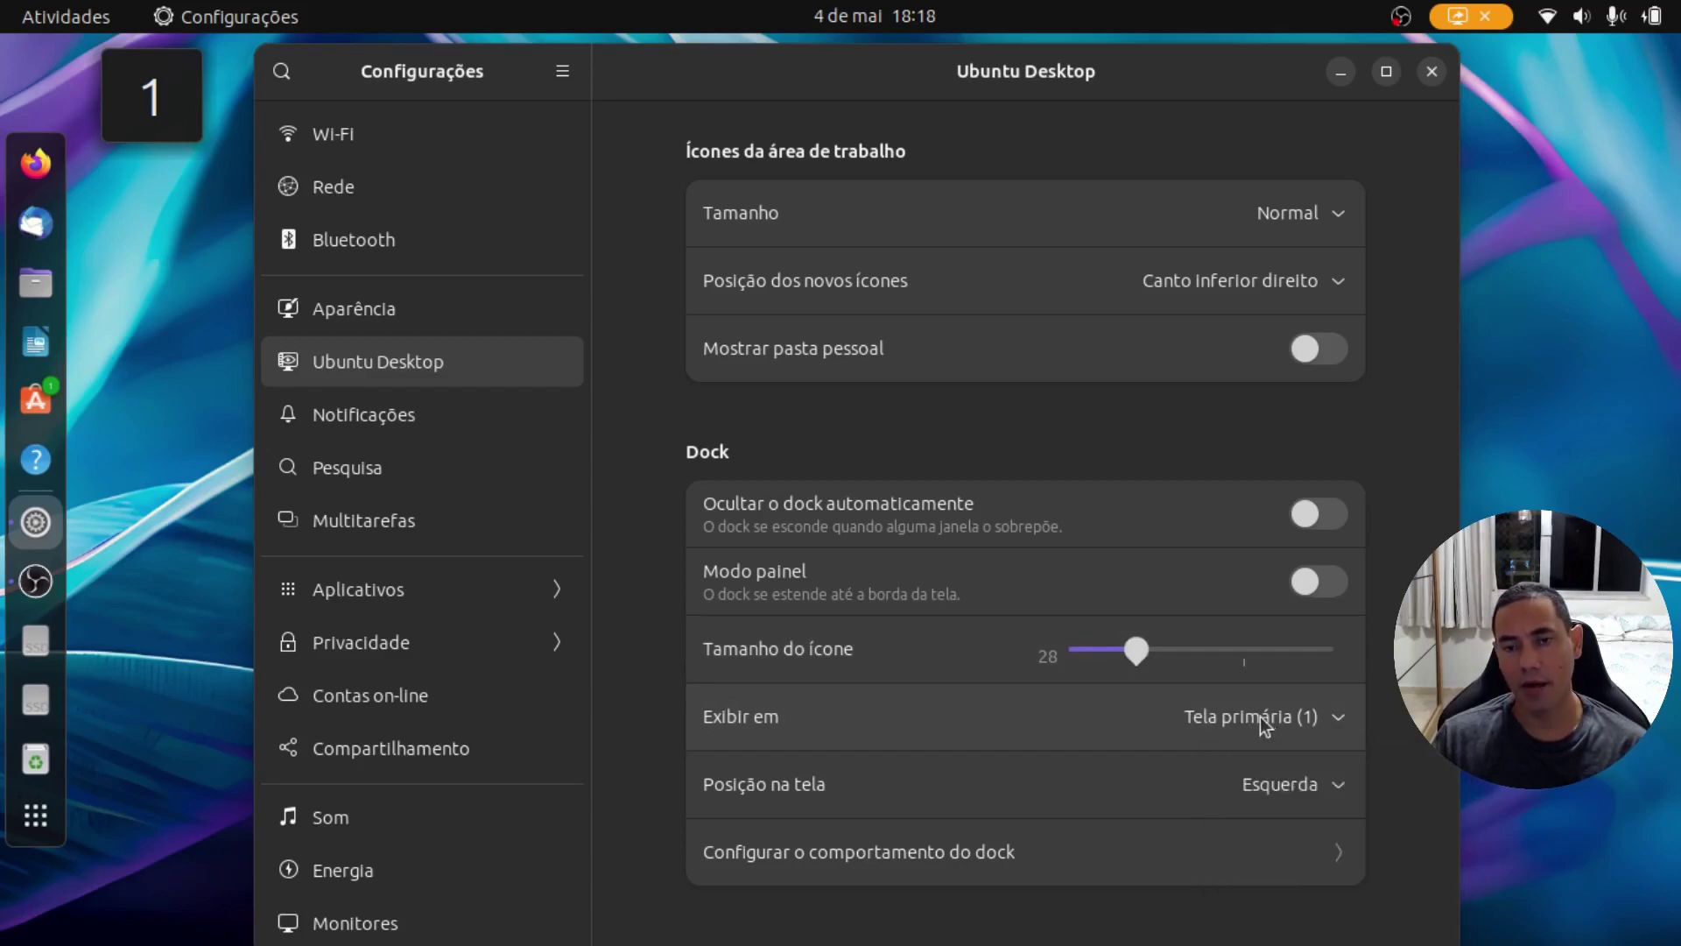
Step: Set the dock position to Fundo (bottom) and maximize the Settings window
left_click(1296, 783)
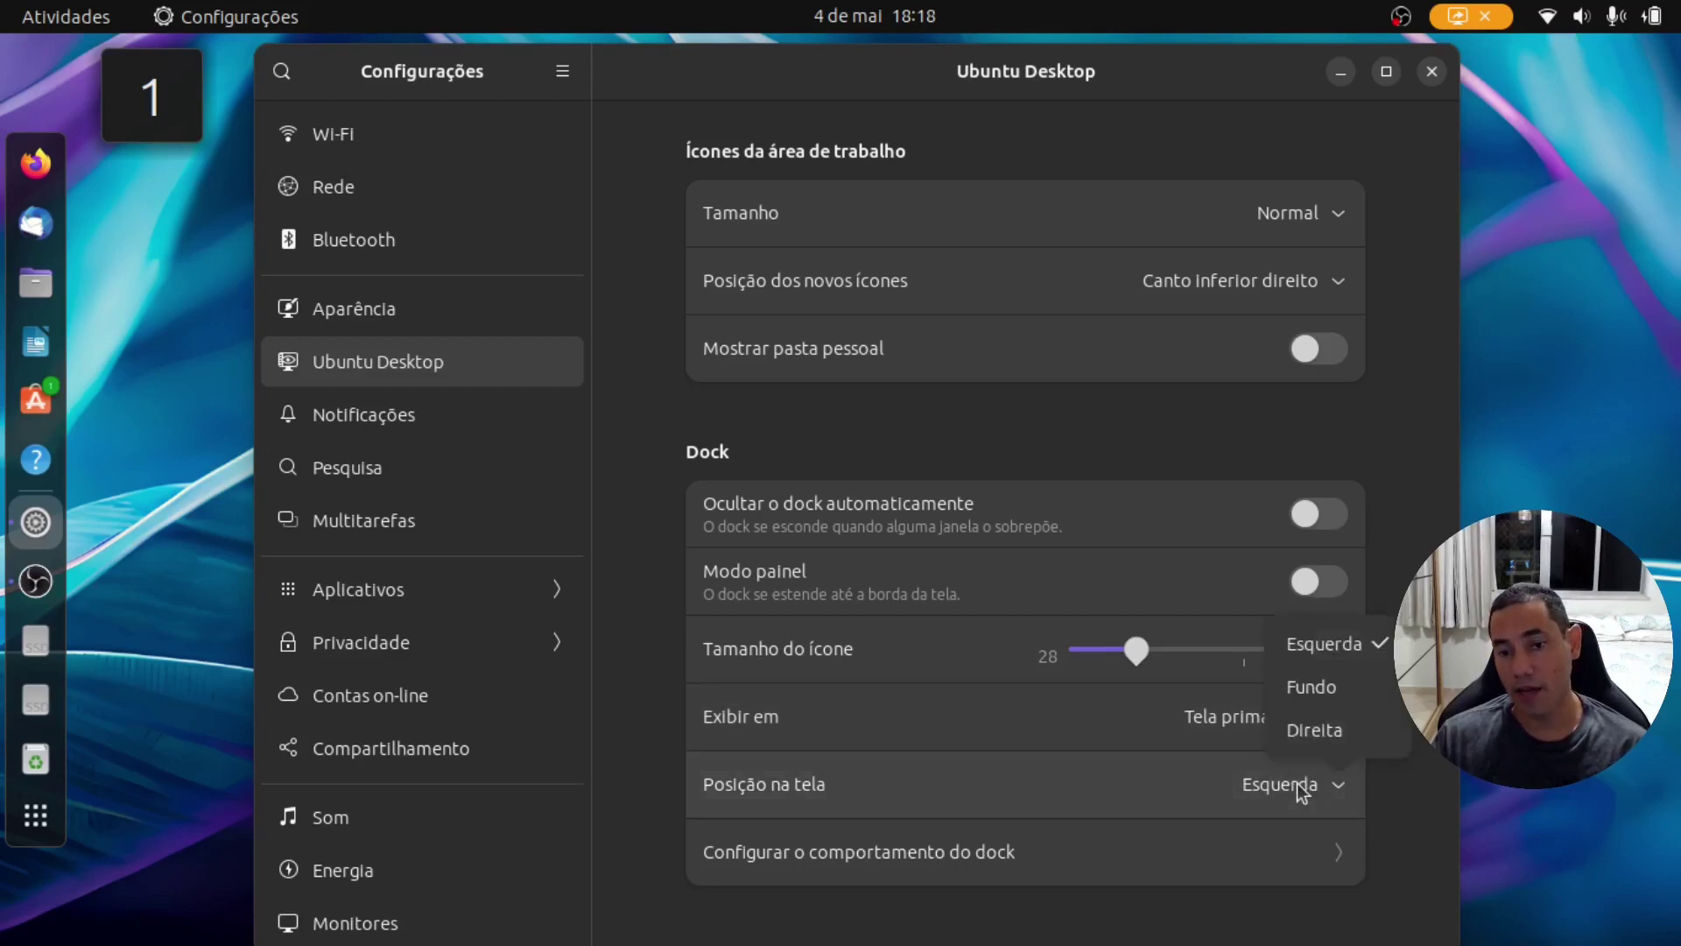
left_click(1348, 732)
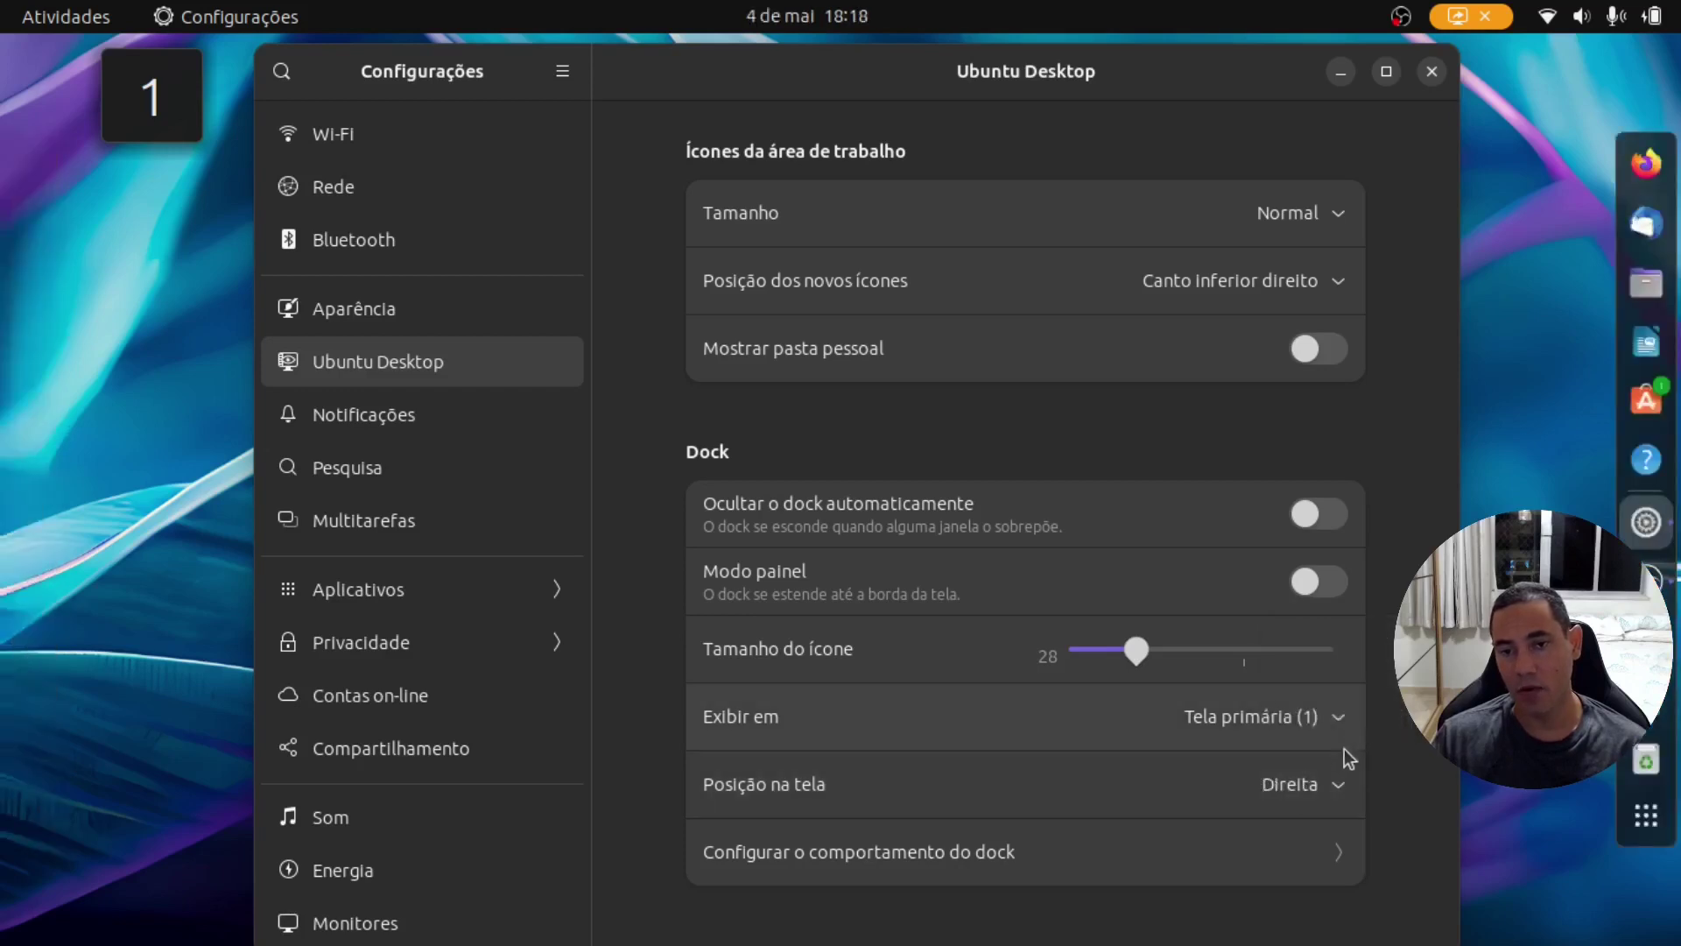
left_click(1315, 790)
left_click(1317, 691)
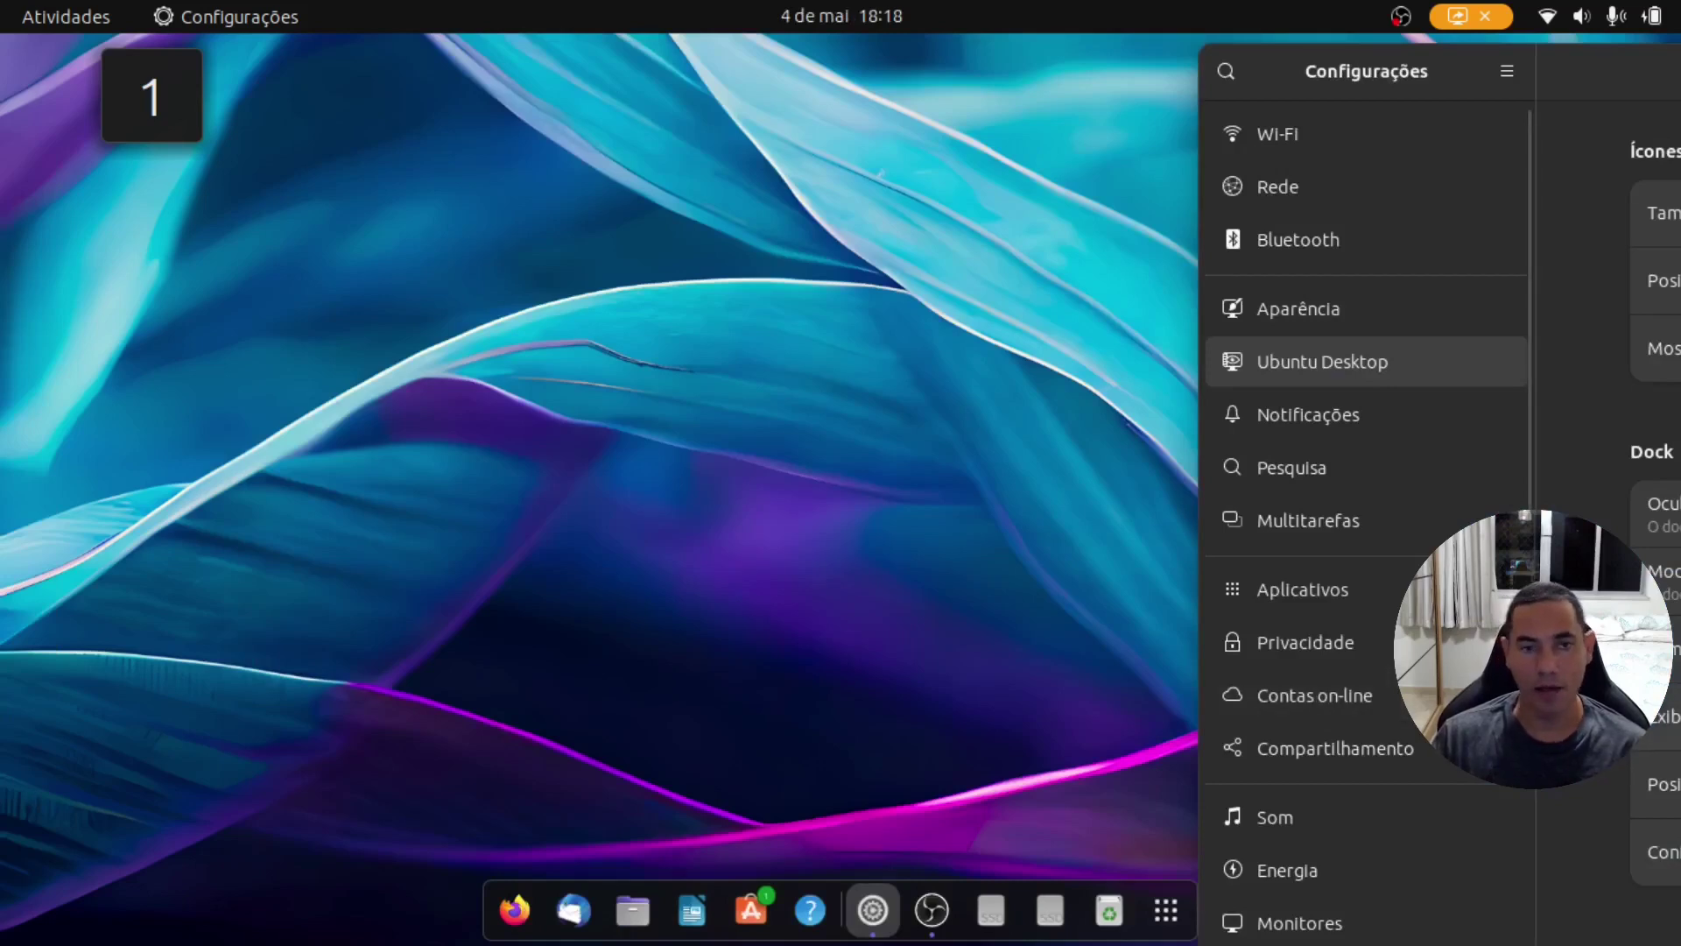
left_click_drag(1594, 96, 631, 78)
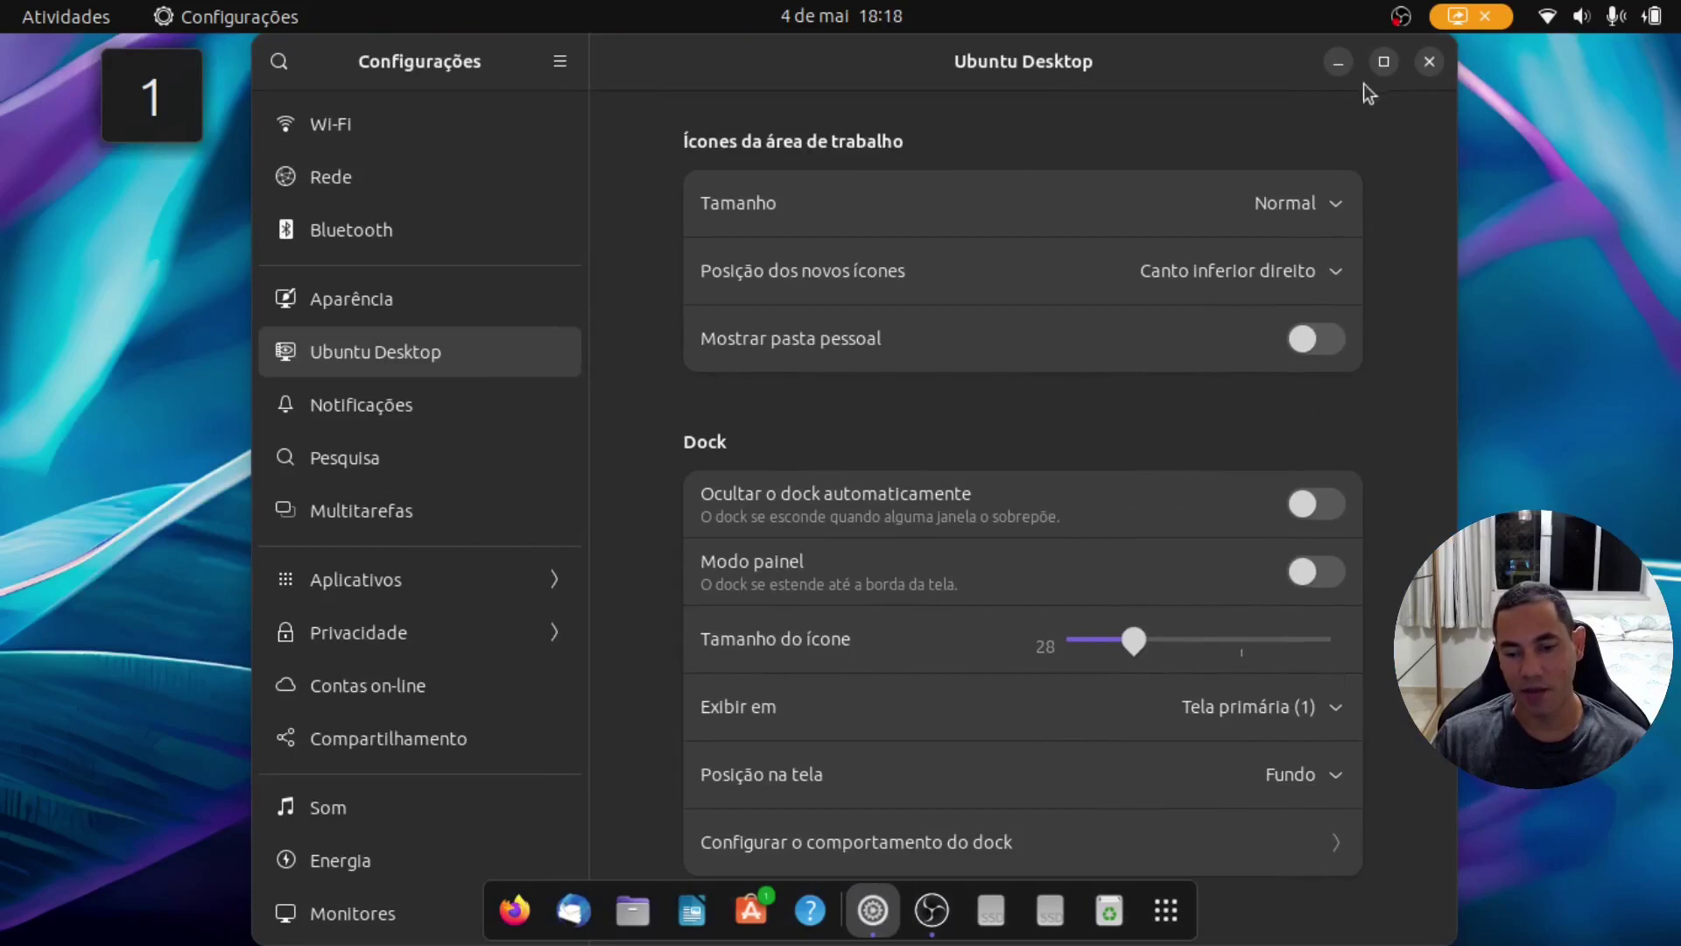
left_click(1383, 63)
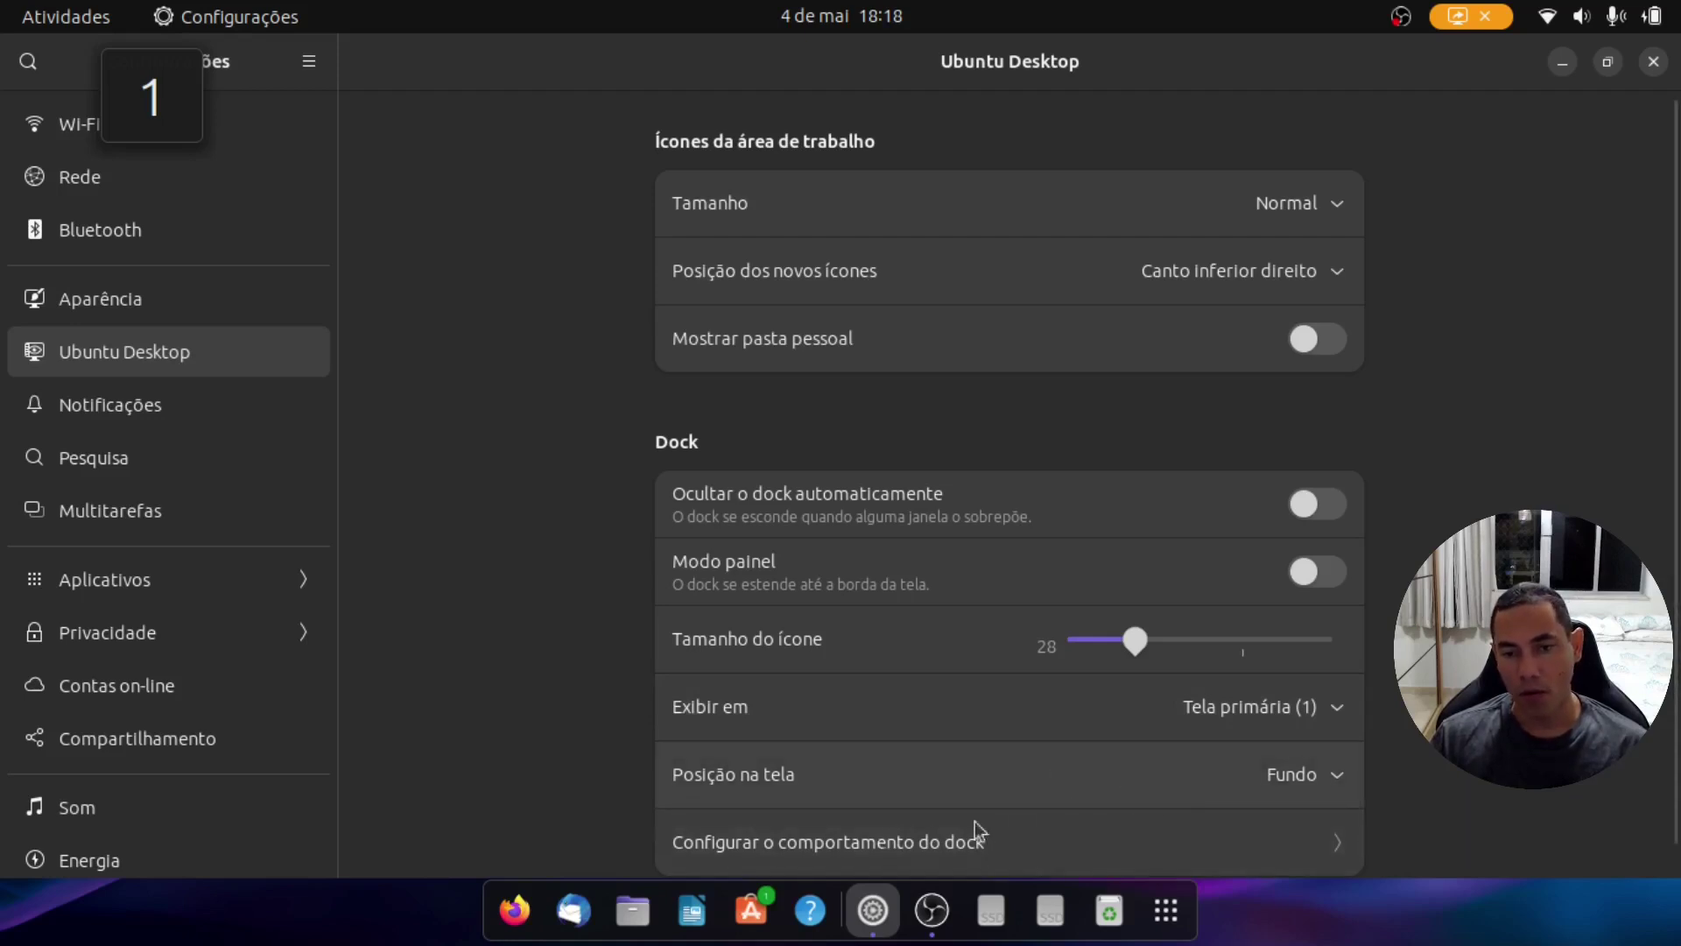
Step: Hide unmounted and network volumes, all devices, and the trash from the dock
left_click(1296, 852)
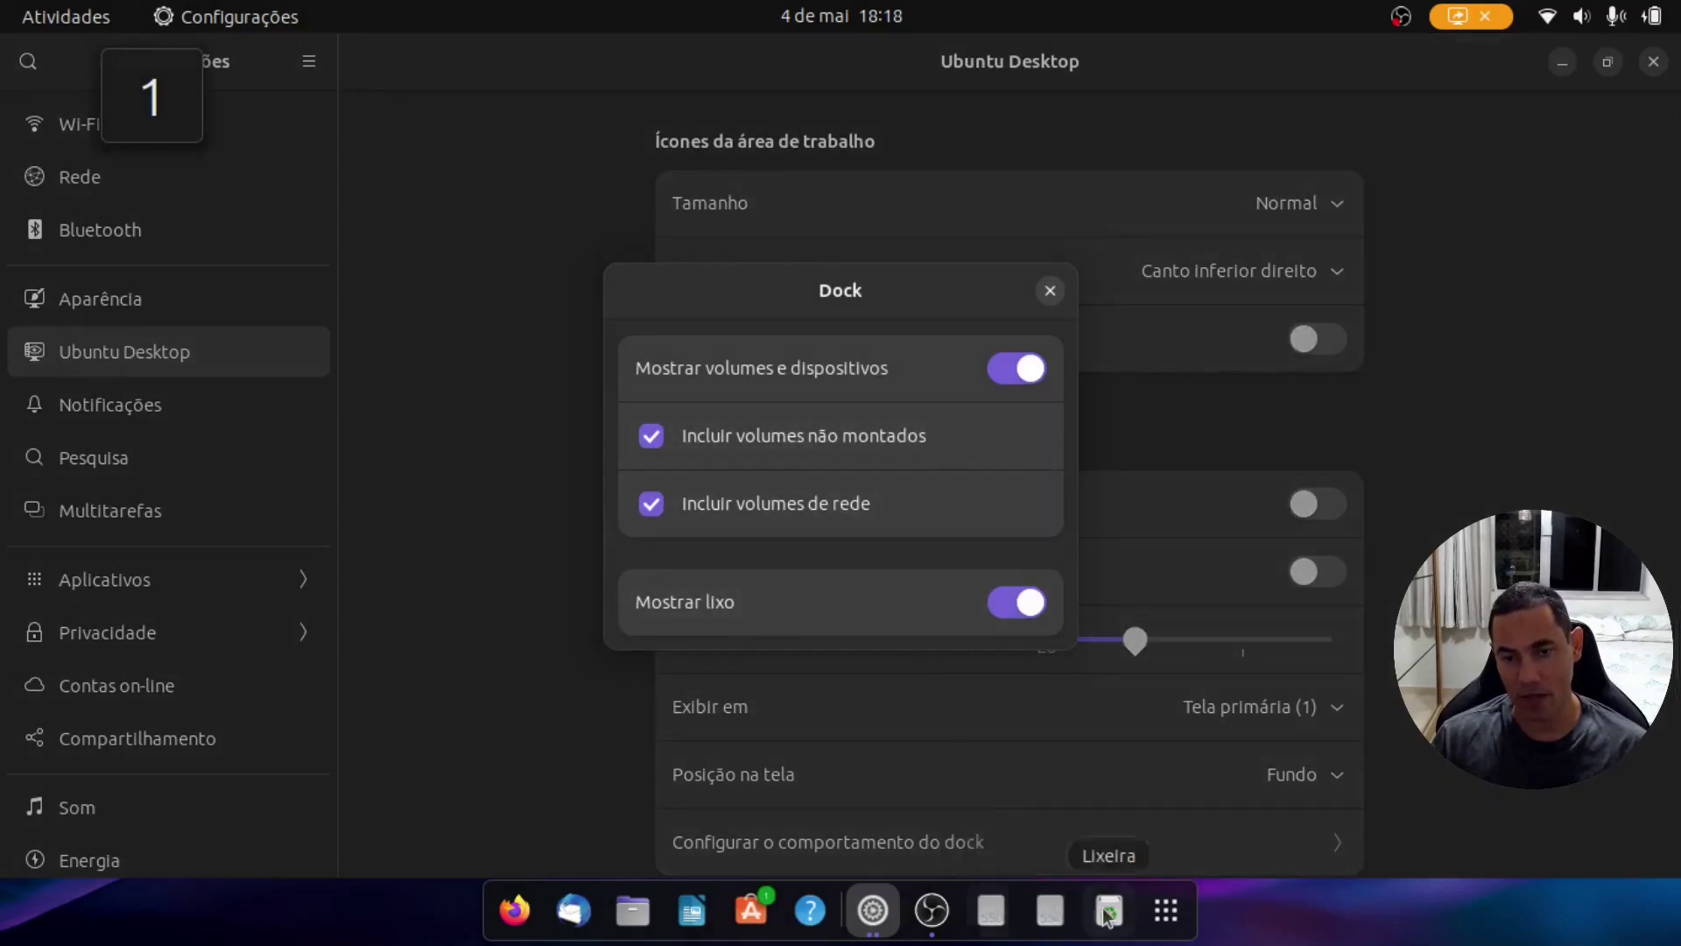
left_click(784, 436)
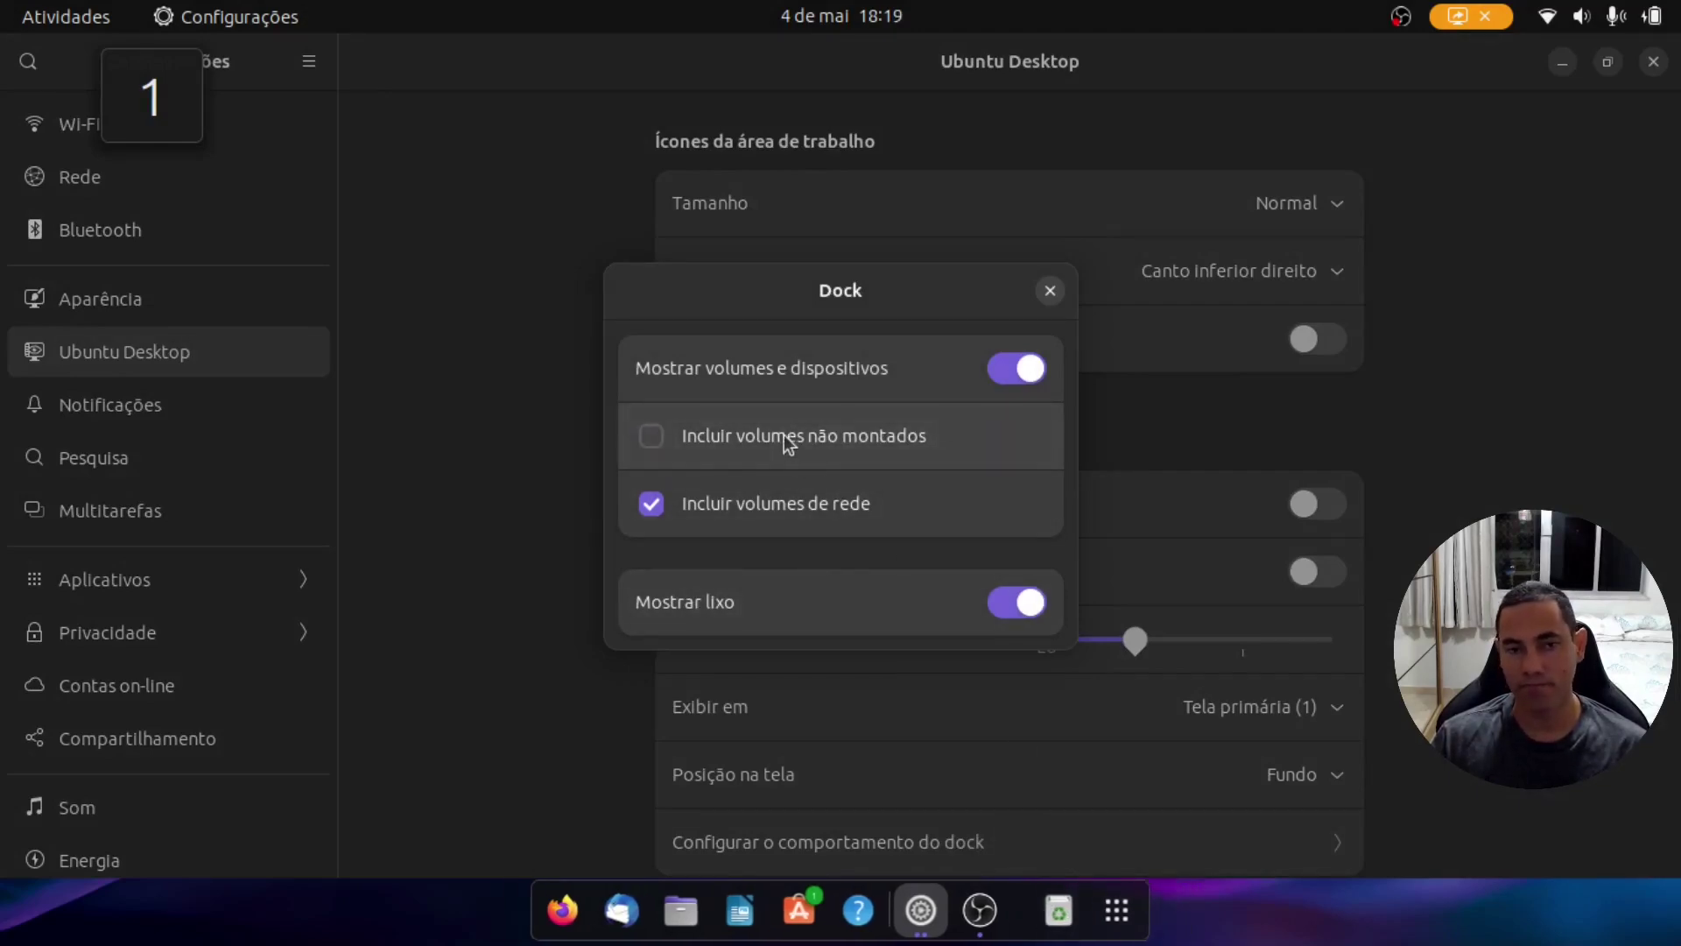
left_click(786, 518)
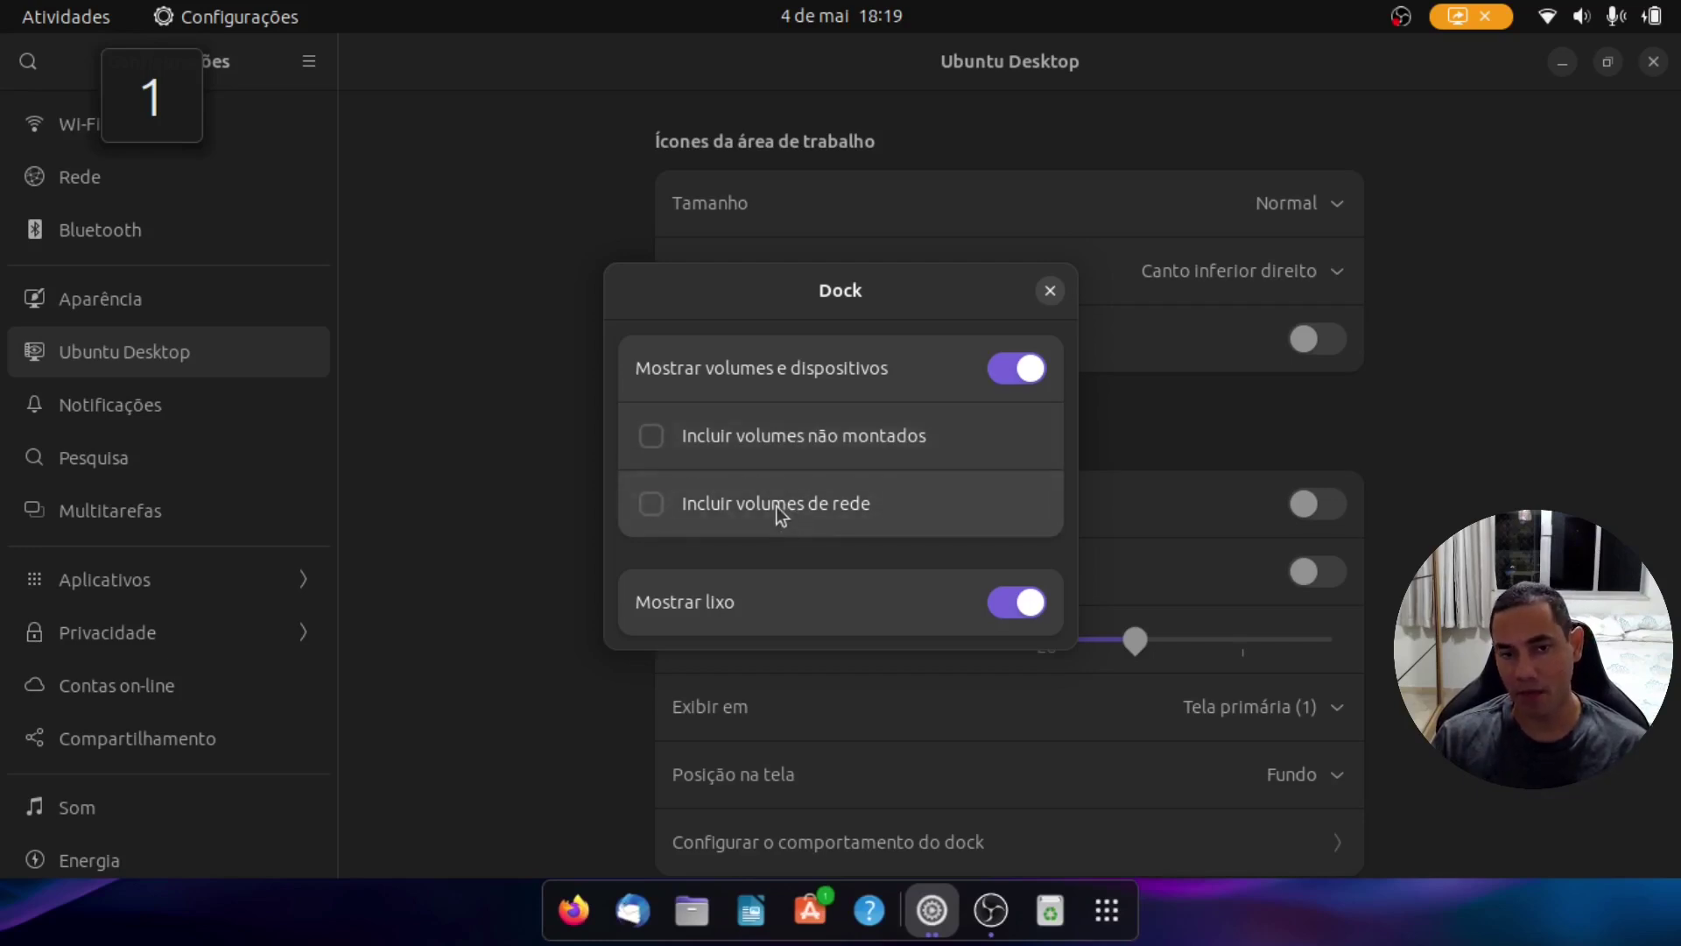
left_click(1013, 382)
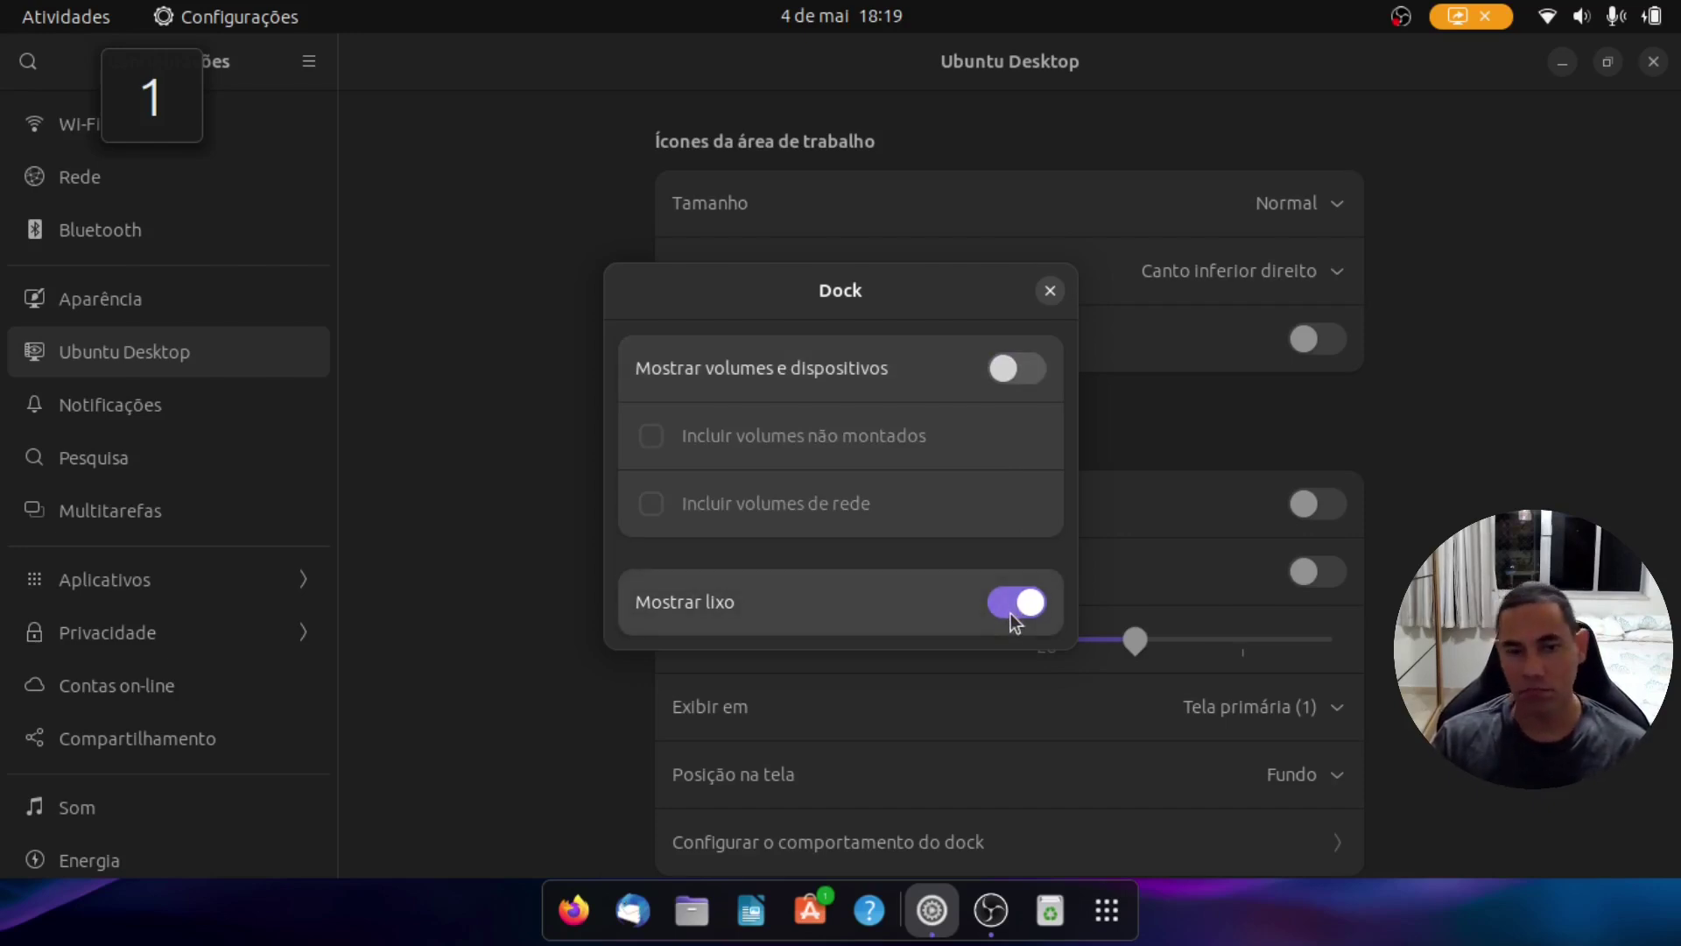
left_click(692, 911)
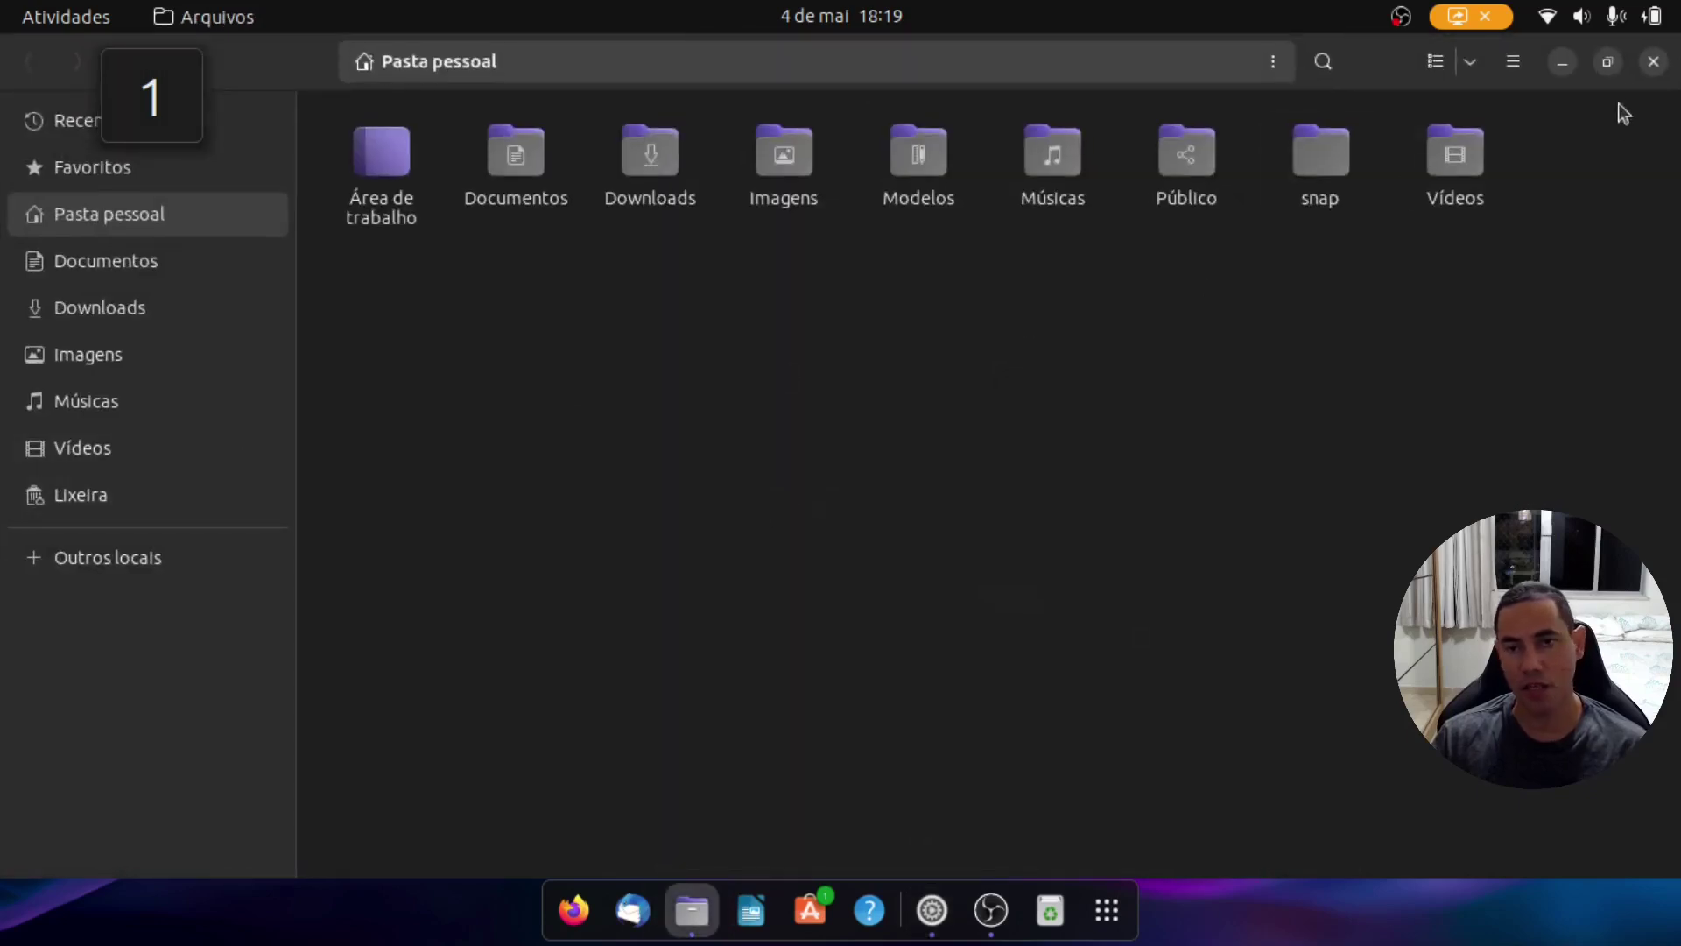
left_click(1650, 63)
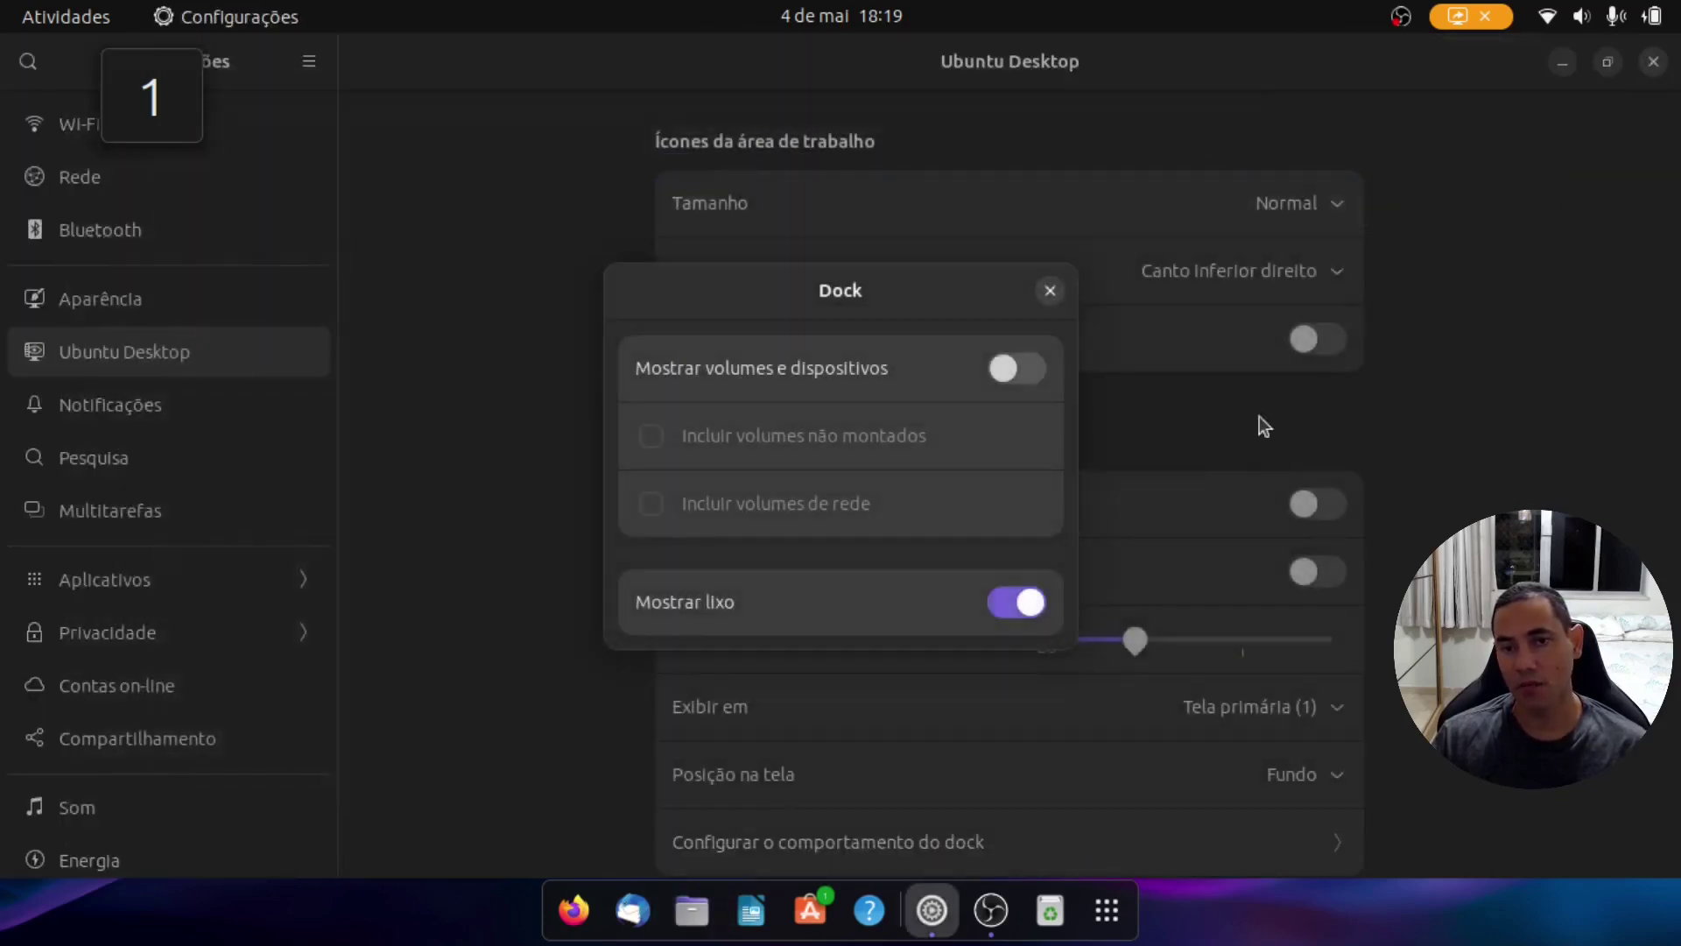
left_click(1017, 603)
left_click(1051, 290)
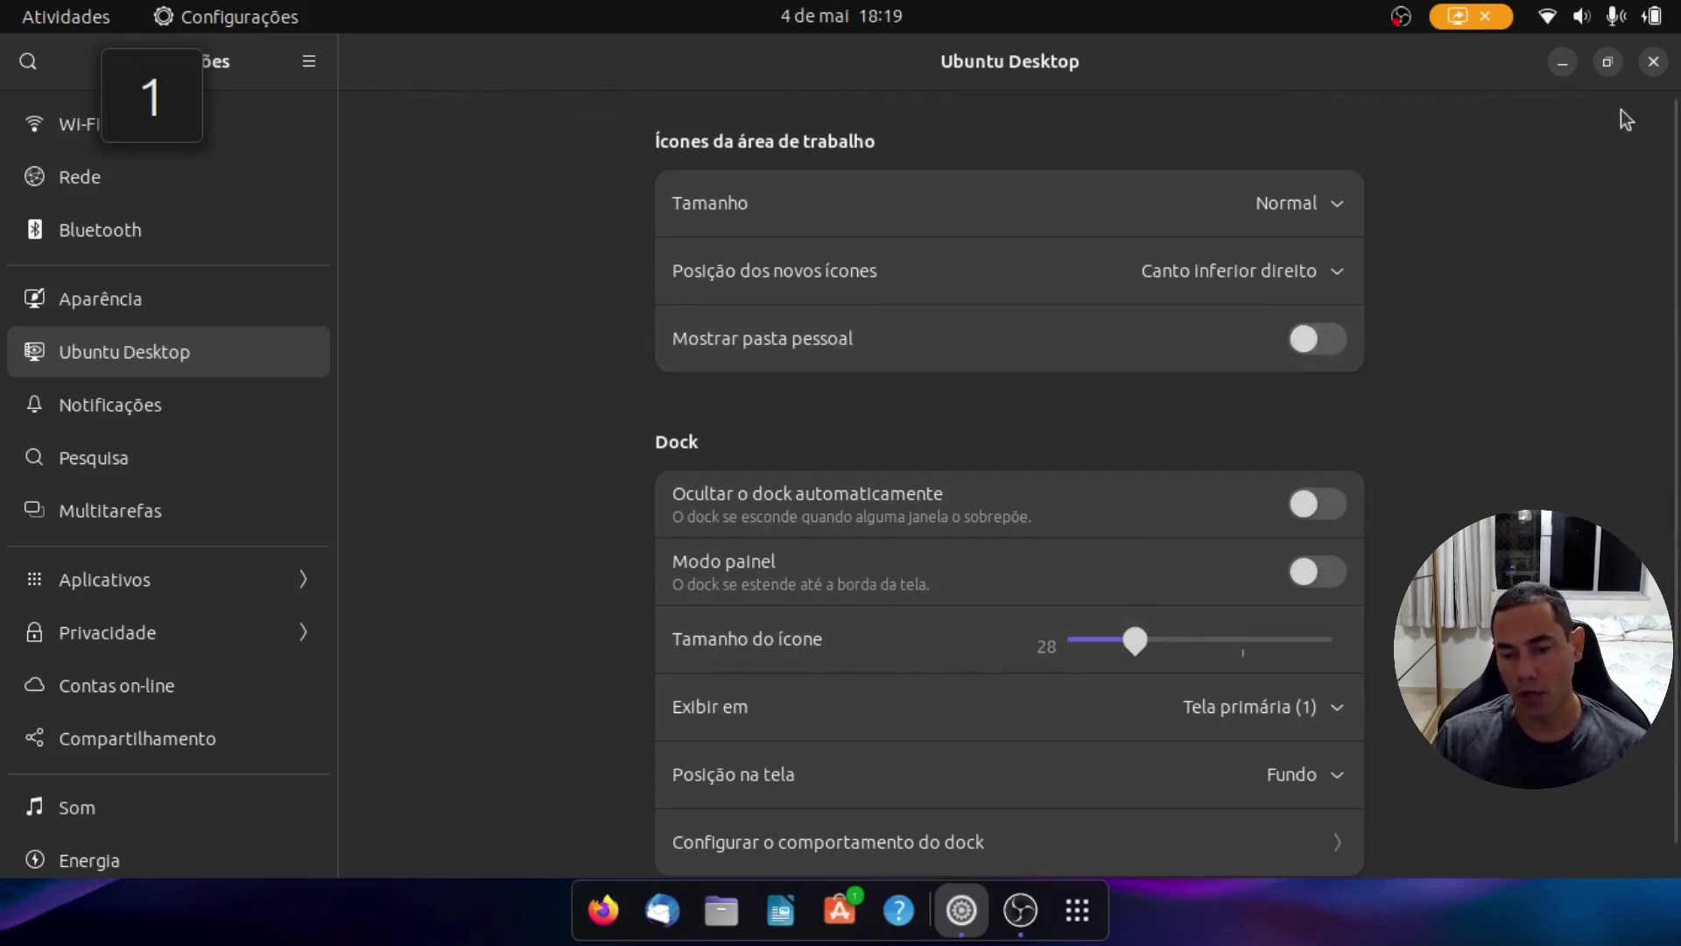
Step: Close Settings and switch on Não perturbe (Do Not Disturb) from the clock's notifications panel
left_click(1651, 70)
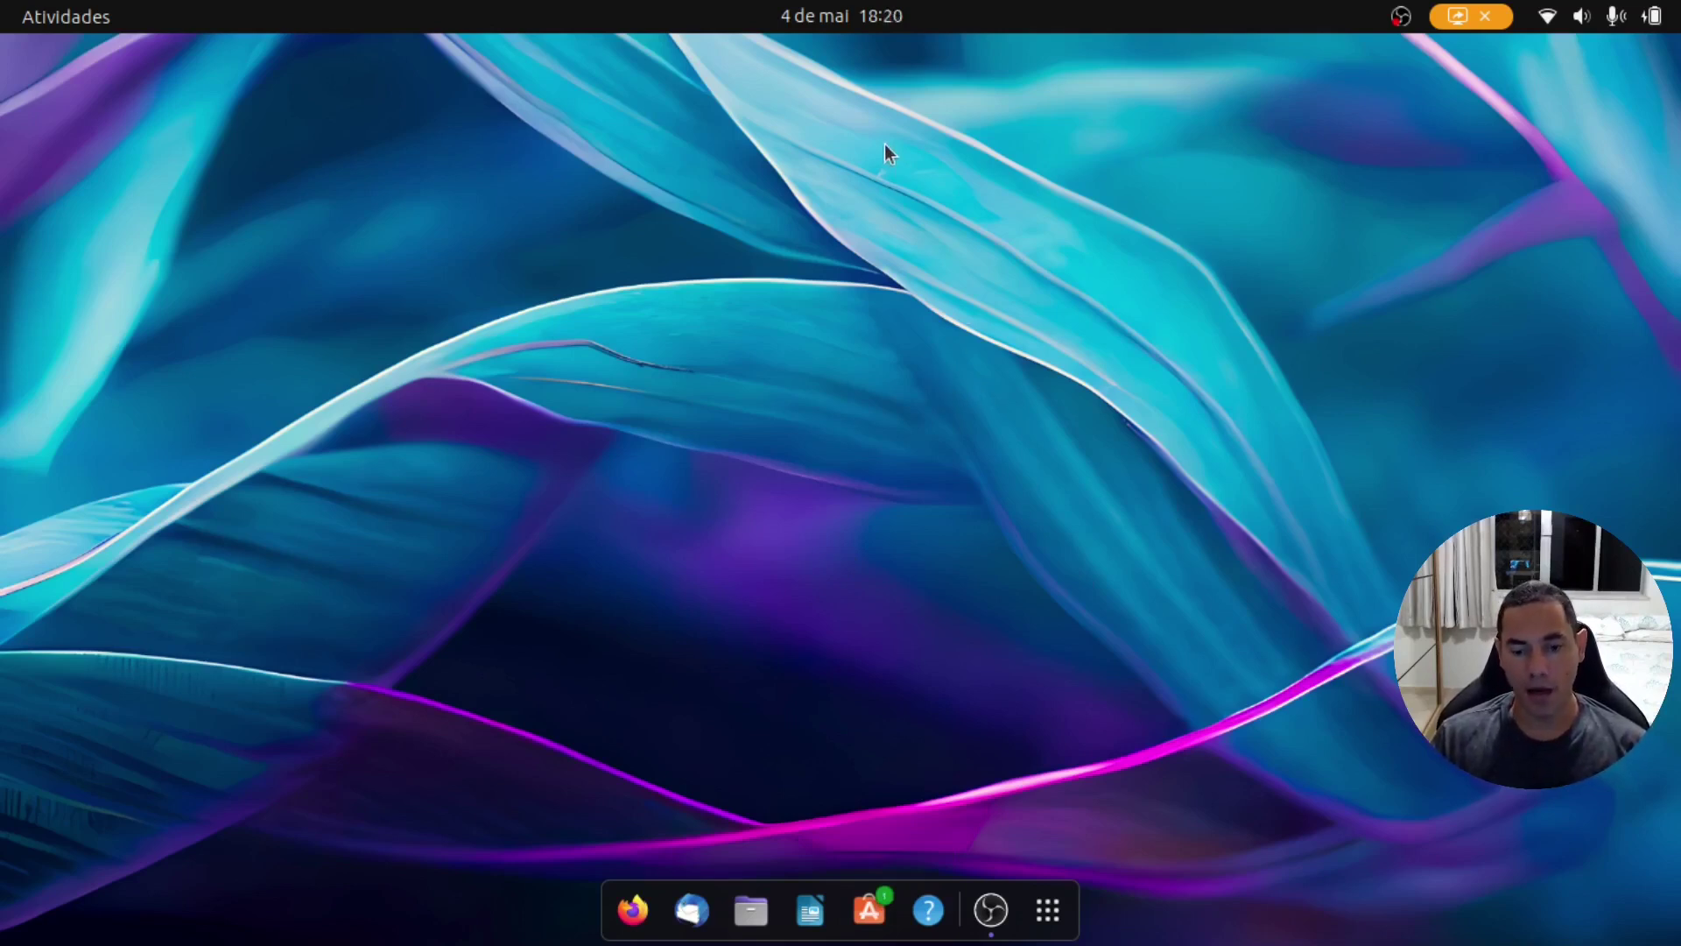
left_click(812, 16)
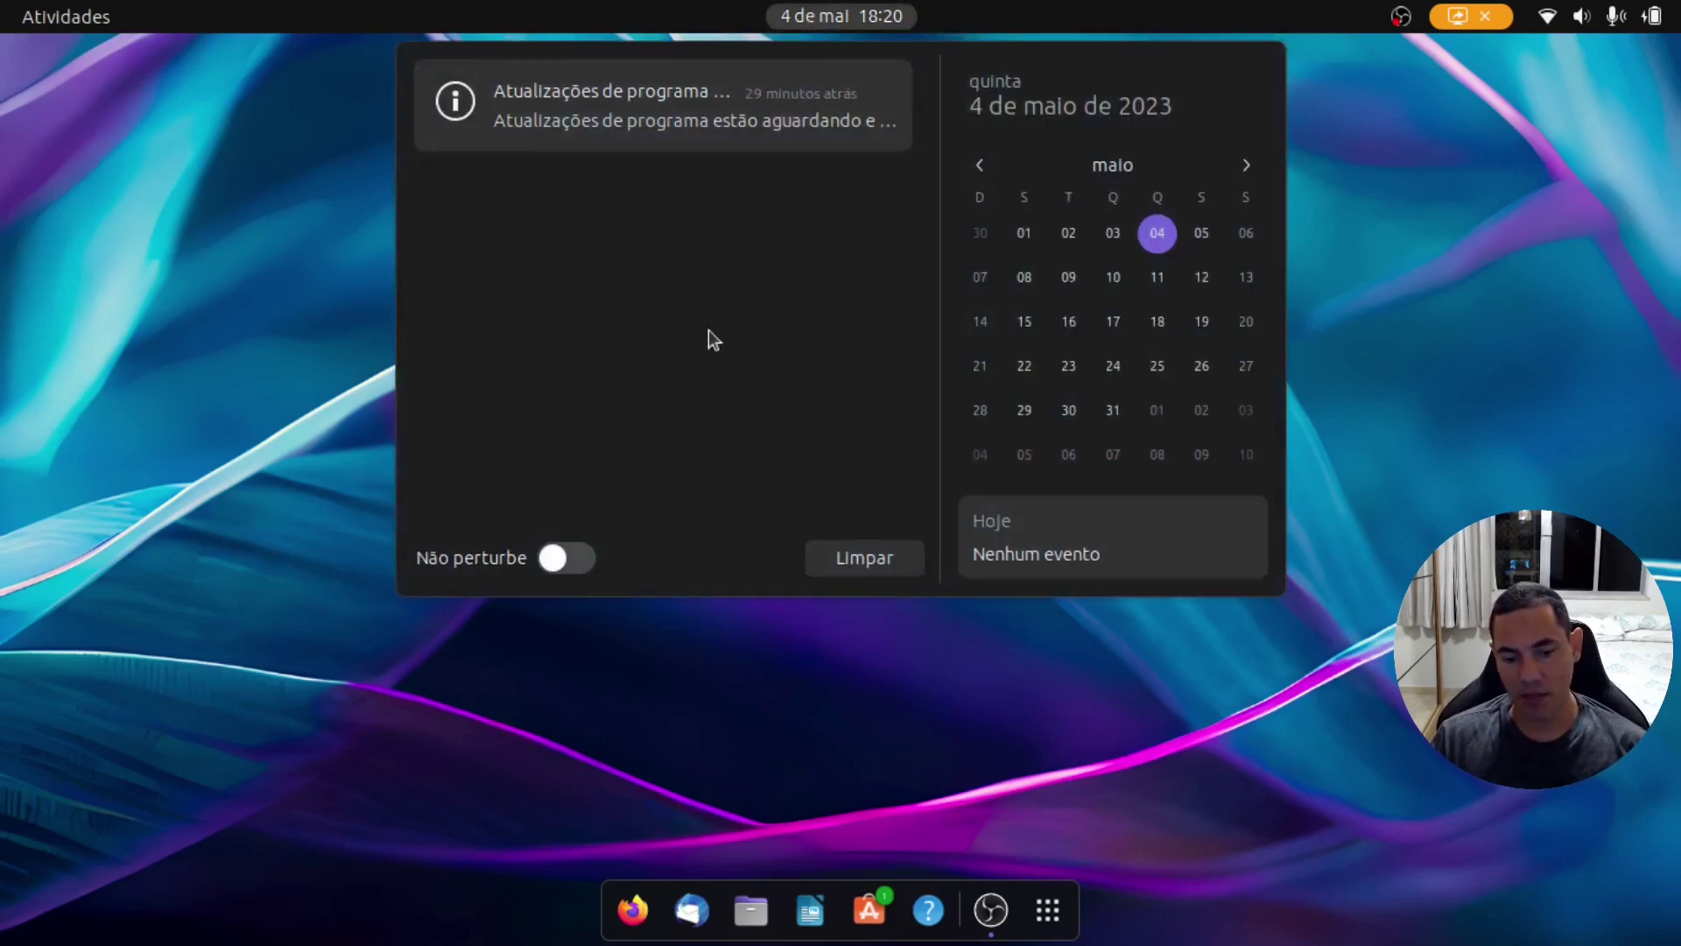
left_click(578, 565)
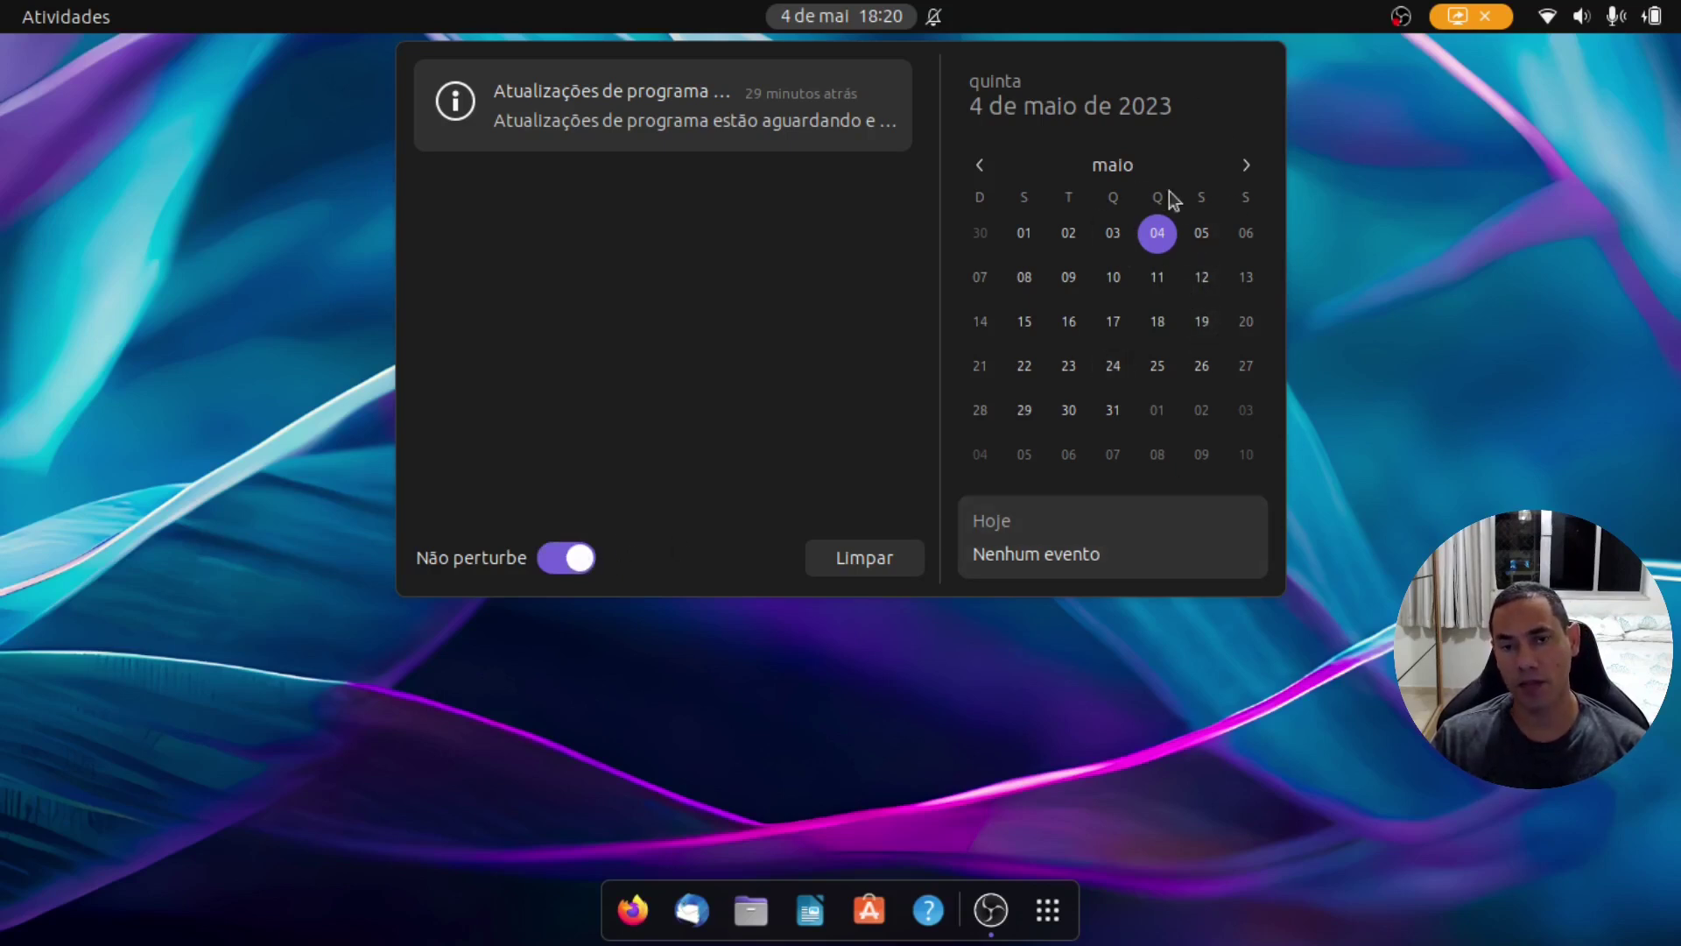
left_click(1473, 264)
left_click(1608, 25)
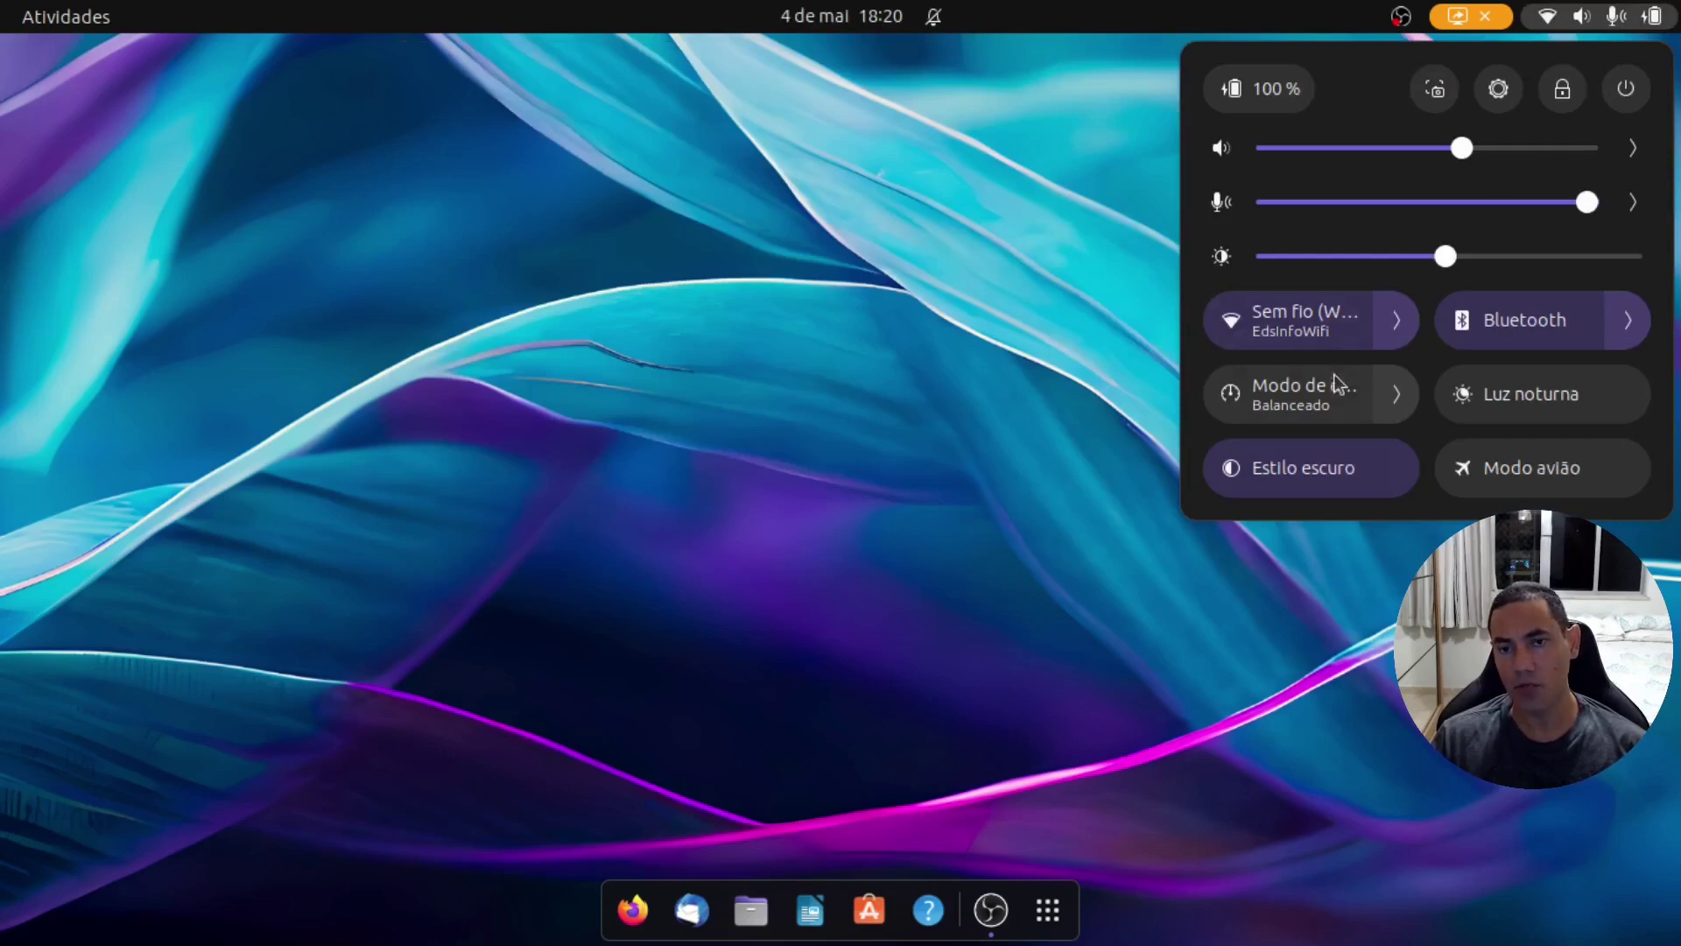
Step: Turn off Estilo escuro for the light theme and leave Luz noturna off
left_click(1326, 469)
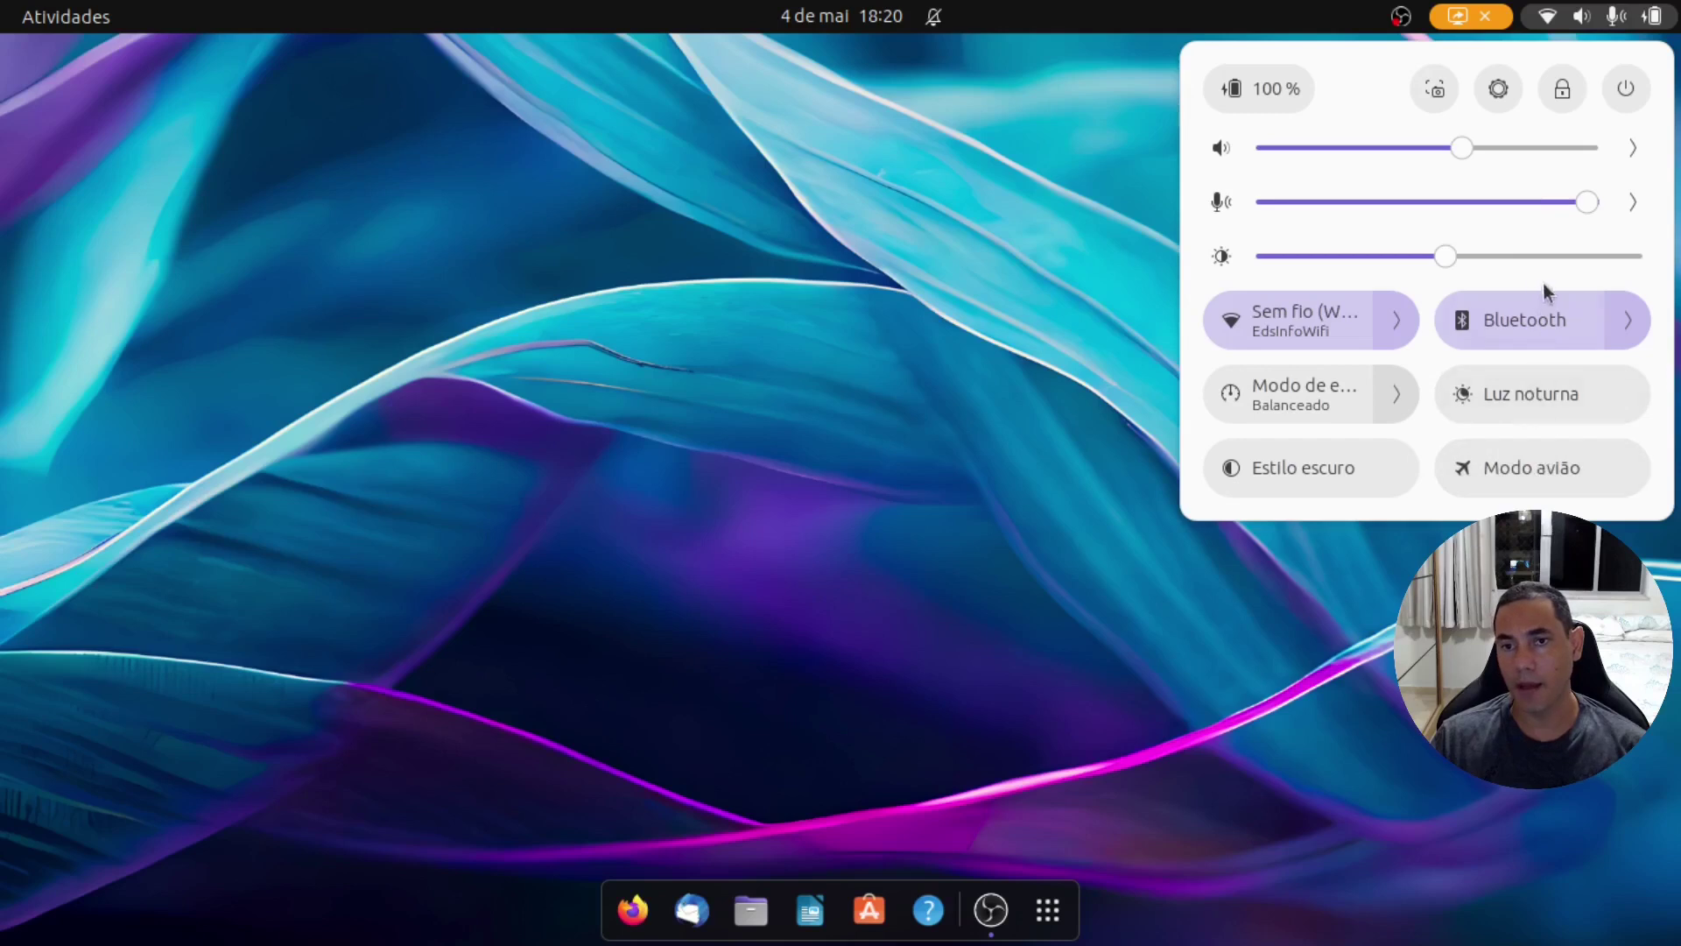
left_click(1542, 394)
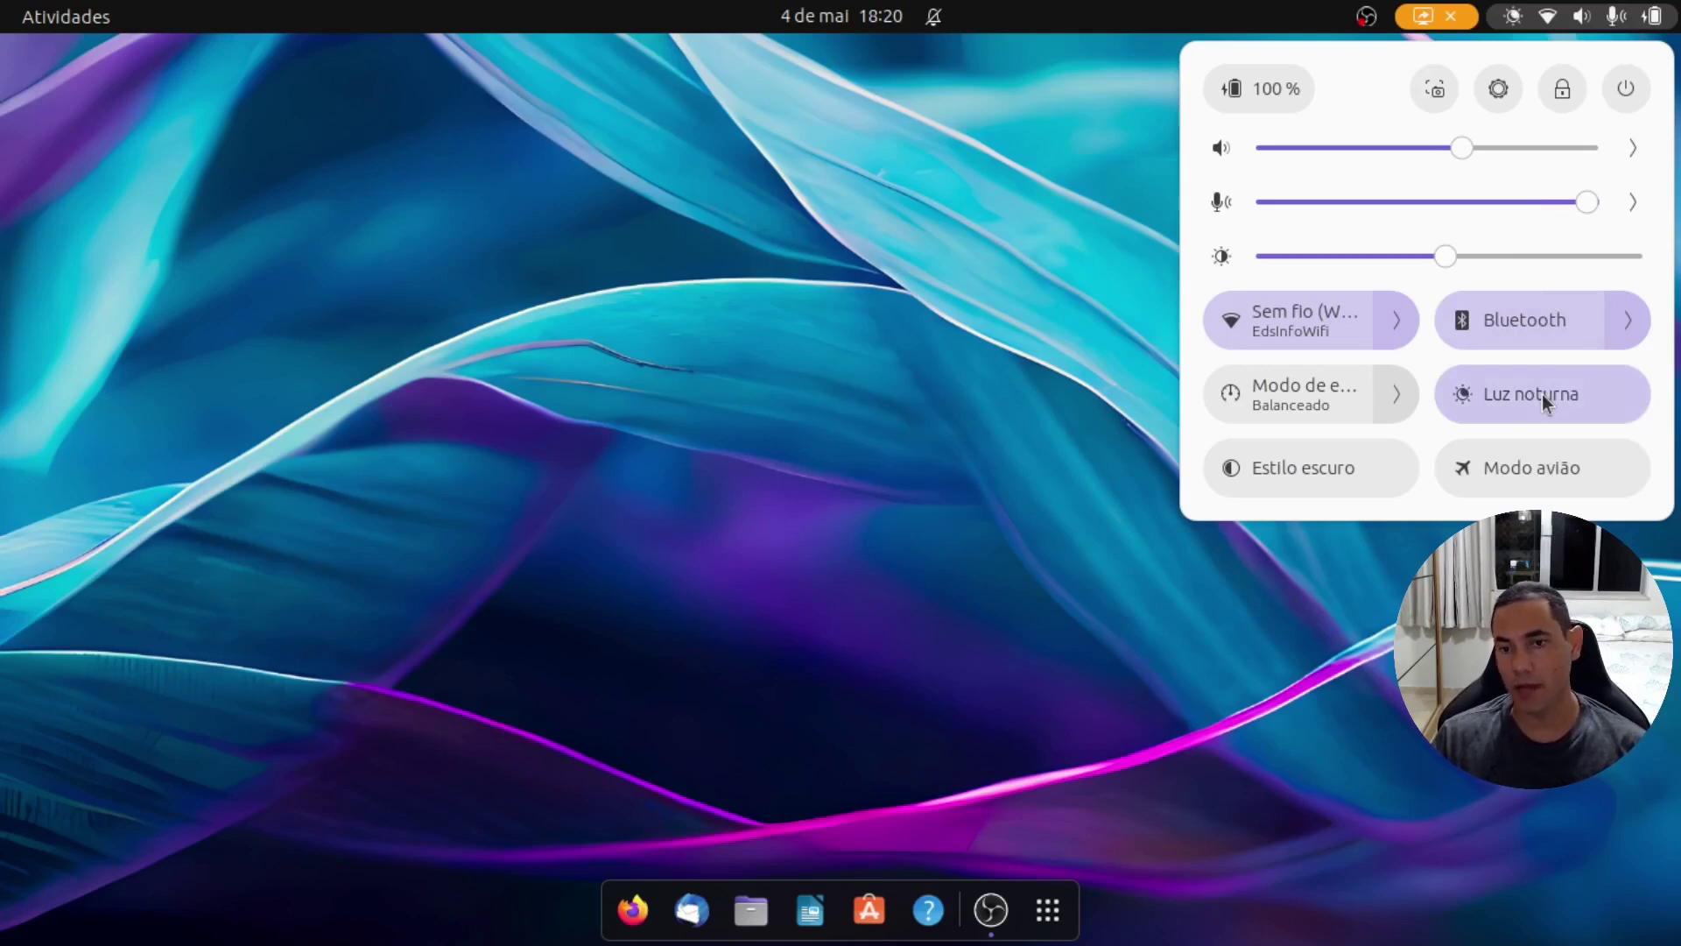
left_click(1542, 394)
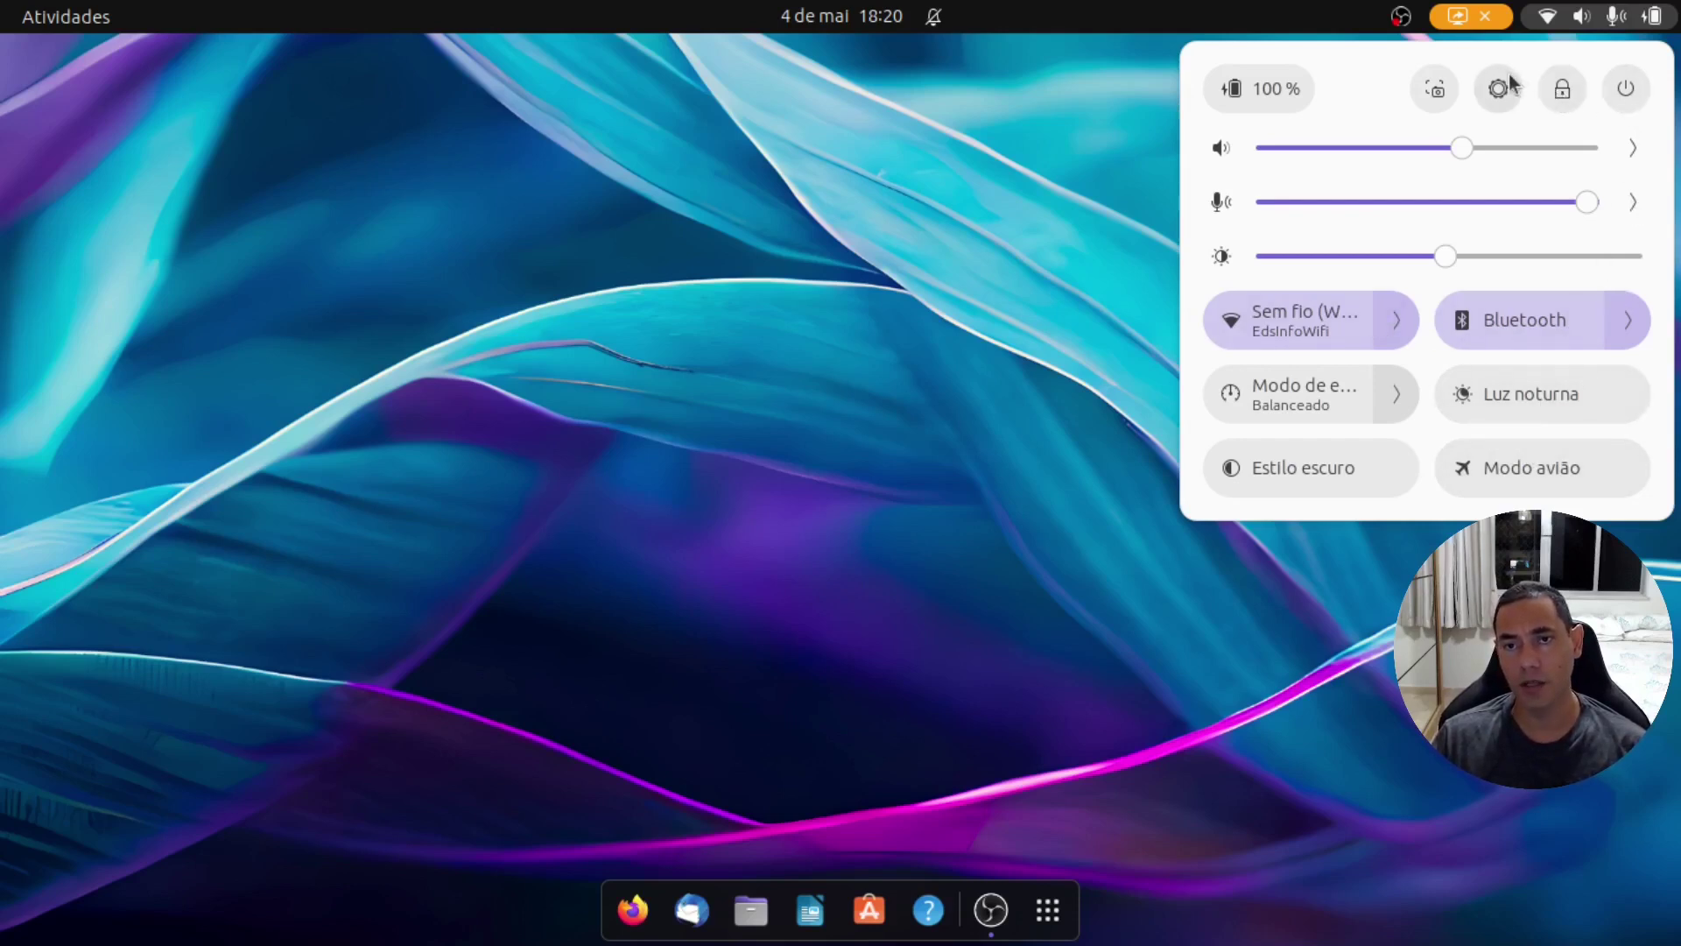
left_click(975, 702)
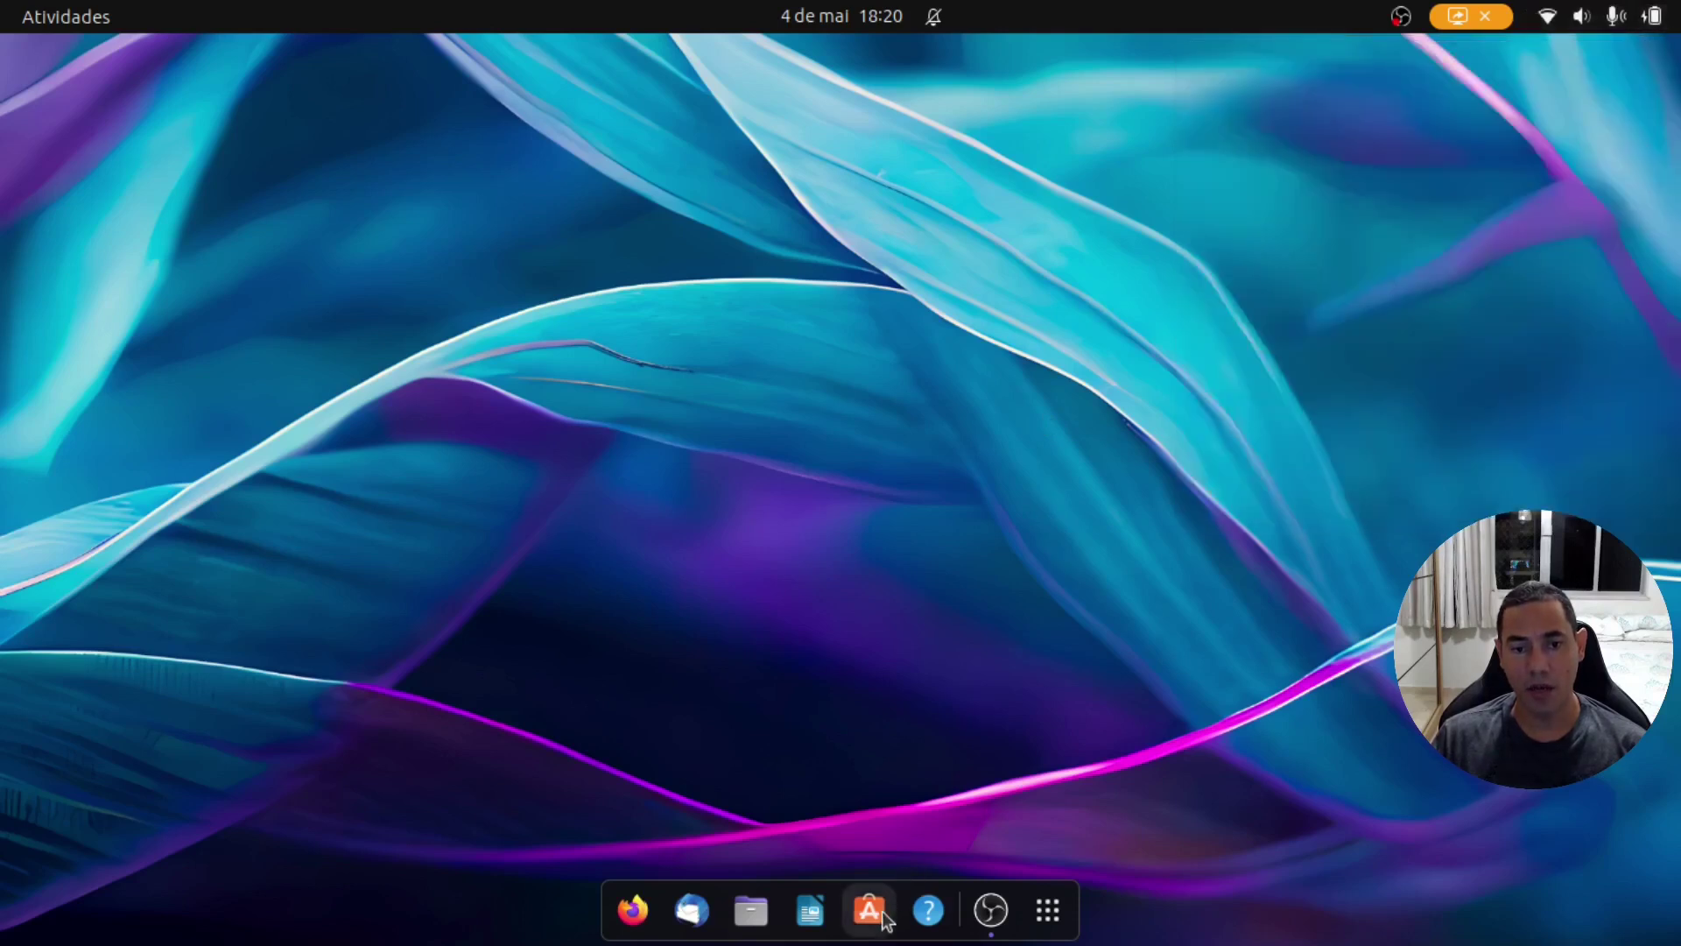
Step: Launch Ubuntu Software and browse its Explorar page
left_click(878, 915)
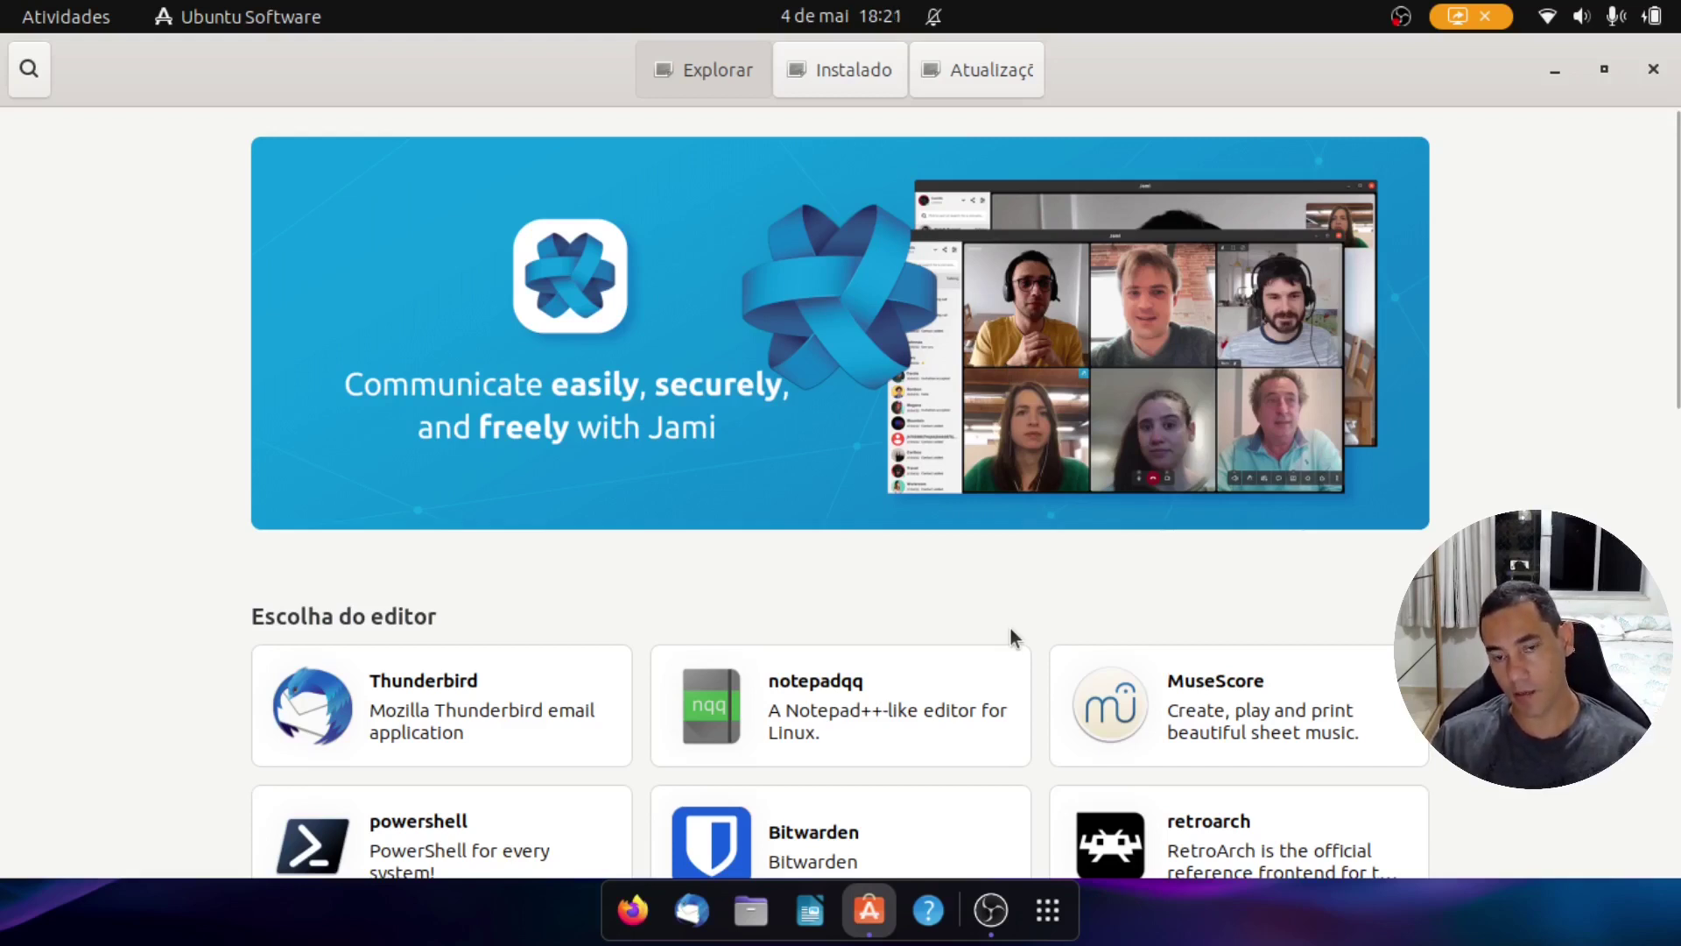
scroll(1011, 627, "down", 5)
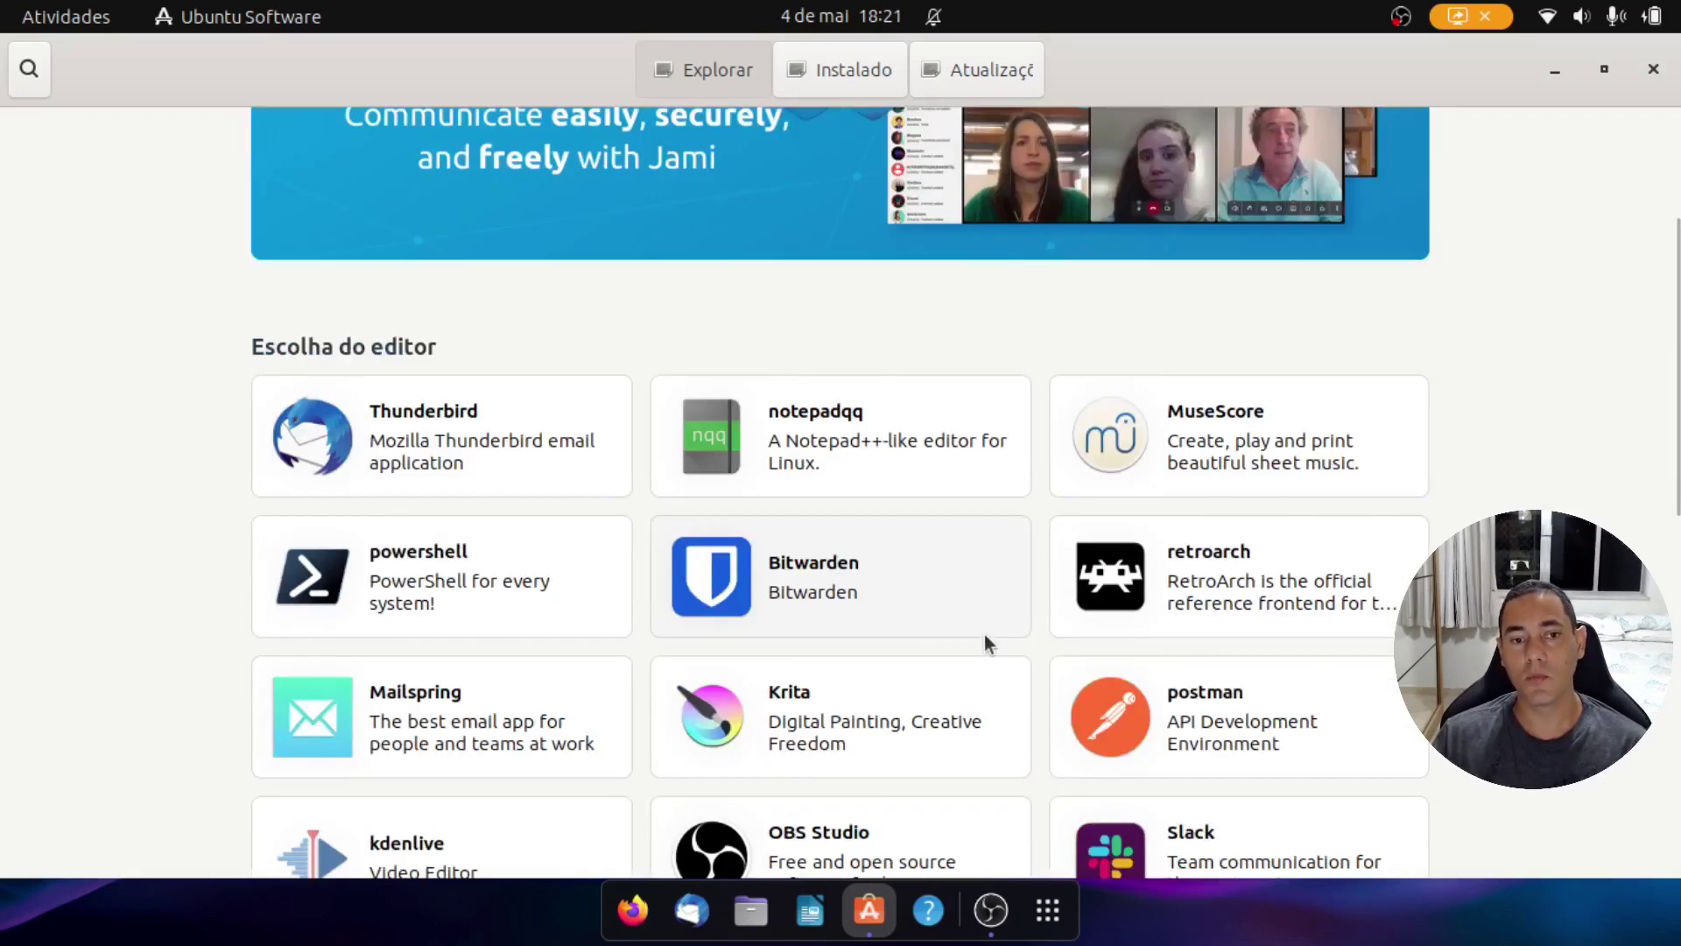
scroll(984, 634, "down", 3)
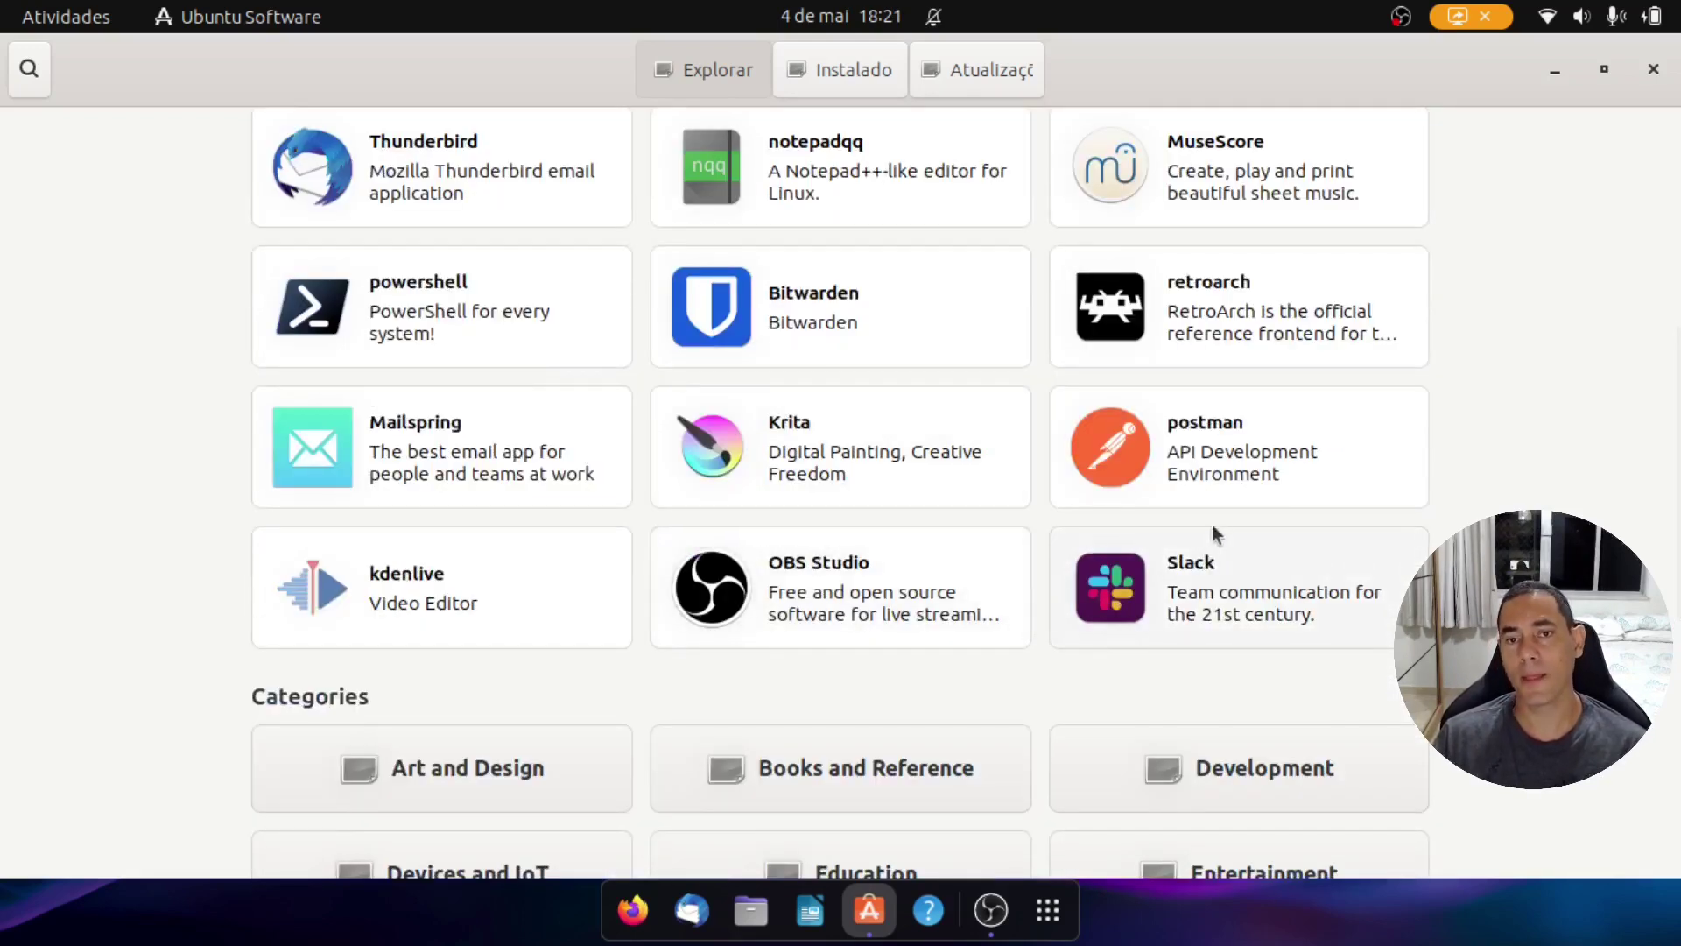
scroll(1215, 526, "down", 9)
scroll(1216, 532, "up", 12)
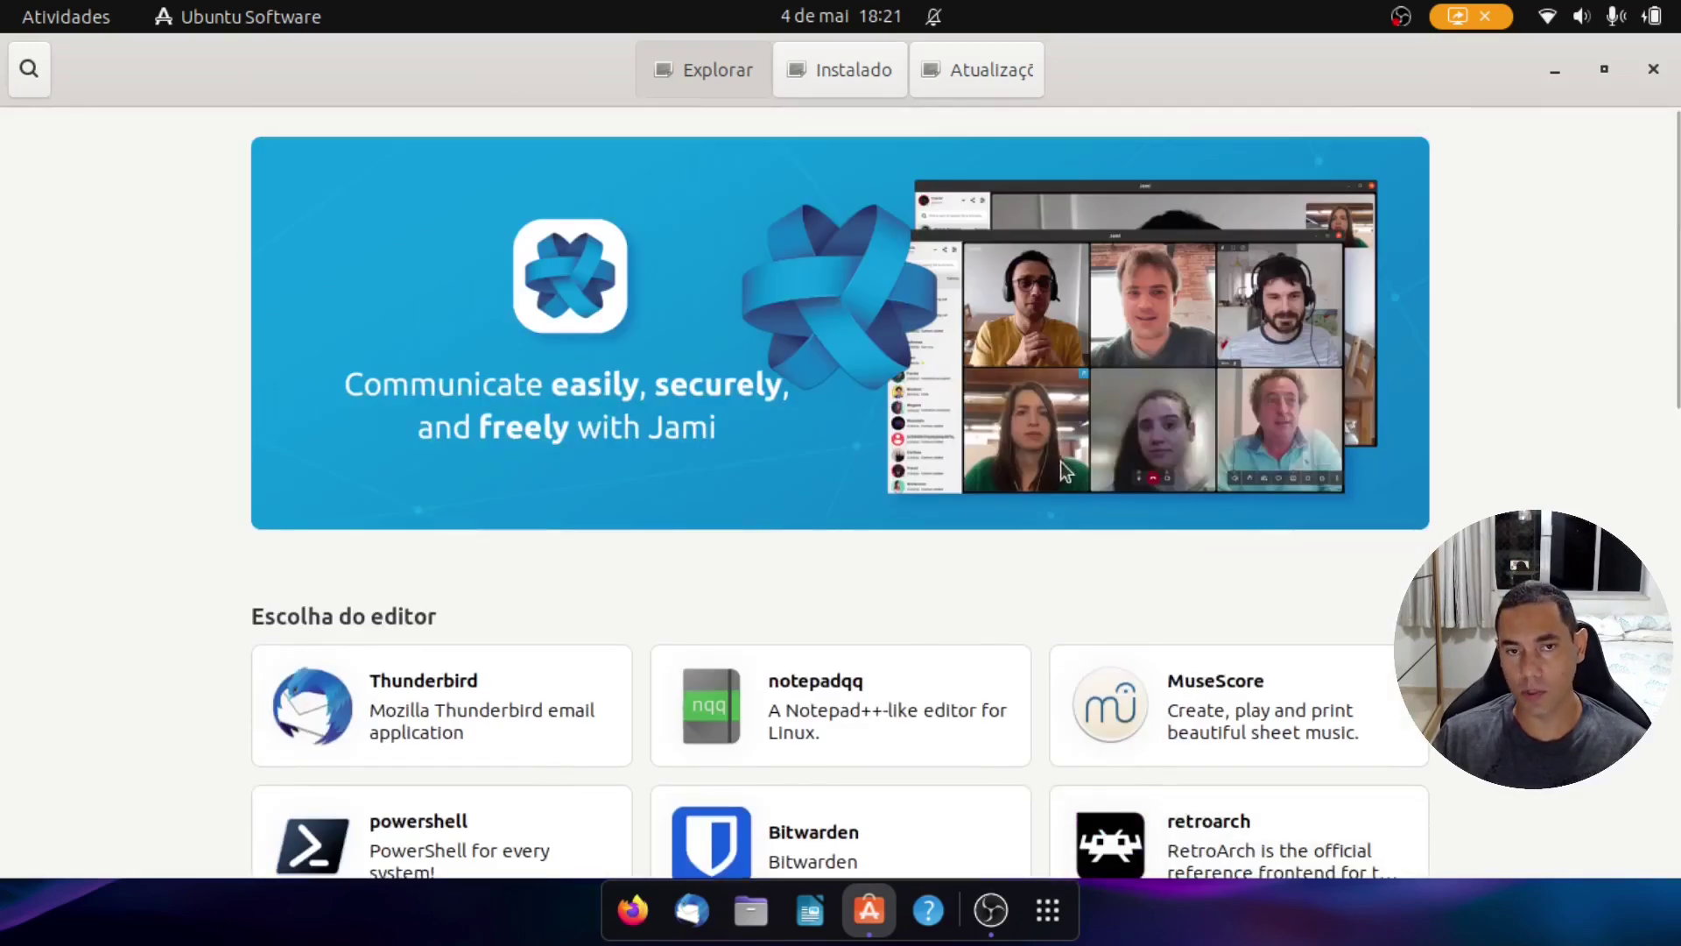
Step: Search the store with the query trimmed to 'vs', which finds no apps
left_click(29, 70)
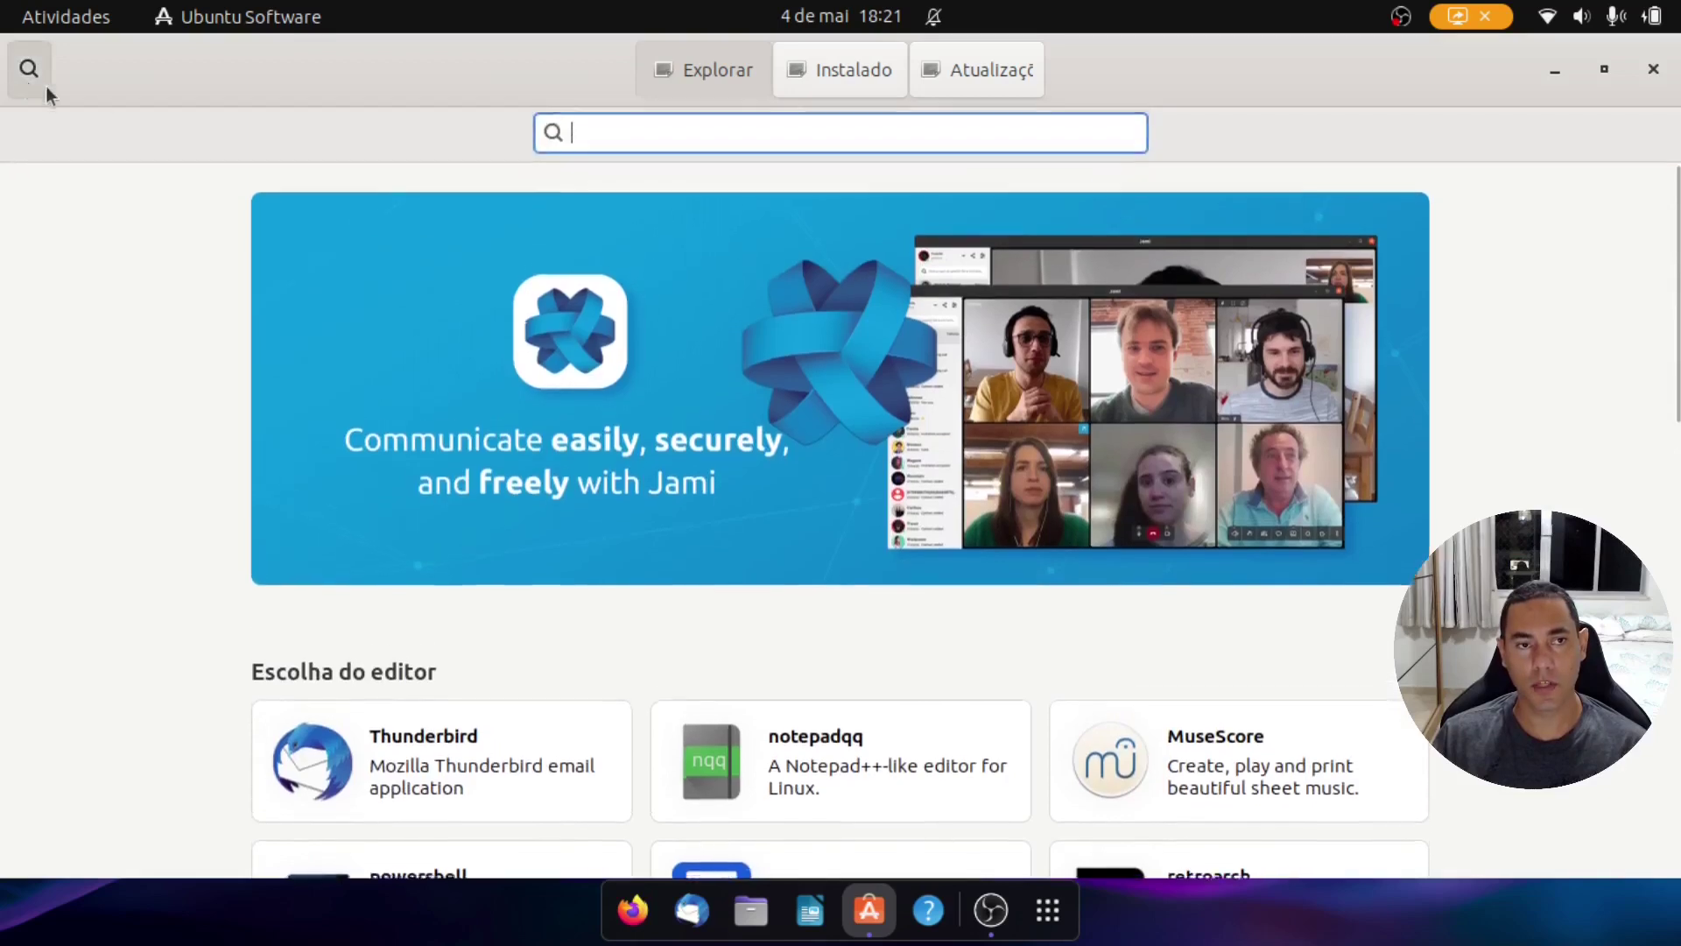
type("vsconde")
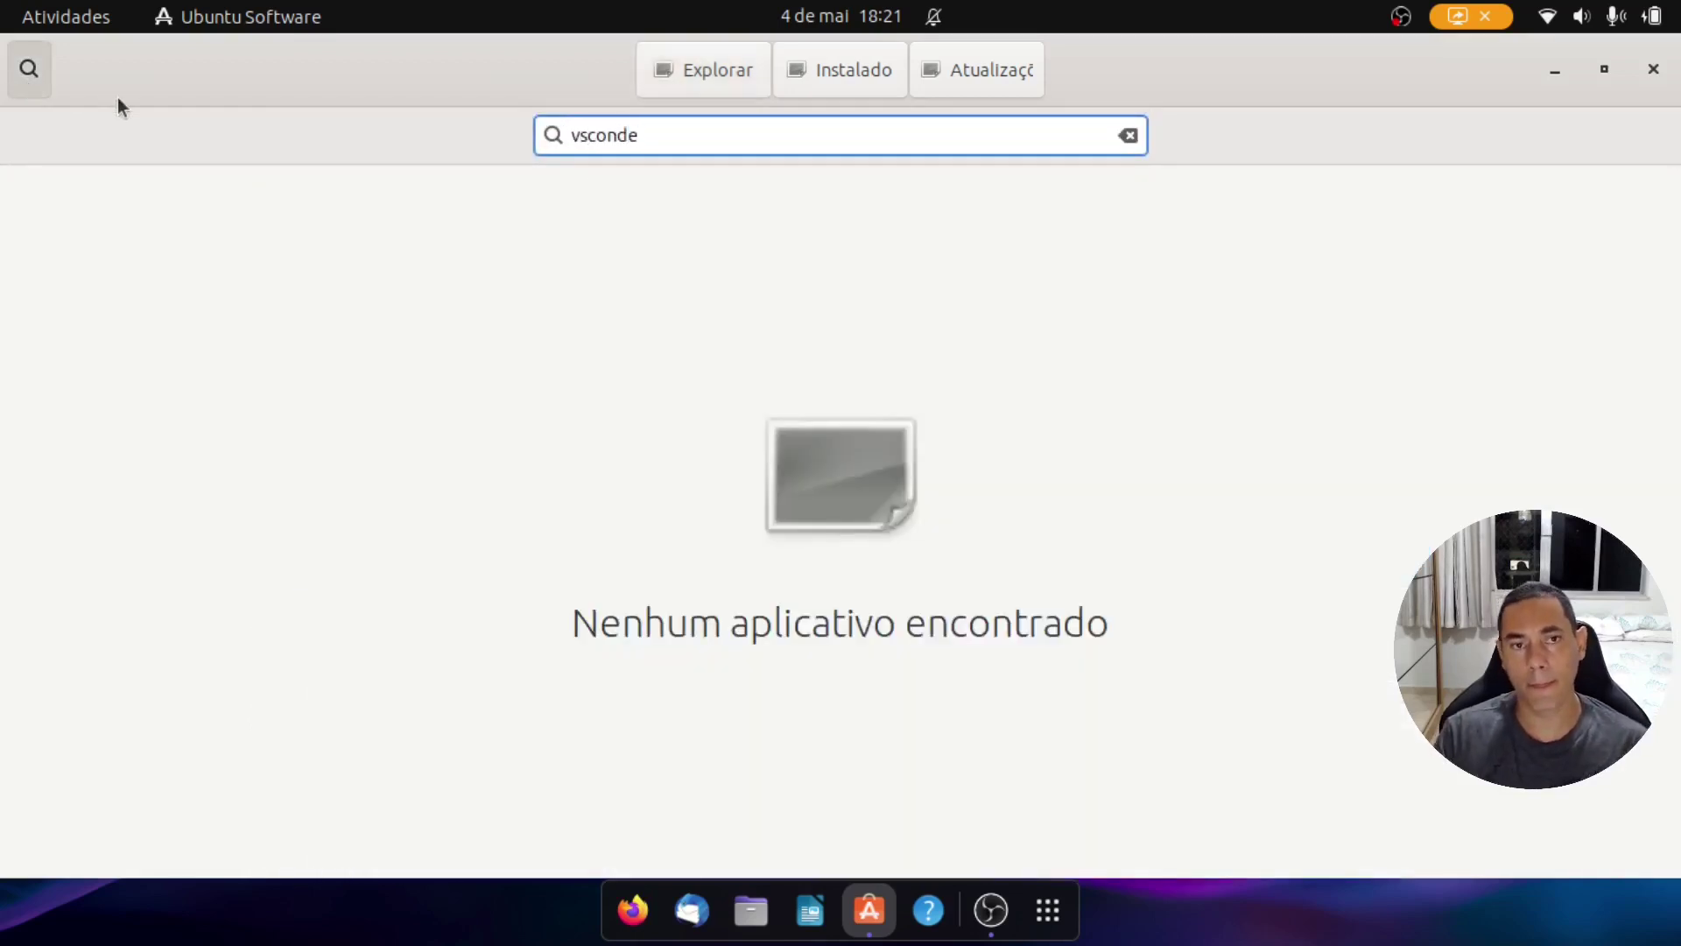
key("BackSpace")
key("BackSpace")
key("BackSpace")
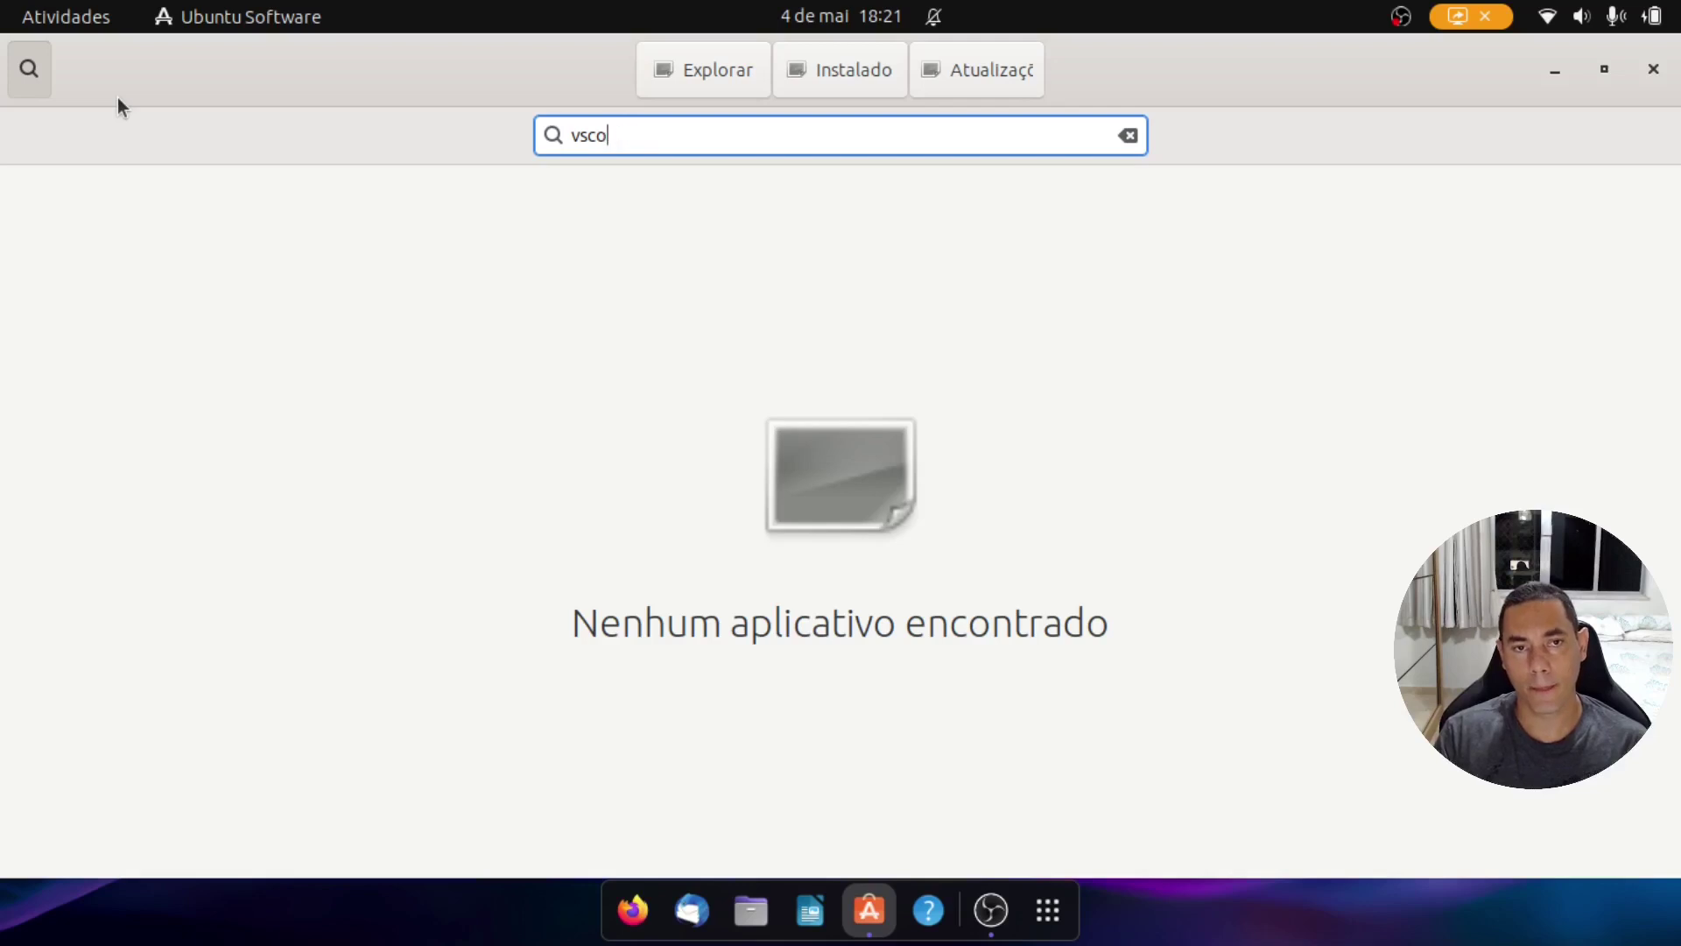
key("BackSpace")
key("BackSpace")
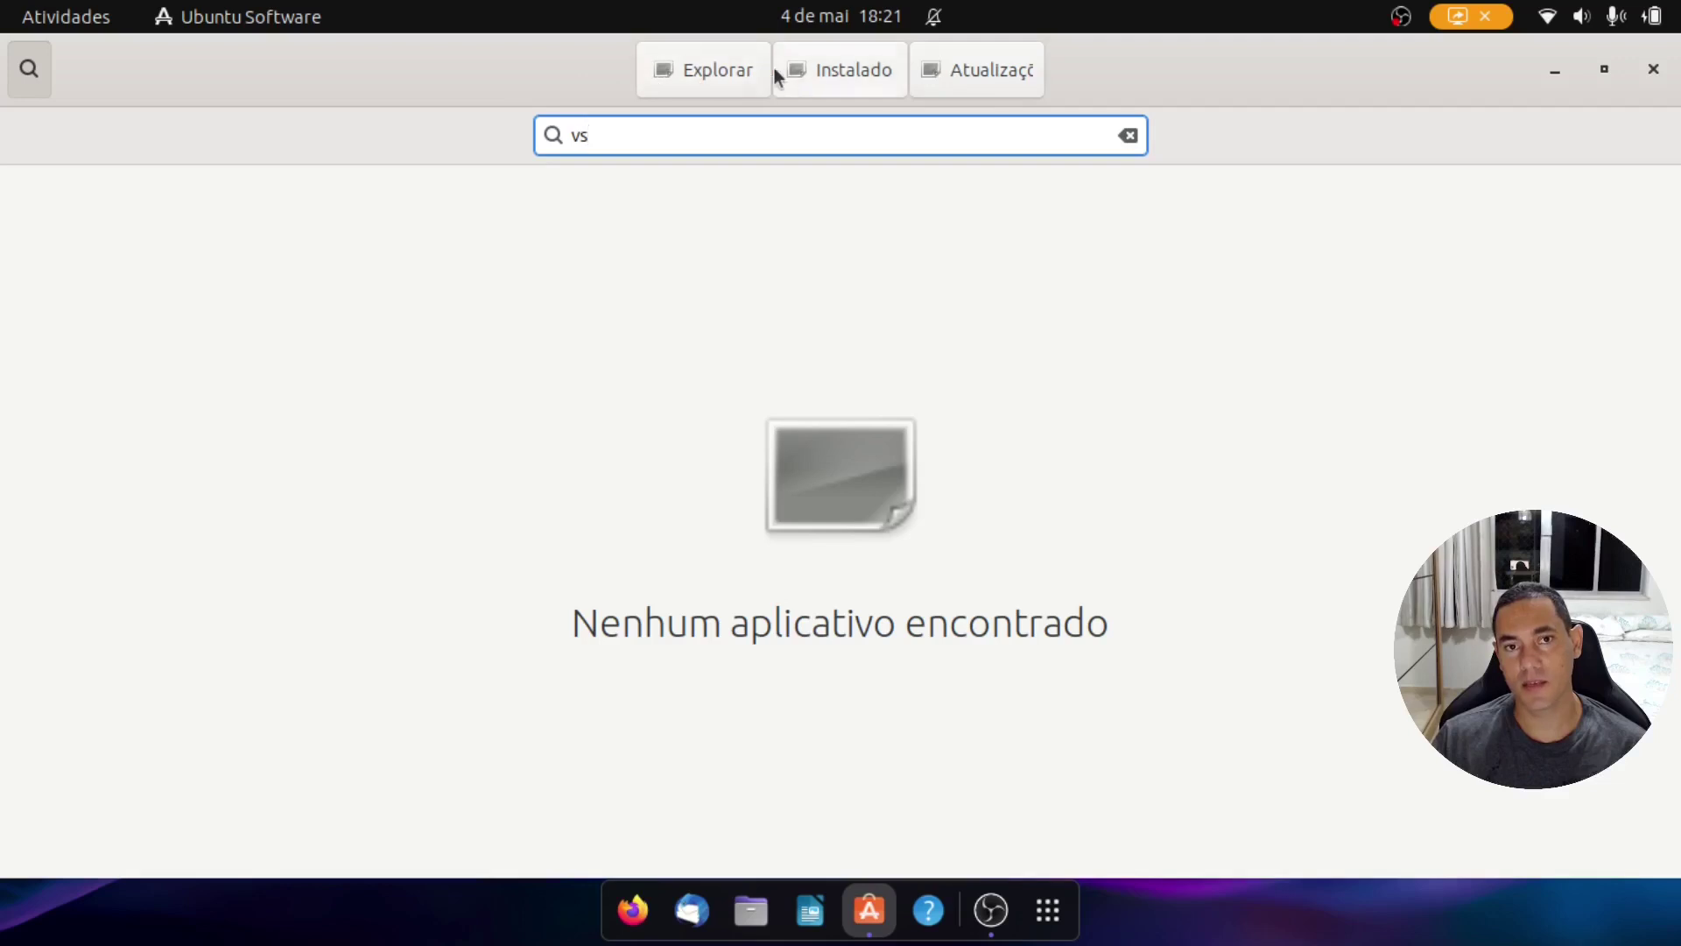
Step: Scroll Explorar down to the categories, view Development, then close Ubuntu Software
left_click(744, 68)
scroll(847, 485, "down", 2)
scroll(848, 485, "down", 5)
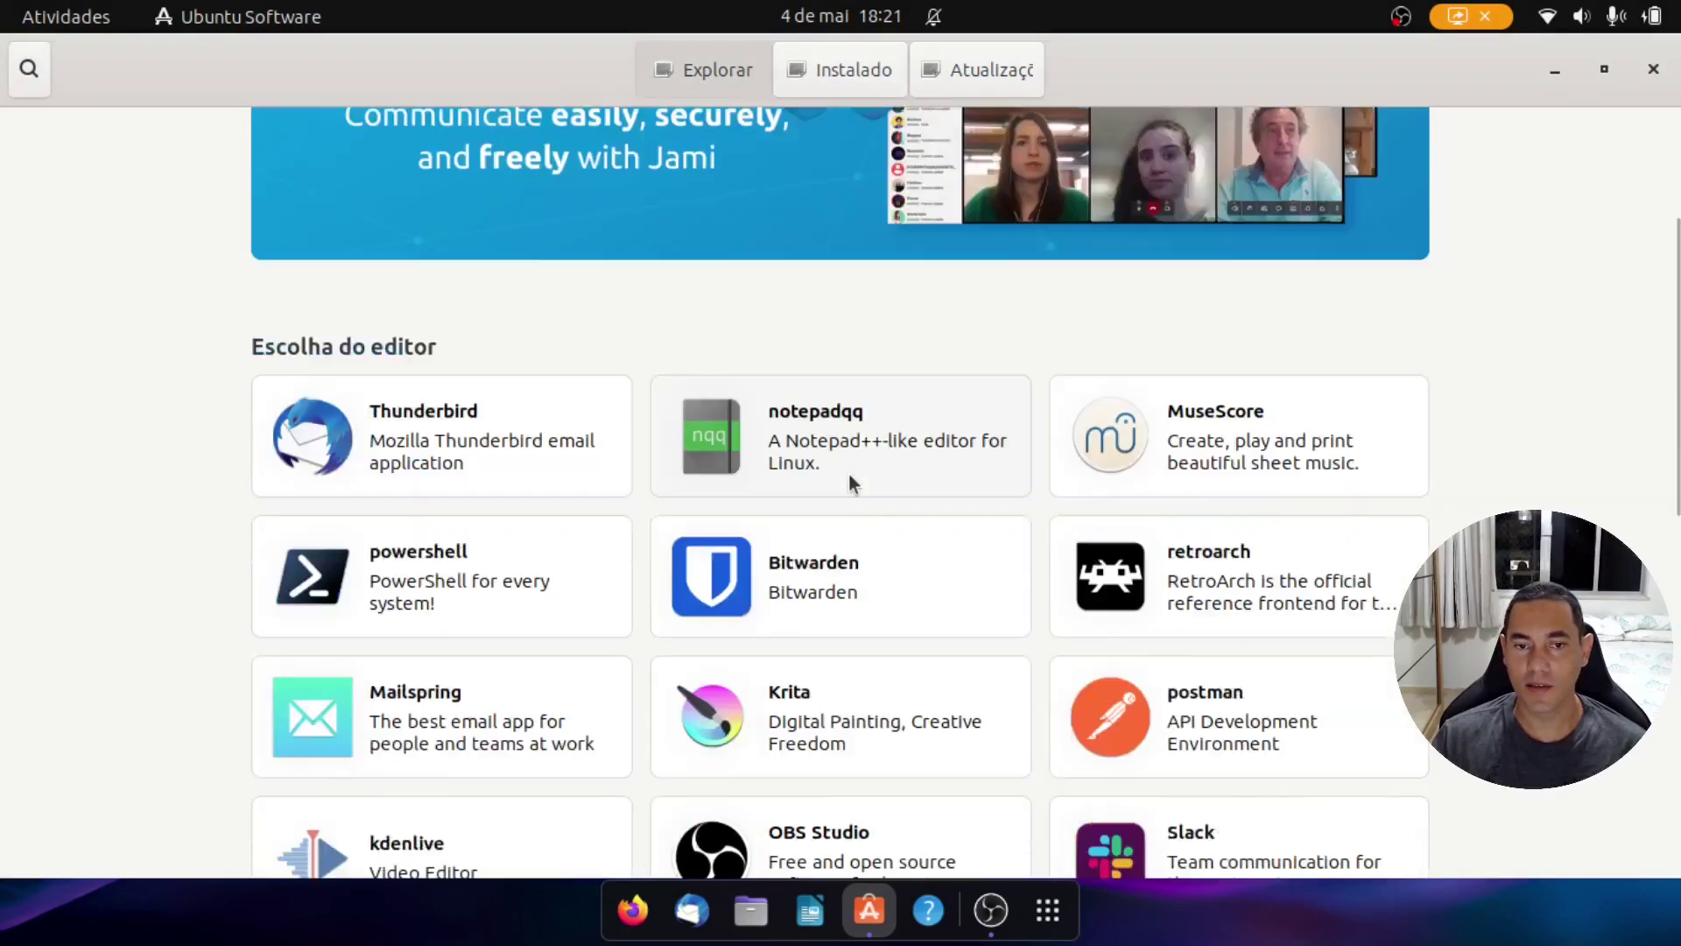
scroll(848, 471, "down", 3)
scroll(848, 474, "down", 2)
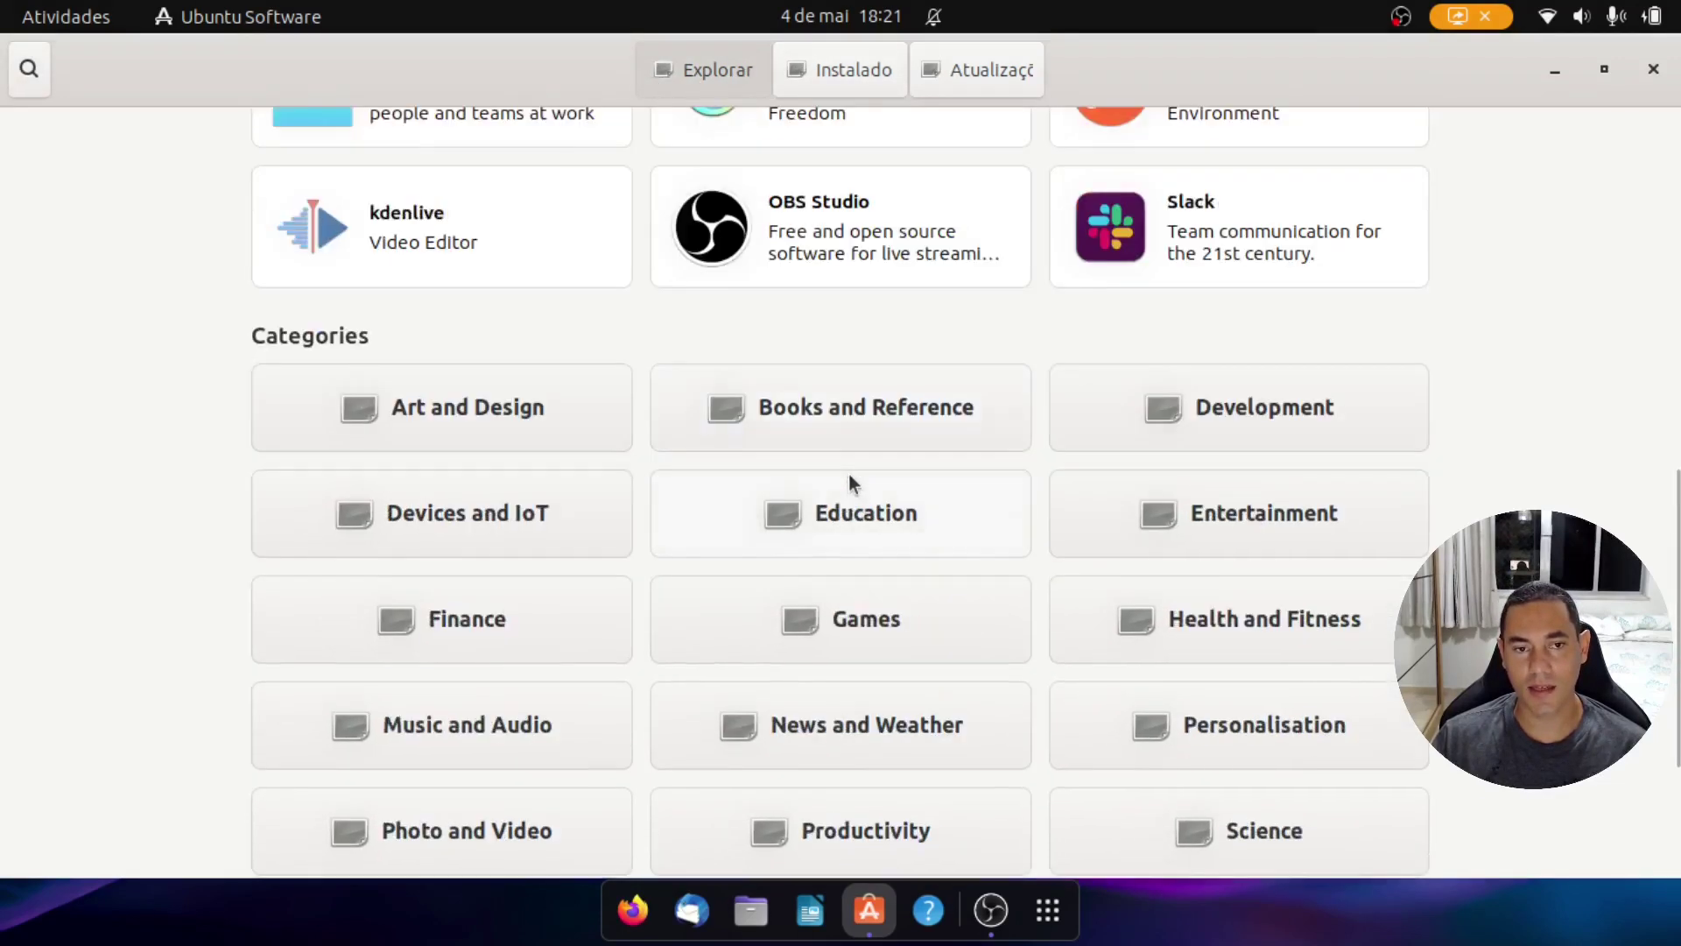
scroll(628, 643, "down", 2)
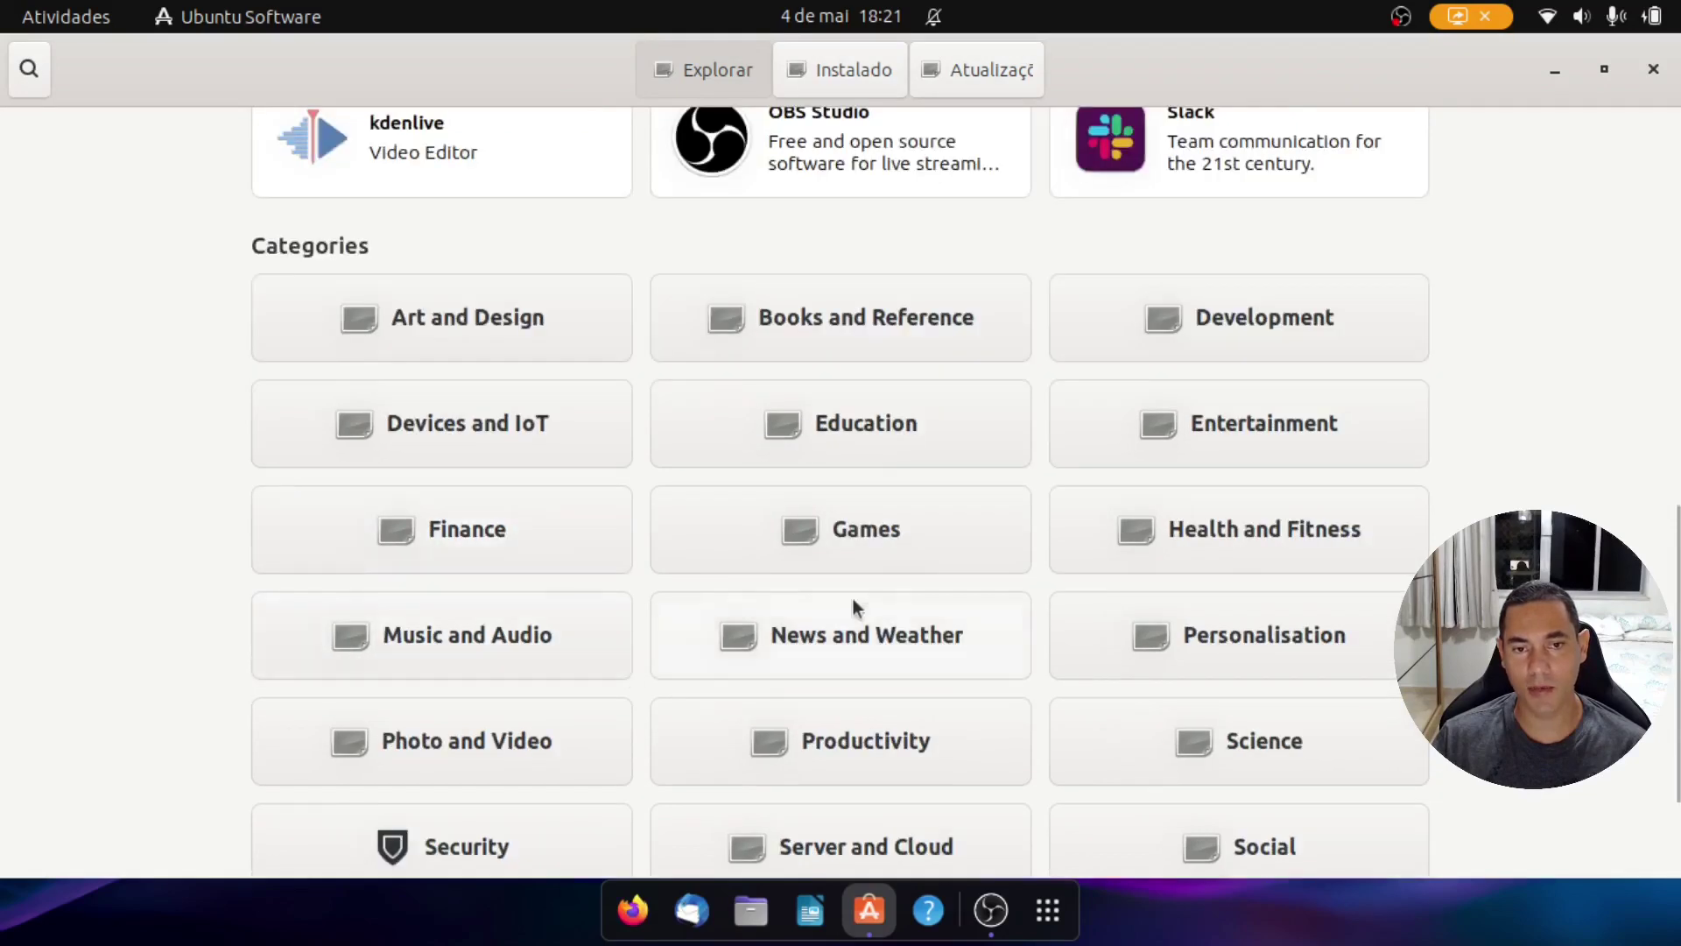
left_click(1228, 340)
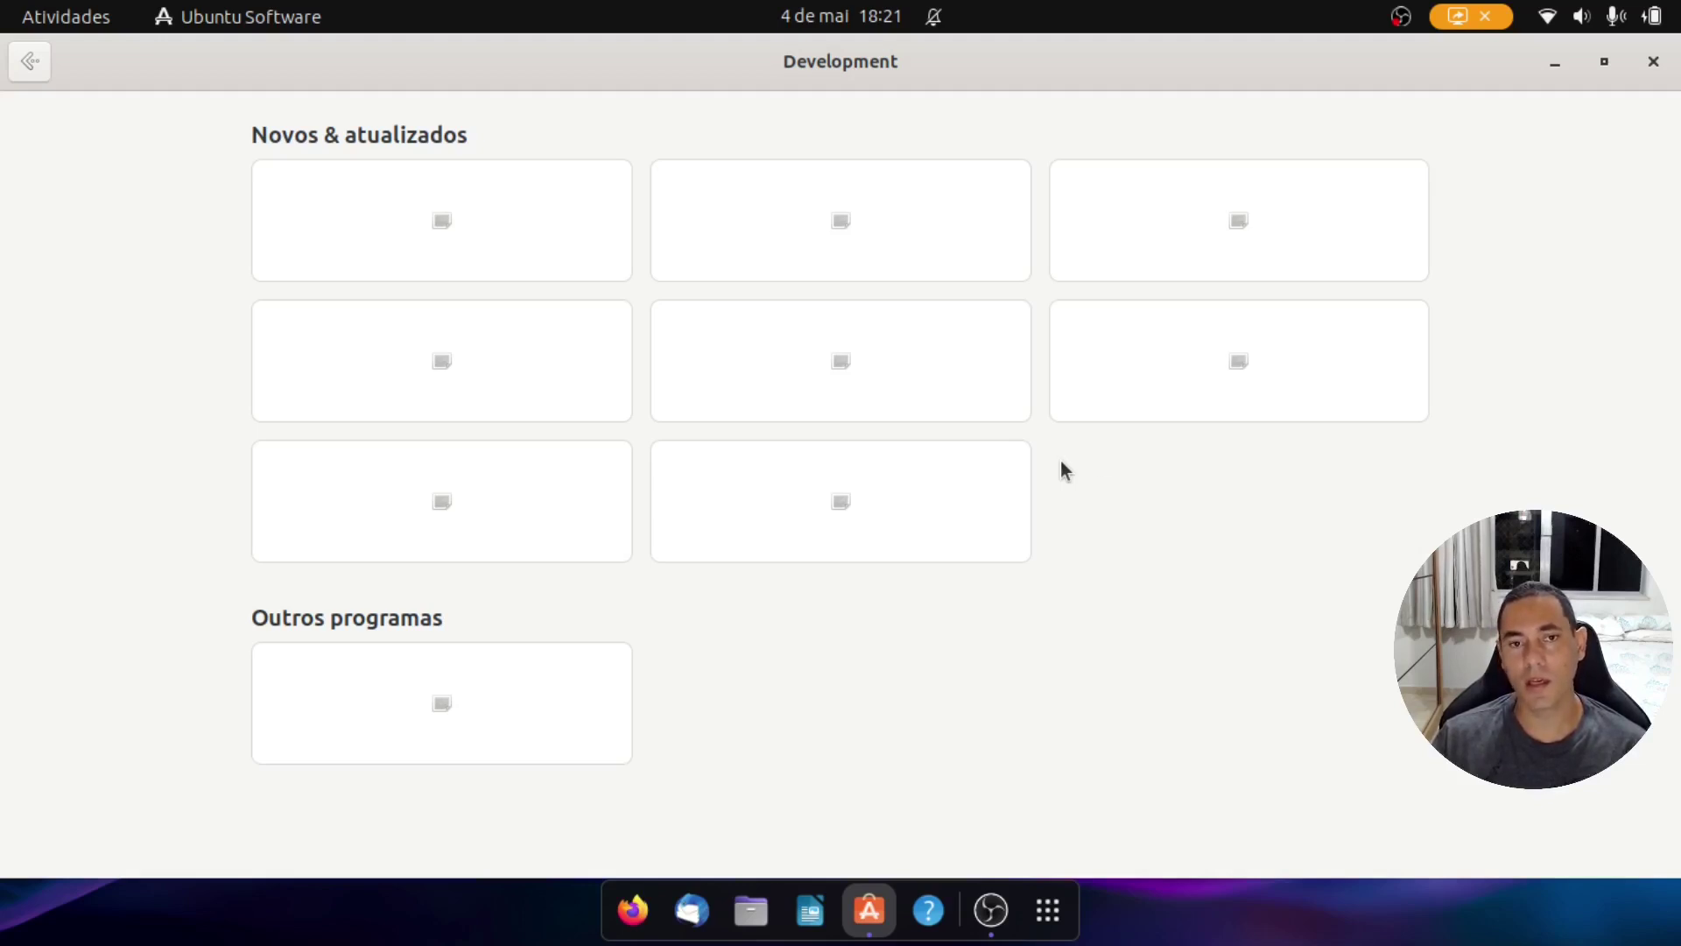
left_click(1653, 62)
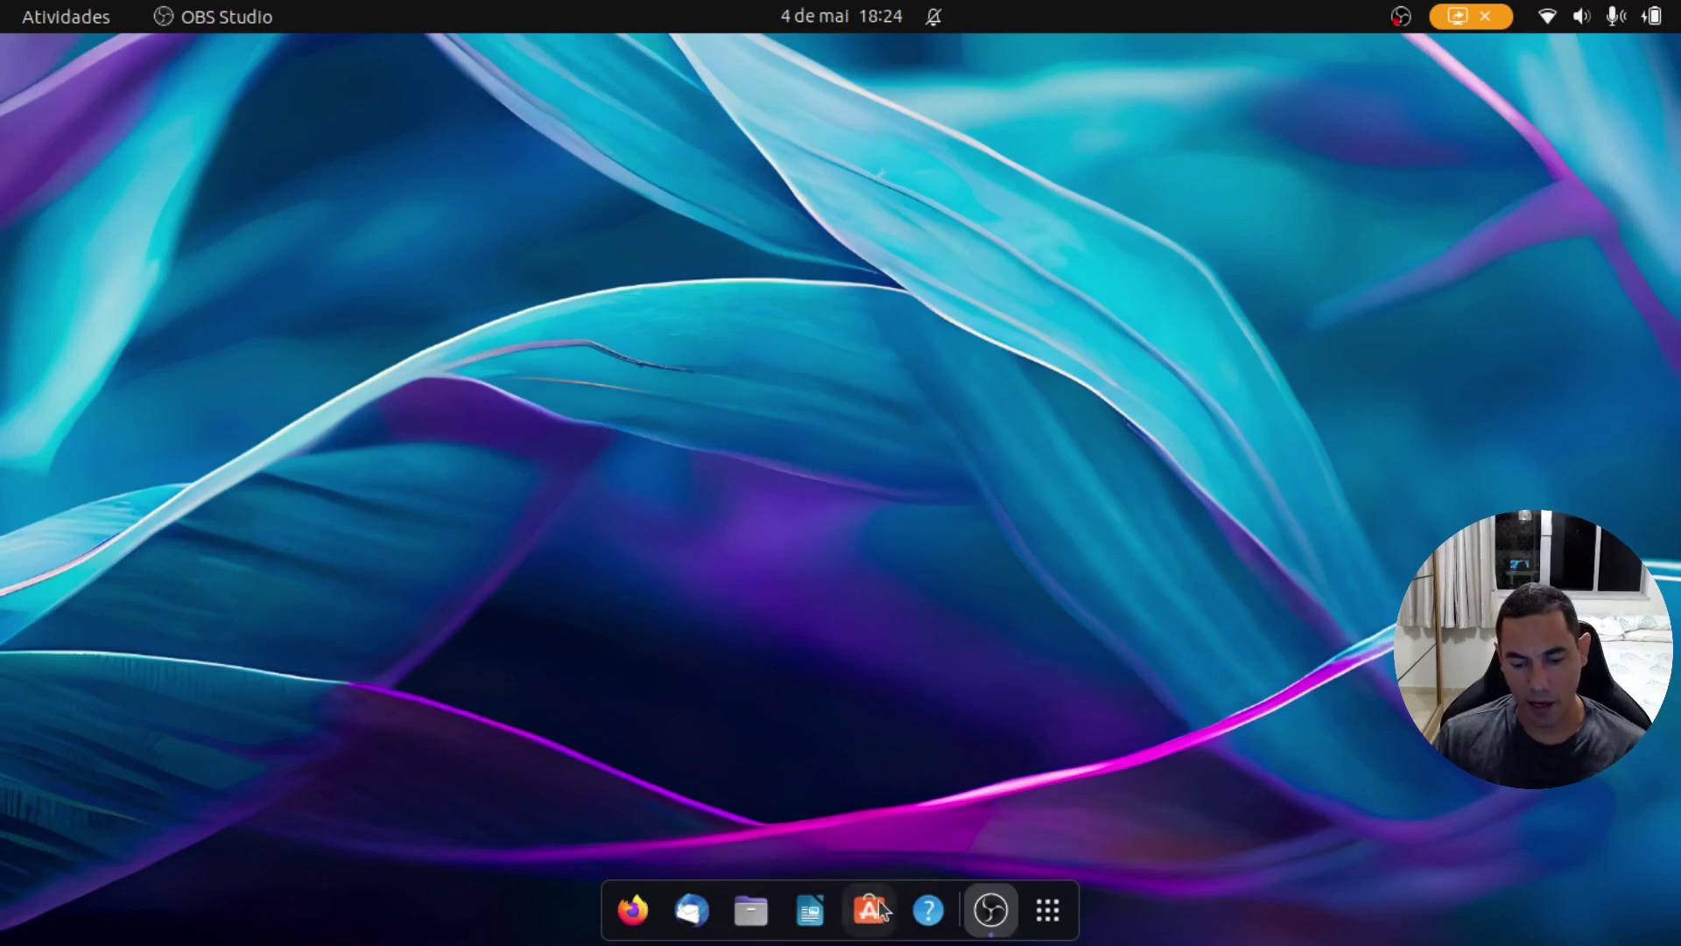
Step: Reopen Ubuntu Software, look over the updates and Instalado lists, then return to Explorar
left_click(870, 910)
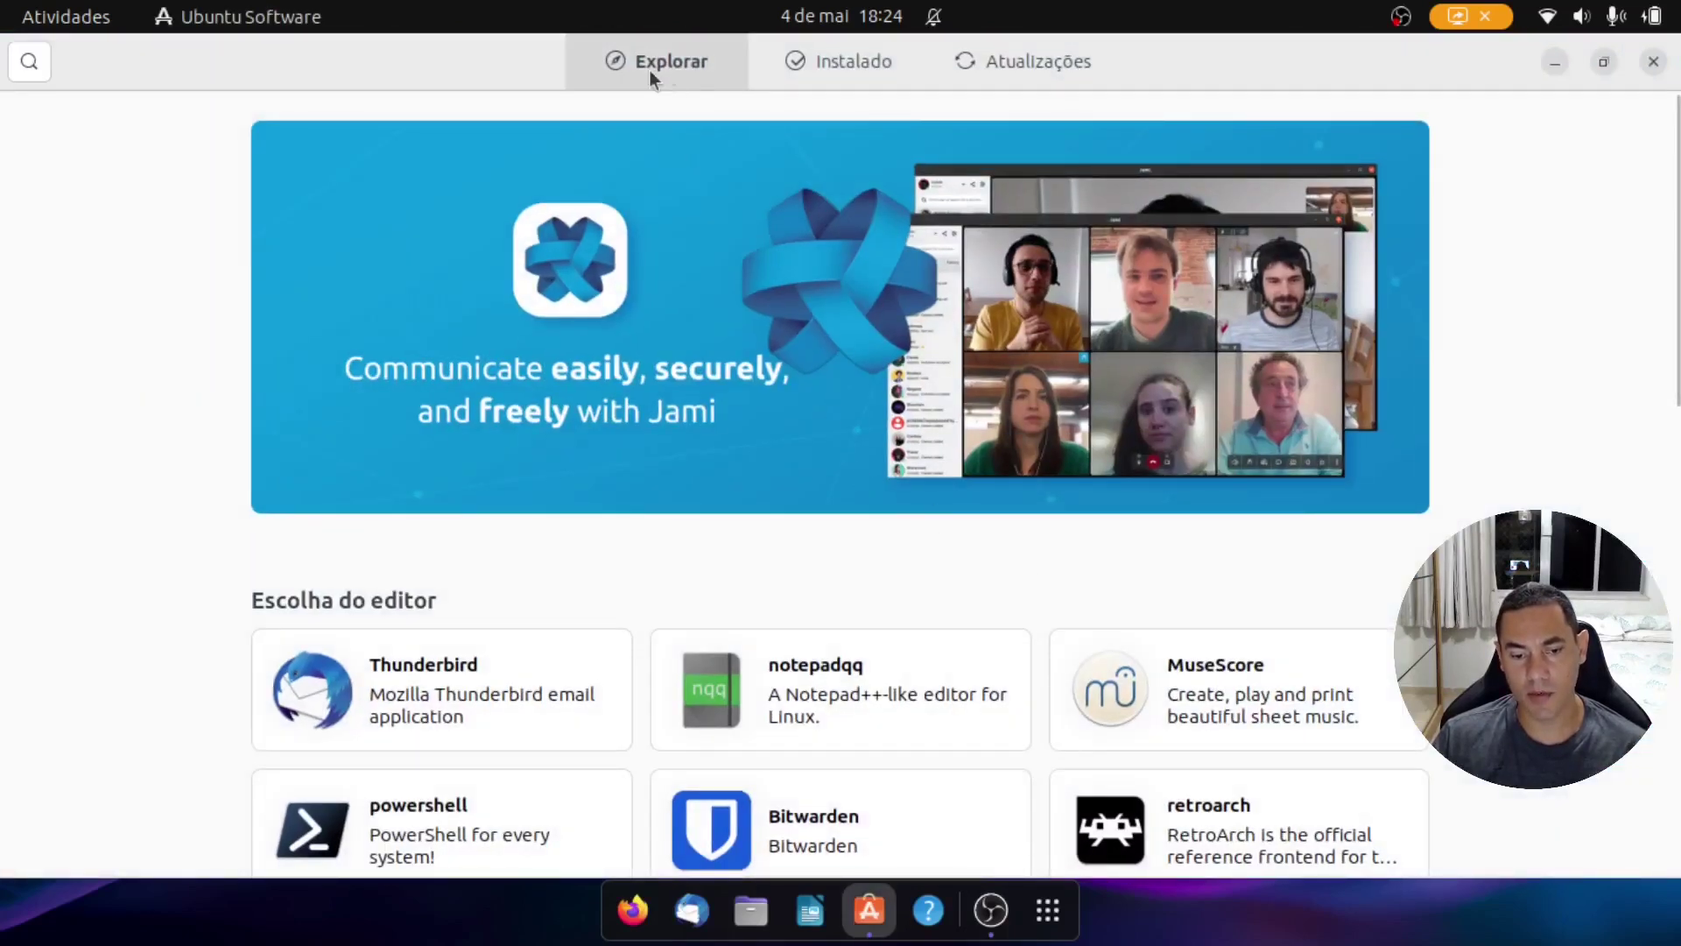
left_click(991, 52)
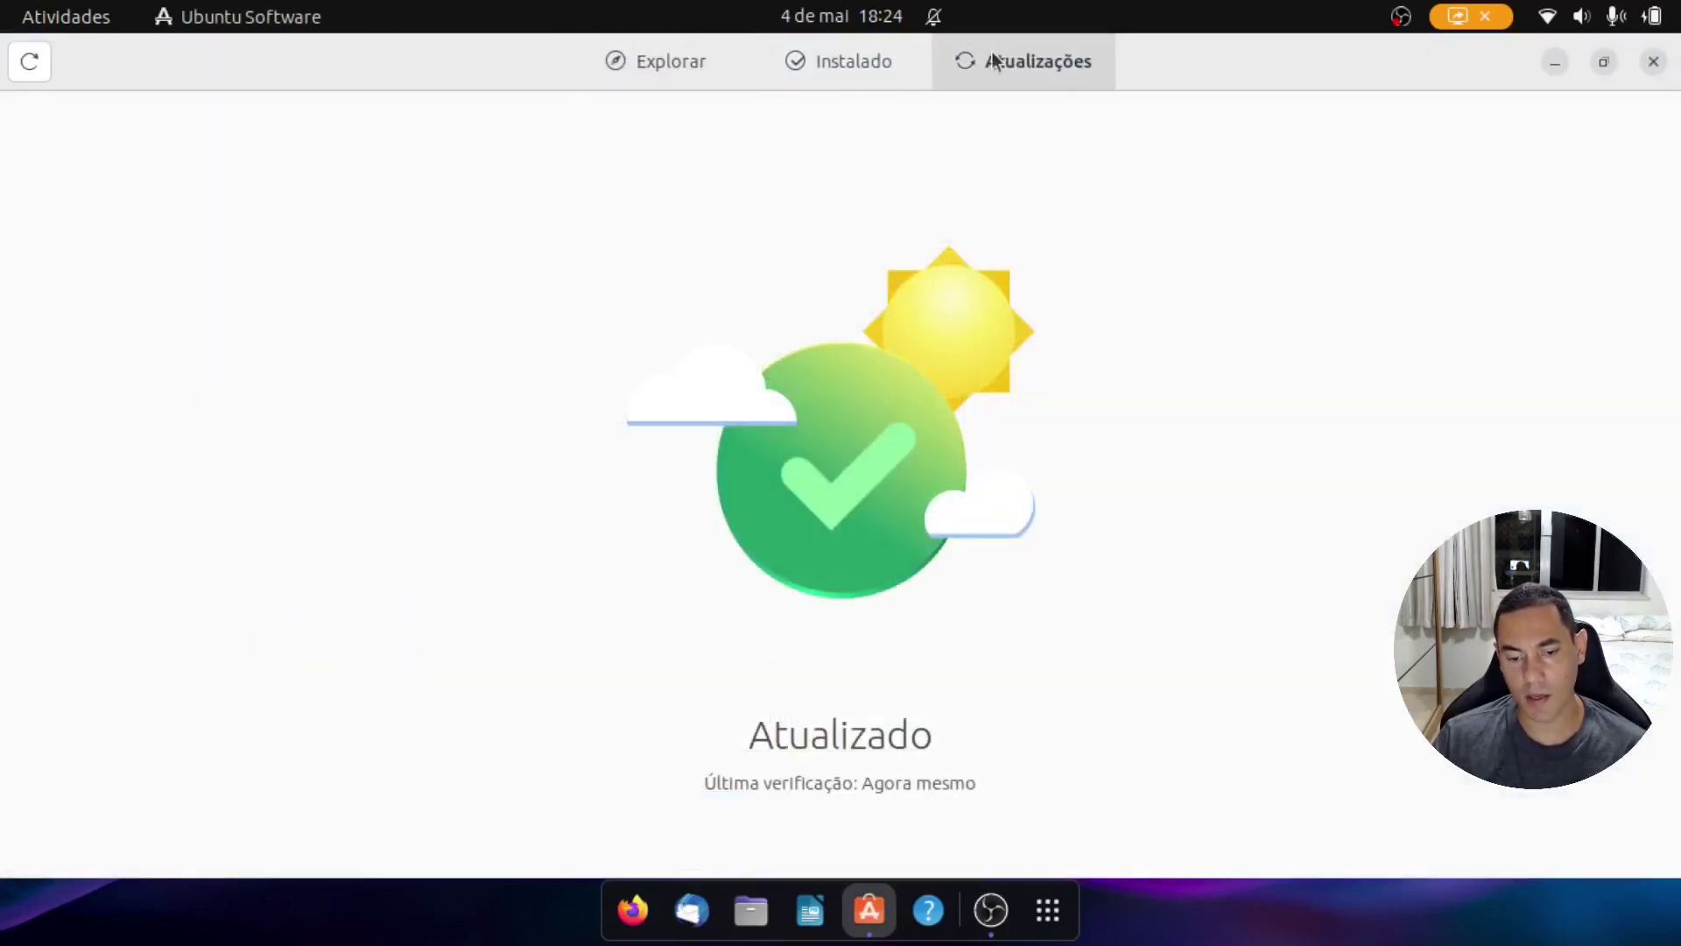
left_click(880, 58)
left_click(995, 72)
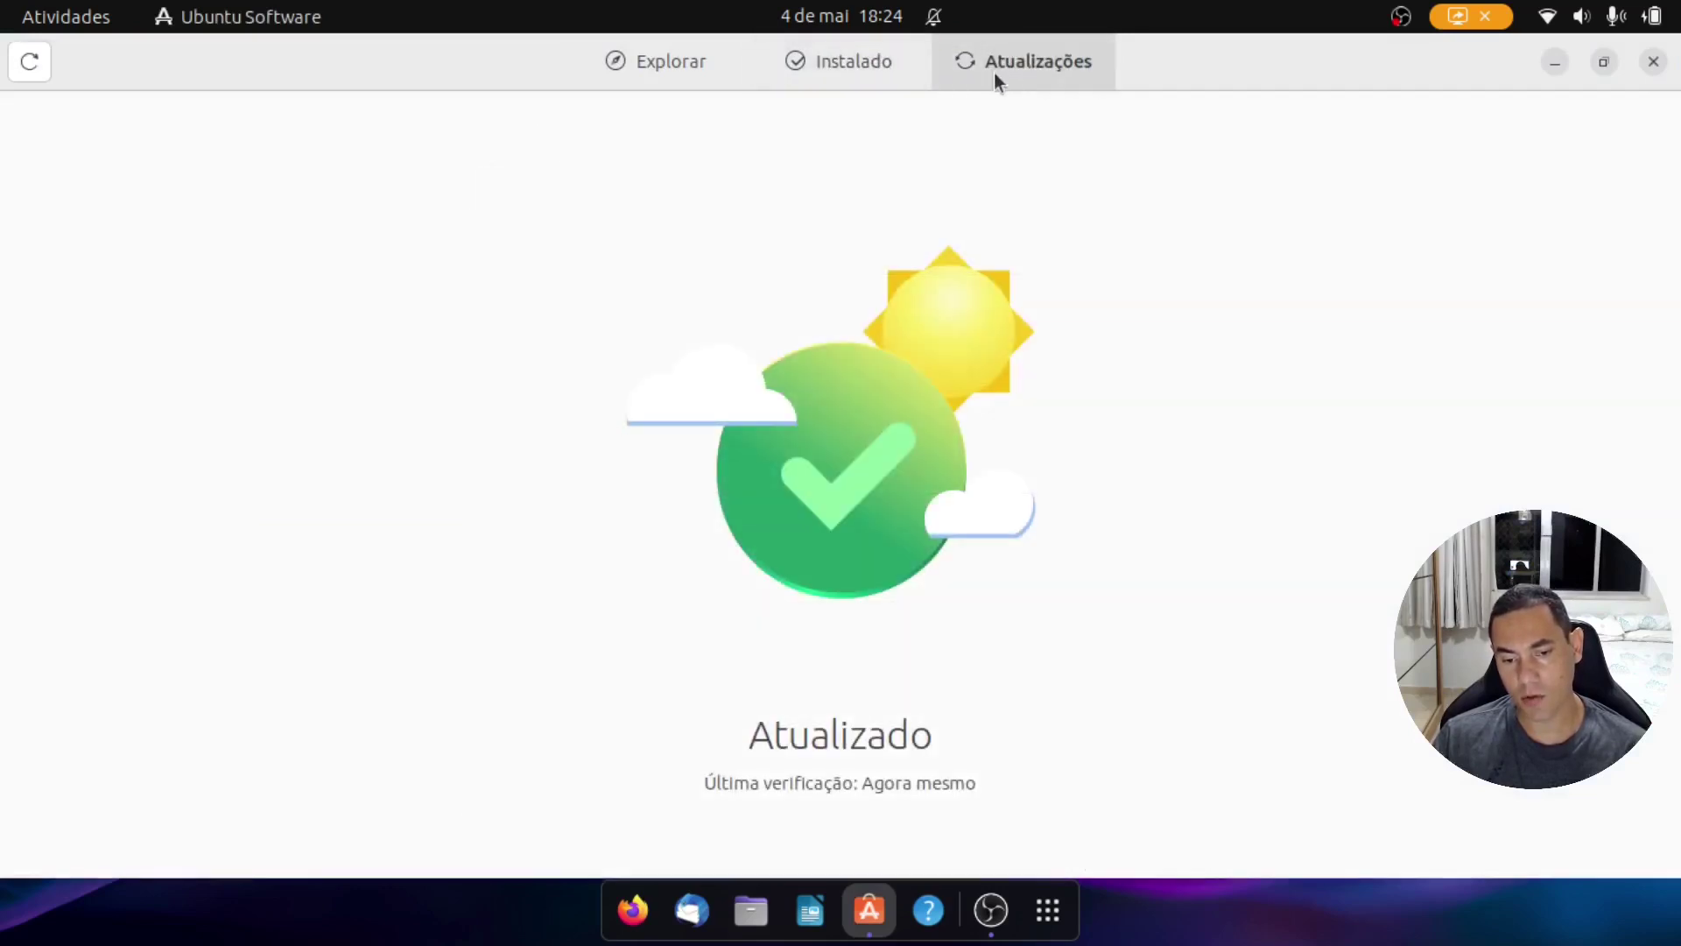
left_click(823, 70)
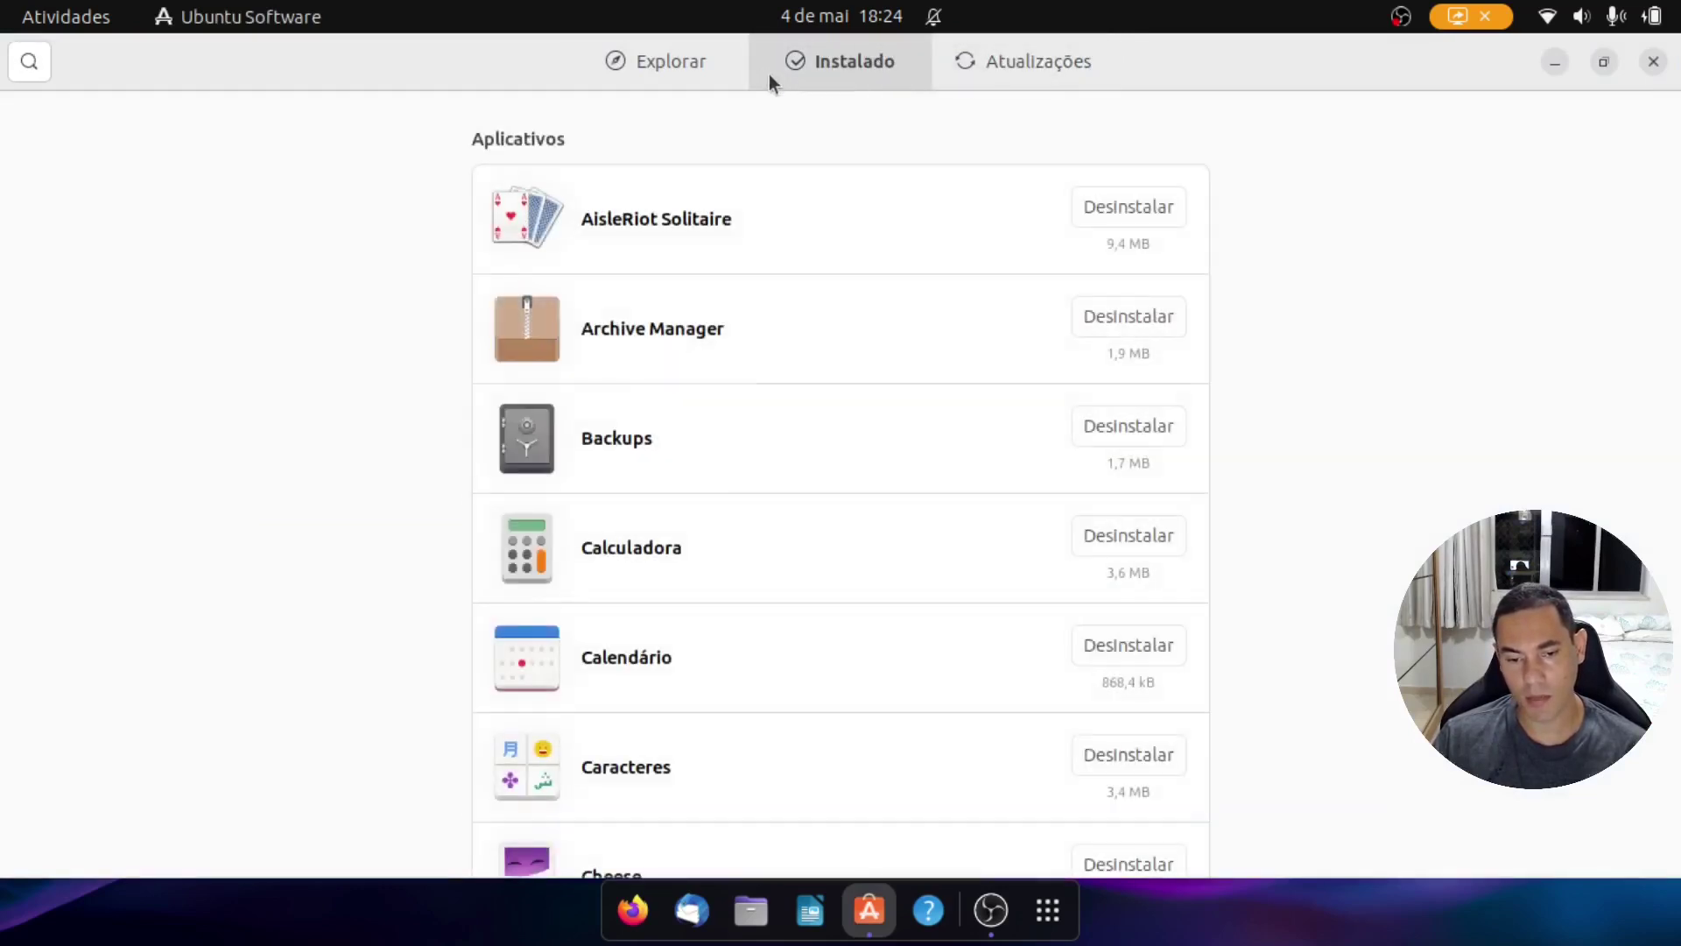
left_click(711, 66)
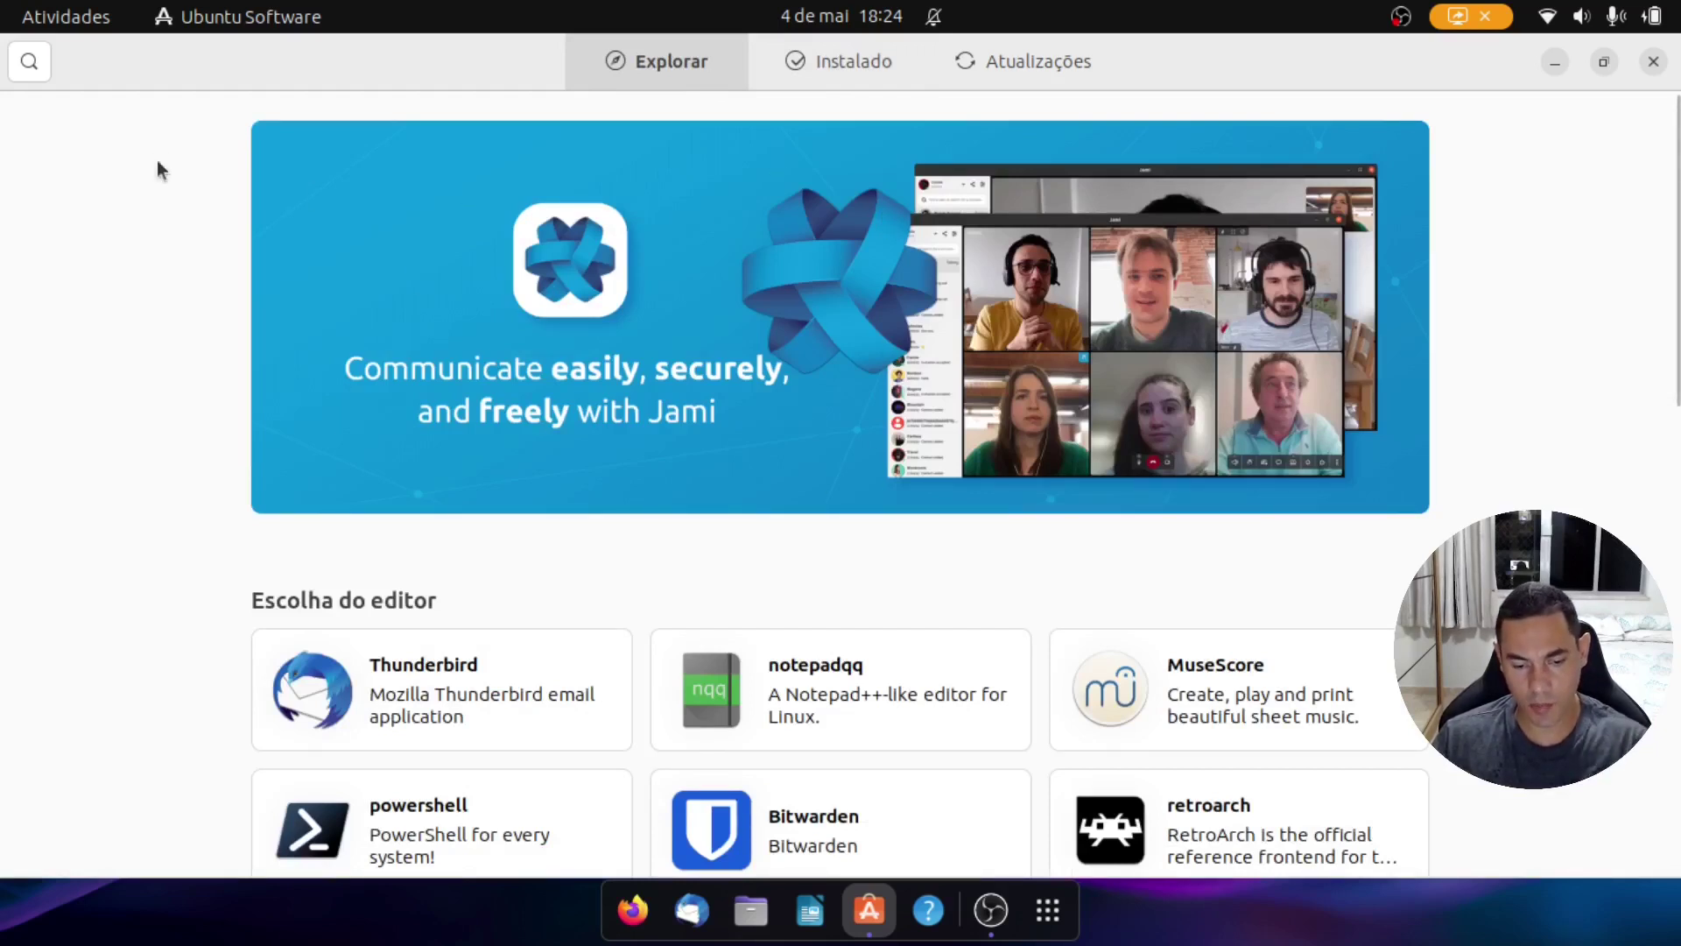
Step: Search 'vsc' and open the code (Visual Studio Code) details page
left_click(30, 63)
type("vsc")
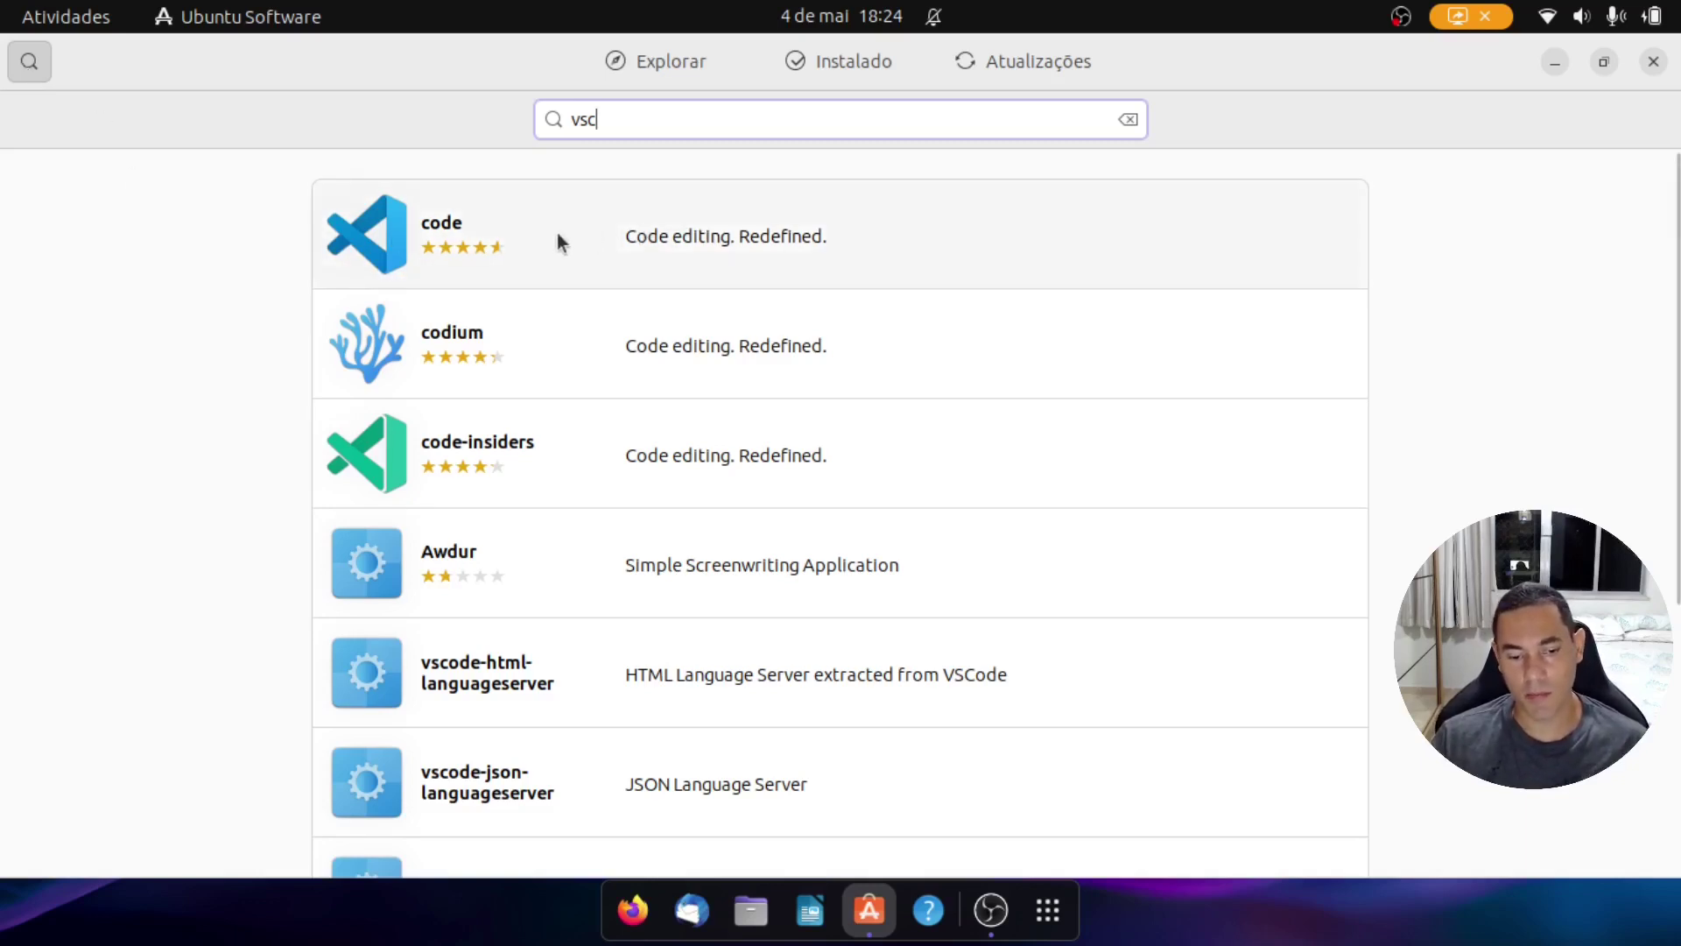
left_click(537, 248)
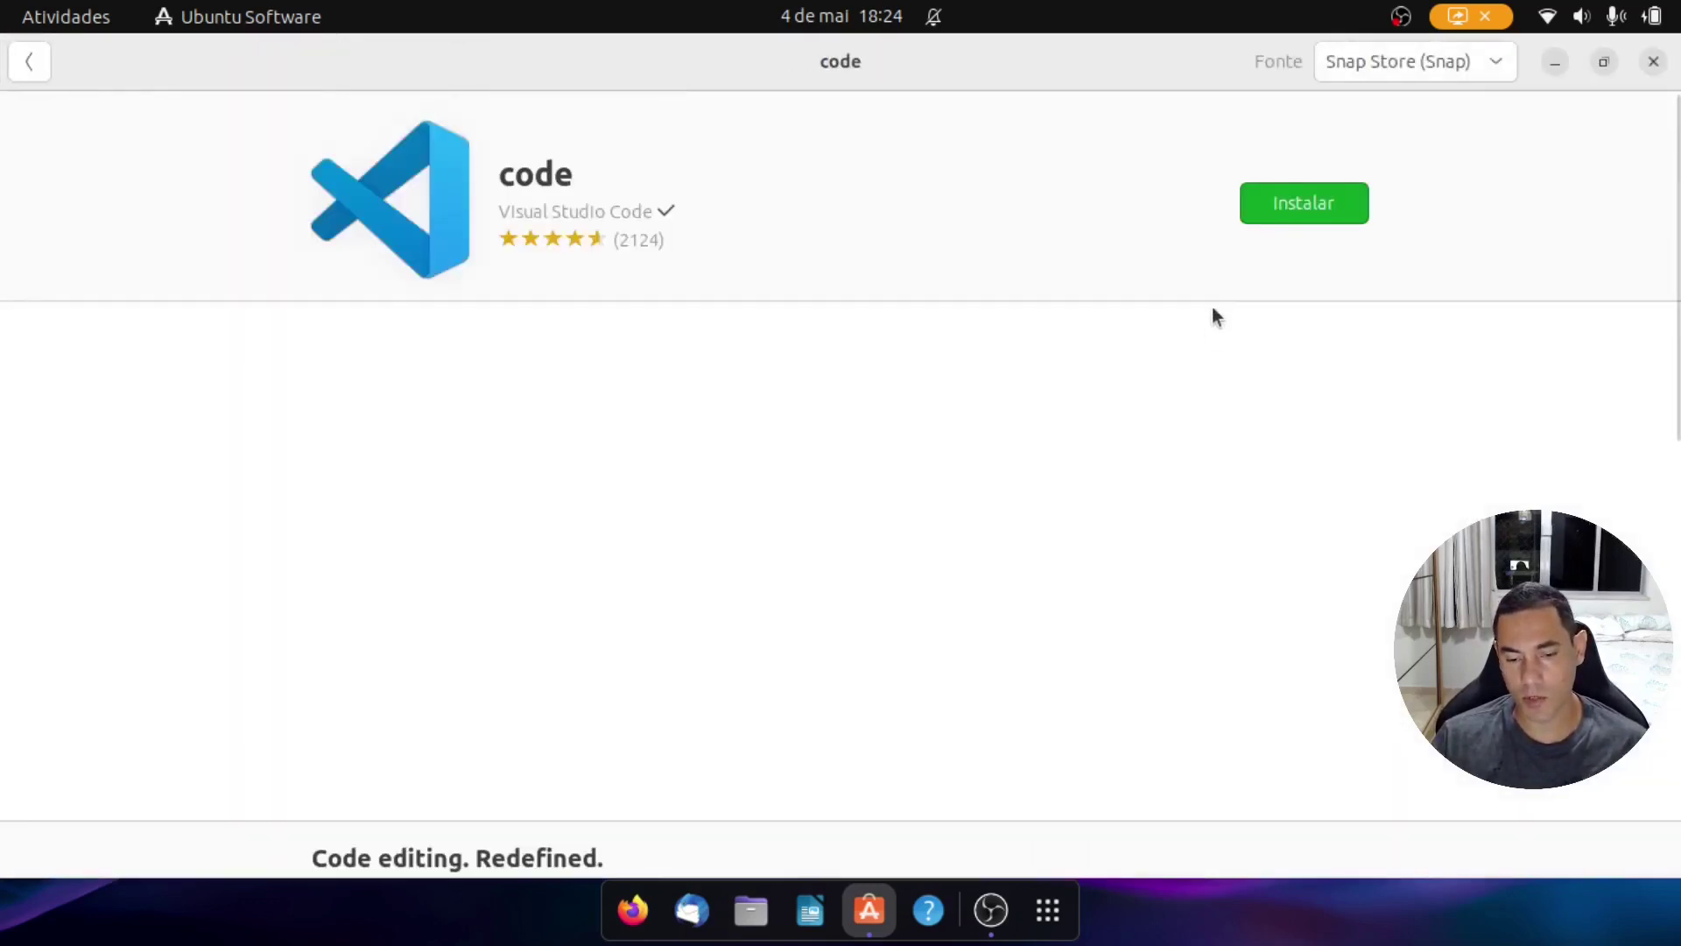
scroll(981, 442, "down", 10)
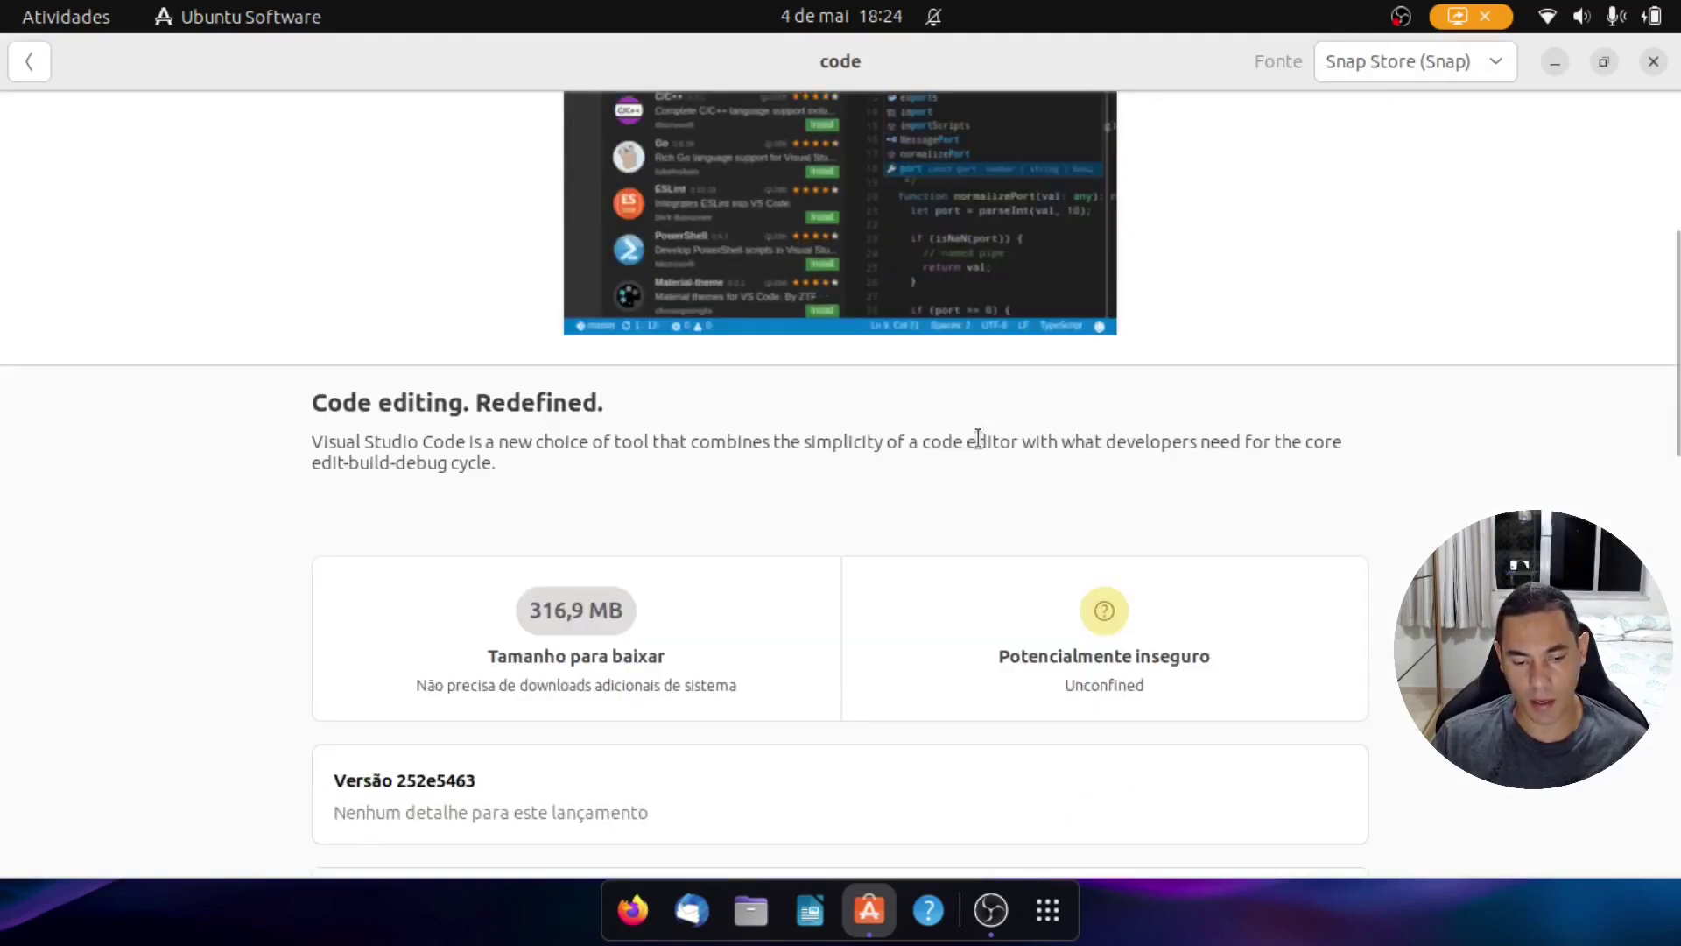
scroll(979, 437, "down", 4)
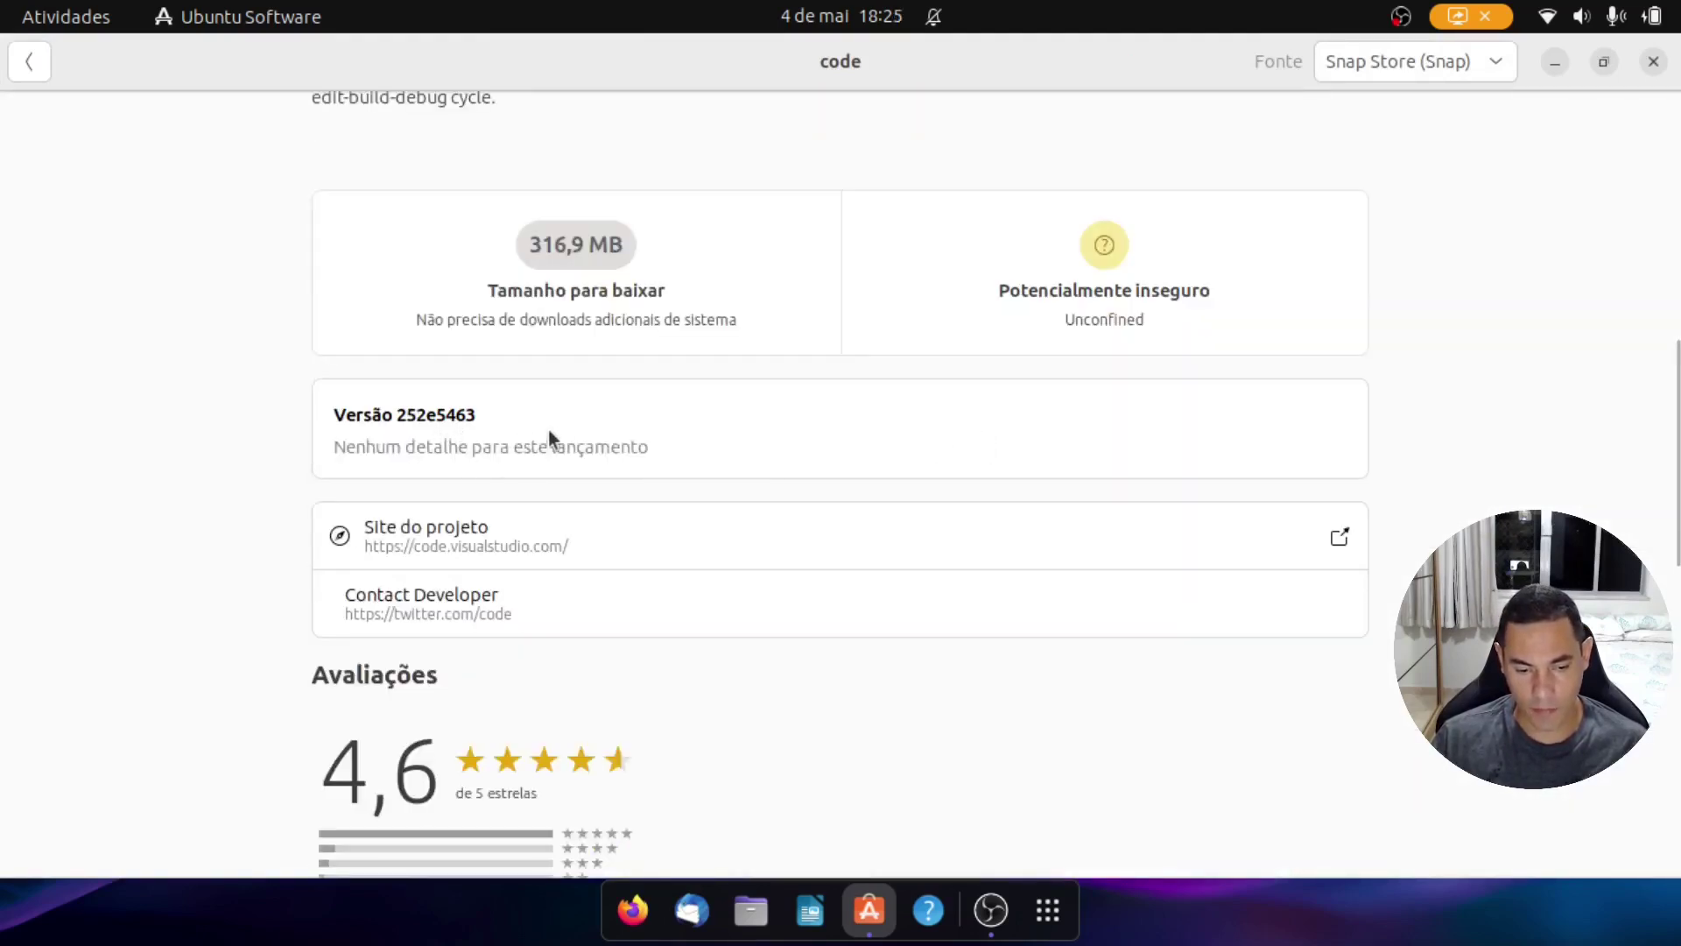
Step: Open the code project website in Firefox, close the extra tabs, and accept cookies
left_click(533, 538)
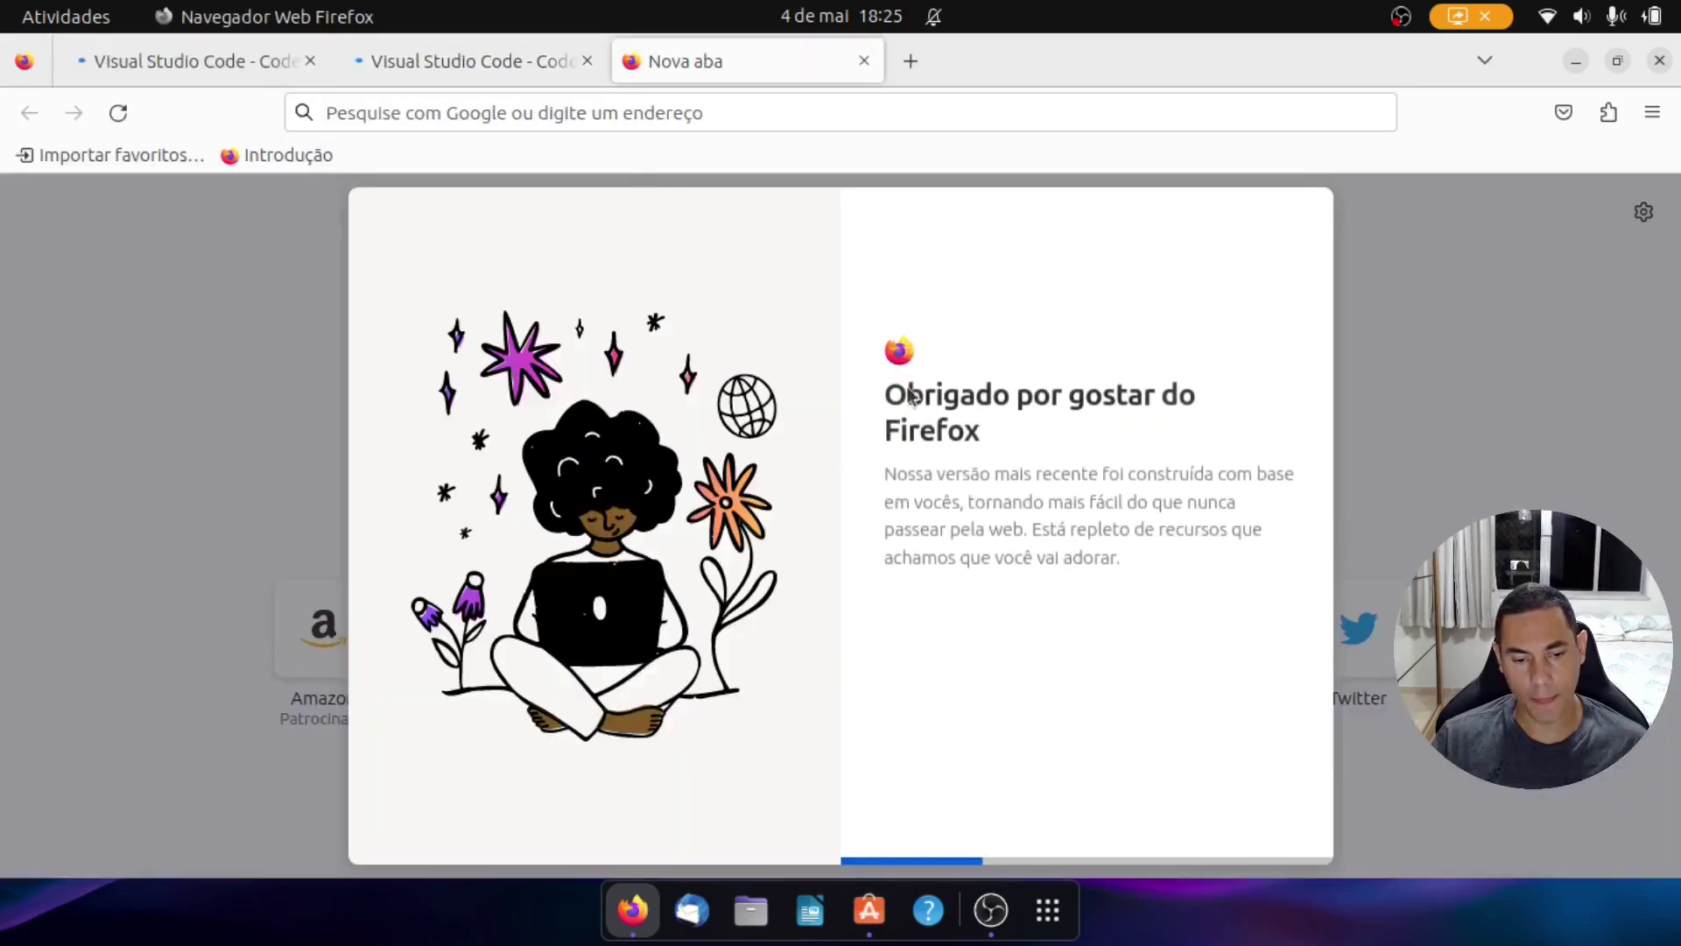
left_click(586, 60)
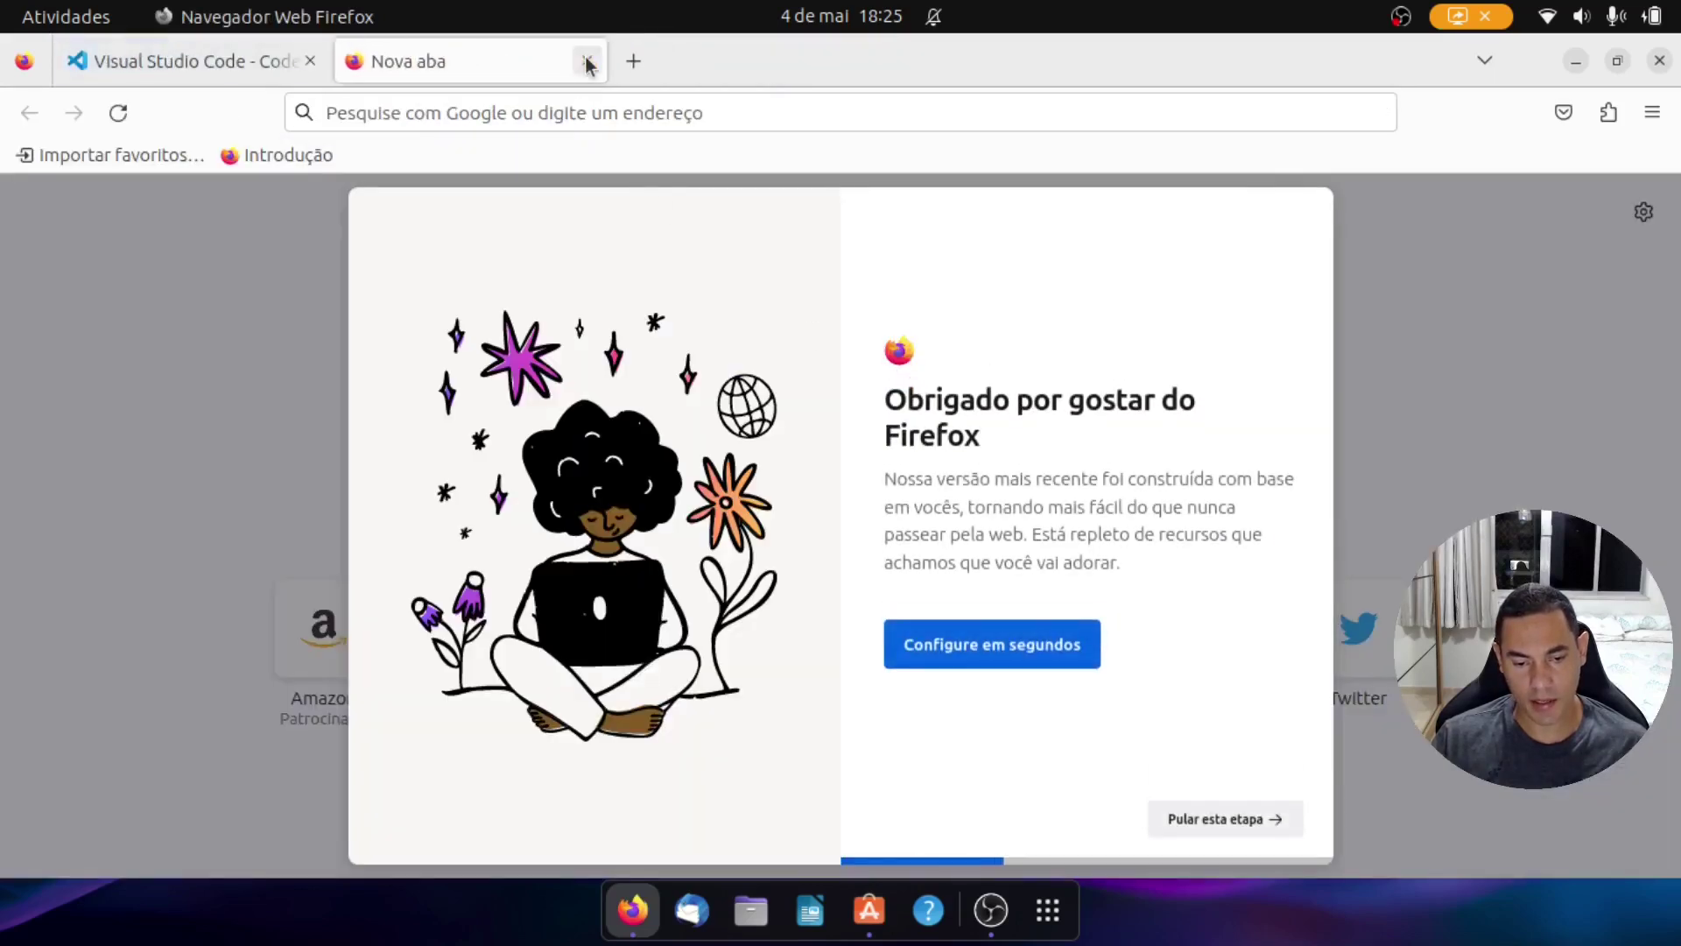
left_click(585, 60)
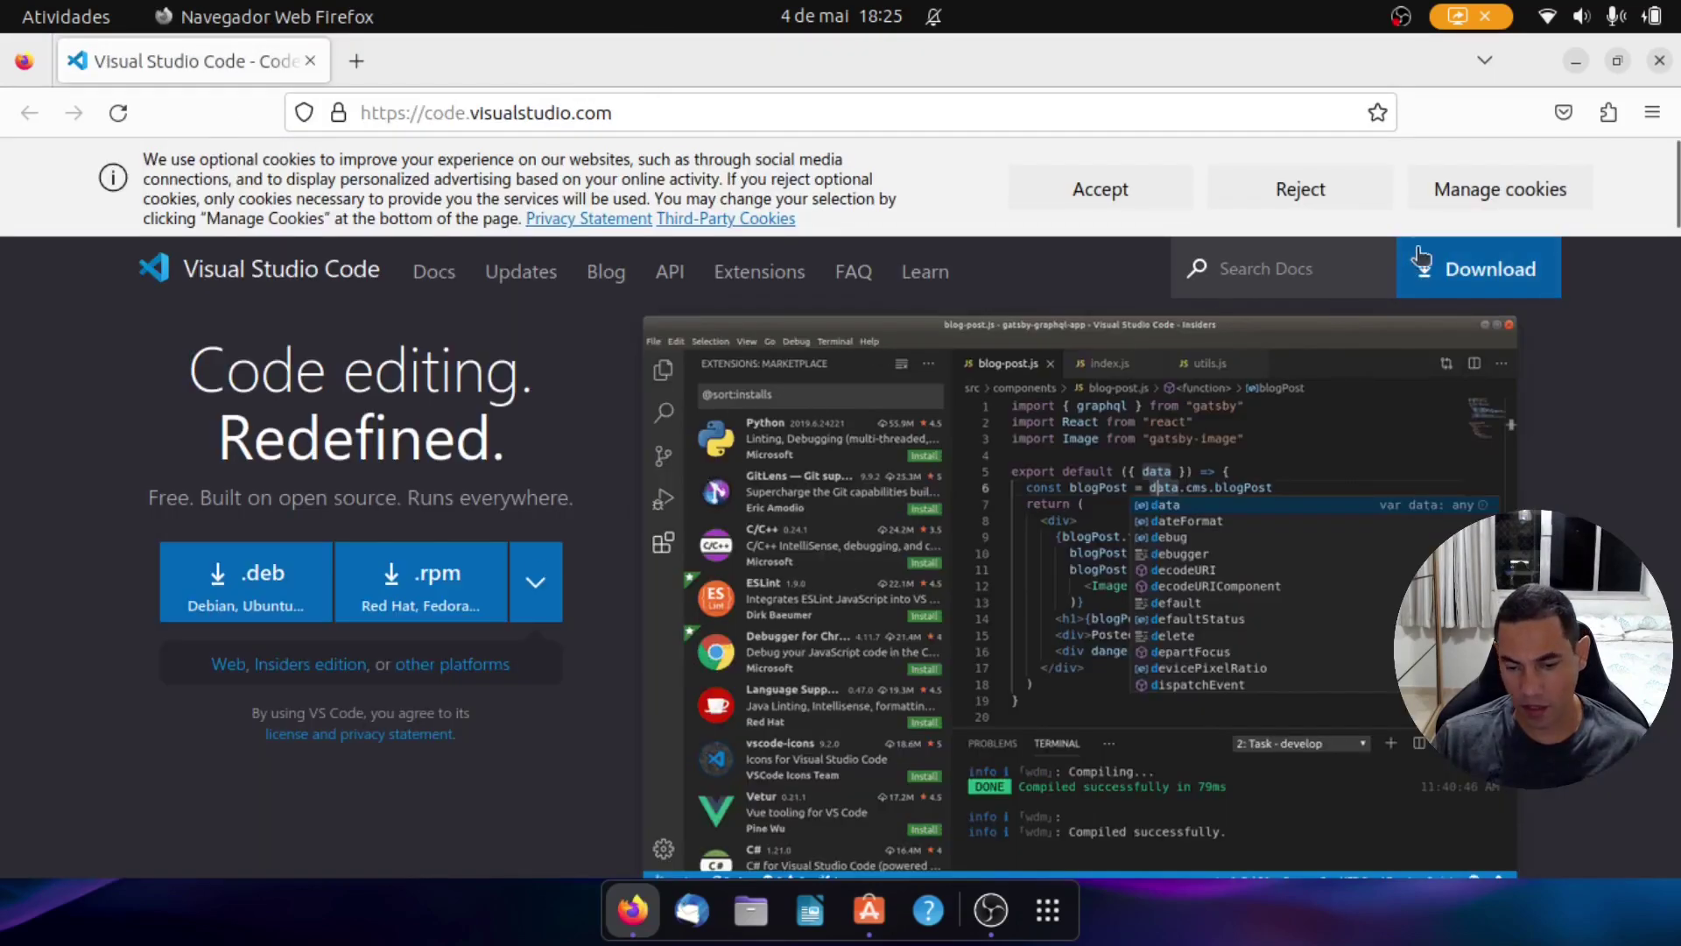
left_click(1138, 193)
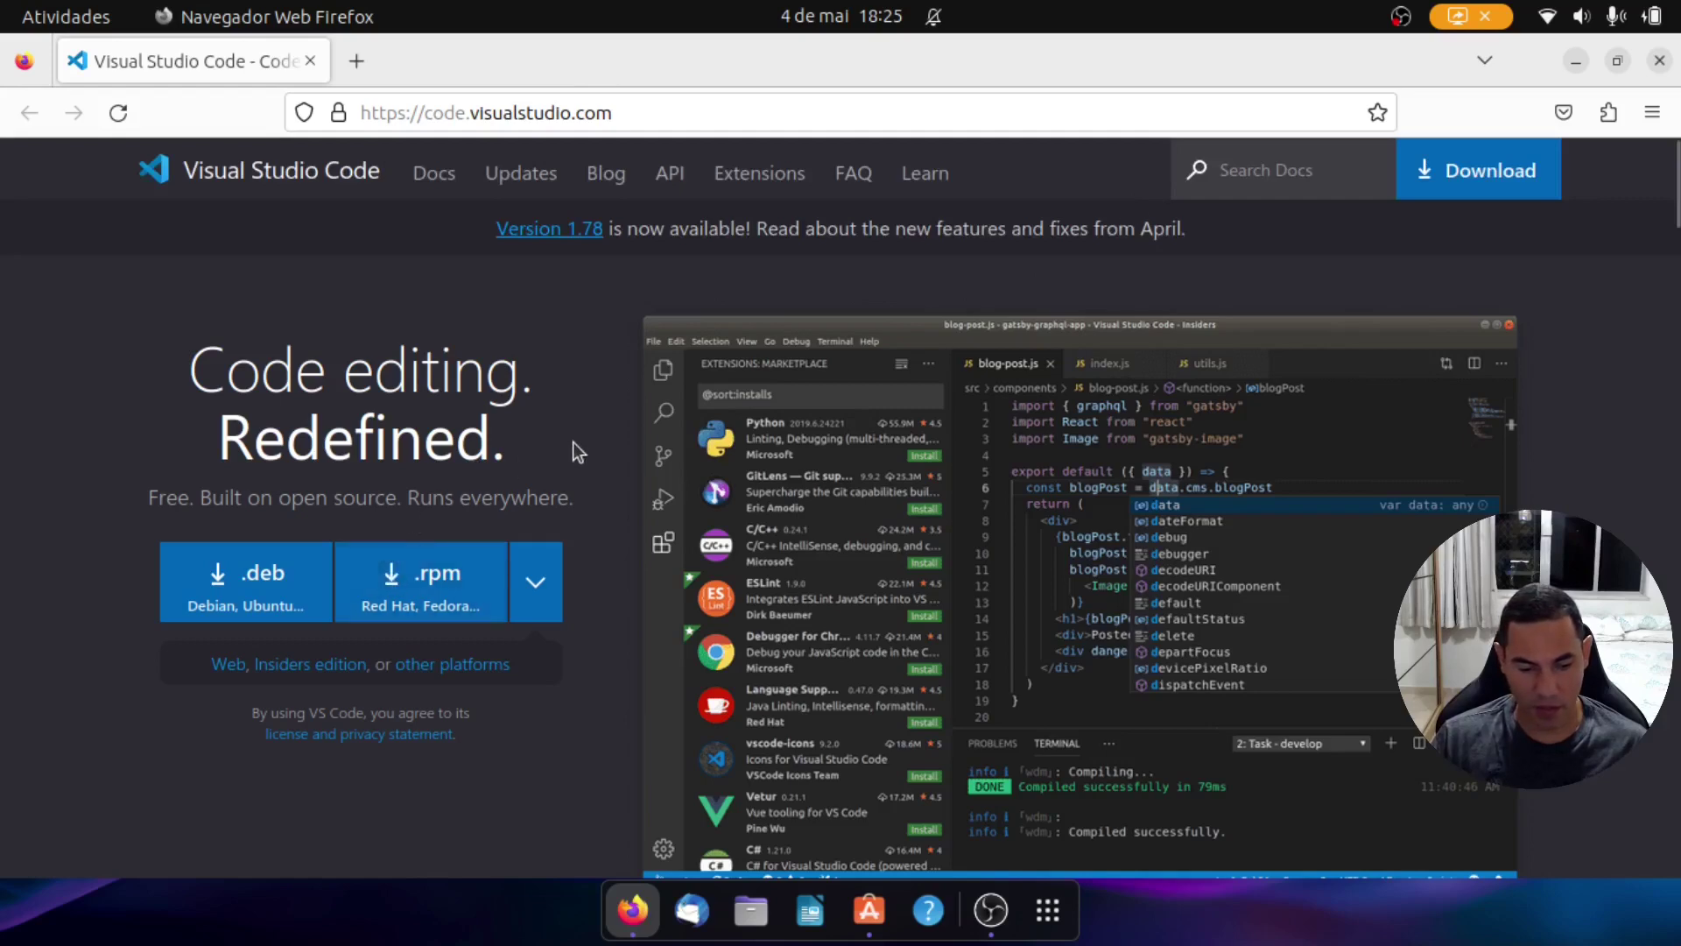
Step: Open the VS Code Version 1.78 release notes, then return to Ubuntu Software's code page
scroll(573, 440, "down", 10)
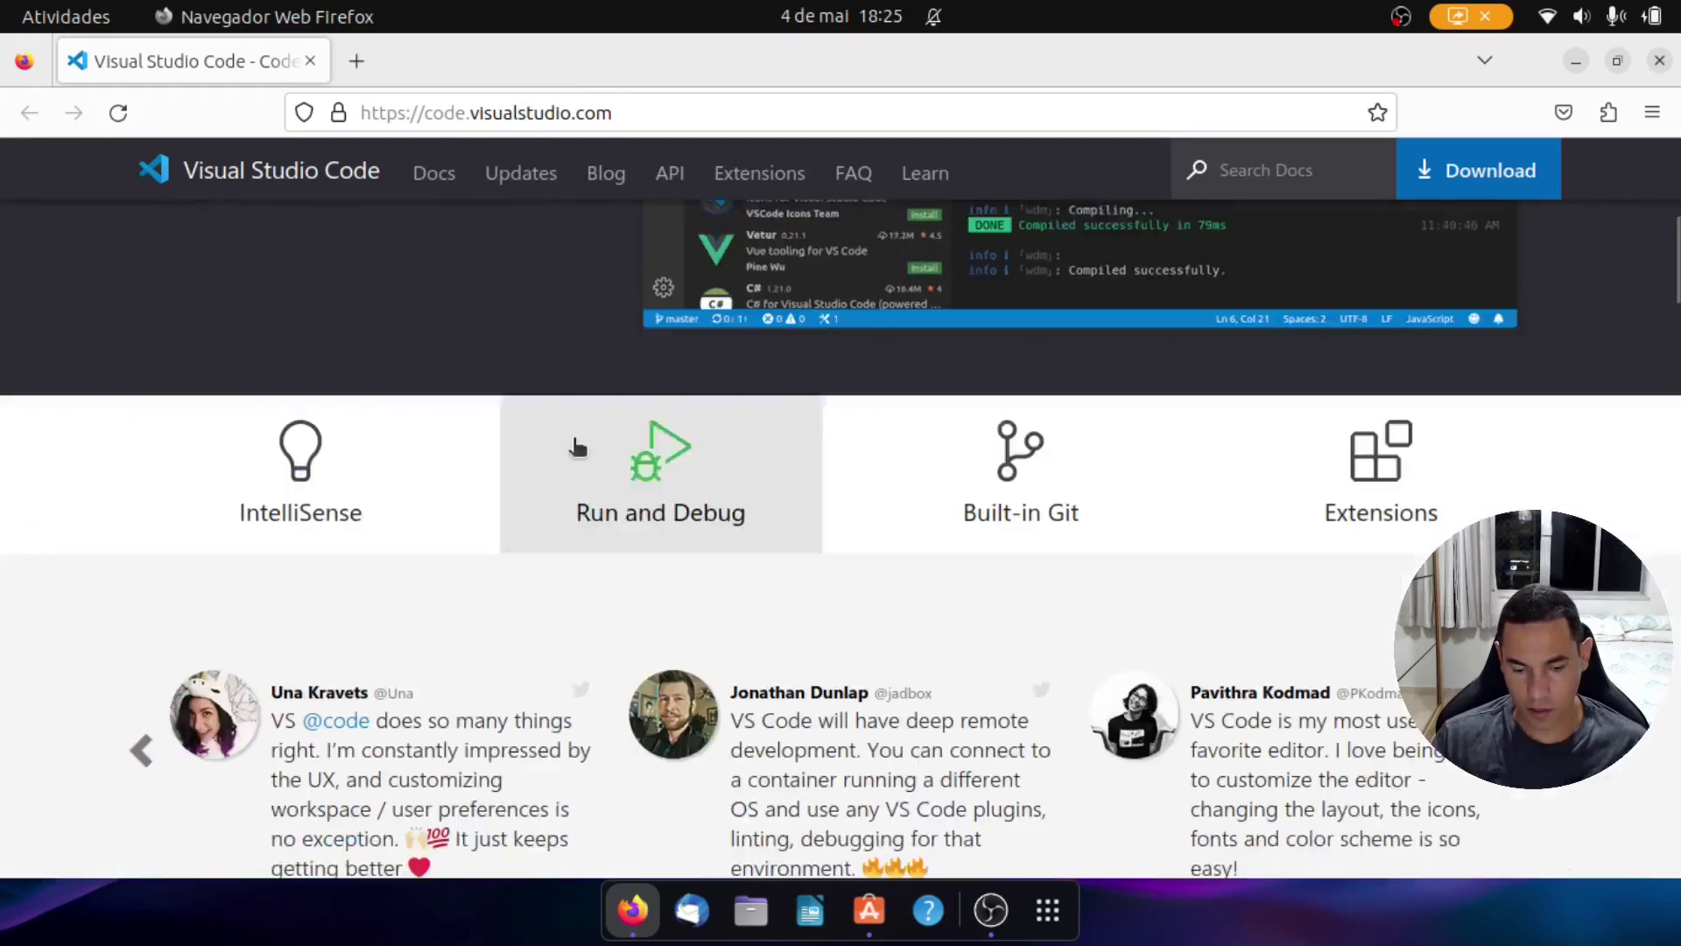
scroll(574, 444, "down", 4)
scroll(574, 444, "up", 14)
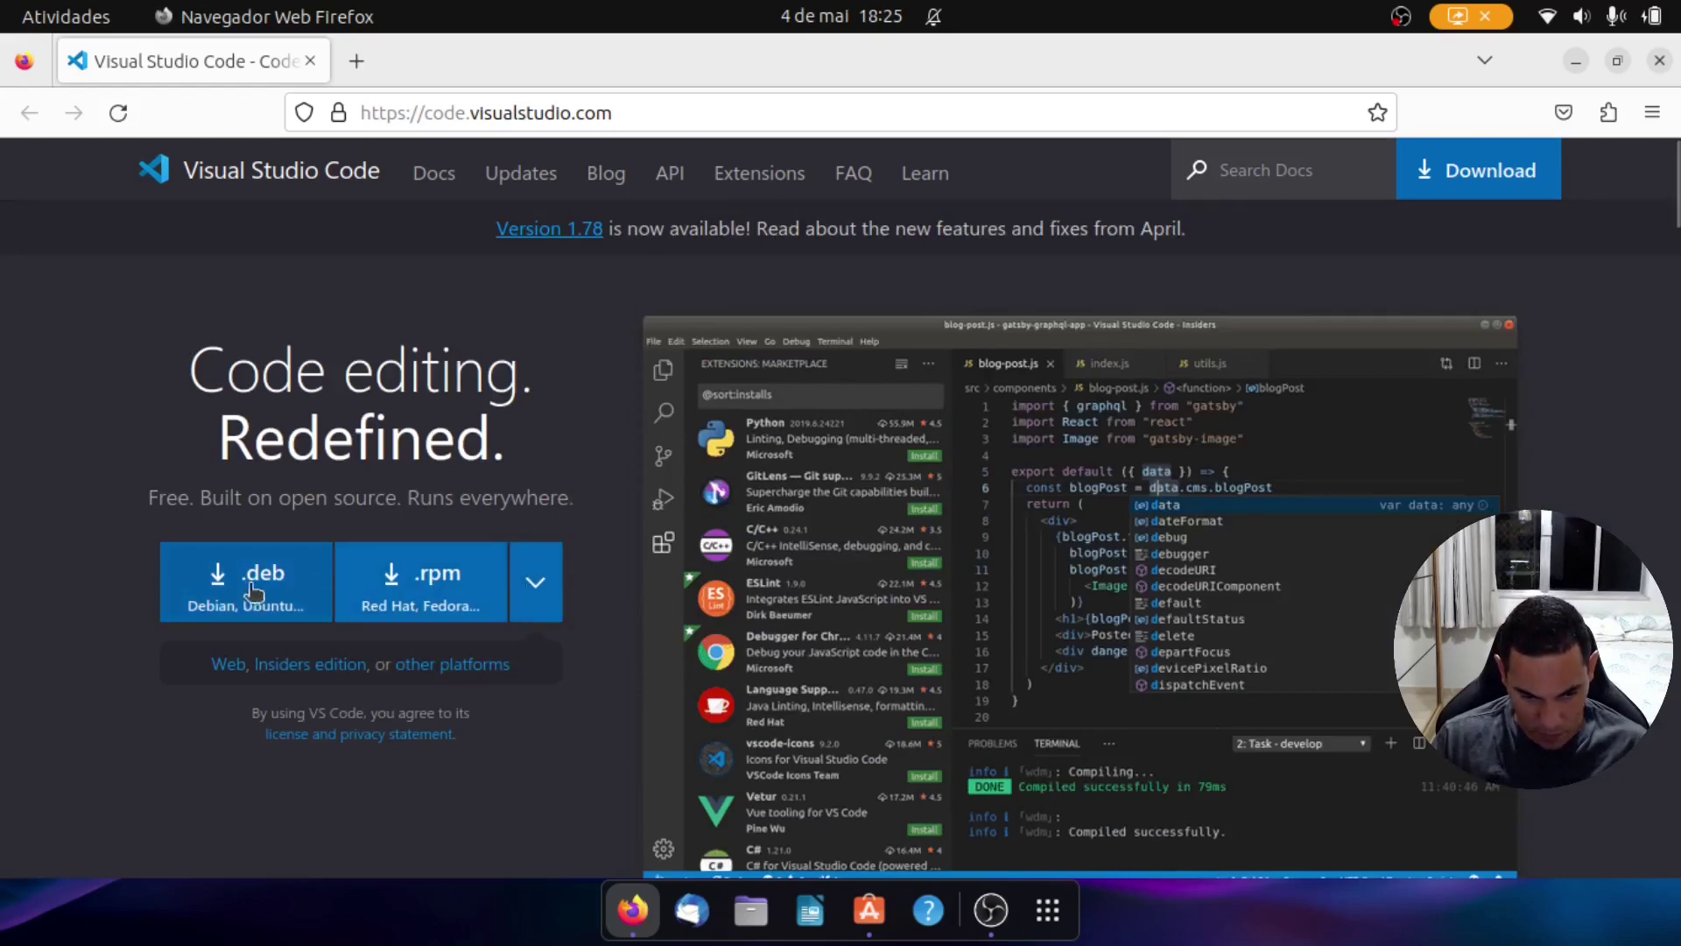
scroll(516, 513, "down", 15)
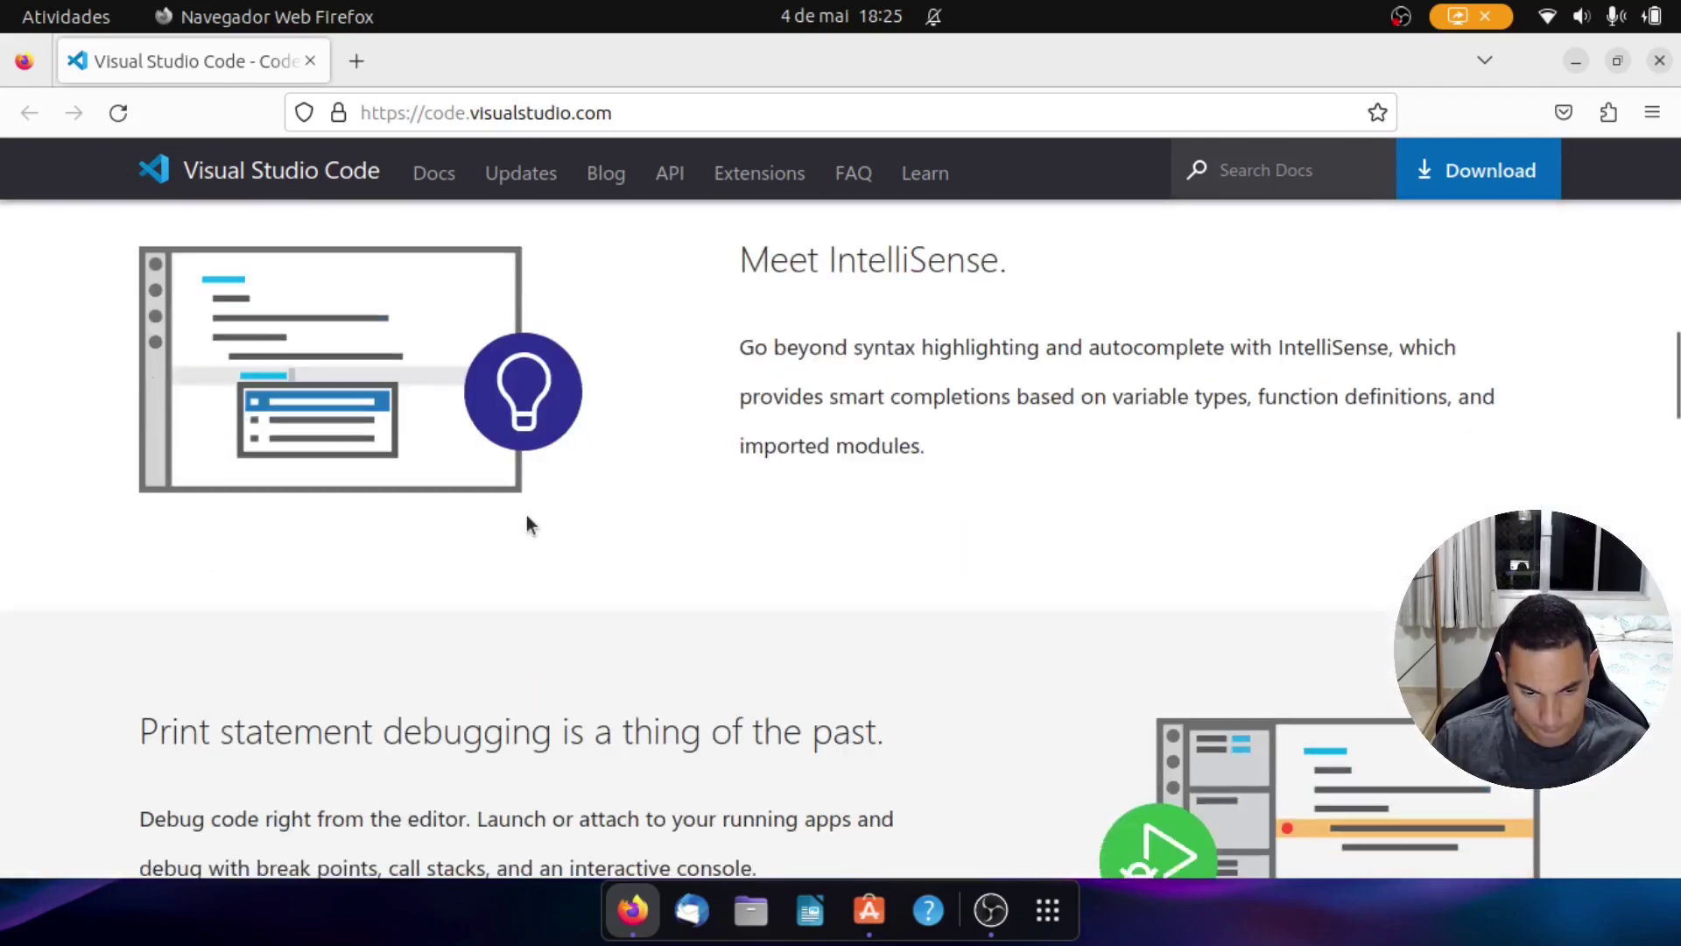
scroll(527, 514, "down", 12)
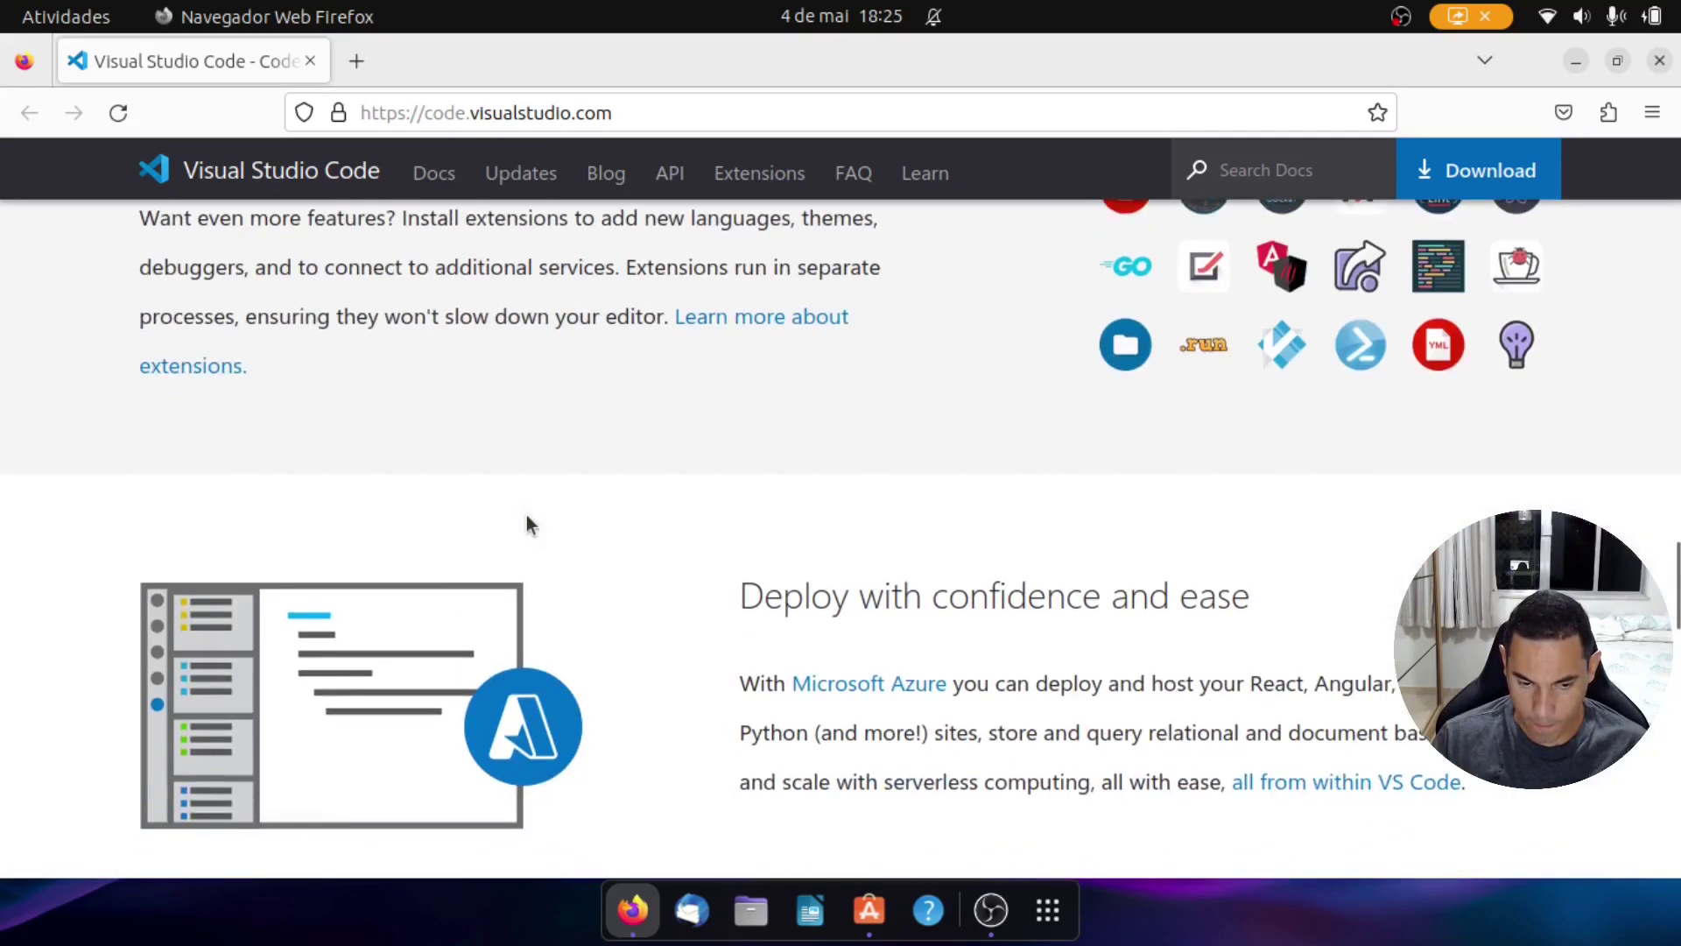
scroll(527, 515, "down", 10)
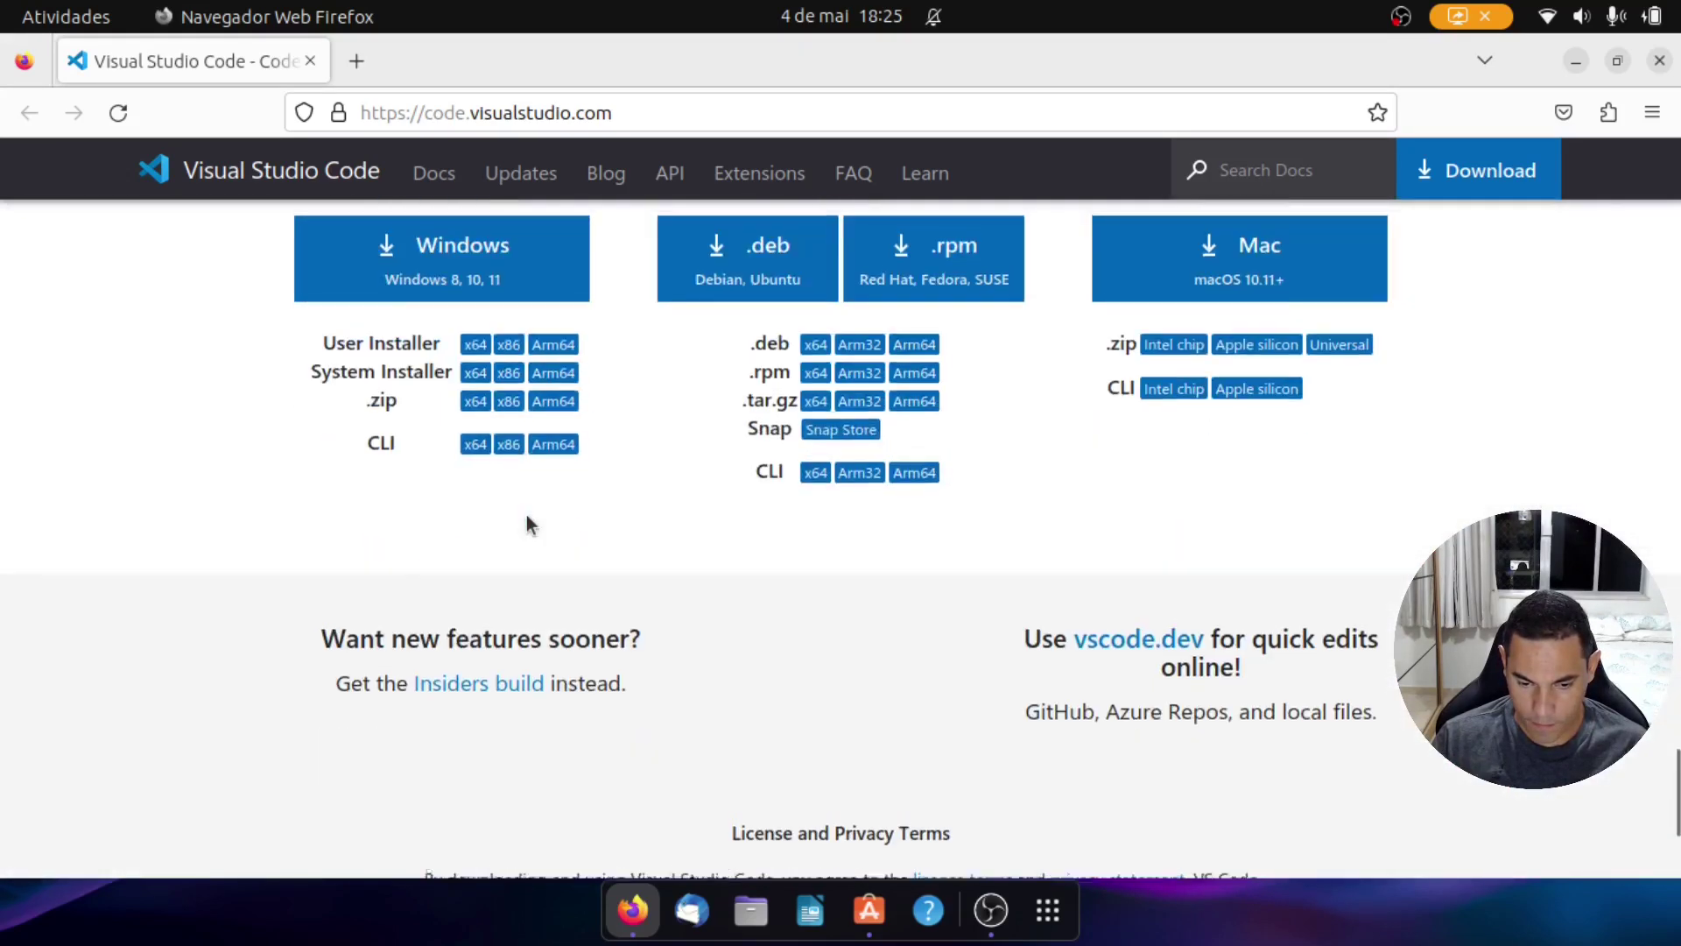
scroll(527, 515, "up", 3)
scroll(680, 443, "down", 6)
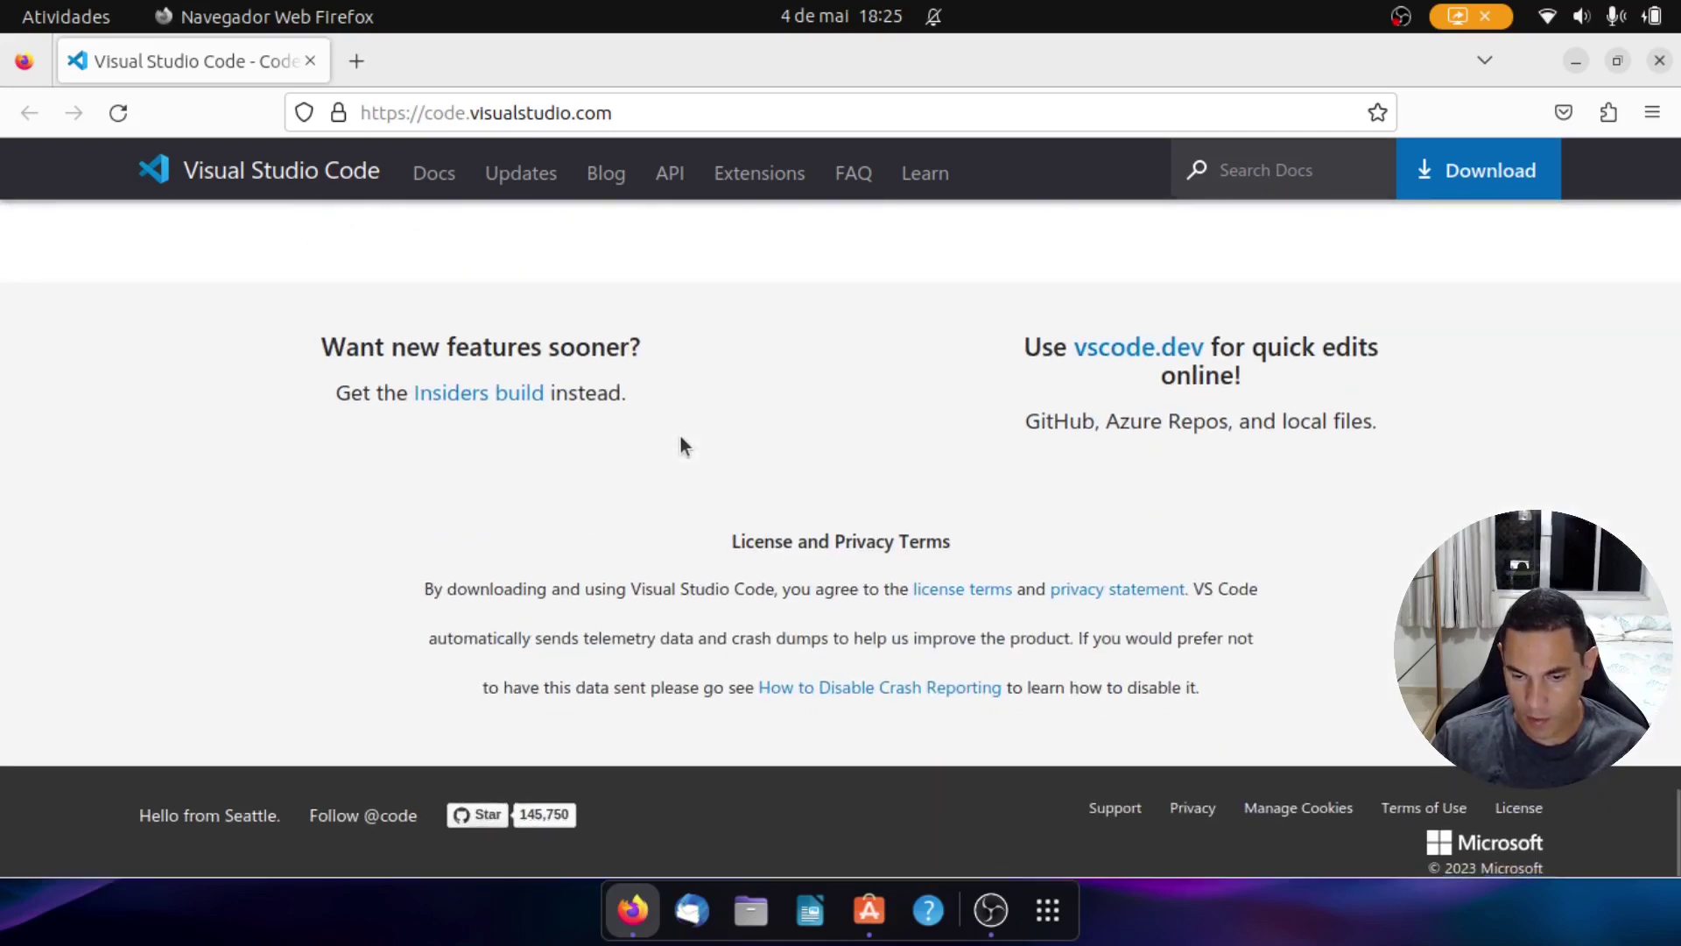
scroll(681, 438, "up", 15)
scroll(680, 436, "up", 10)
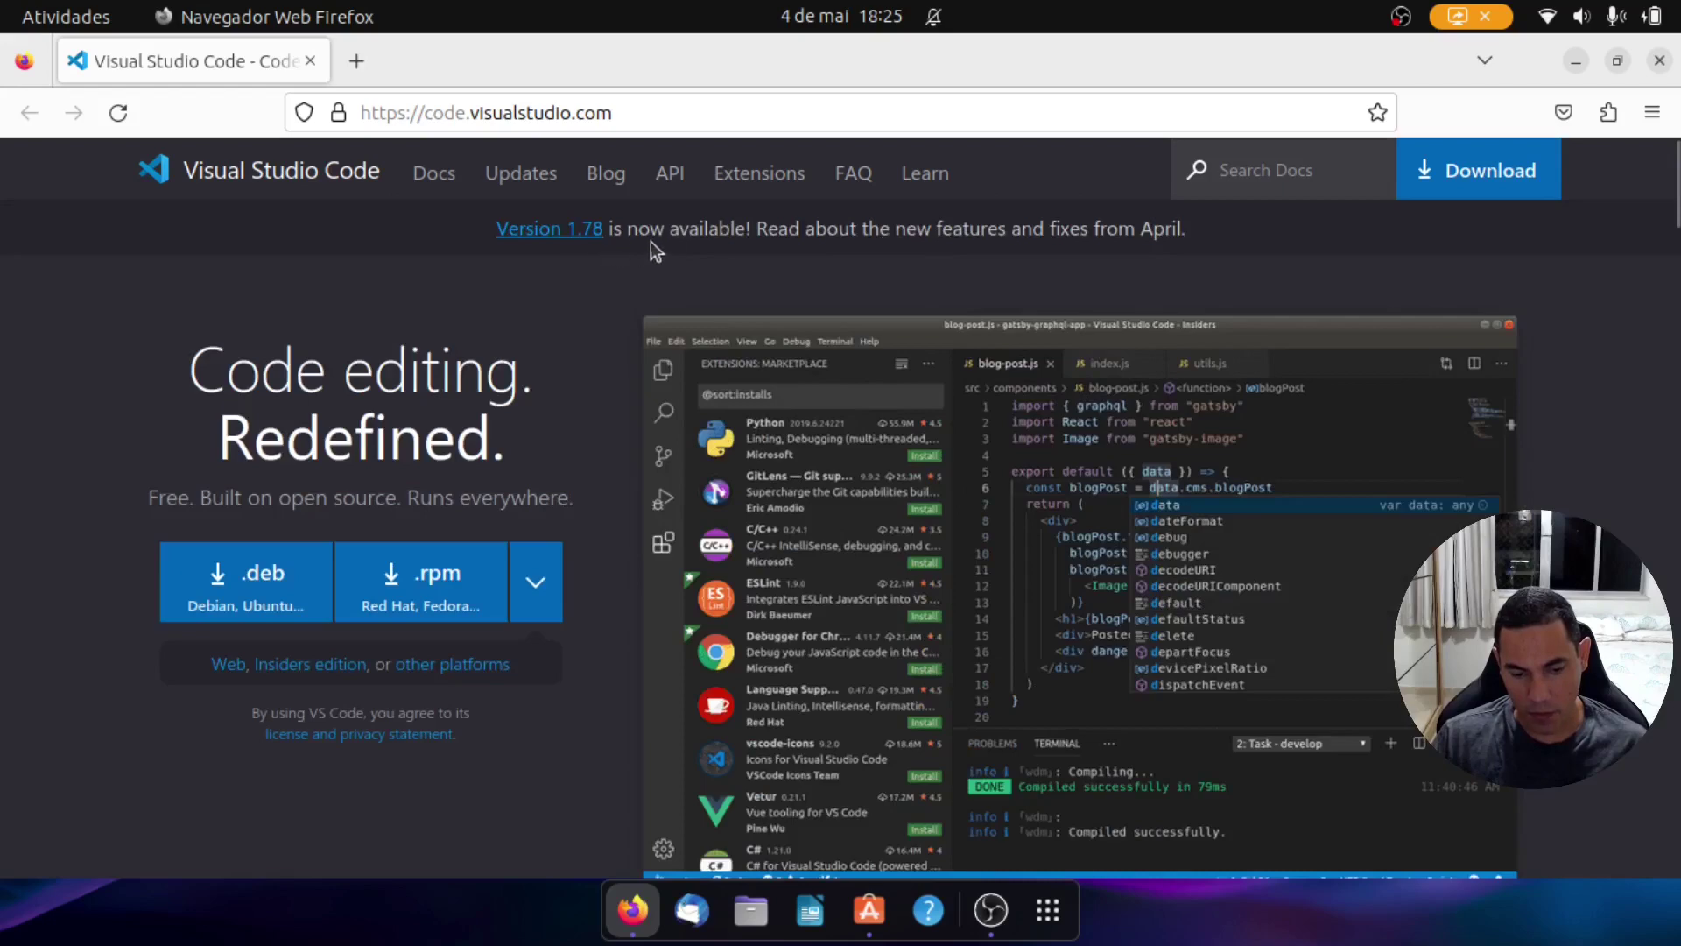
left_click(570, 233)
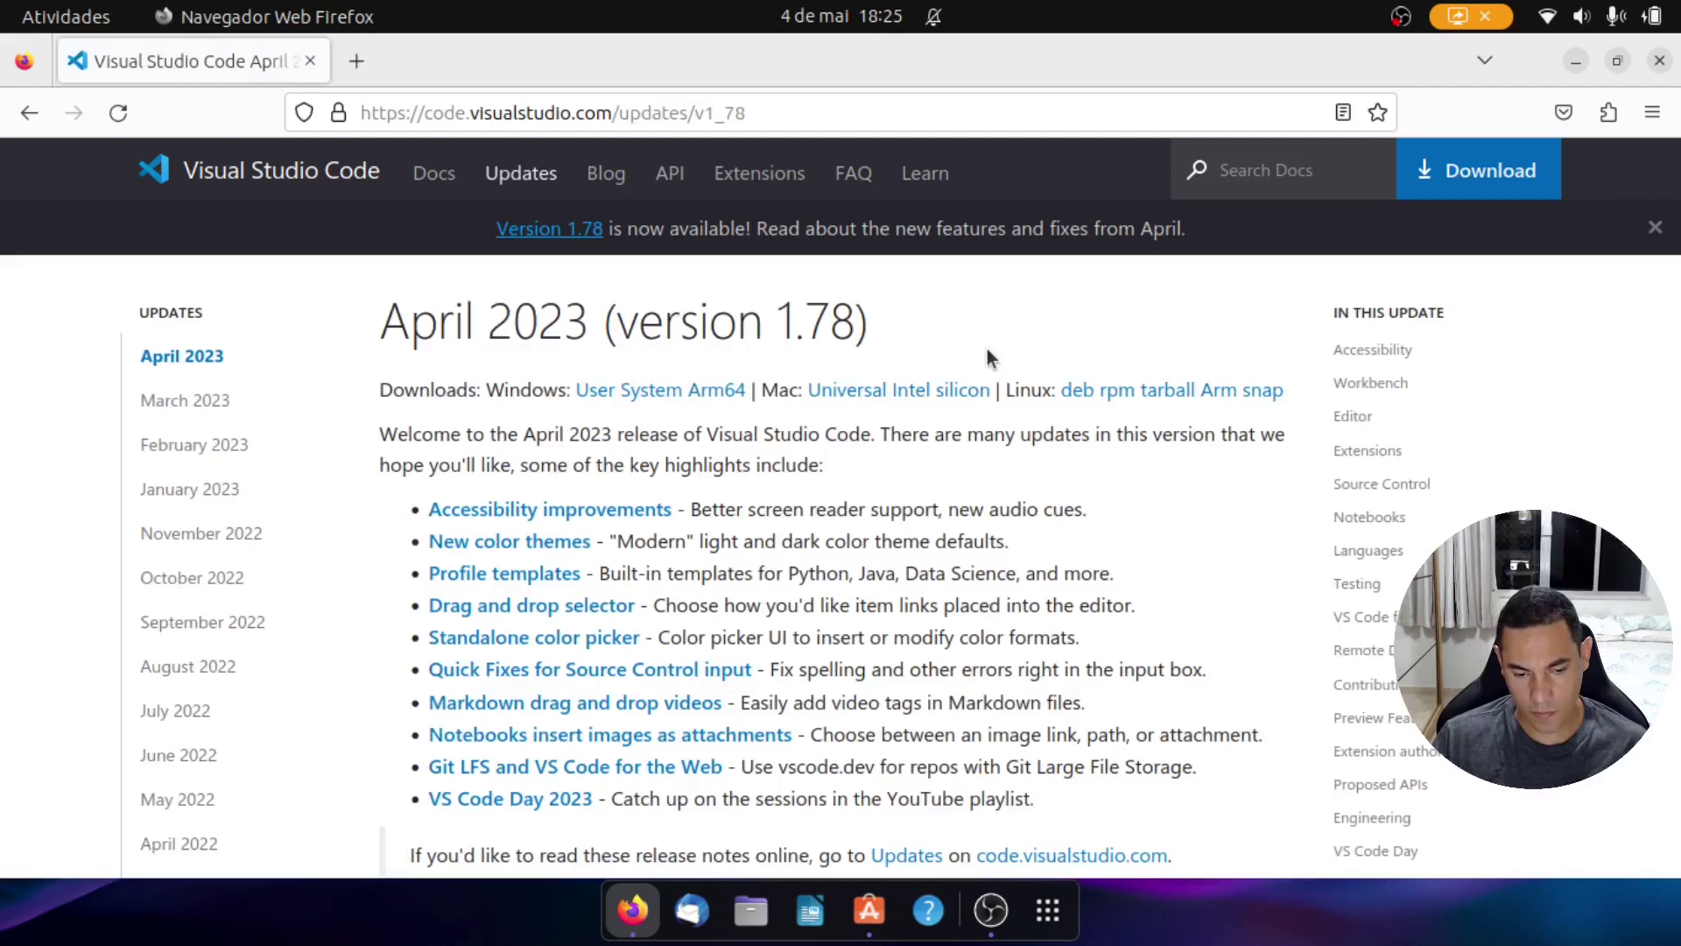
scroll(986, 349, "down", 10)
scroll(985, 348, "down", 2)
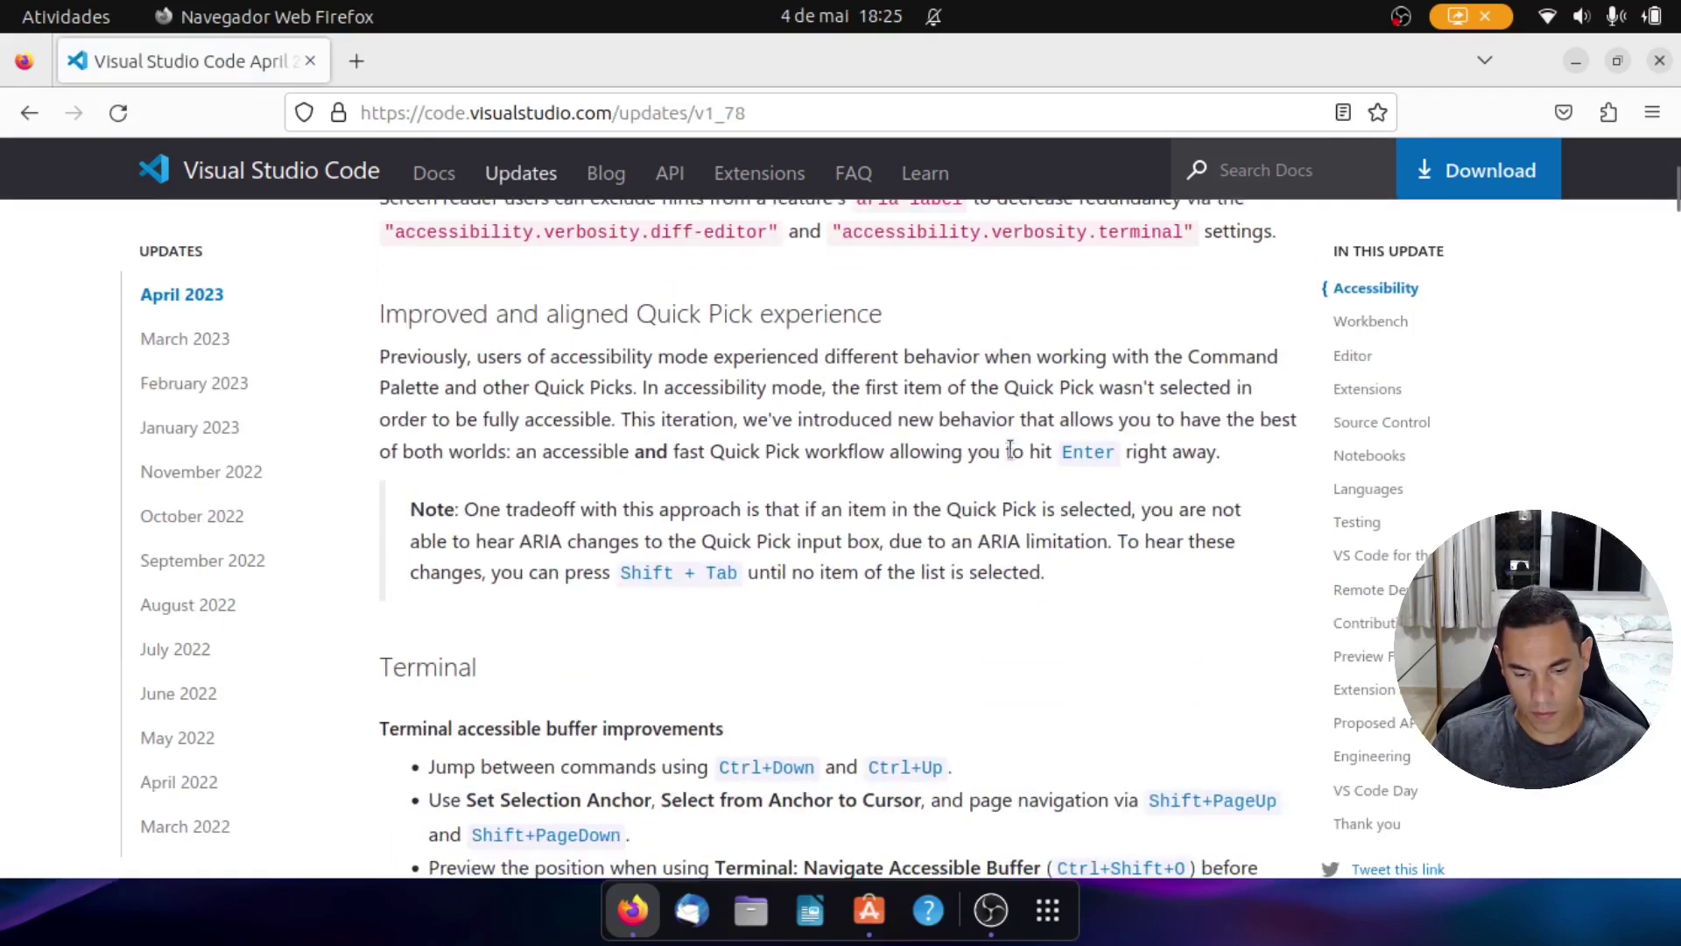
left_click(875, 918)
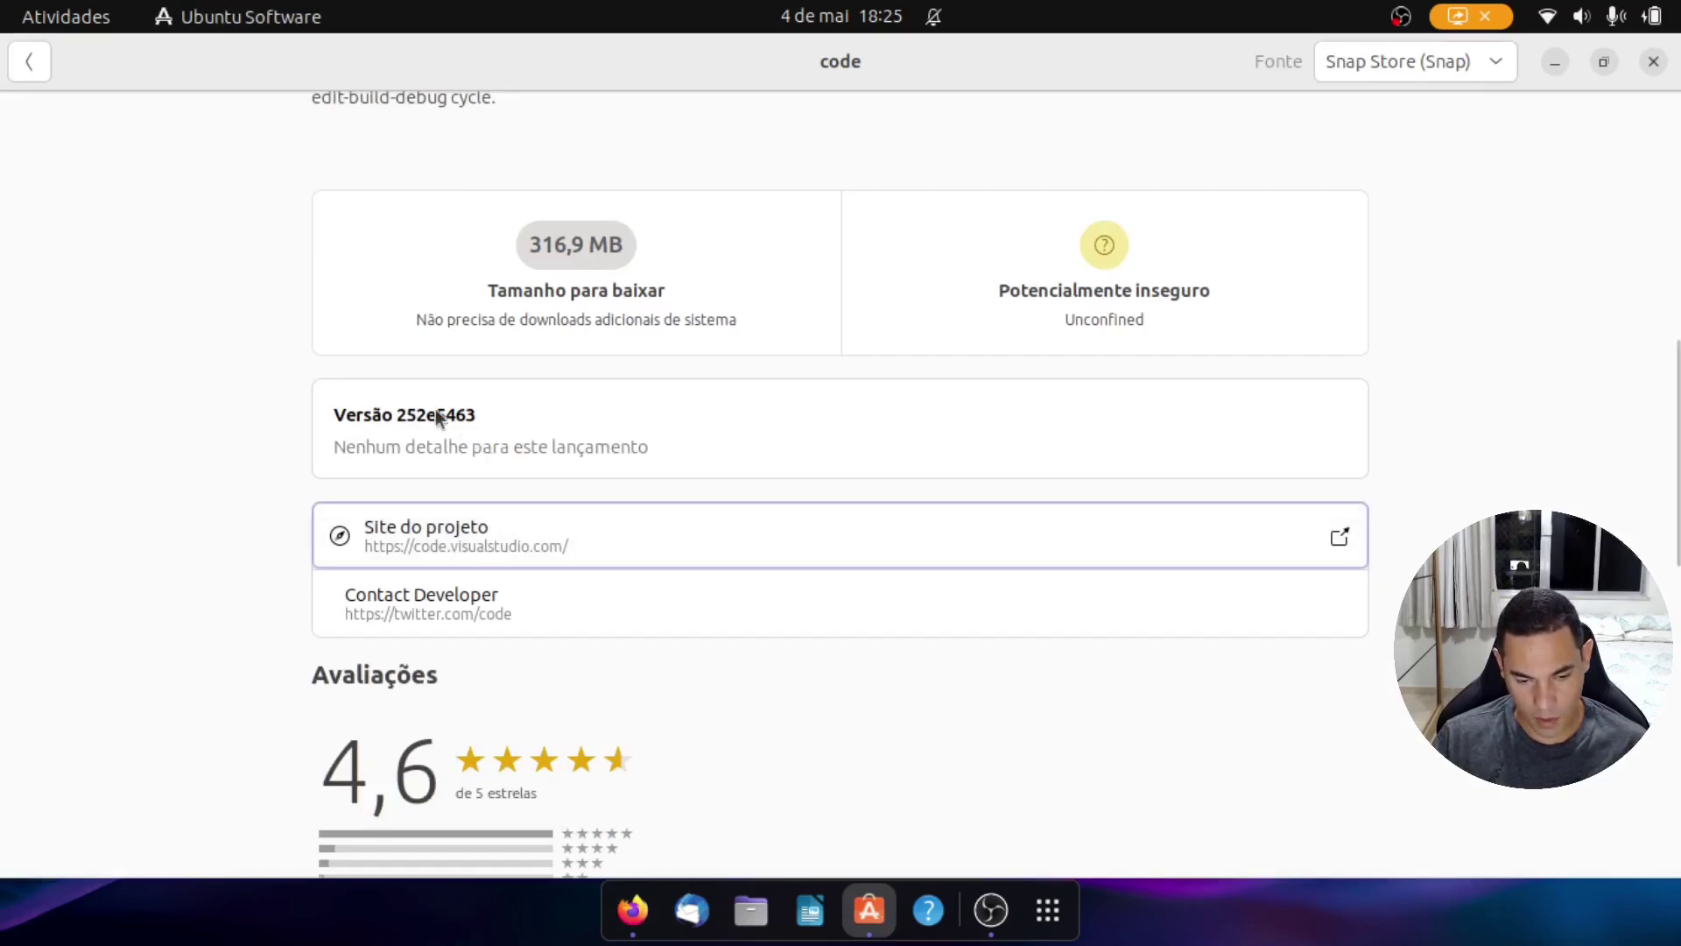
Step: Scroll through the code app's details and reviews, then switch back to Firefox's release notes
scroll(715, 428, "up", 10)
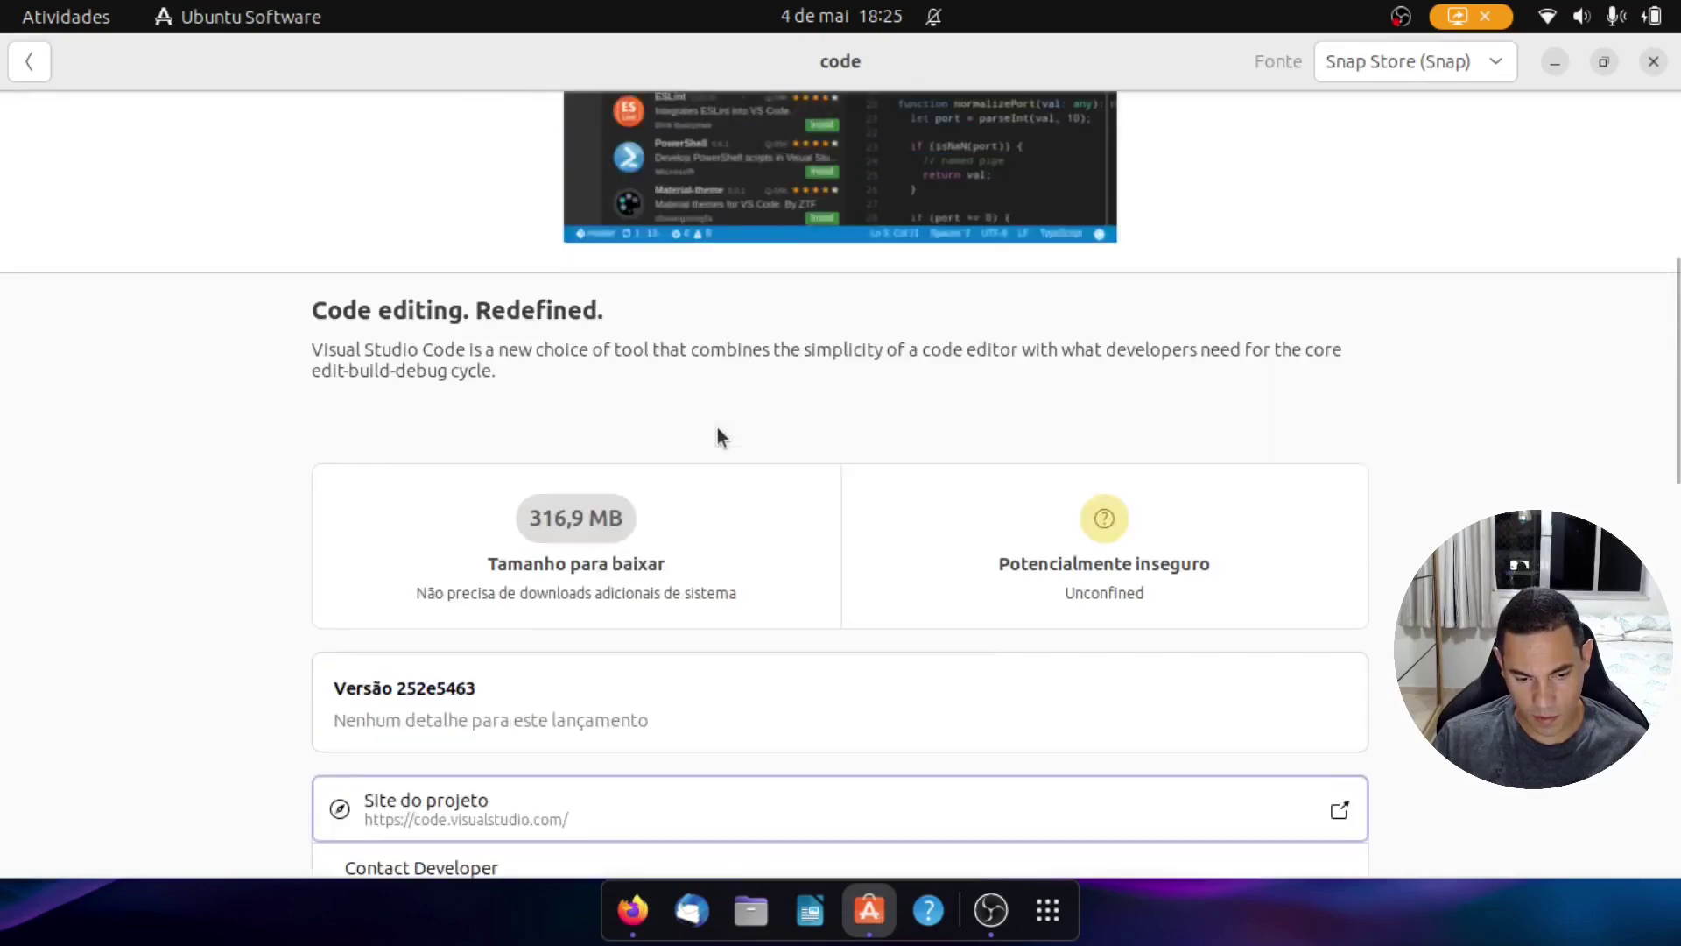
scroll(717, 436, "down", 15)
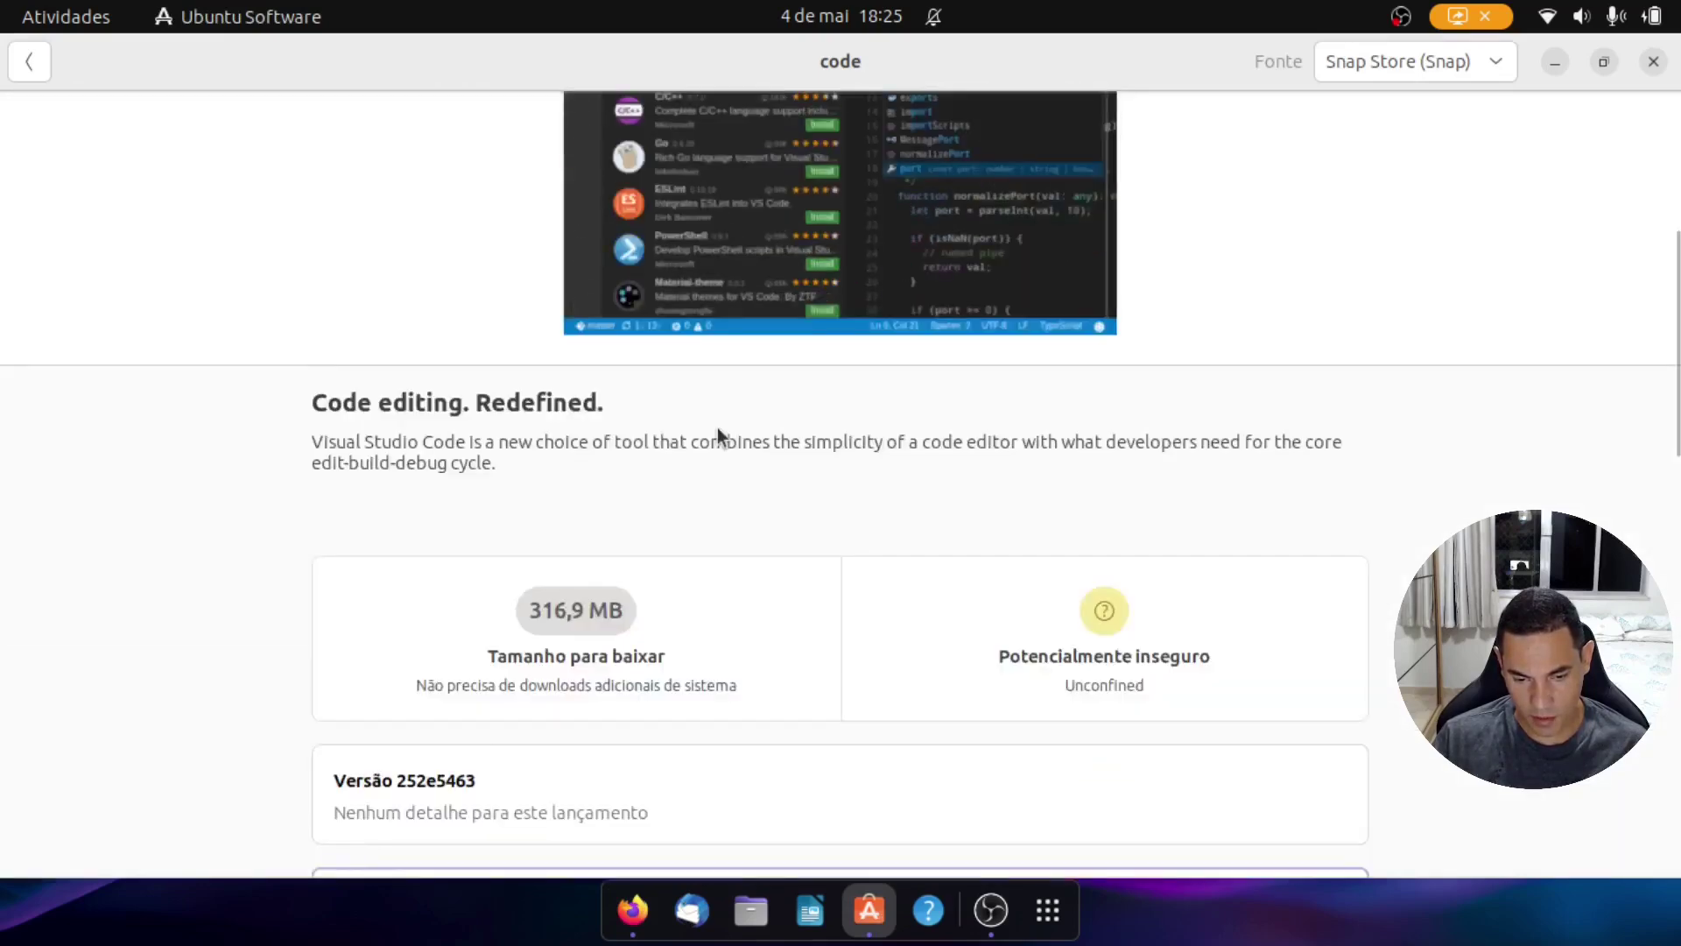
scroll(718, 431, "down", 3)
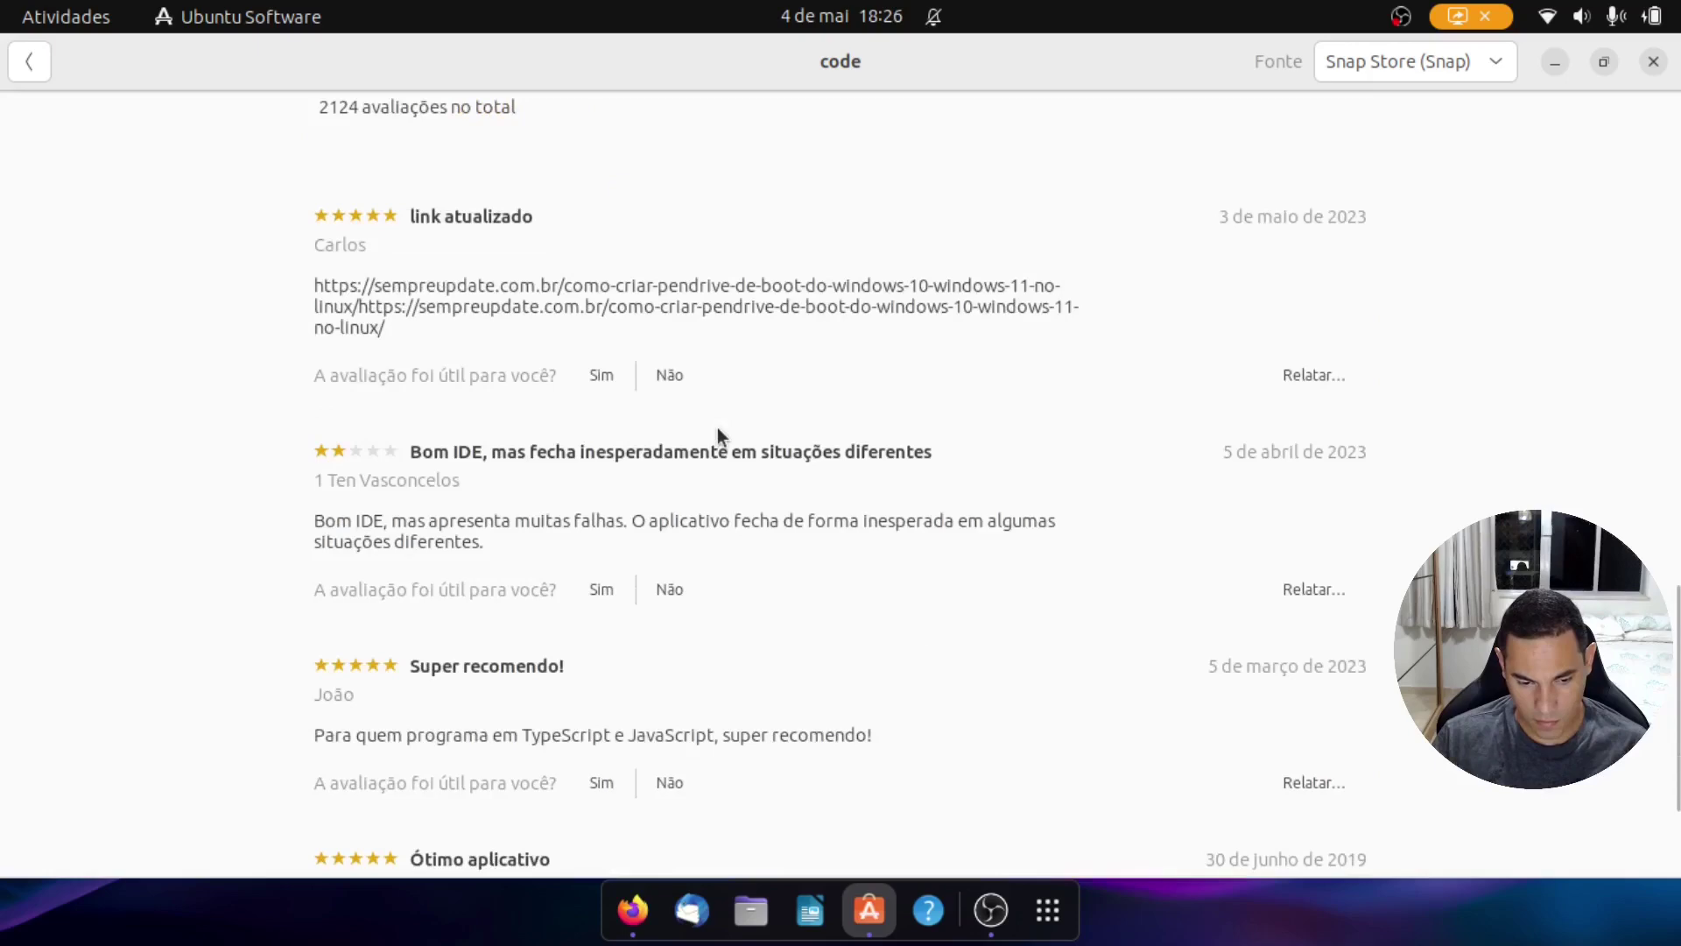
scroll(717, 429, "down", 3)
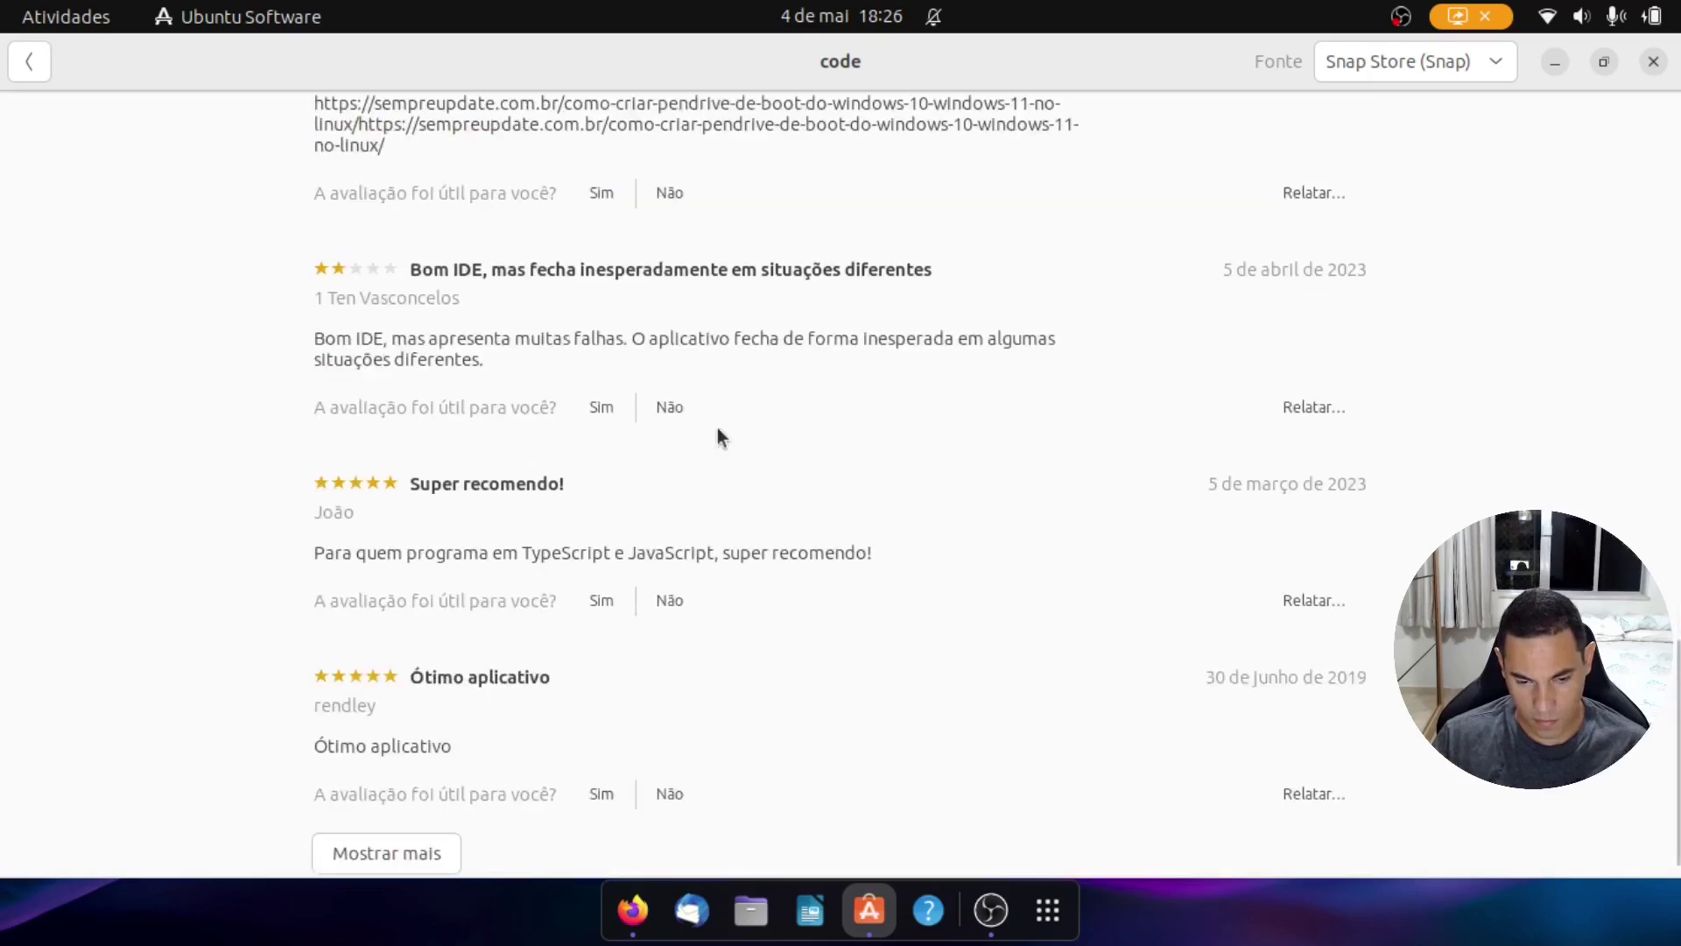
scroll(718, 420, "up", 20)
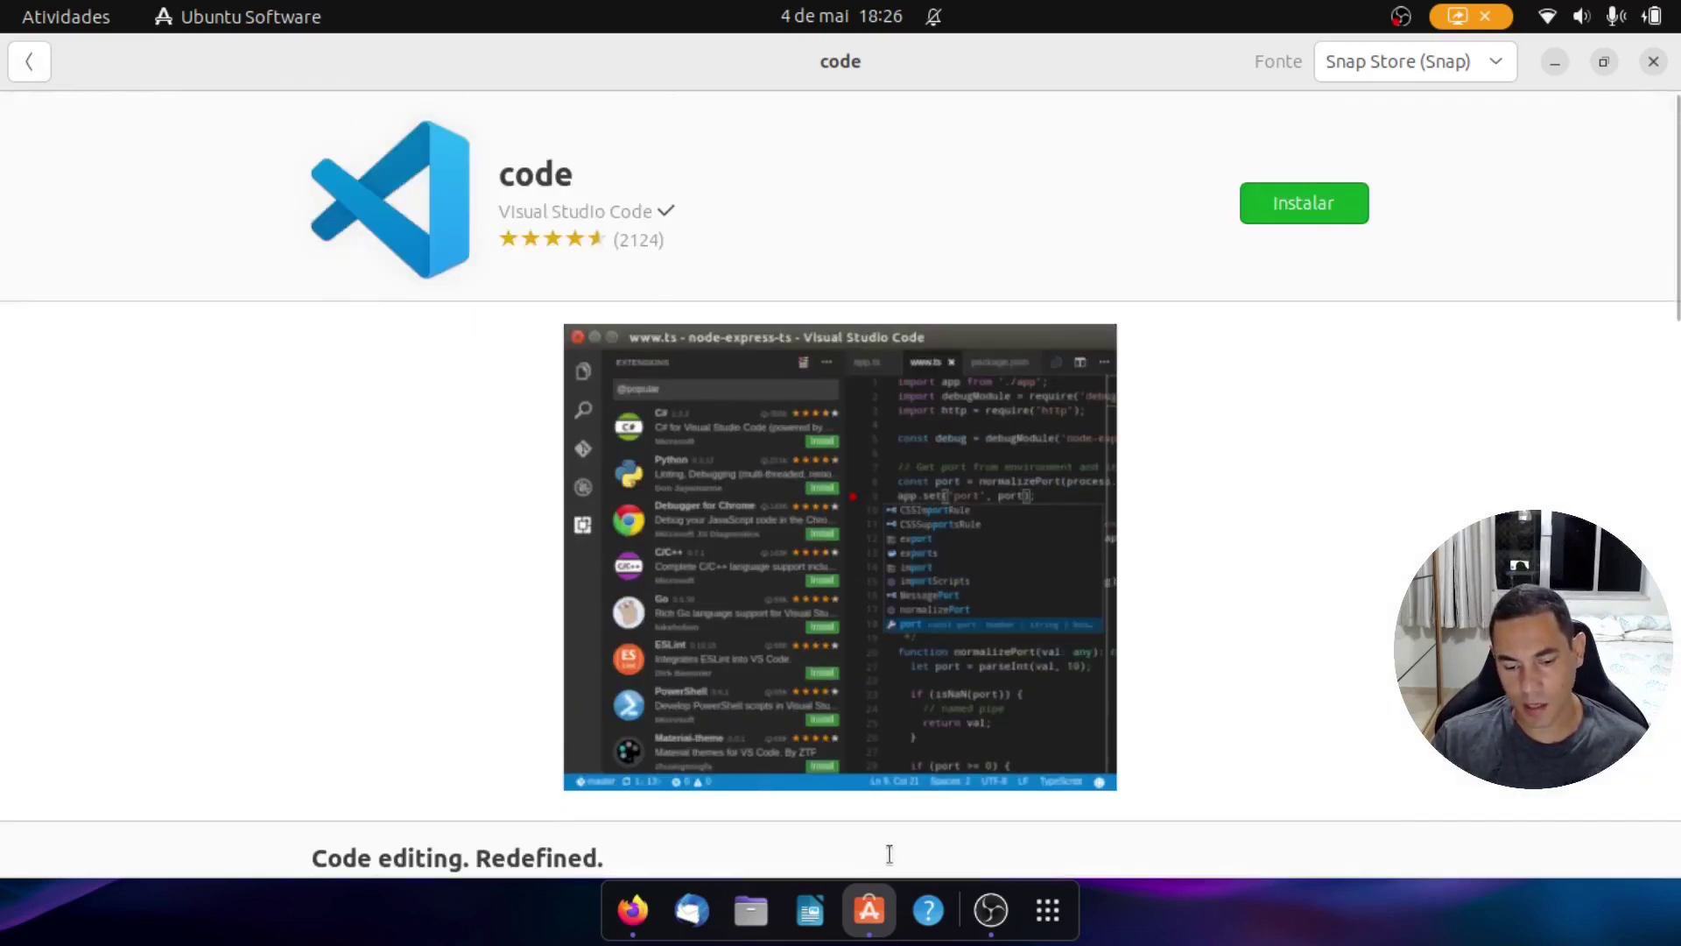
scroll(1239, 560, "down", 10)
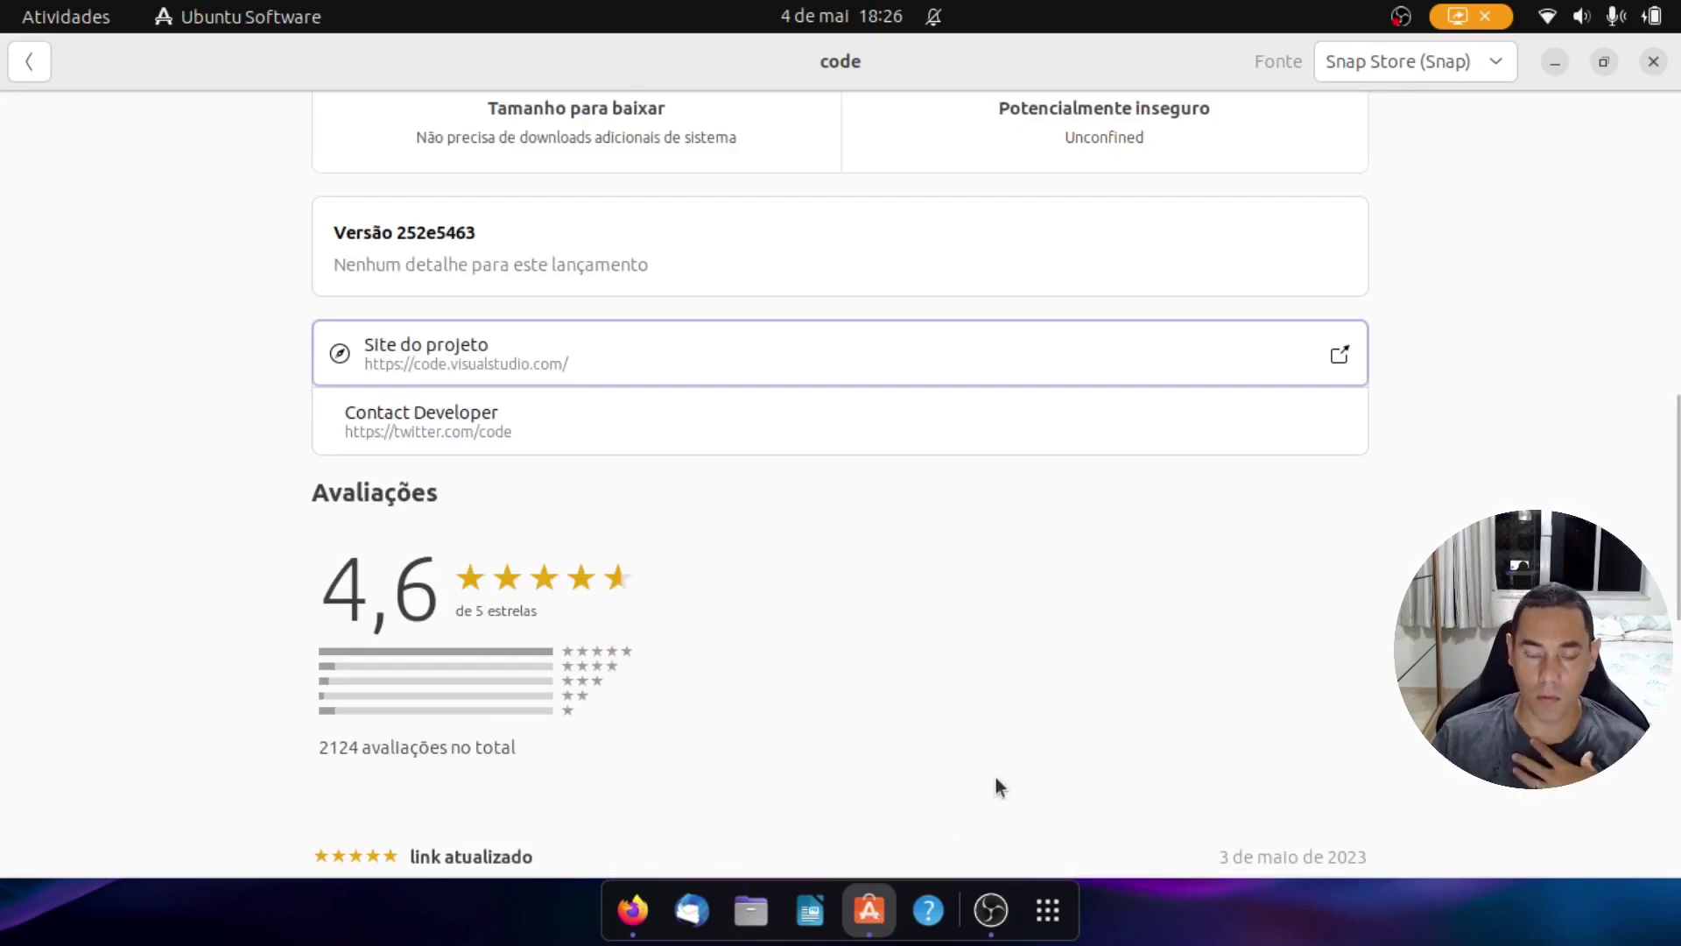
scroll(963, 767, "up", 10)
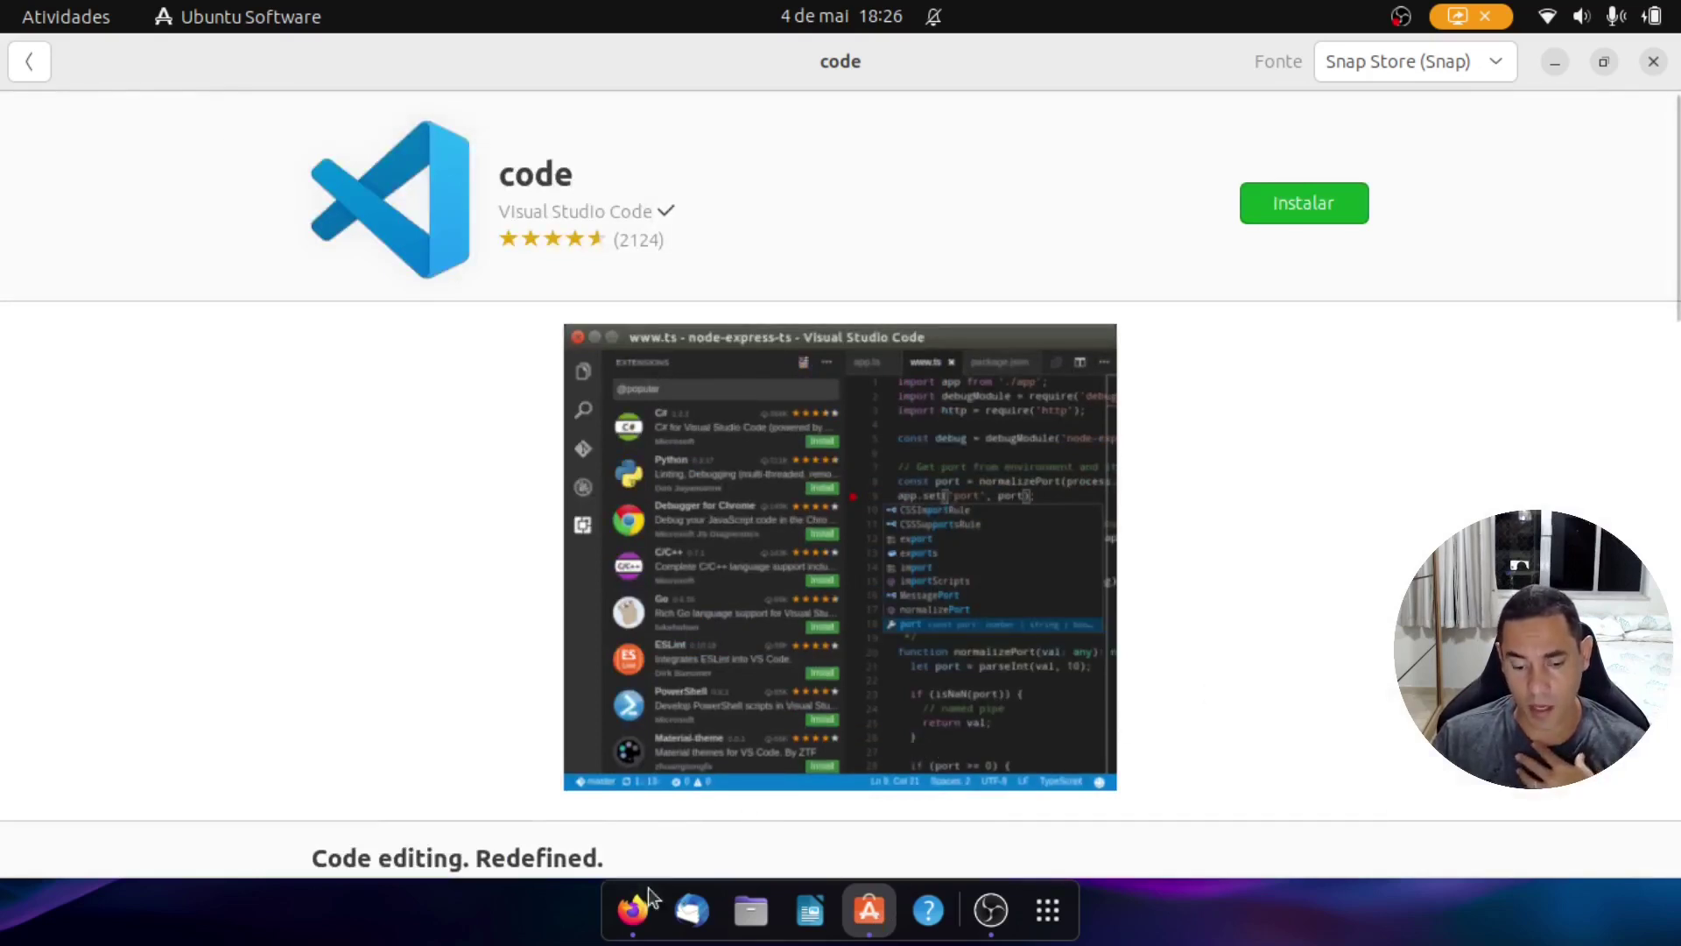
left_click(632, 913)
scroll(552, 723, "up", 10)
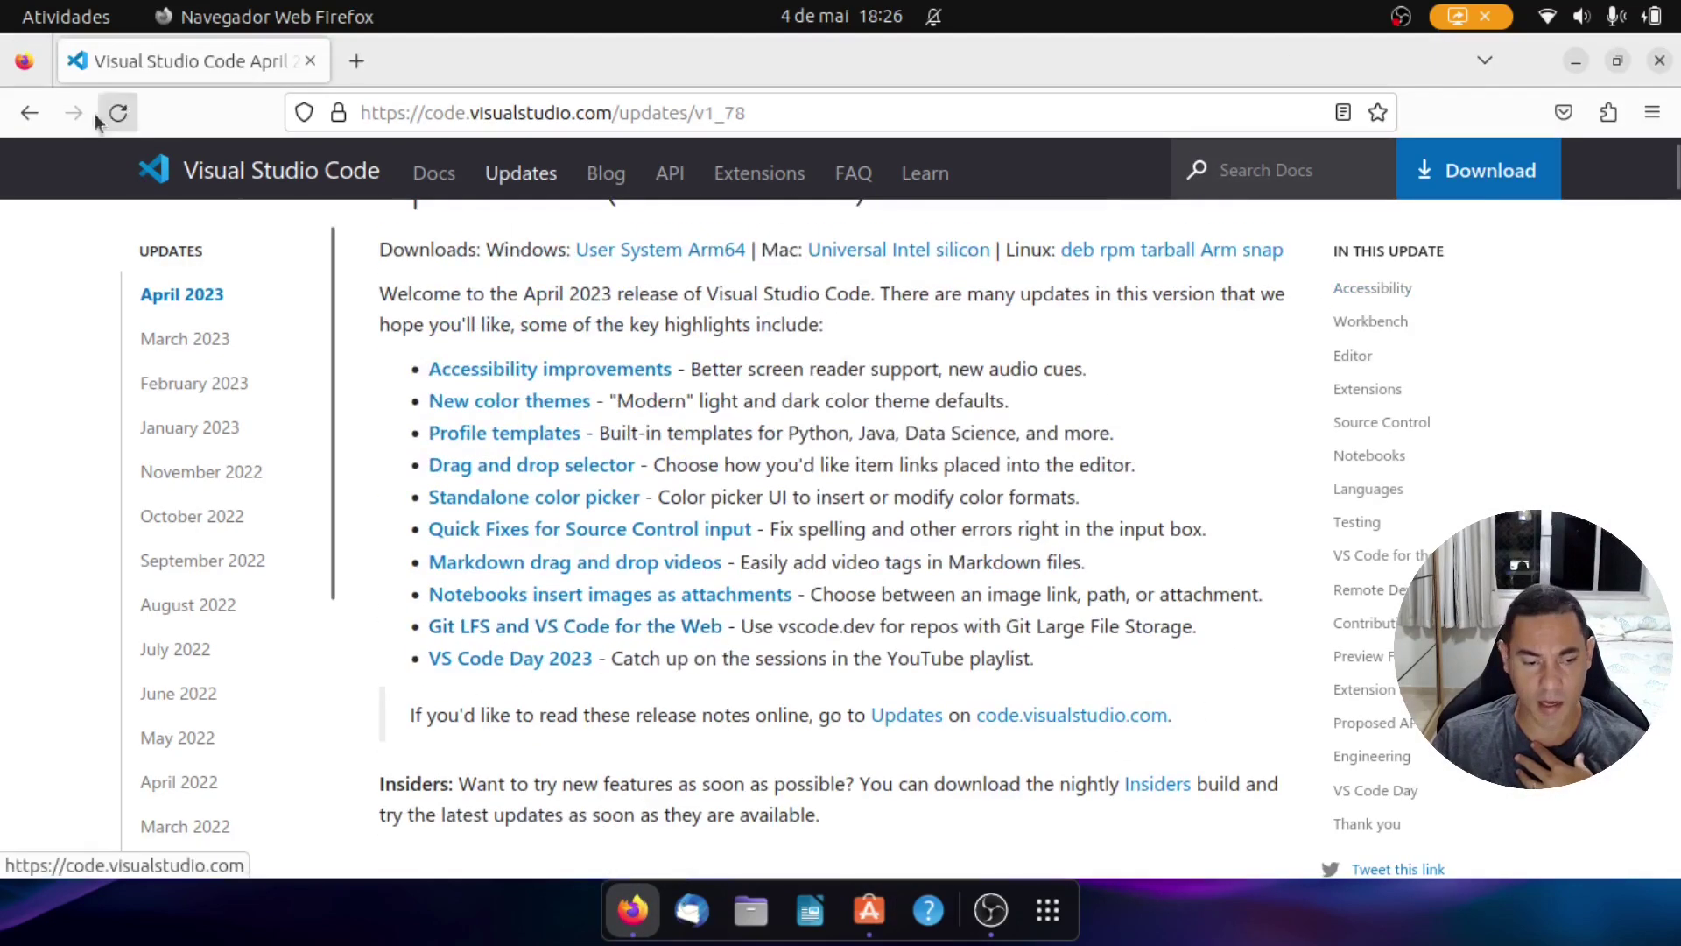
left_click(29, 113)
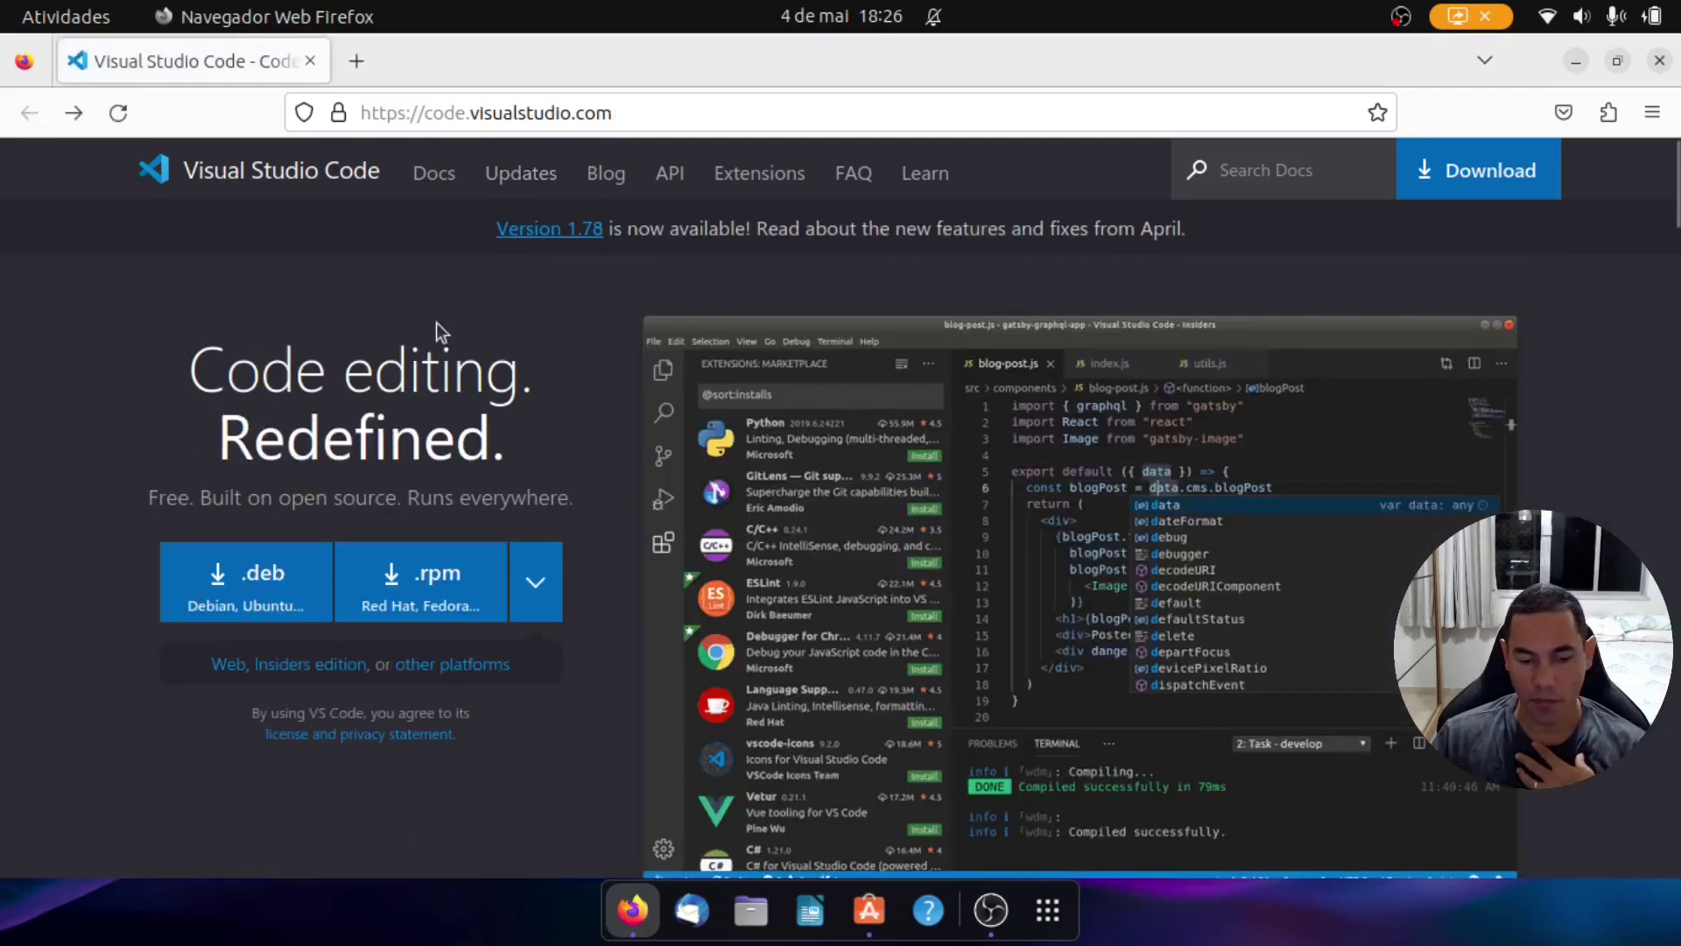
left_click(248, 585)
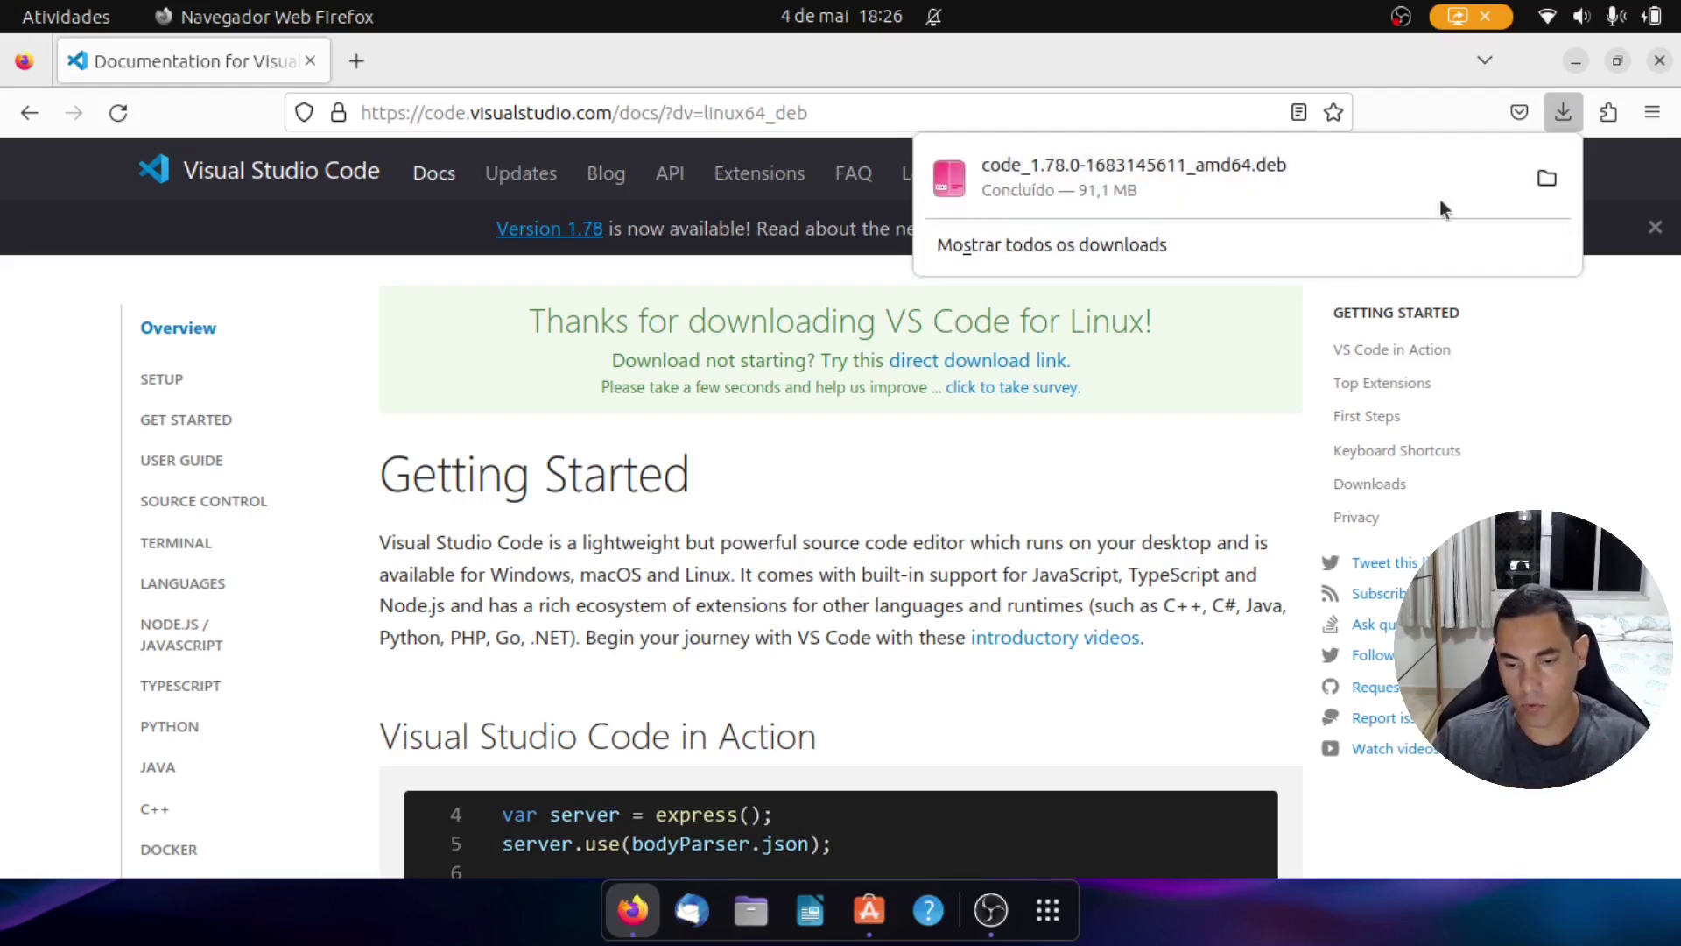
left_click(1574, 63)
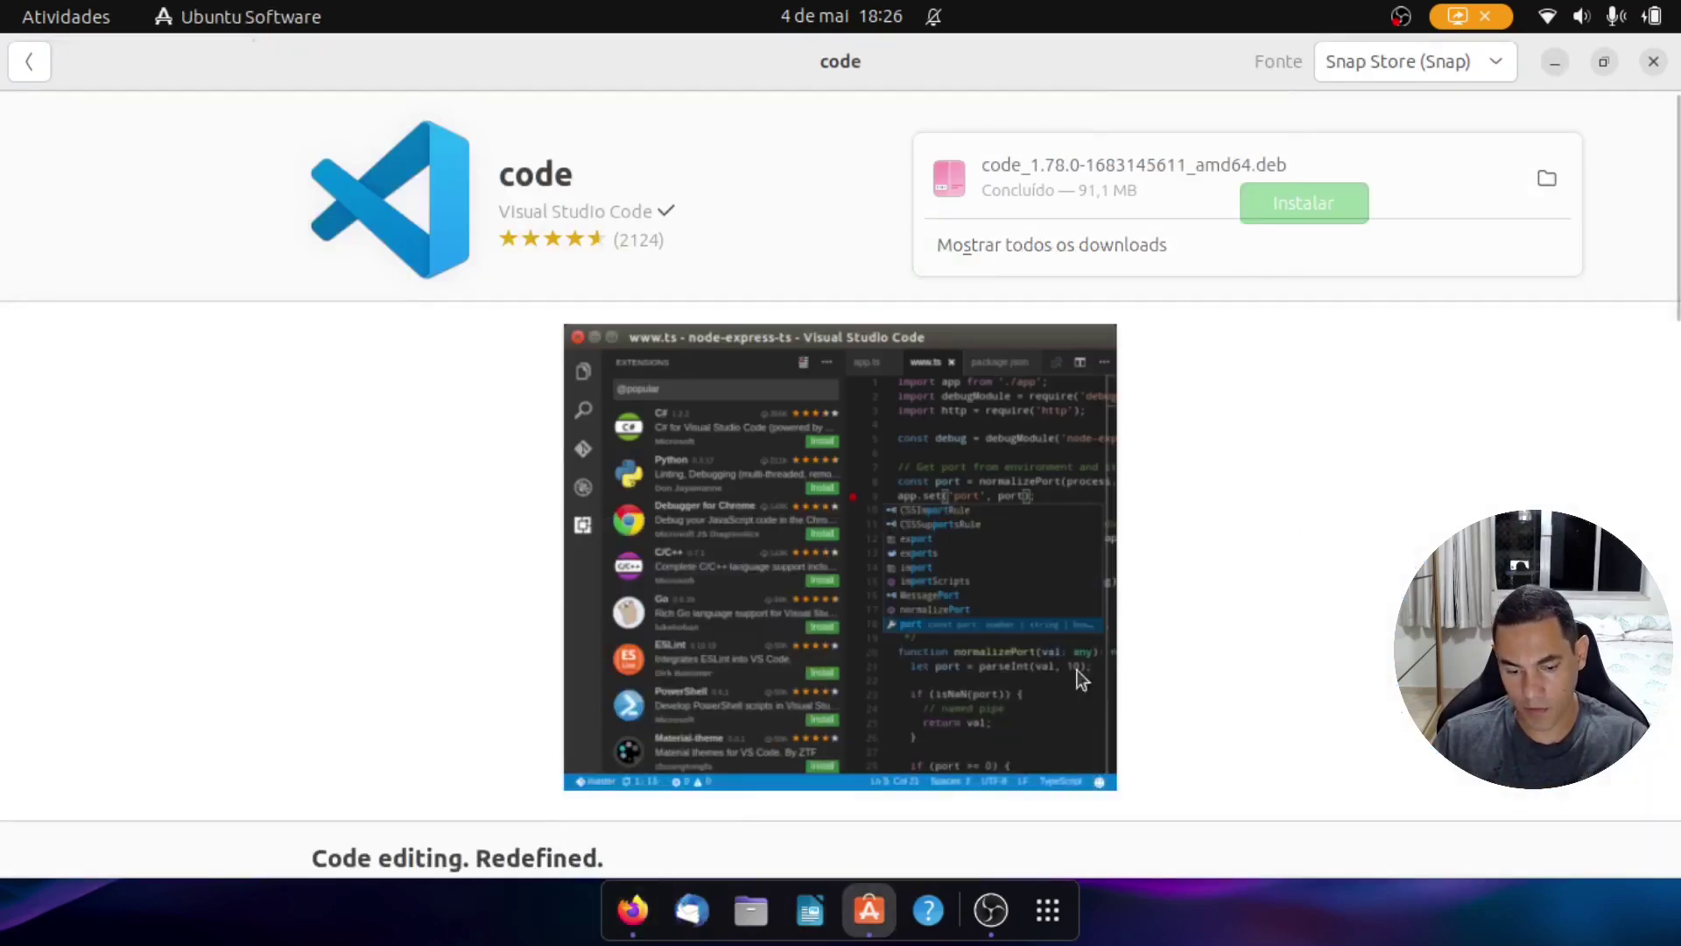
Step: Show Downloads in Files, then launch Terminal, pin it to favorites and maximize it
left_click(743, 915)
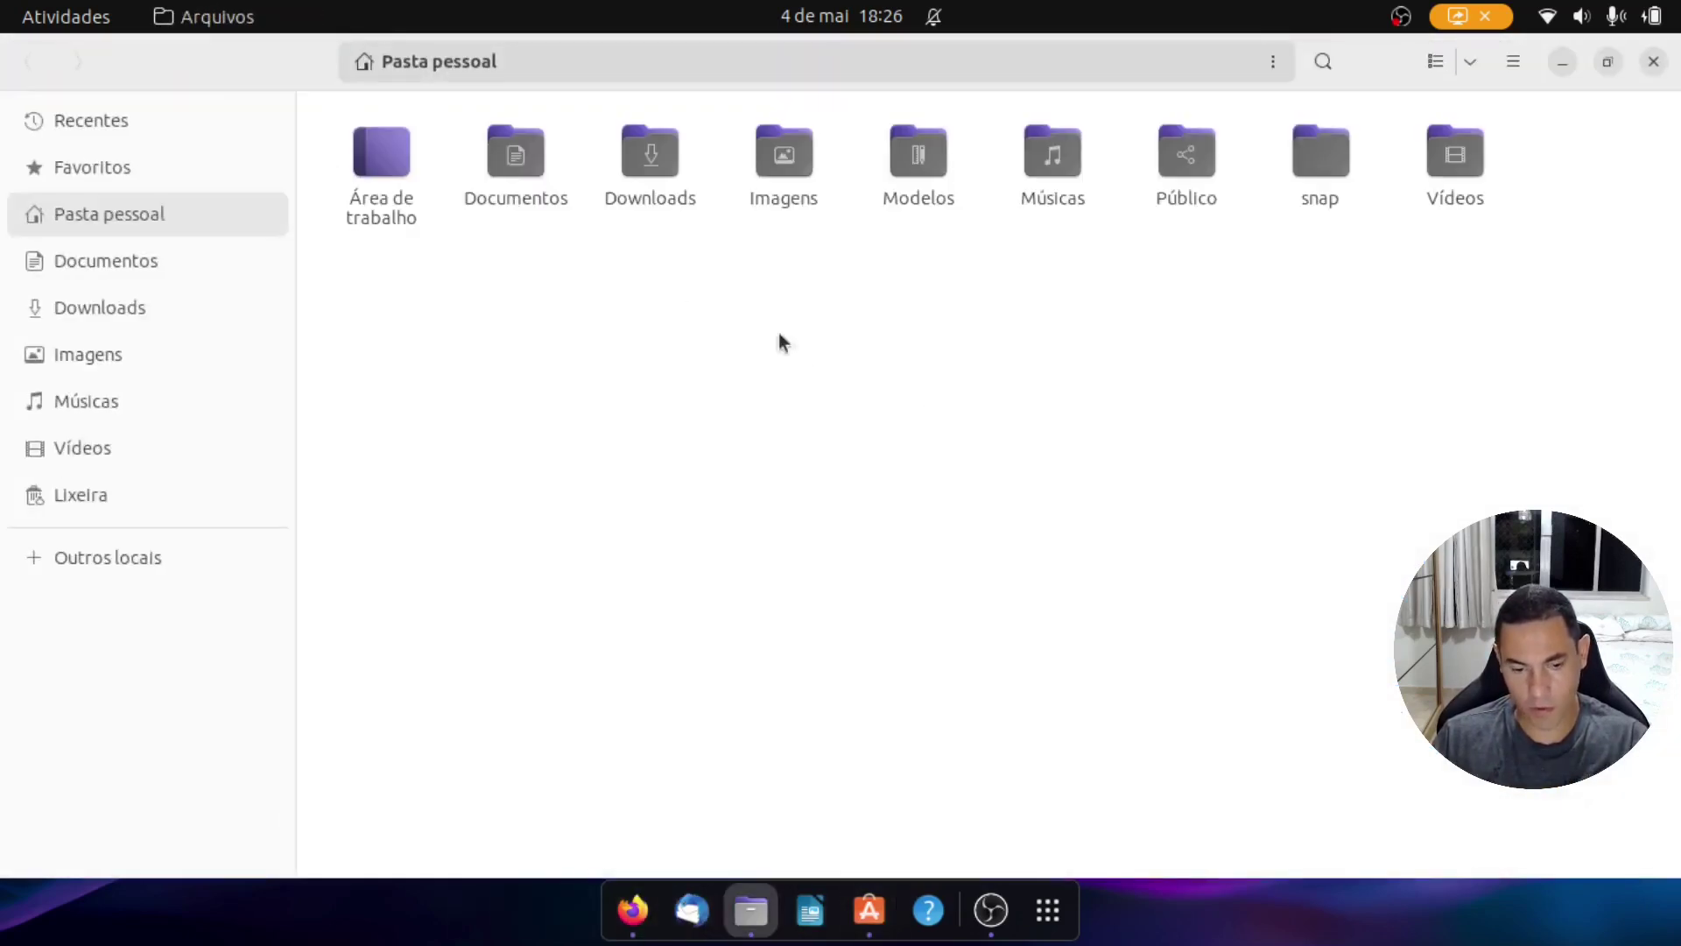
left_click(160, 304)
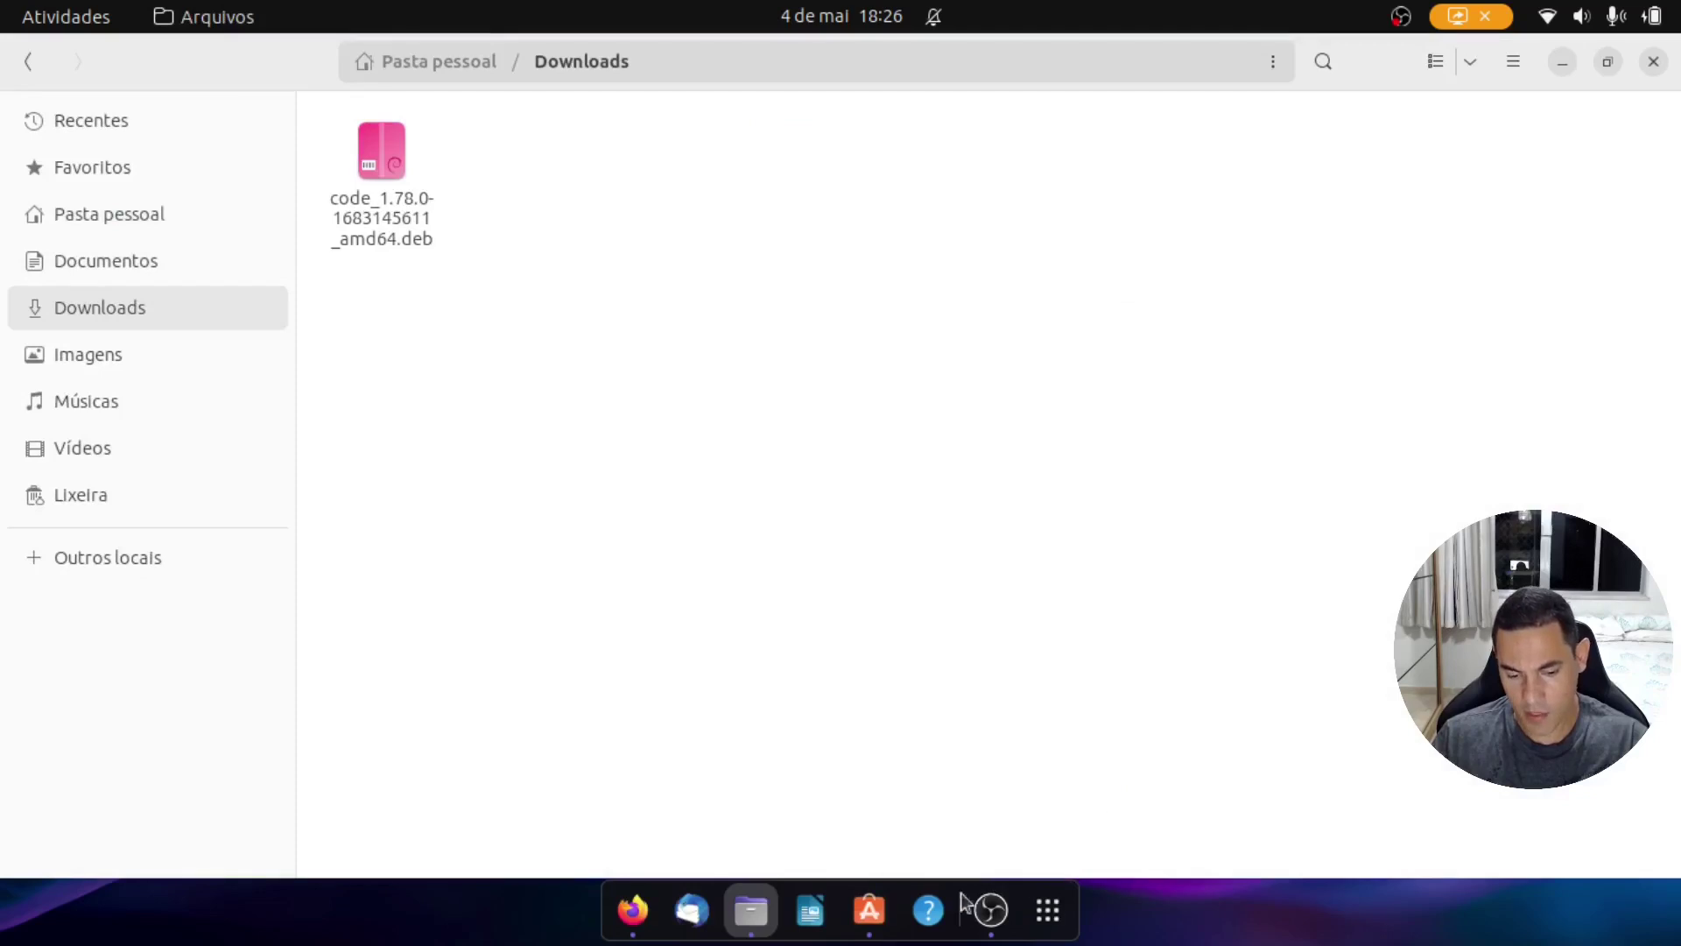
left_click(1048, 910)
left_click(937, 543)
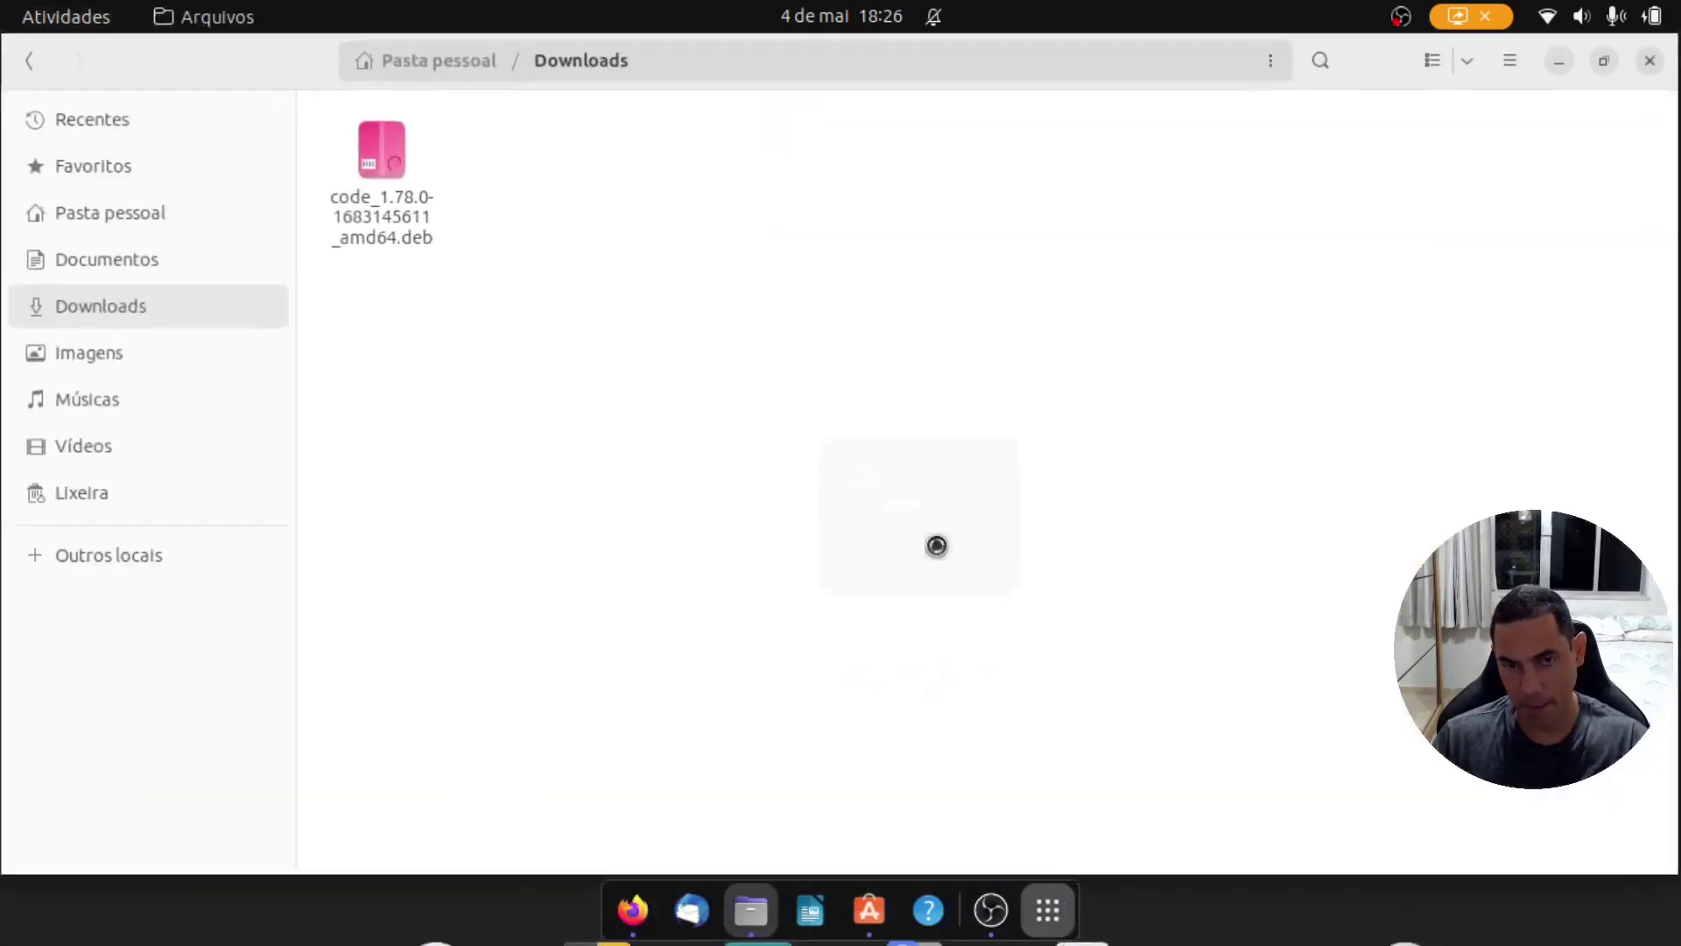
right_click(970, 921)
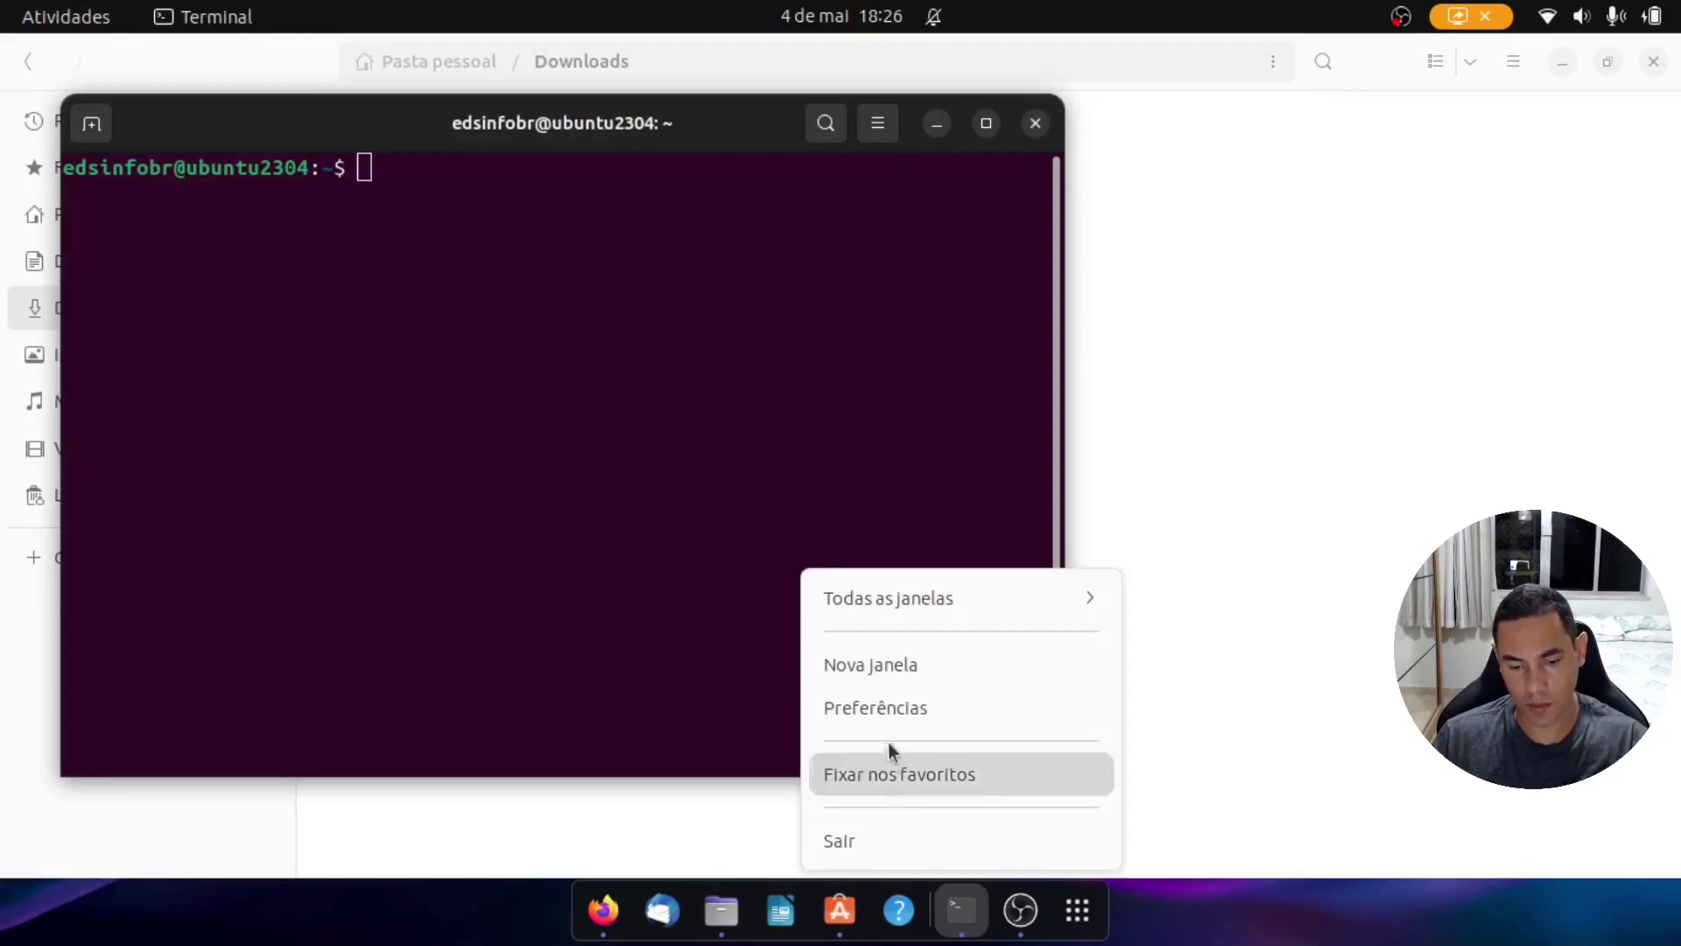
left_click(889, 776)
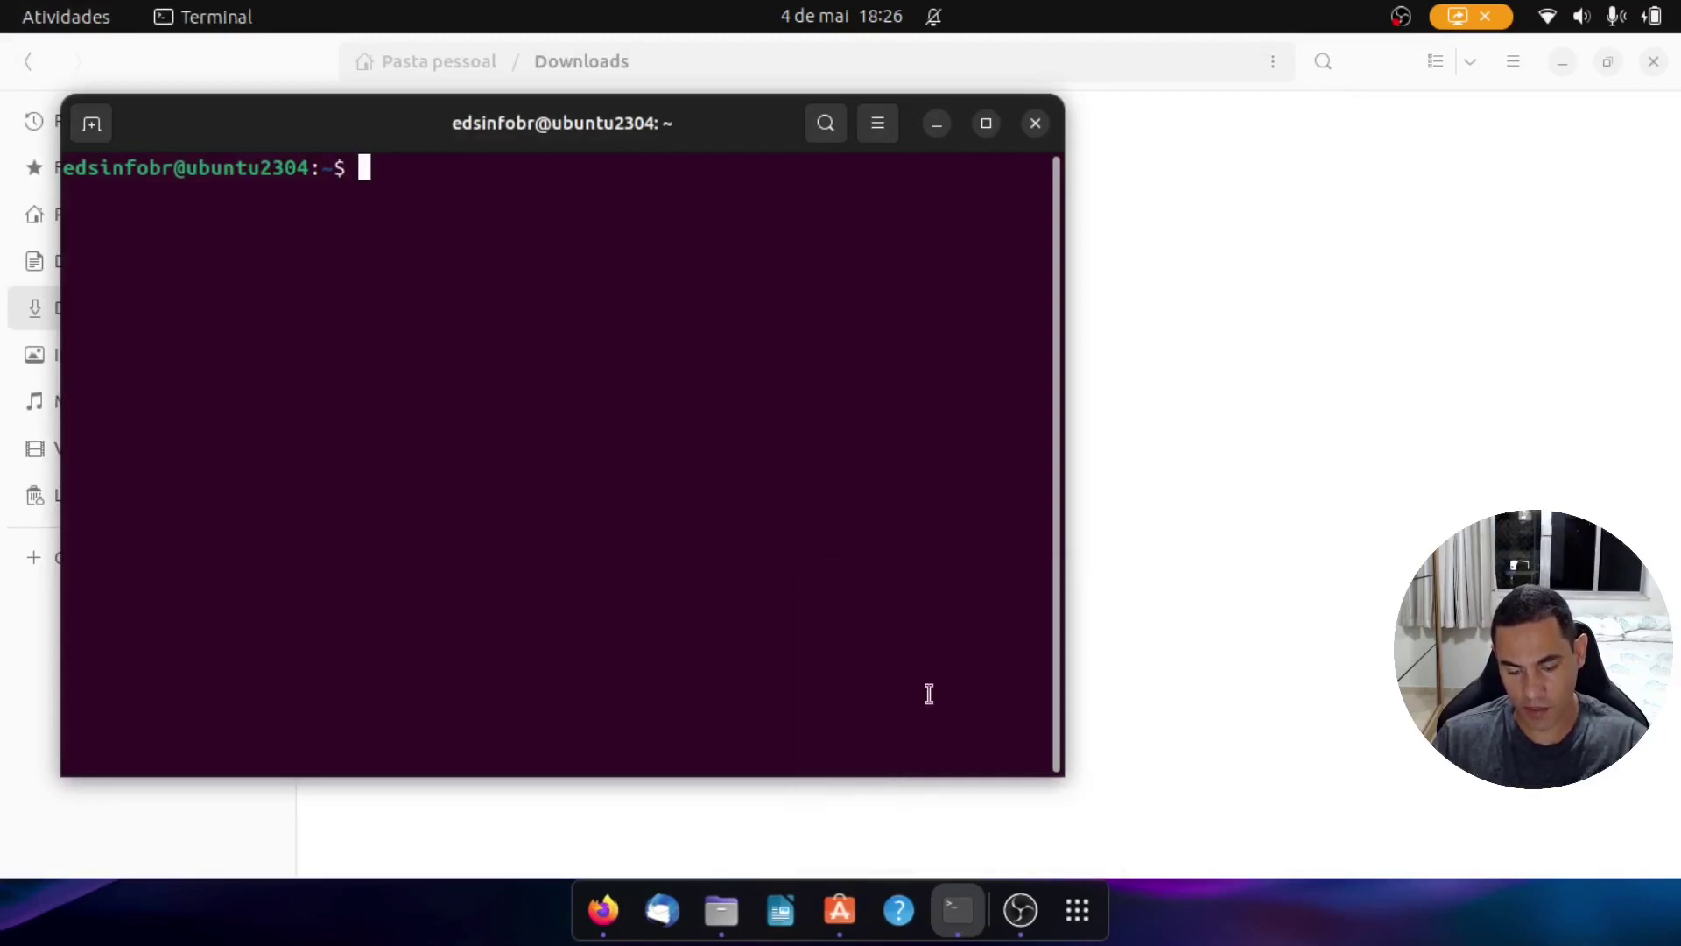
left_click(987, 124)
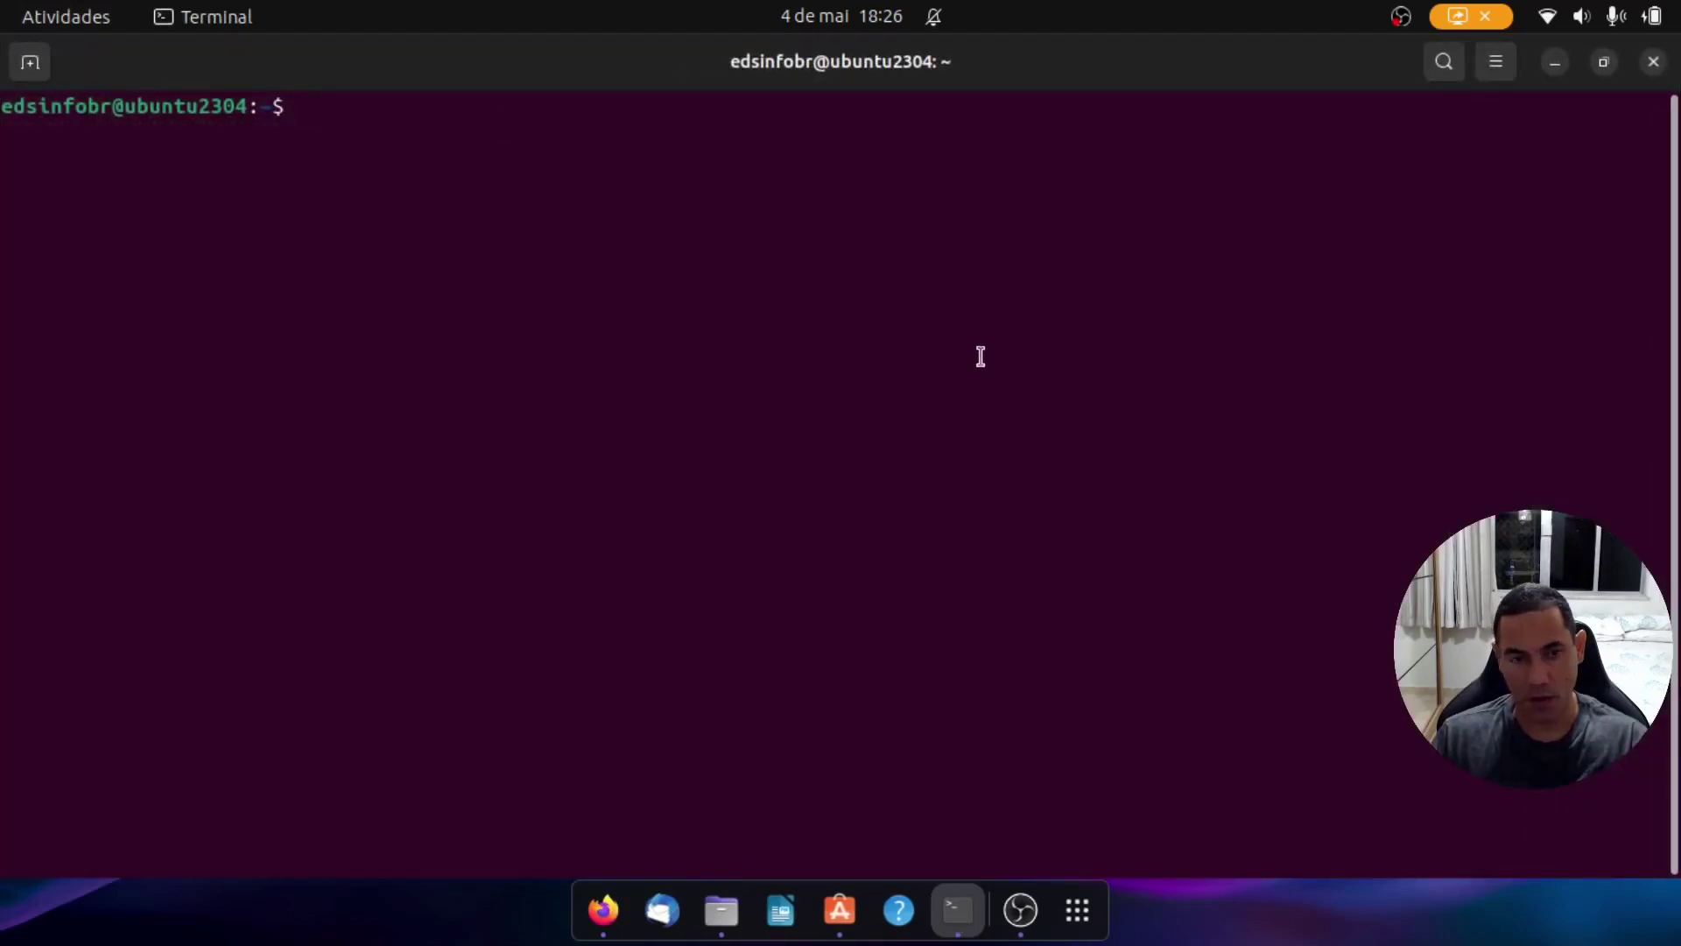
Step: Change into the Downloads folder and list its contents in detail with ls -l
type("cdD")
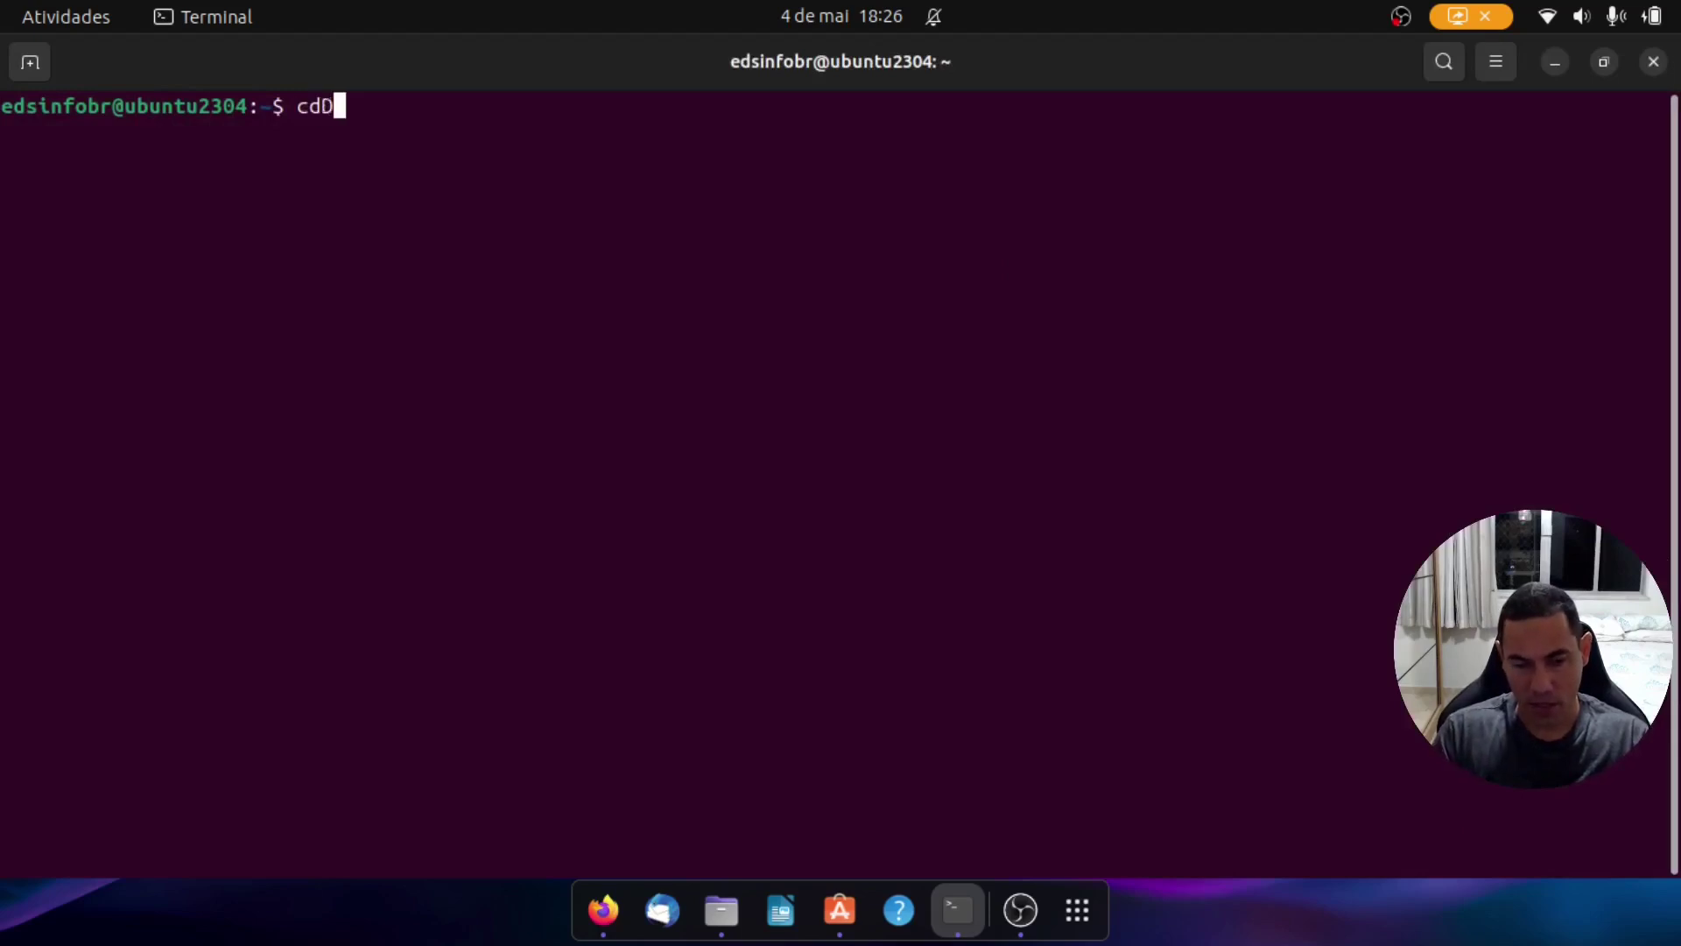
key("BackSpace")
type("Dow")
key("Tab")
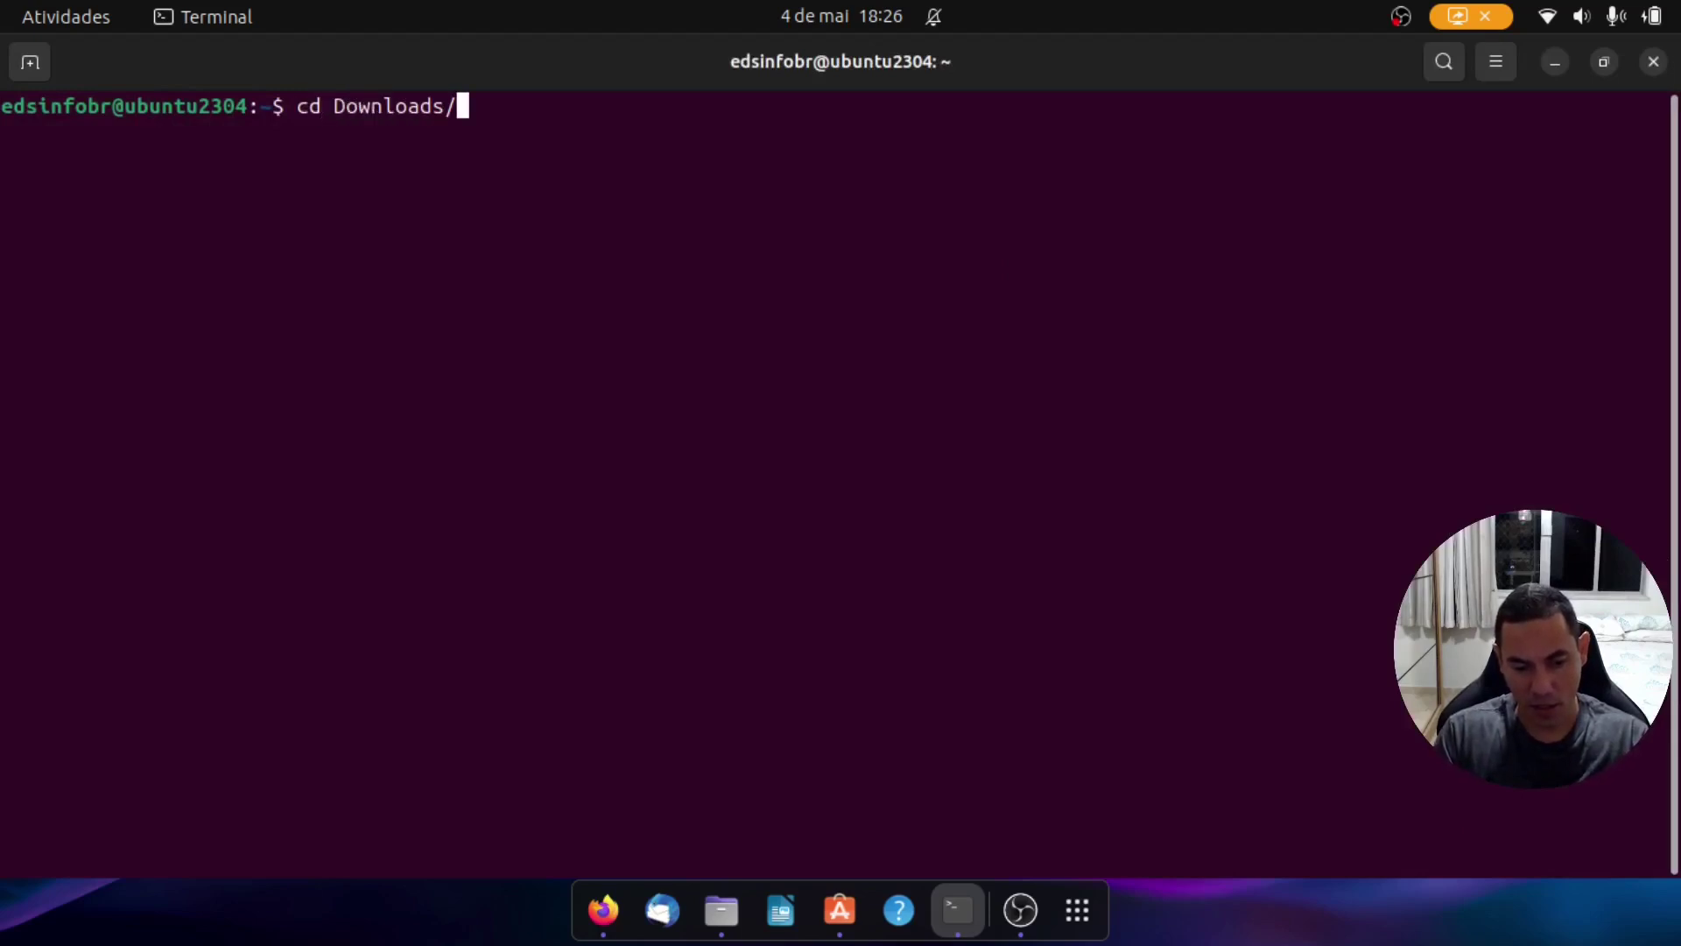
key("Return")
type("ls -l")
key("Return")
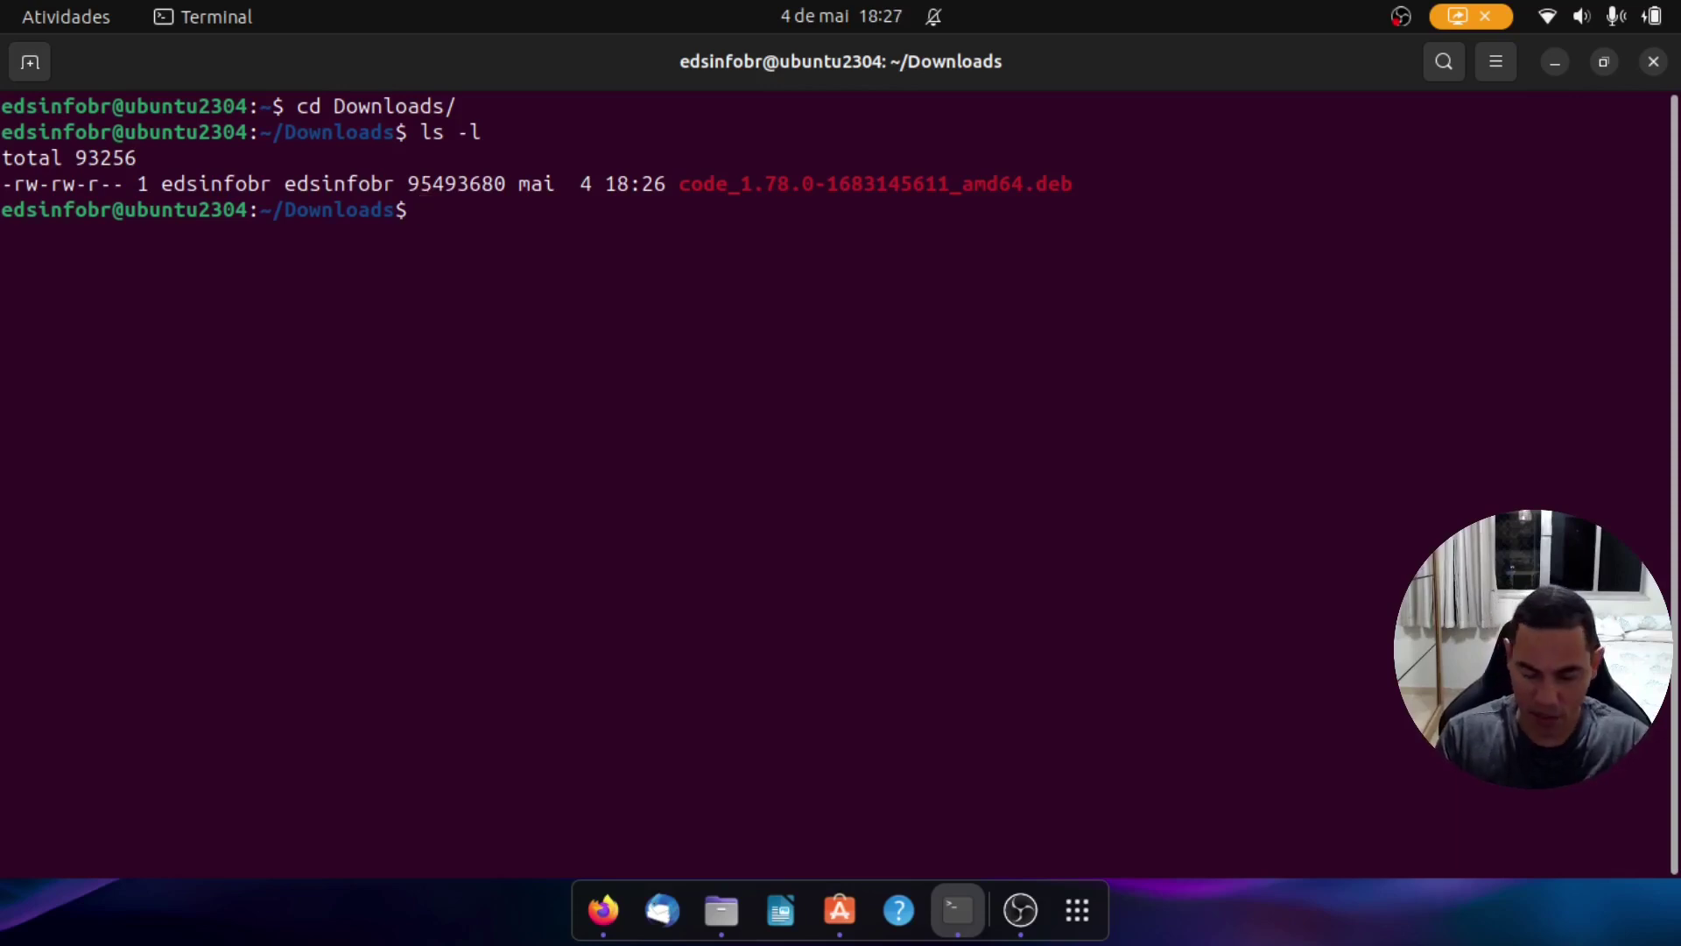
type("./")
key("BackSpace")
key("BackSpace")
type("sudo ")
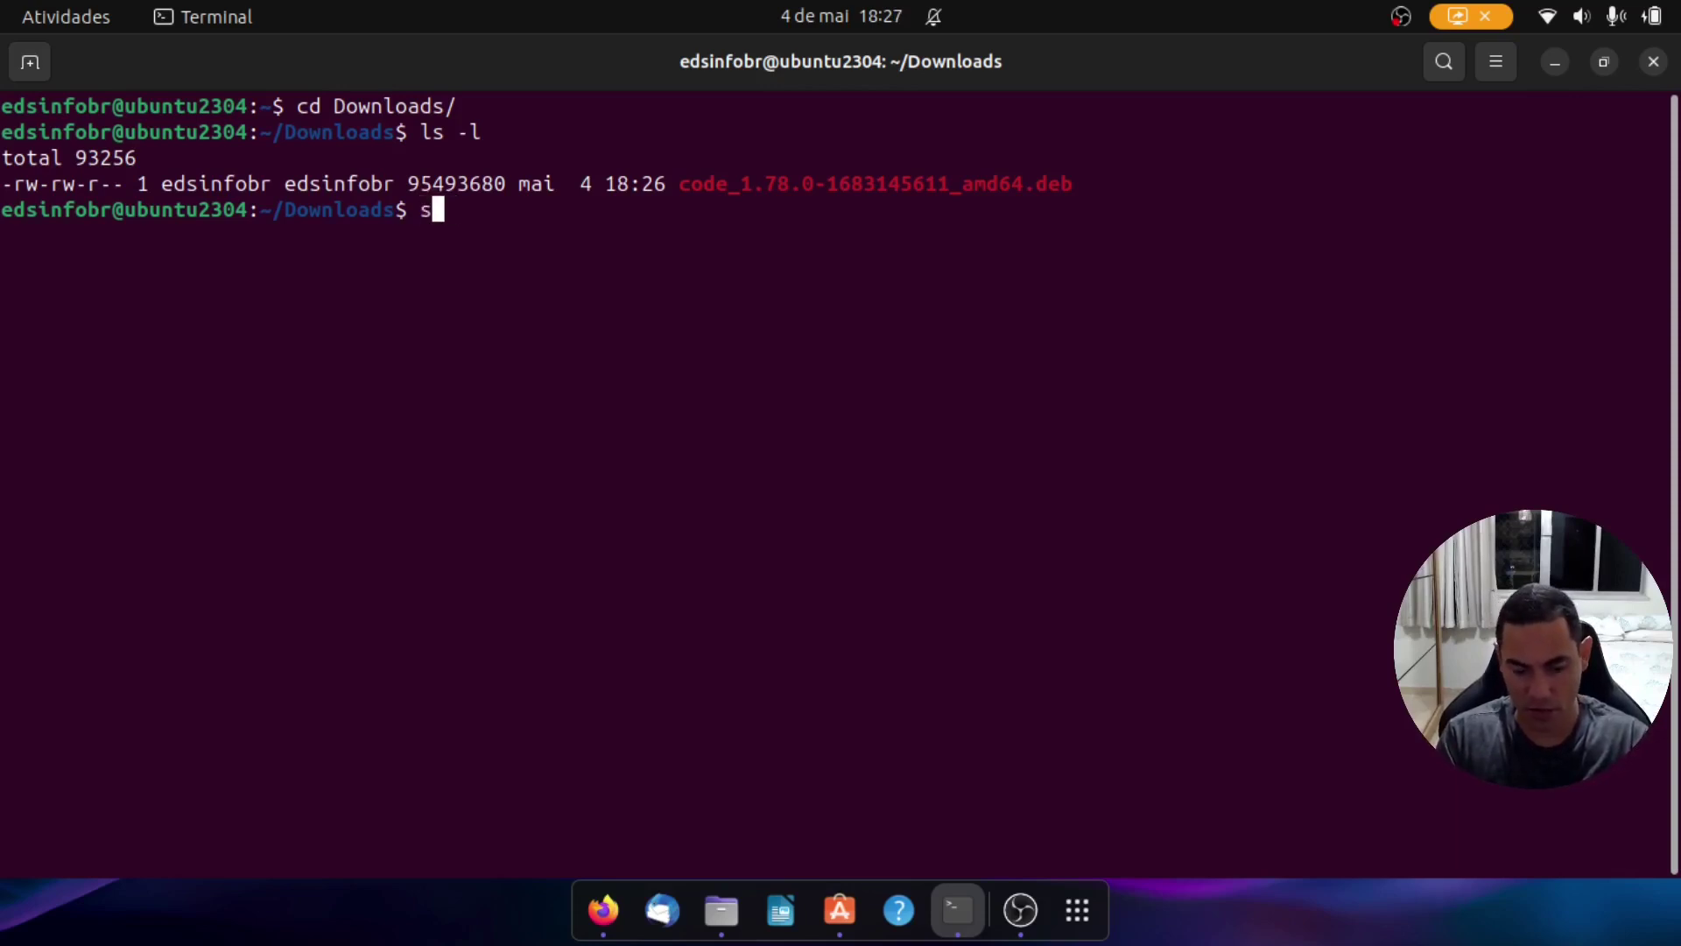
type("./")
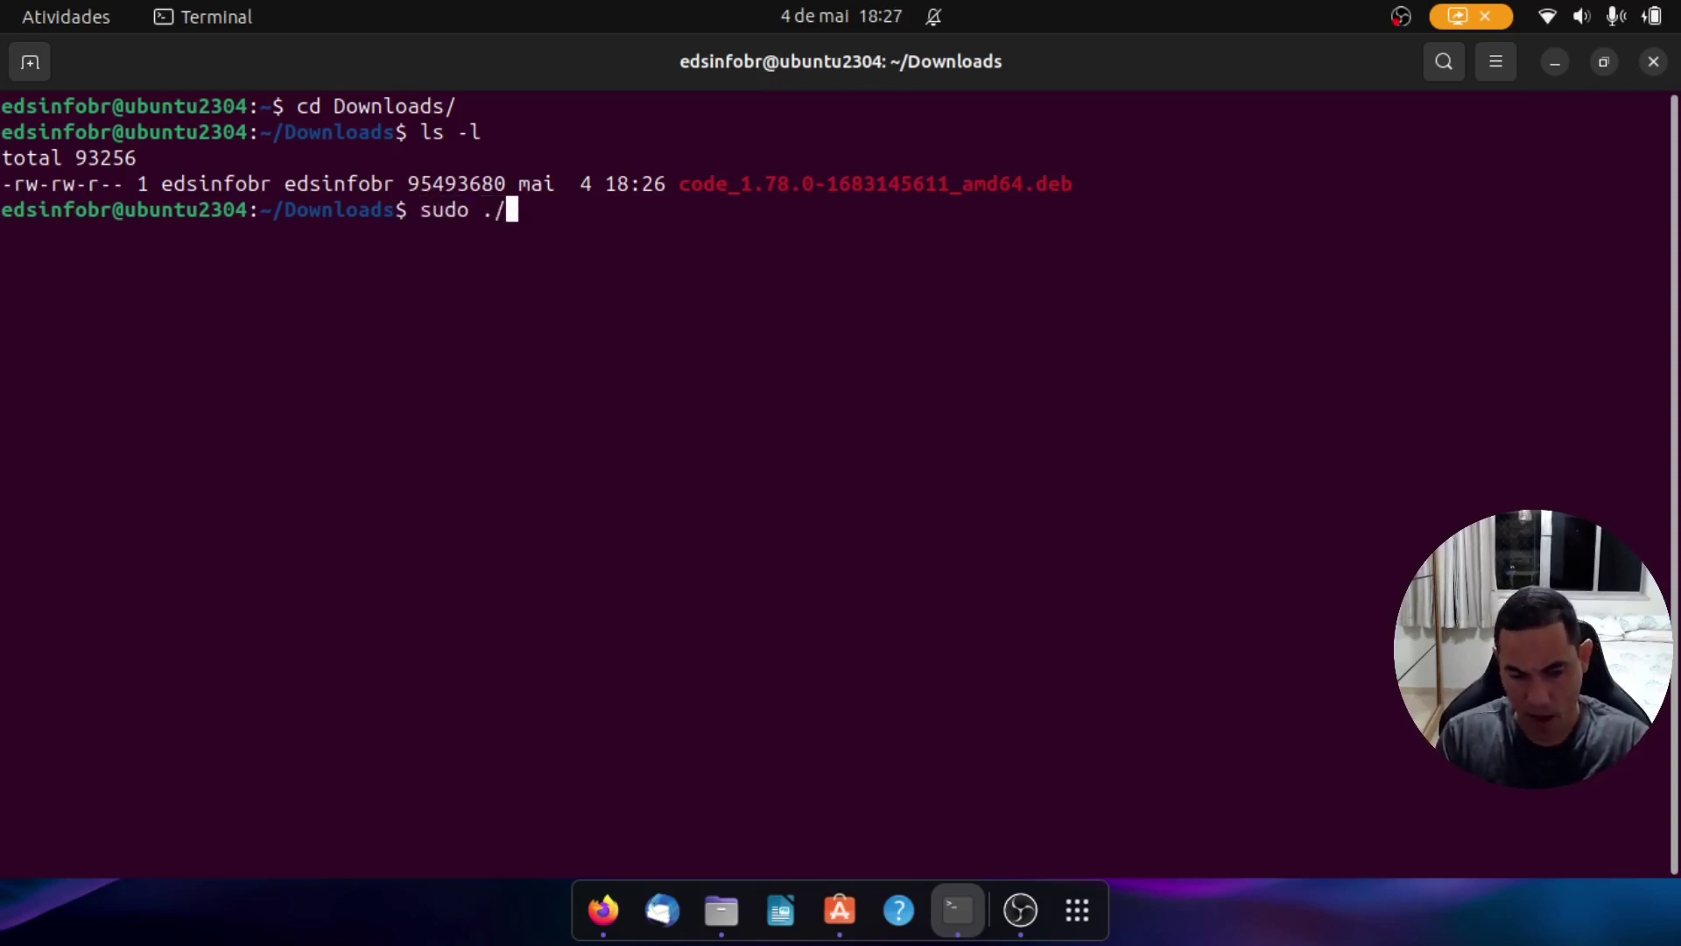
type("code")
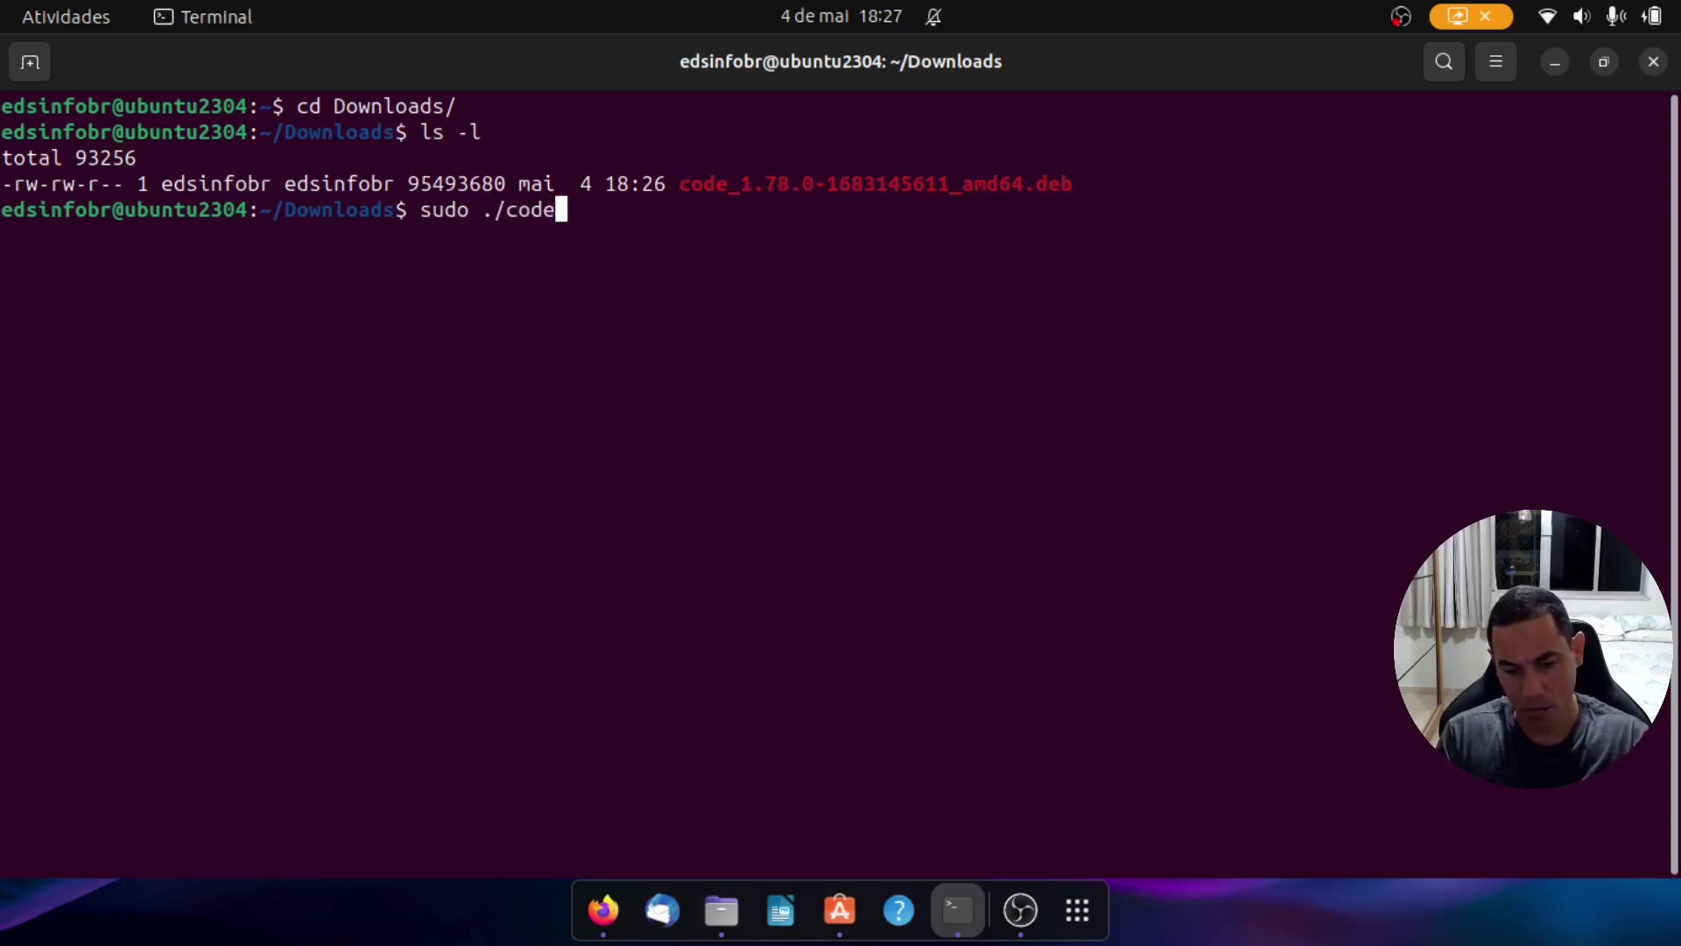
type("_")
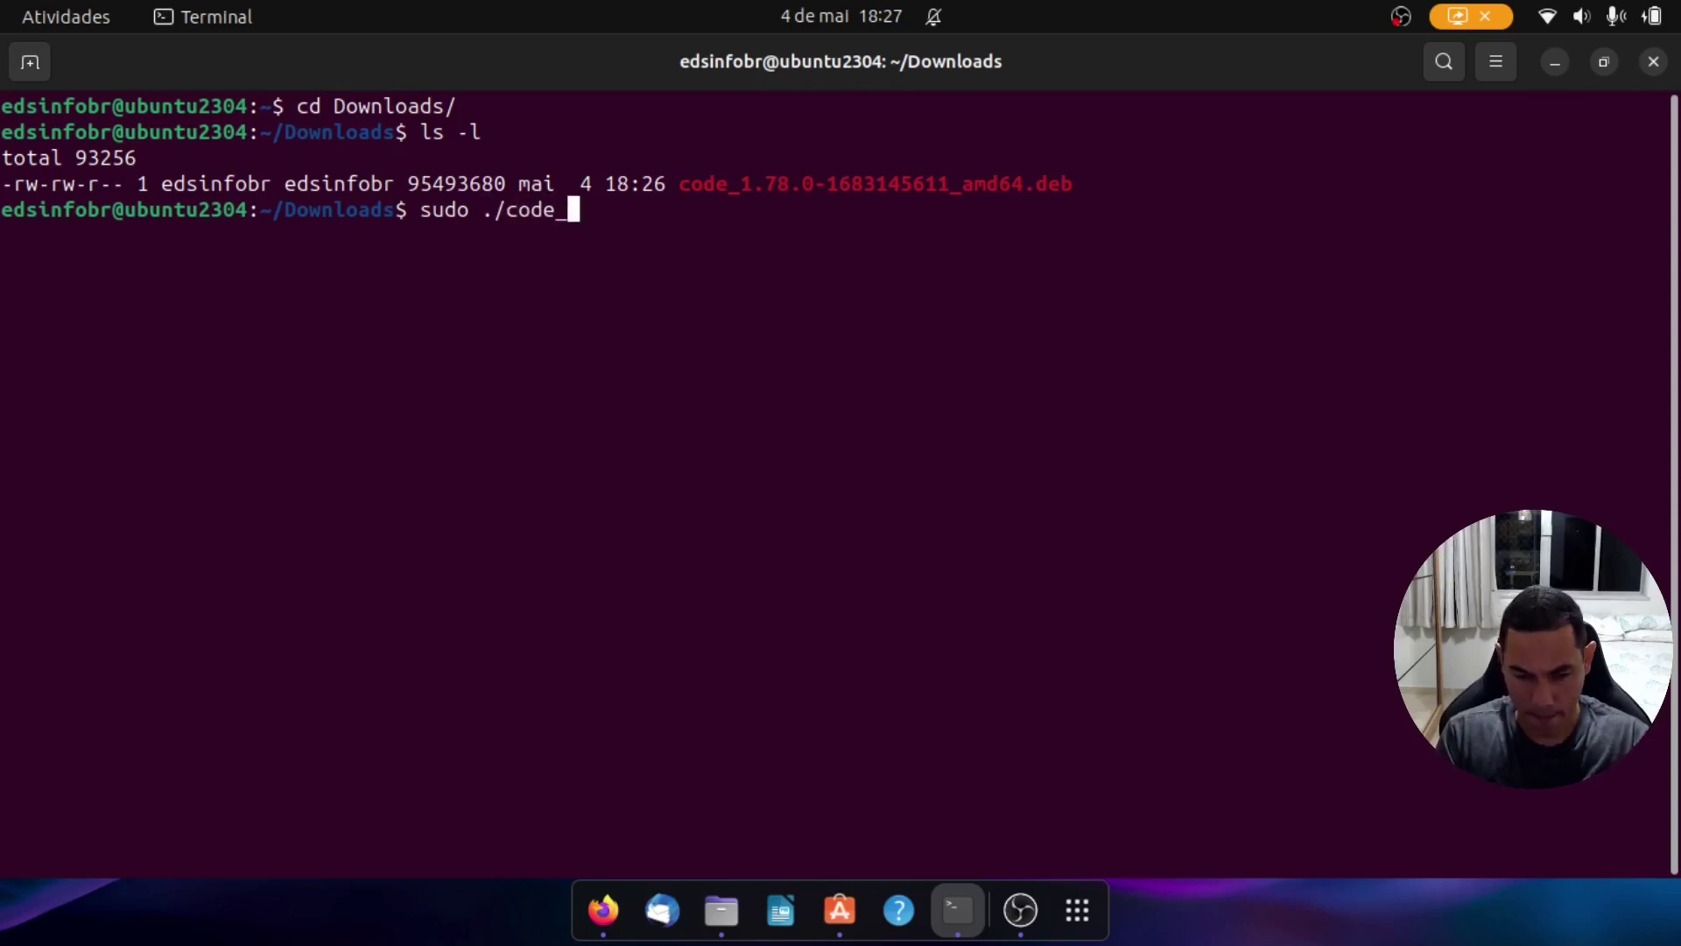
key("BackSpace")
key("BackSpace")
key("BackSpace")
key("BackSpace")
key("BackSpace")
key("BackSpace")
key("BackSpace")
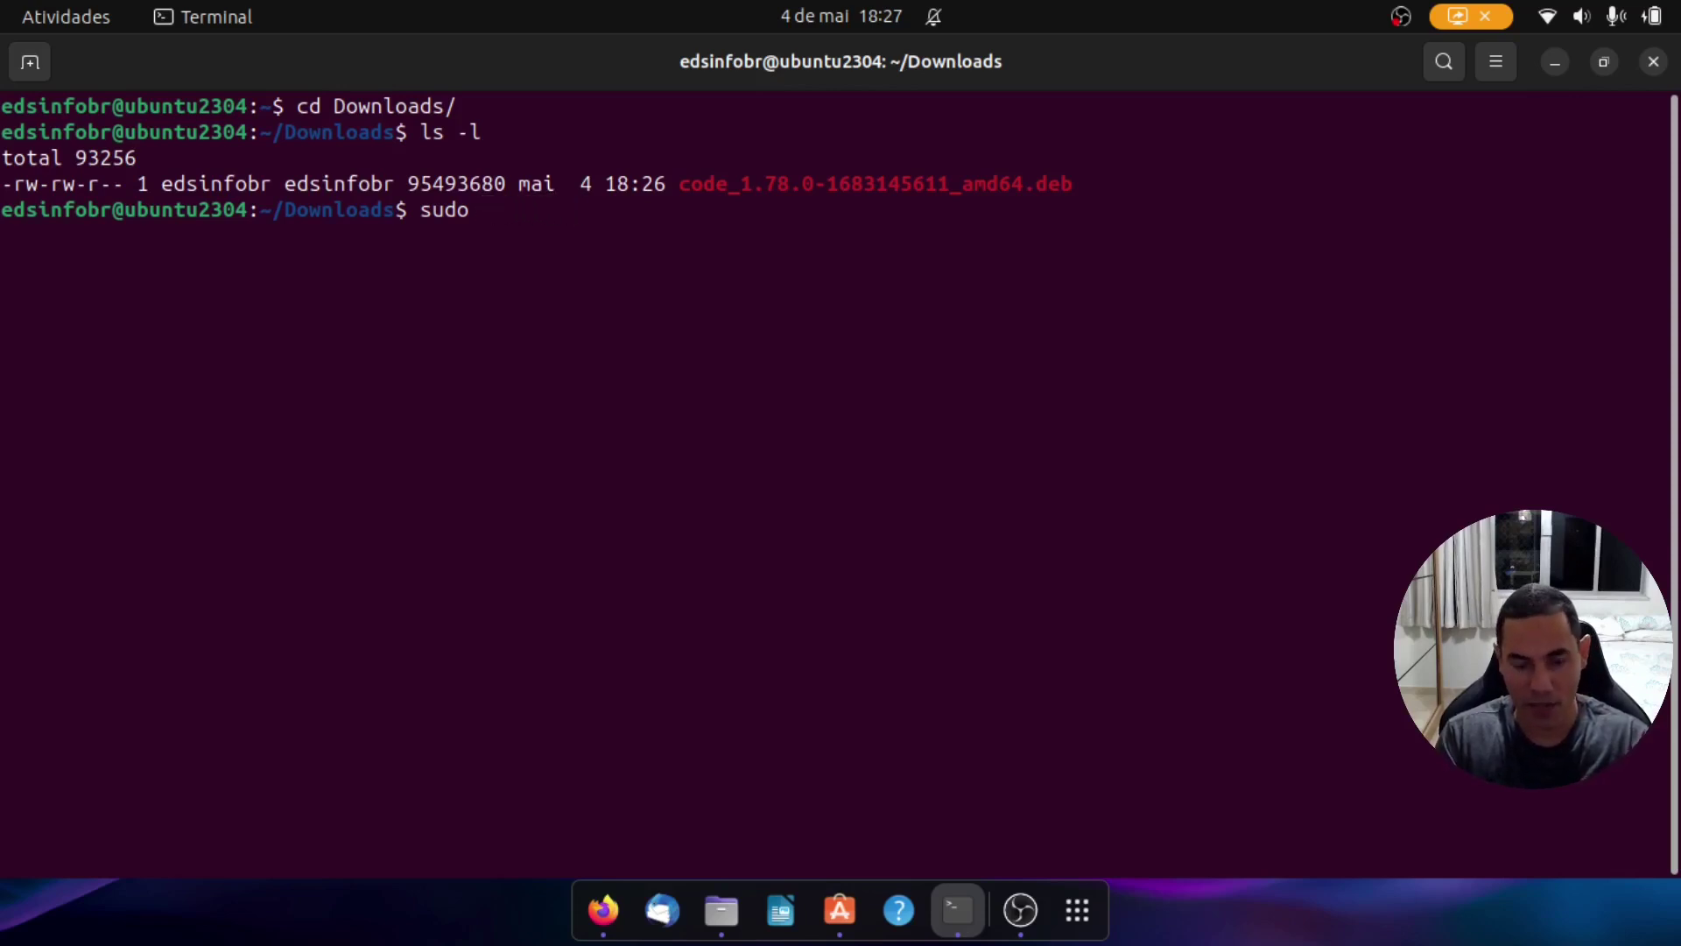
type("dpk")
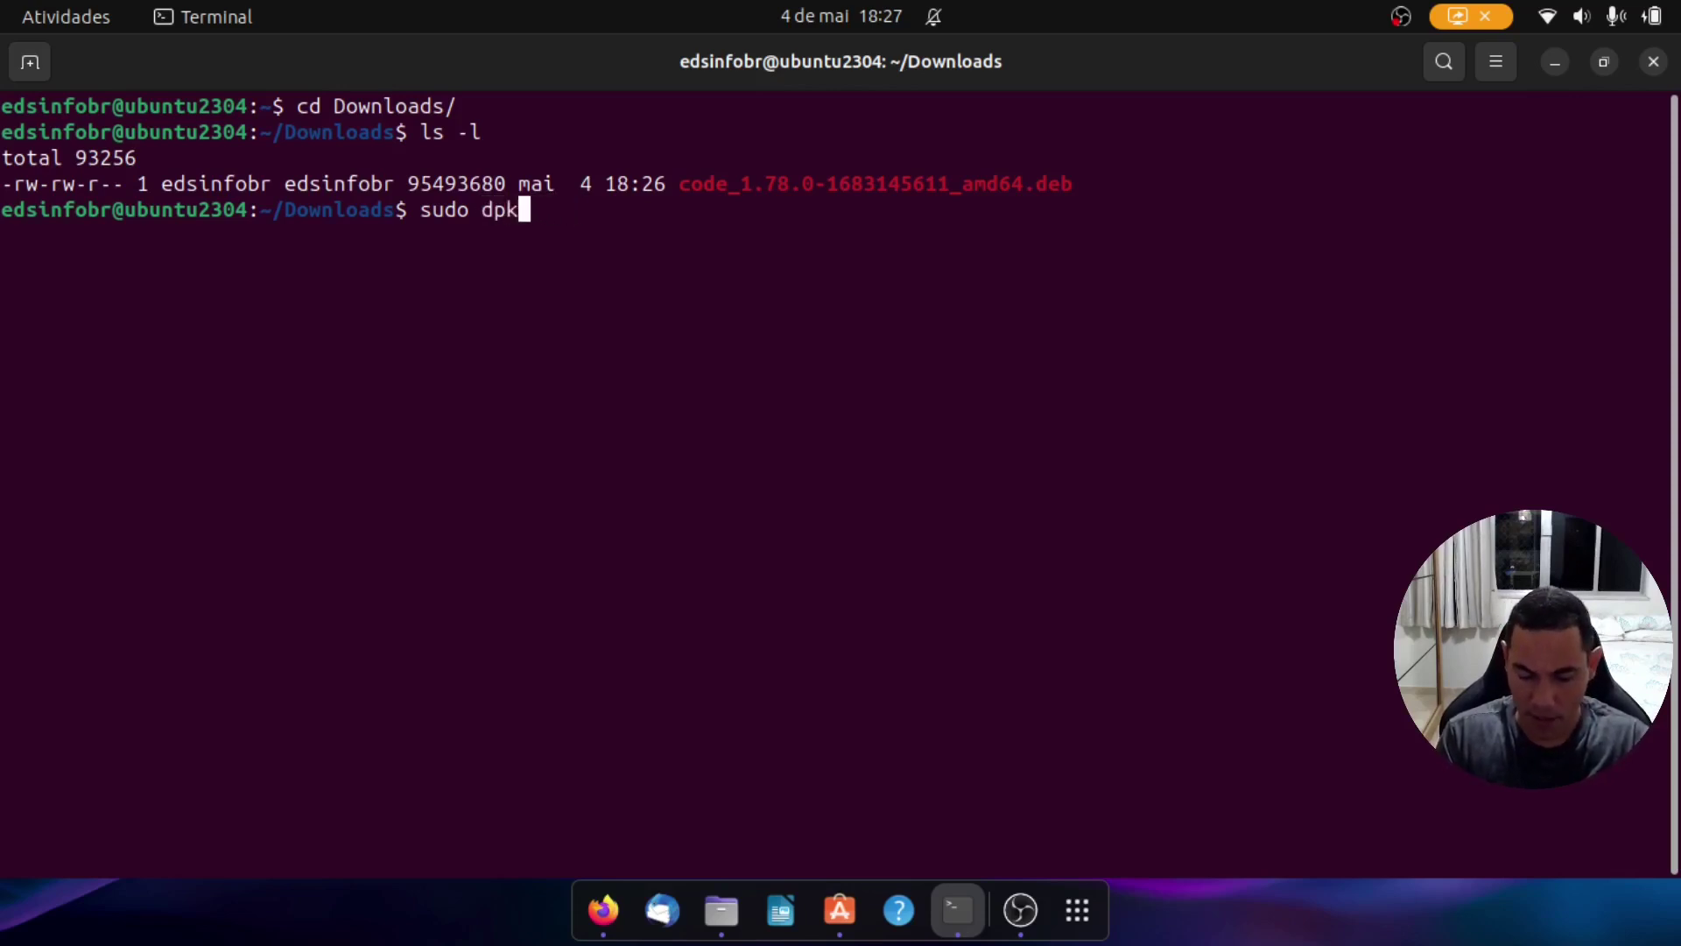
type("g -i ")
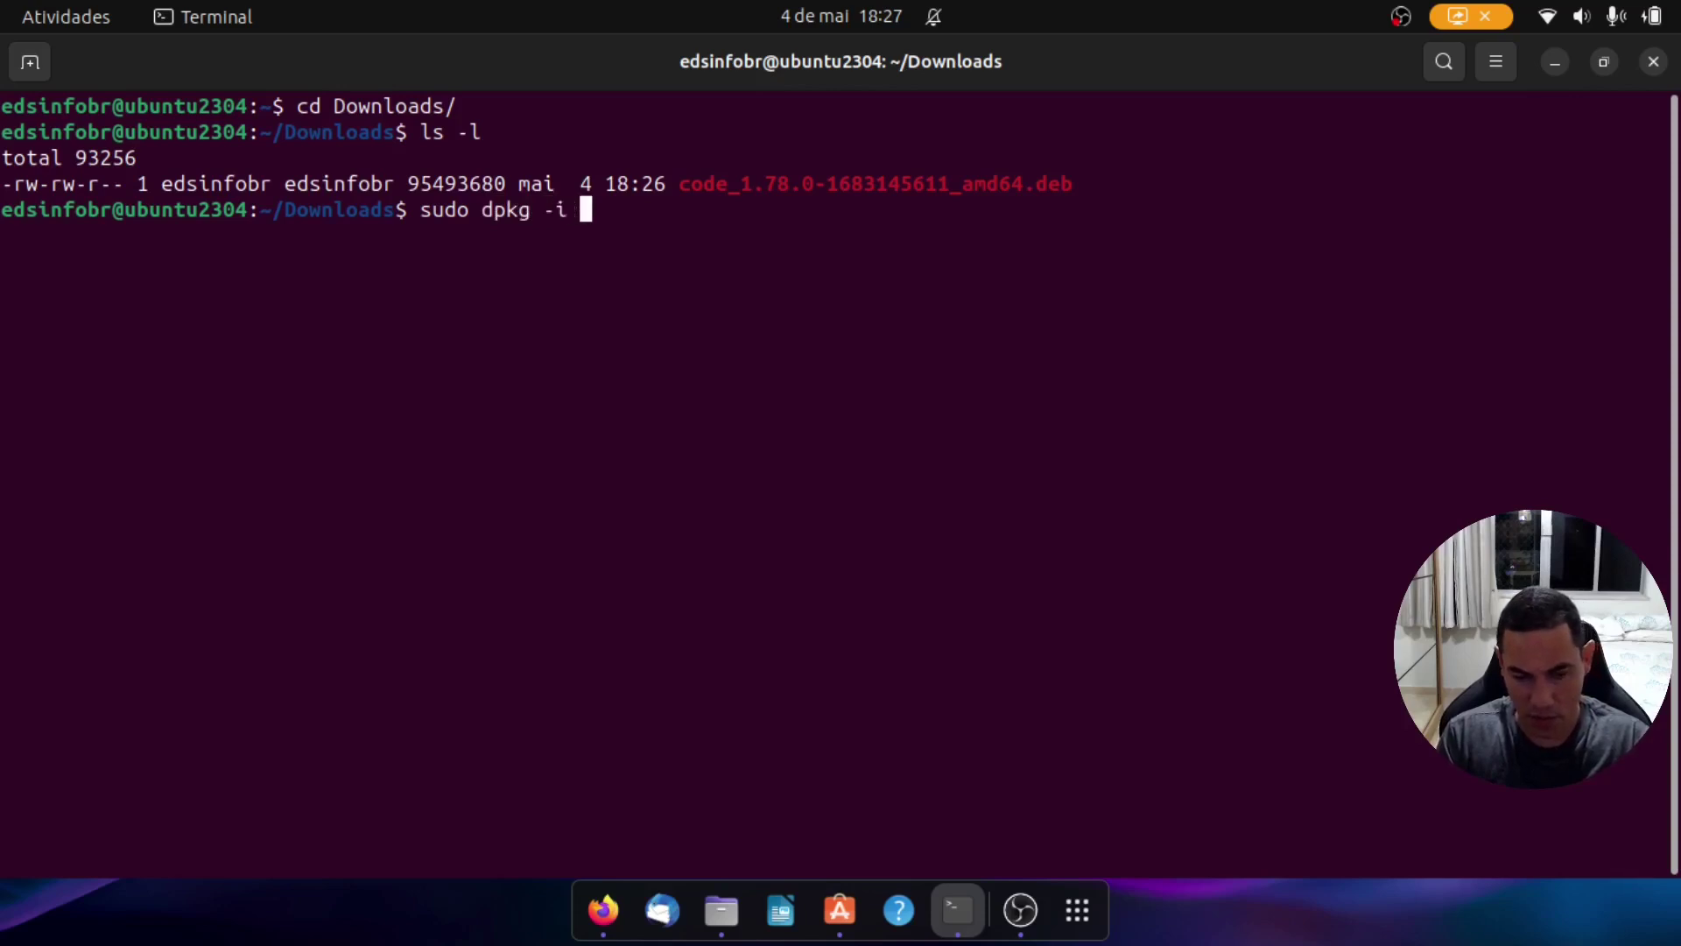
type("co")
key("Tab")
key("Return")
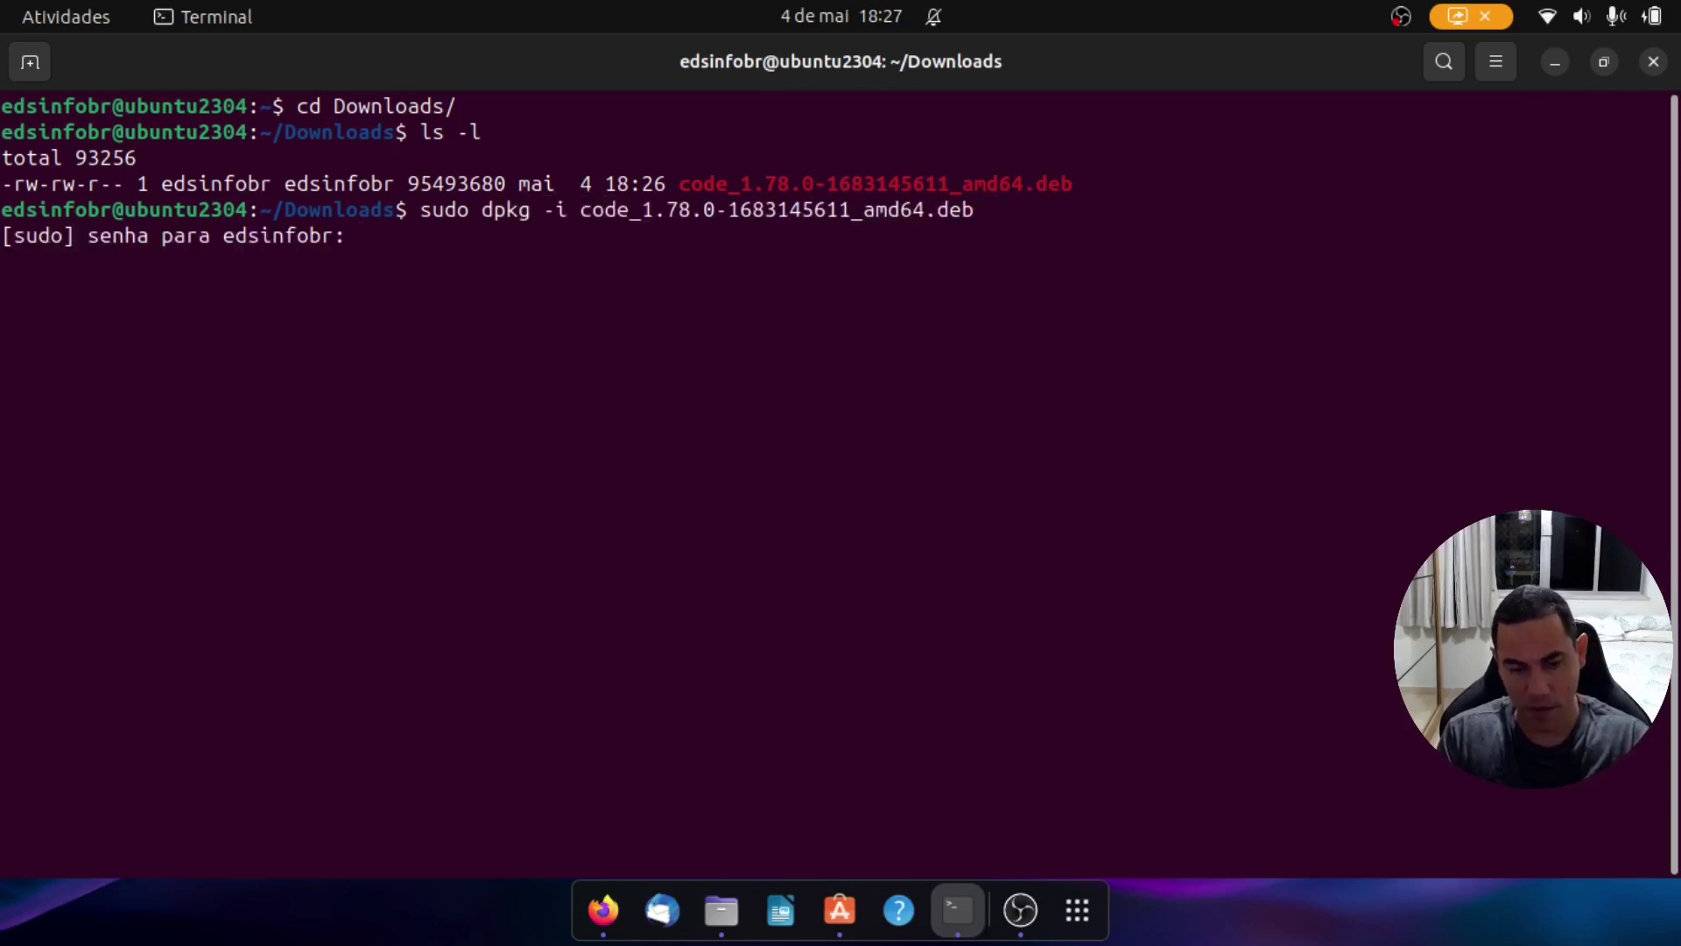
key("Return")
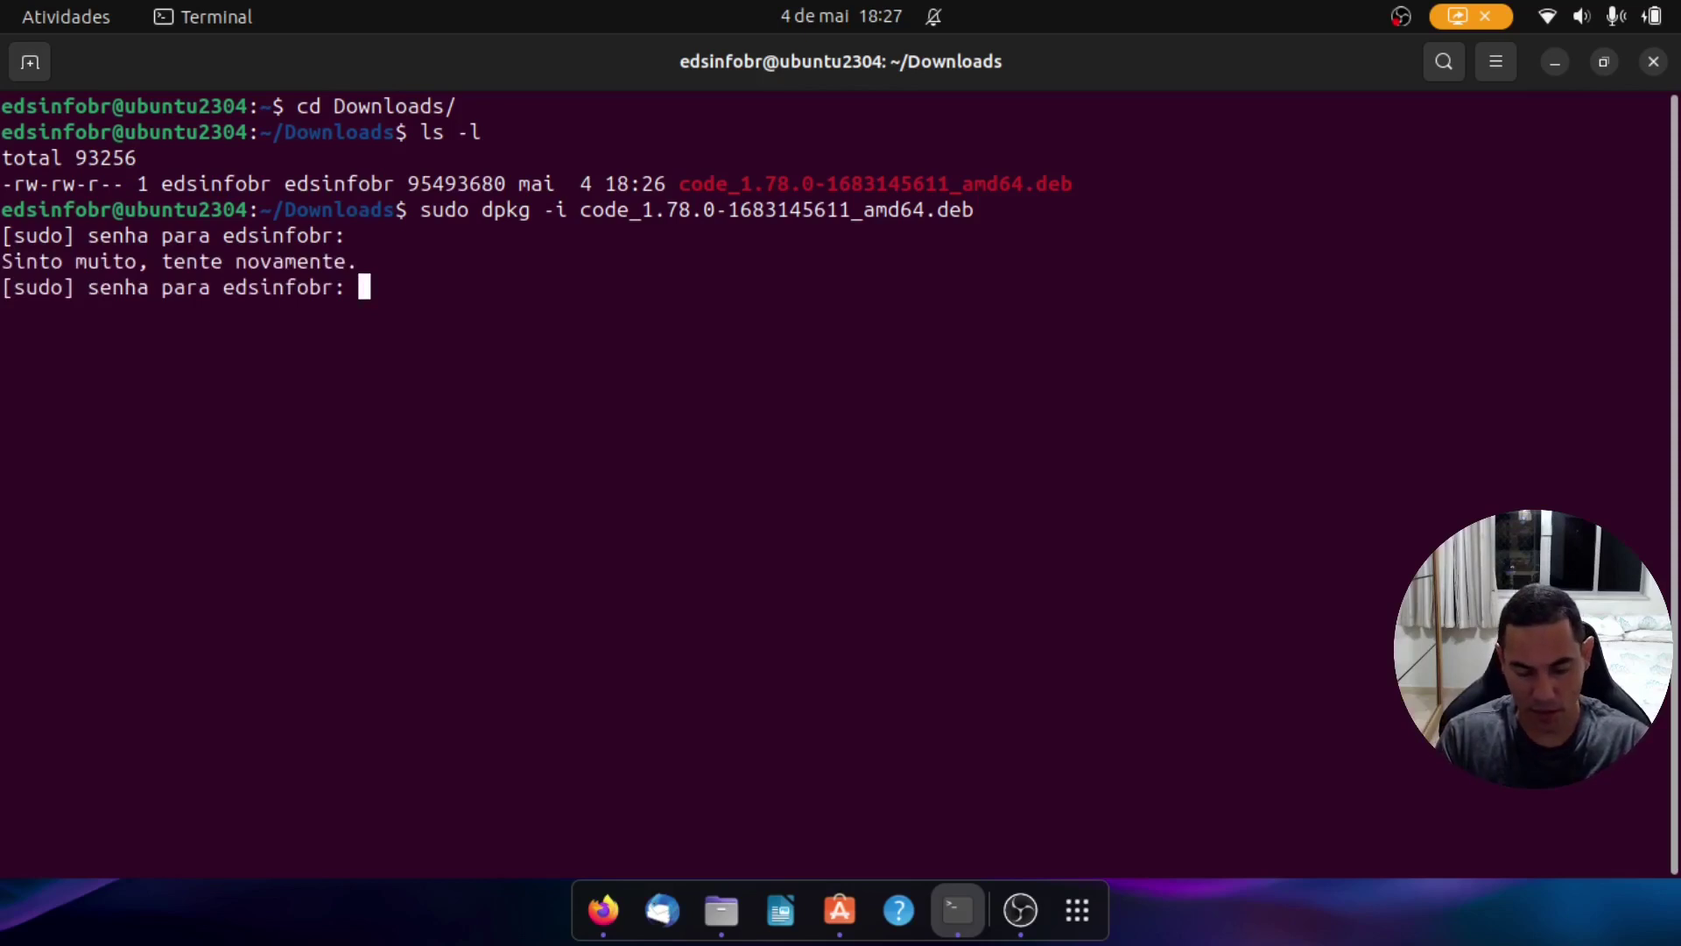
key("Return")
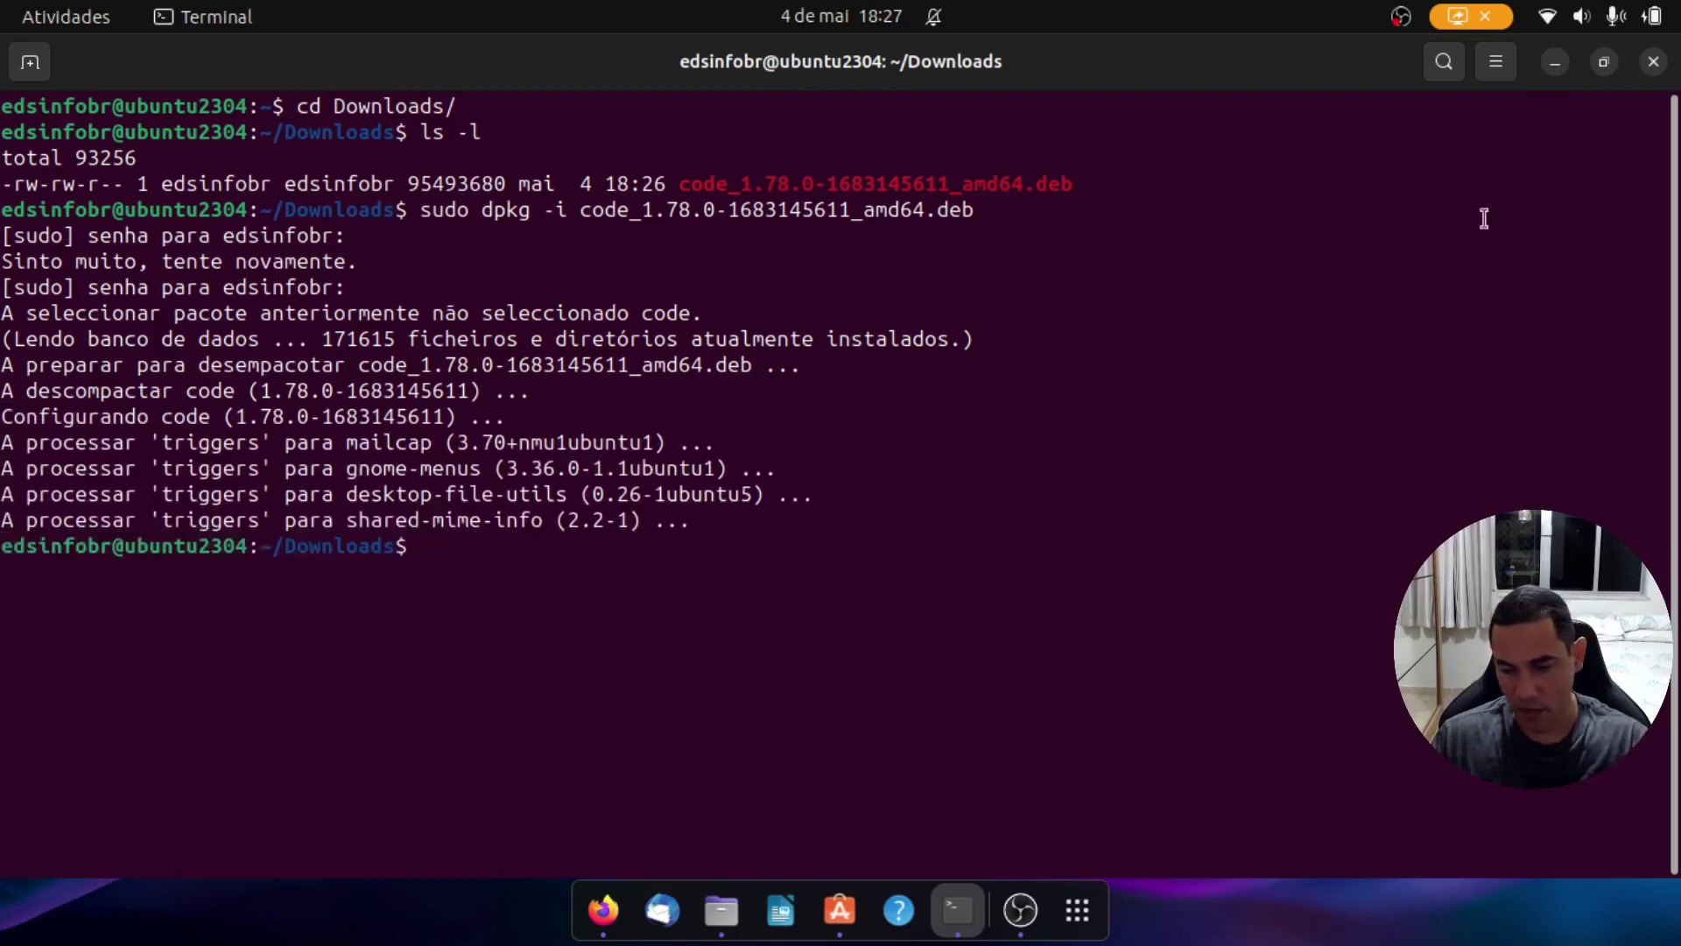
left_click(1556, 66)
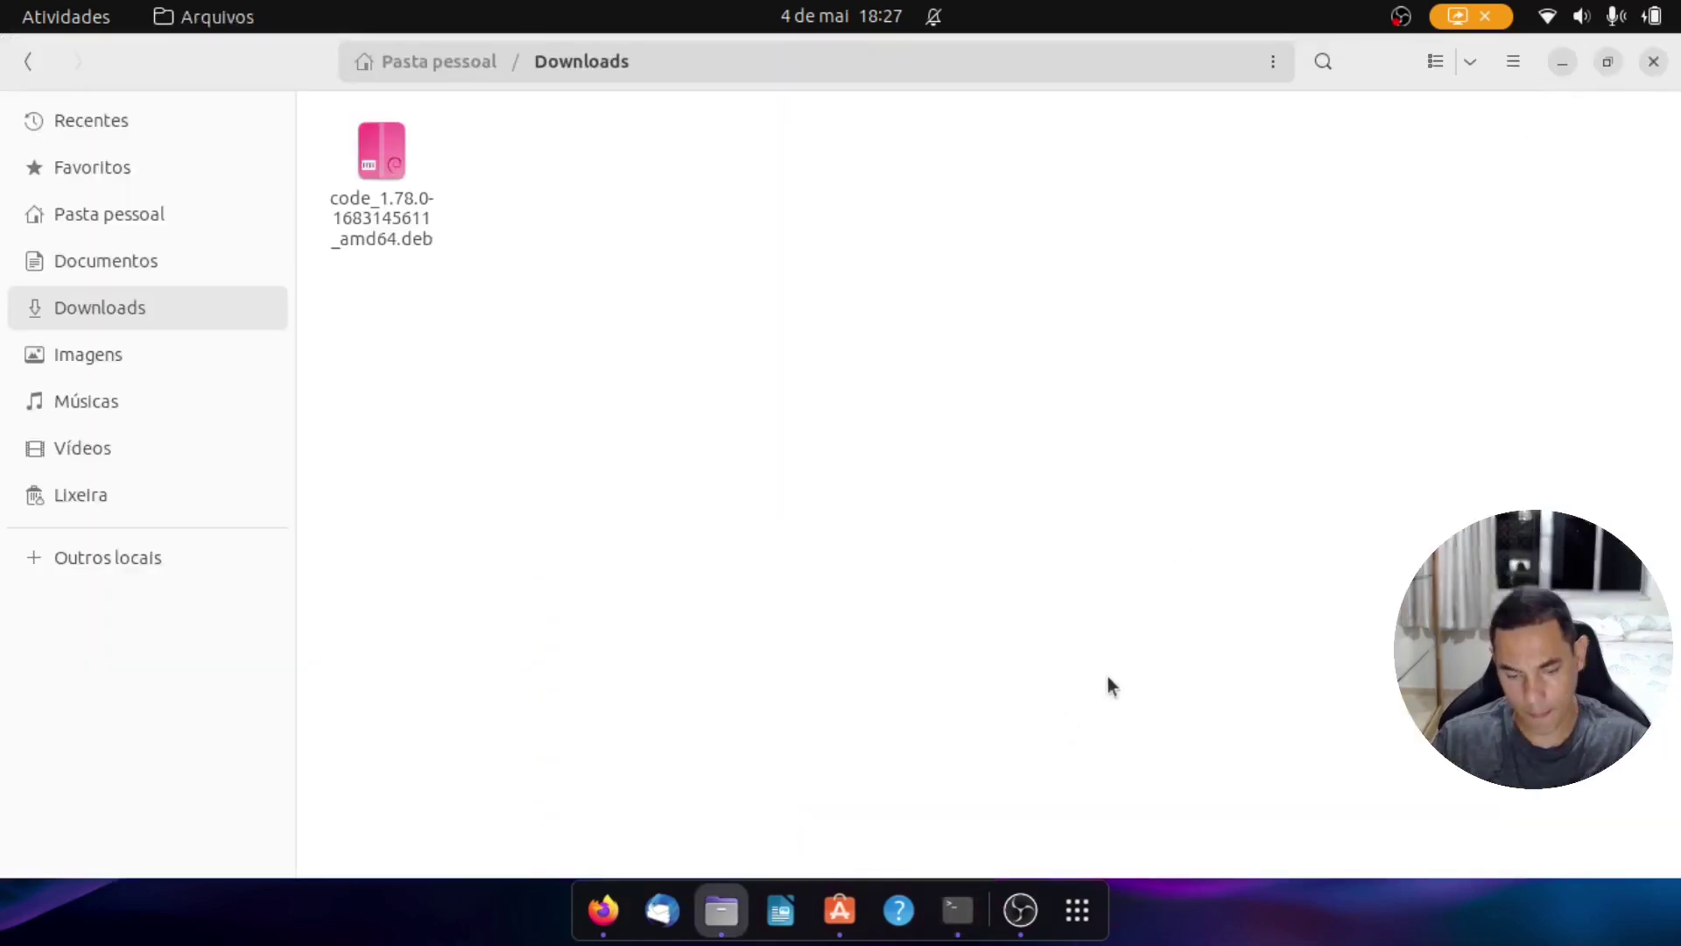
Step: Launch Visual Studio Code from the applications list and maximize its window
left_click(1078, 913)
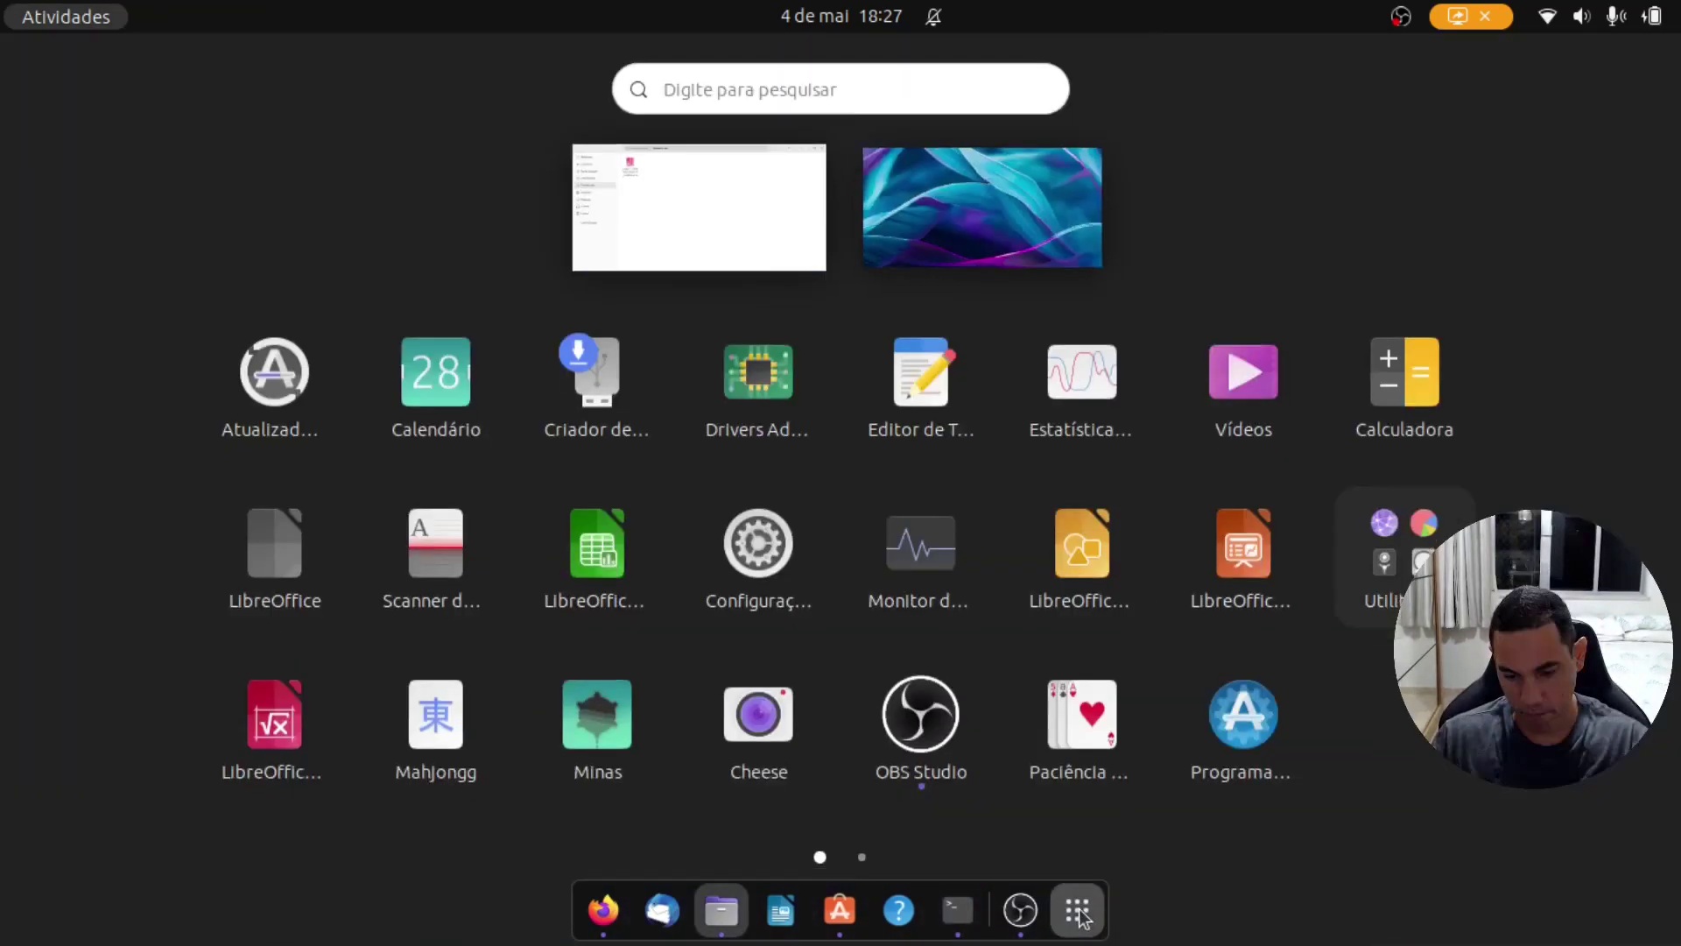
scroll(590, 549, "down", 1)
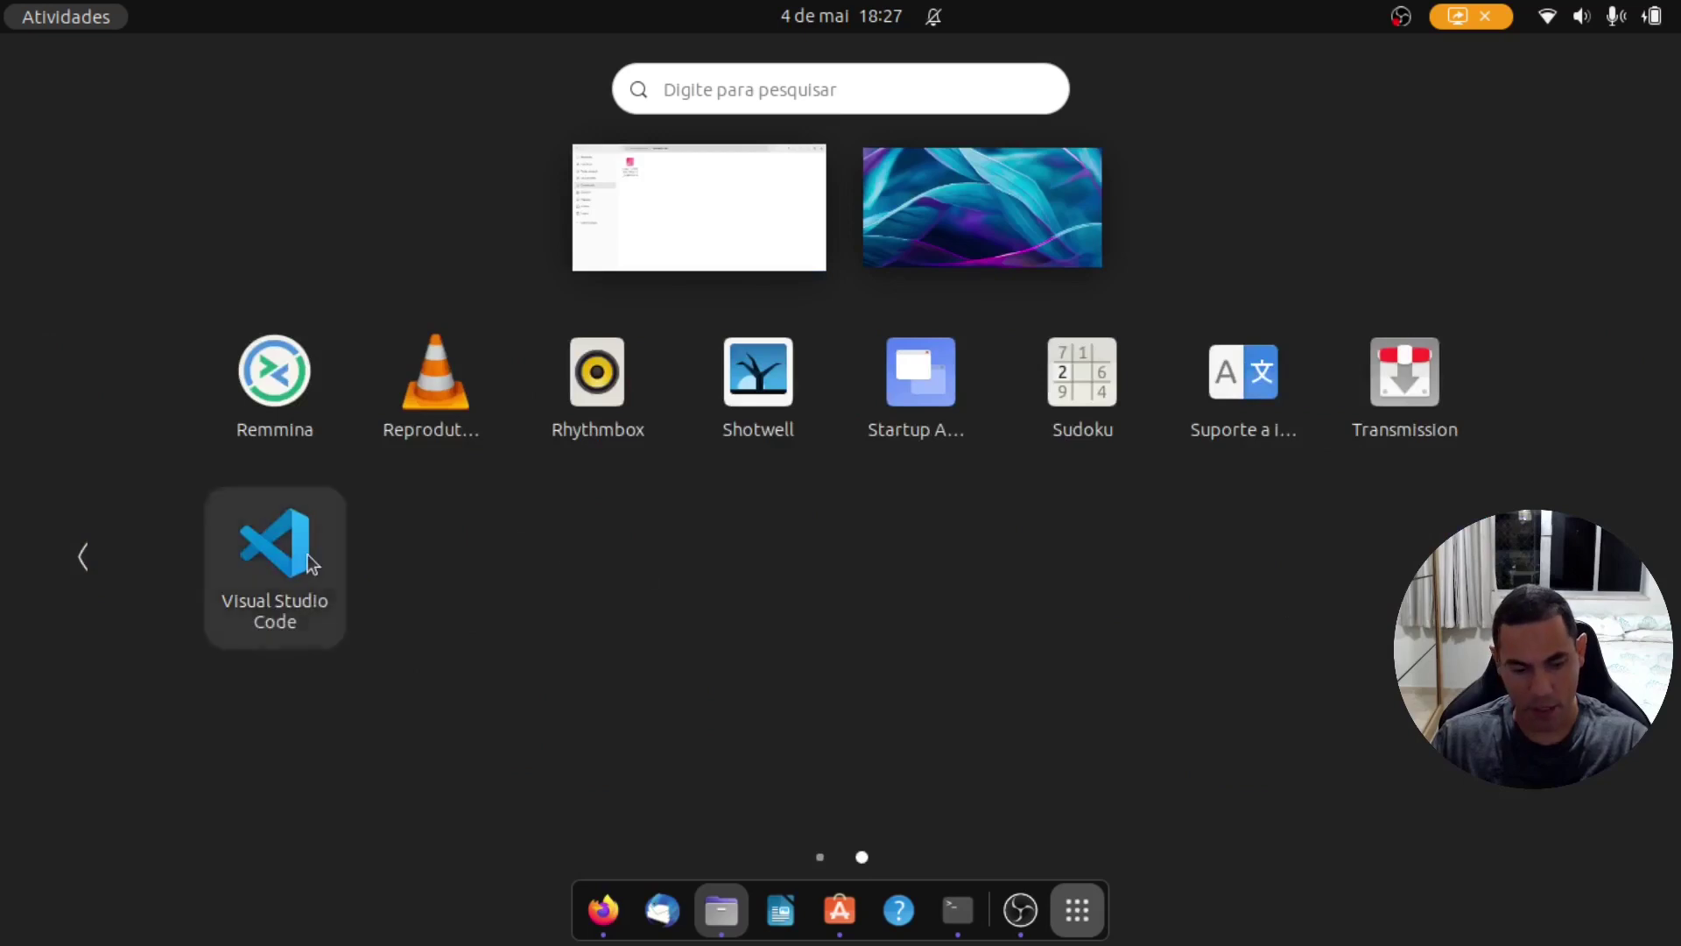
left_click(308, 554)
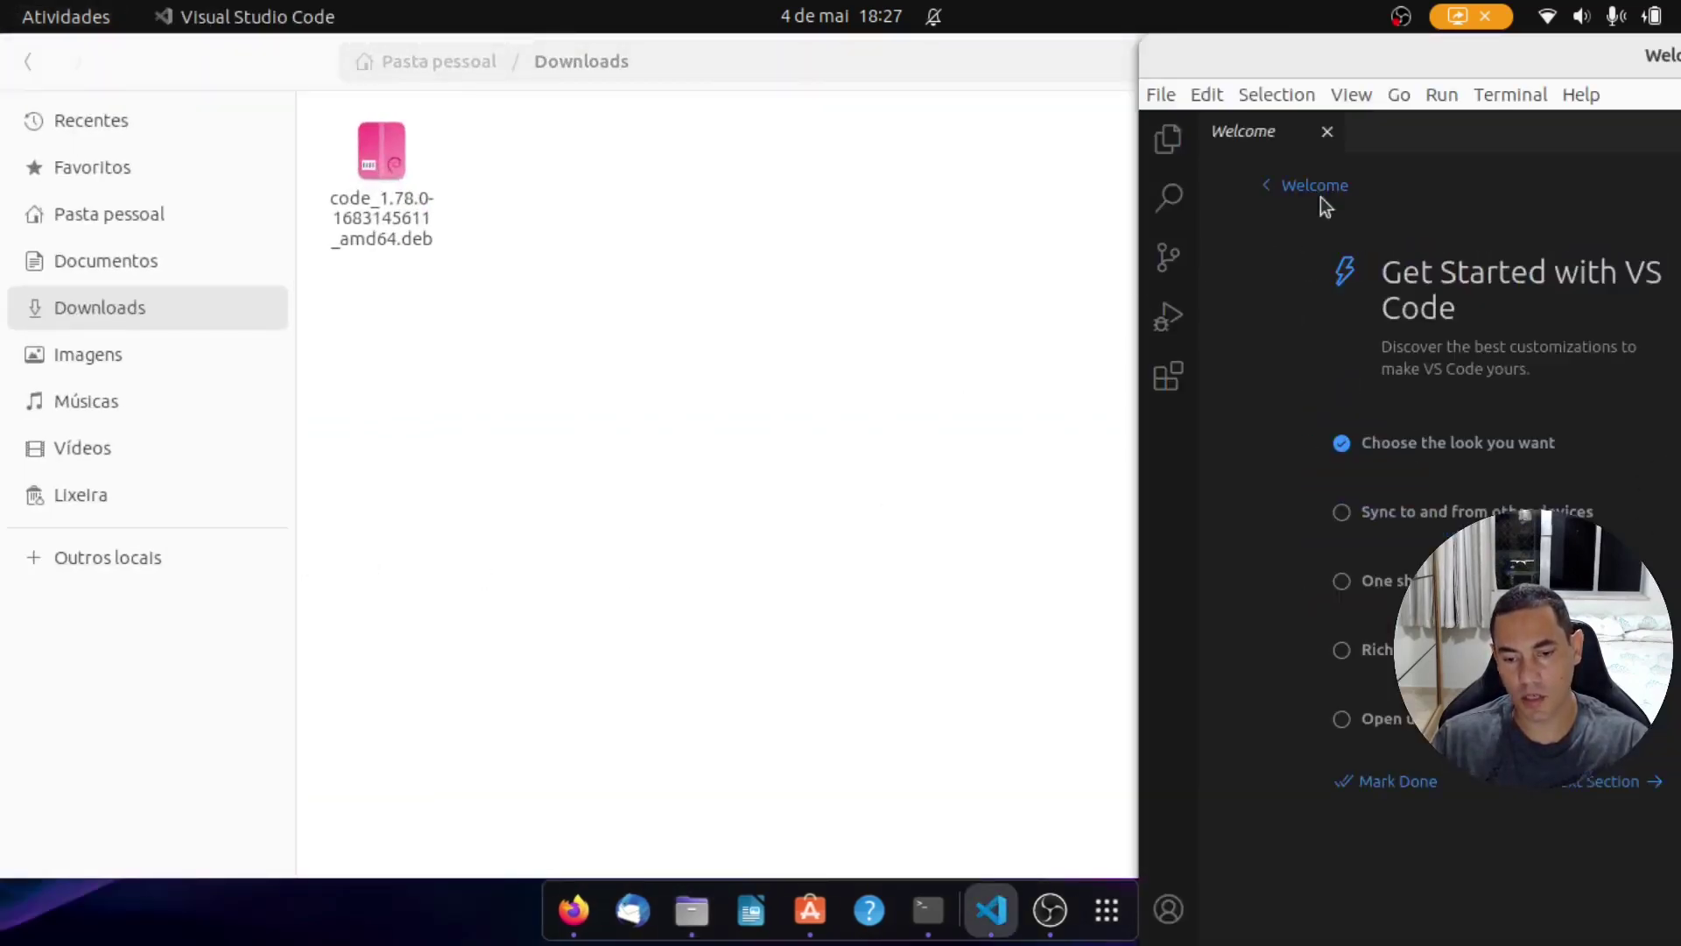
left_click_drag(1415, 71, 377, 230)
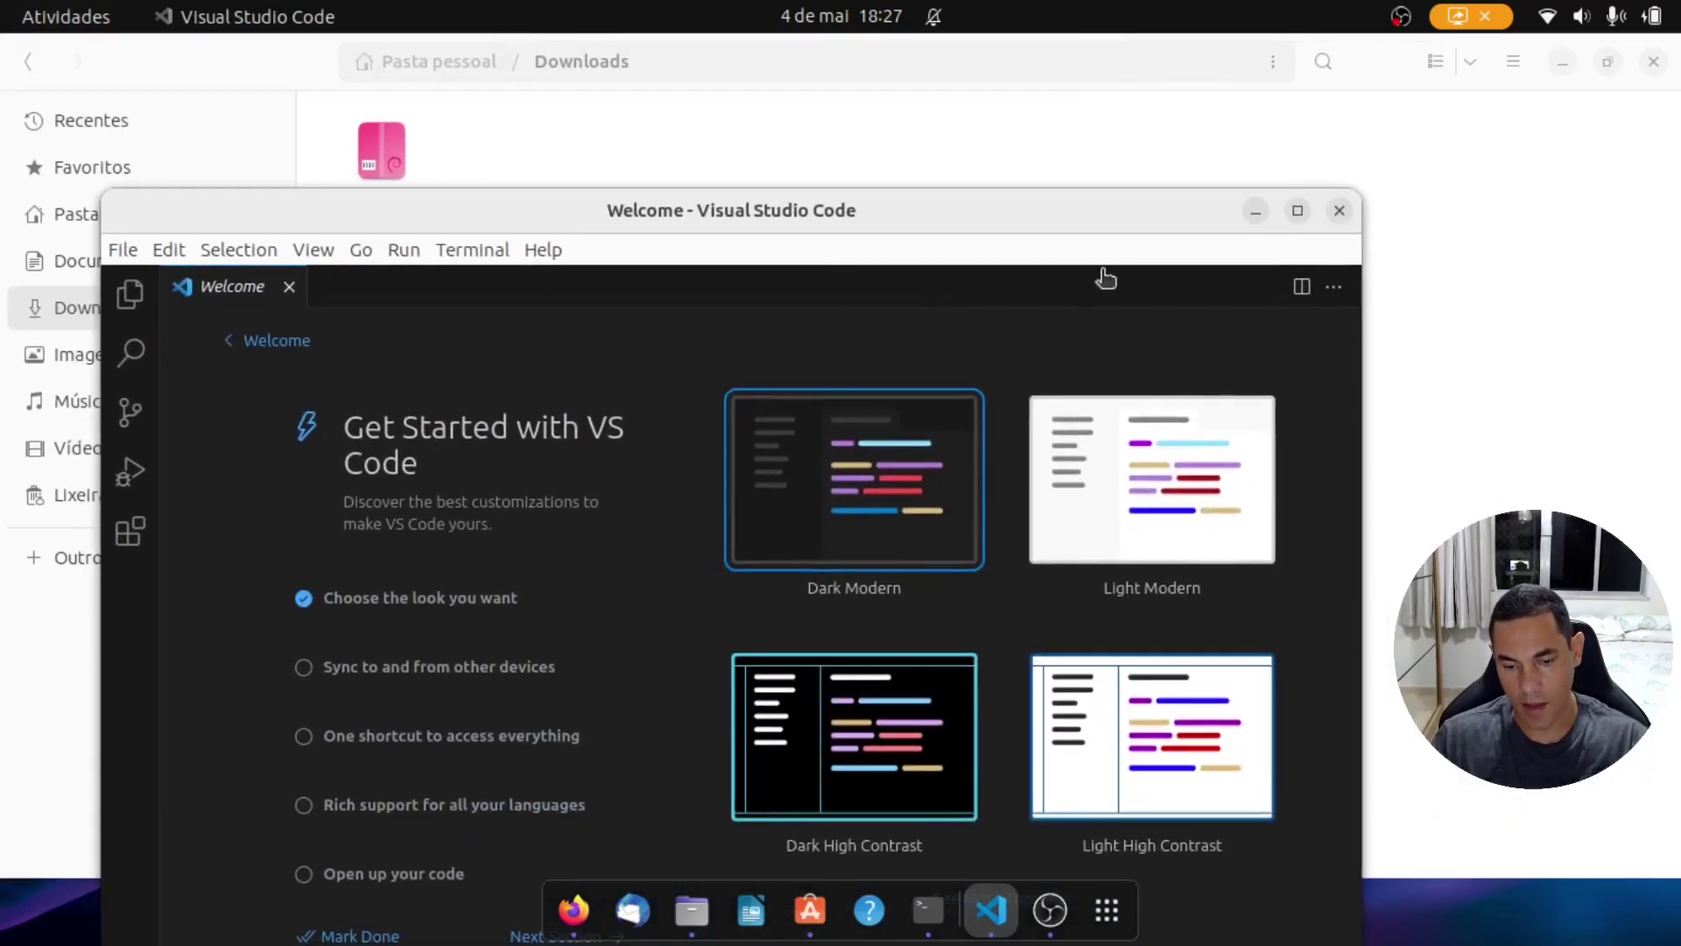
left_click(1298, 211)
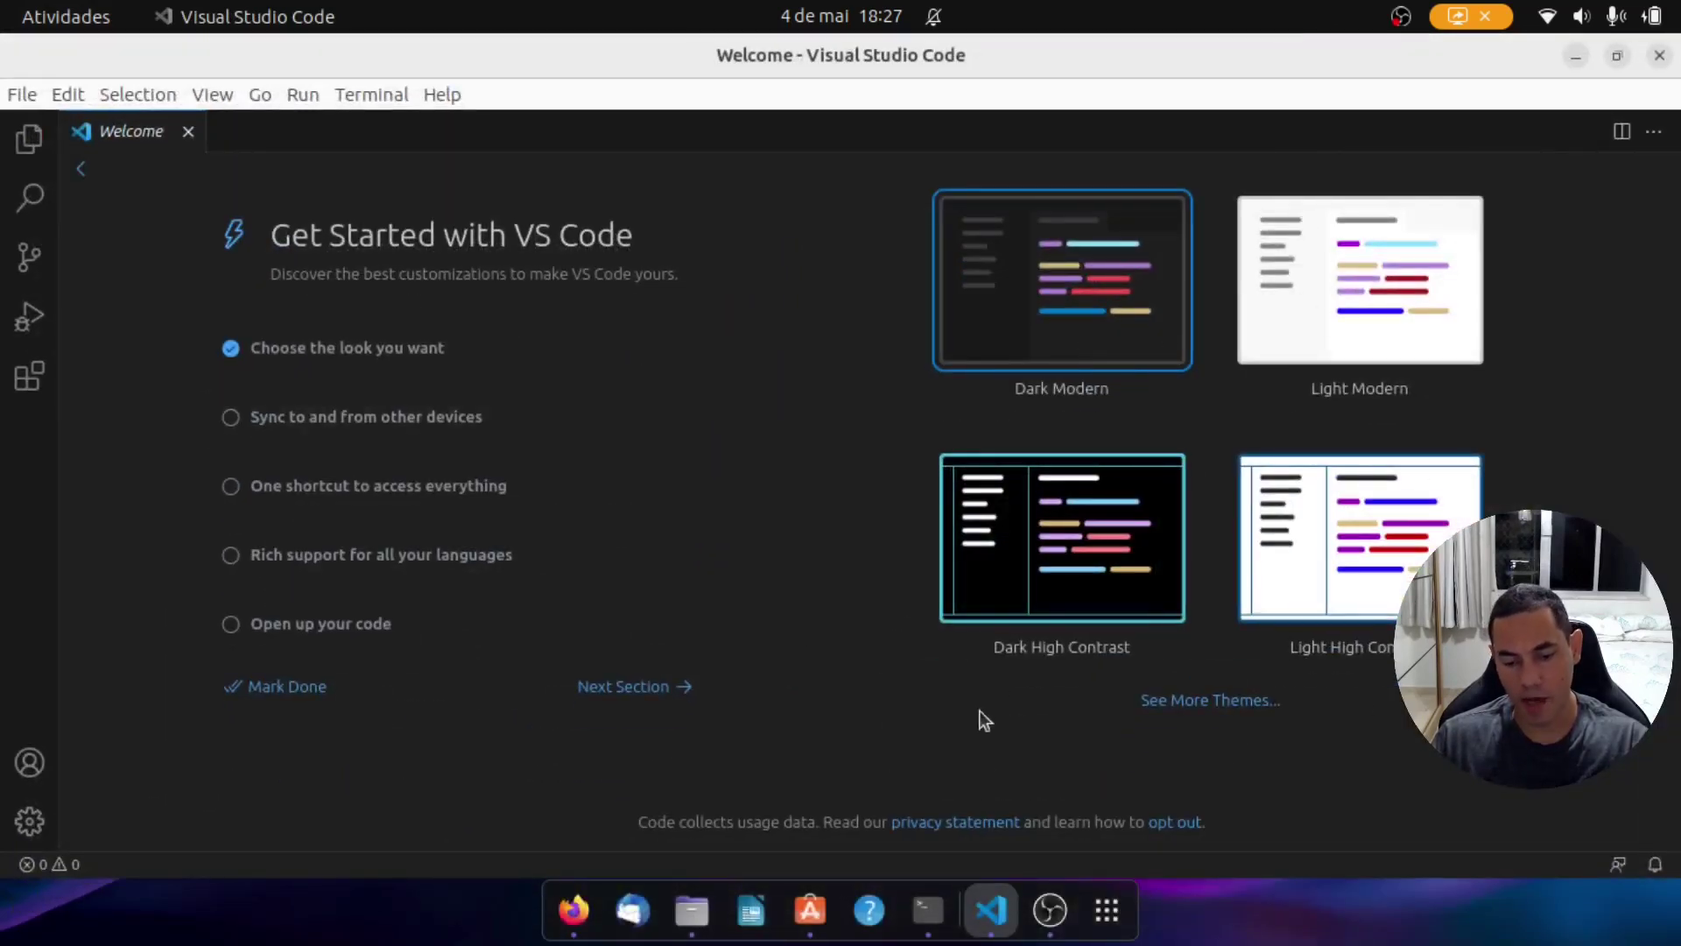
Step: Pin Visual Studio Code to the dock favourites, close it, and minimize Files
right_click(992, 897)
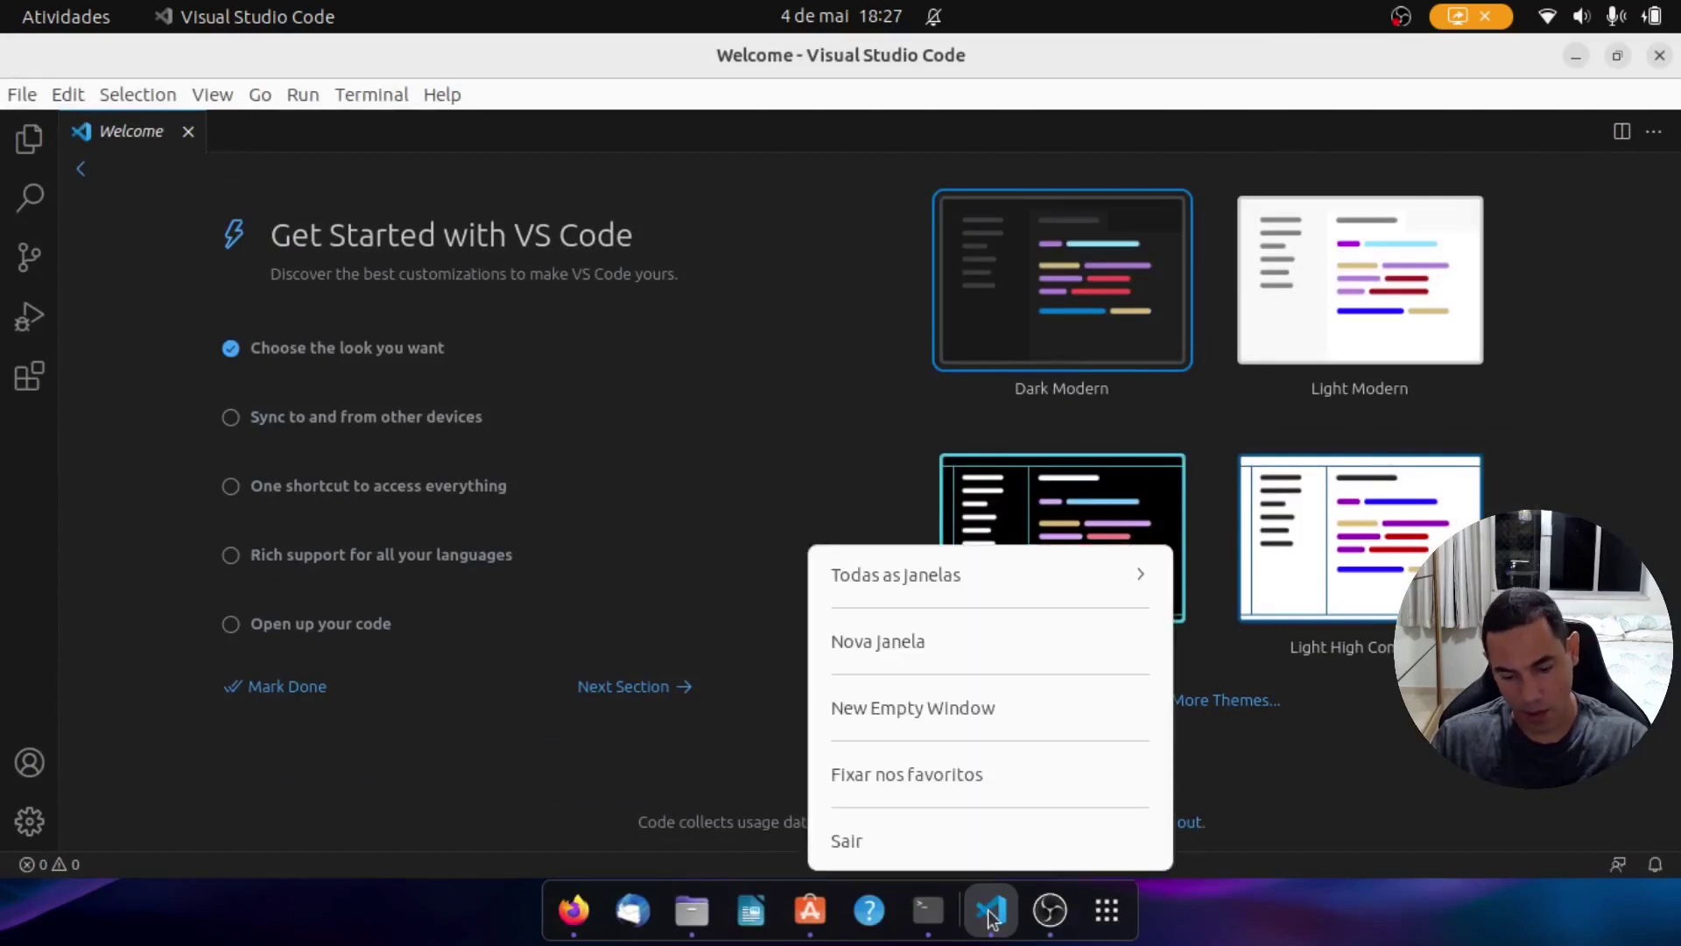
left_click(947, 786)
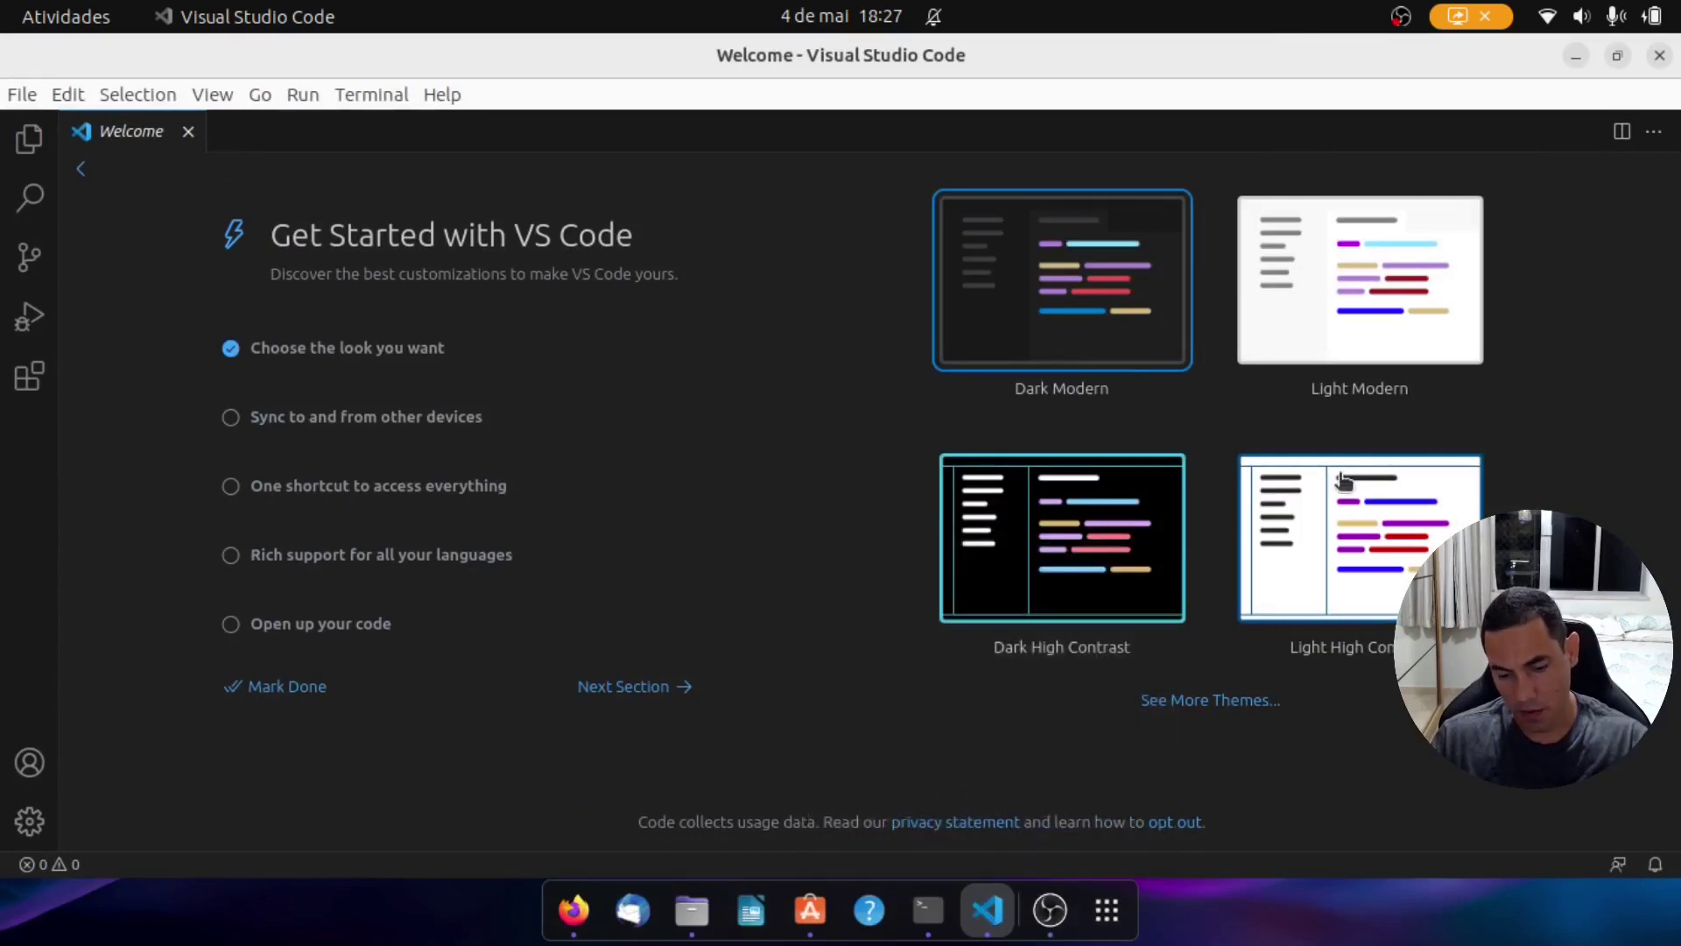
left_click(1659, 56)
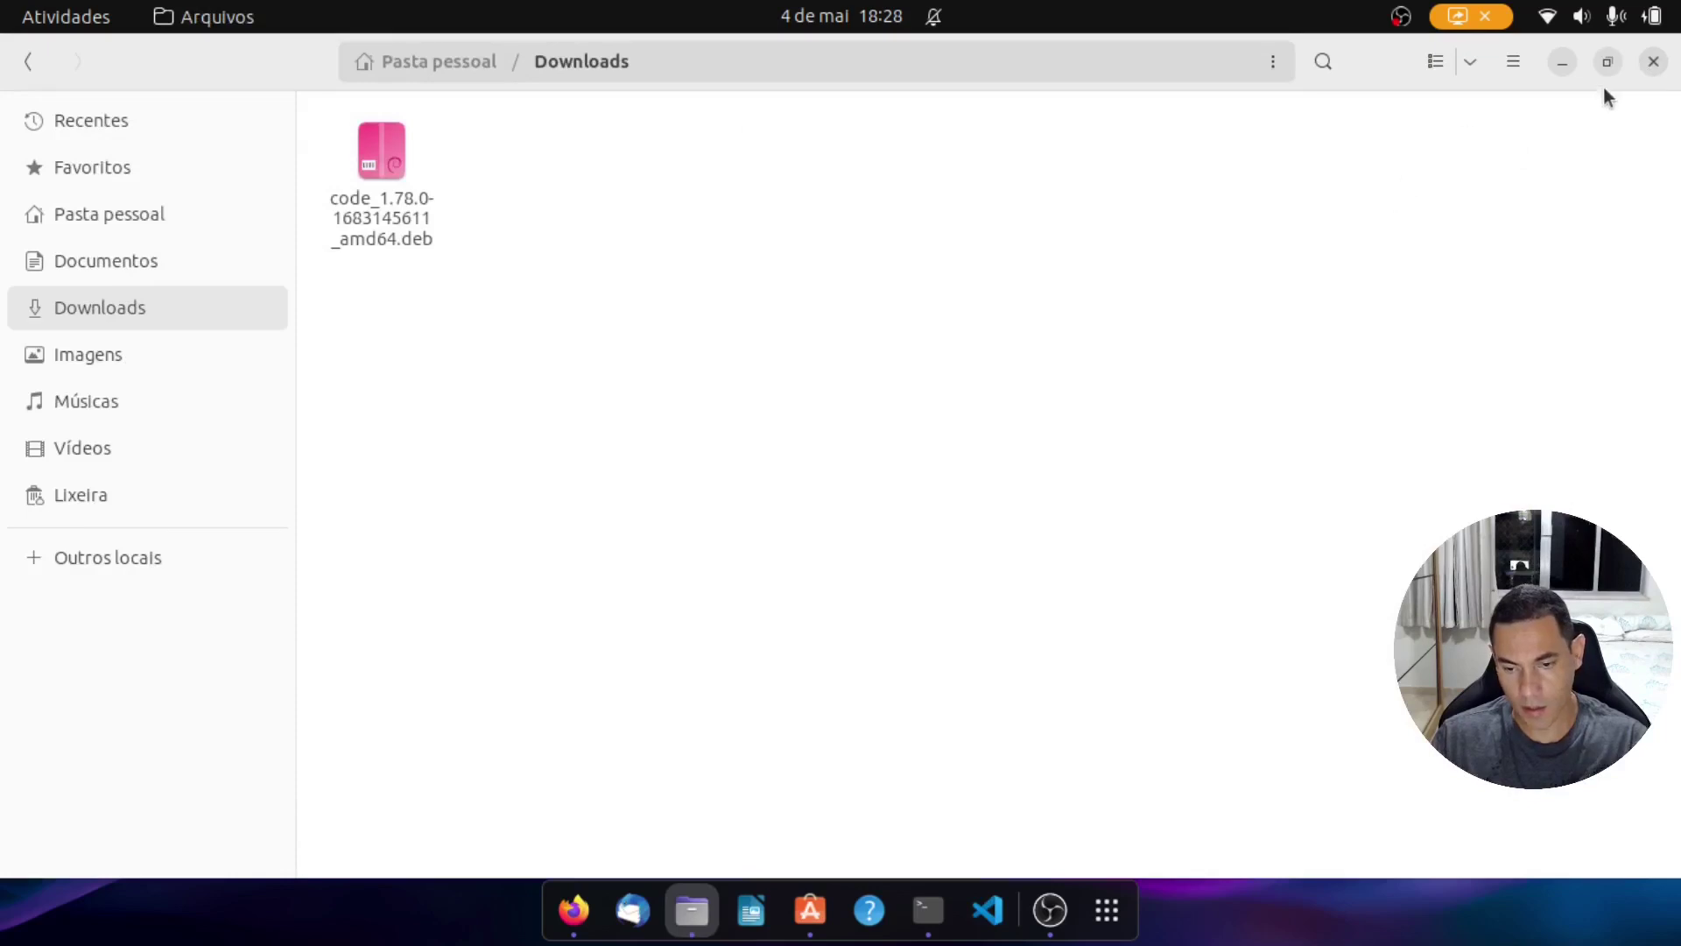
left_click(1561, 62)
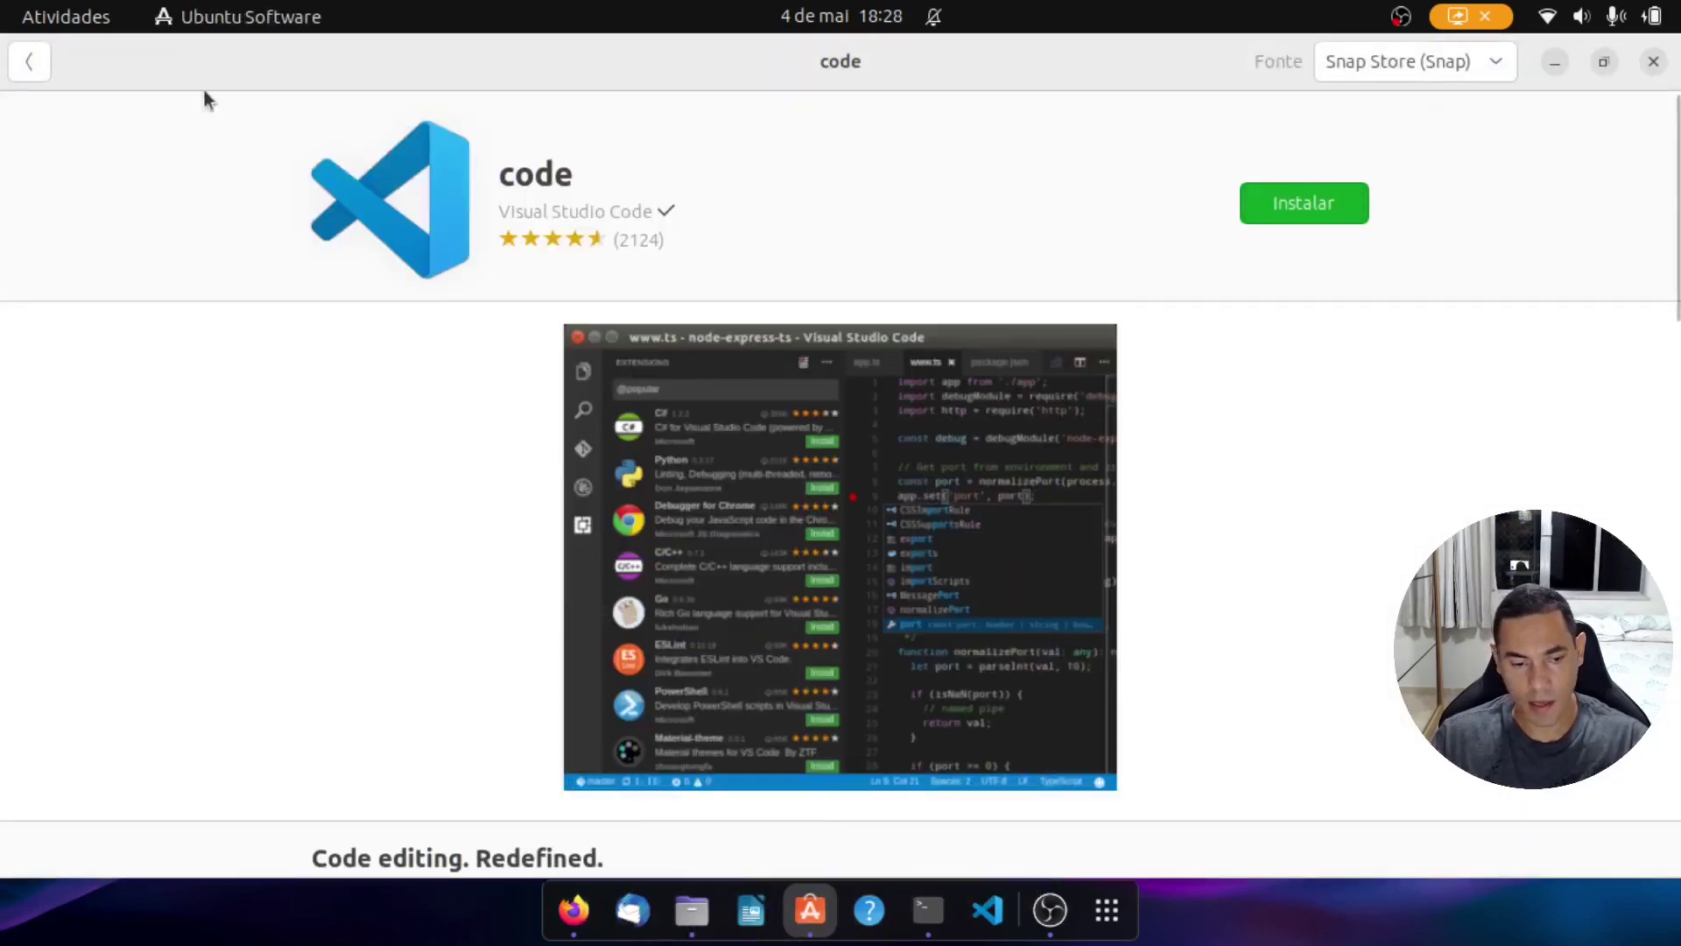
Step: Go back to the store's search results and search for 'google', scrolling the matches
left_click(29, 61)
double_click(692, 124)
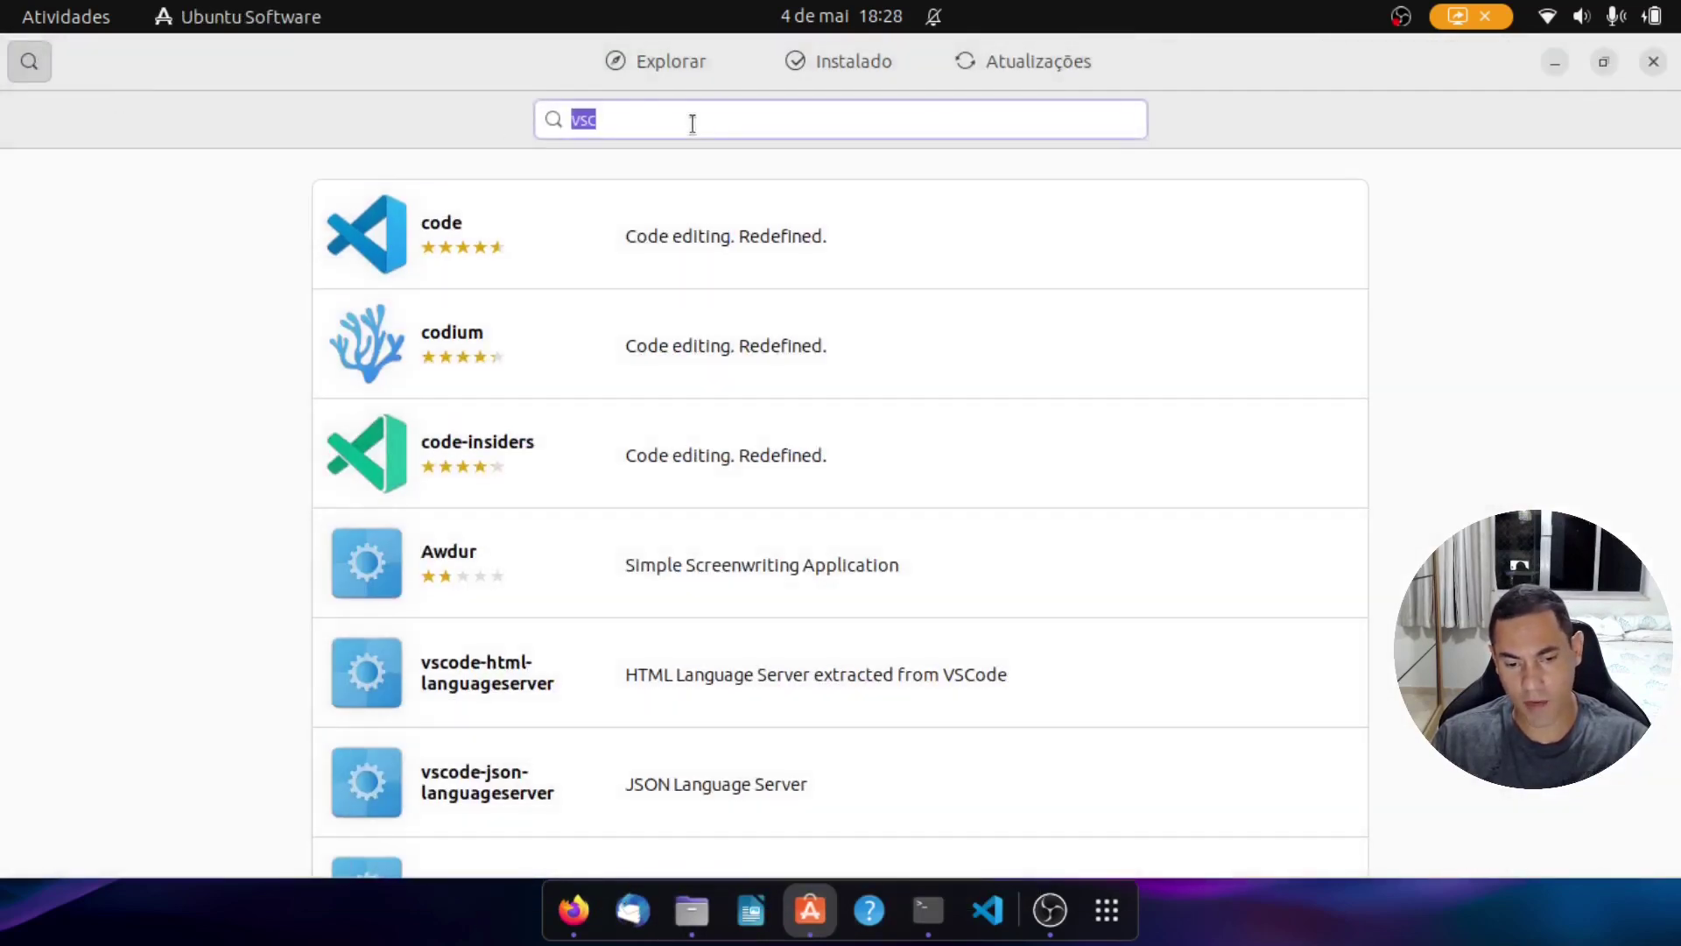
type("google")
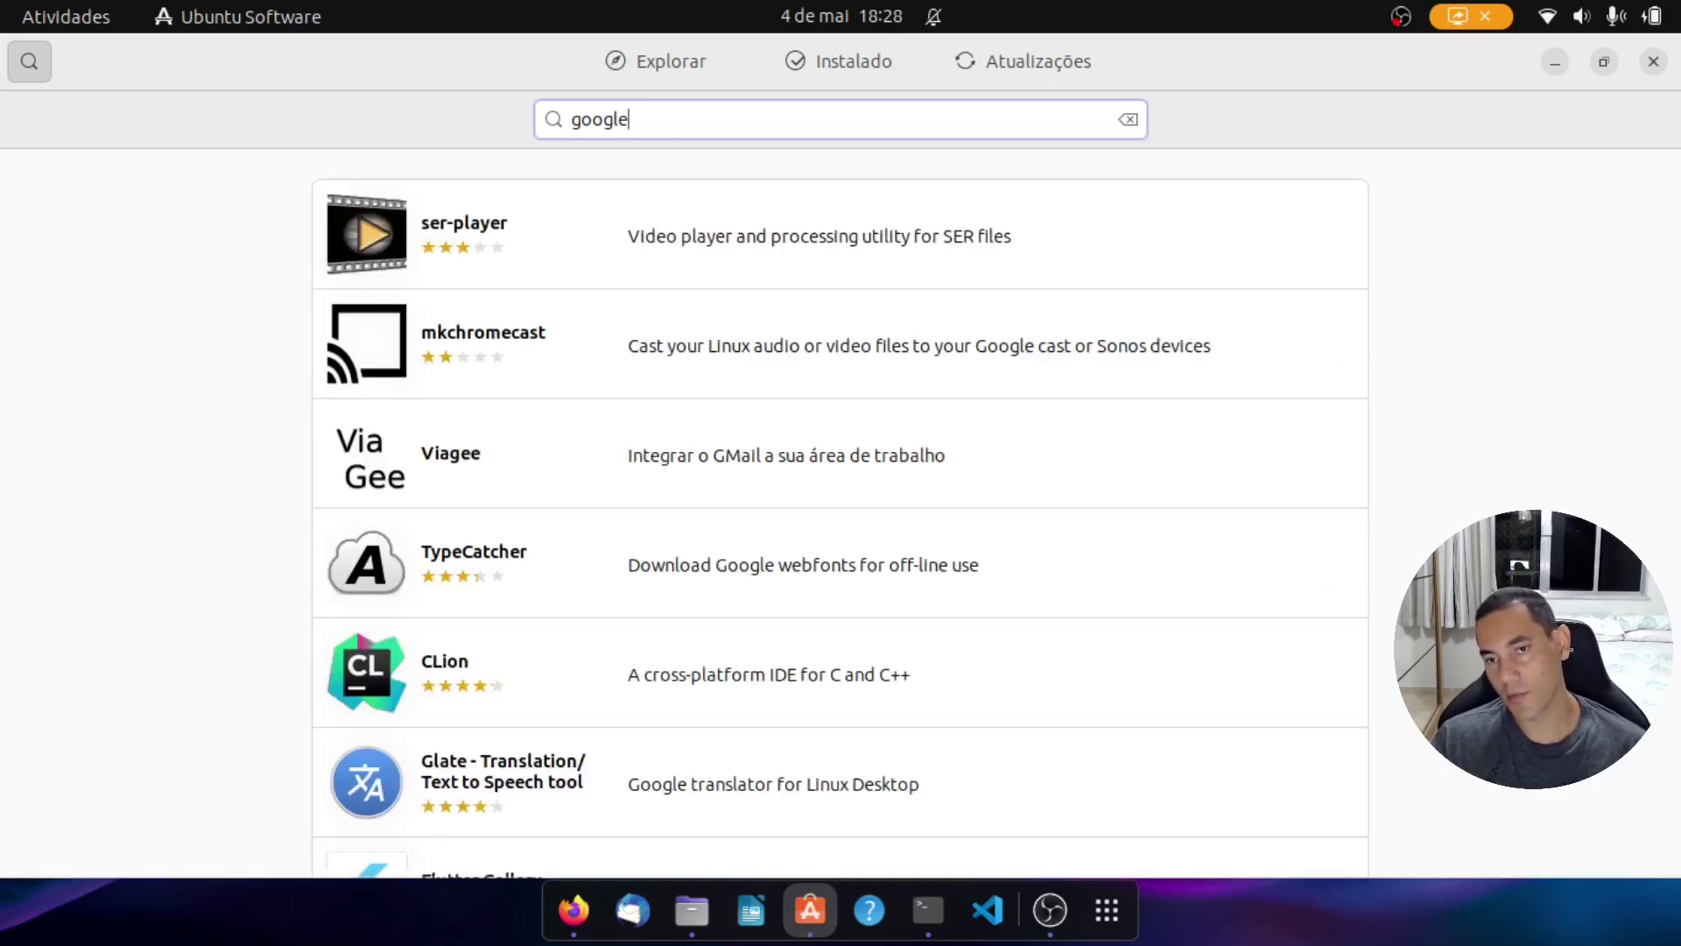
scroll(687, 345, "down", 15)
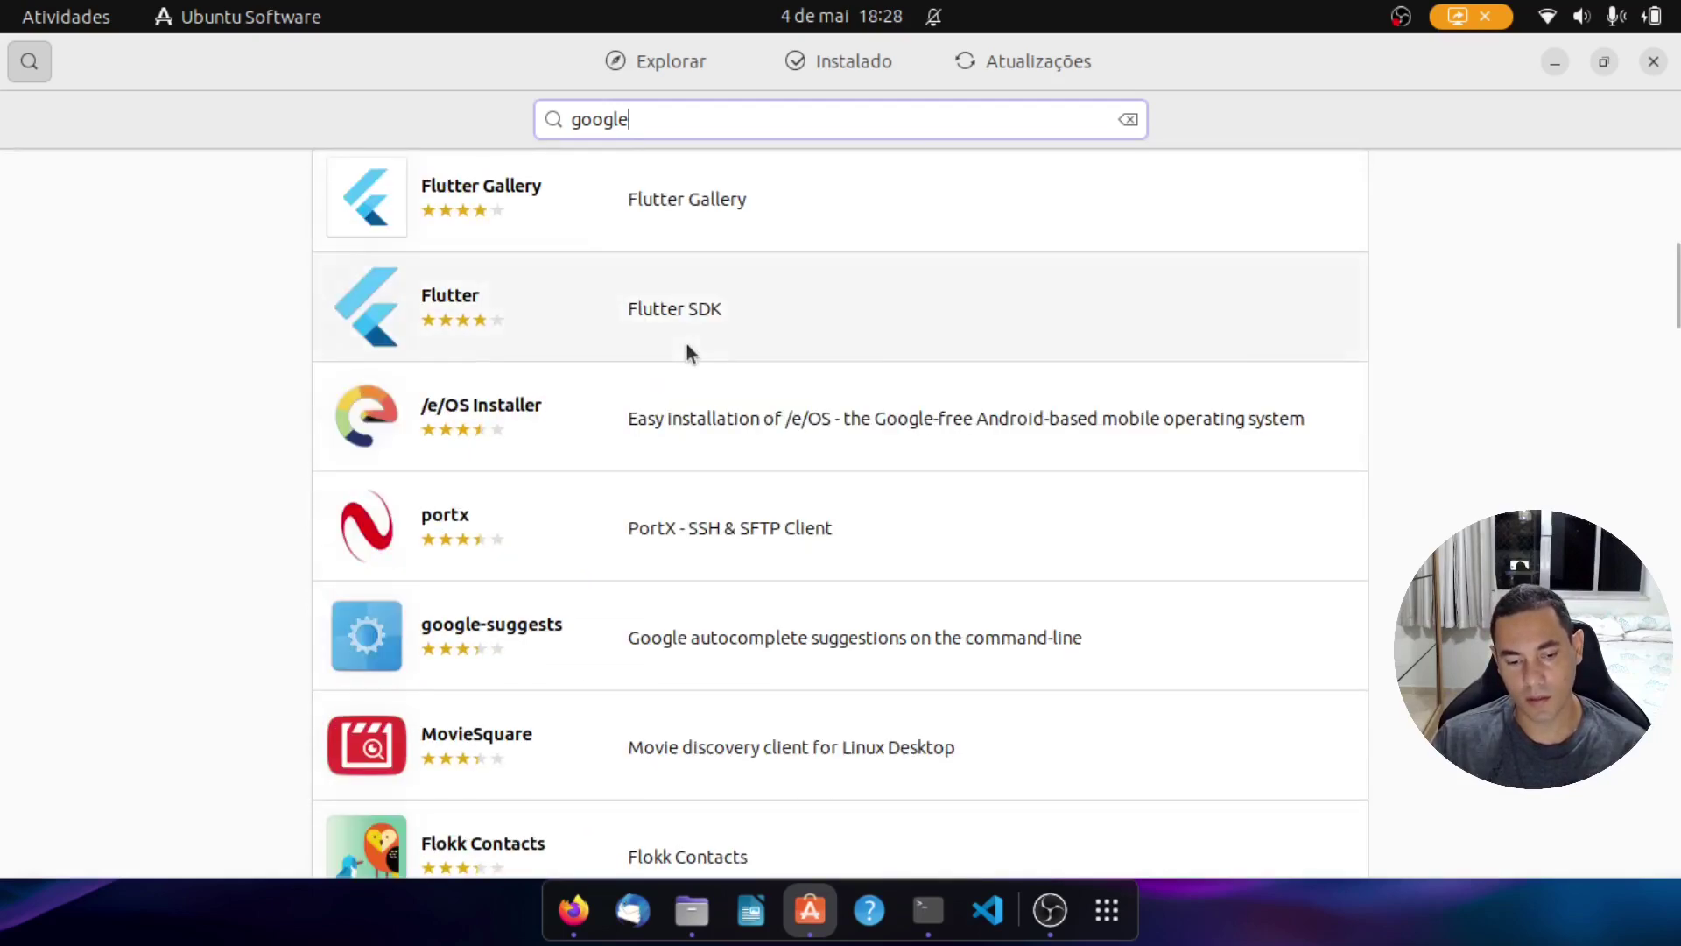
scroll(686, 343, "down", 20)
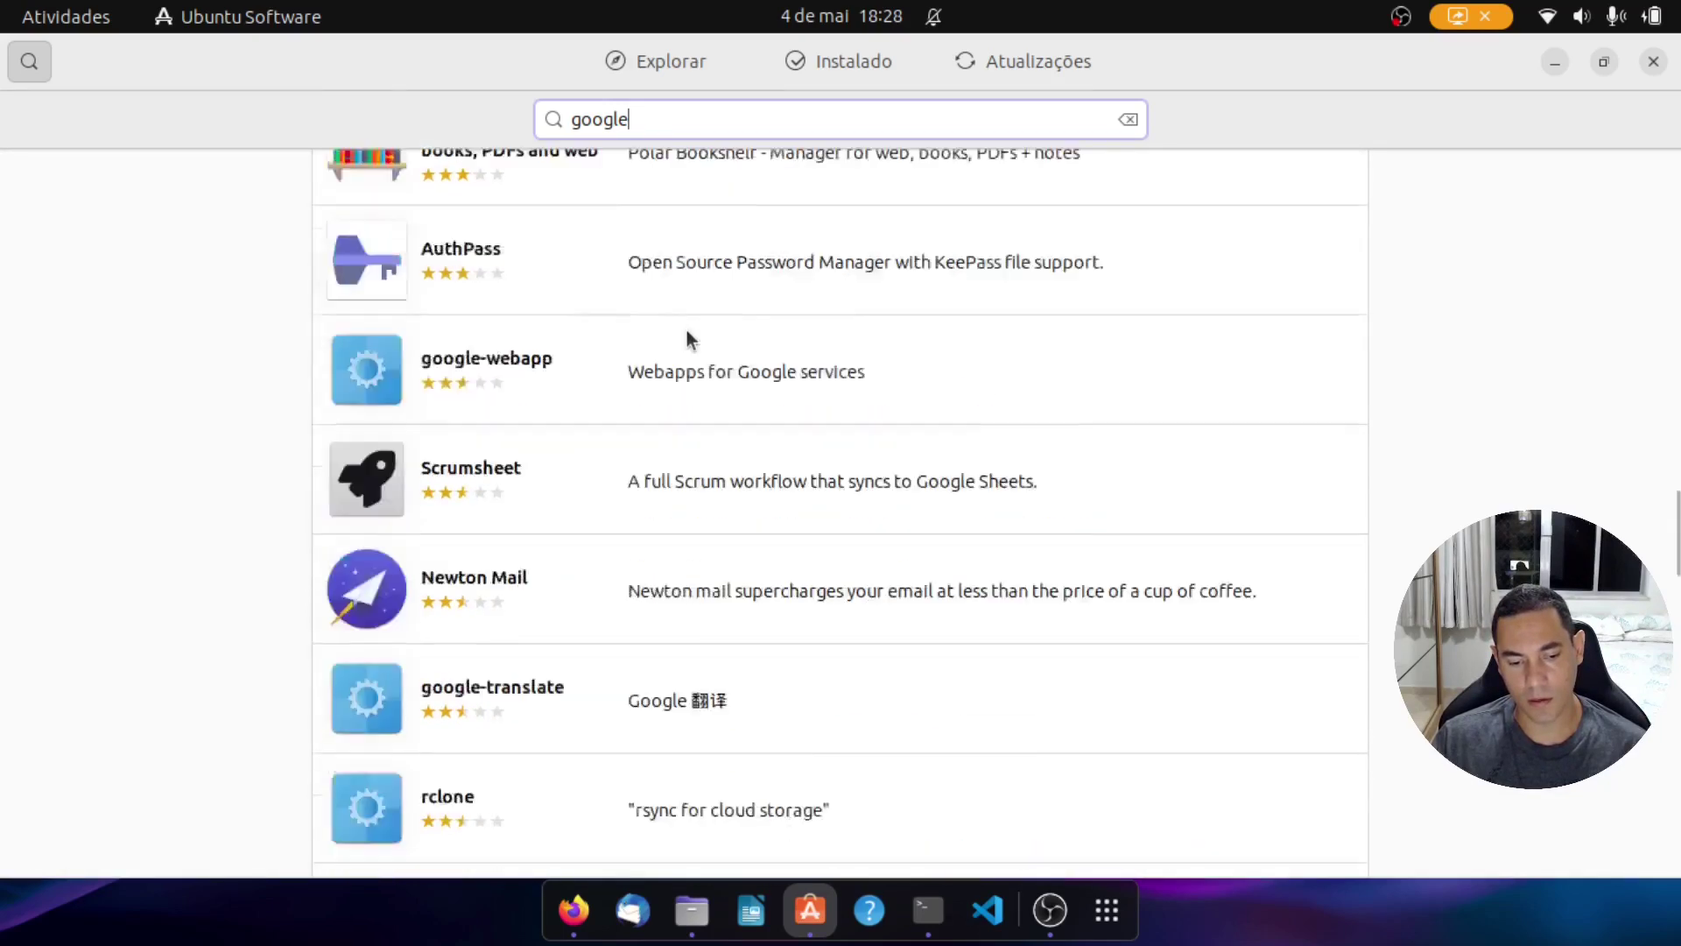
Step: Search for 'chrome', browse the matches, then return to the Explorar page
left_click(682, 116)
type("chrome")
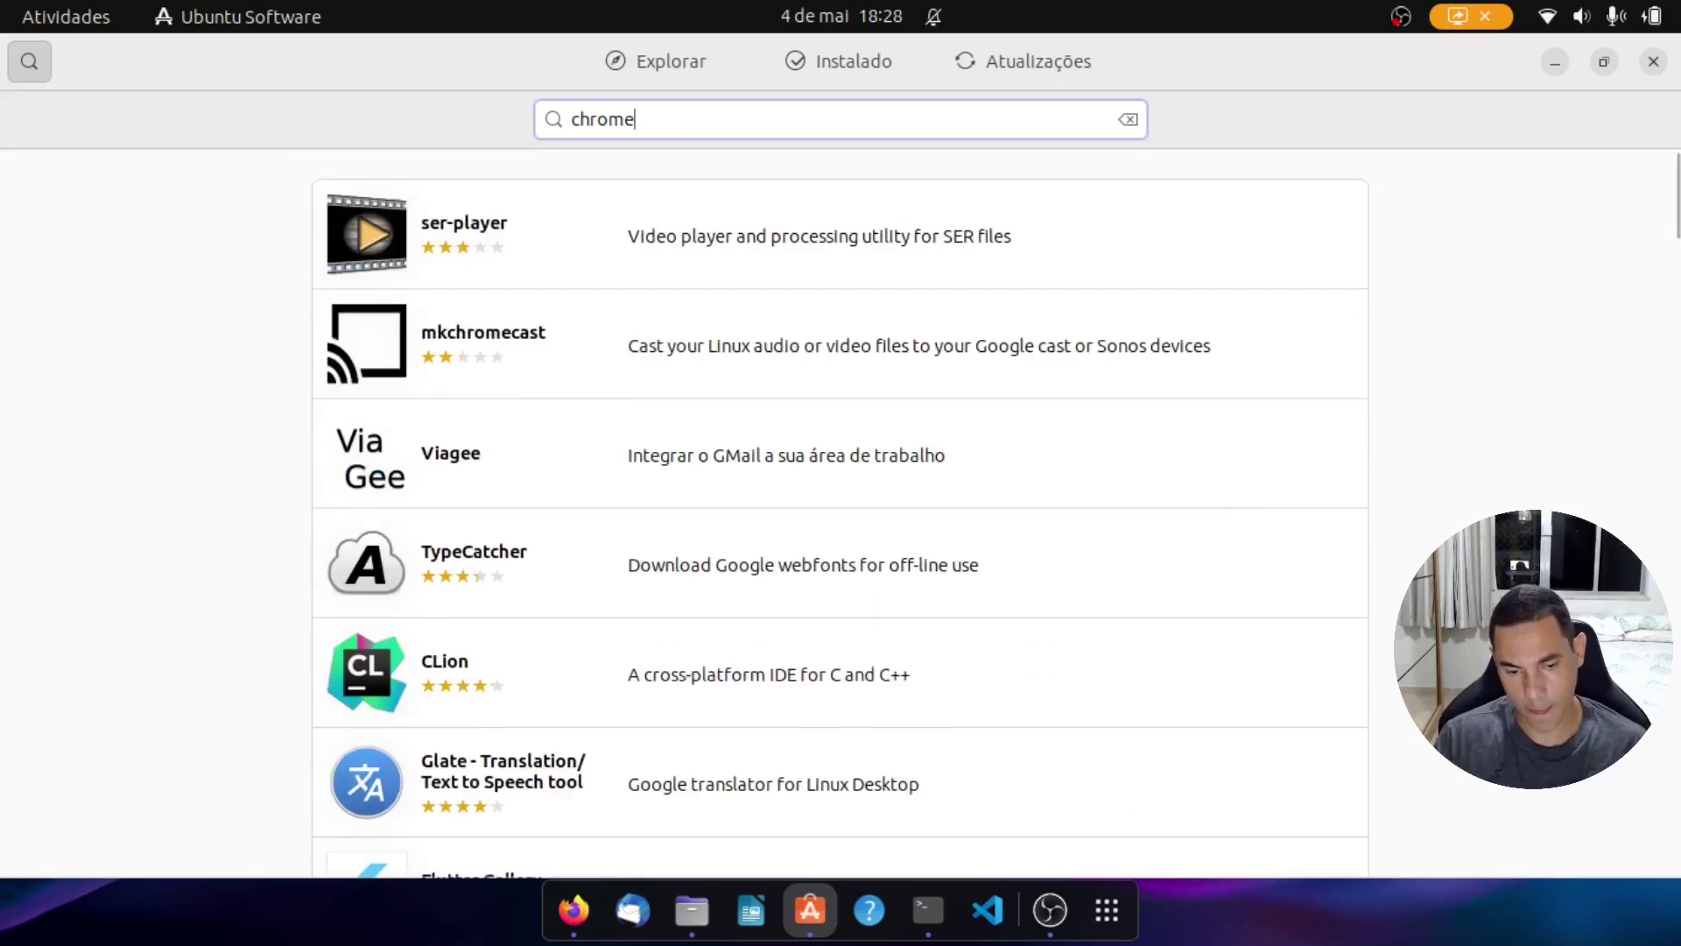
scroll(818, 489, "down", 20)
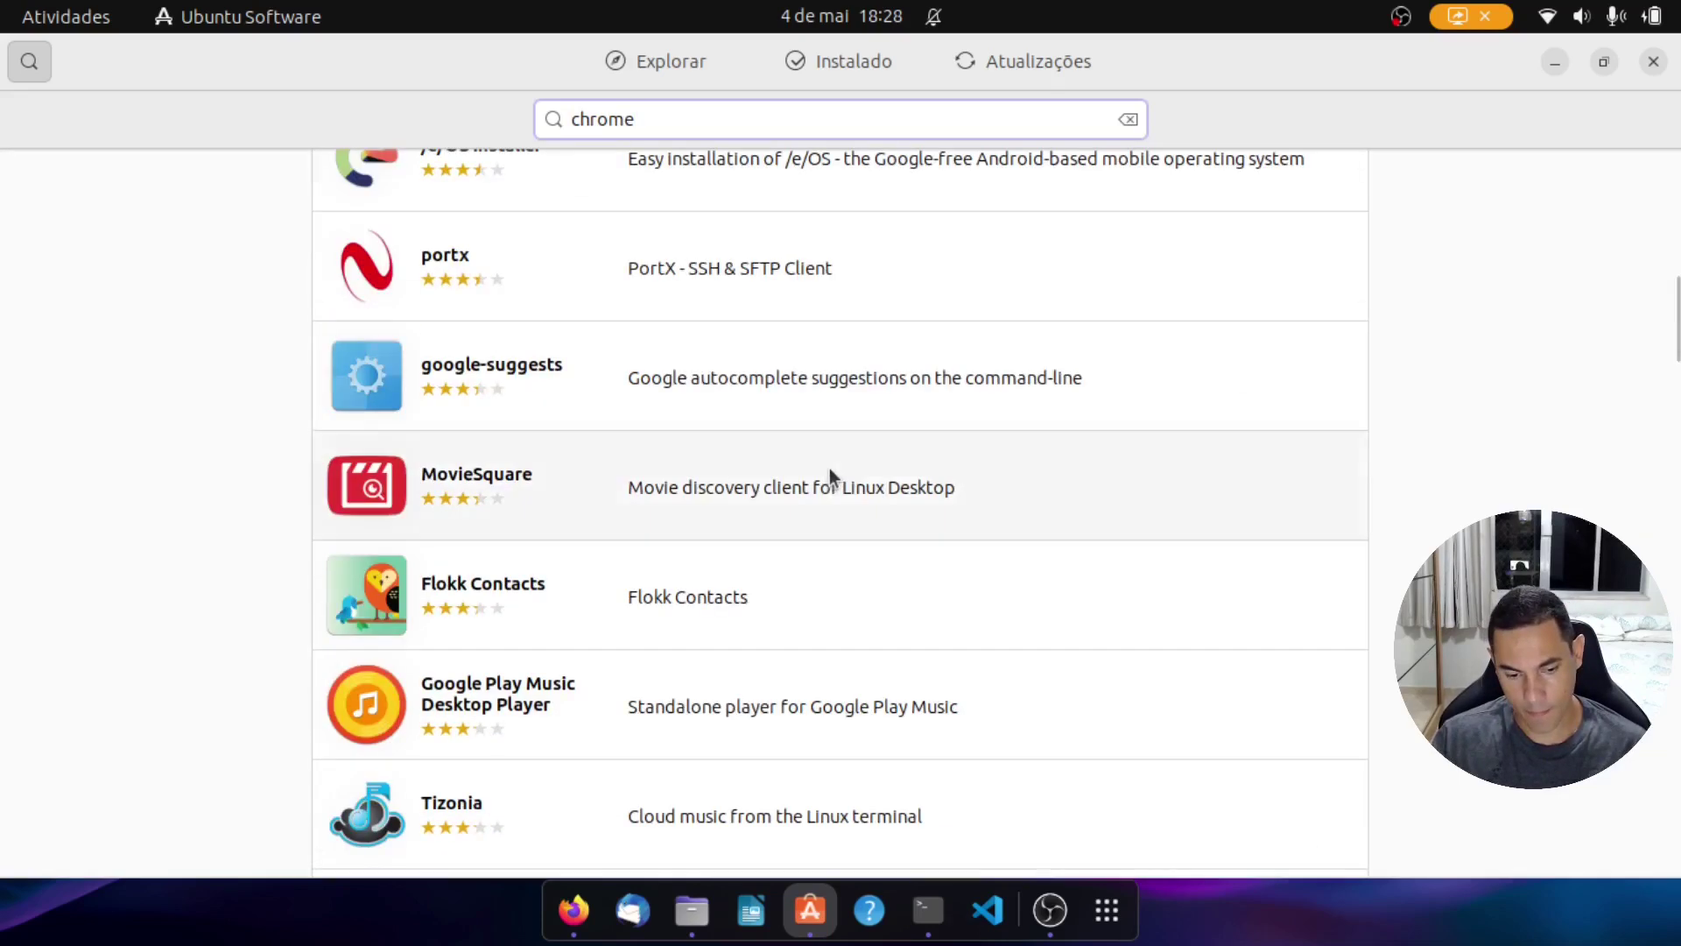
scroll(836, 455, "down", 20)
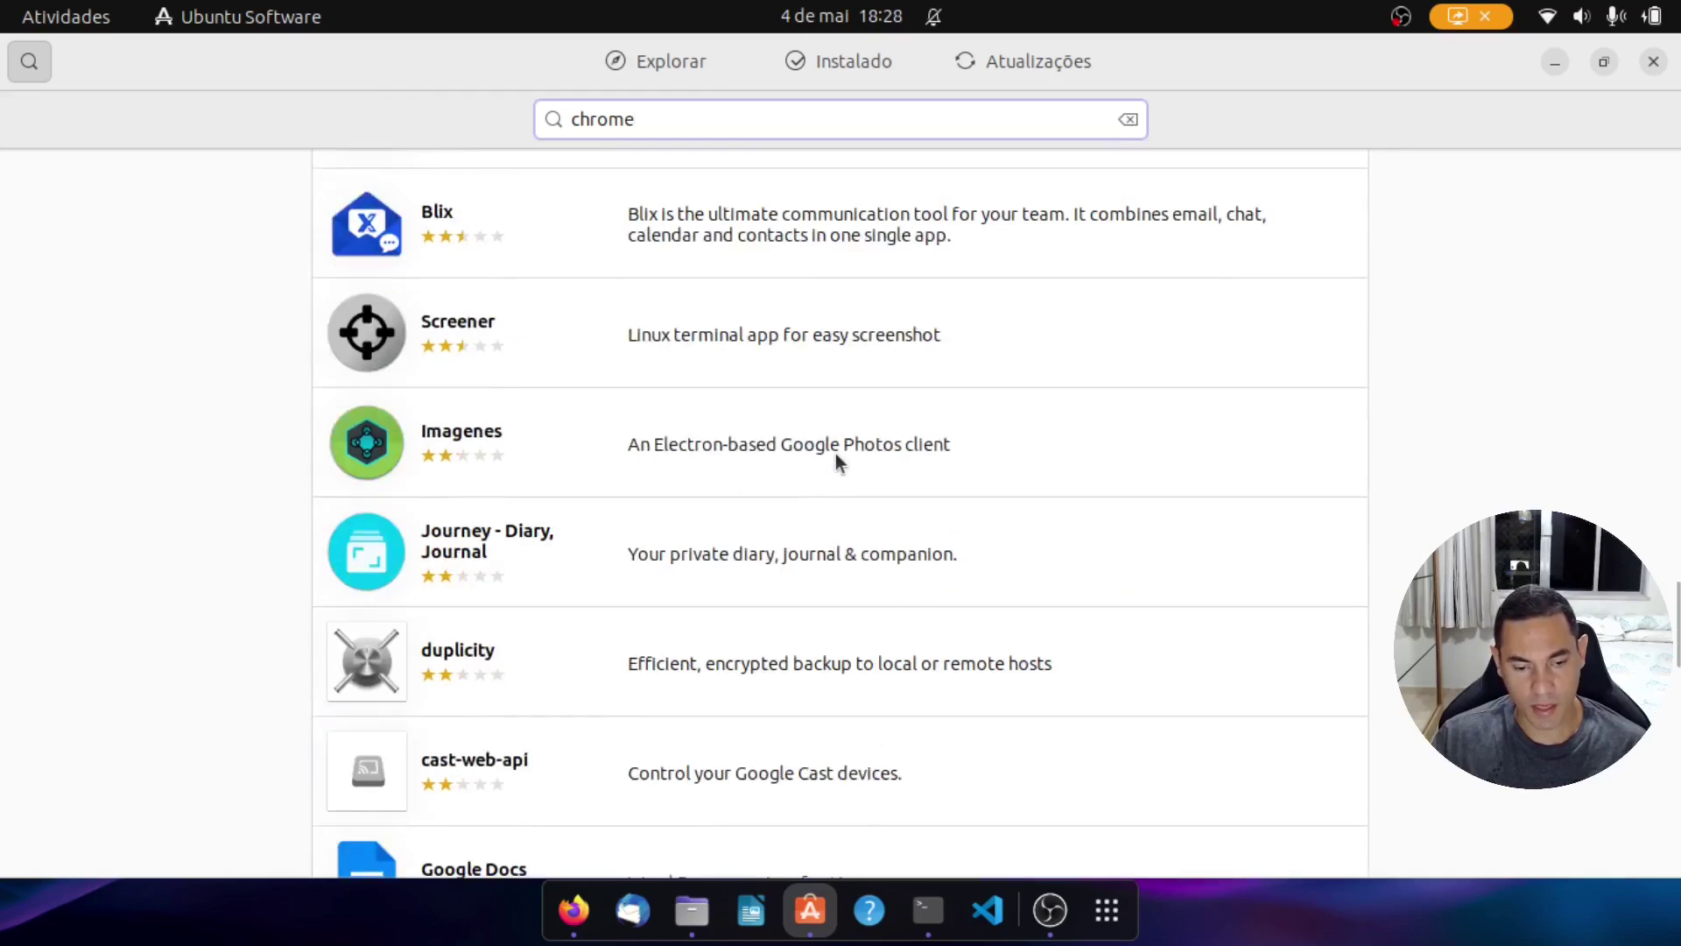
scroll(836, 453, "down", 3)
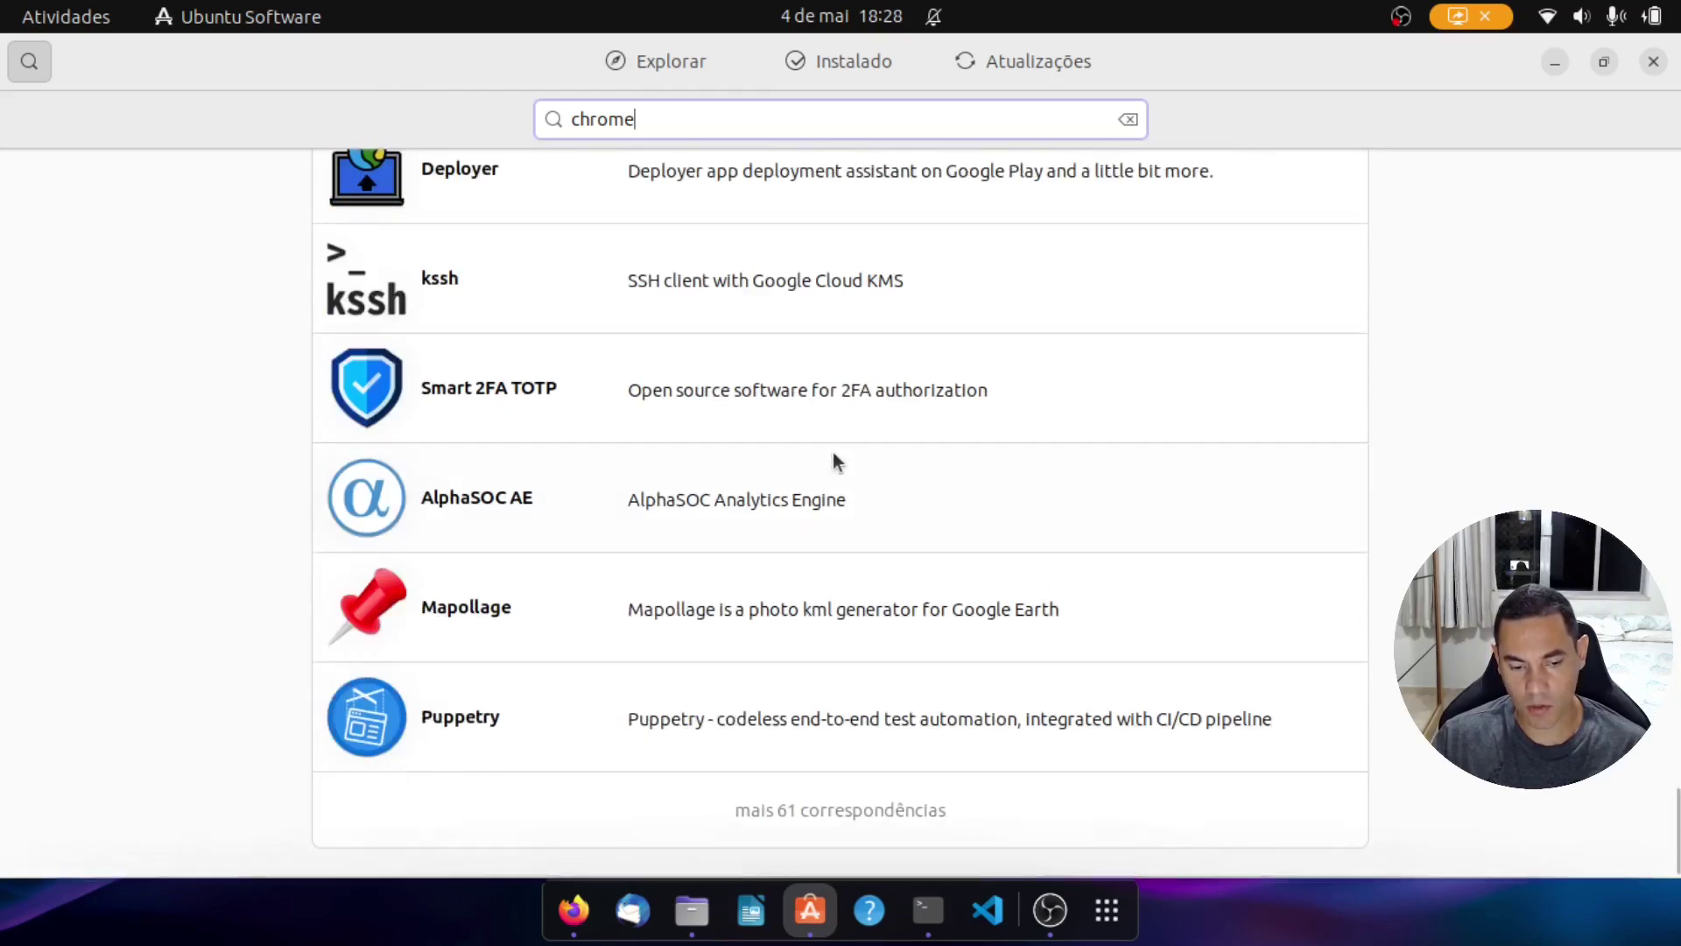
scroll(841, 446, "down", 10)
scroll(847, 454, "up", 20)
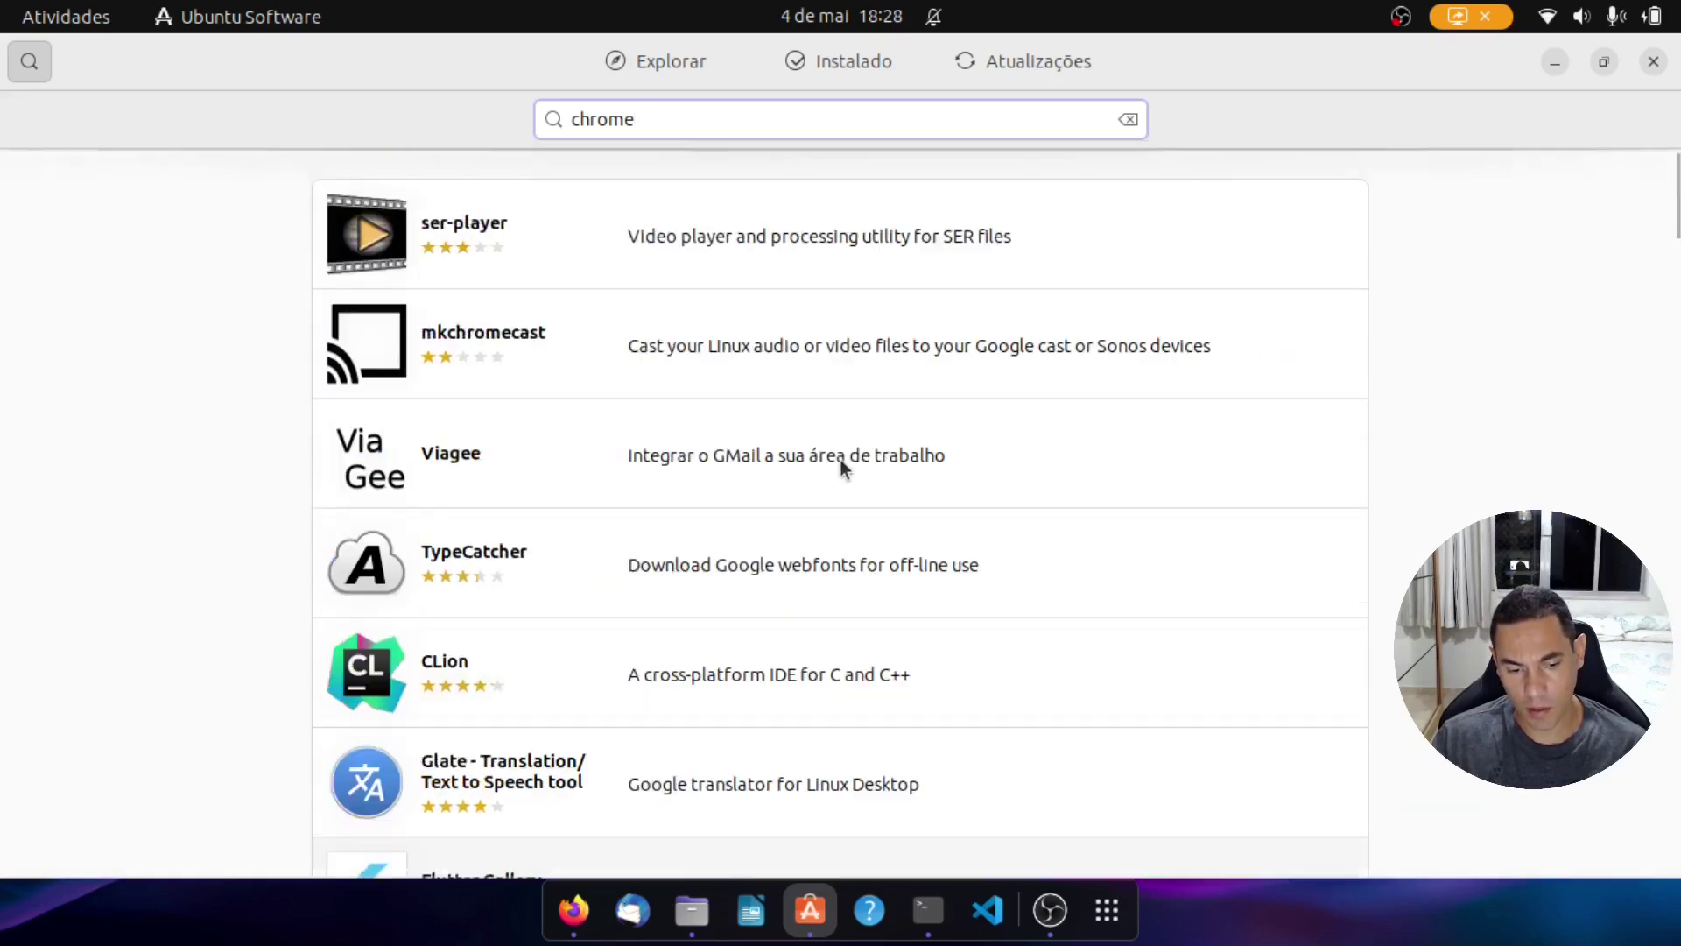
left_click(646, 61)
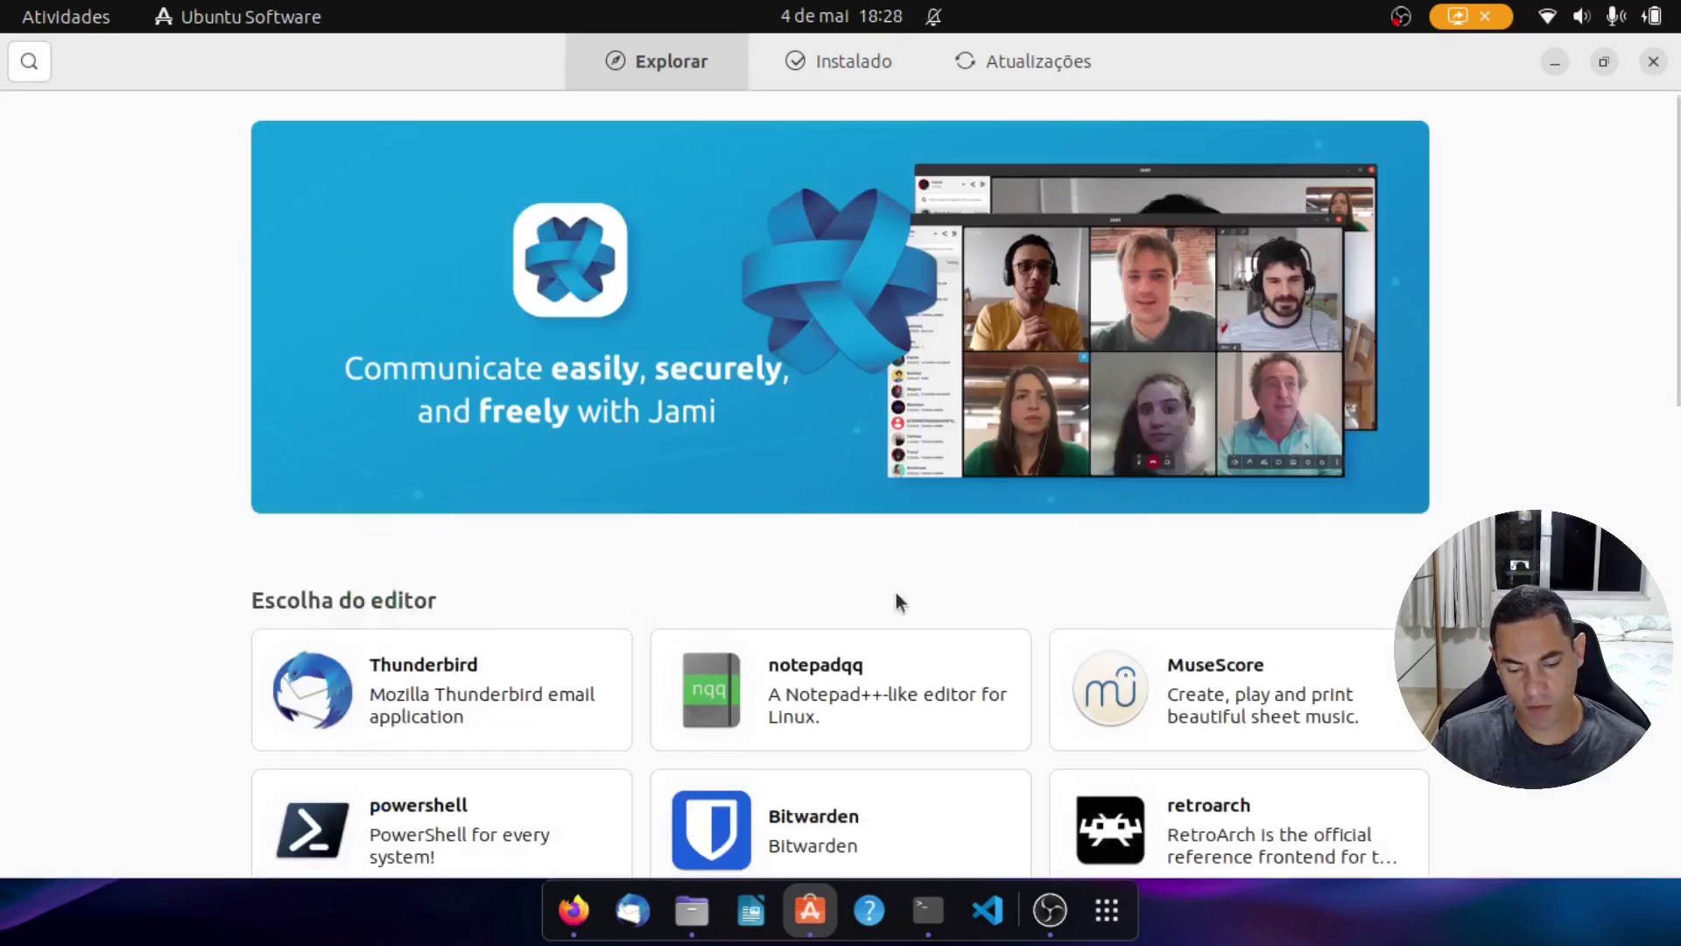
Step: Open the Social app category from the store's Categories, then close Ubuntu Software
scroll(896, 592, "down", 10)
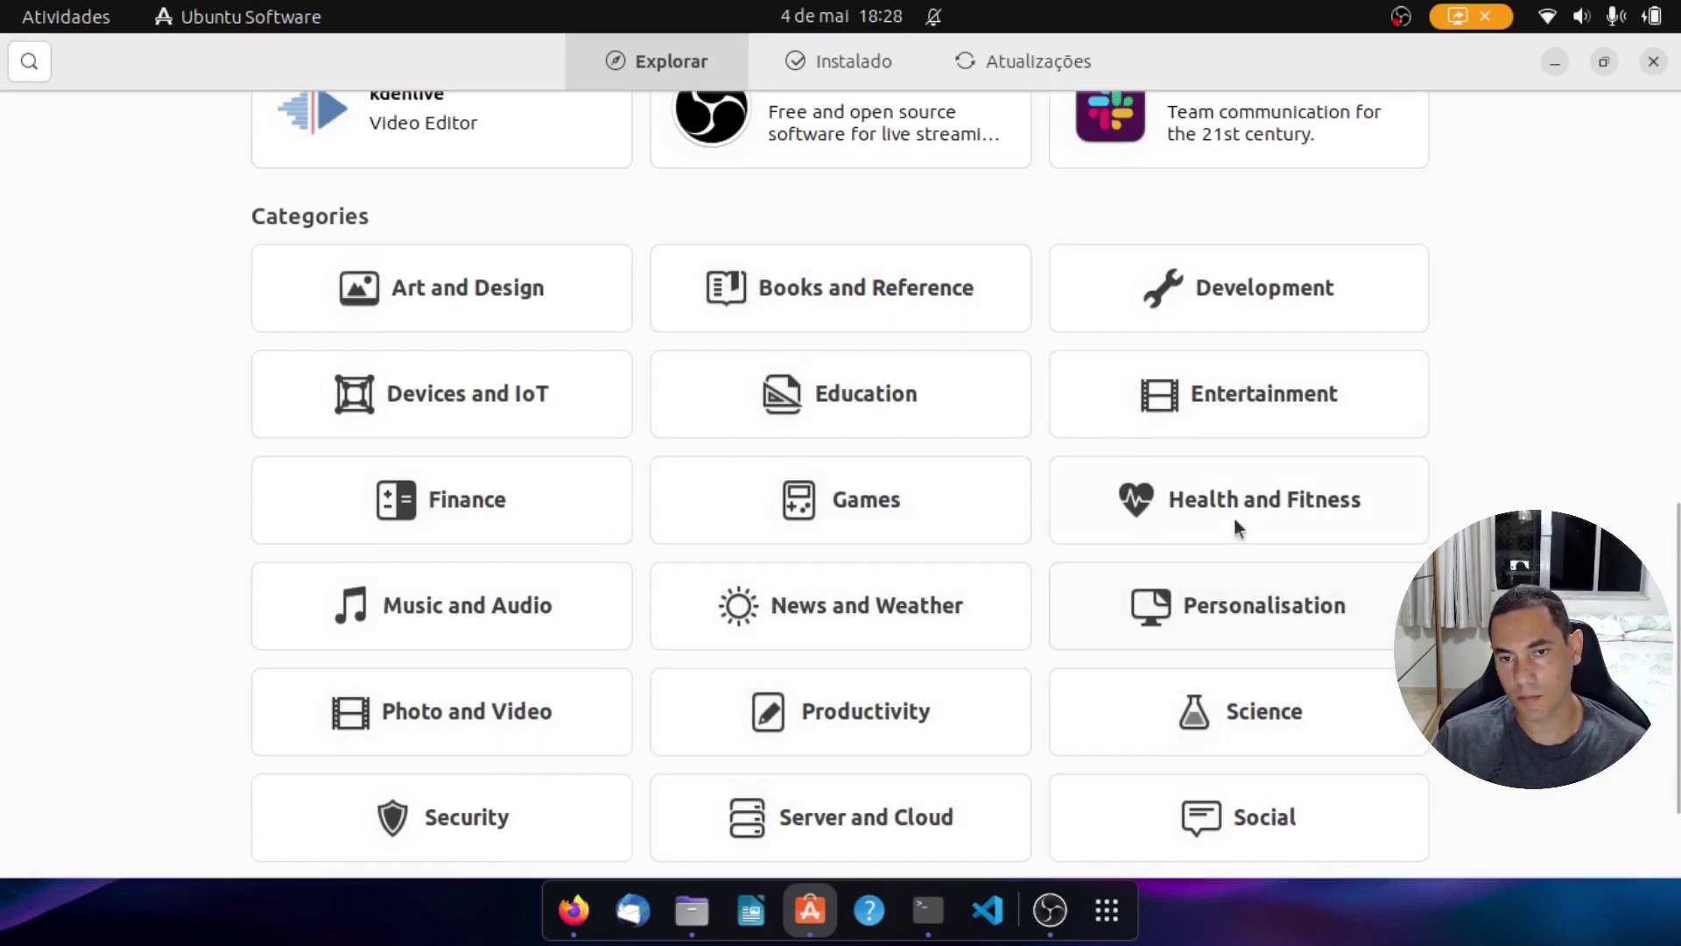
scroll(1238, 525, "down", 3)
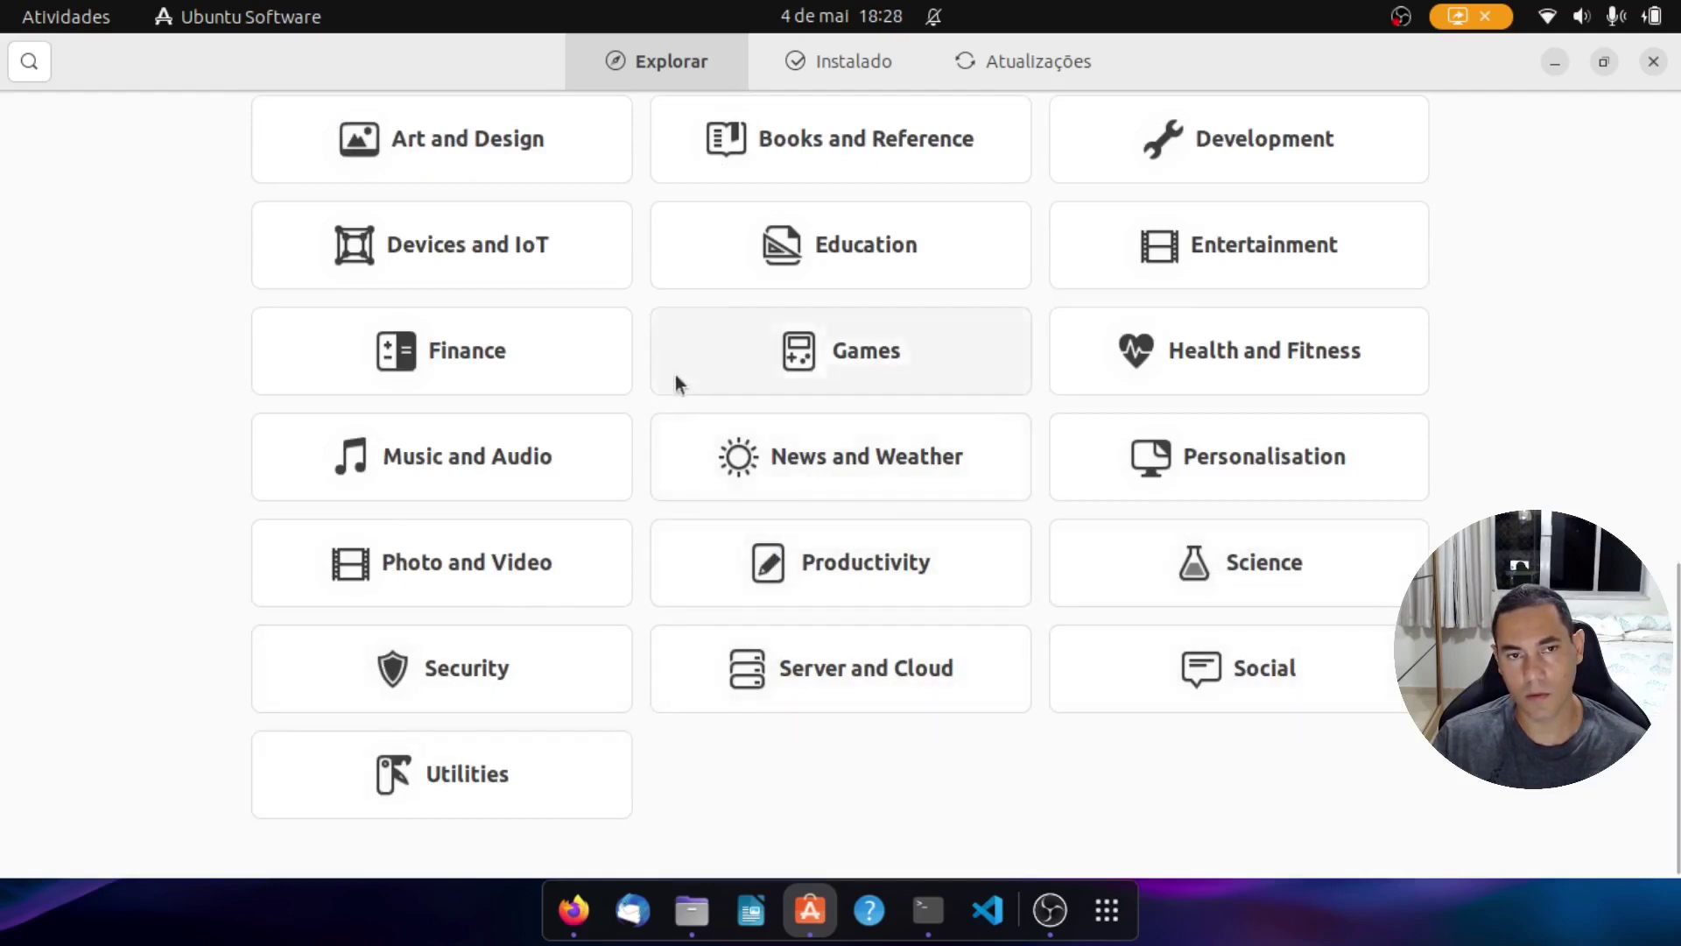
scroll(678, 382, "up", 3)
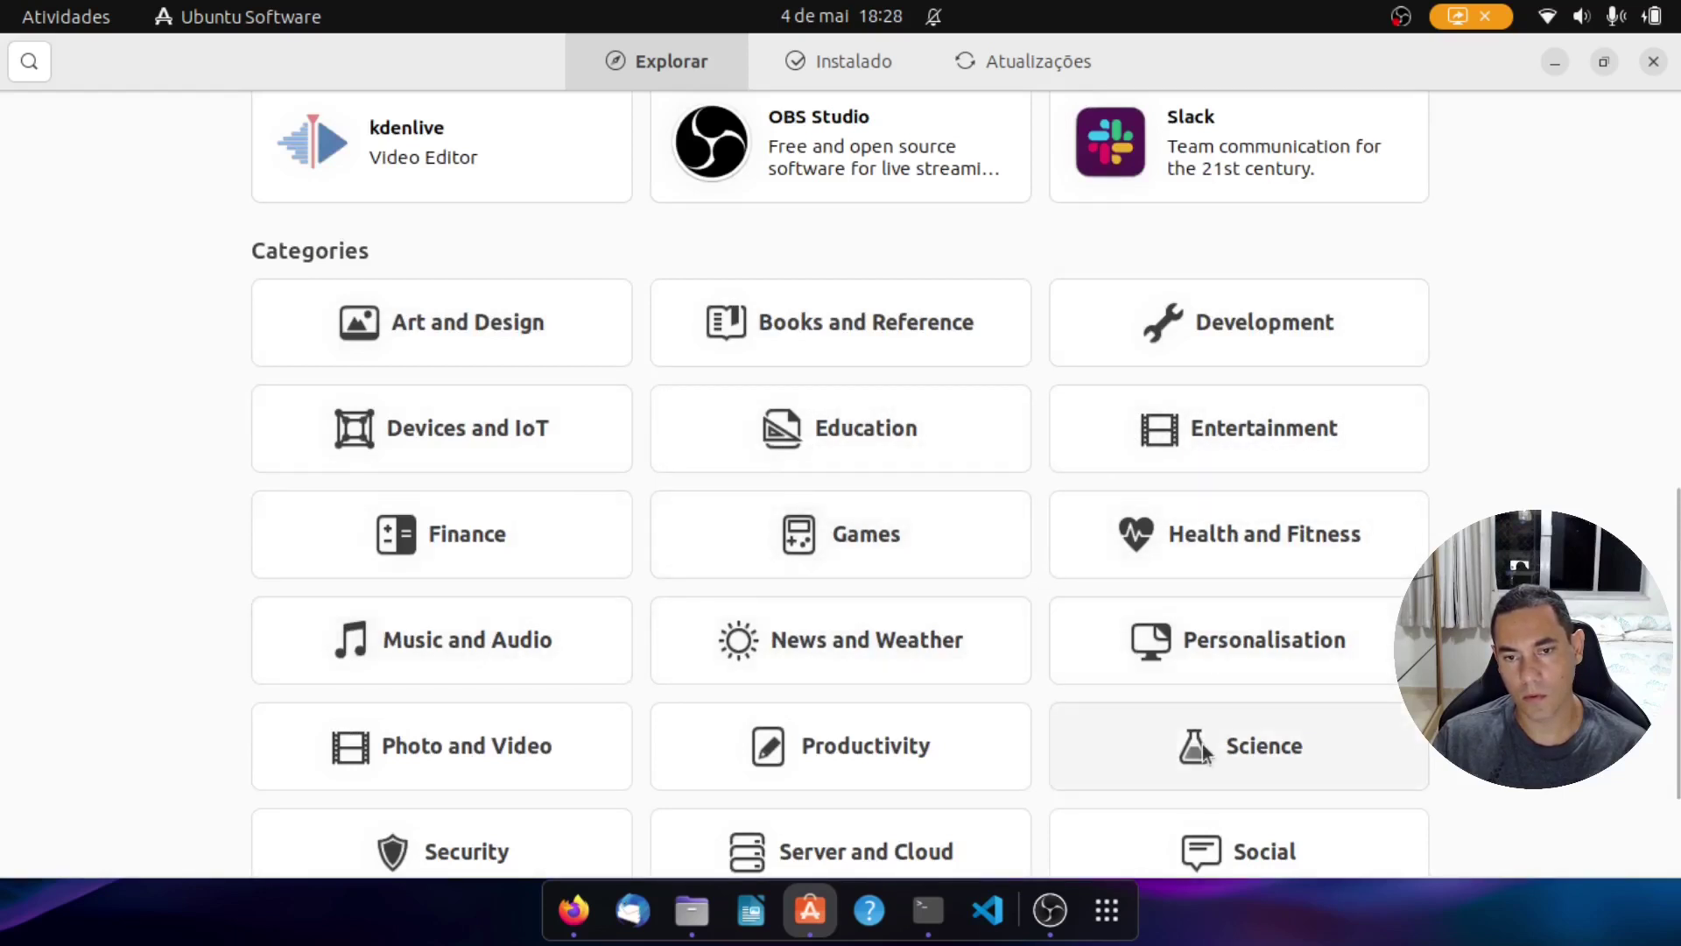
scroll(1201, 743, "down", 3)
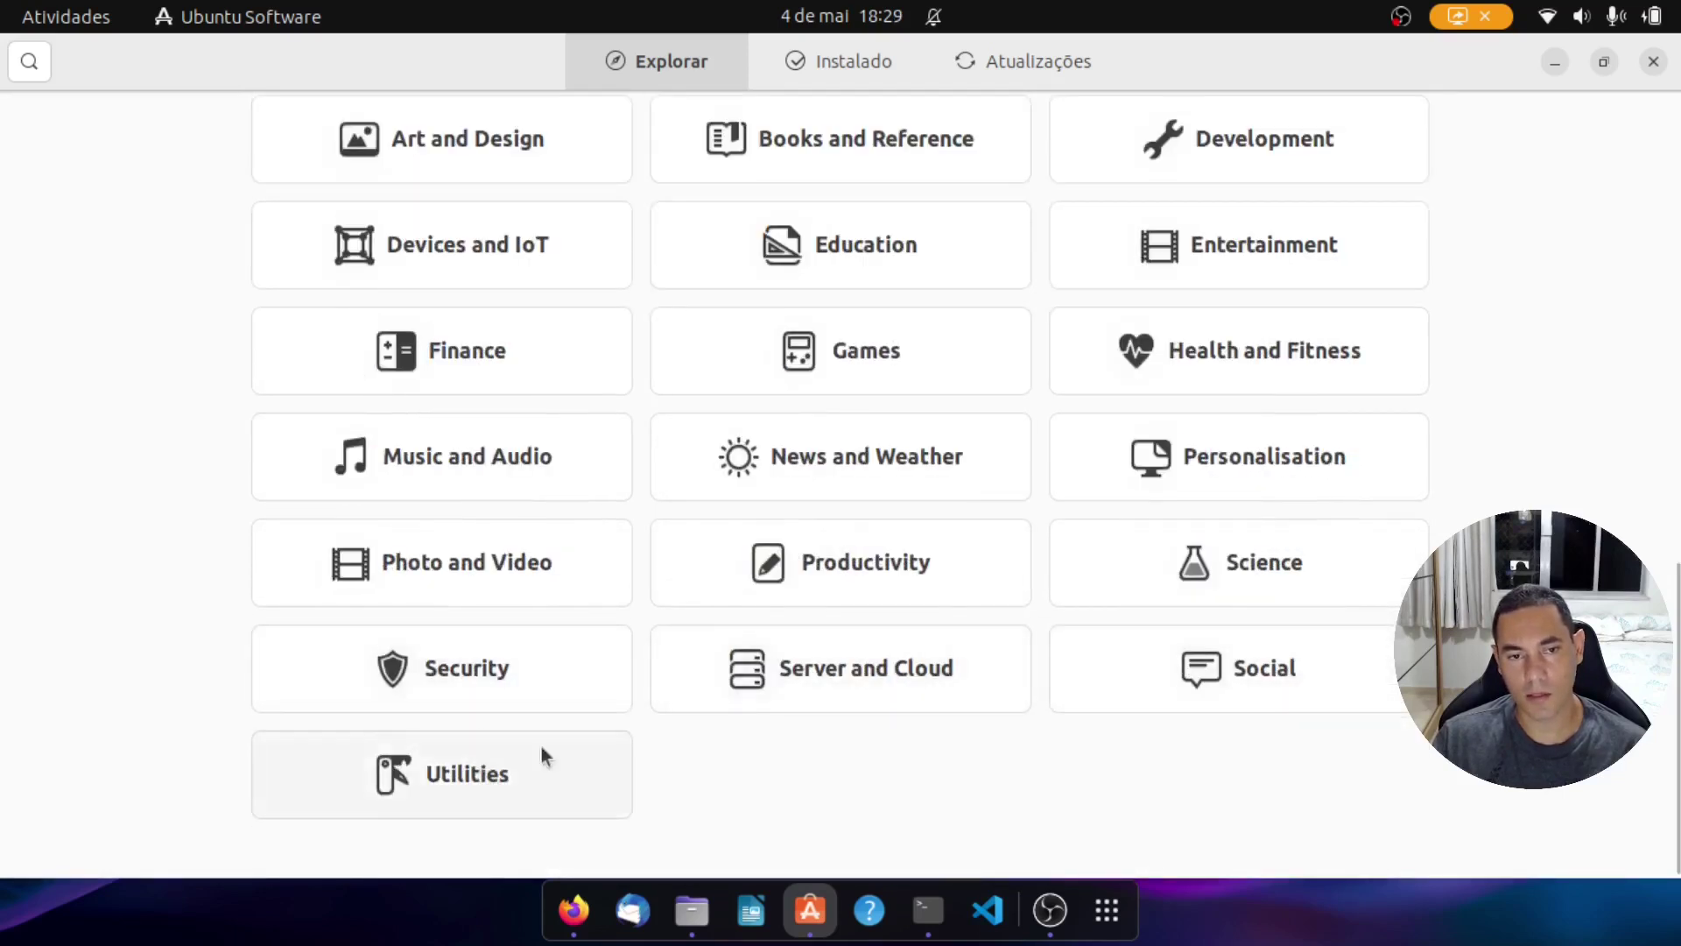
left_click(1270, 678)
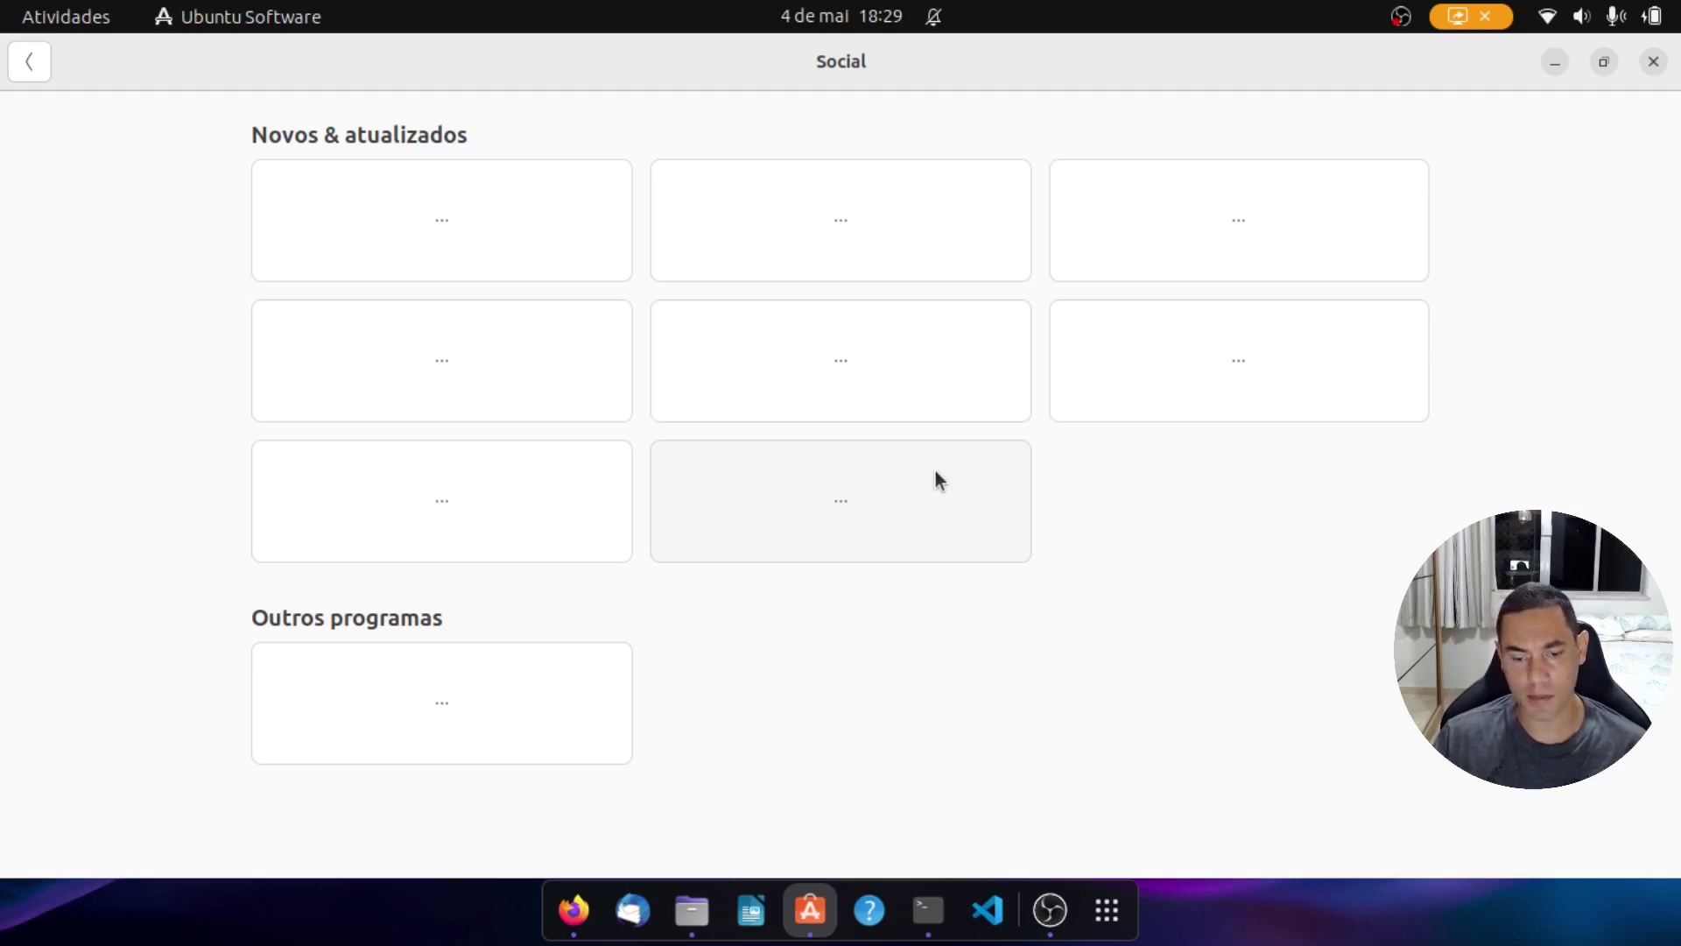
left_click(1652, 63)
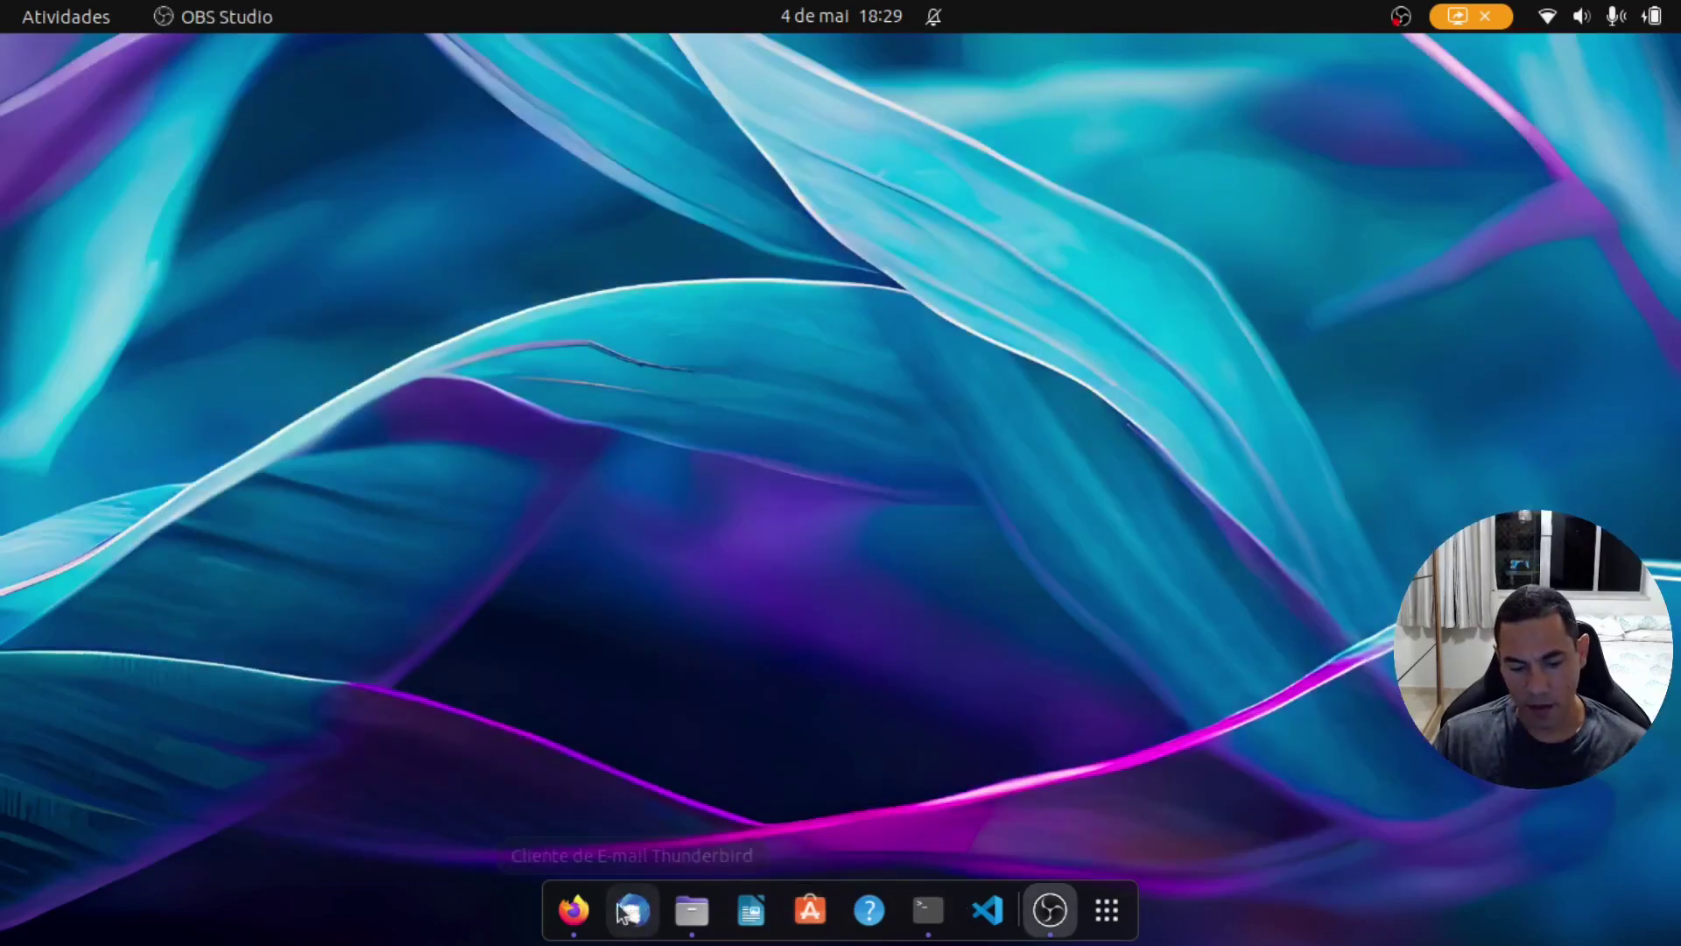
Step: In a new Firefox tab, search for google chrome and open the Chrome result
left_click(574, 911)
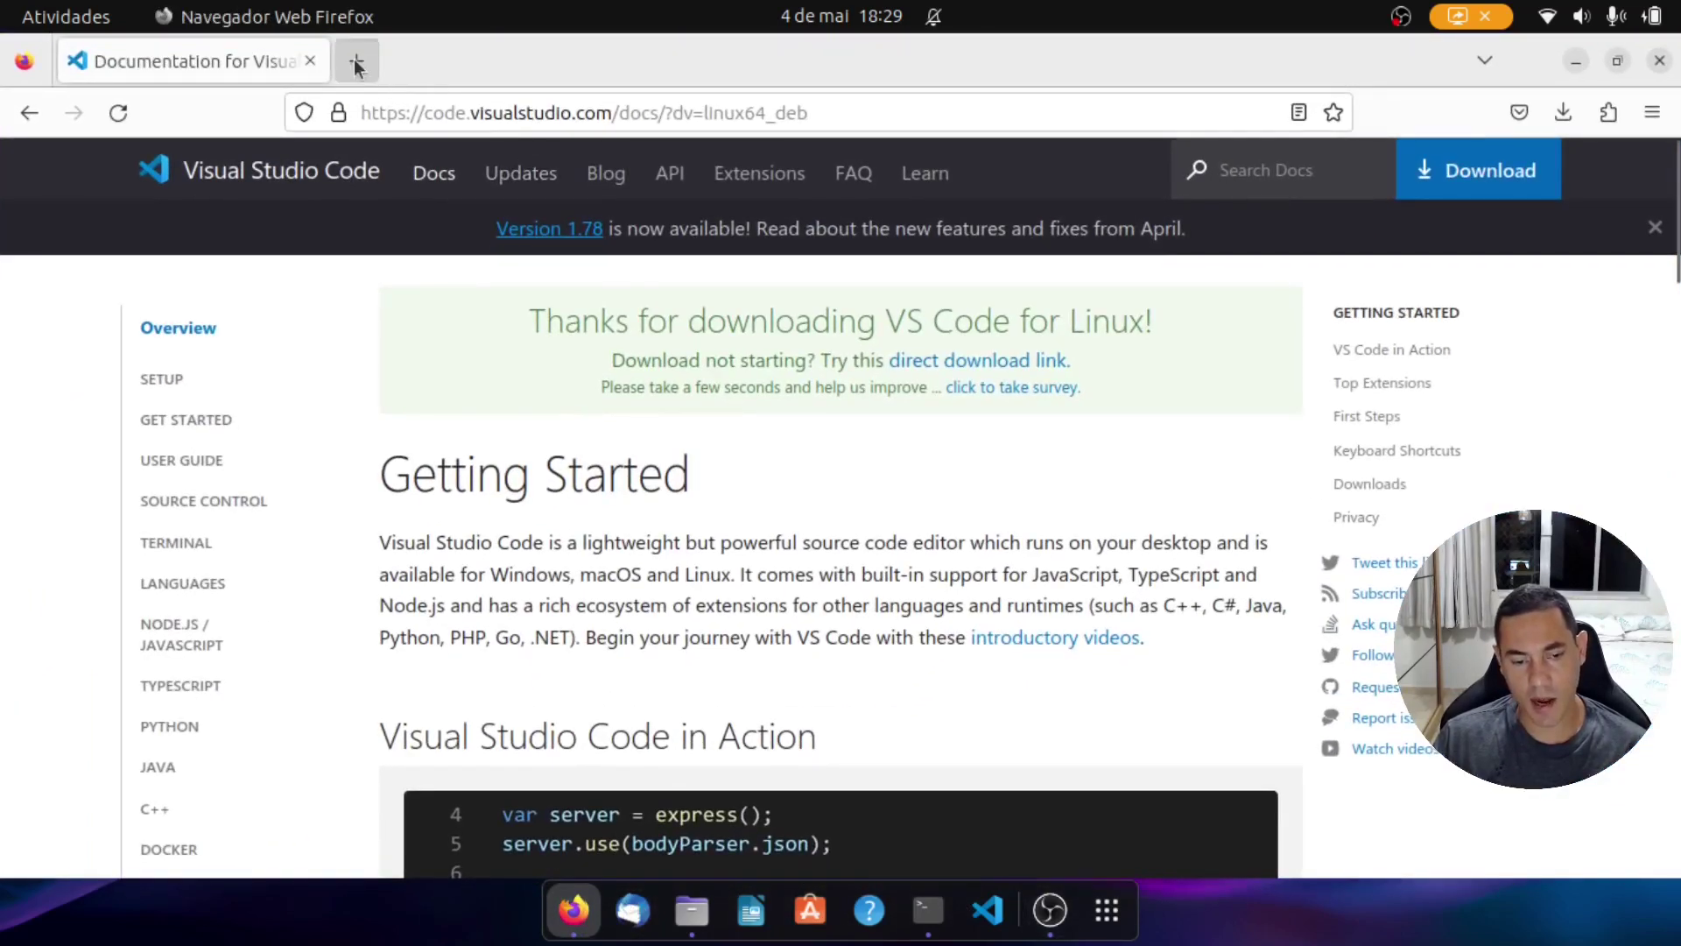
left_click(357, 63)
type("google")
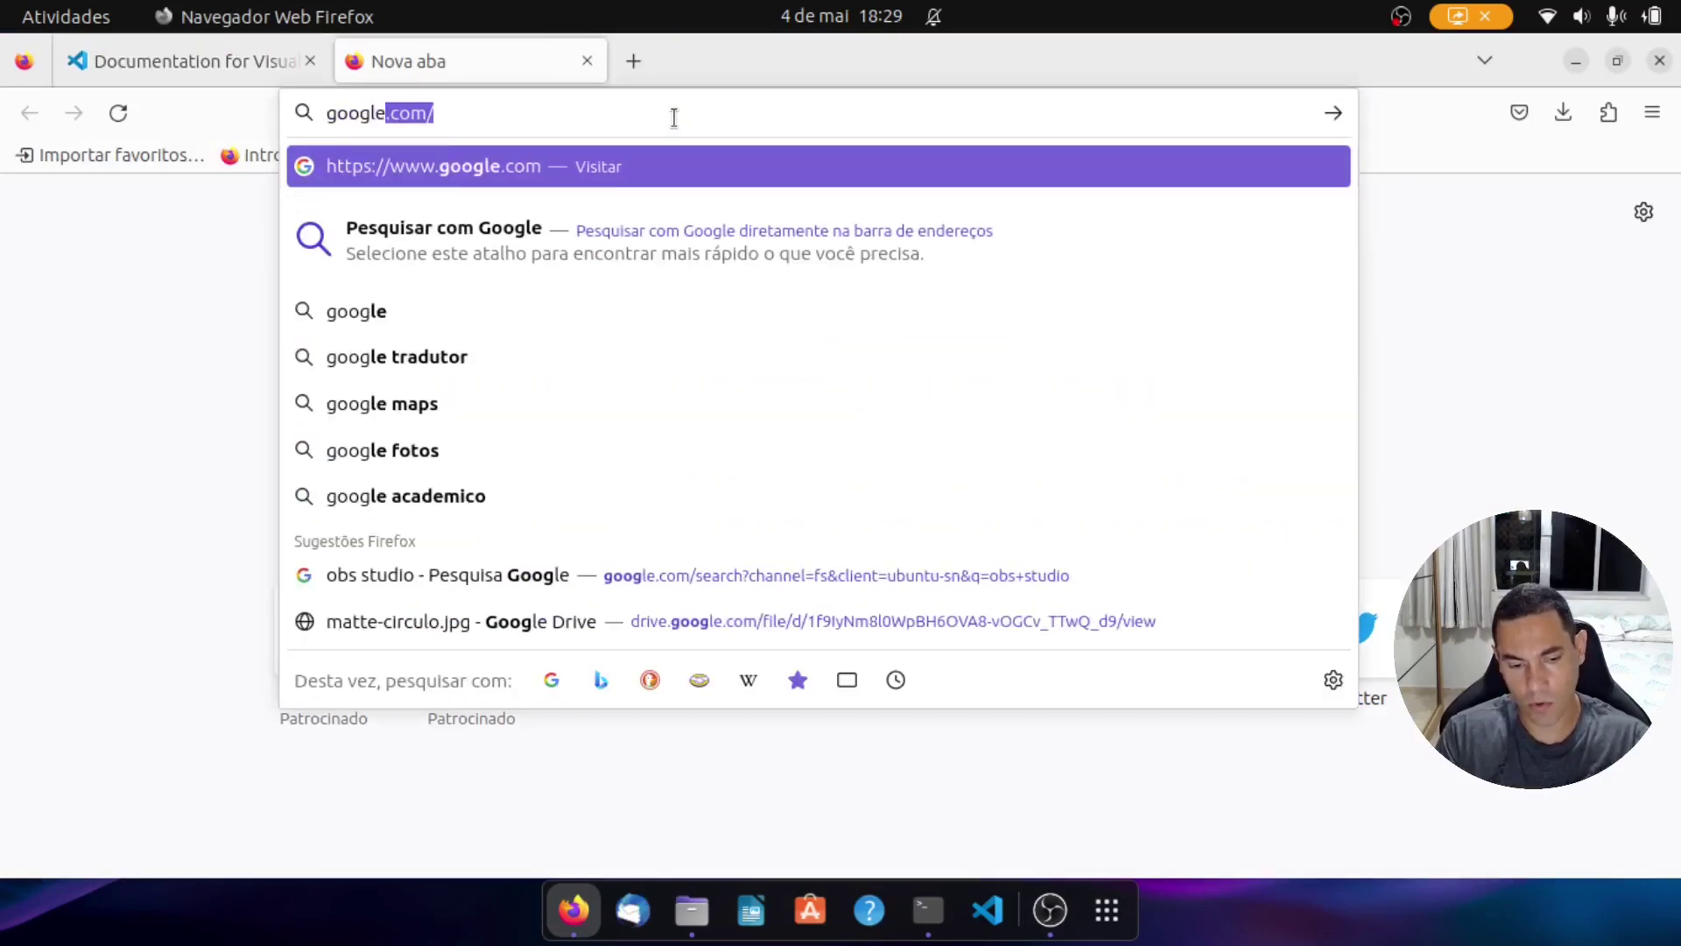
type(" chorome")
key("Return")
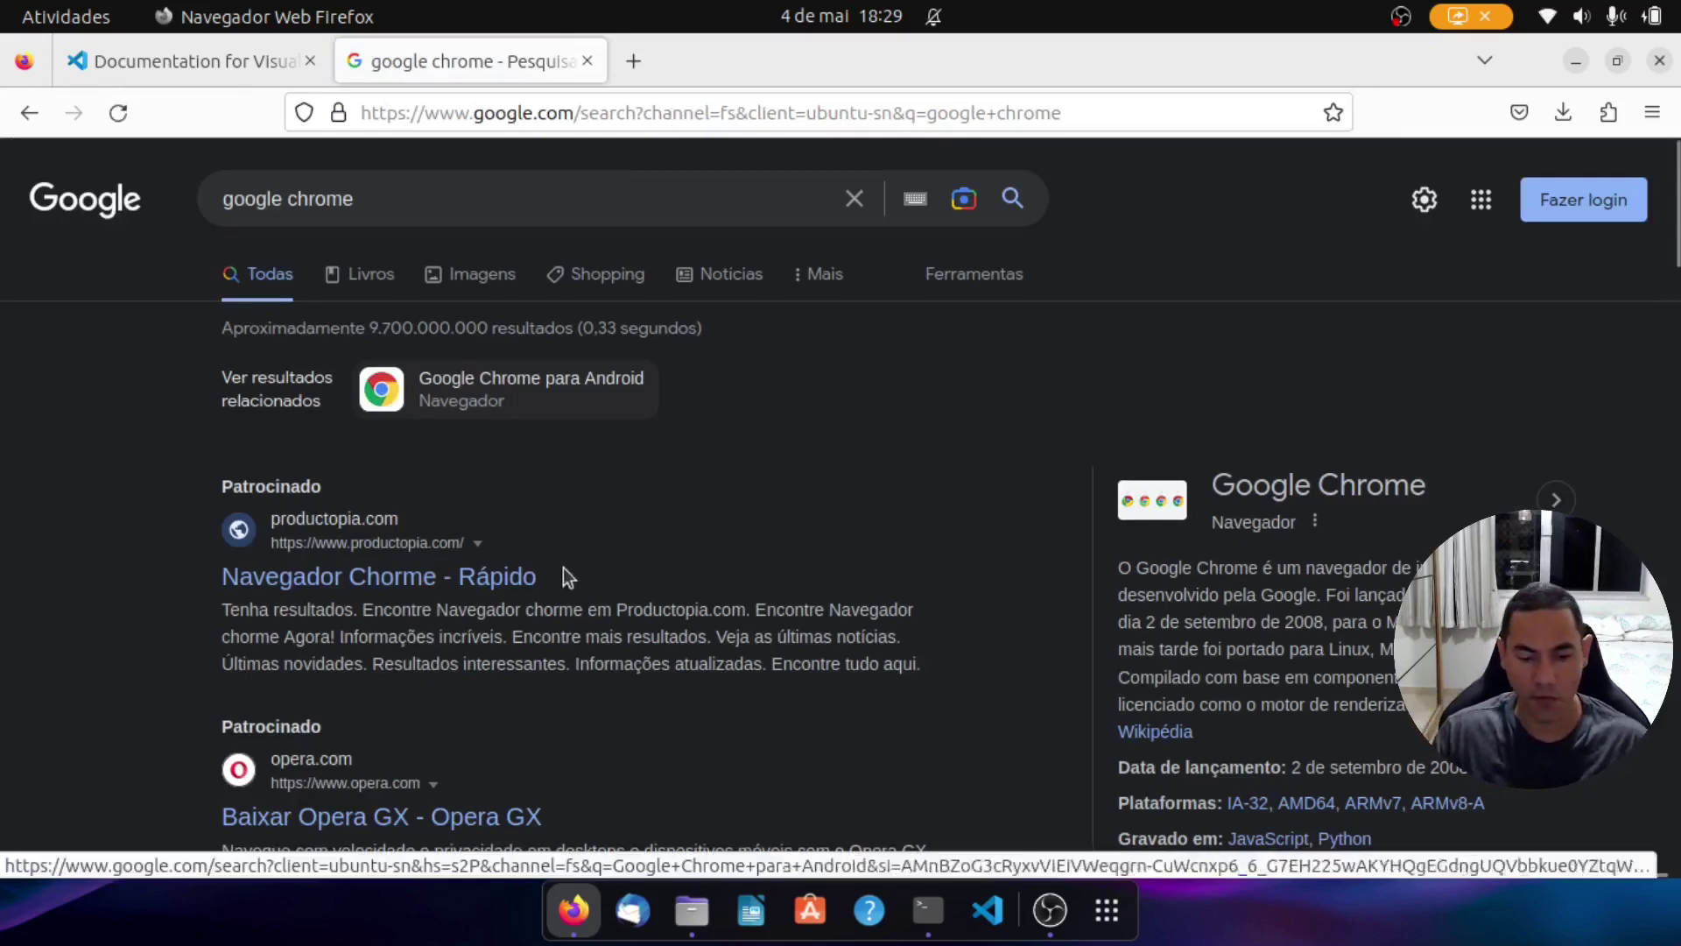
left_click(517, 577)
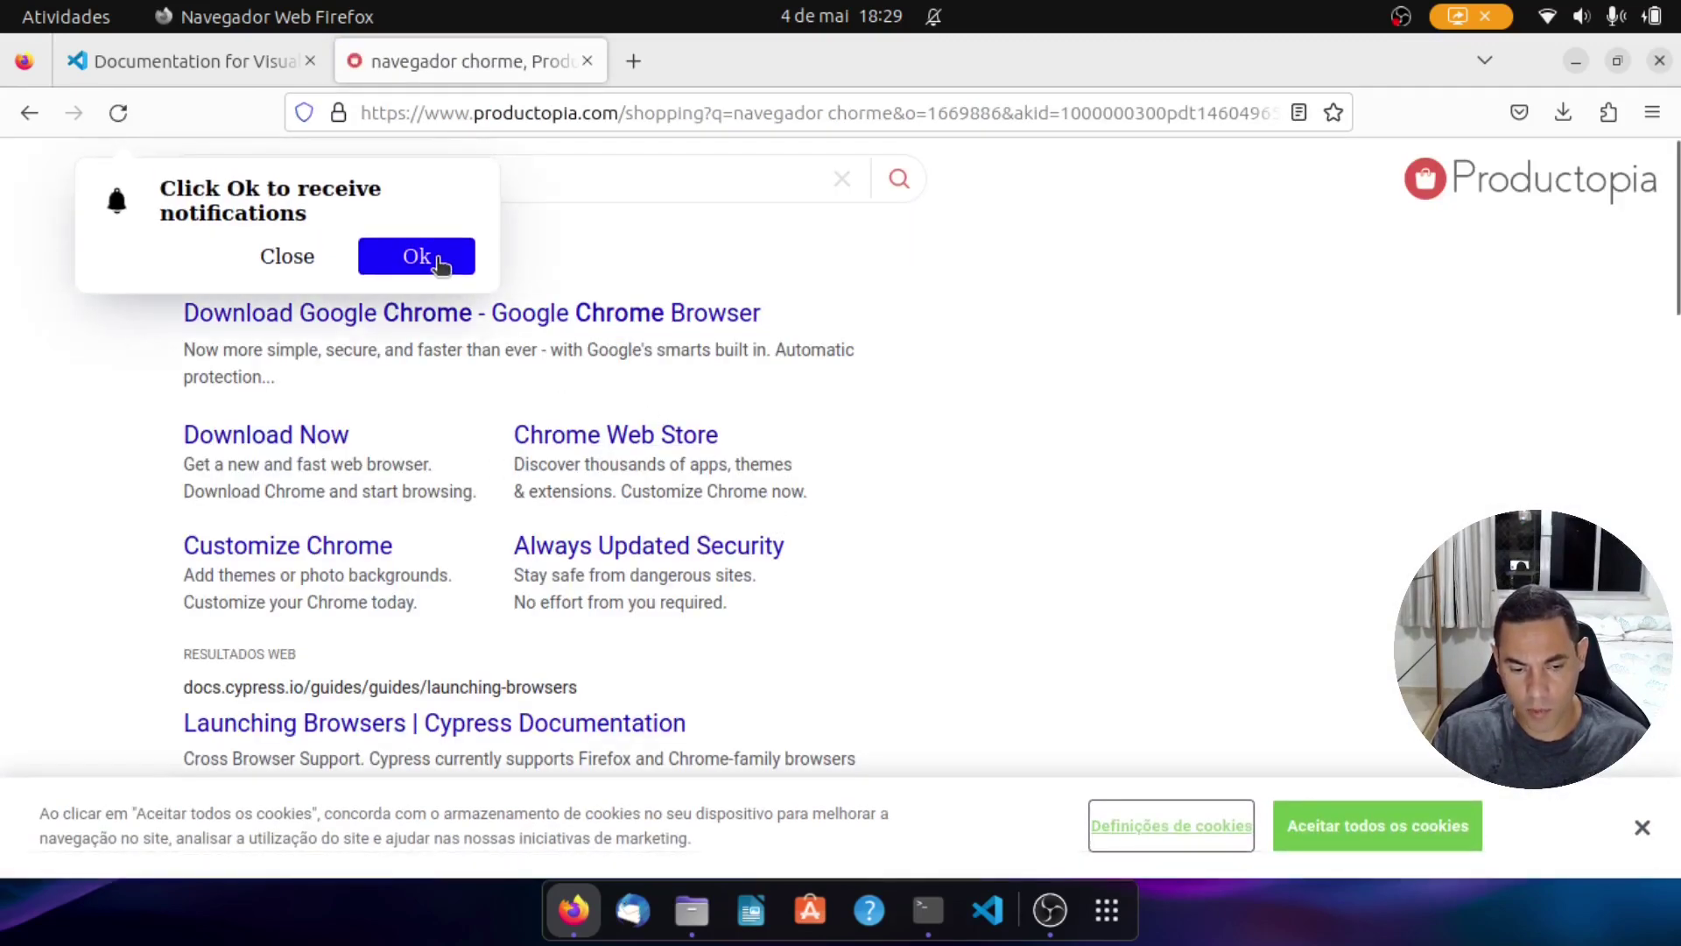
Step: Download the 64-bit .deb Chrome package, accepting the terms, then switch to Terminal
left_click(430, 258)
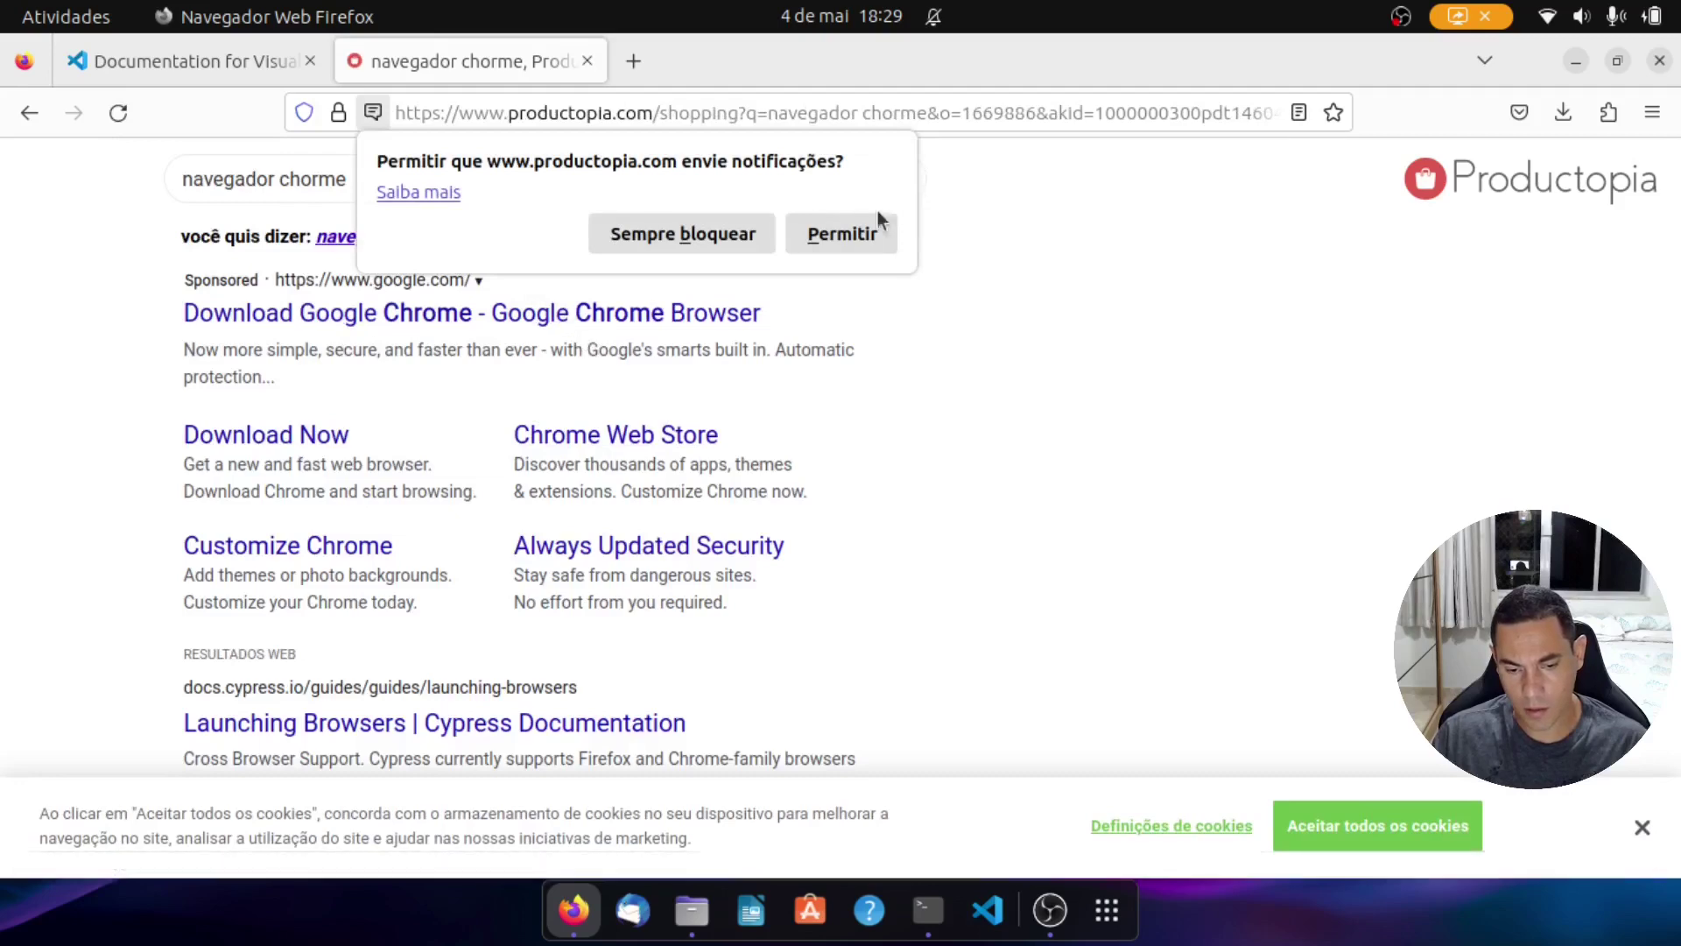
left_click(578, 315)
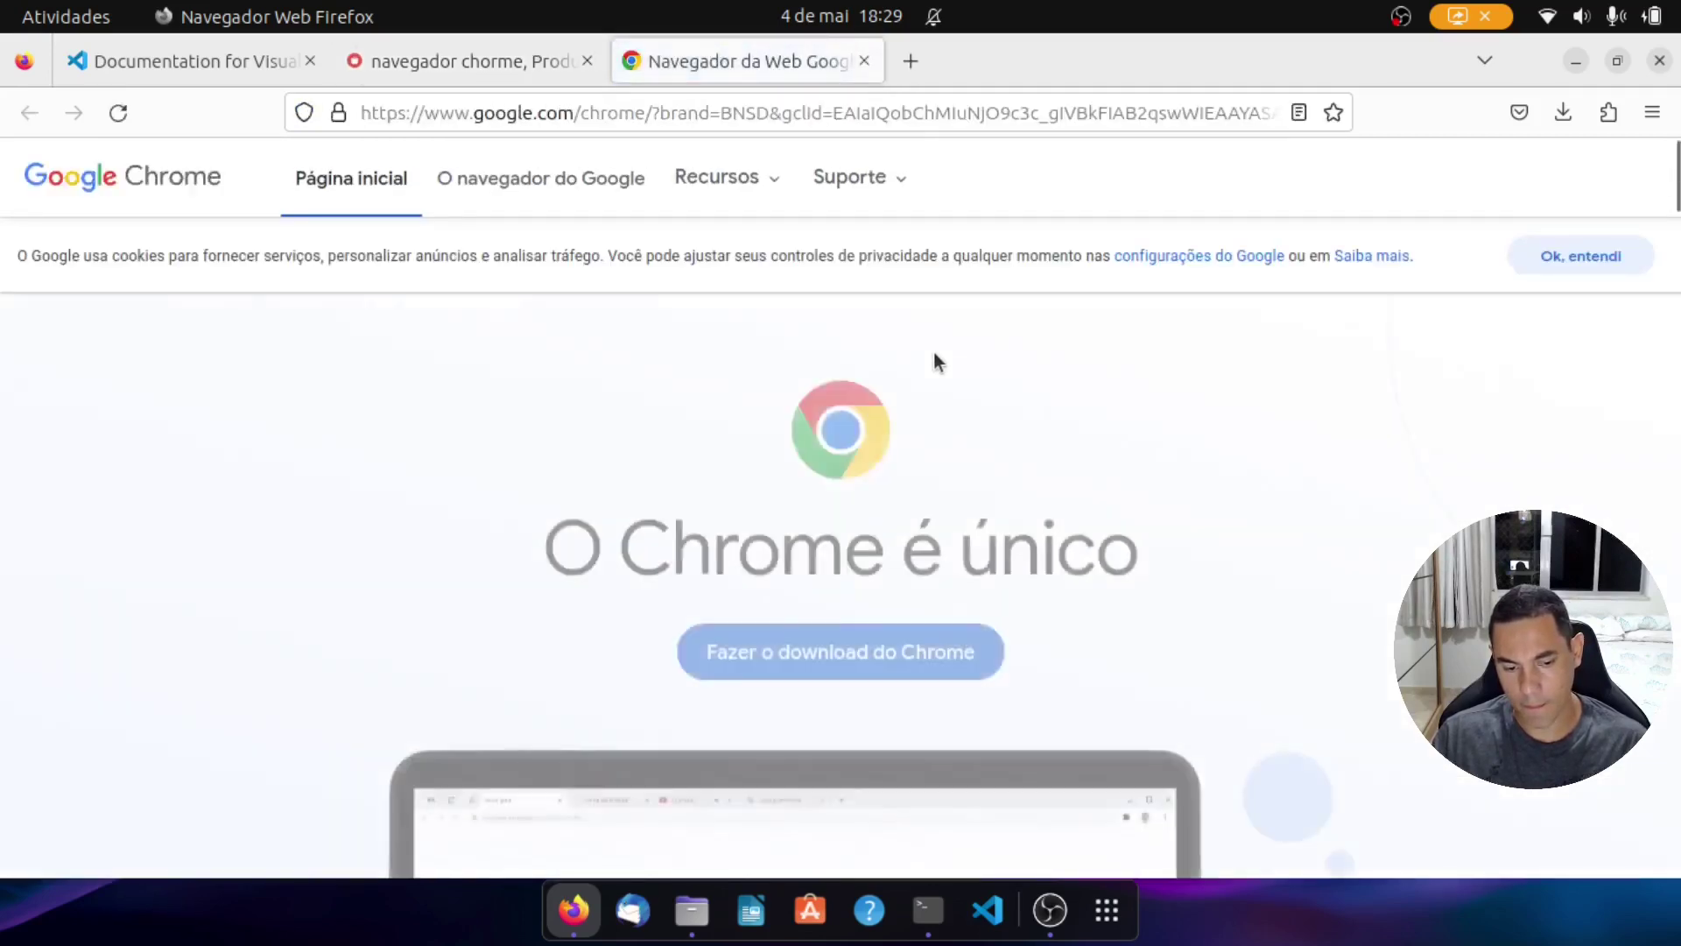
left_click(924, 626)
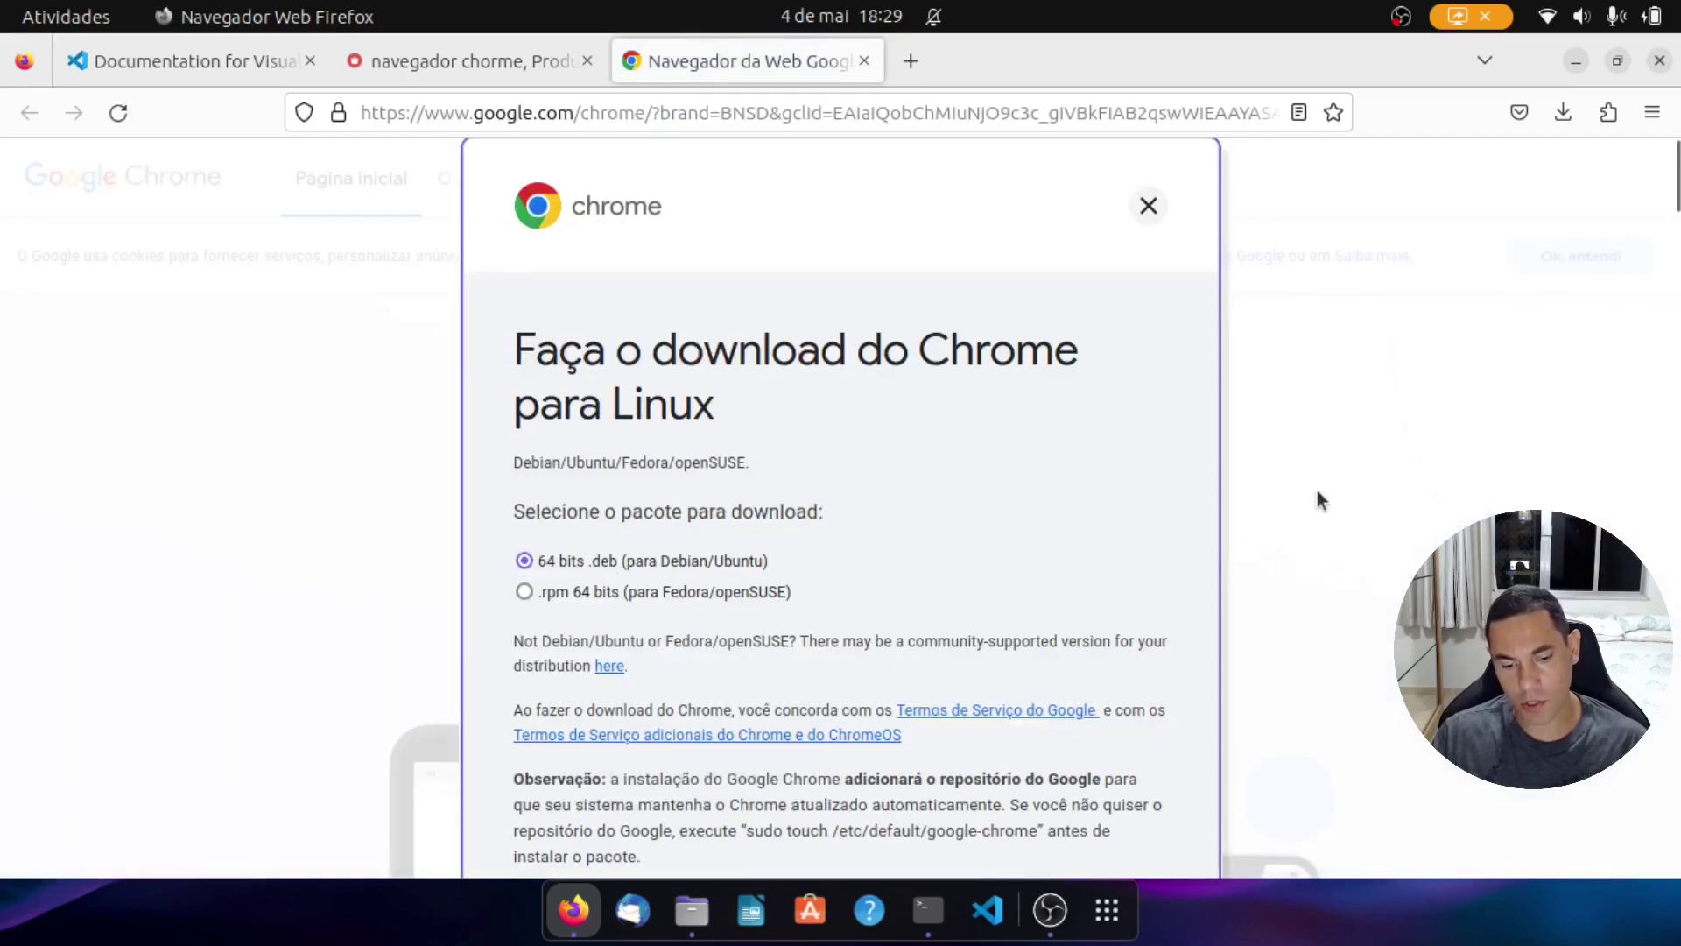
scroll(1317, 490, "down", 3)
left_click(613, 649)
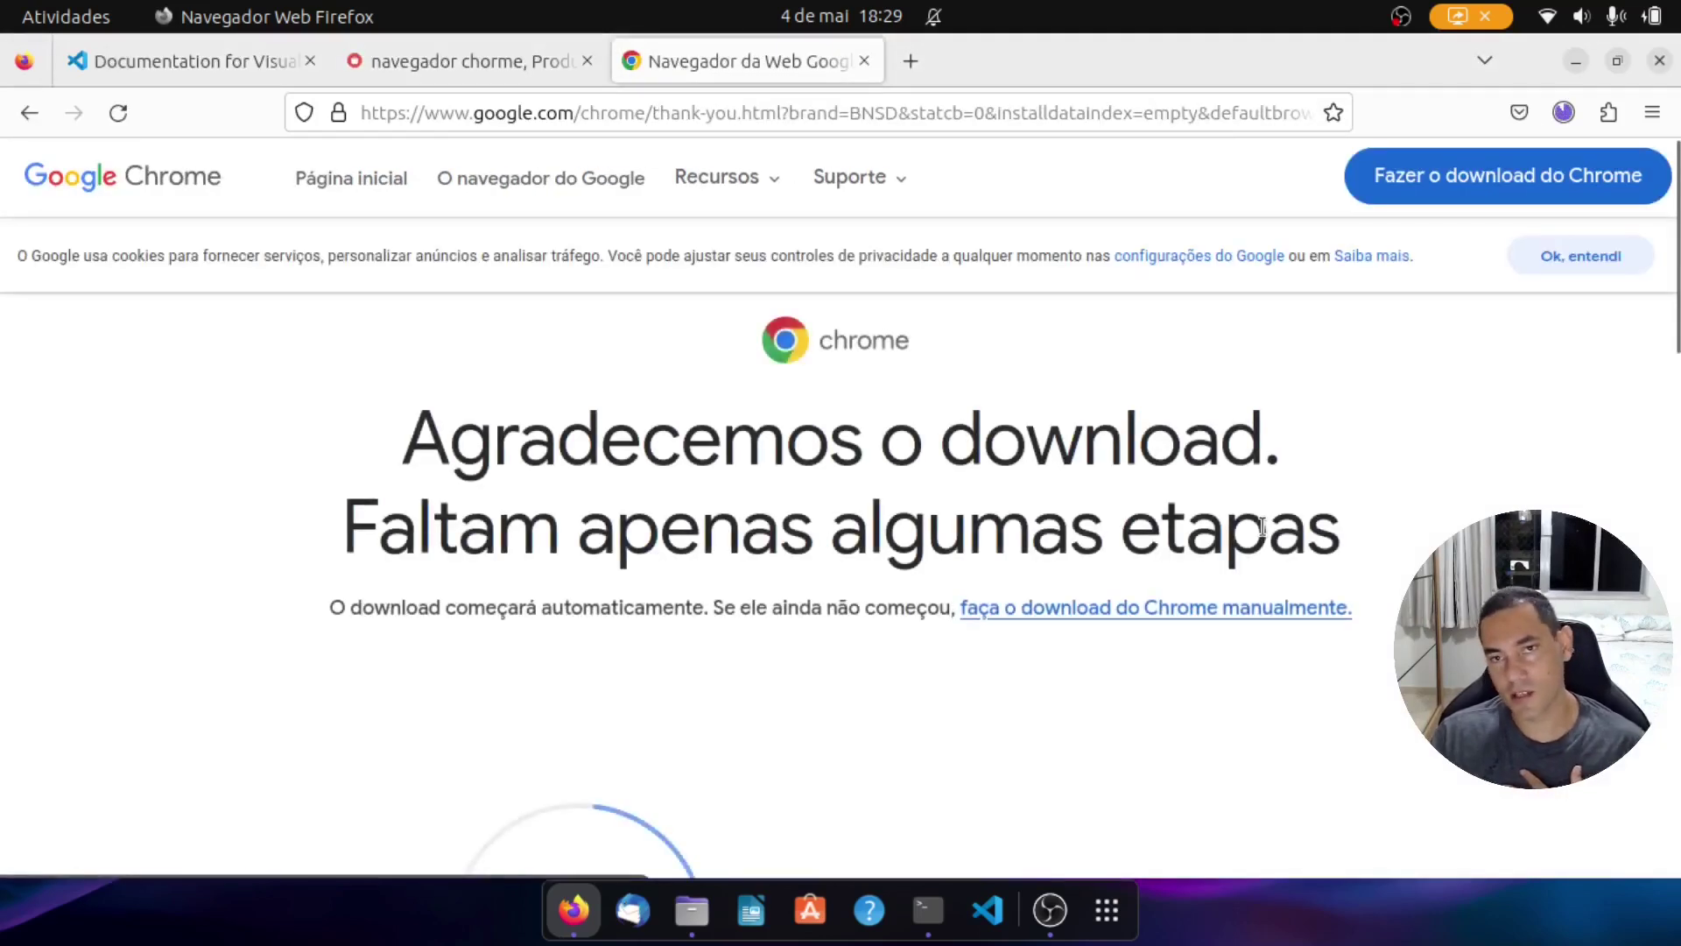
left_click(940, 913)
Step: Clear the screen, list Downloads, and install google-chrome-stable_current_amd64.deb via the recalled dpkg command
type("clea")
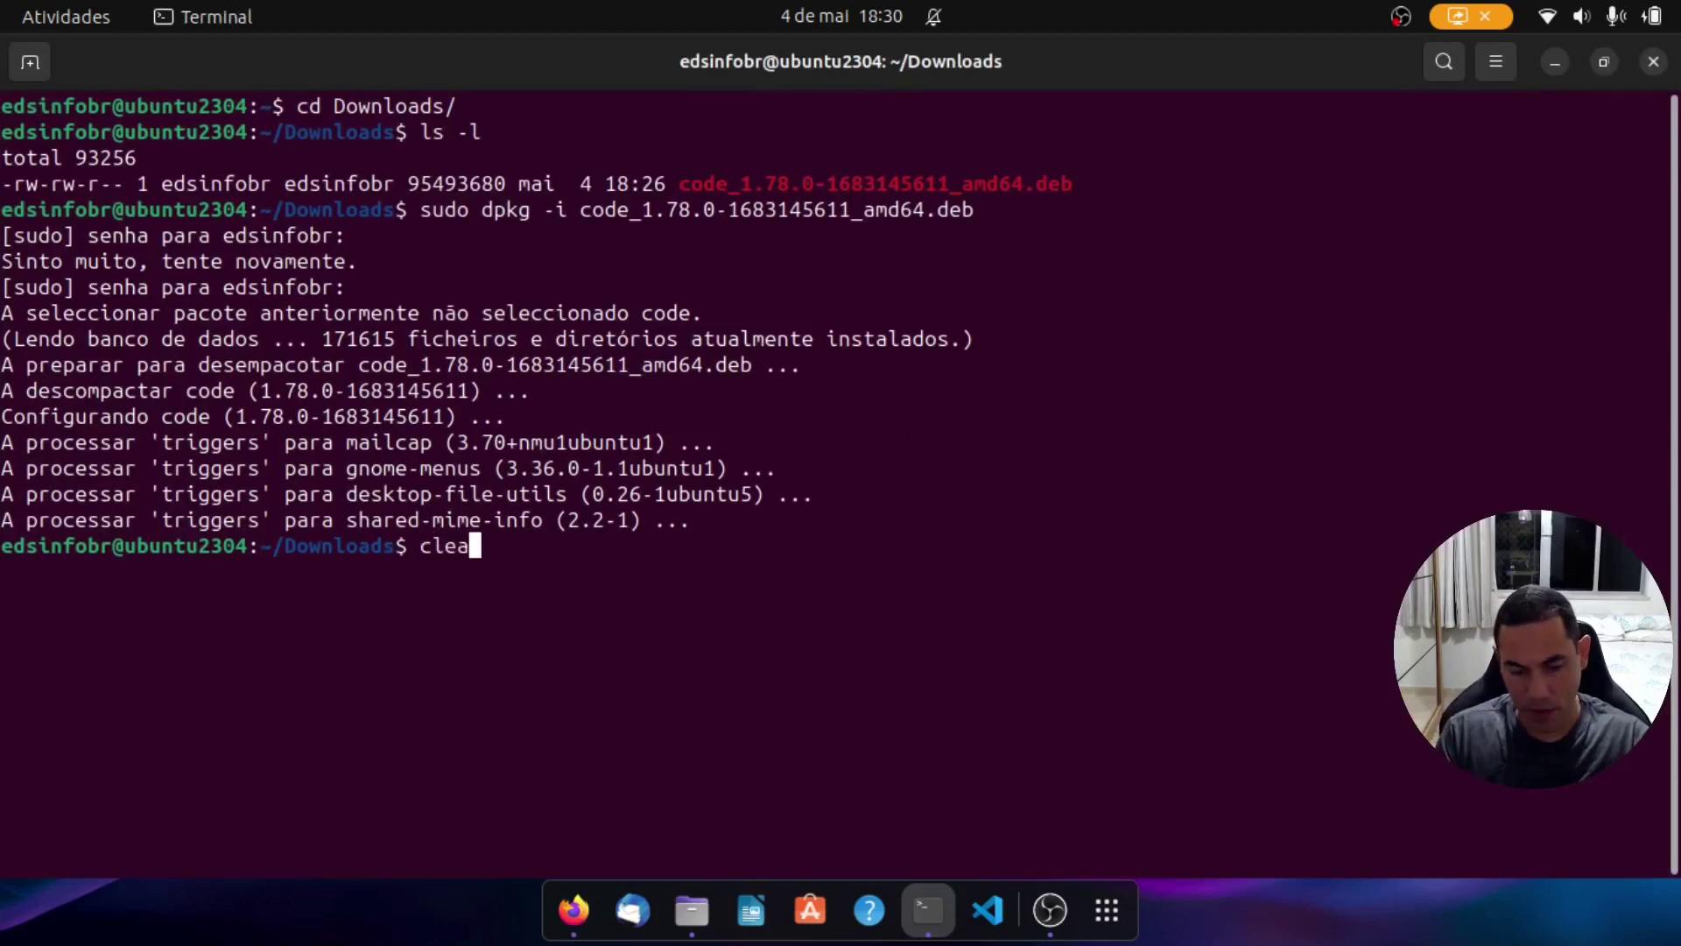
type("r")
key("Return")
type("ls -l")
key("Return")
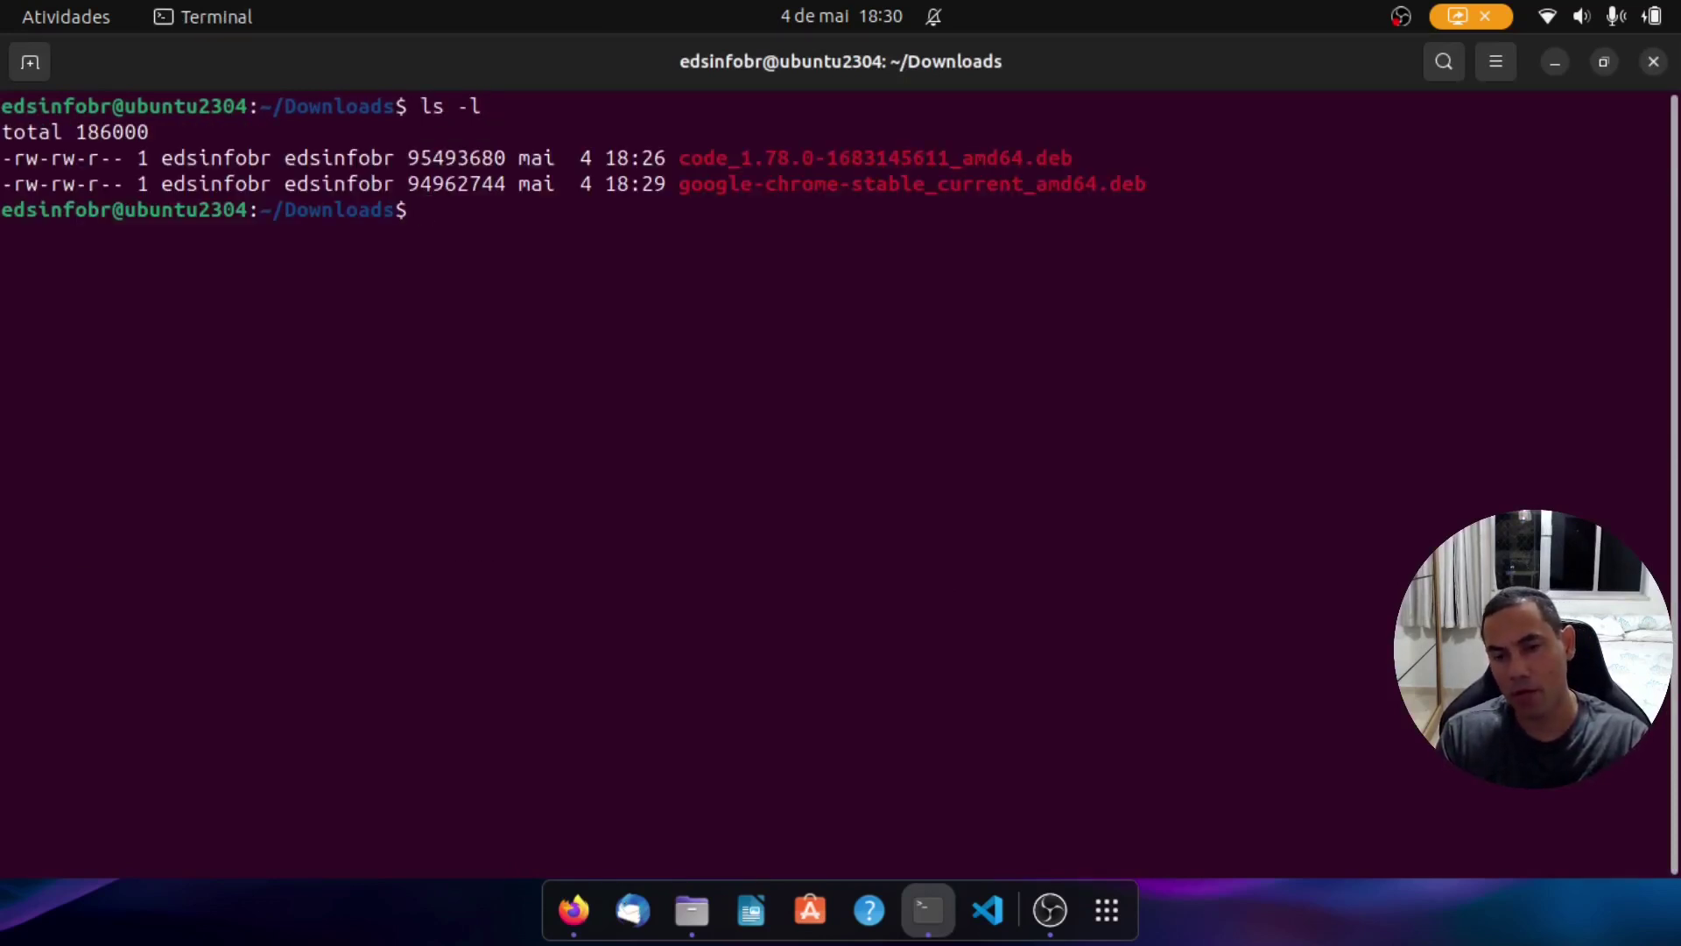
key("Up")
key("Up")
key("Up")
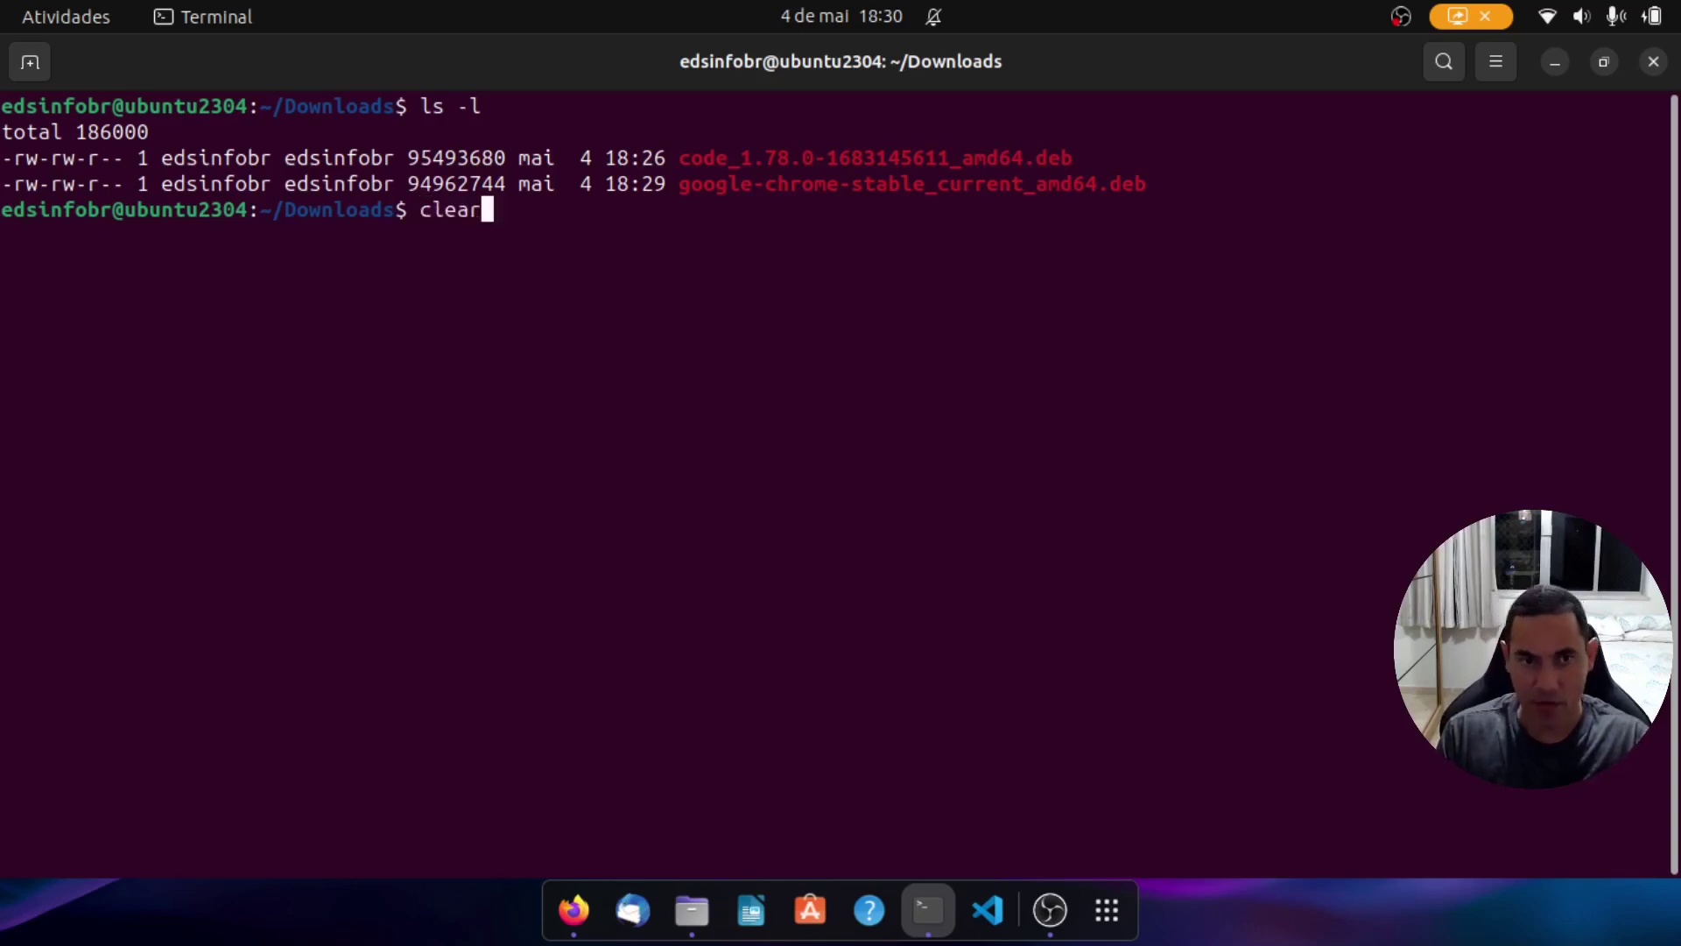
key("BackSpace")
key("BackSpace")
key("BackSpace")
key("BackSpace")
key("BackSpace")
key("BackSpace")
key("BackSpace")
key("BackSpace")
key("BackSpace")
key("BackSpace")
key("BackSpace")
key("BackSpace")
key("BackSpace")
key("BackSpace")
key("BackSpace")
key("BackSpace")
key("BackSpace")
key("BackSpace")
key("BackSpace")
key("BackSpace")
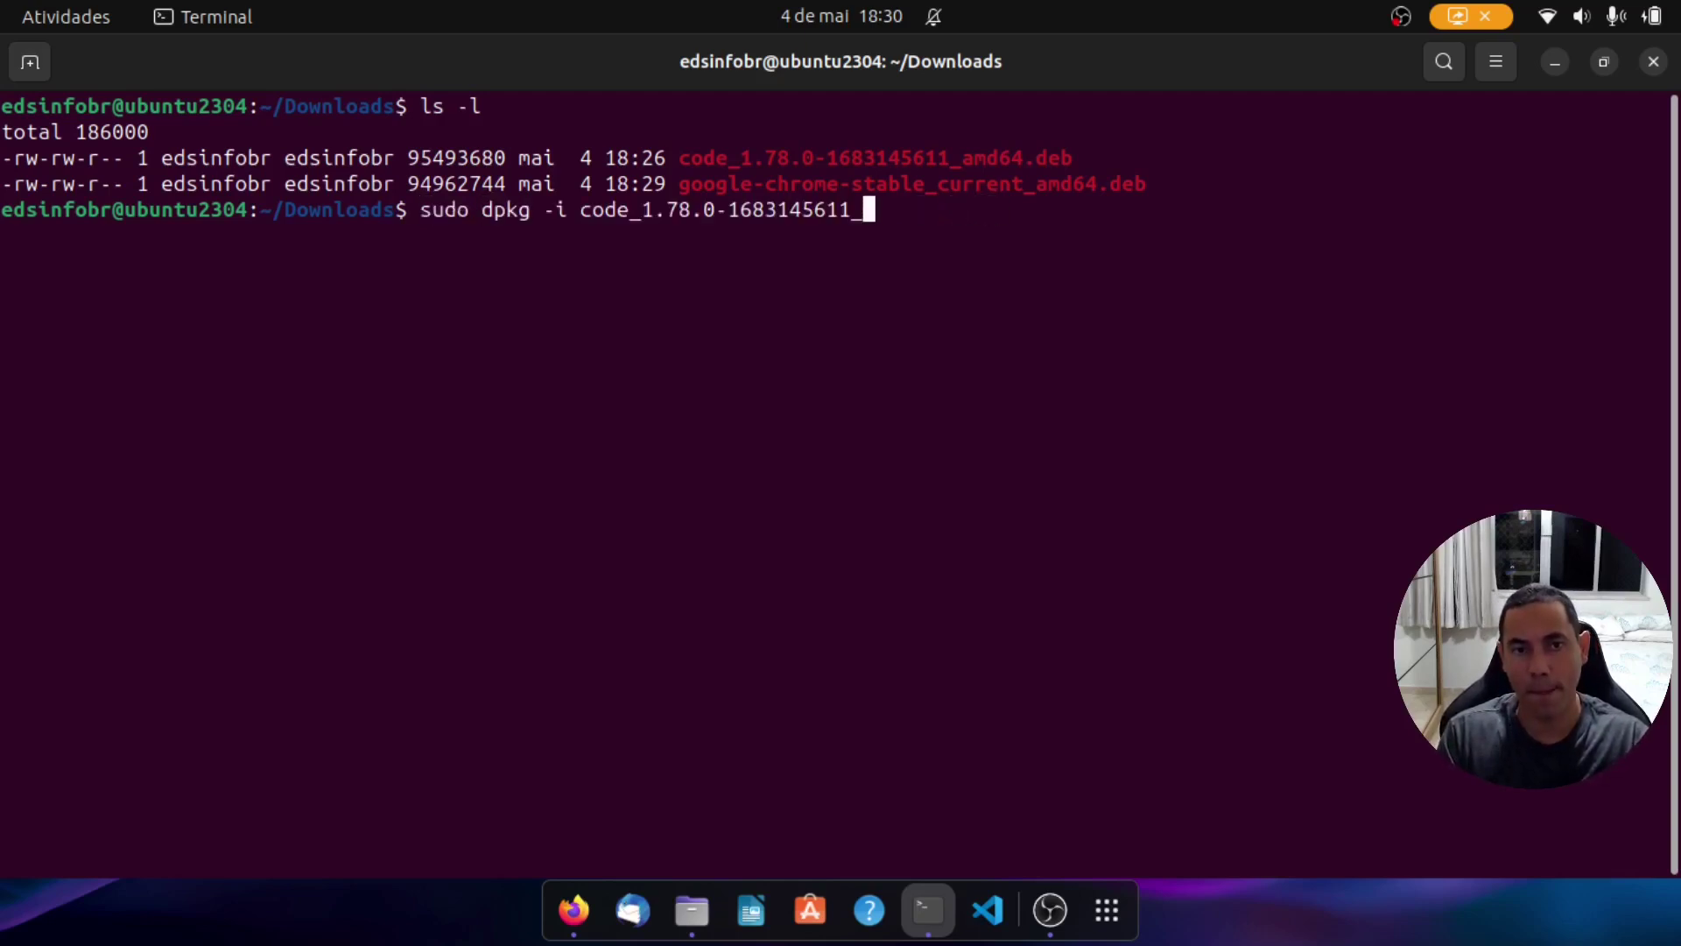
type("go")
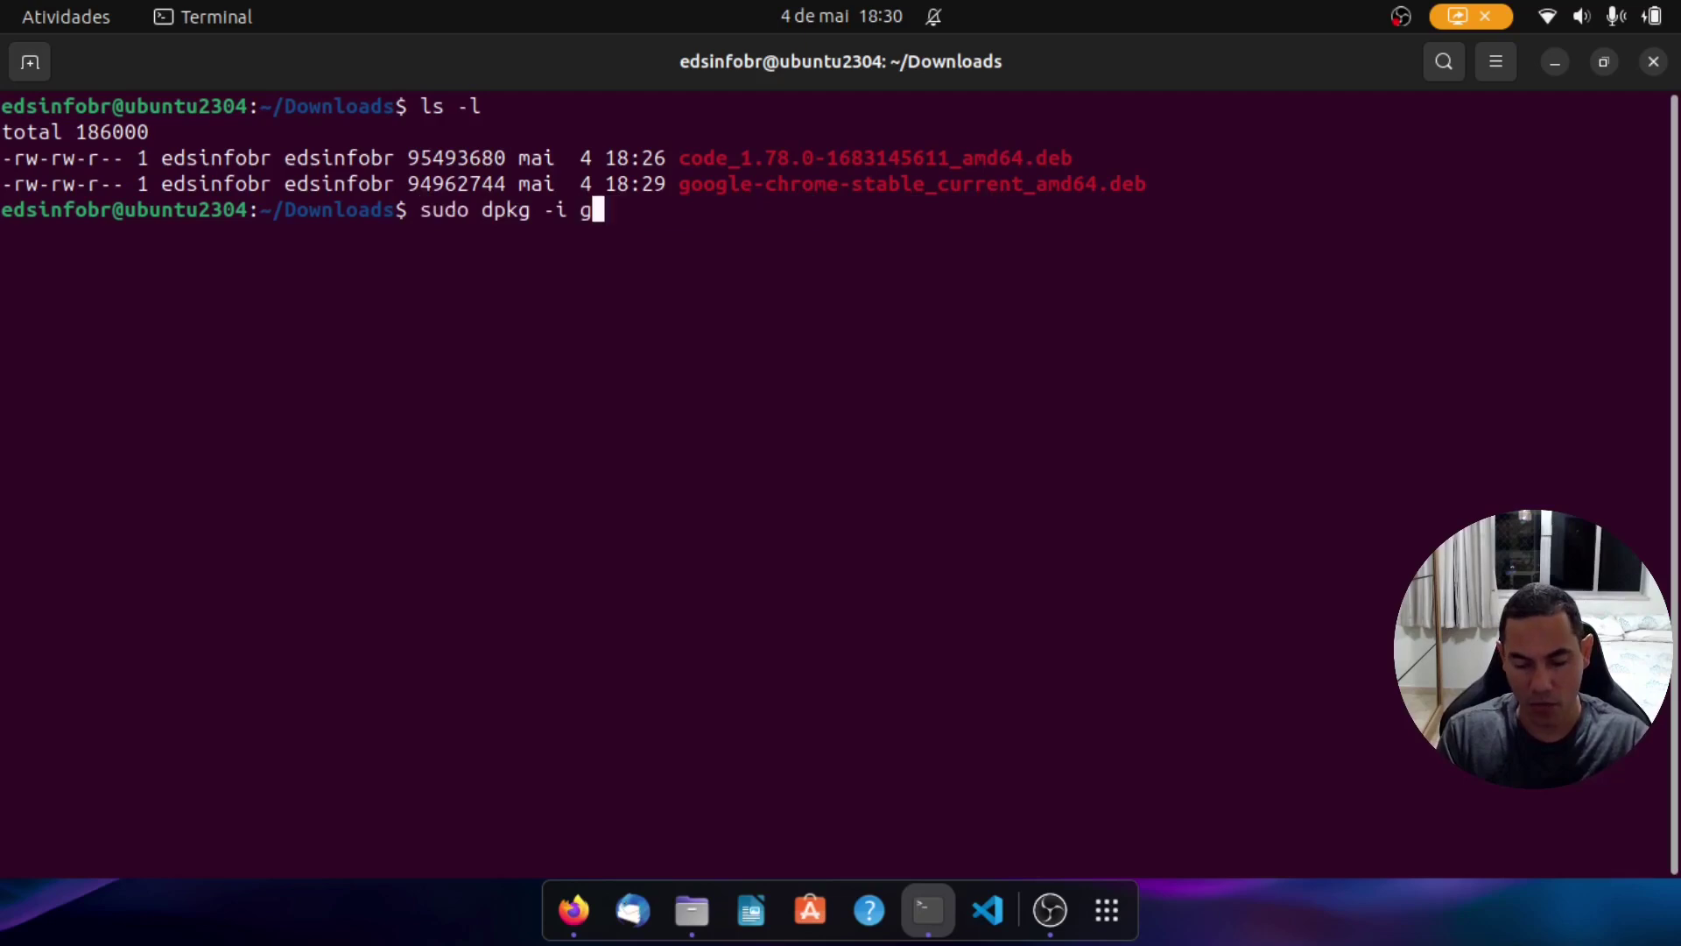
key("Tab")
key("Return")
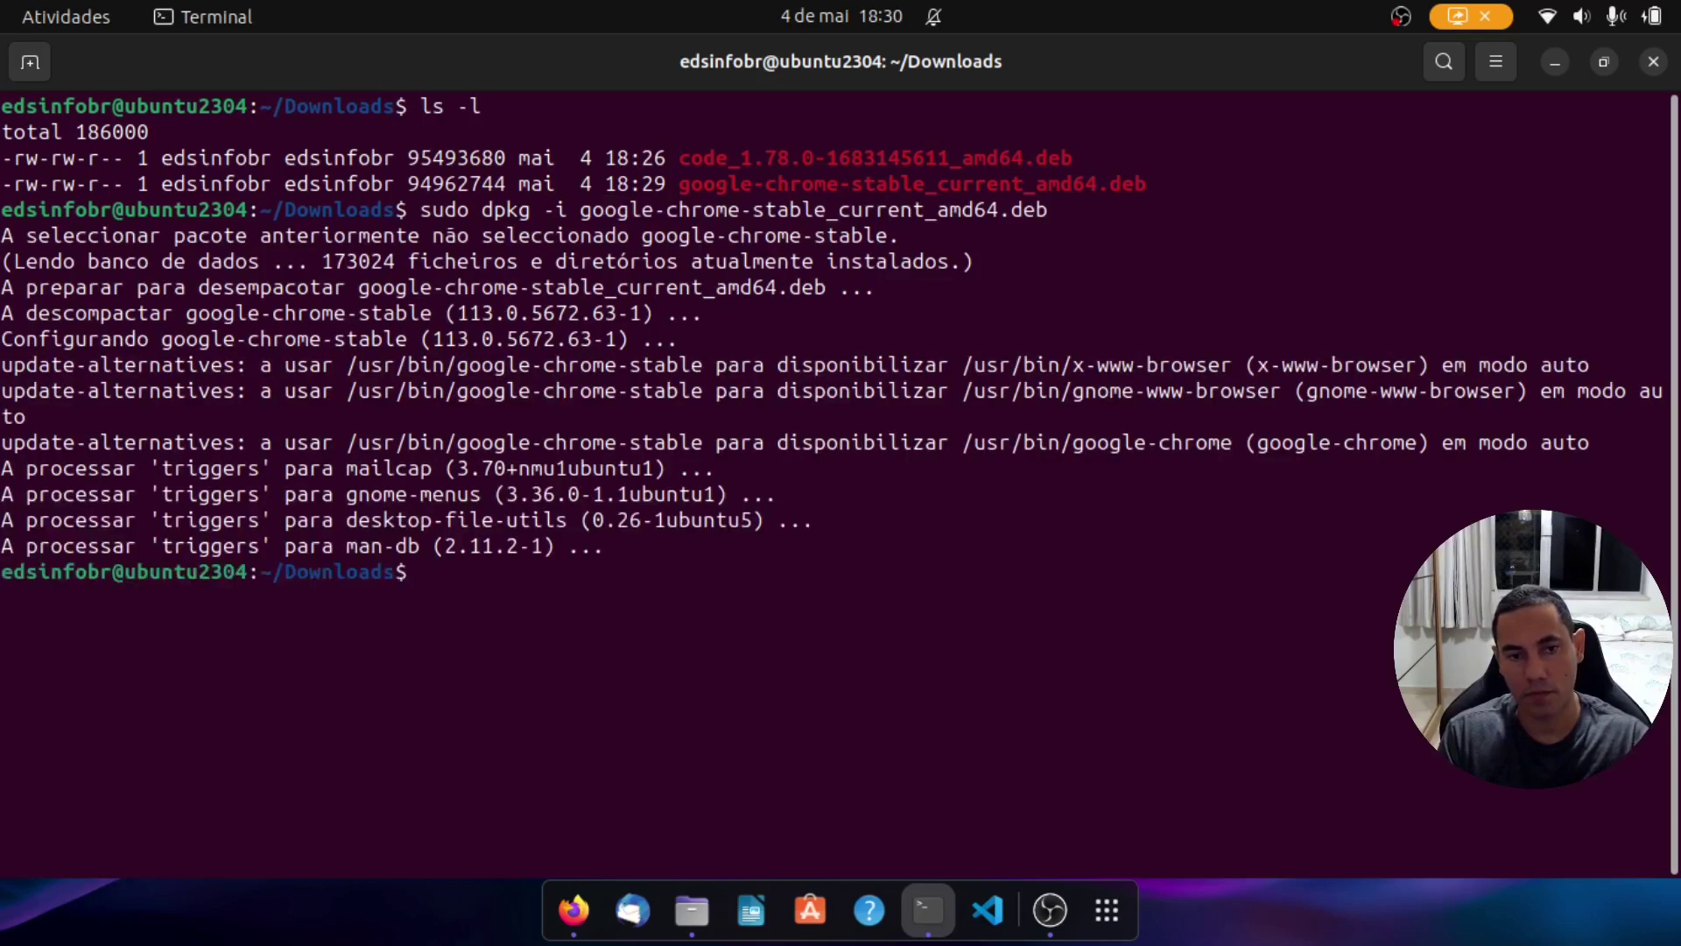
Step: Launch Google Chrome from the applications list and make it the default browser
left_click(1108, 911)
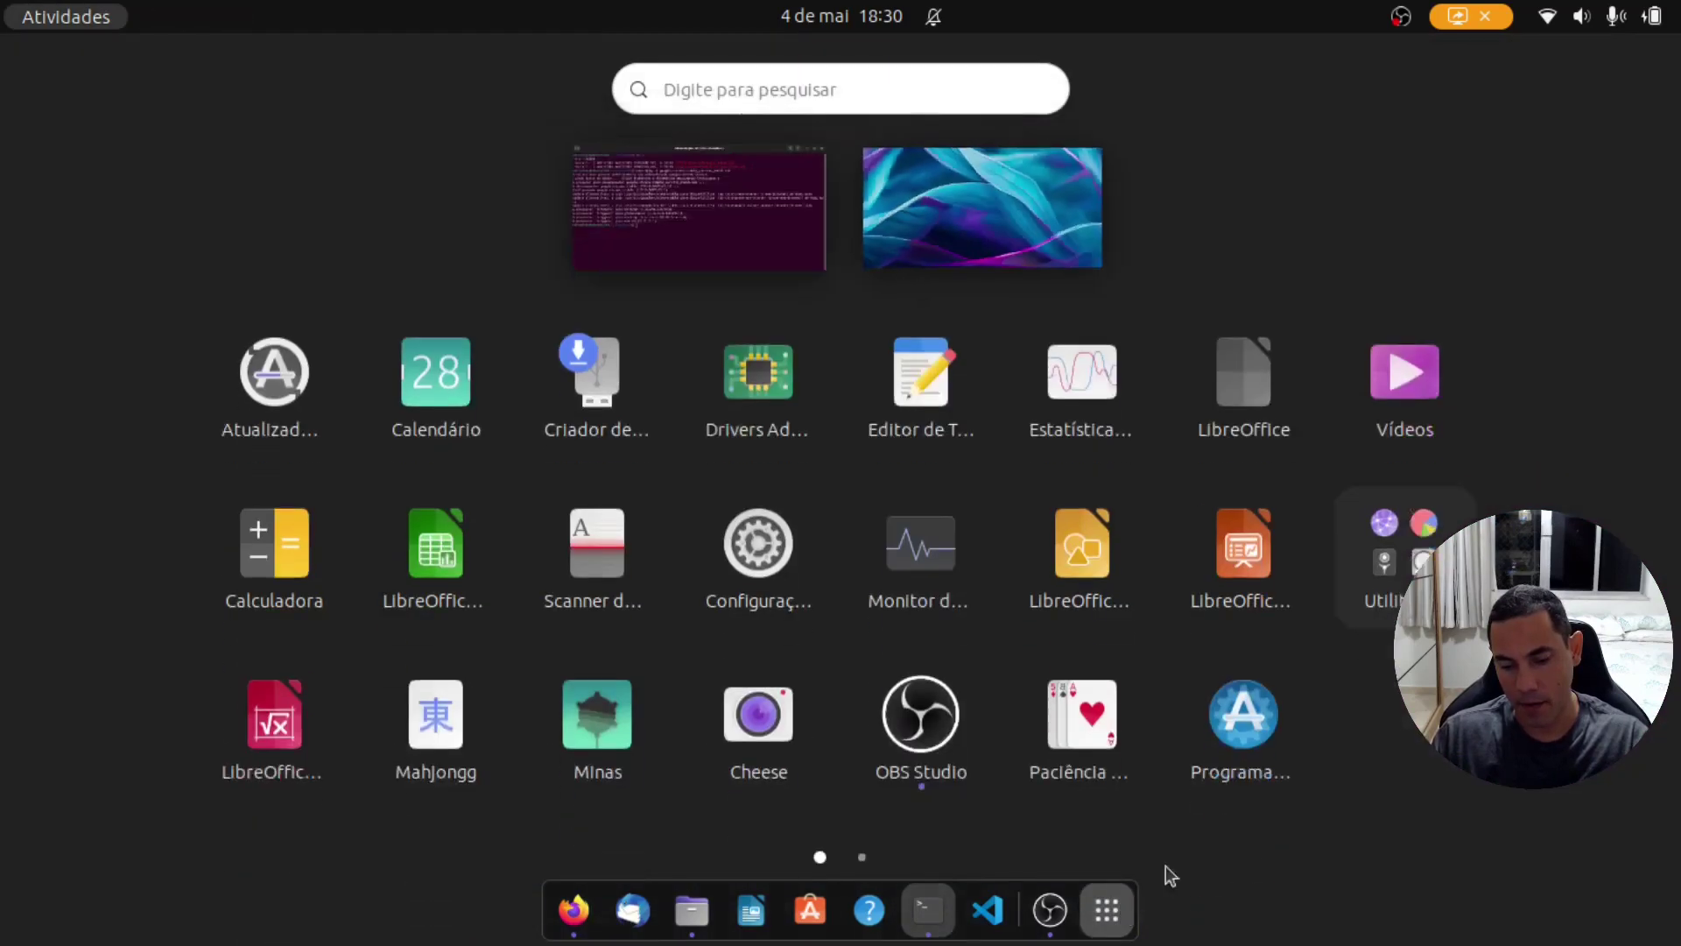
left_click(1621, 534)
left_click(352, 545)
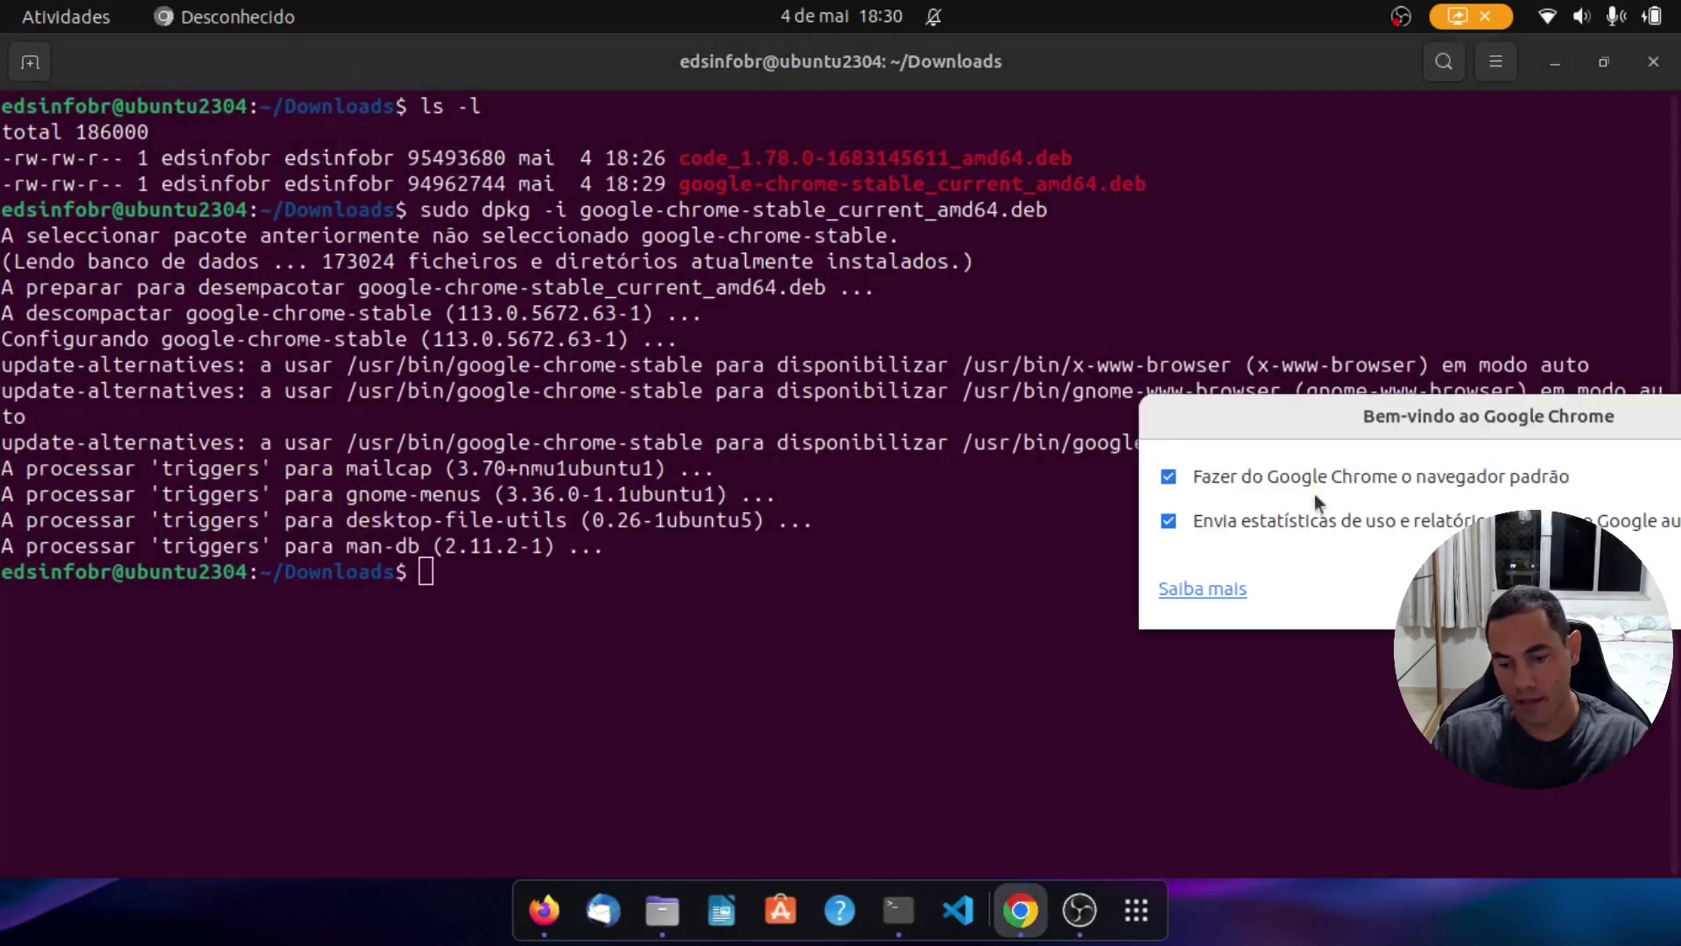
left_click_drag(1296, 425, 785, 321)
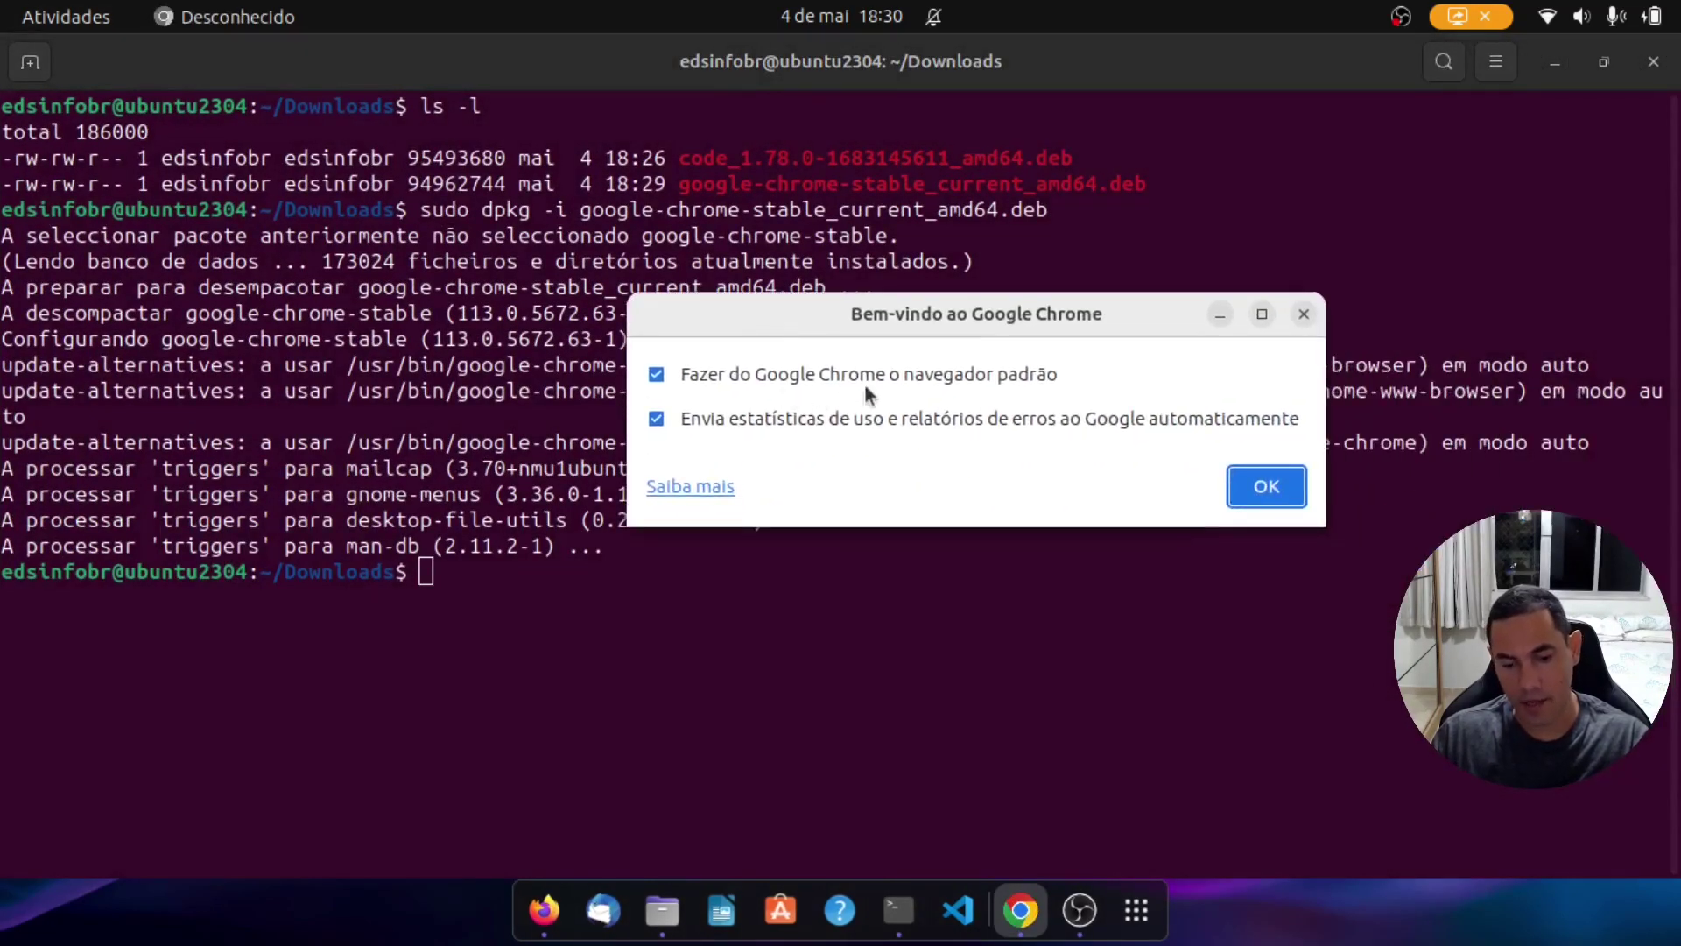
left_click(1278, 496)
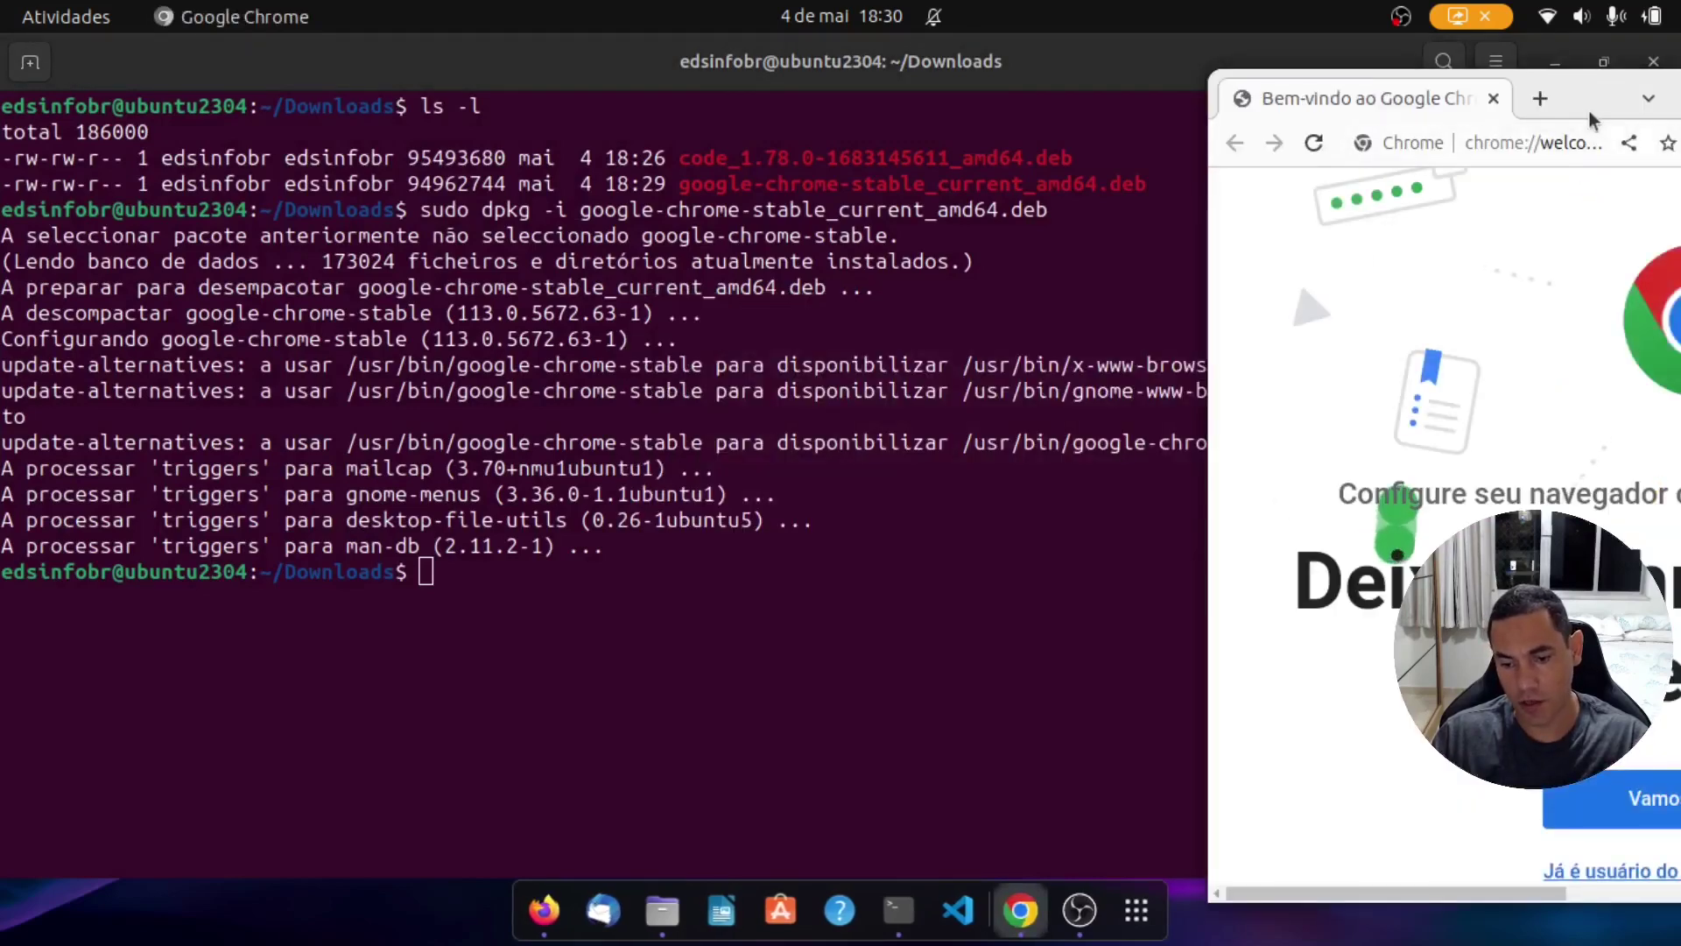
Step: Maximize Chrome, pin it to the dock favourites, and open the quick settings panel
left_click_drag(1589, 109, 726, 169)
double_click(887, 158)
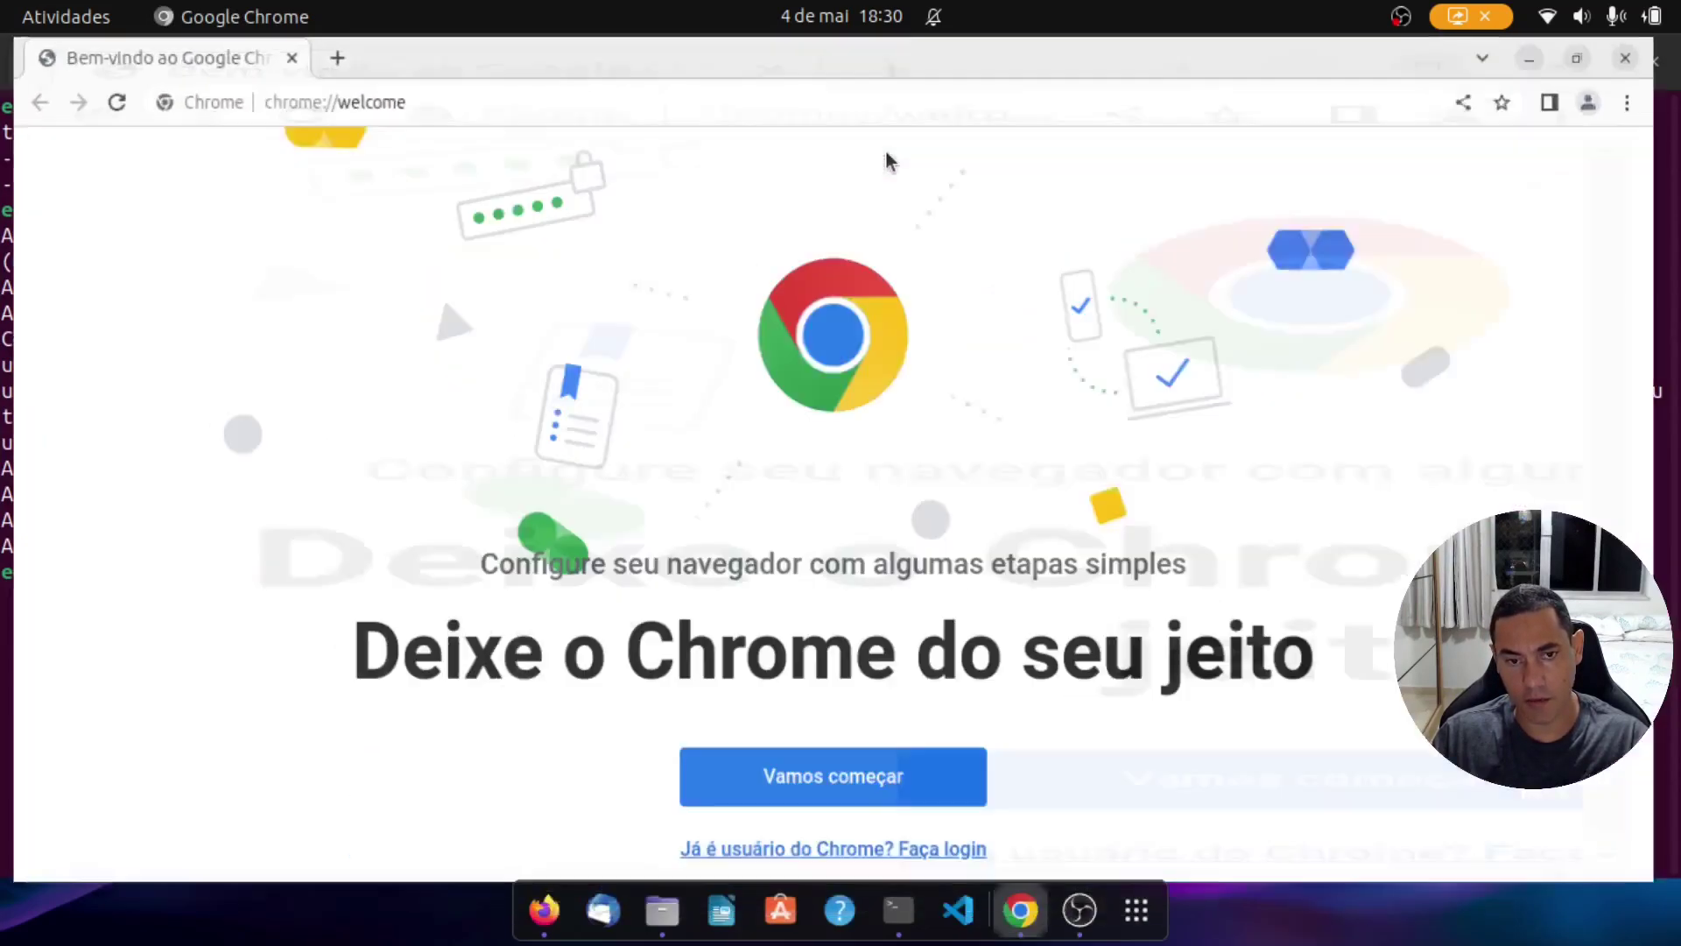
right_click(1032, 913)
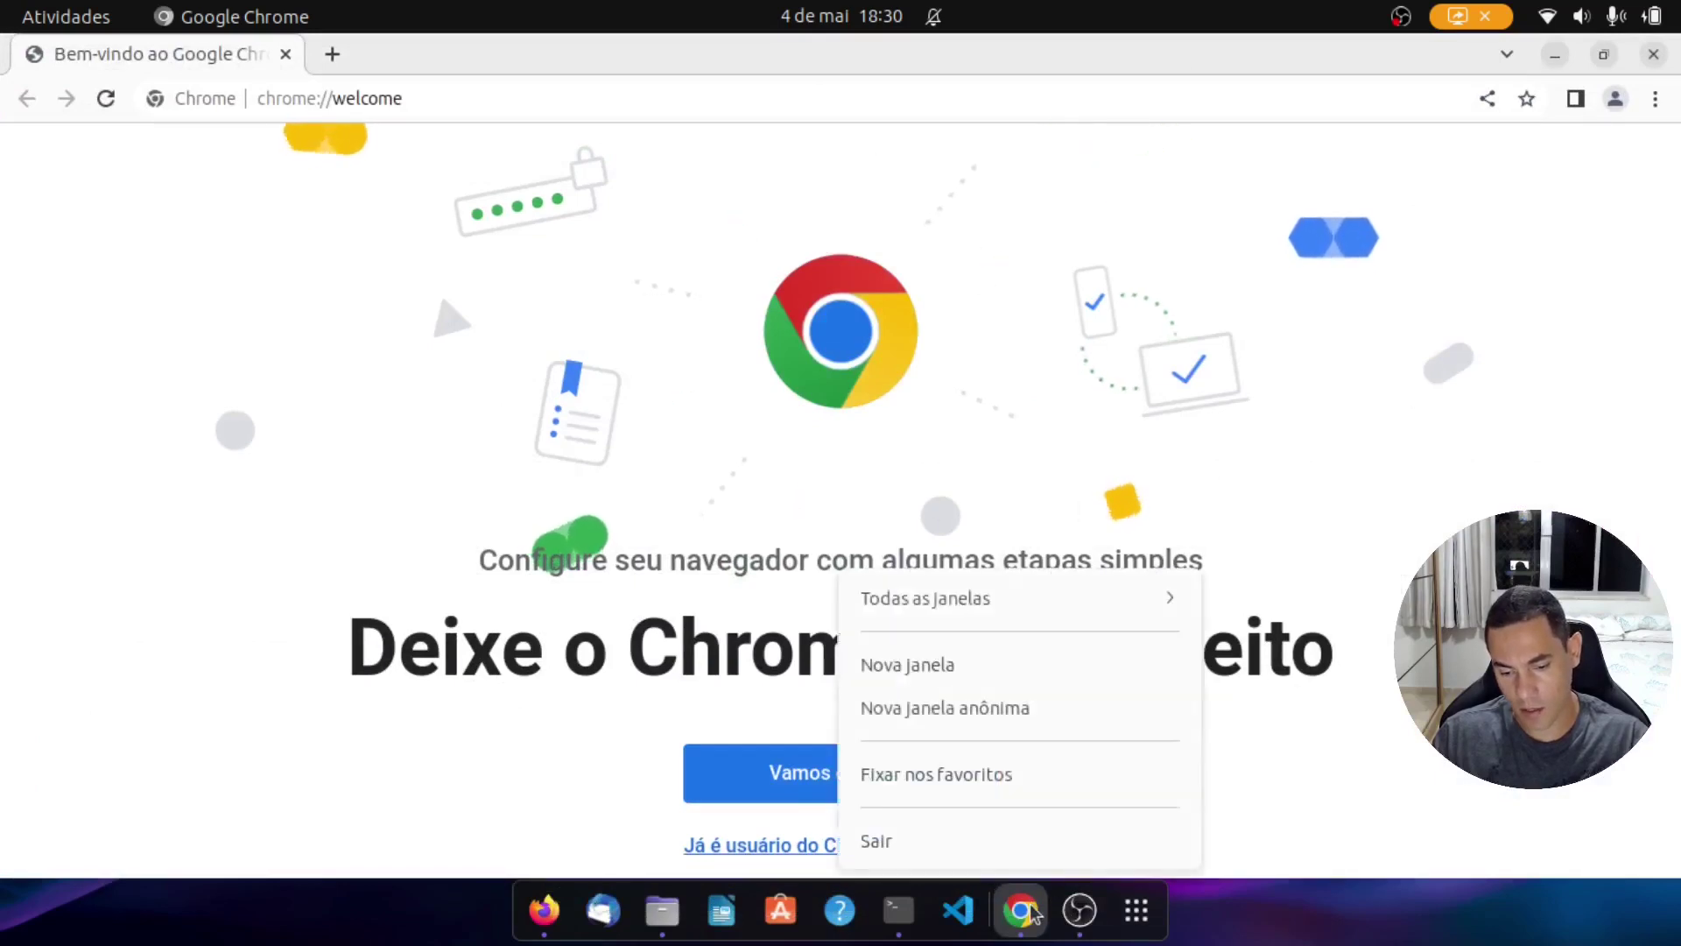
left_click(980, 784)
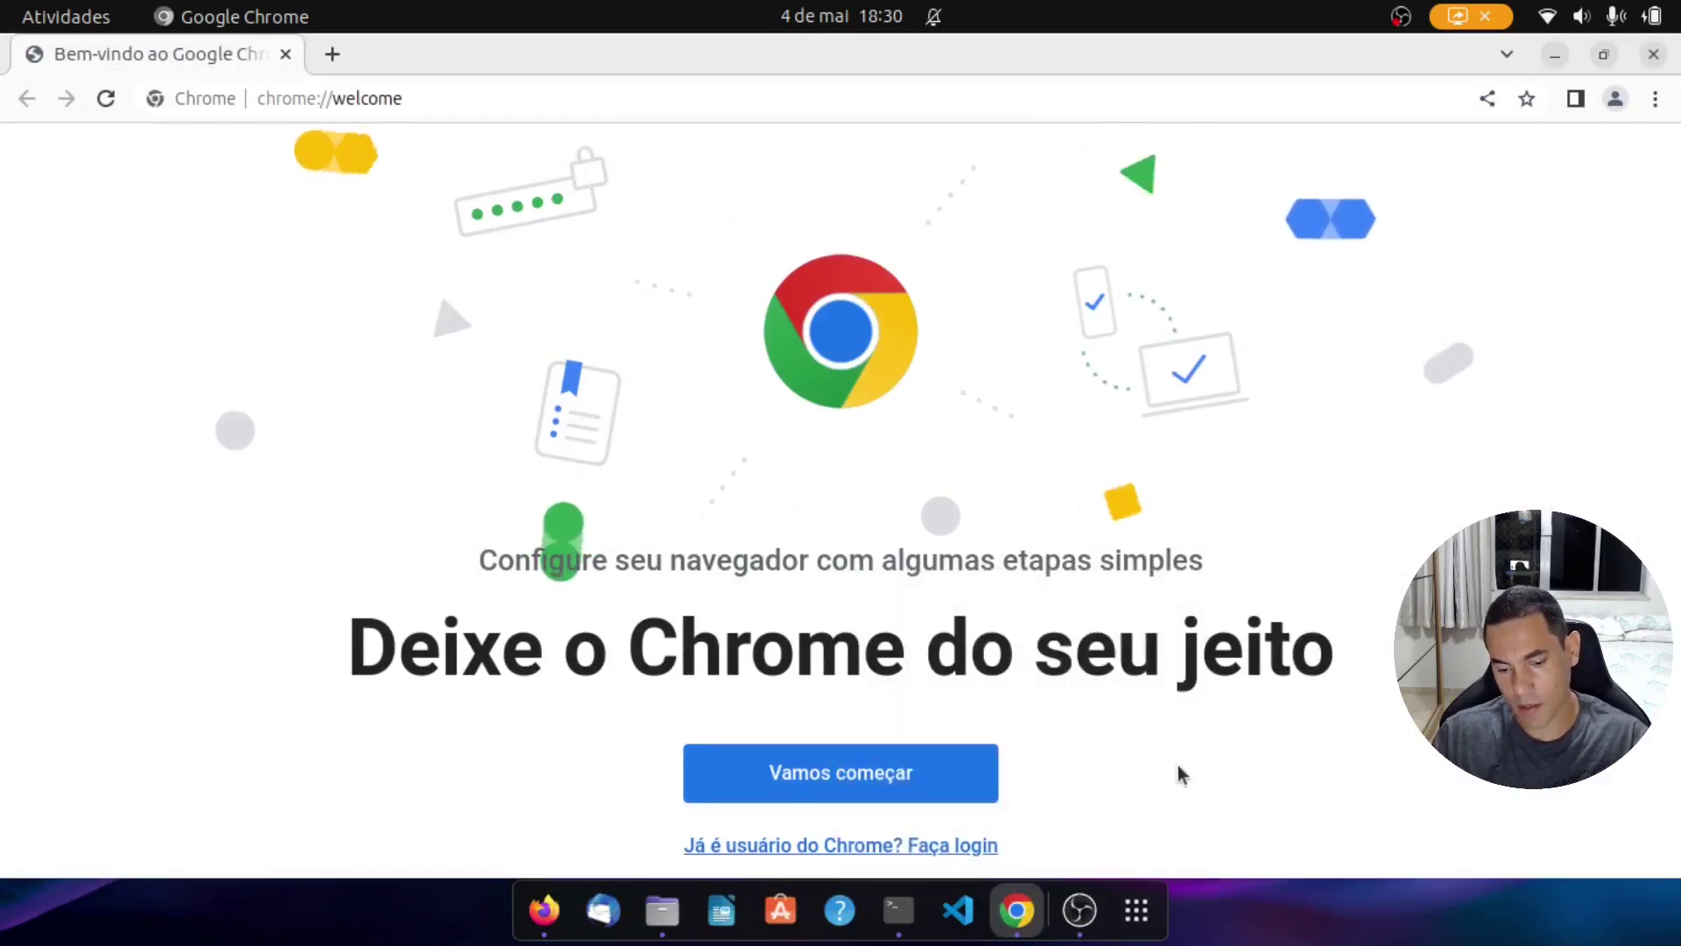
left_click(1608, 18)
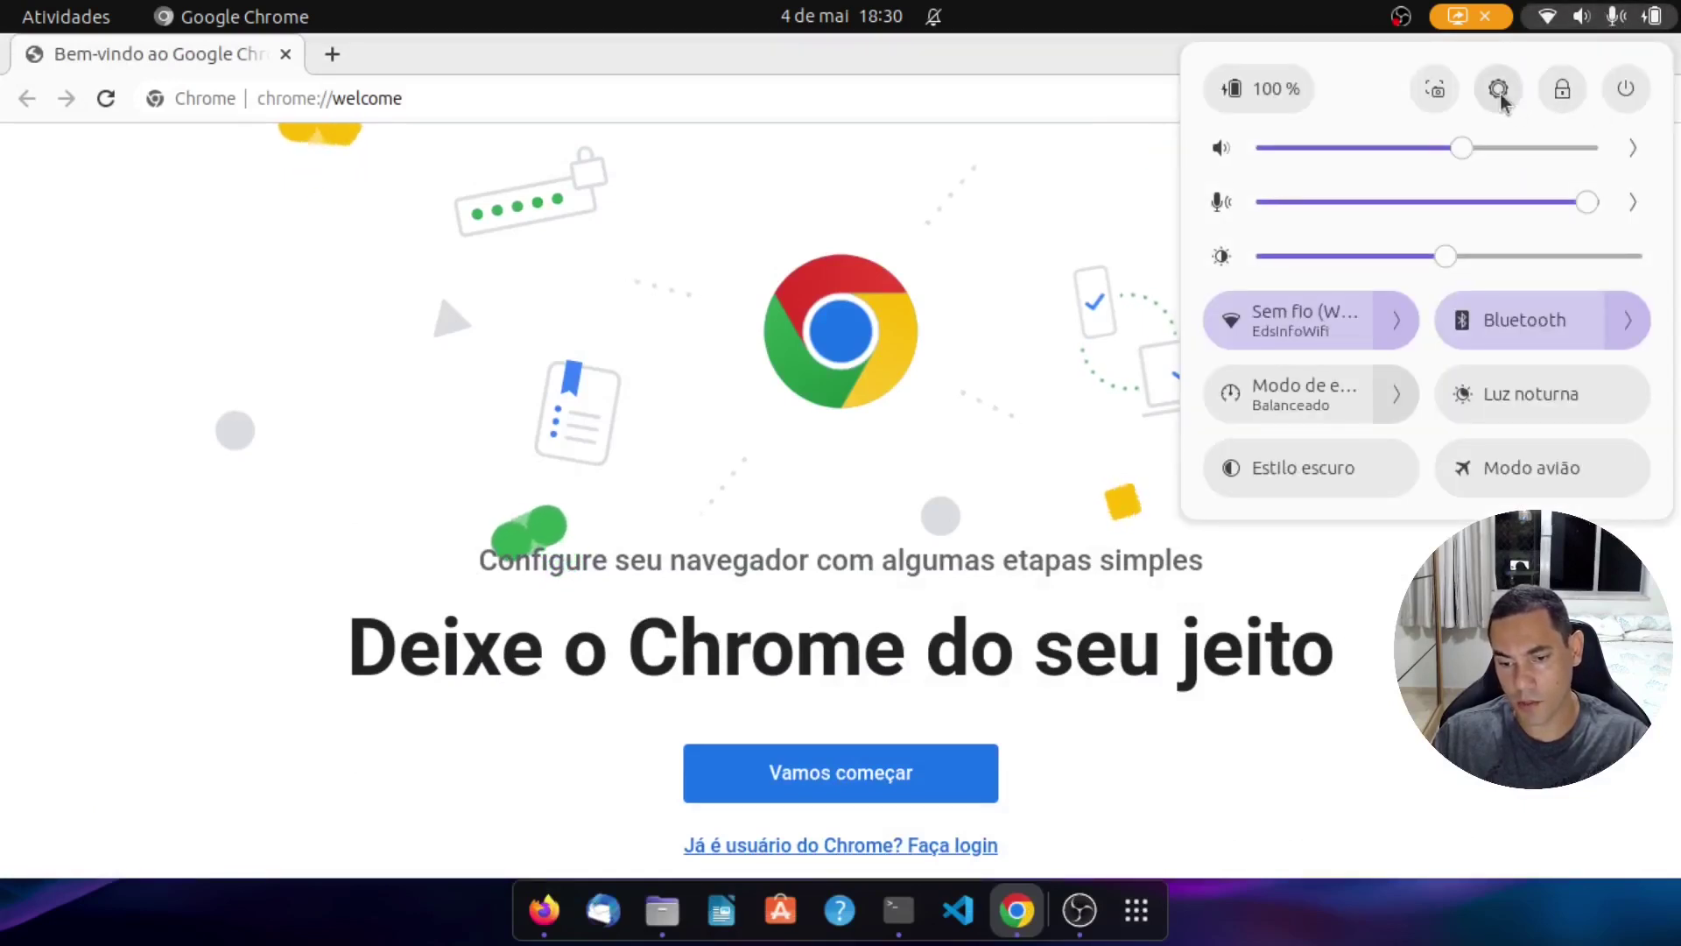
Step: In Settings' Aplicativos padrão, confirm Google Chrome as the Web default, then close Settings
left_click(1499, 91)
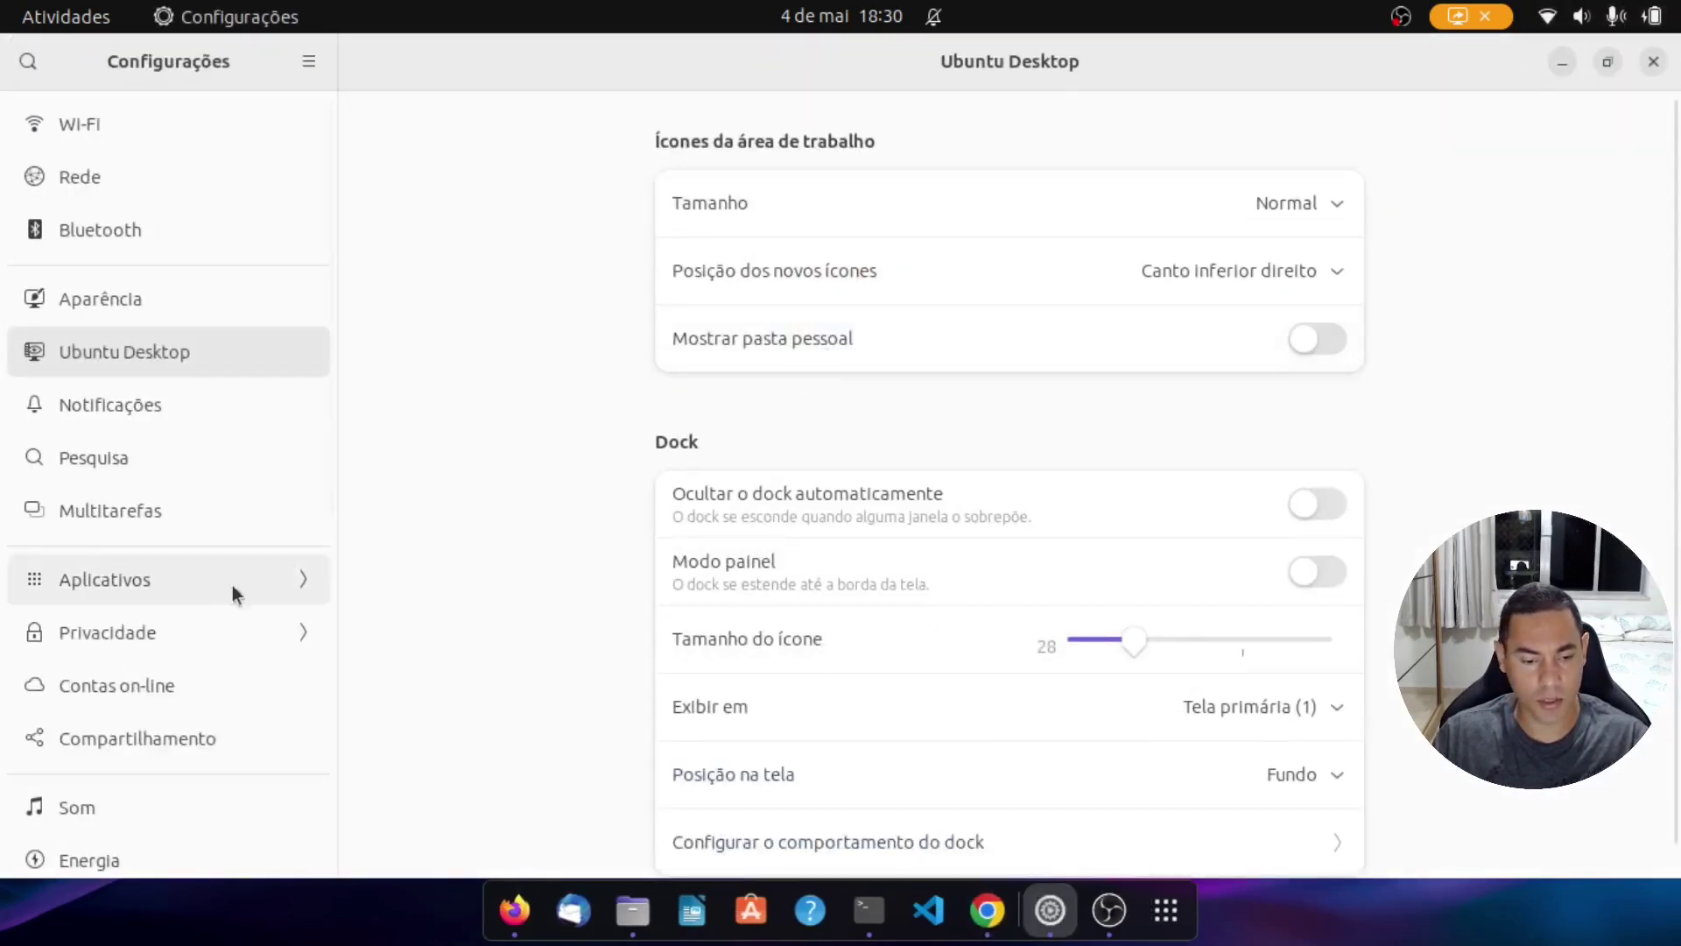
scroll(168, 704, "down", 10)
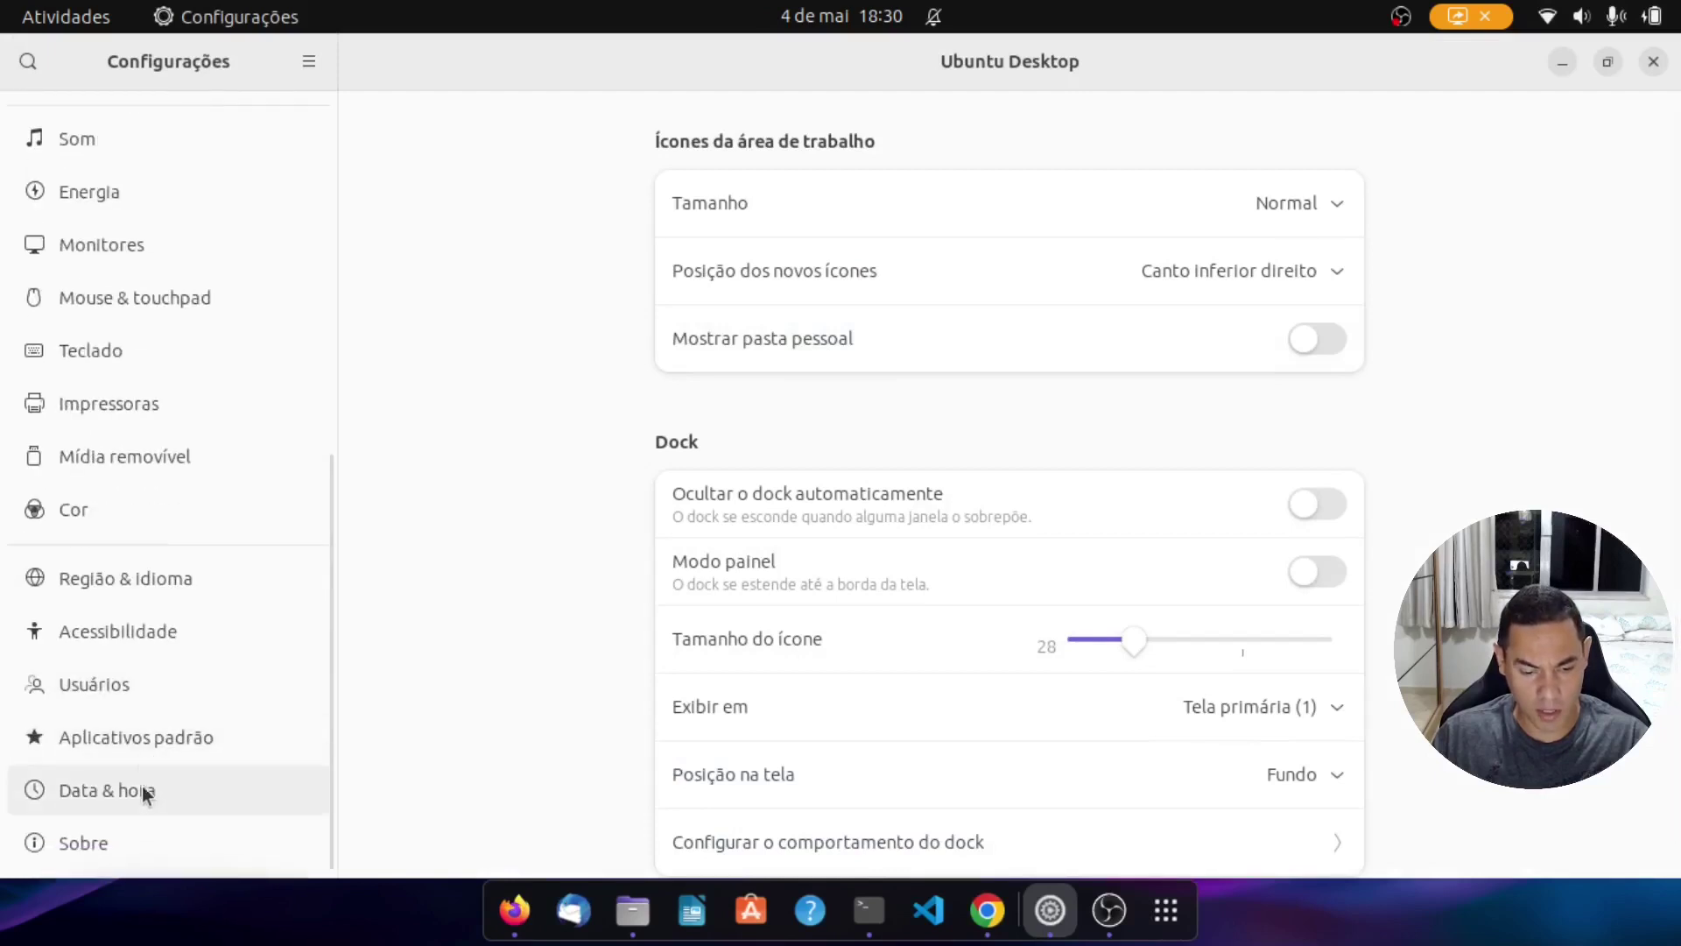
left_click(135, 735)
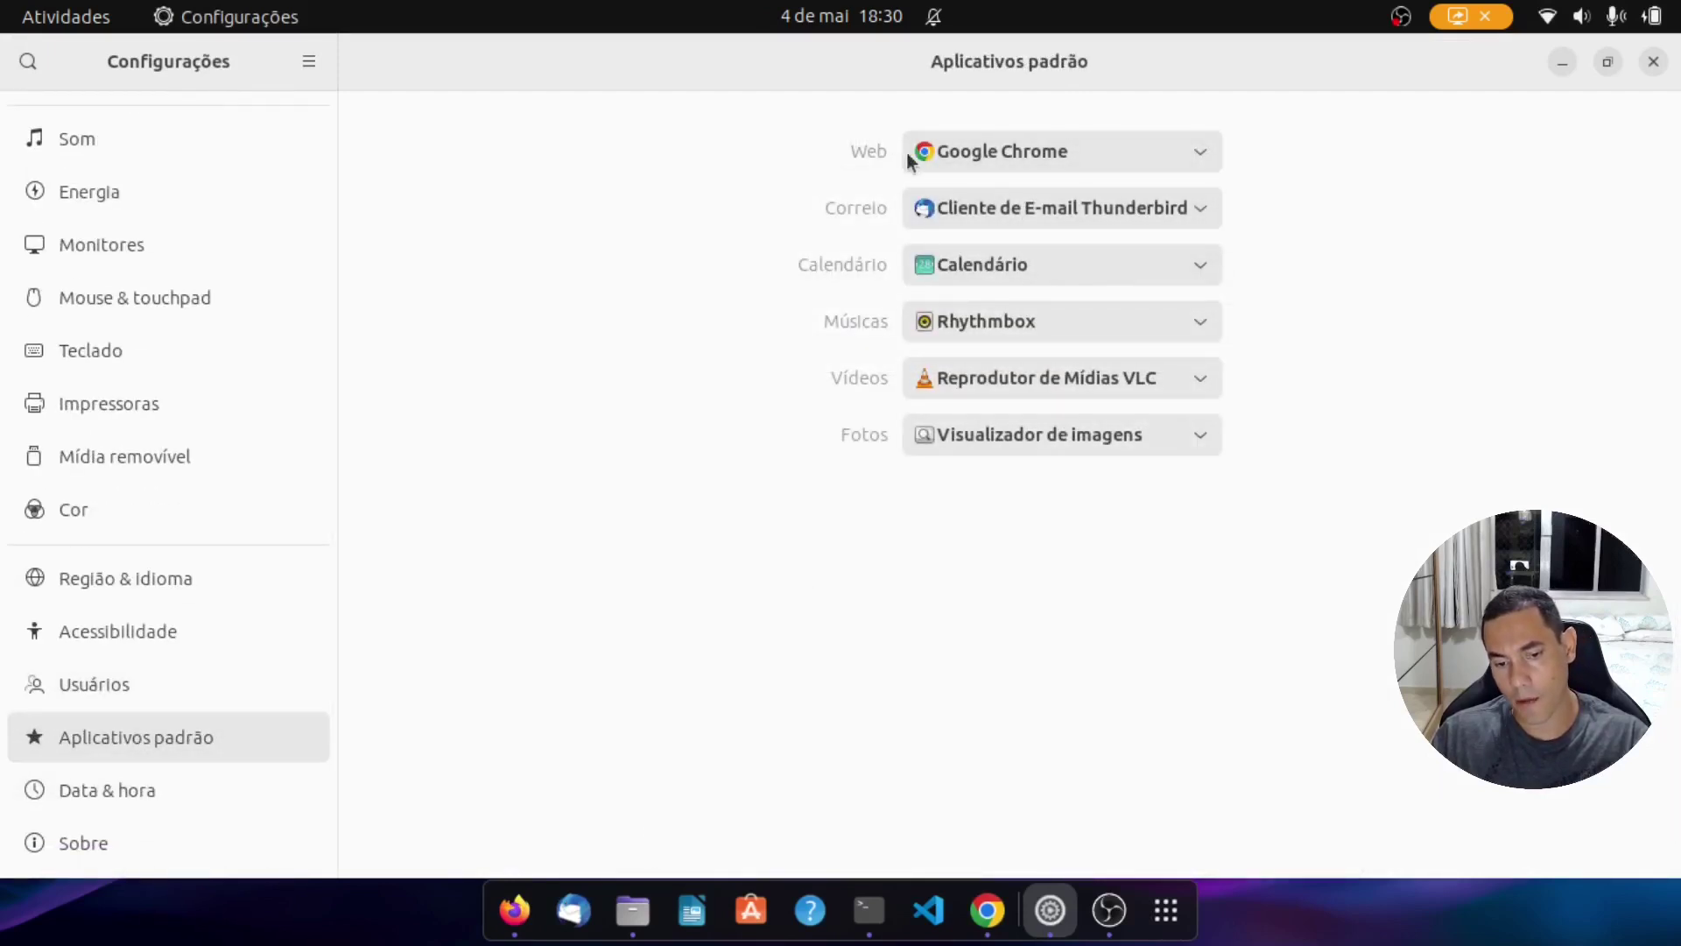
left_click(949, 152)
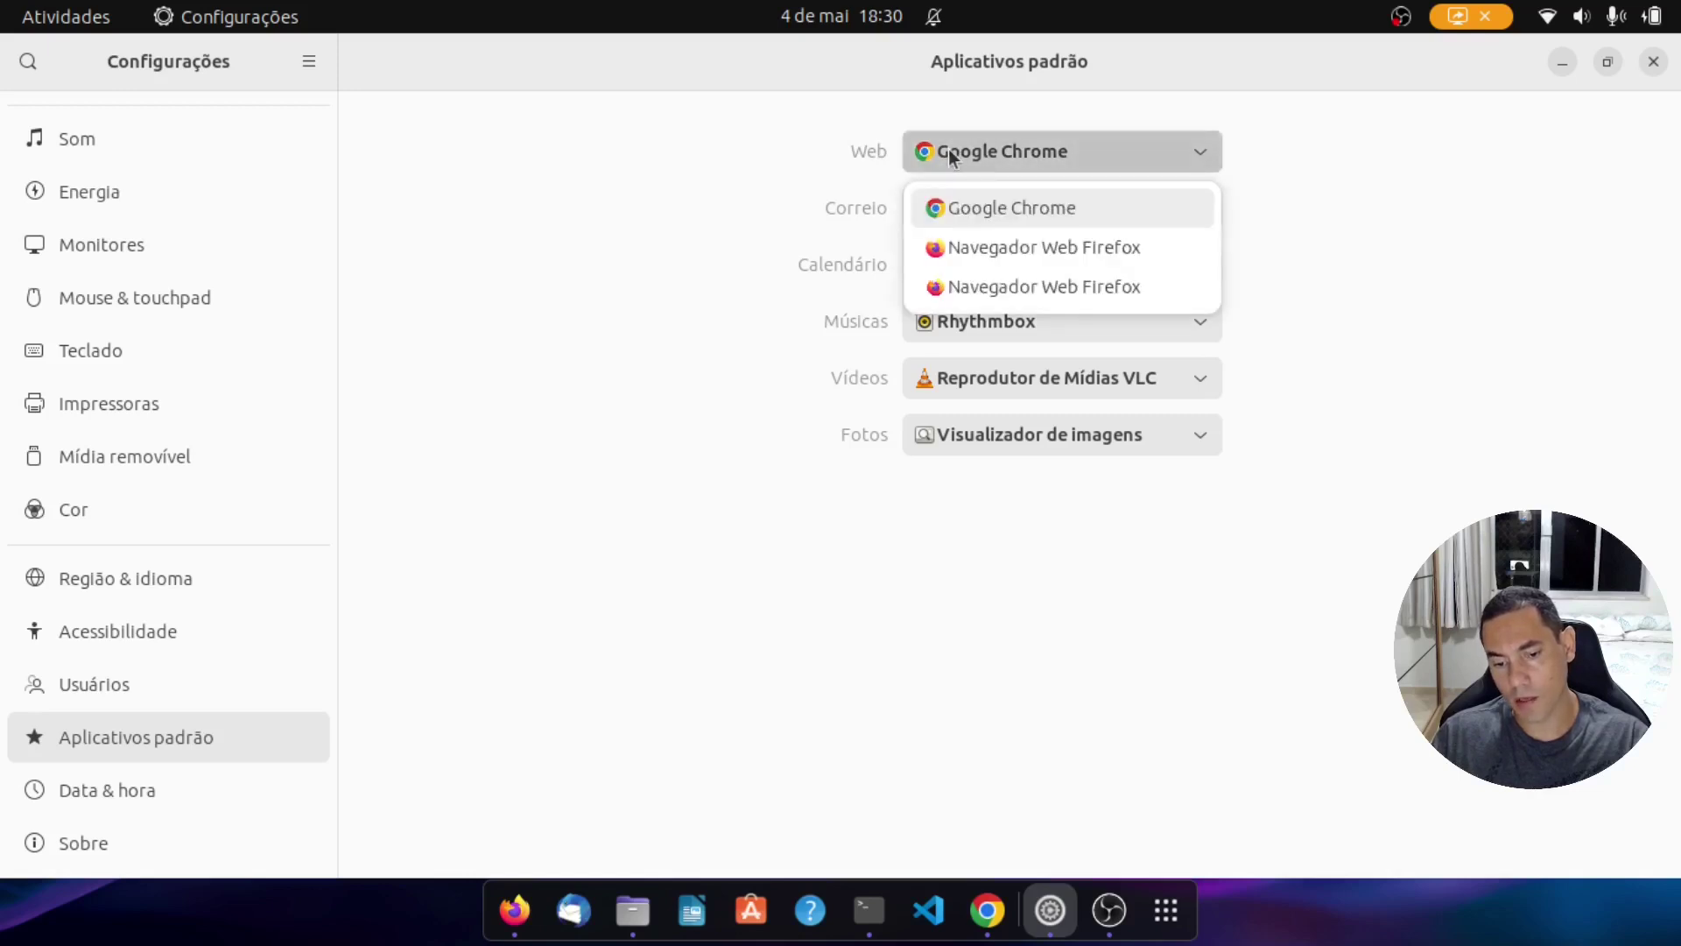
left_click(948, 153)
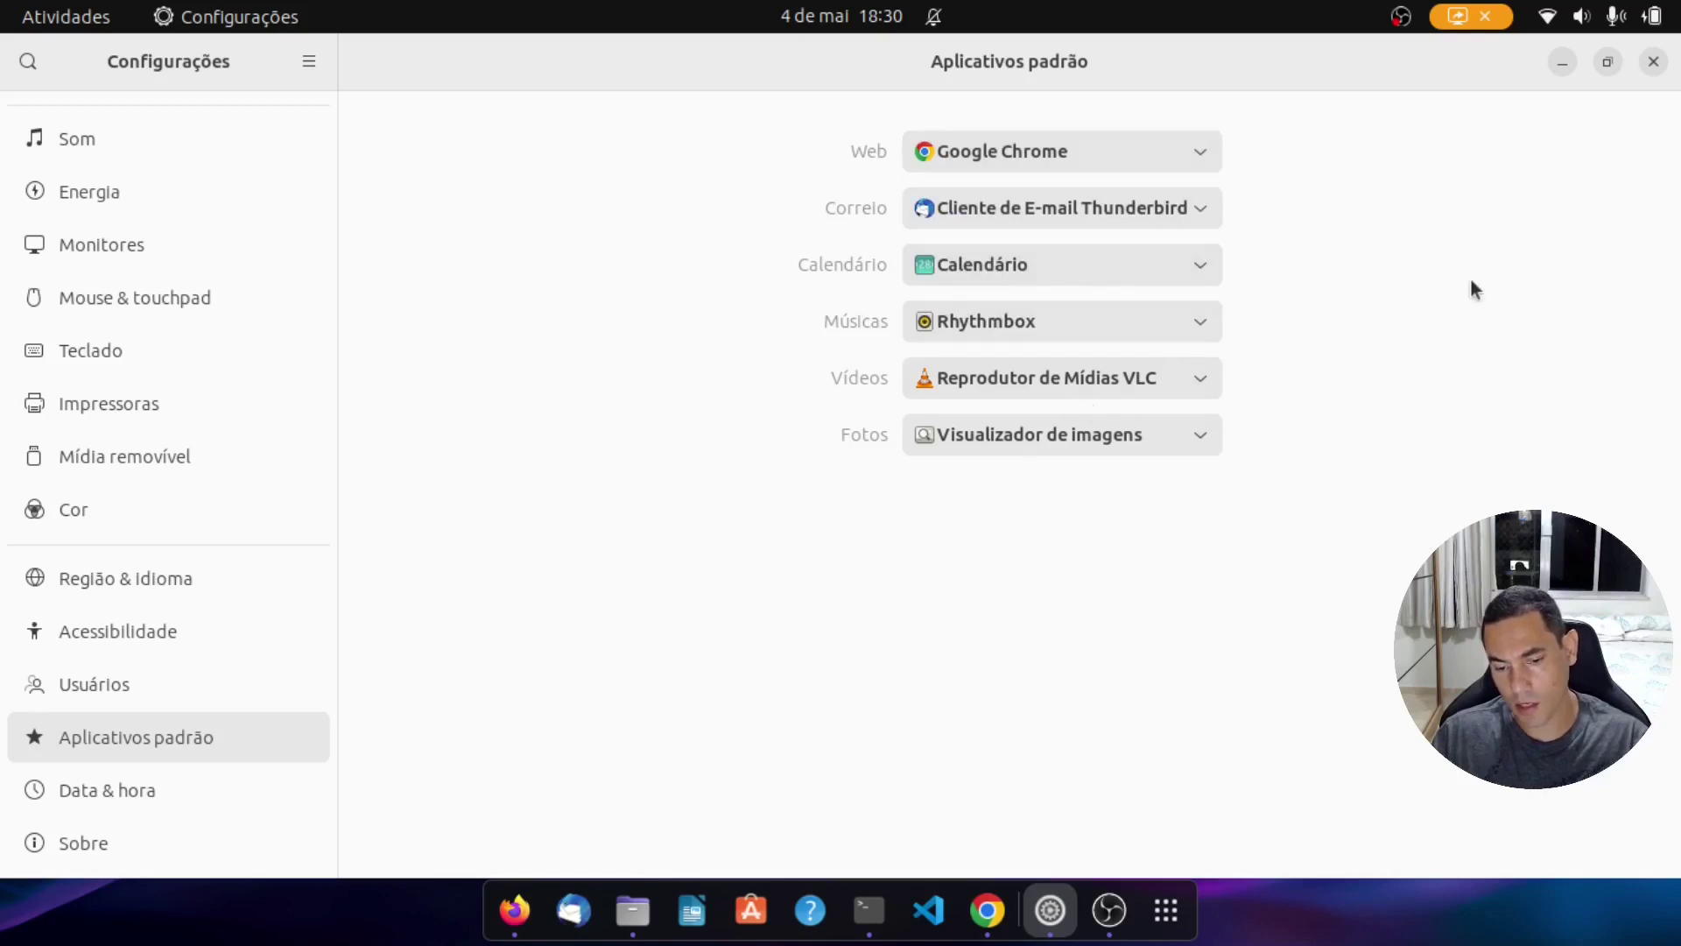
left_click(1653, 62)
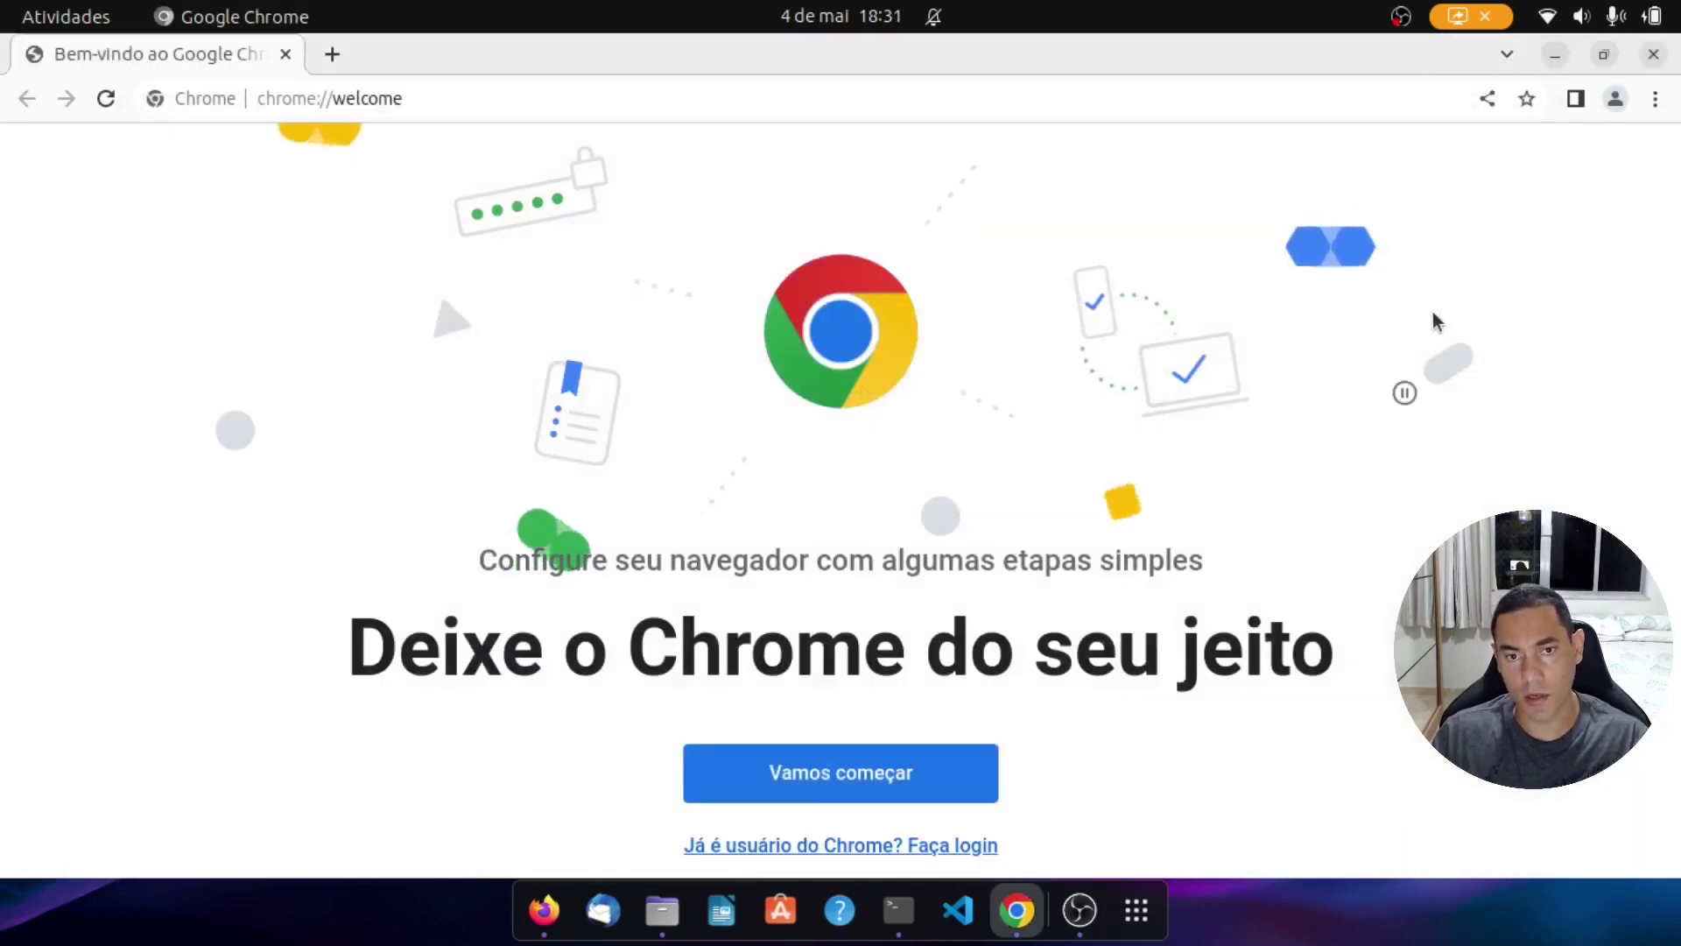
Step: Minimize the Chrome and Terminal windows to bring Firefox to the front
left_click(1551, 58)
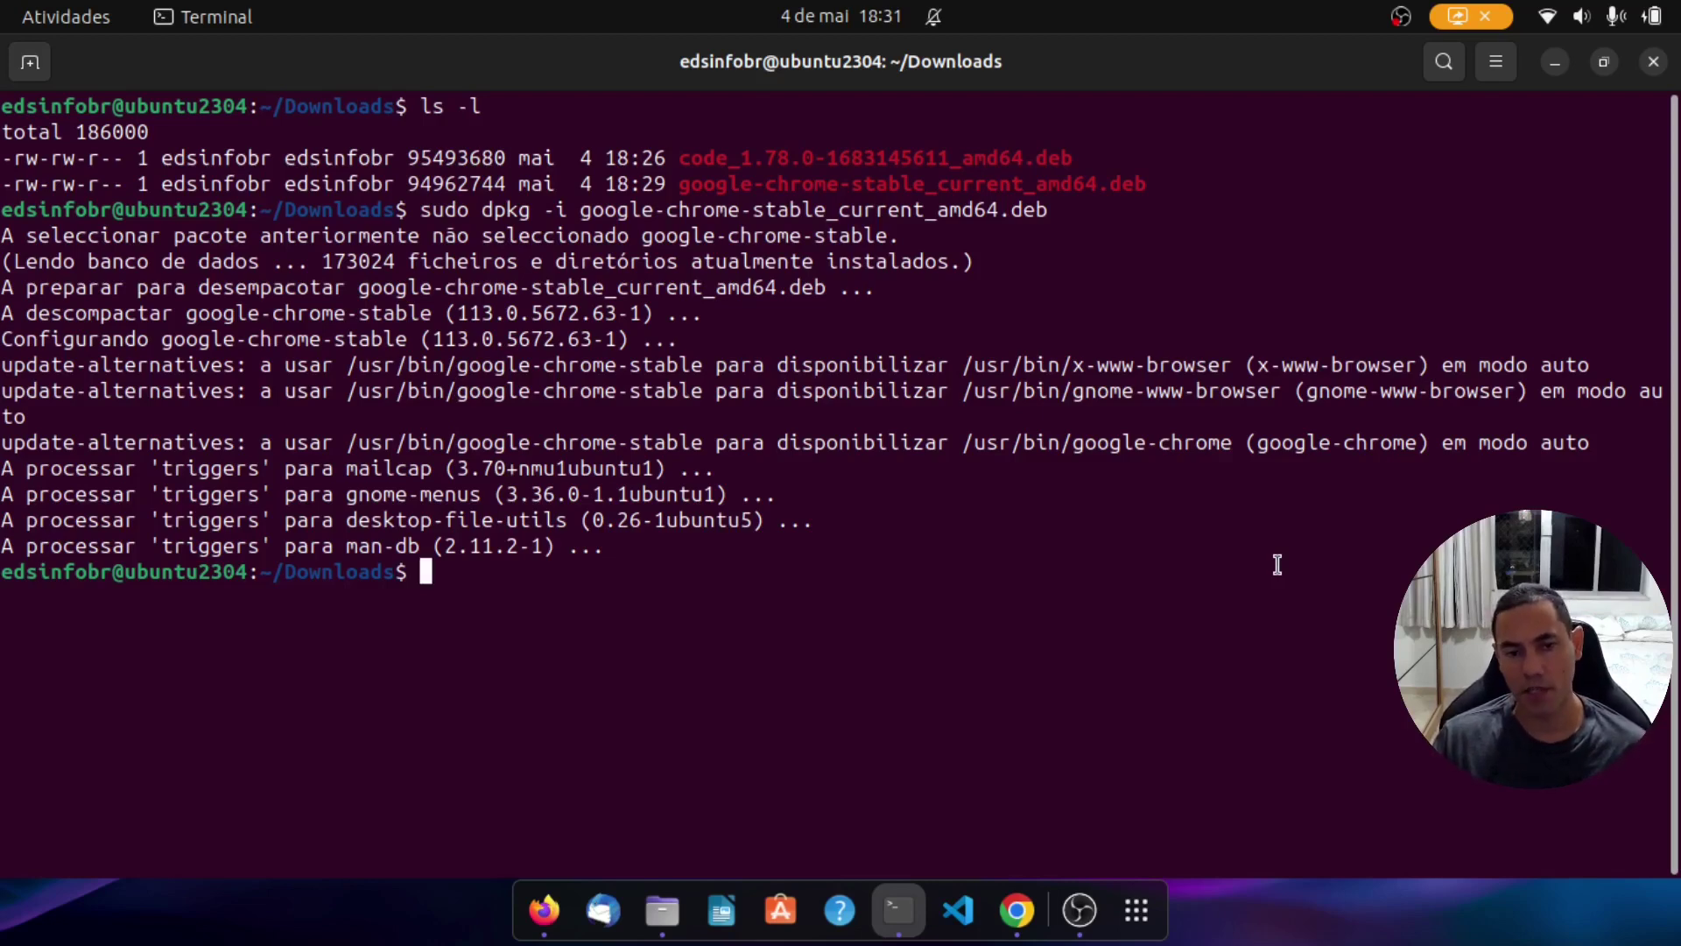
left_click(1555, 63)
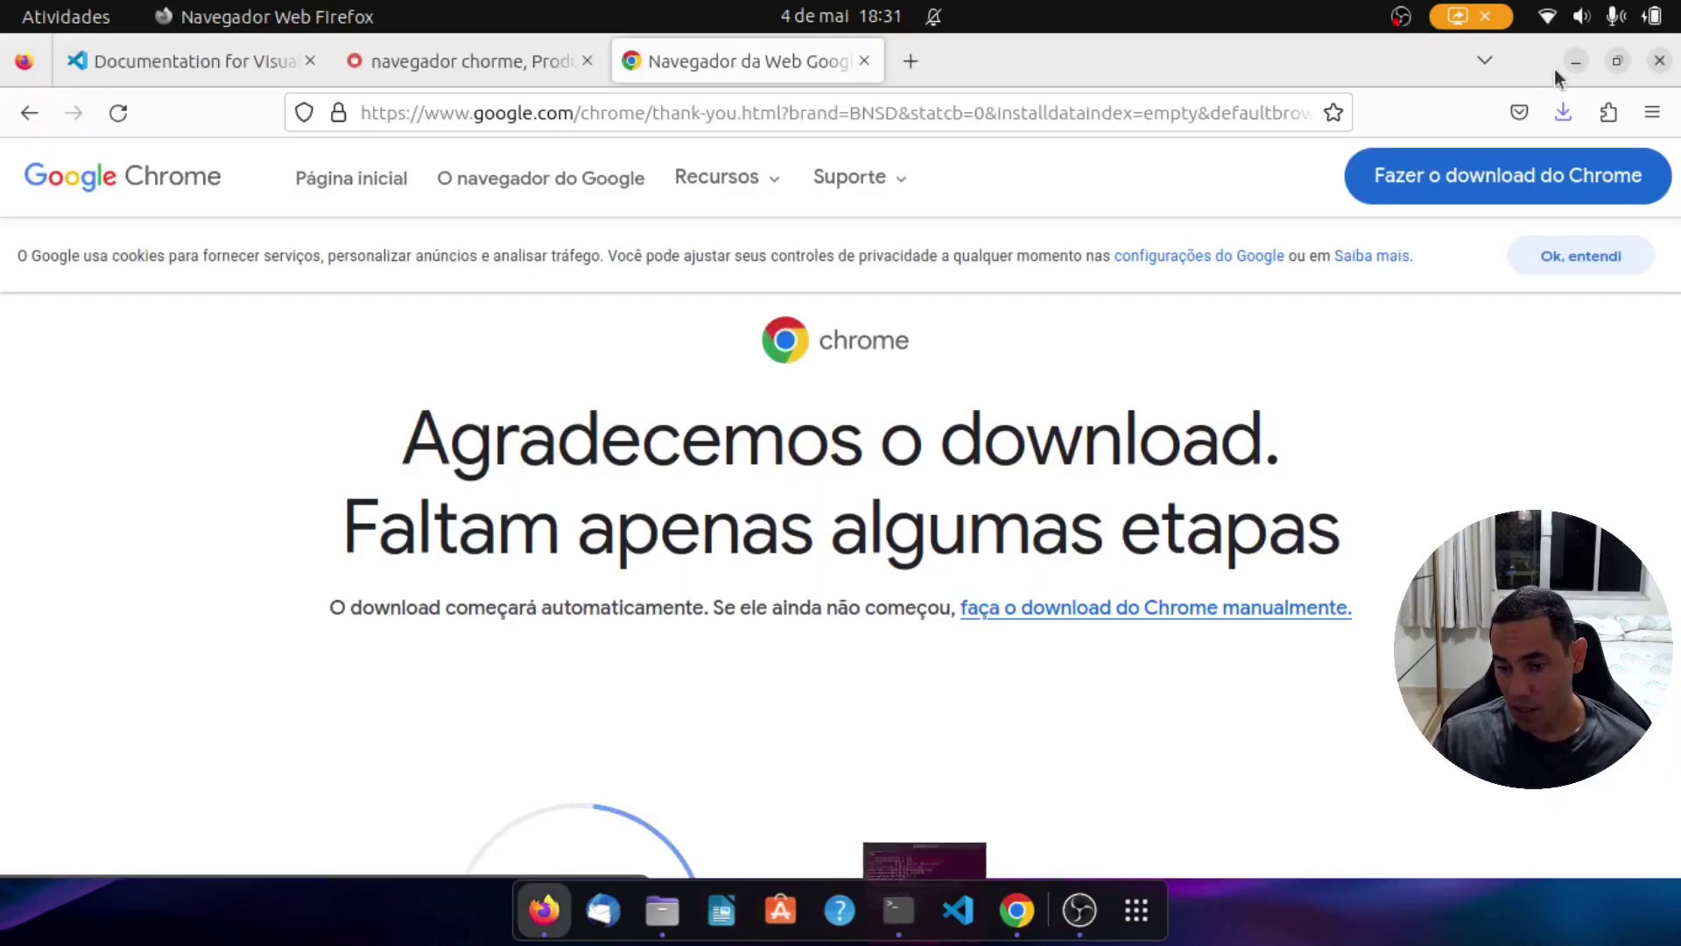
Step: Minimize Firefox and open Settings from quick settings on the Contas on-line page
left_click(1575, 61)
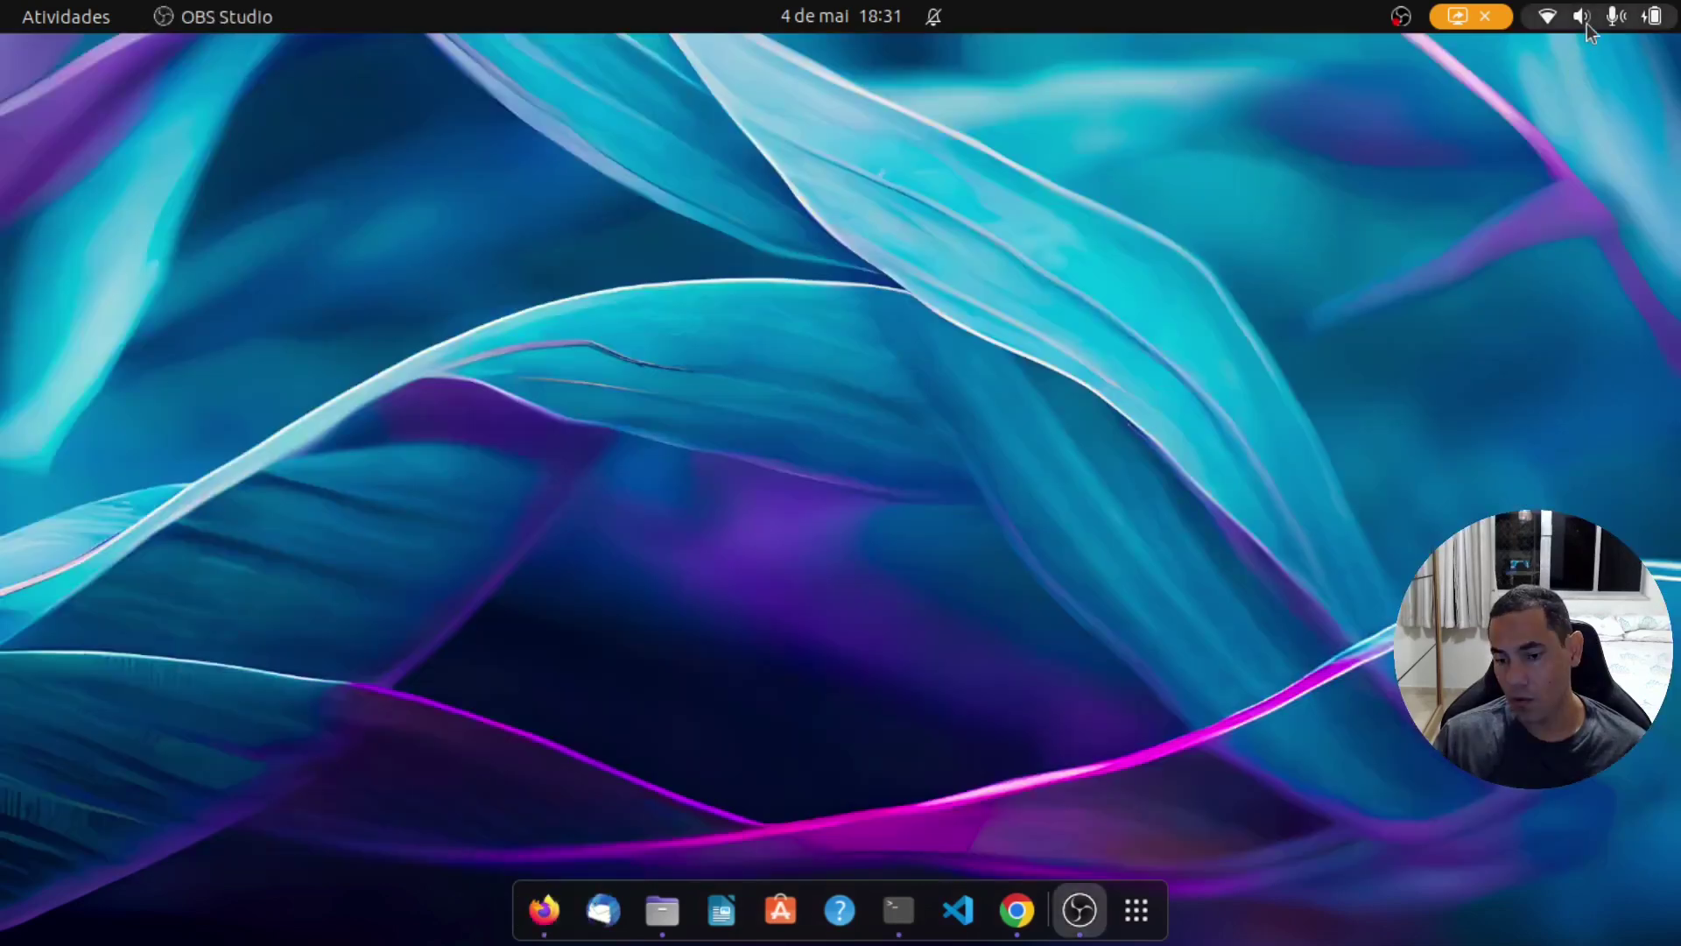
left_click(1587, 24)
left_click(1503, 88)
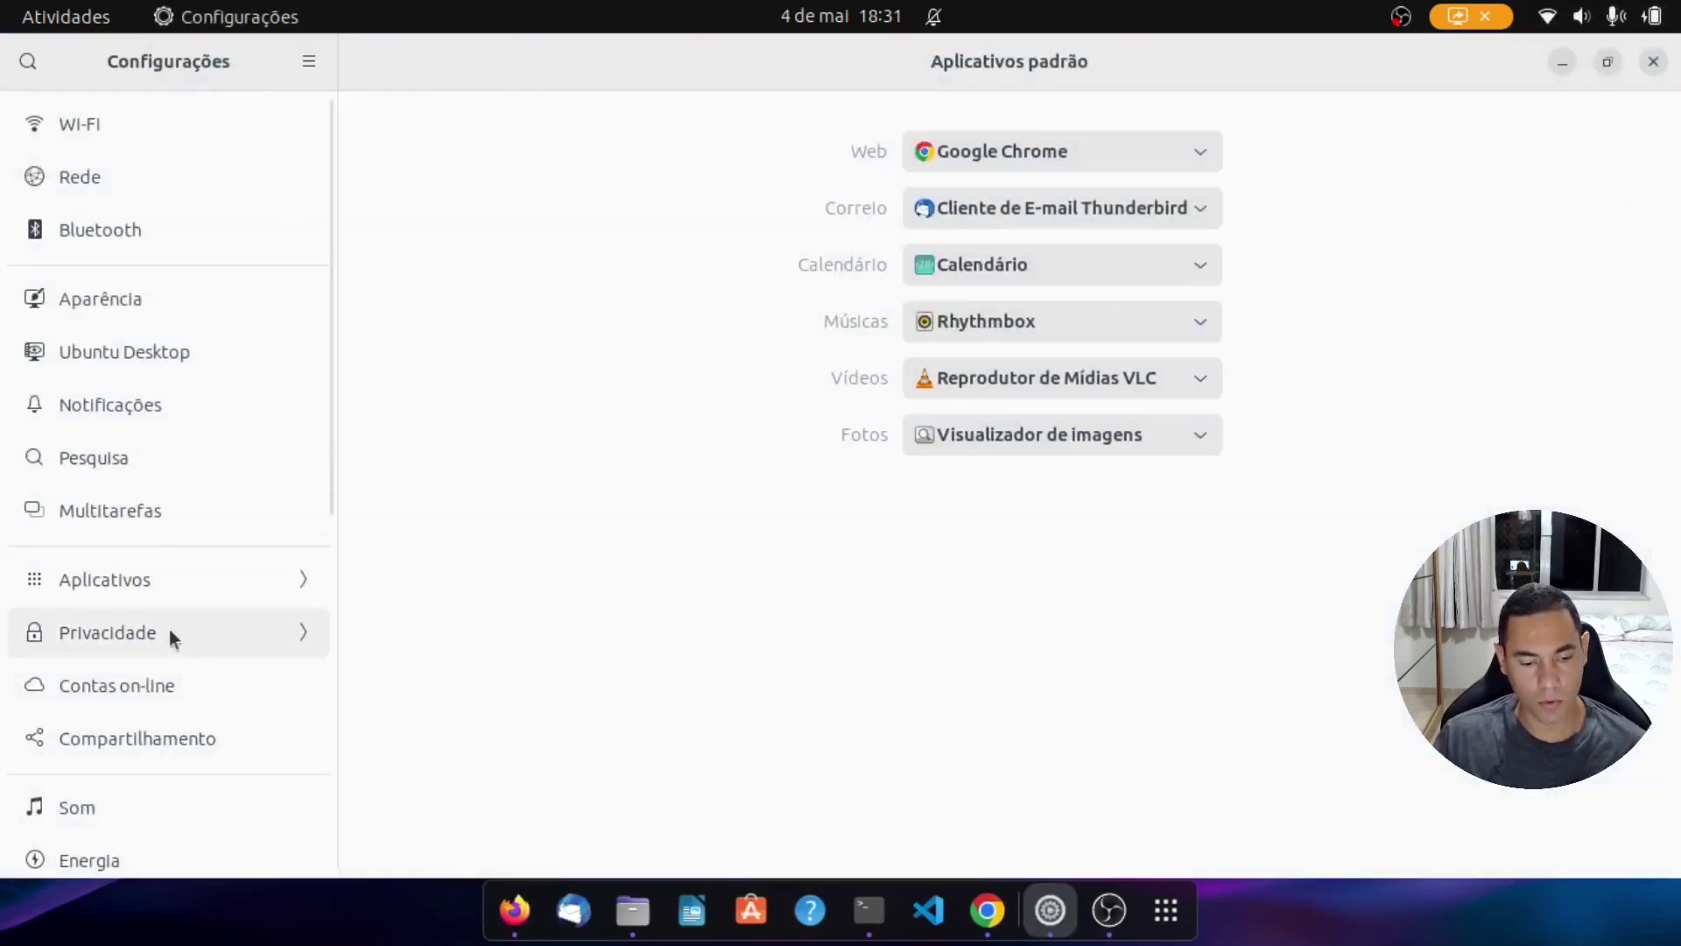
left_click(166, 683)
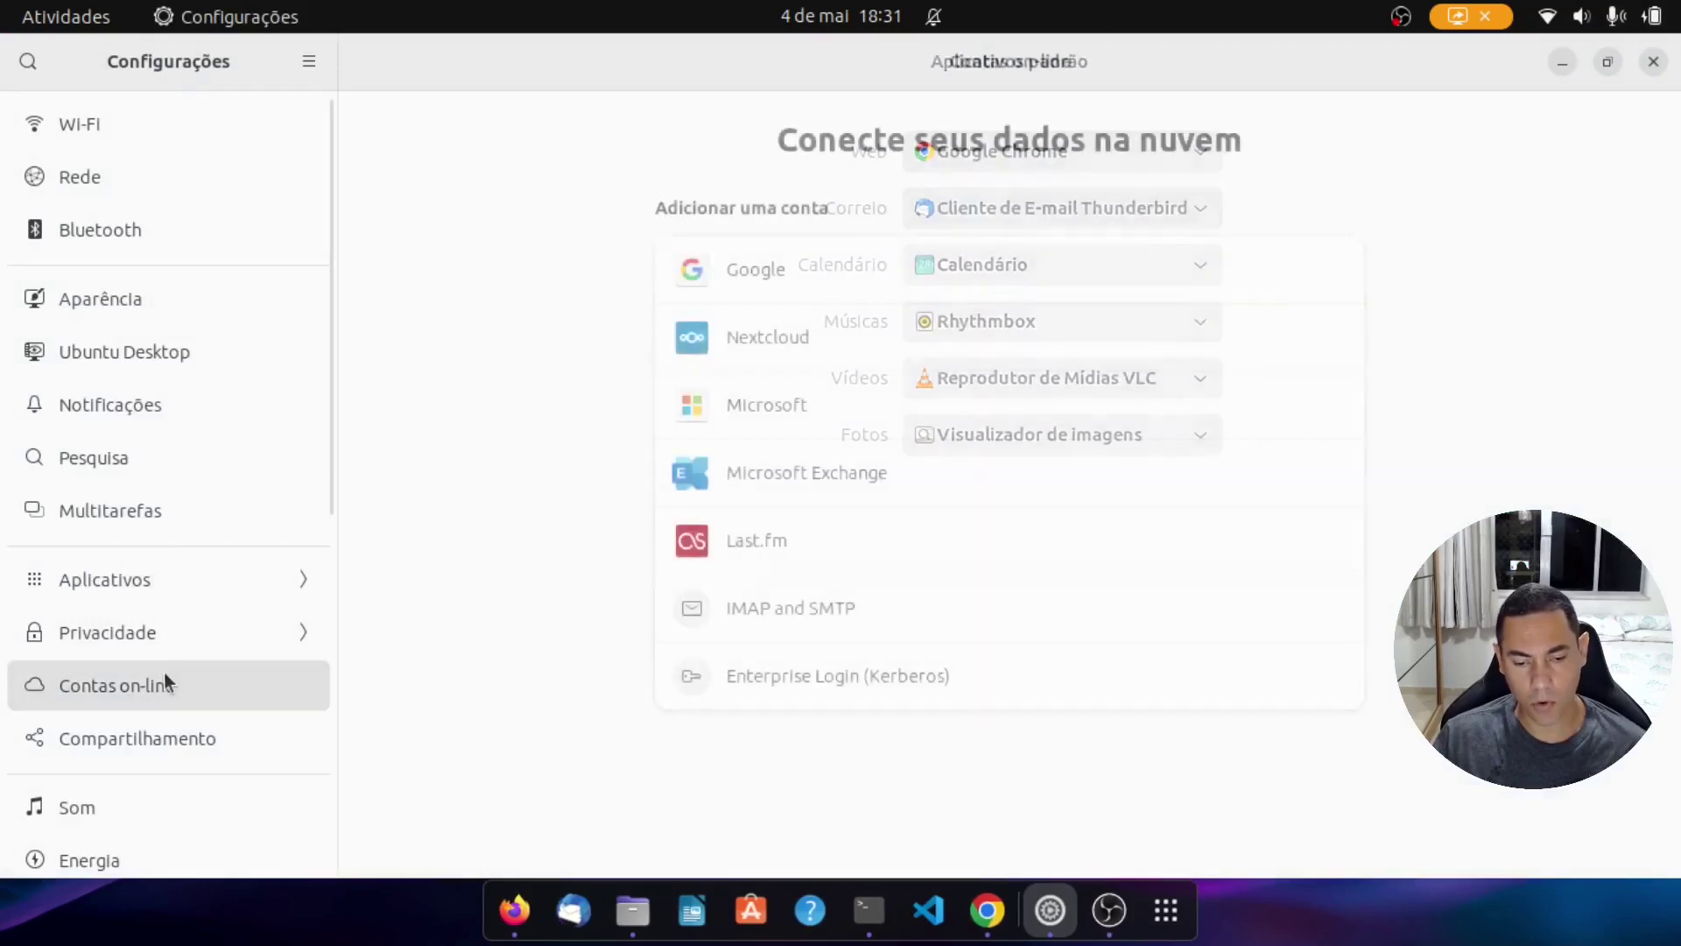
Step: Start adding a Google account and submit the account's e-mail address
left_click(781, 268)
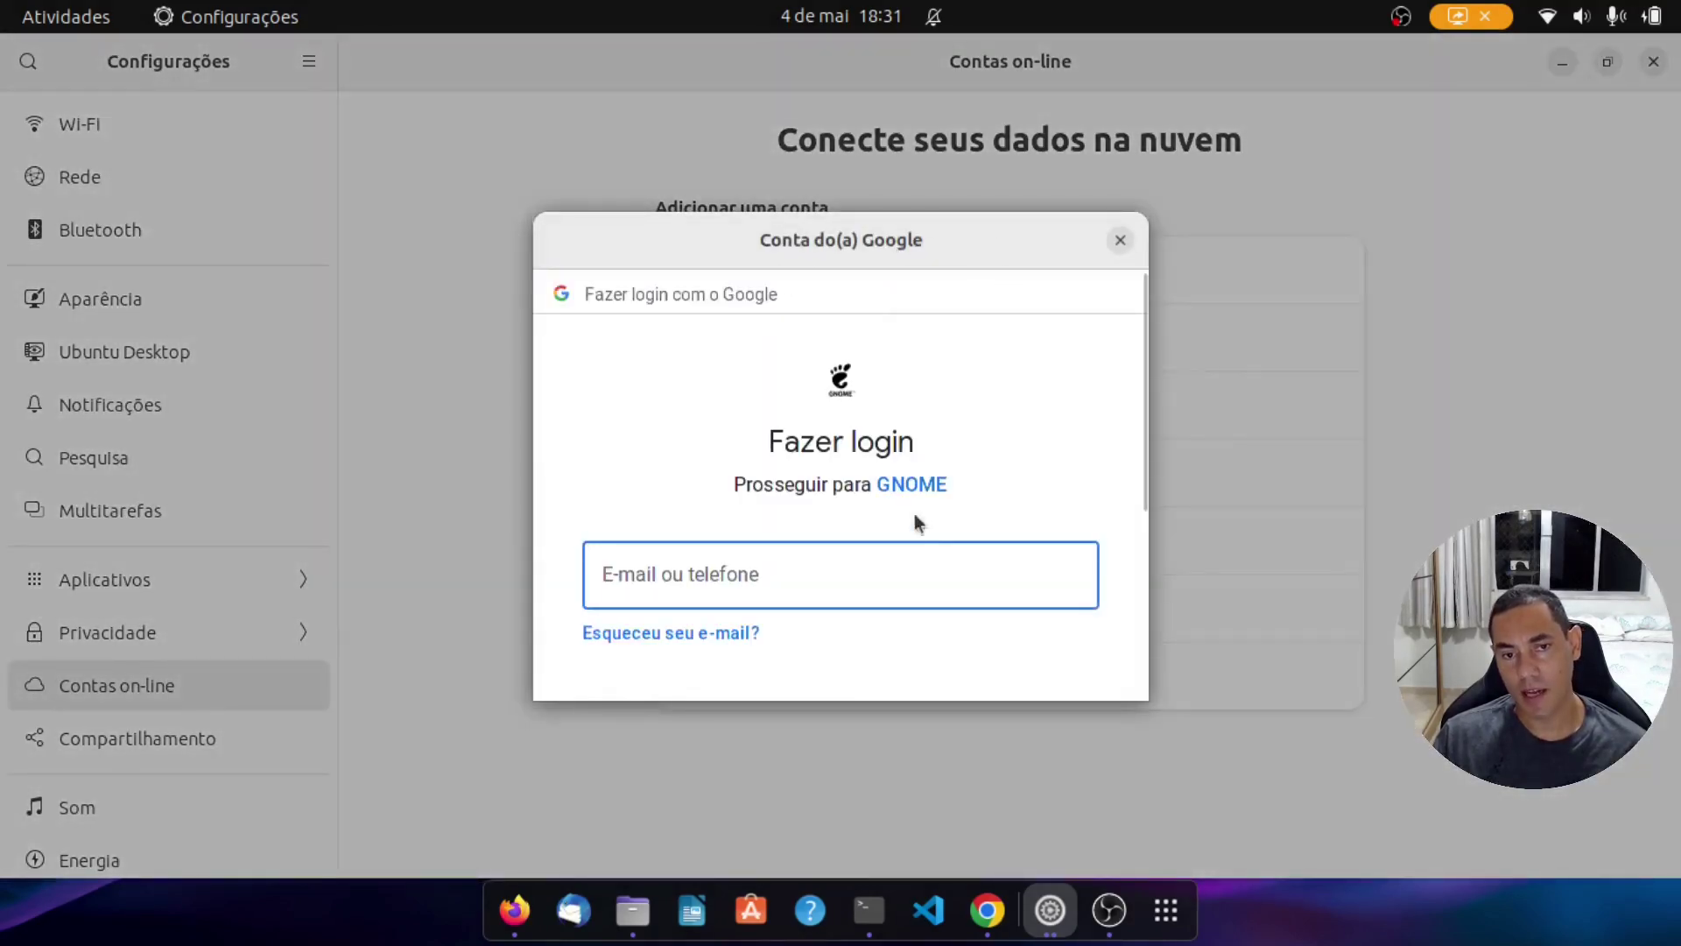
left_click(886, 576)
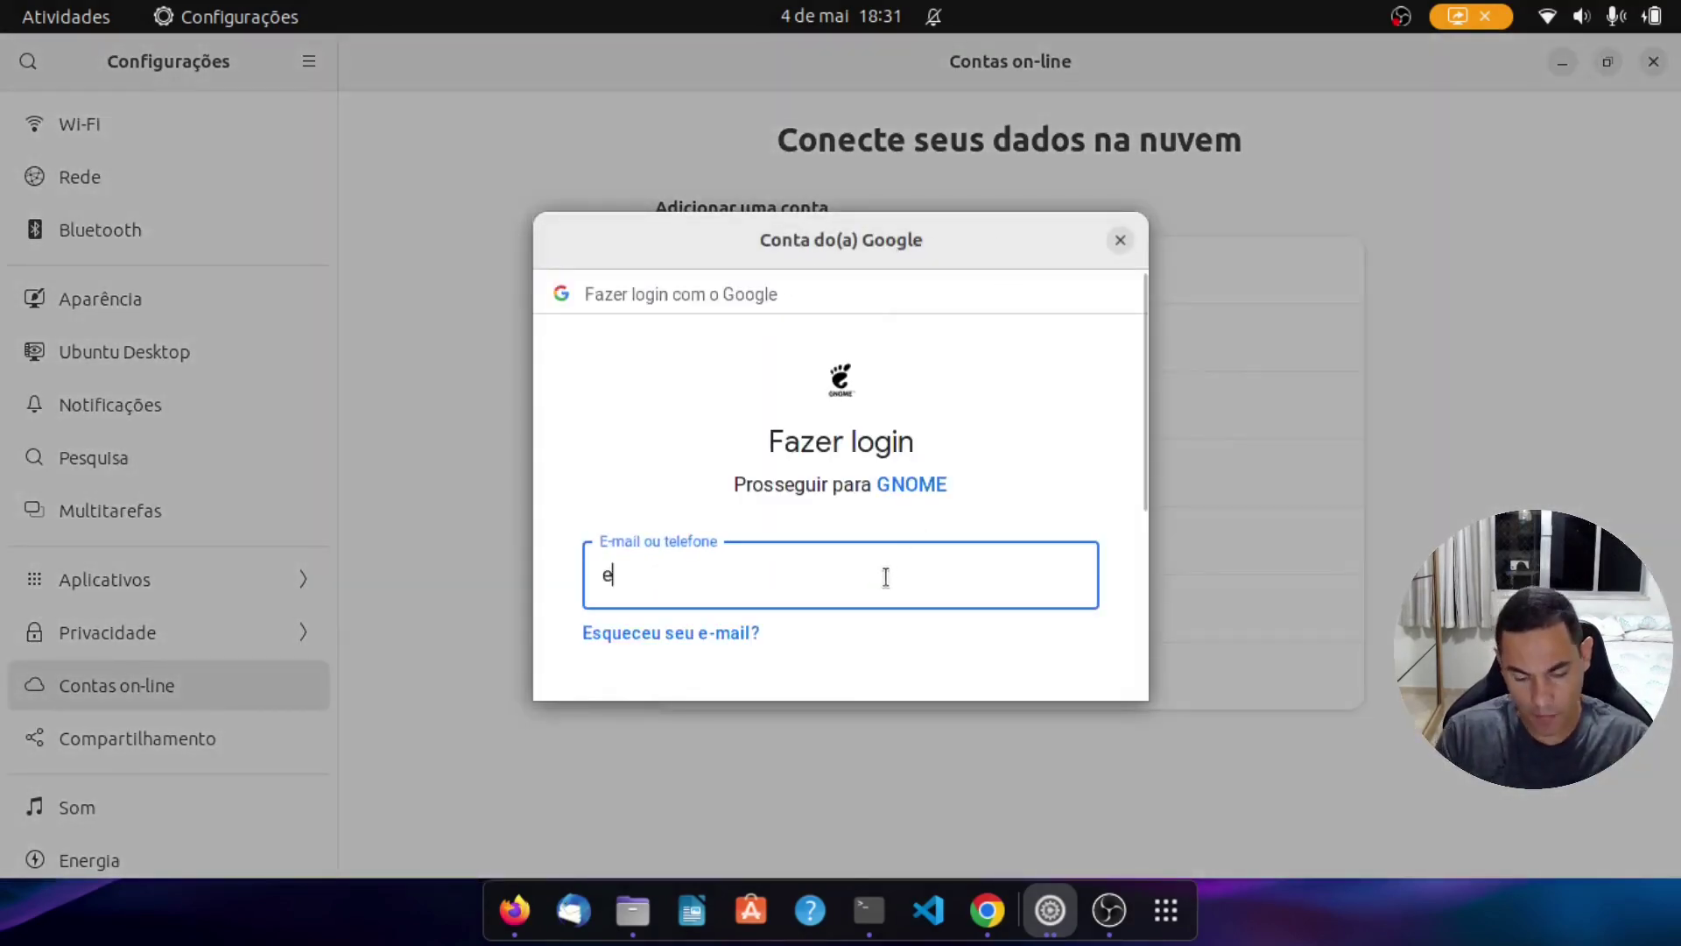
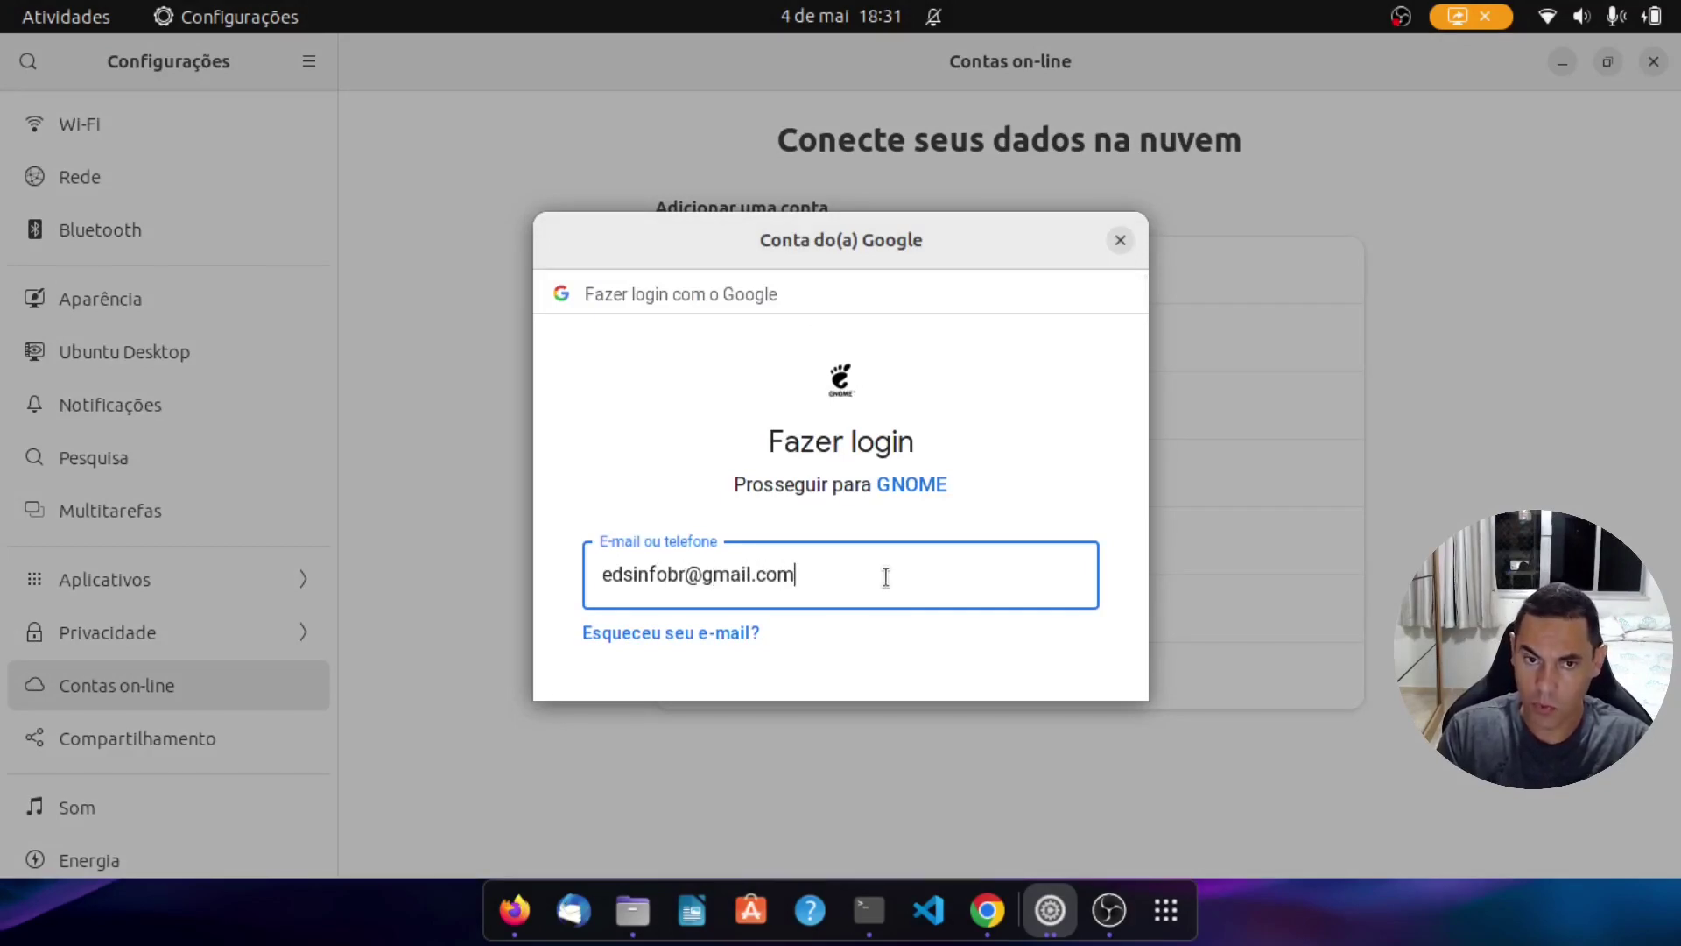
key("Return")
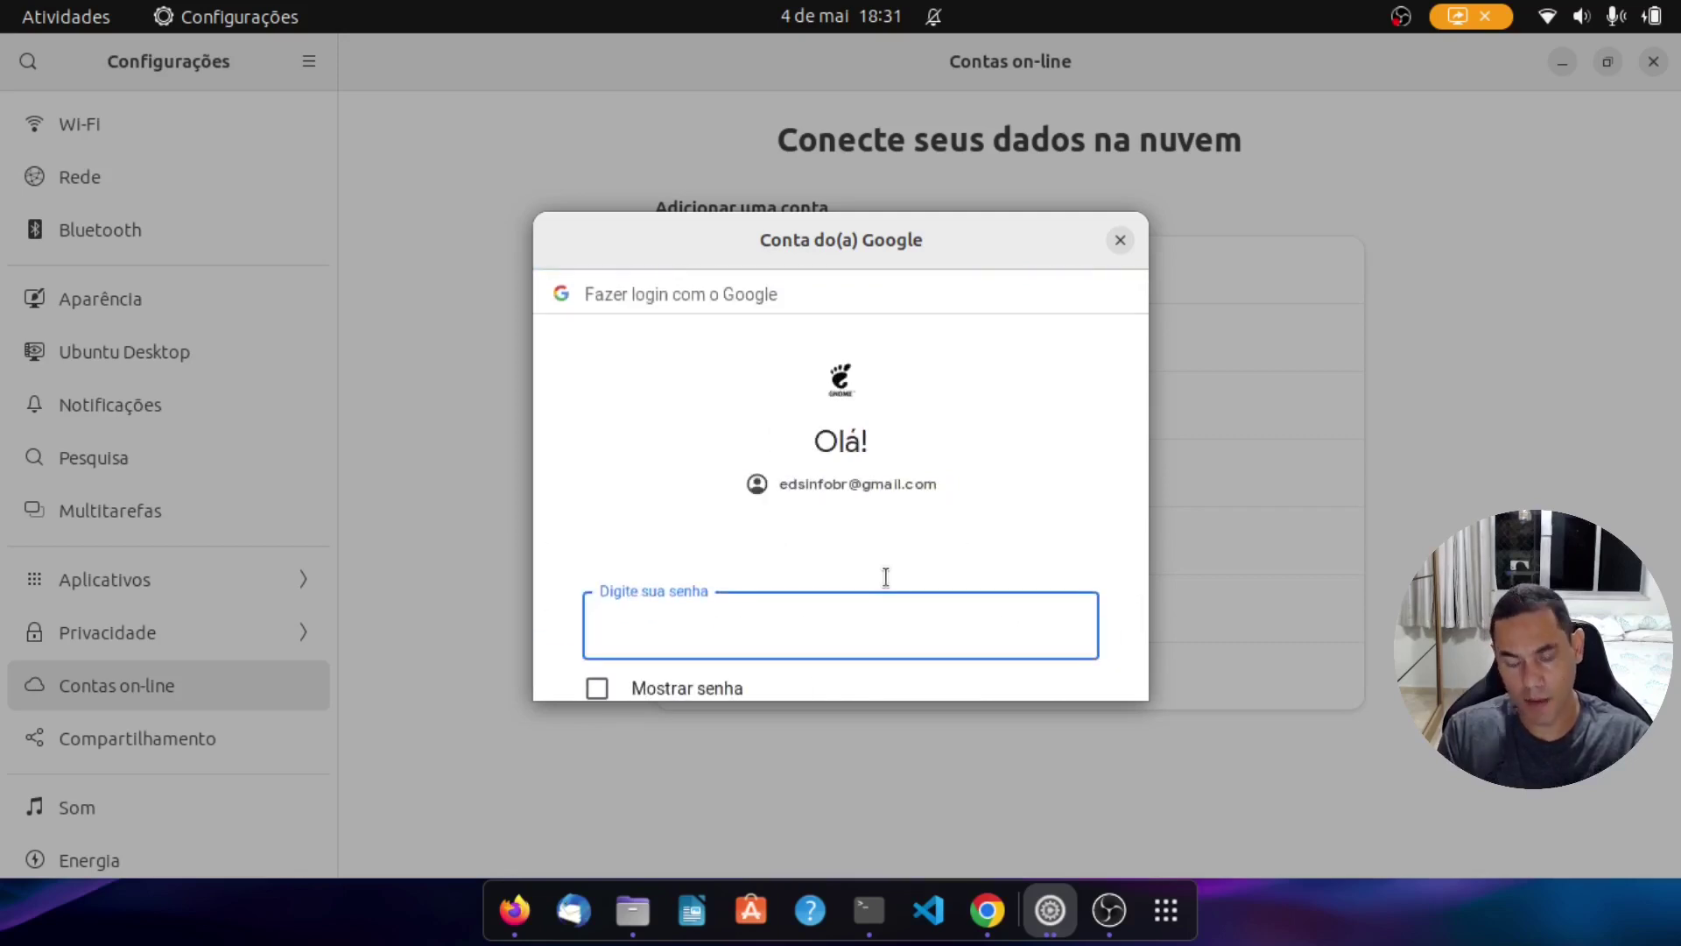
Step: Enter the account password, pass verification, and allow GNOME access to the Google account
type("••••••")
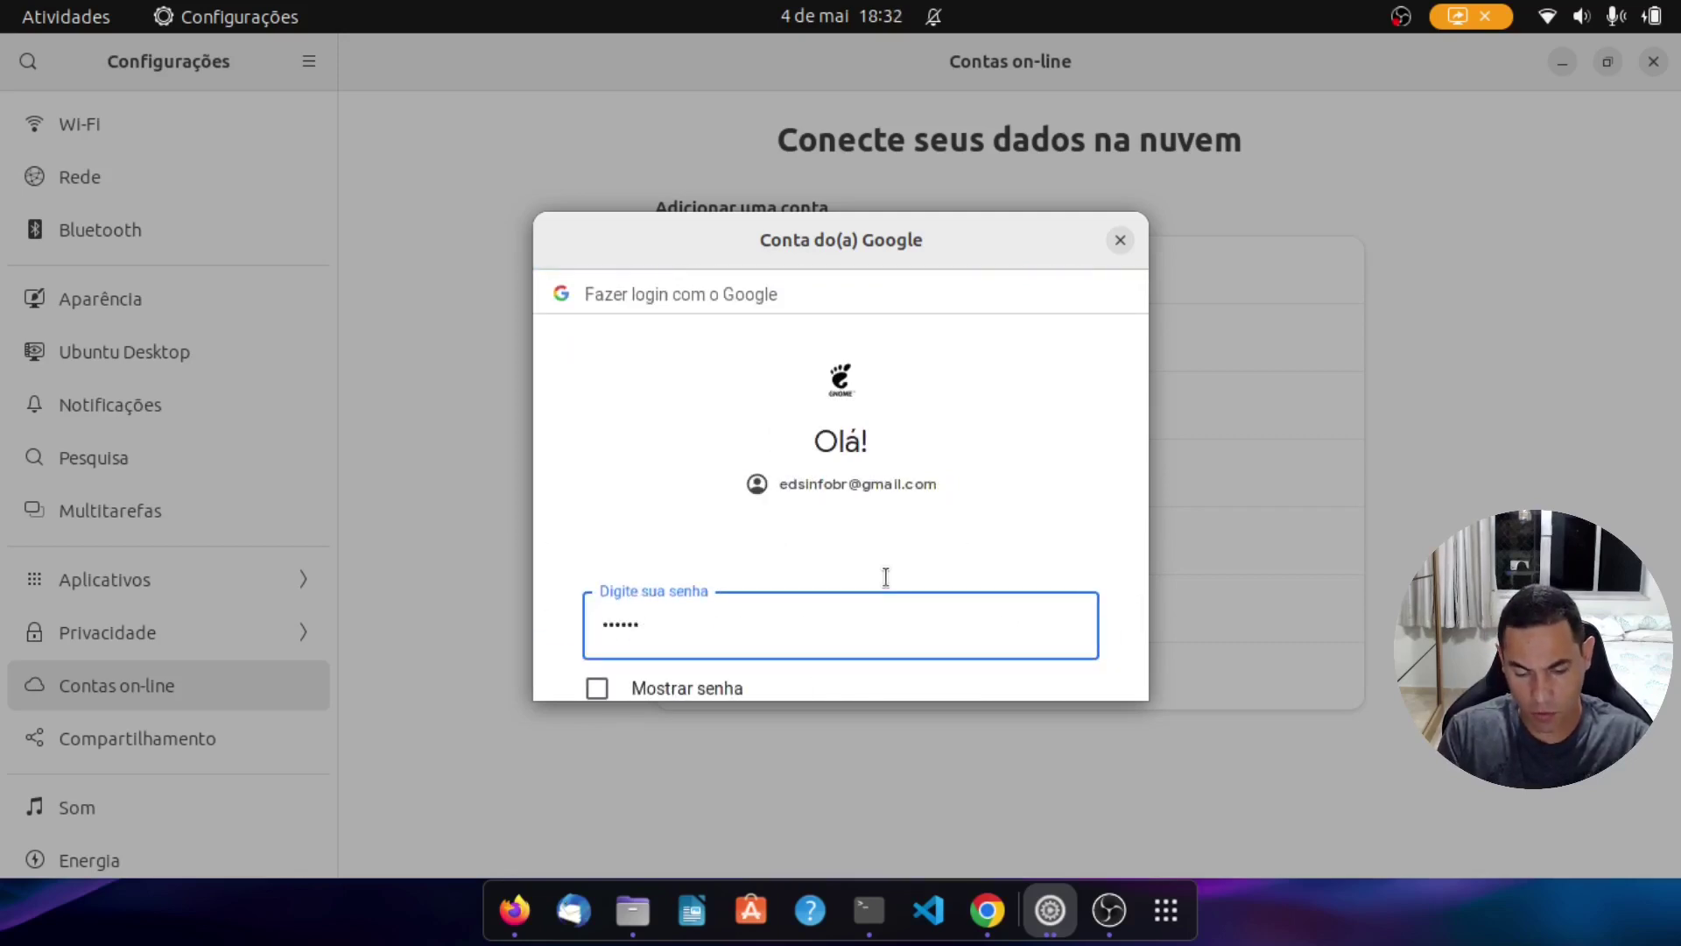
type("•••")
key("BackSpace")
key("BackSpace")
key("BackSpace")
key("BackSpace")
key("BackSpace")
key("BackSpace")
key("BackSpace")
key("BackSpace")
key("BackSpace")
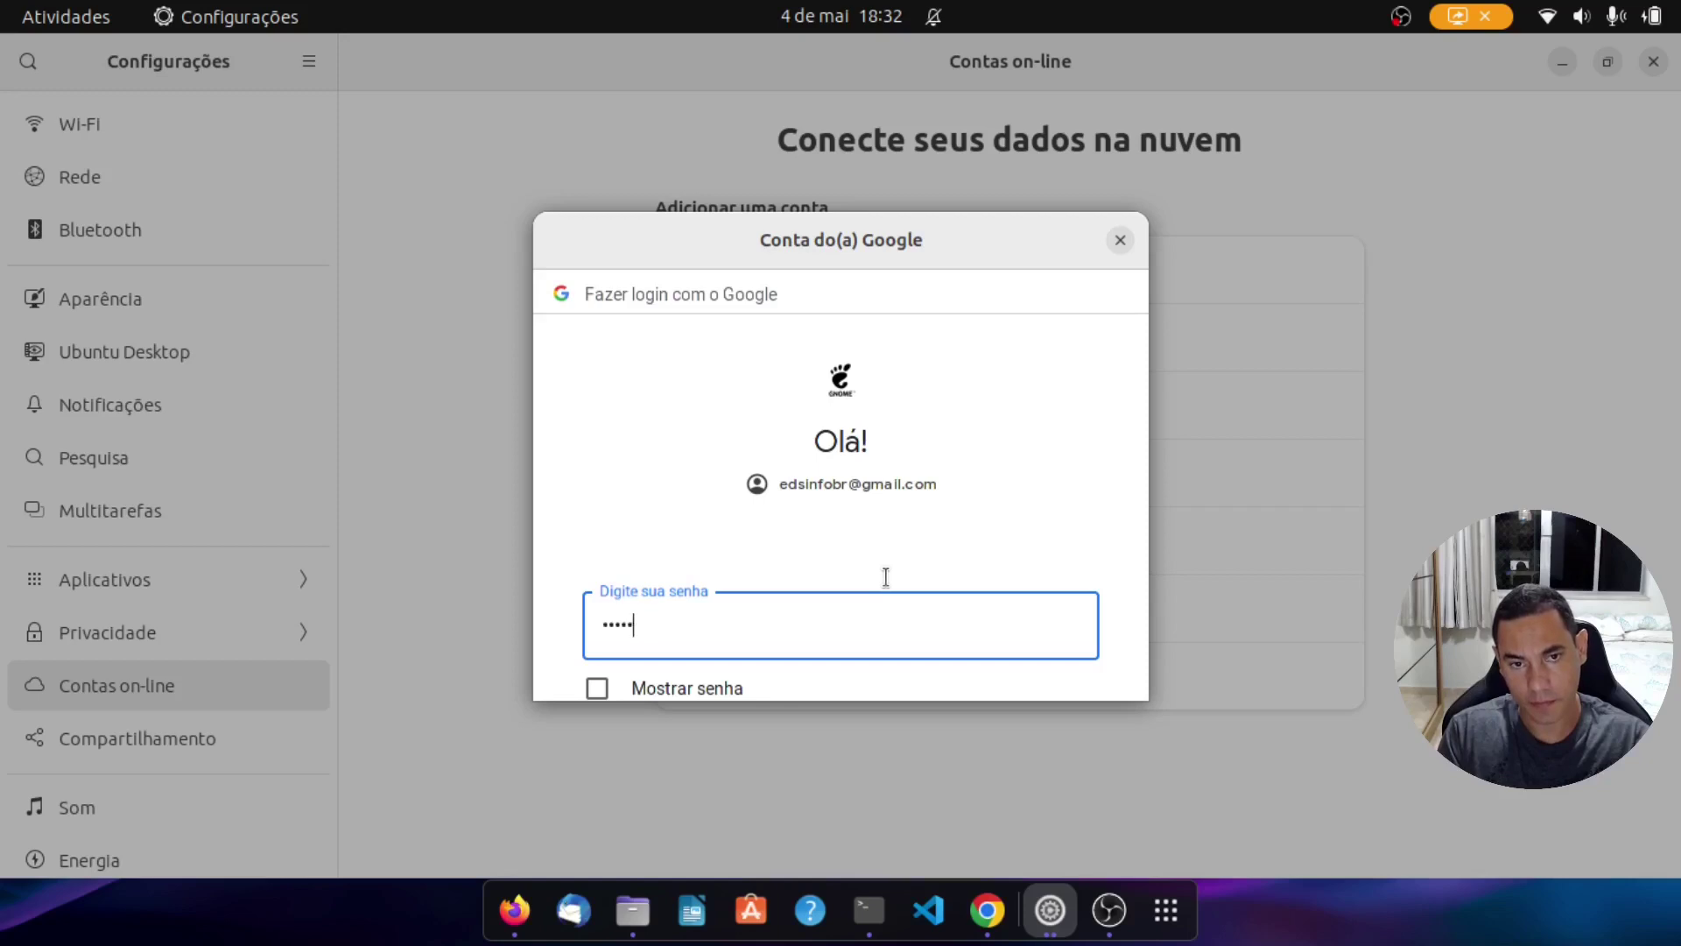
type("•••••••••••")
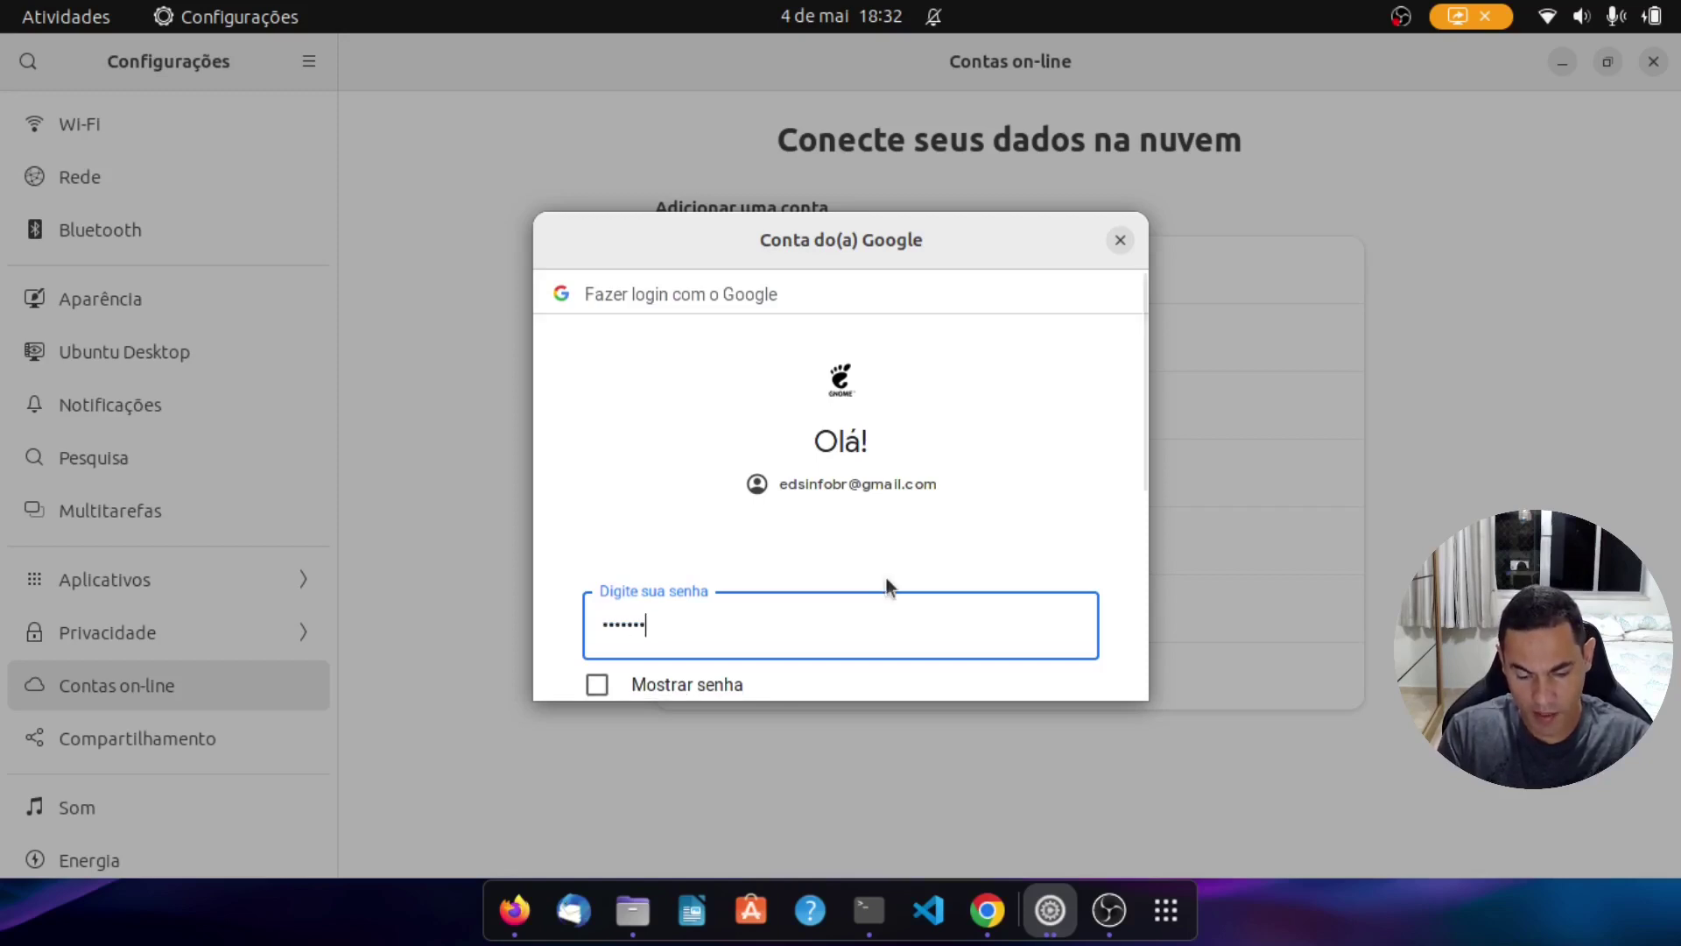
type("••")
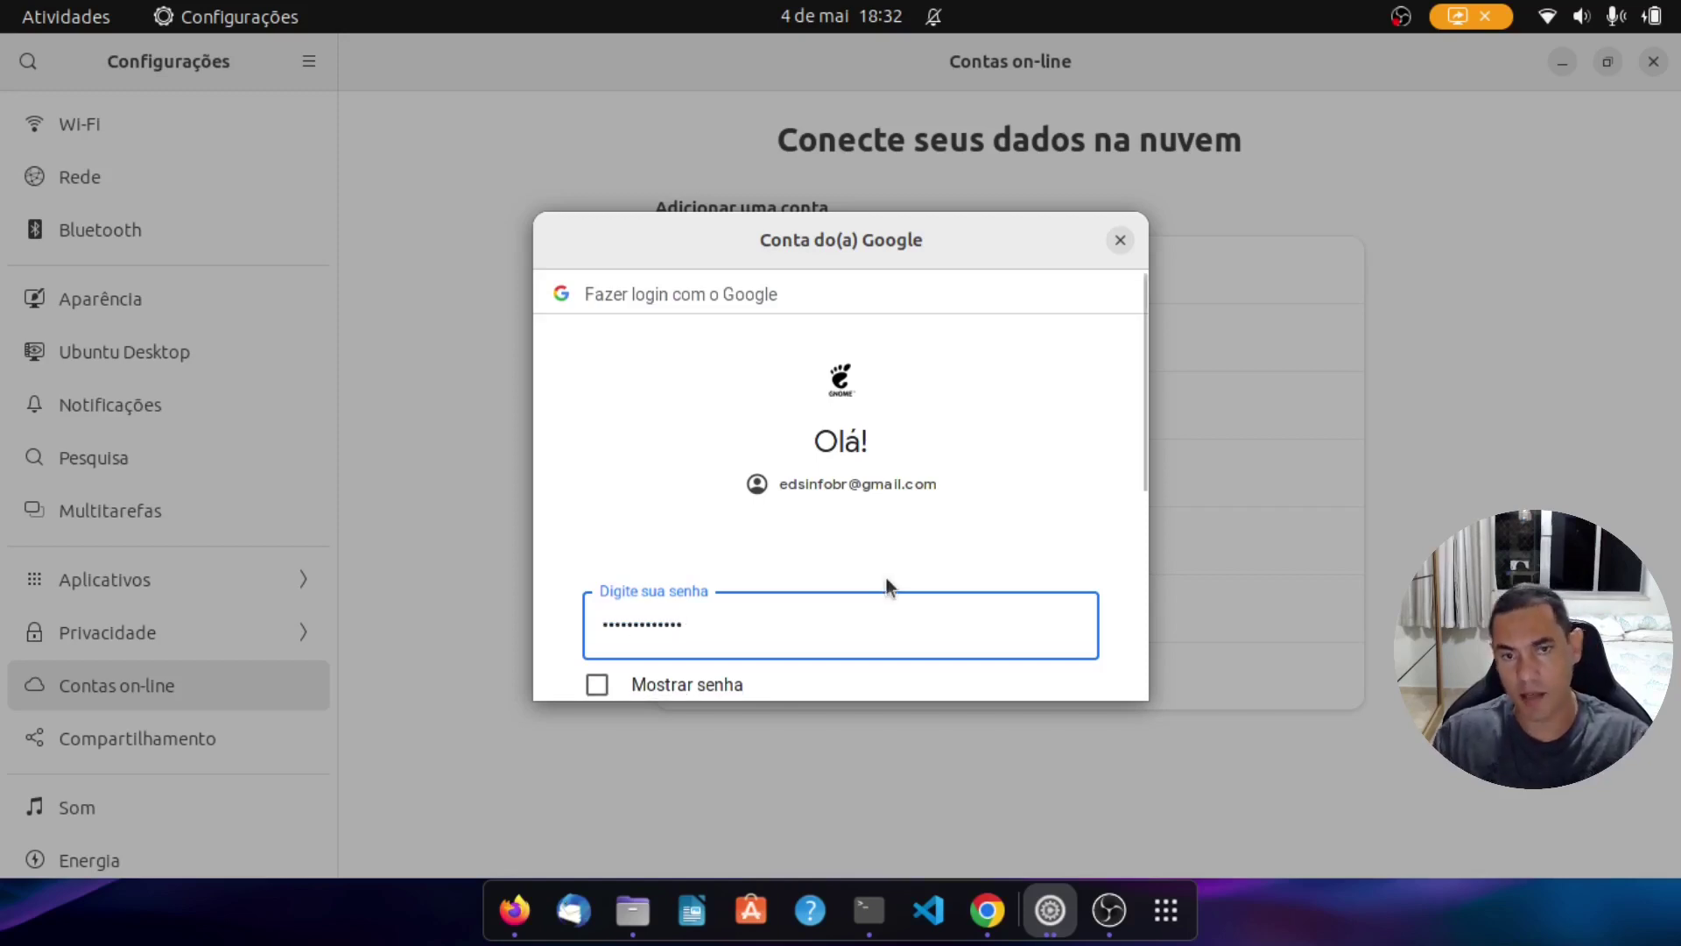
scroll(887, 587, "down", 3)
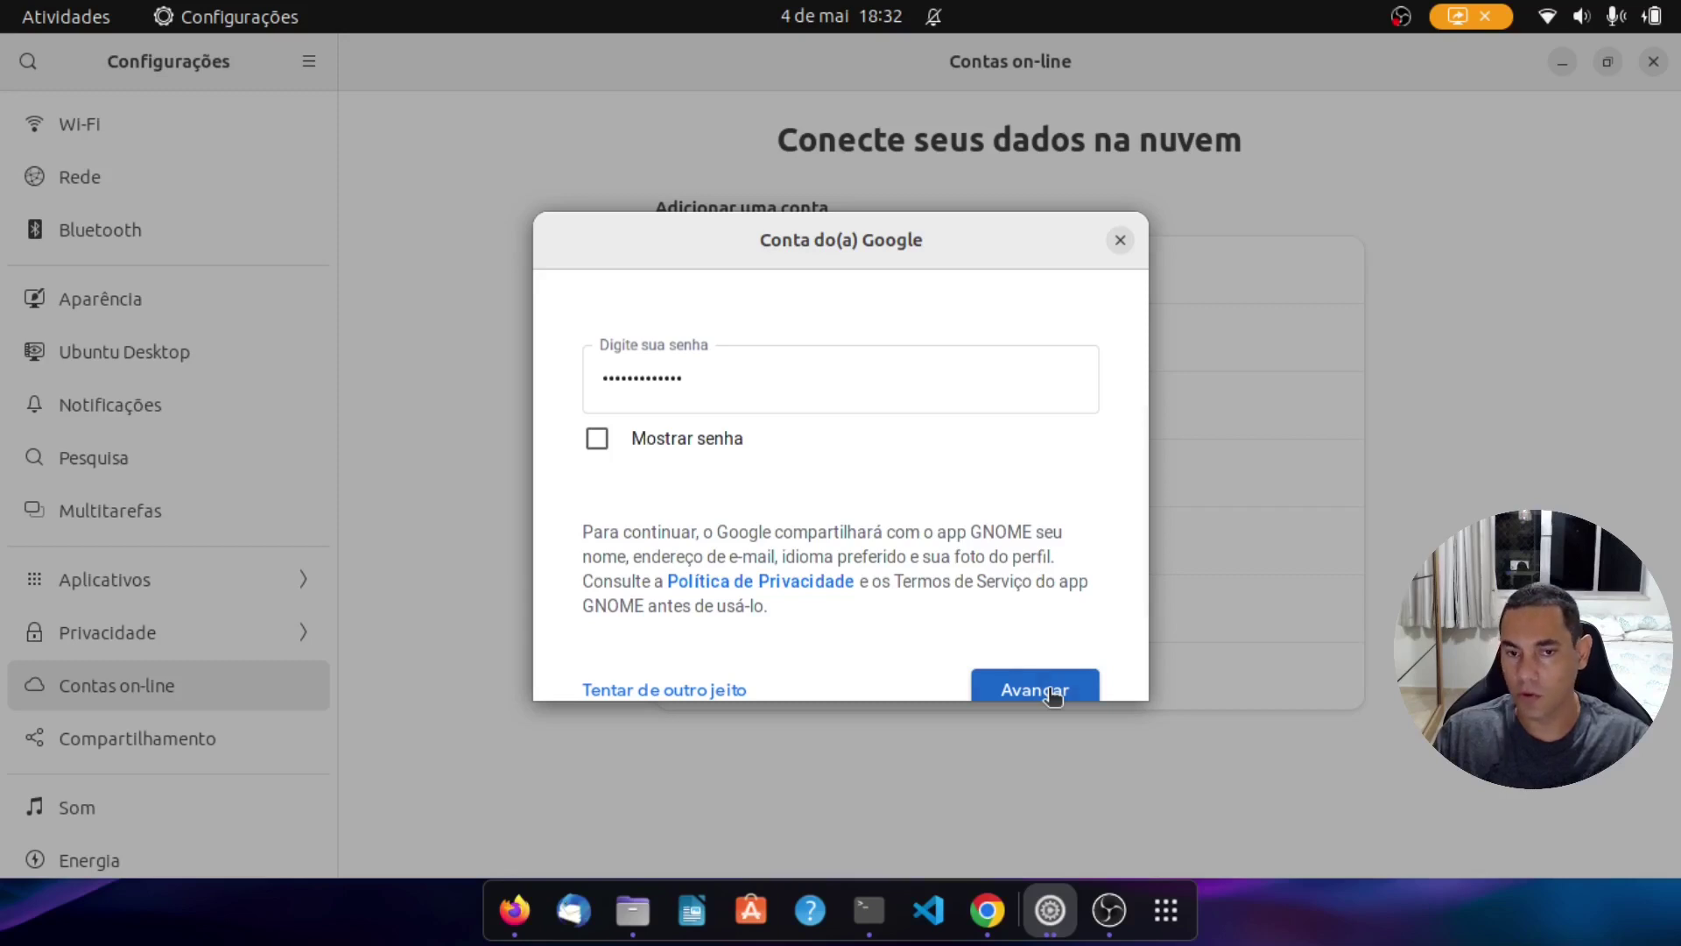
left_click(1053, 696)
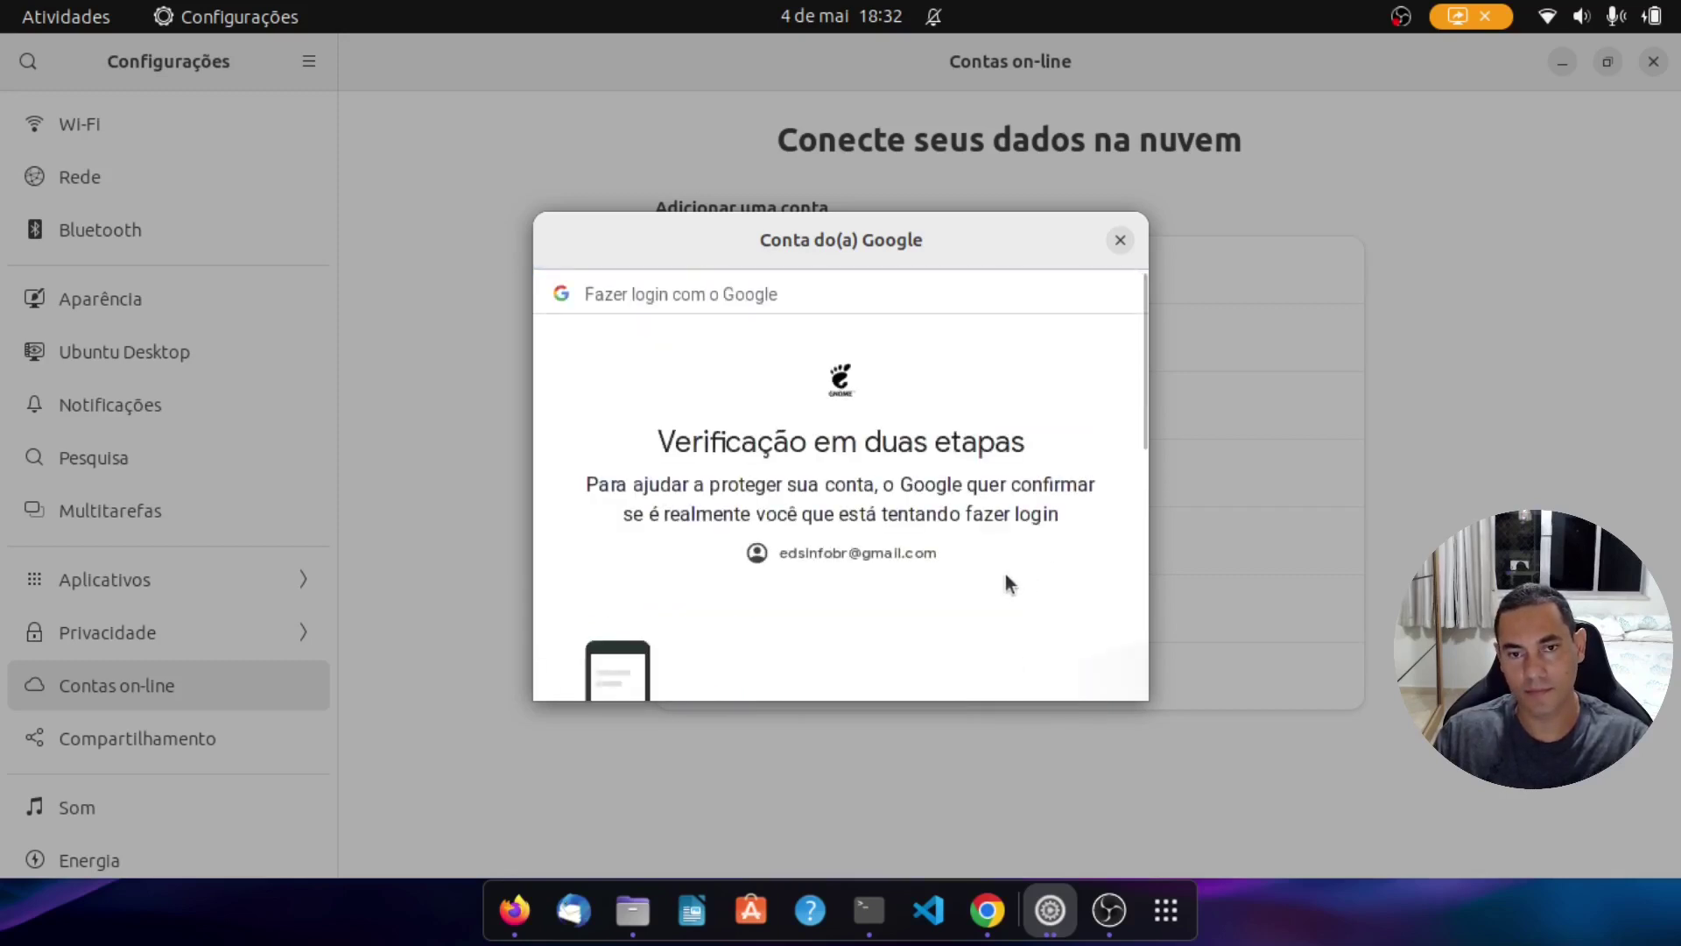
scroll(1007, 578, "down", 5)
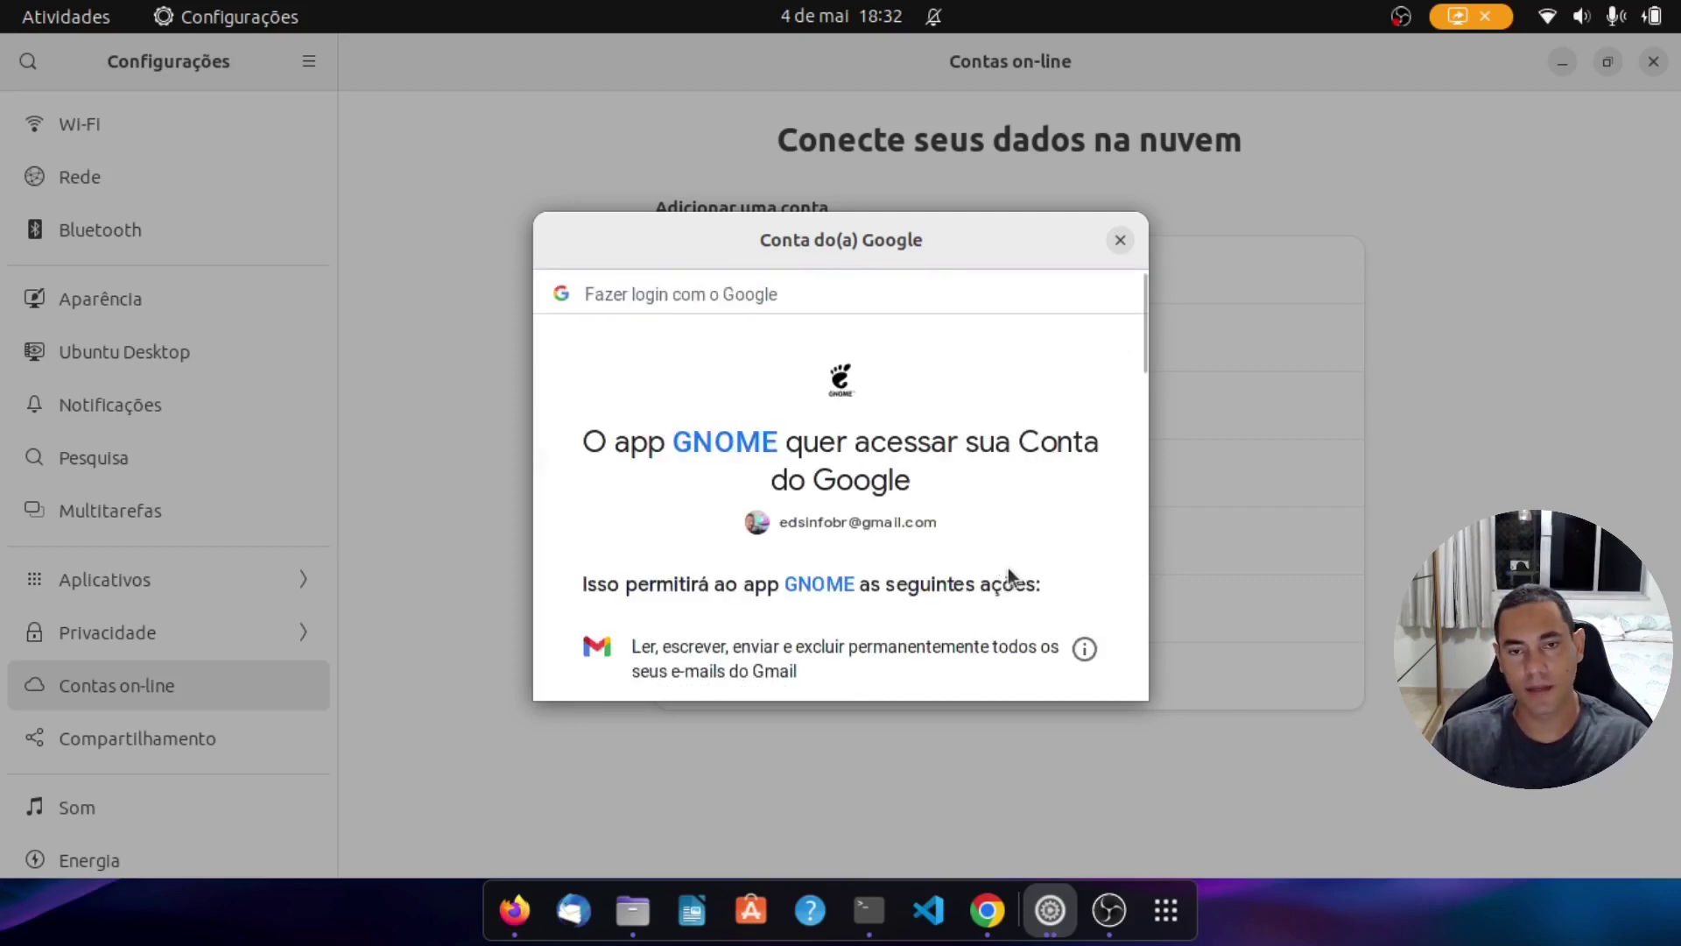
scroll(1007, 567, "down", 10)
scroll(1020, 560, "down", 5)
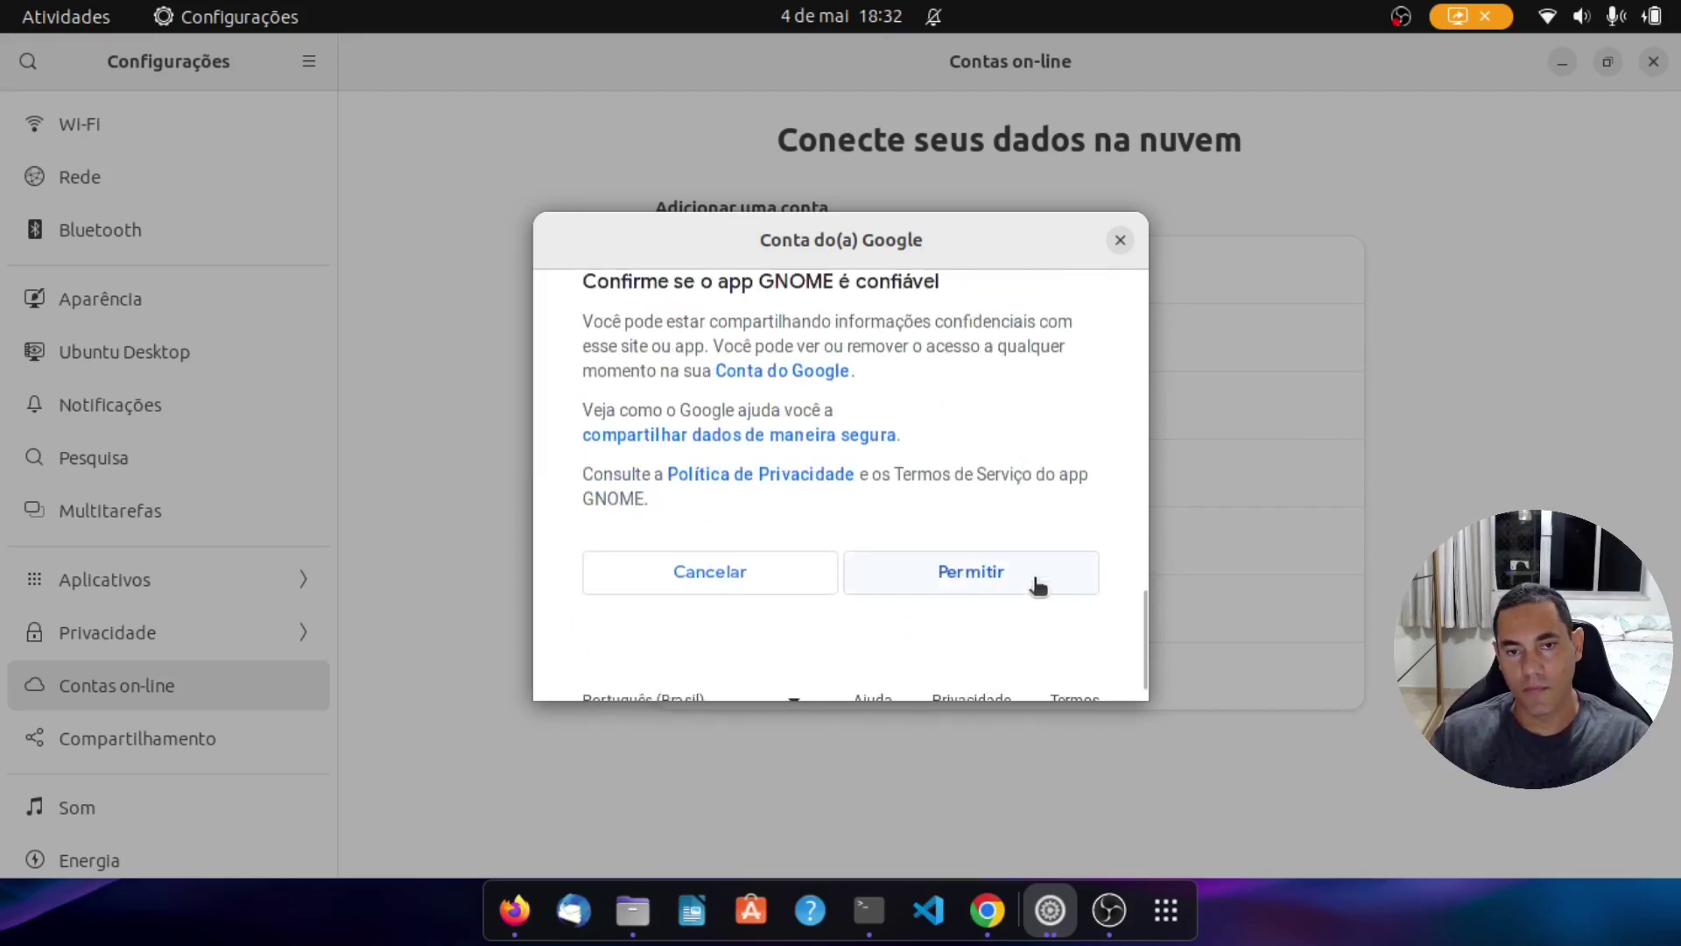
left_click(1033, 579)
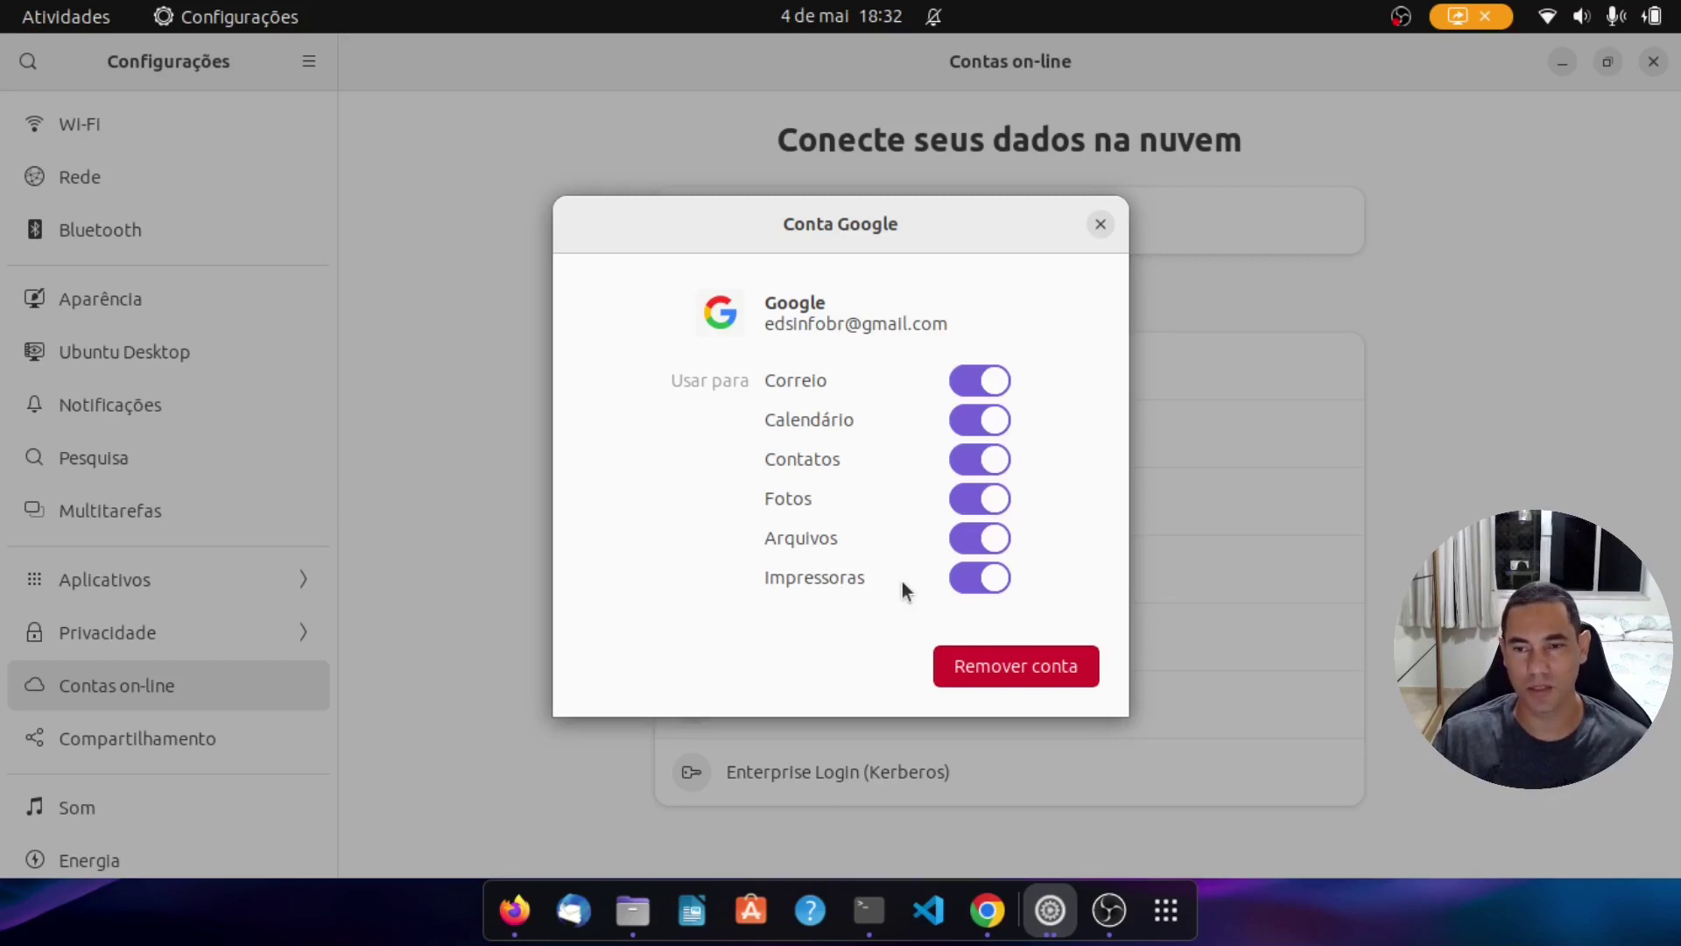
Step: Disable Impressoras, Correio, Calendário, Contatos and Fotos, keeping only Arquivos, then close details and minimize Settings
left_click(980, 580)
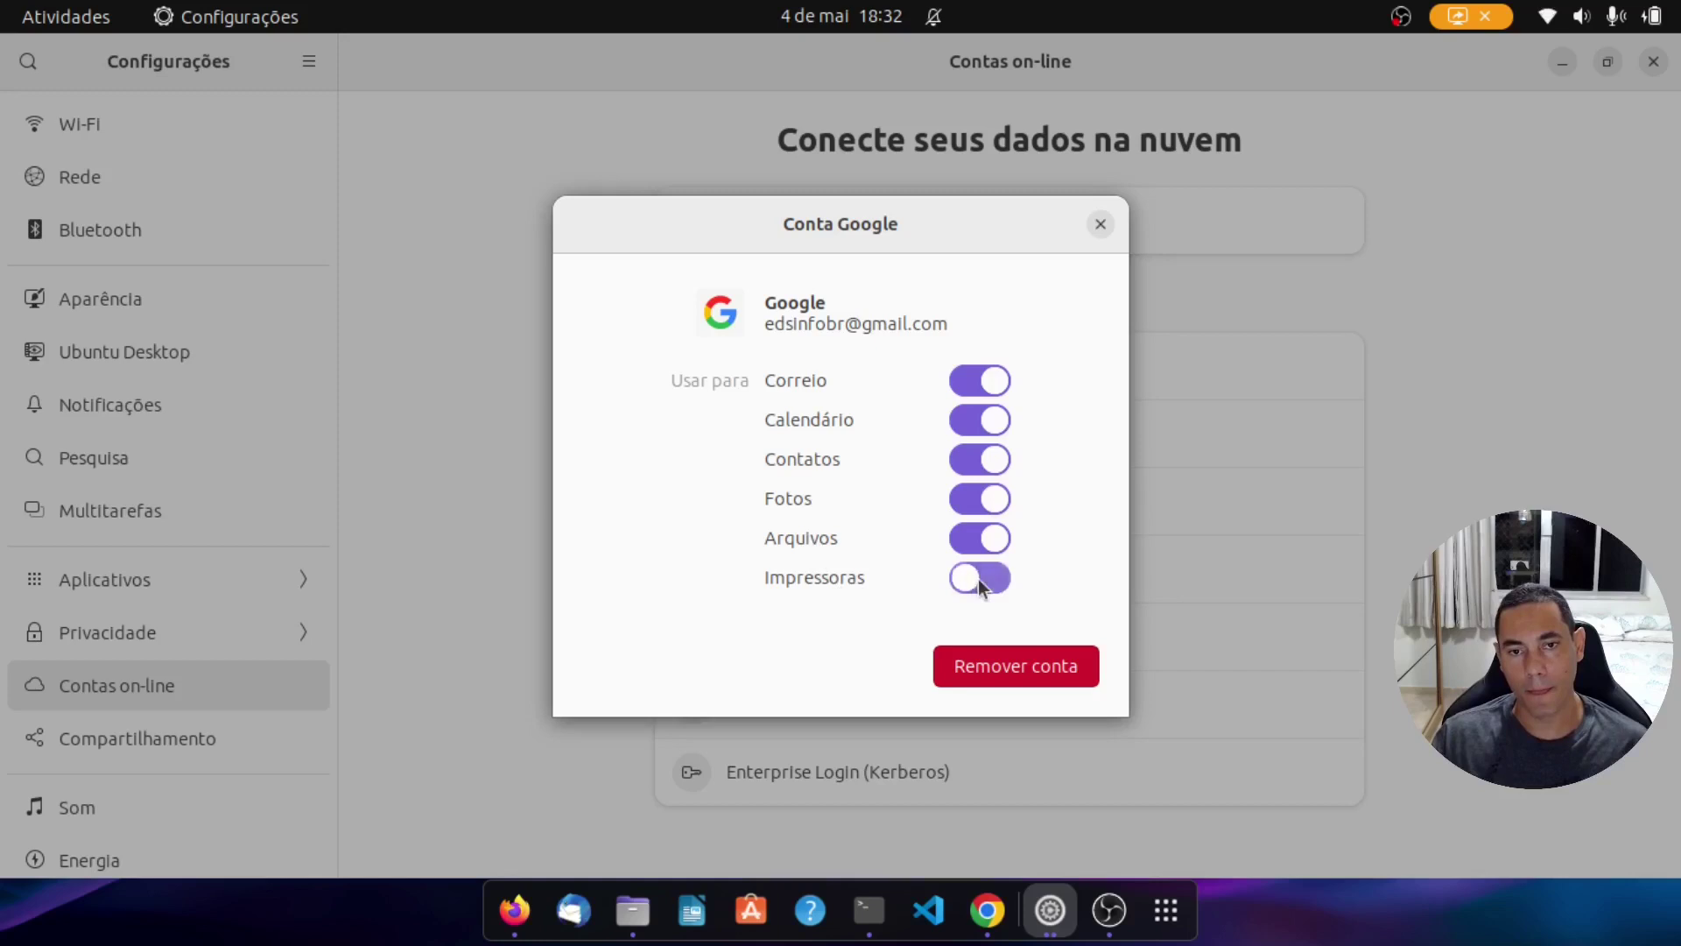
left_click(970, 383)
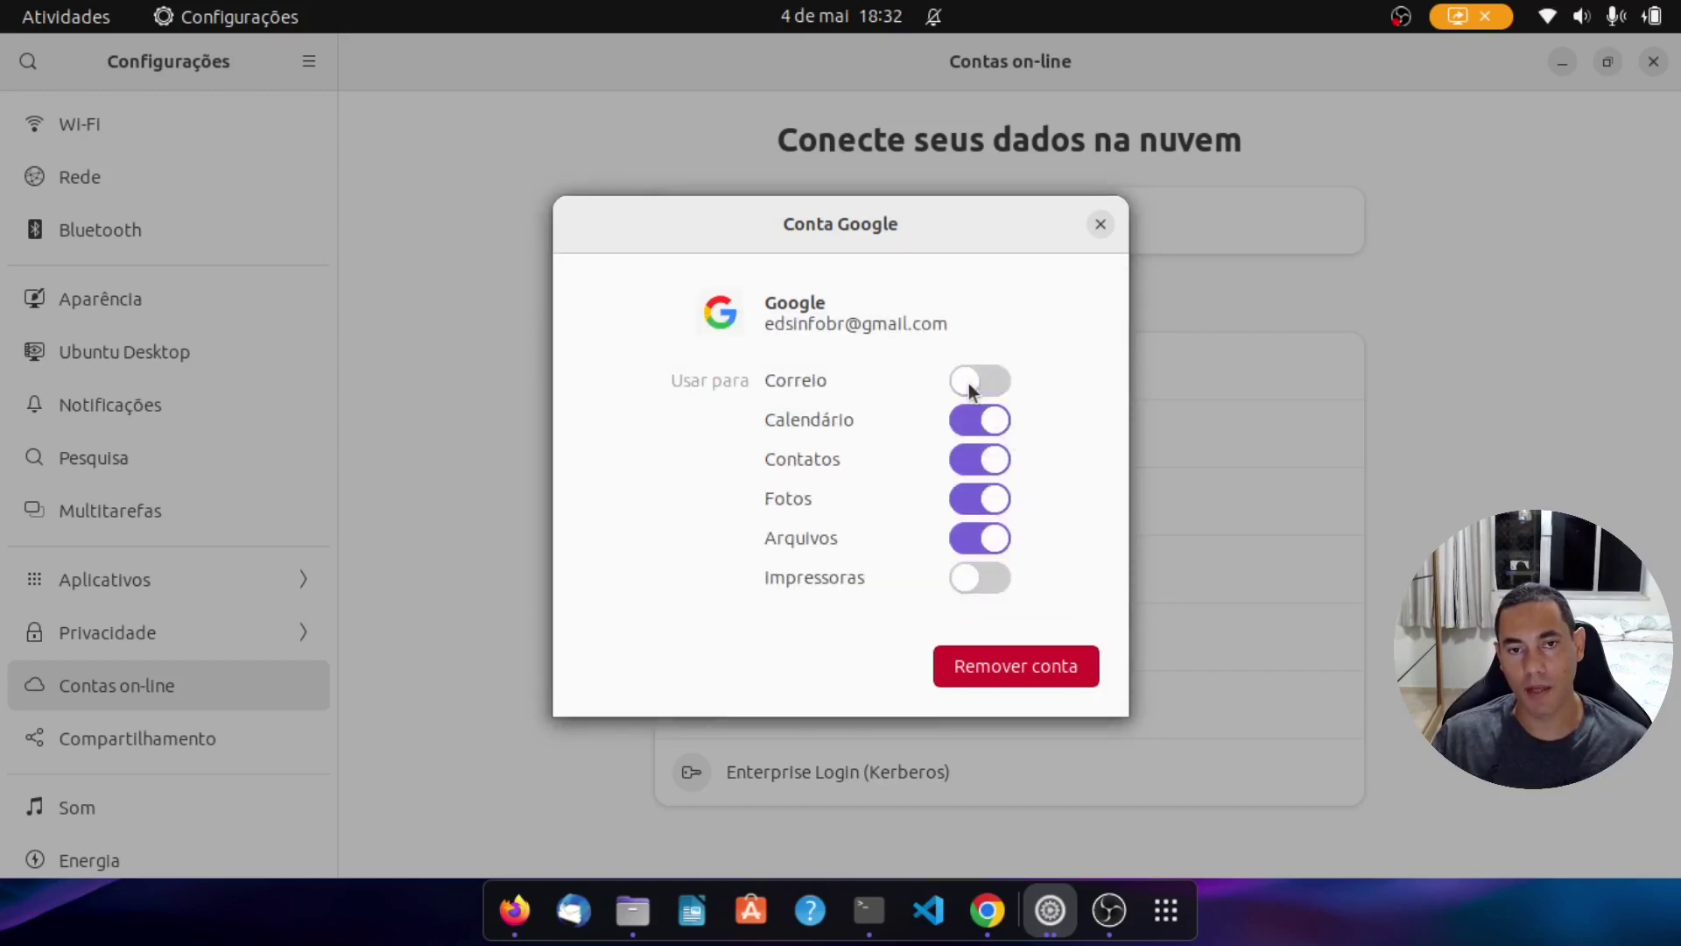
left_click(975, 429)
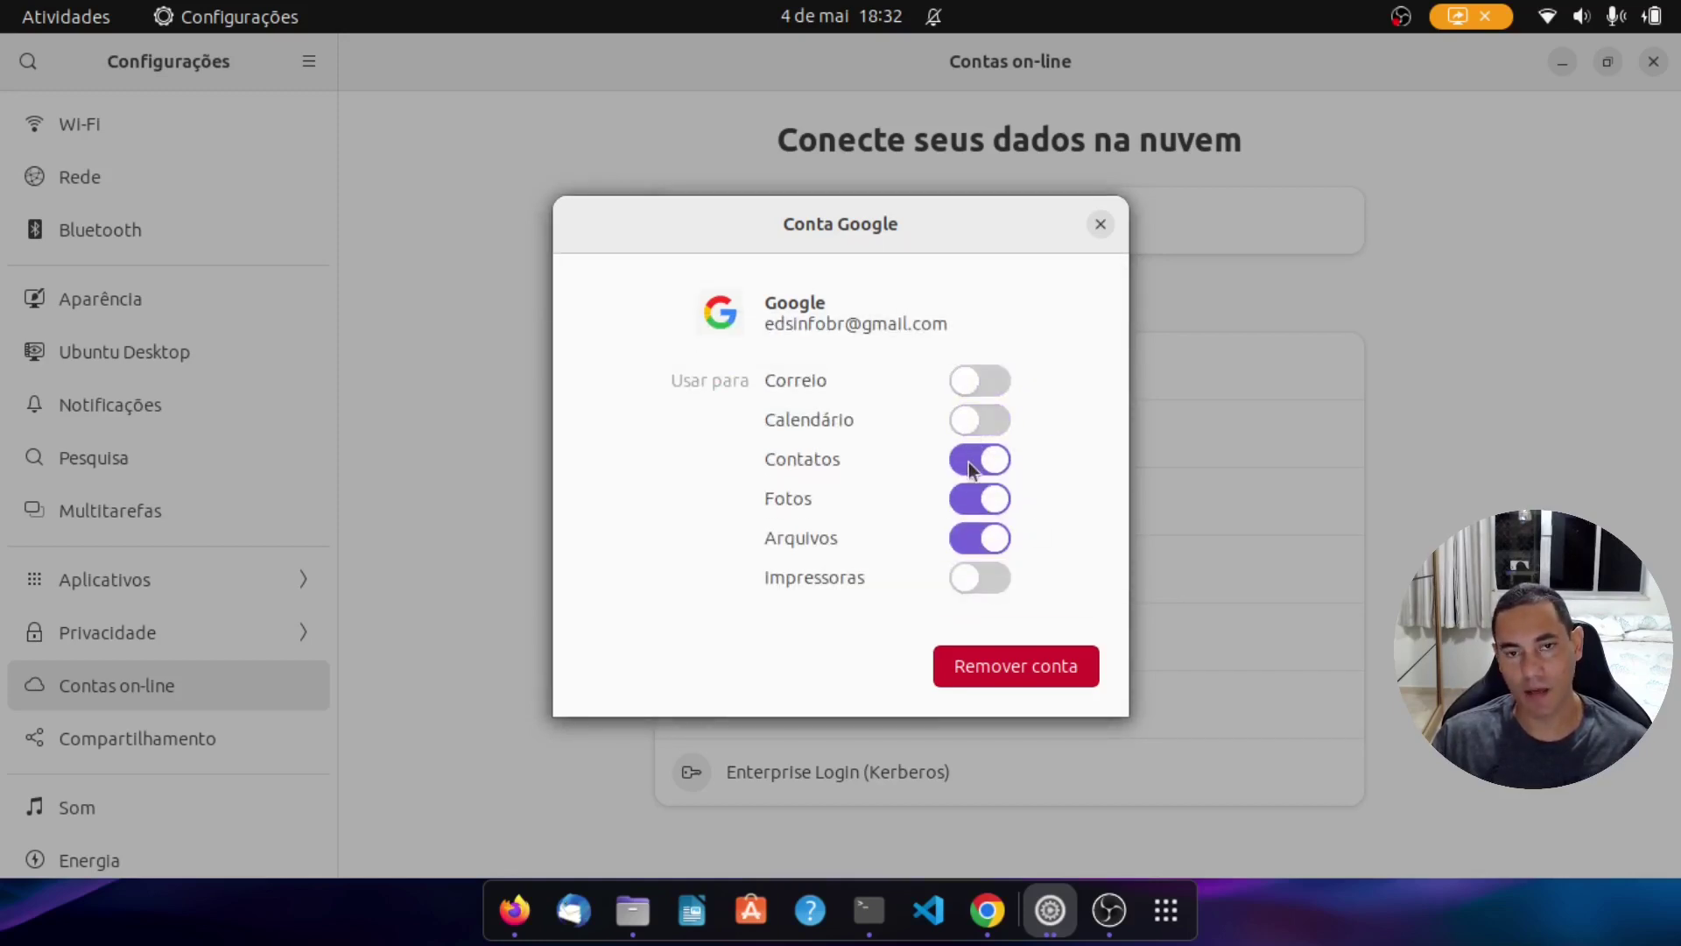
left_click(970, 467)
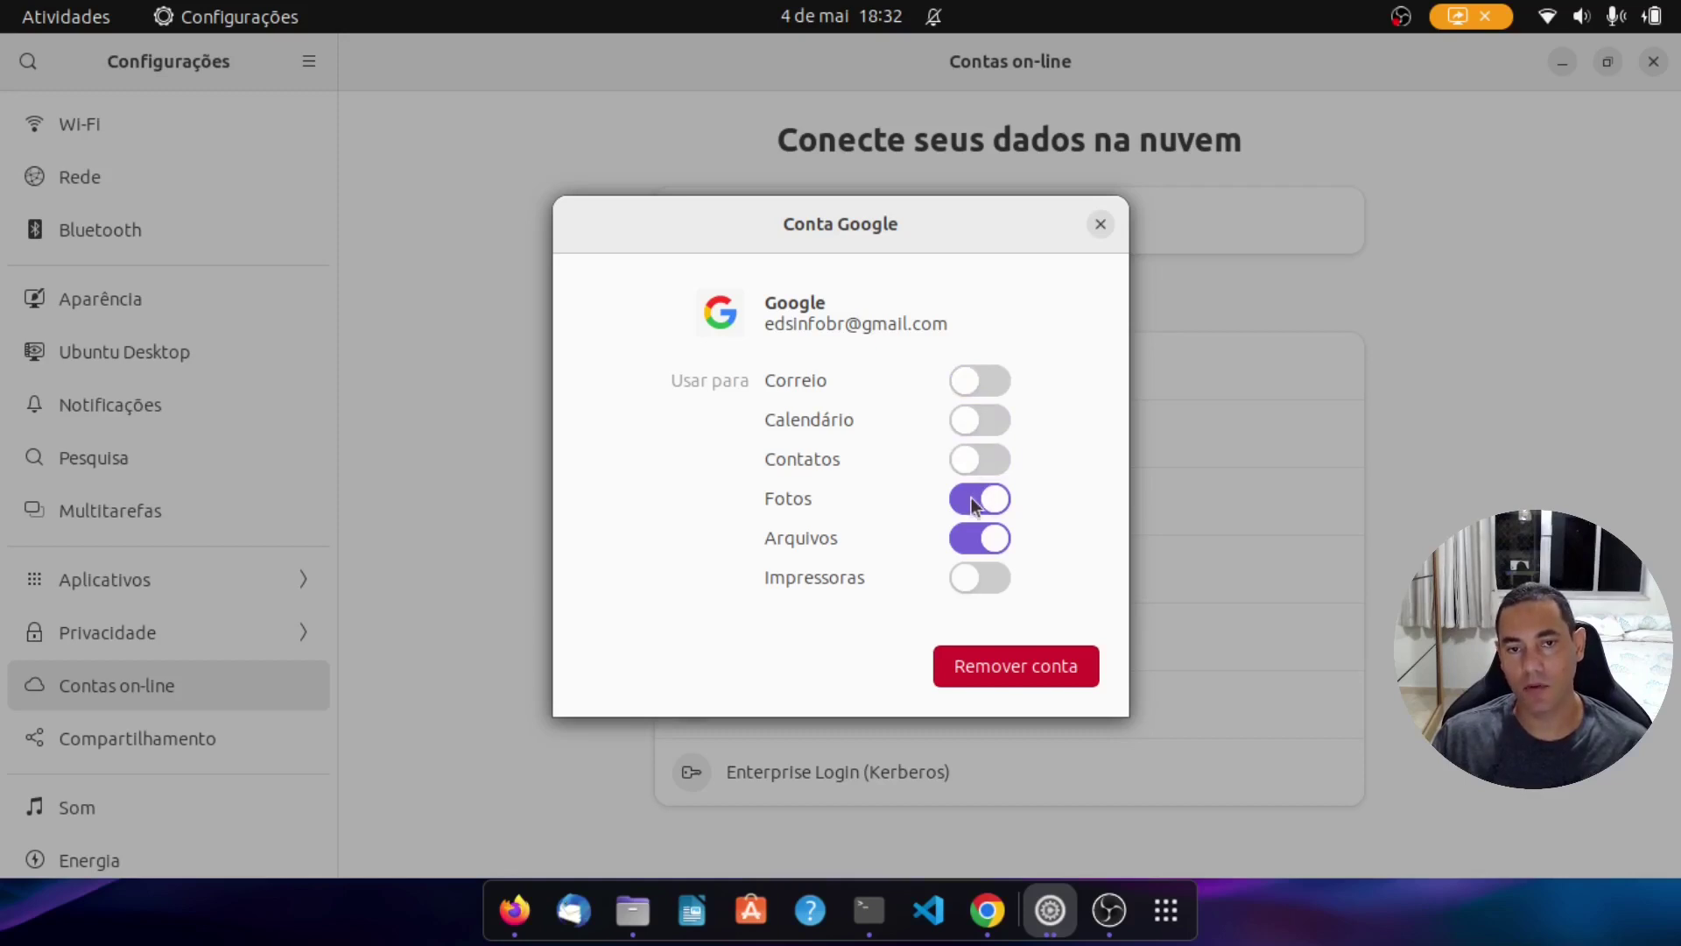
left_click(972, 505)
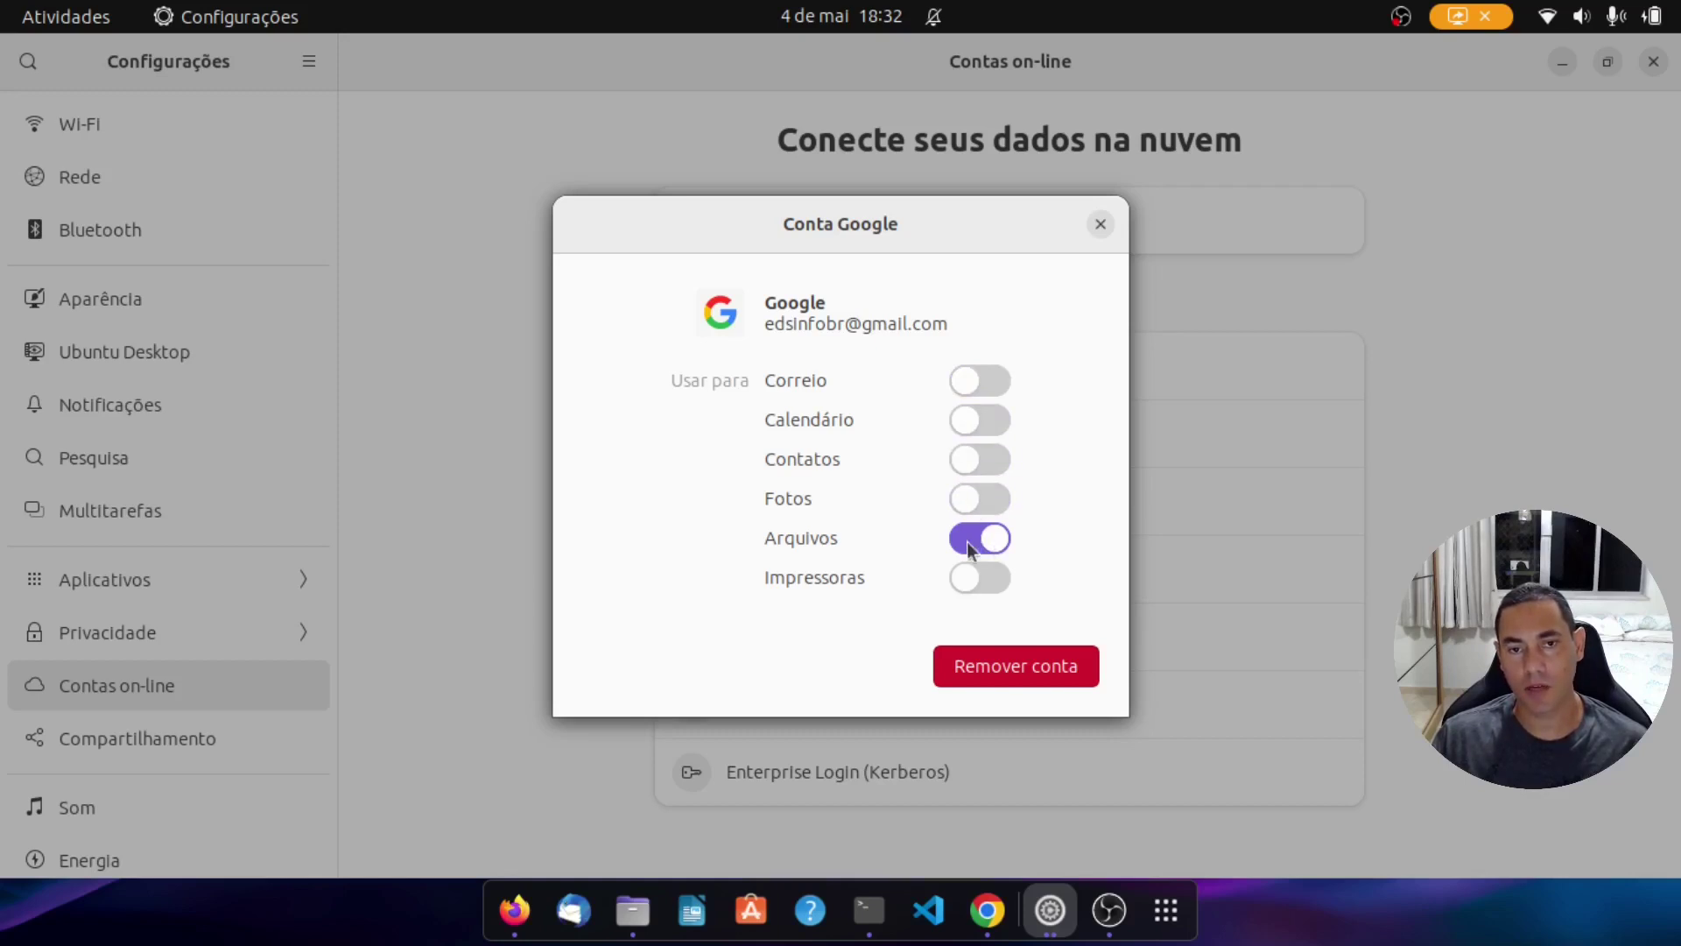
left_click(1102, 228)
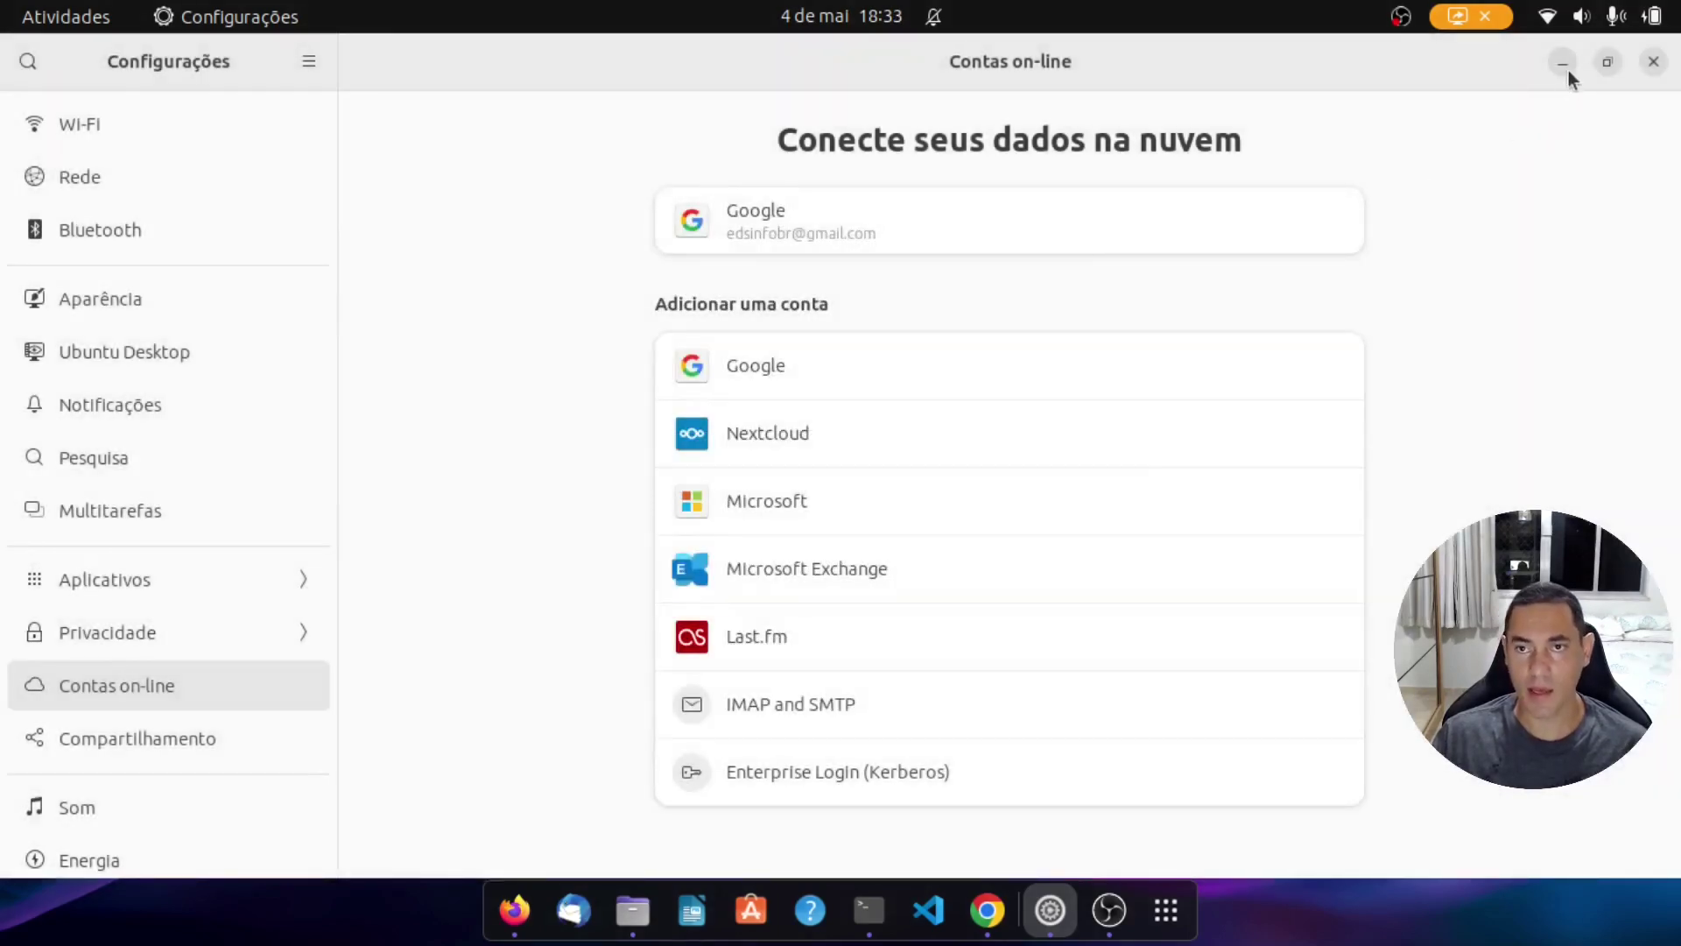
left_click(1564, 66)
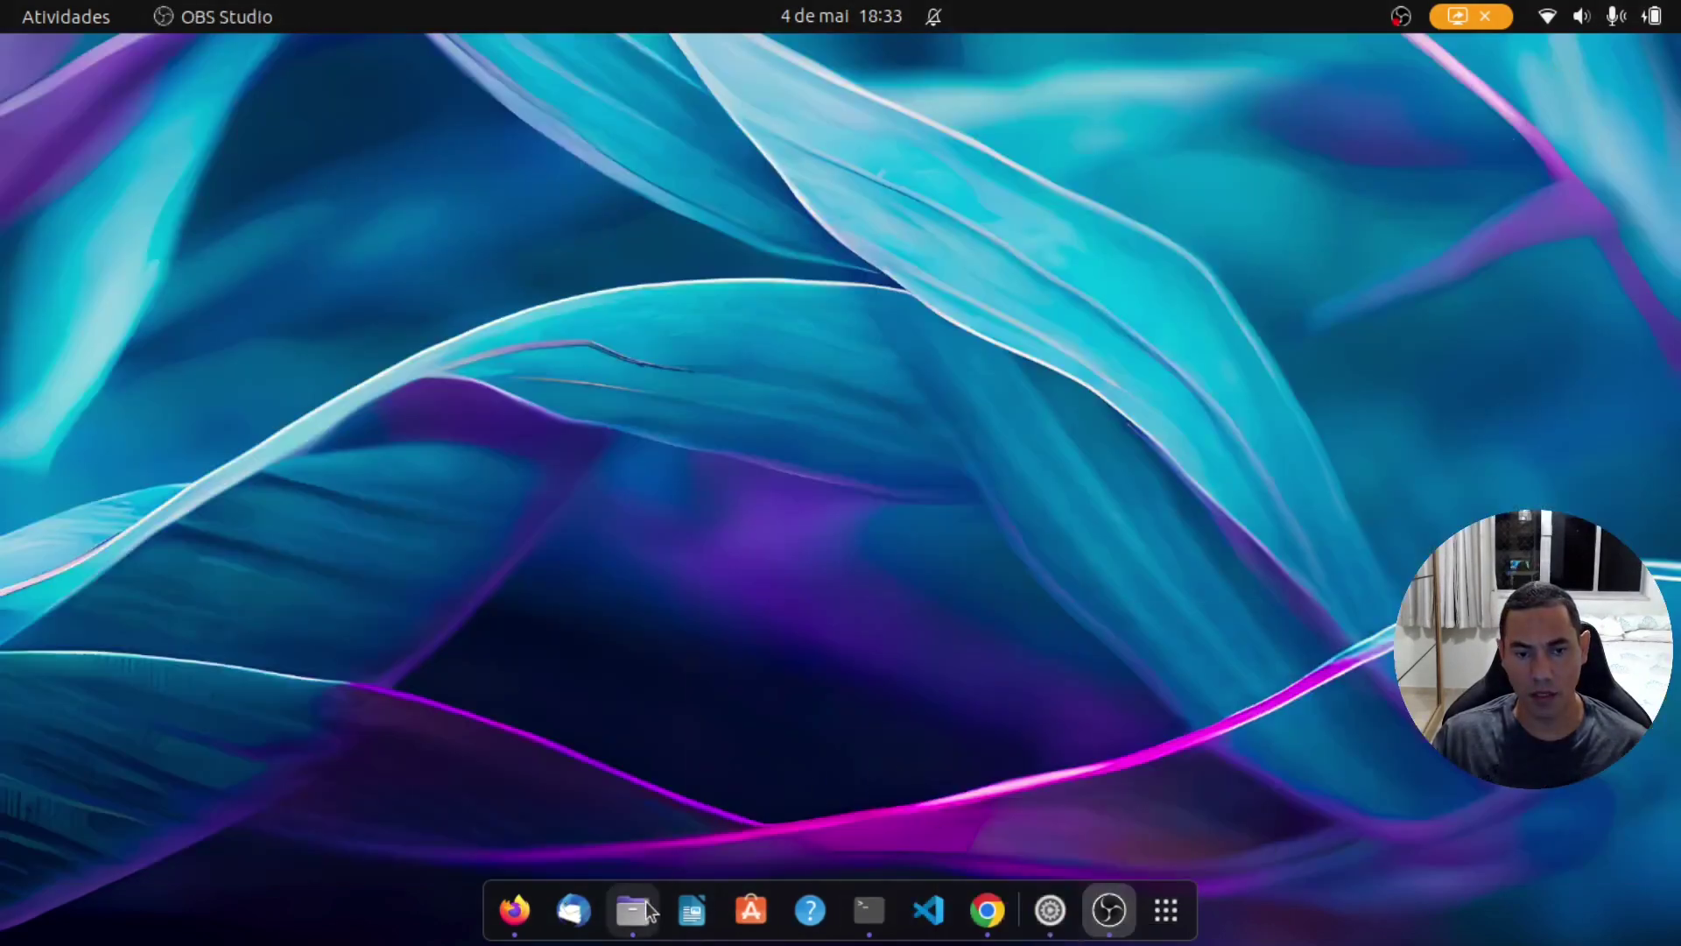
Step: In Files, open the linked Google account's Meu Drive folder
left_click(633, 911)
left_click(163, 565)
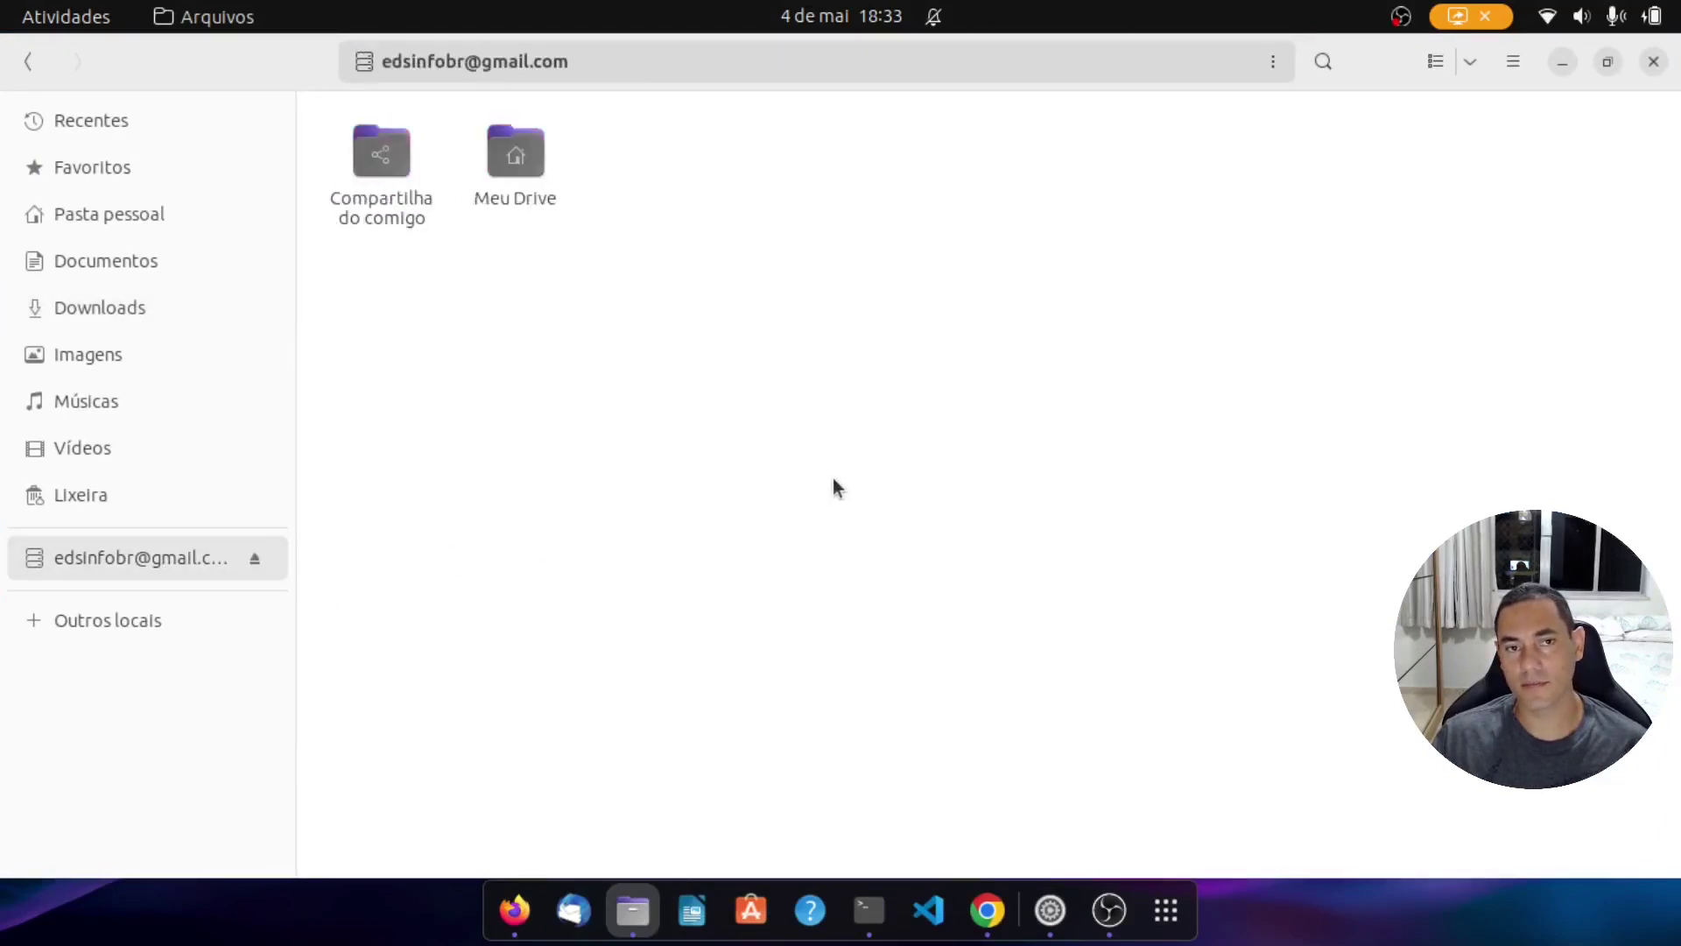
double_click(530, 180)
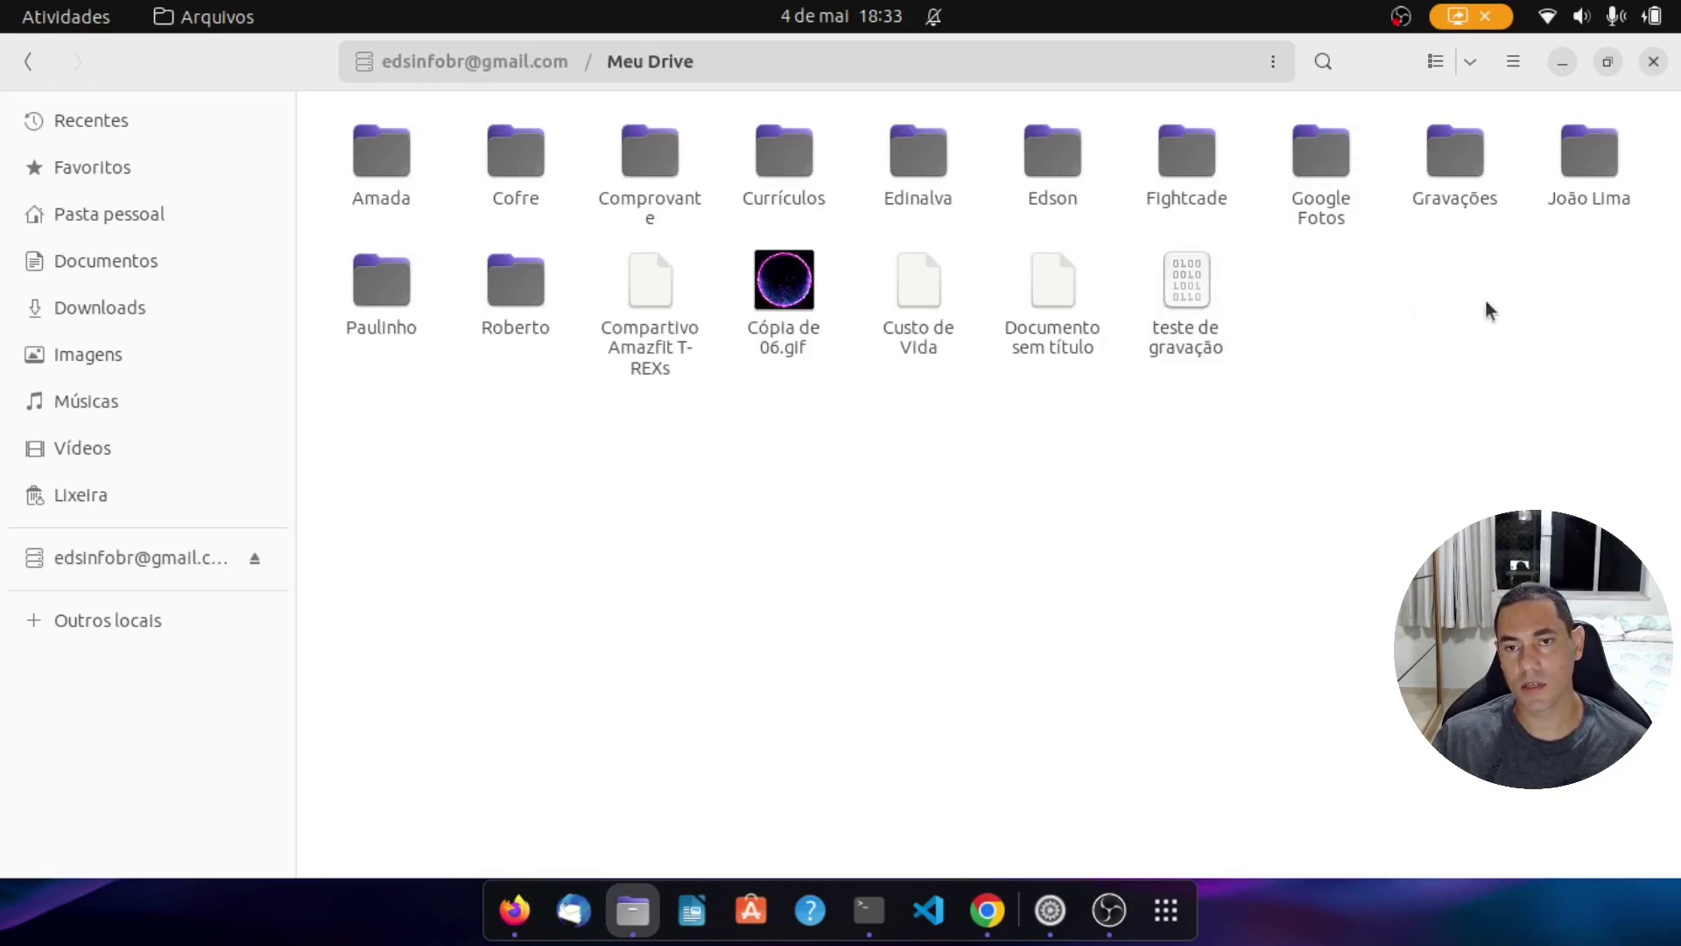
Step: Try opening teste de gravação, dismiss the unknown file type errors, and reopen its context menu
right_click(1190, 289)
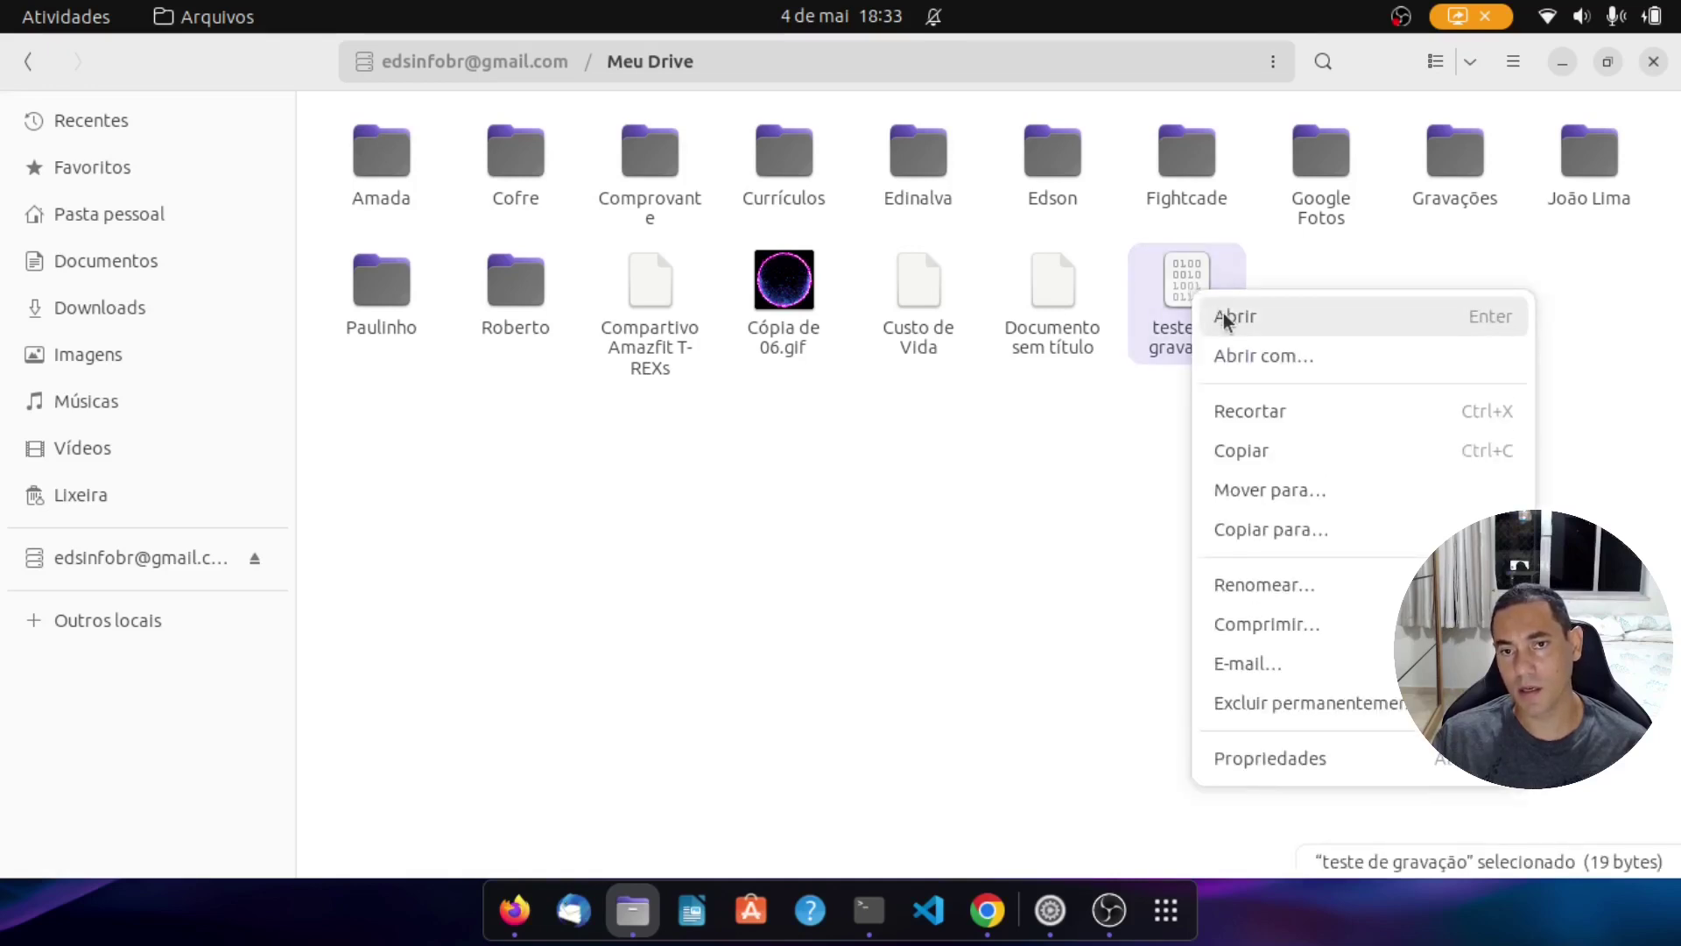
left_click(1224, 318)
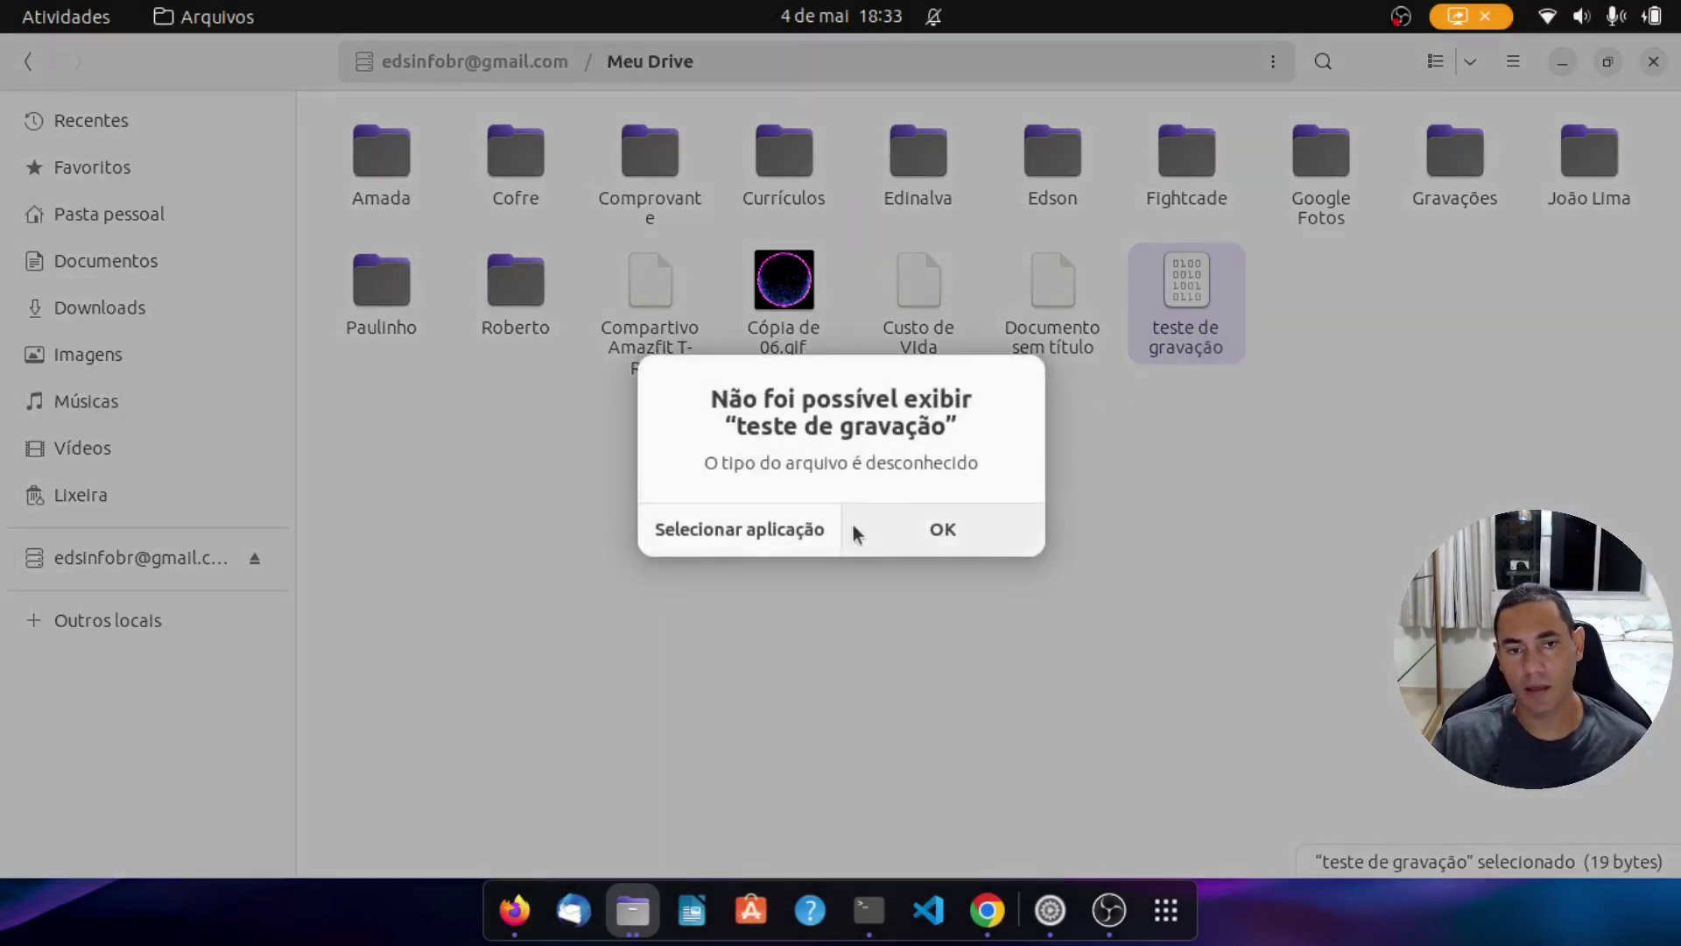
left_click(901, 537)
double_click(1191, 329)
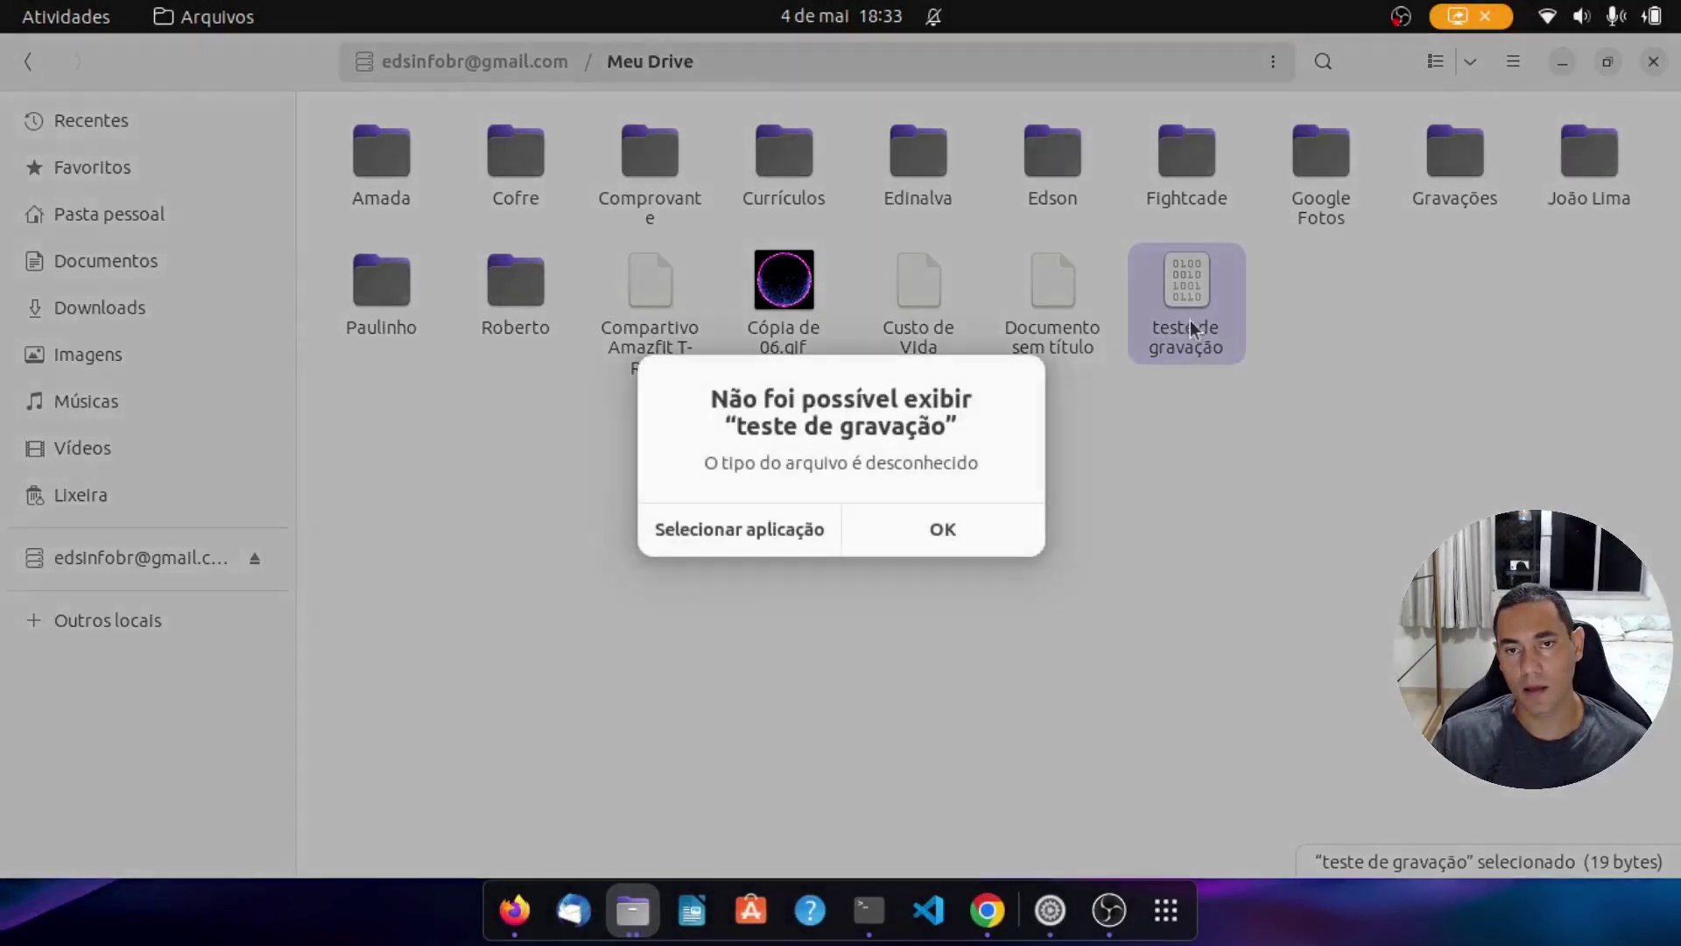
left_click(974, 527)
right_click(1192, 298)
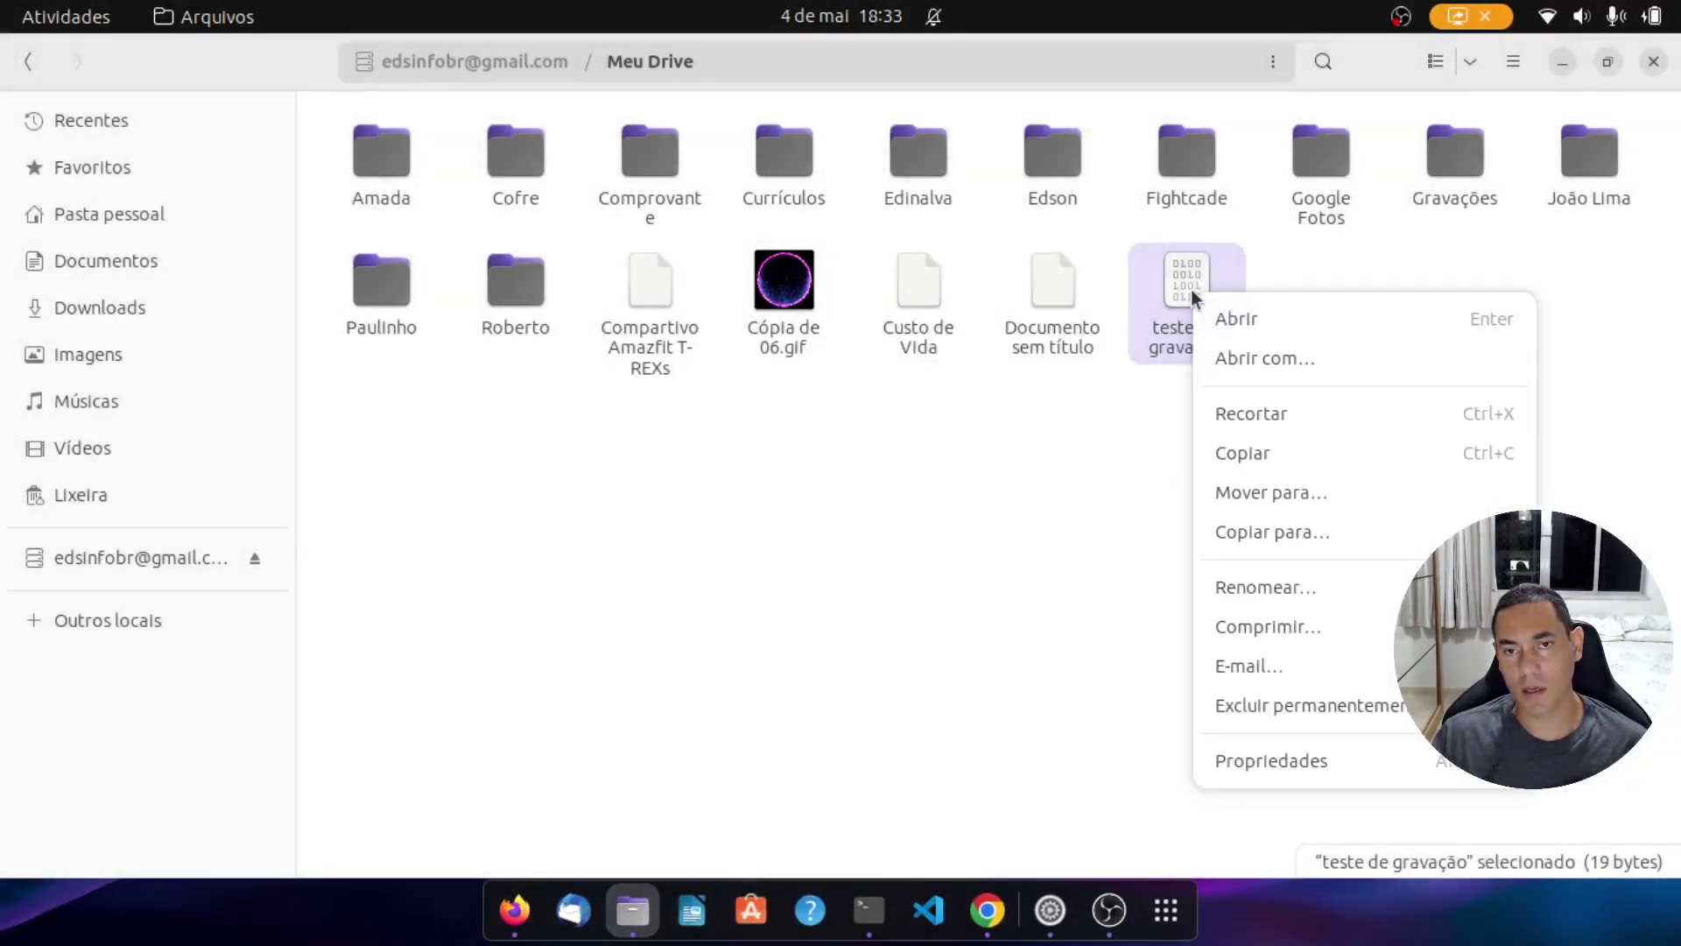
Step: Open teste de gravação with Editor de Texto via Abrir com…, then close the editor and Files
left_click(1275, 361)
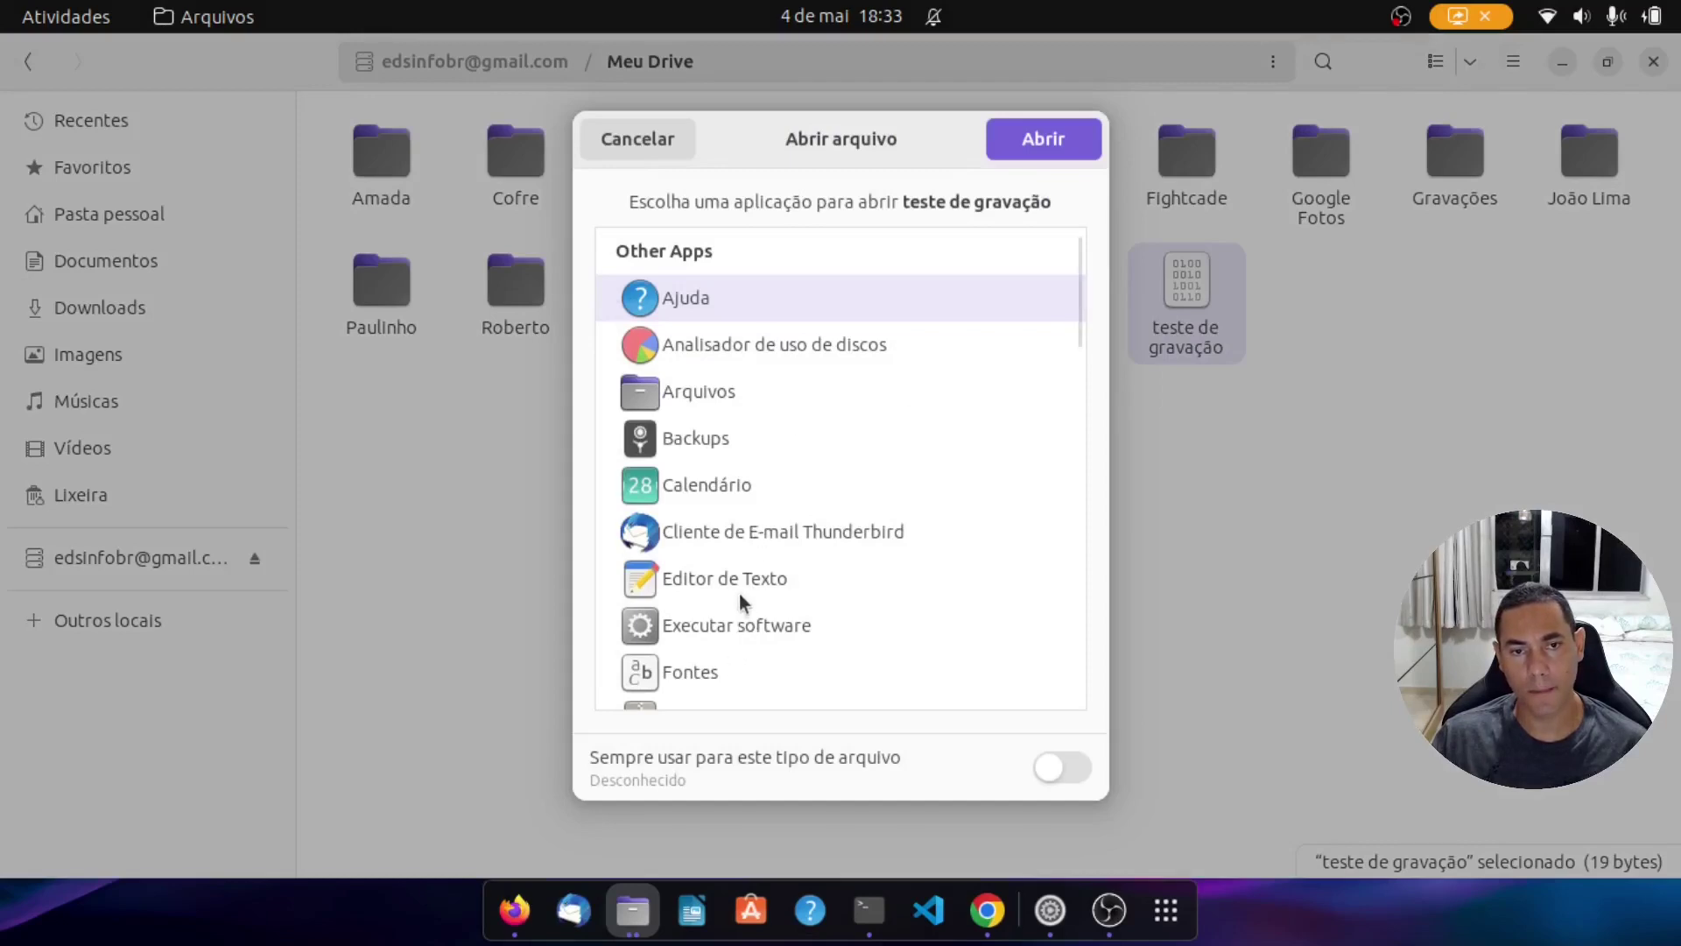
scroll(739, 594, "down", 8)
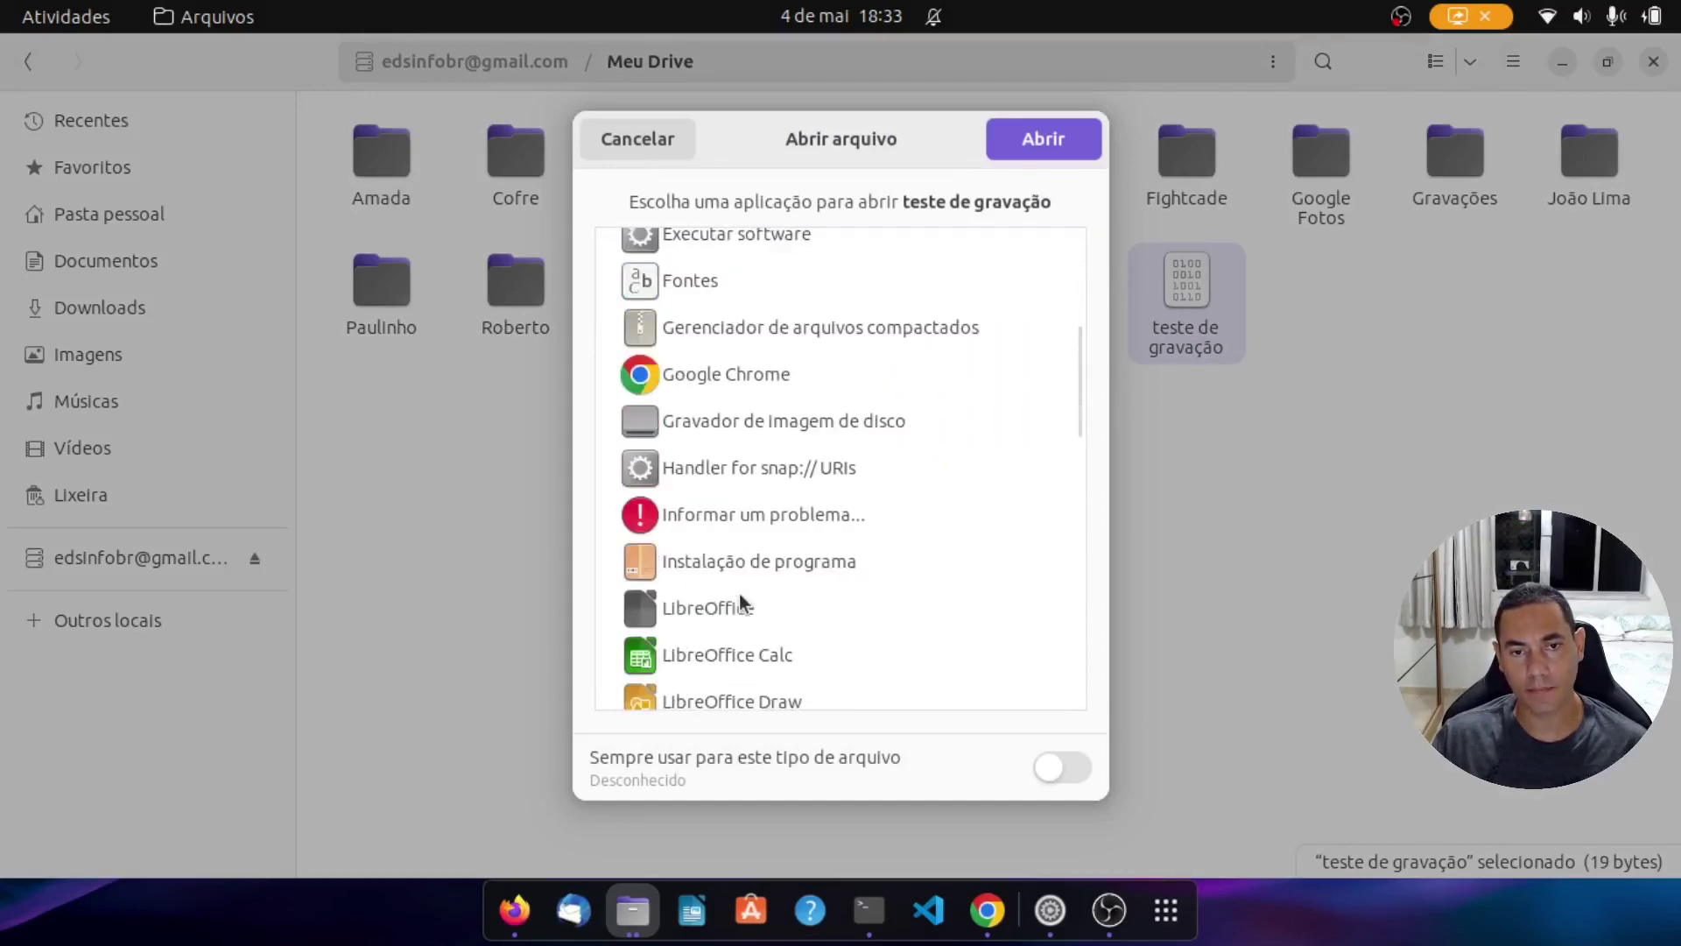
scroll(739, 594, "down", 3)
scroll(739, 593, "up", 10)
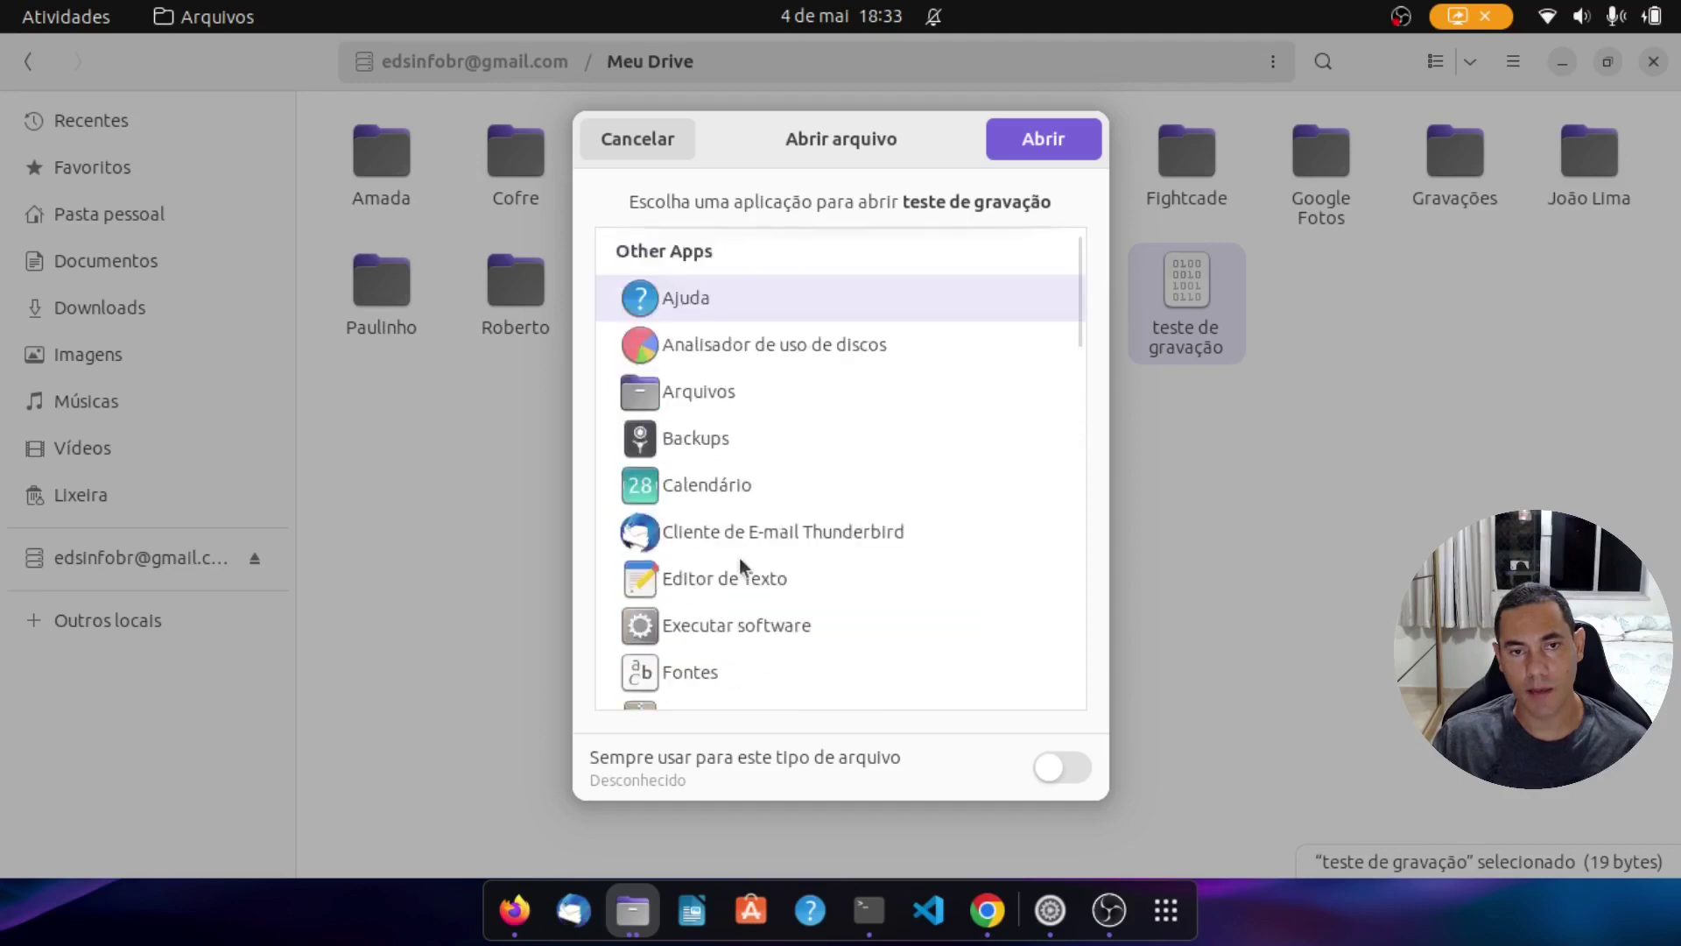
double_click(727, 574)
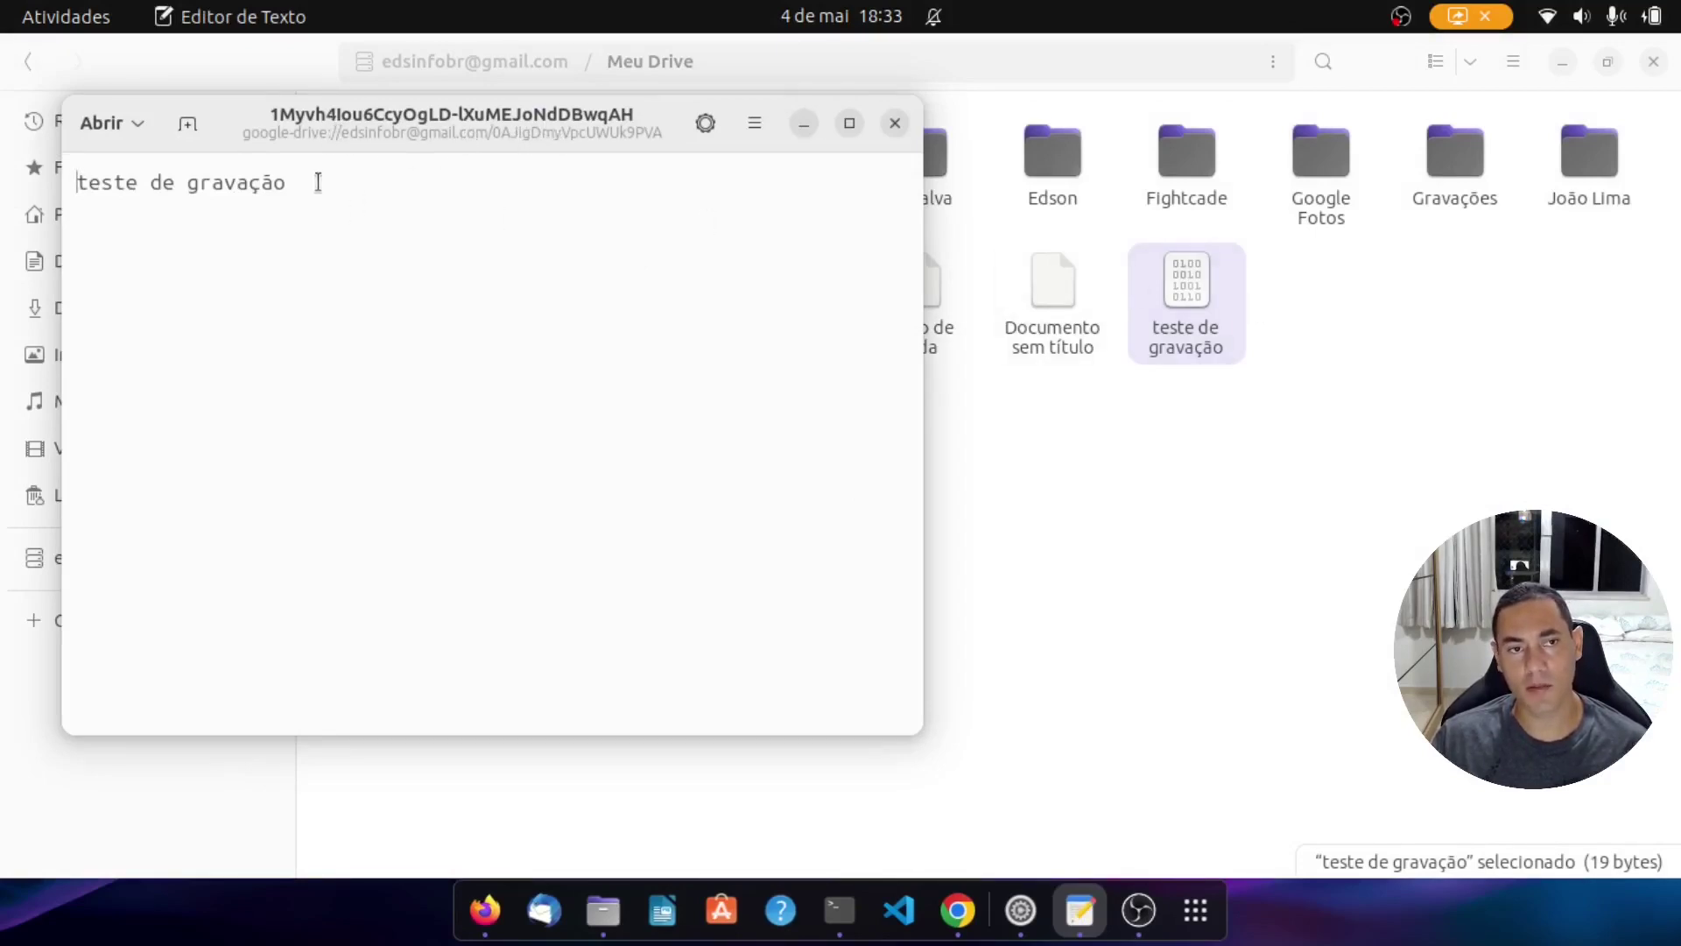
left_click(894, 123)
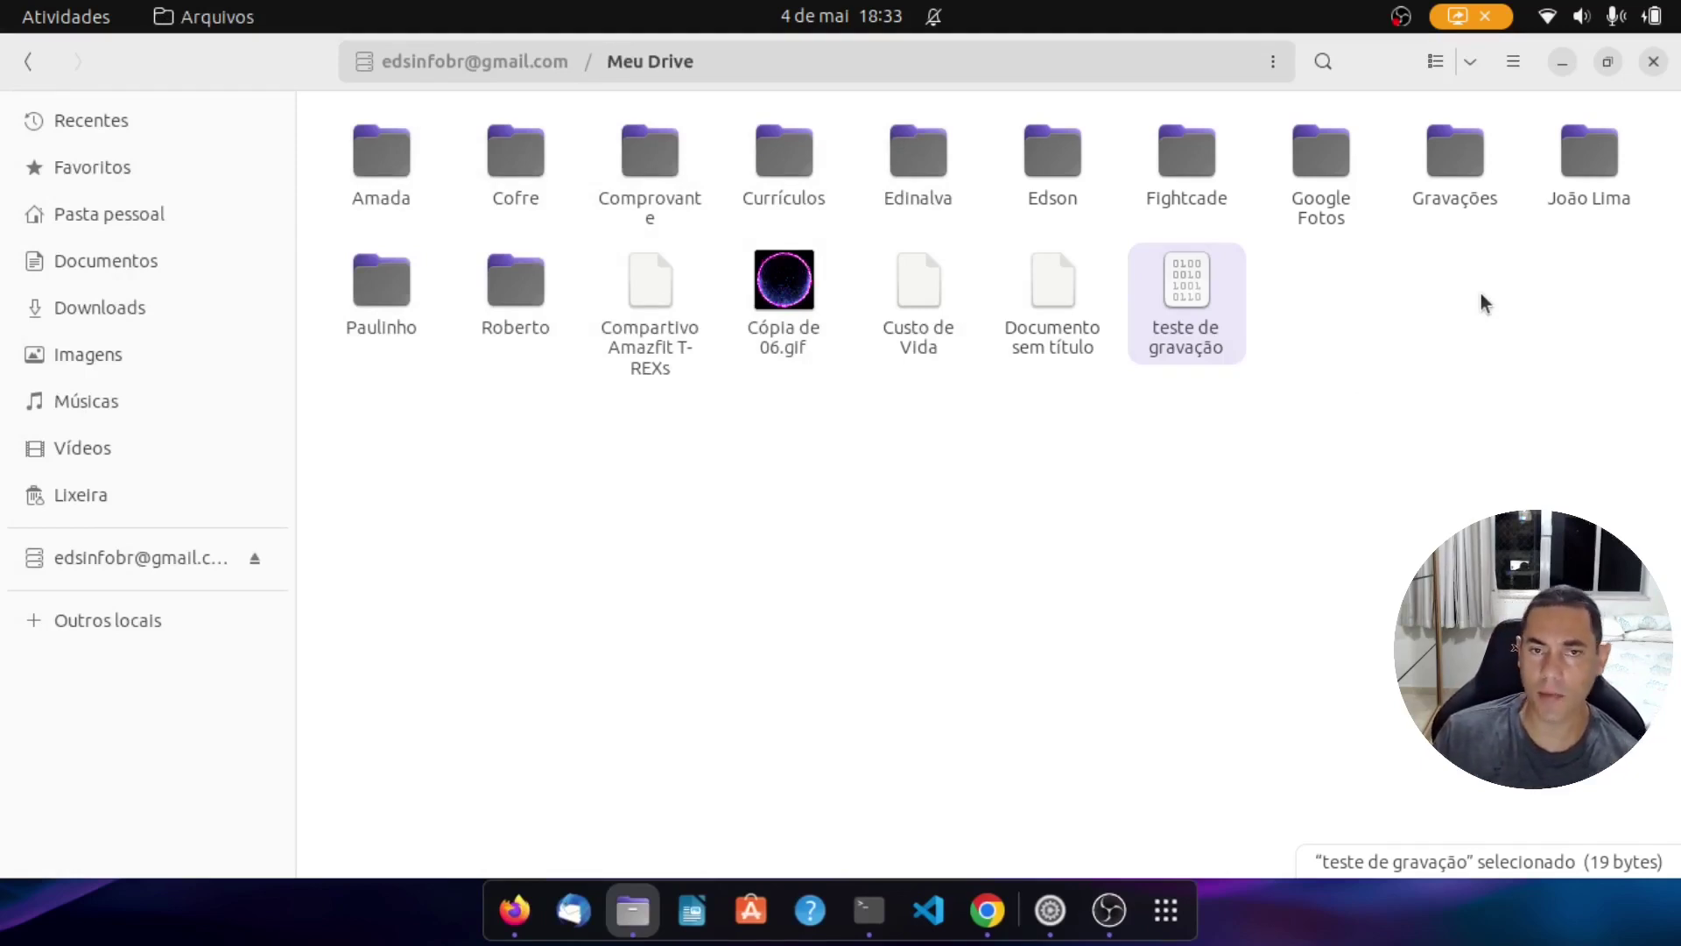
left_click(1648, 65)
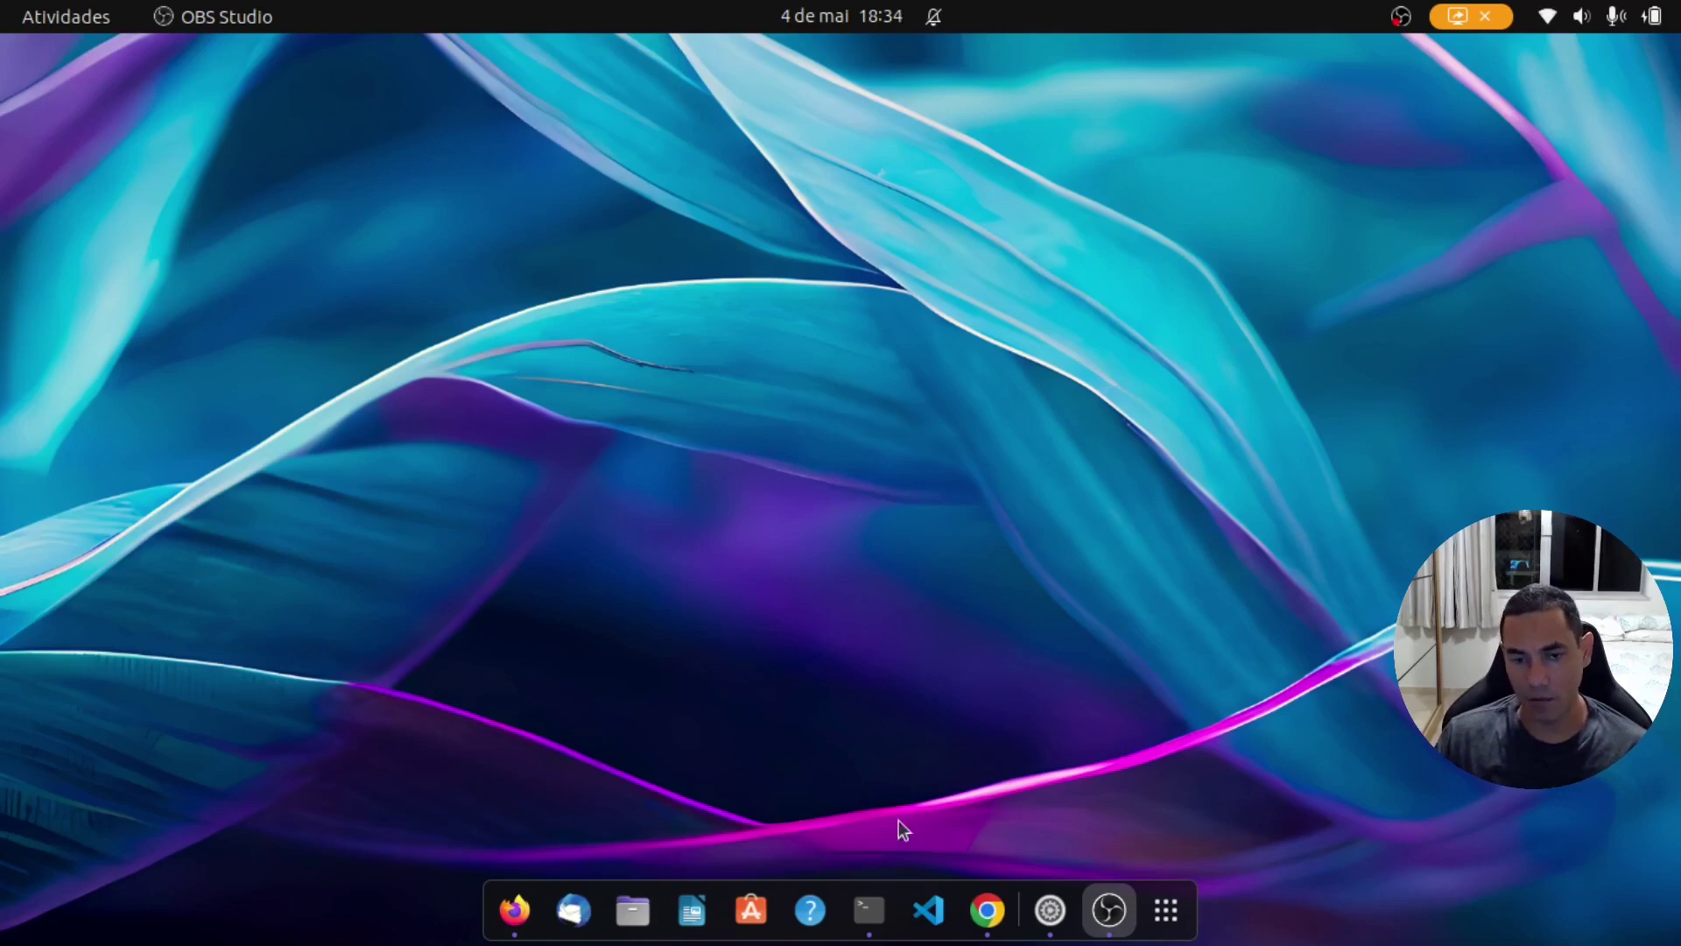
left_click(755, 904)
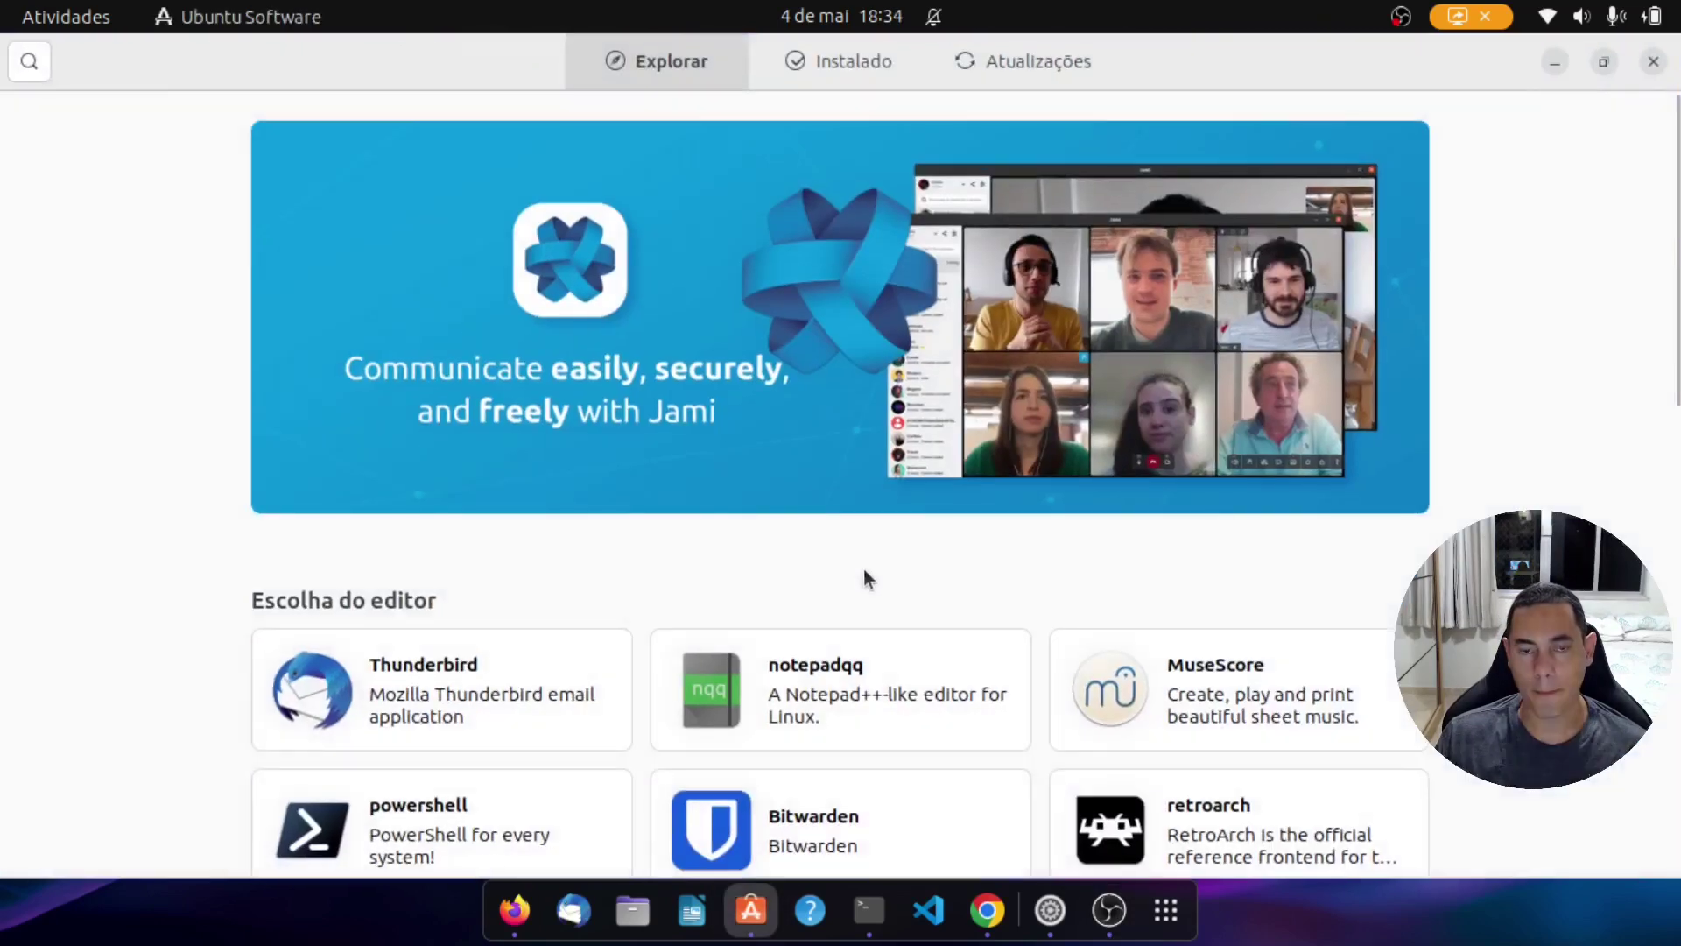
scroll(632, 664, "down", 5)
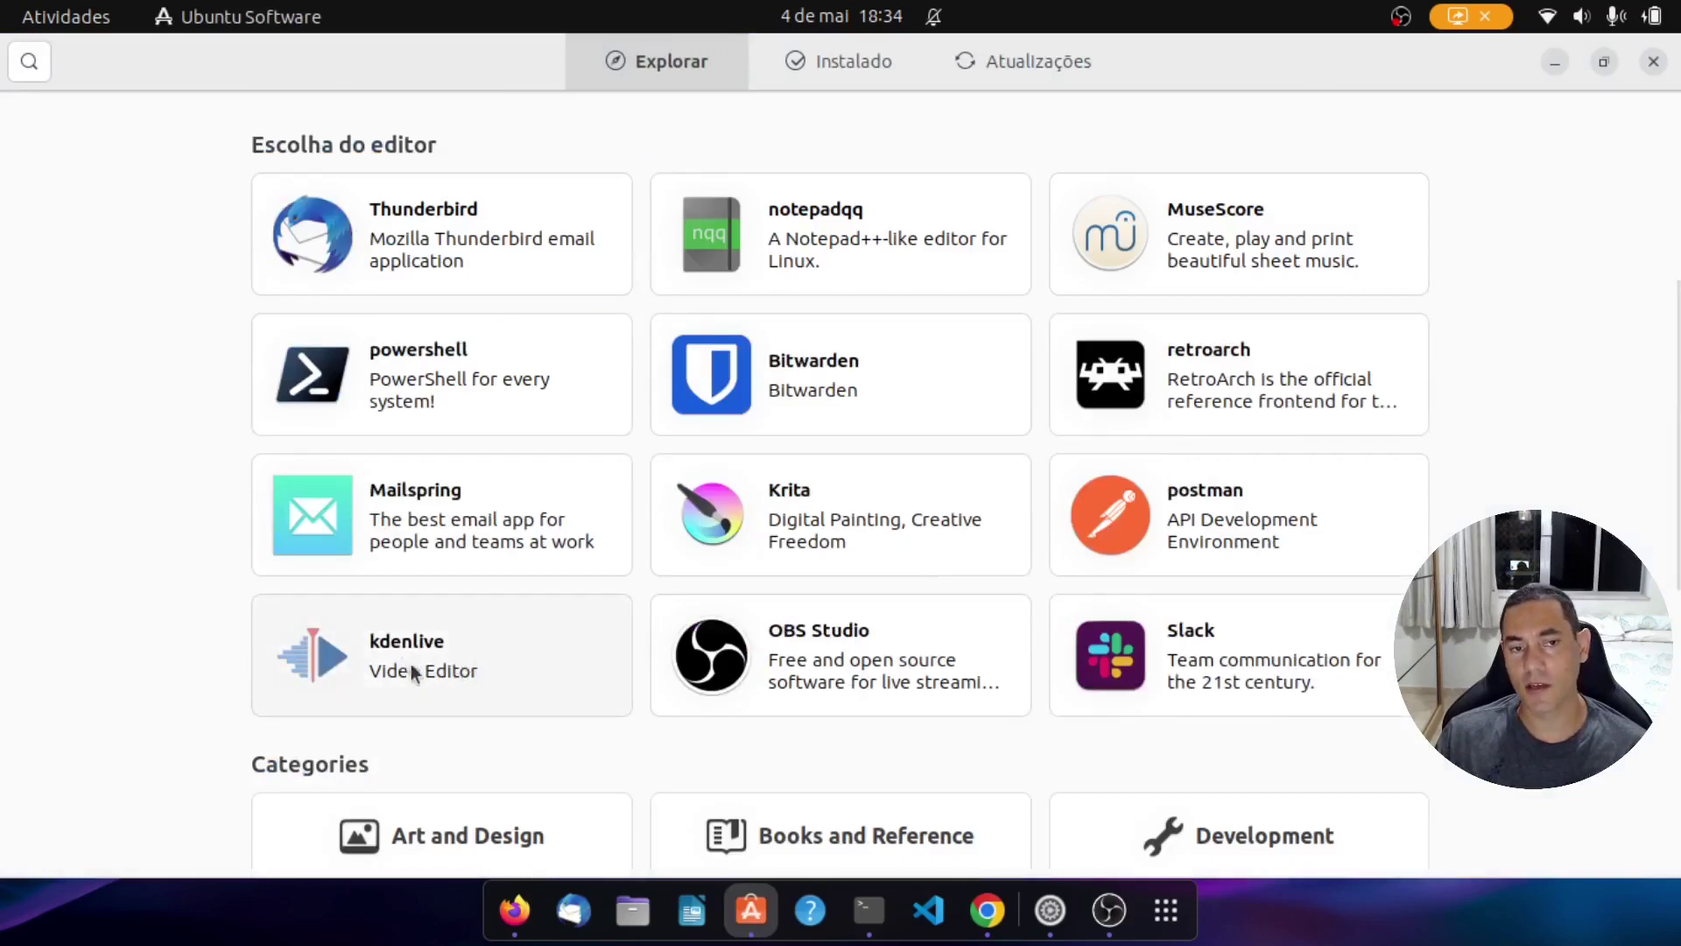
left_click(479, 657)
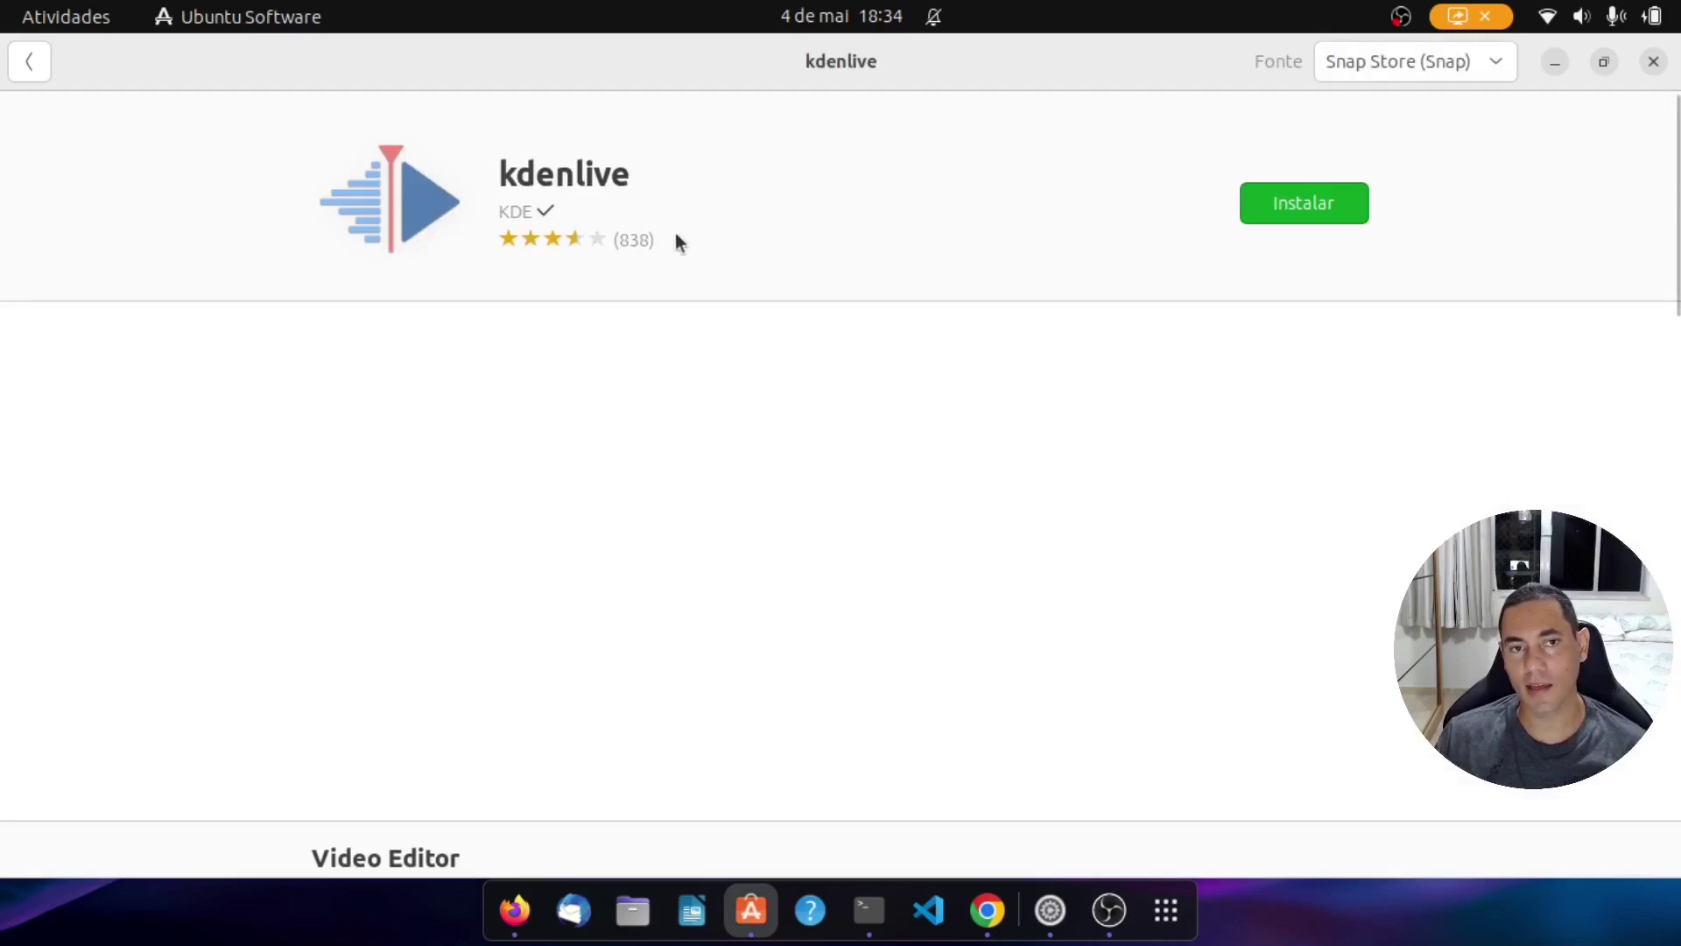
scroll(1208, 532, "down", 5)
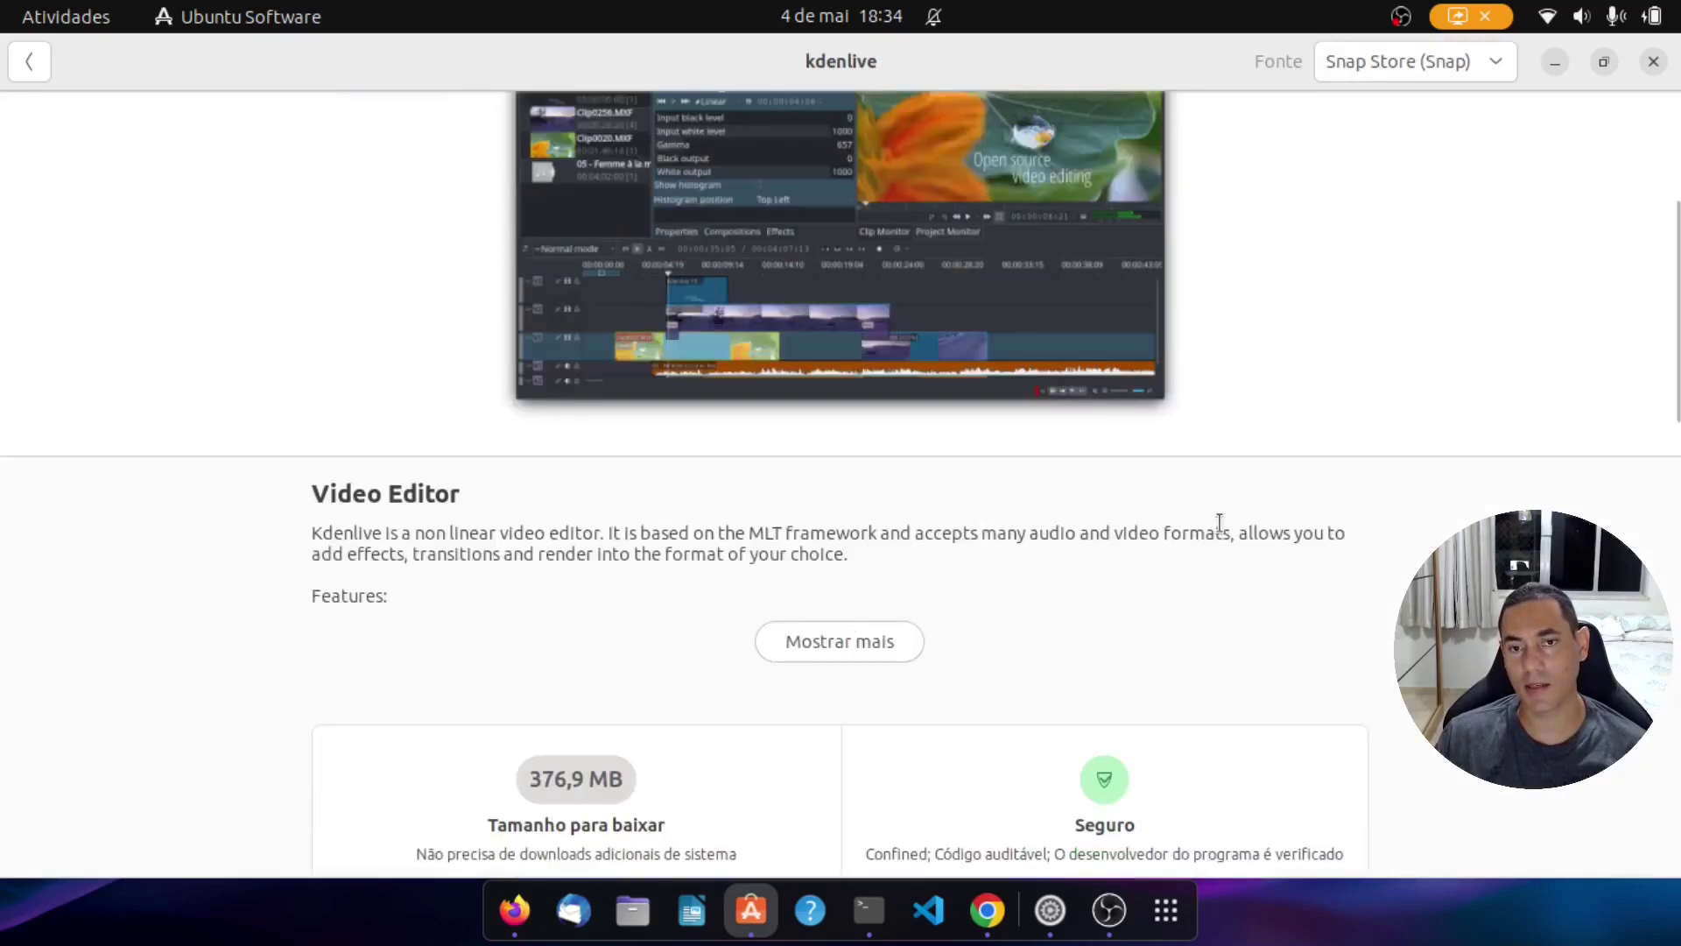
scroll(1220, 524, "down", 5)
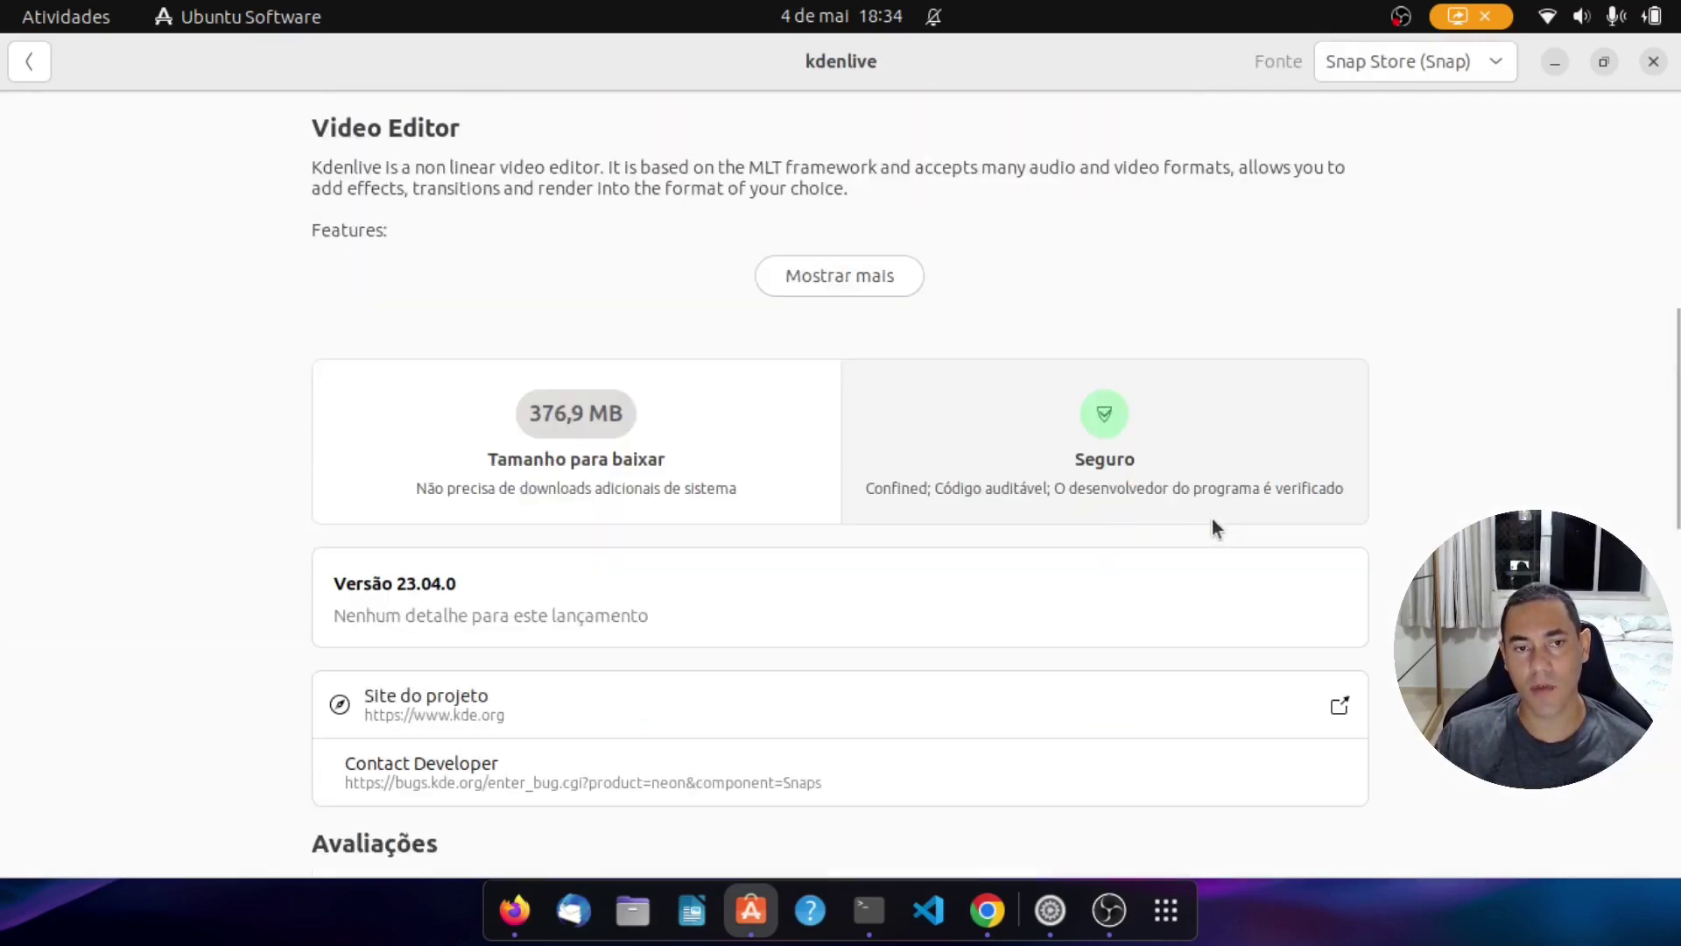
scroll(1212, 519, "down", 1)
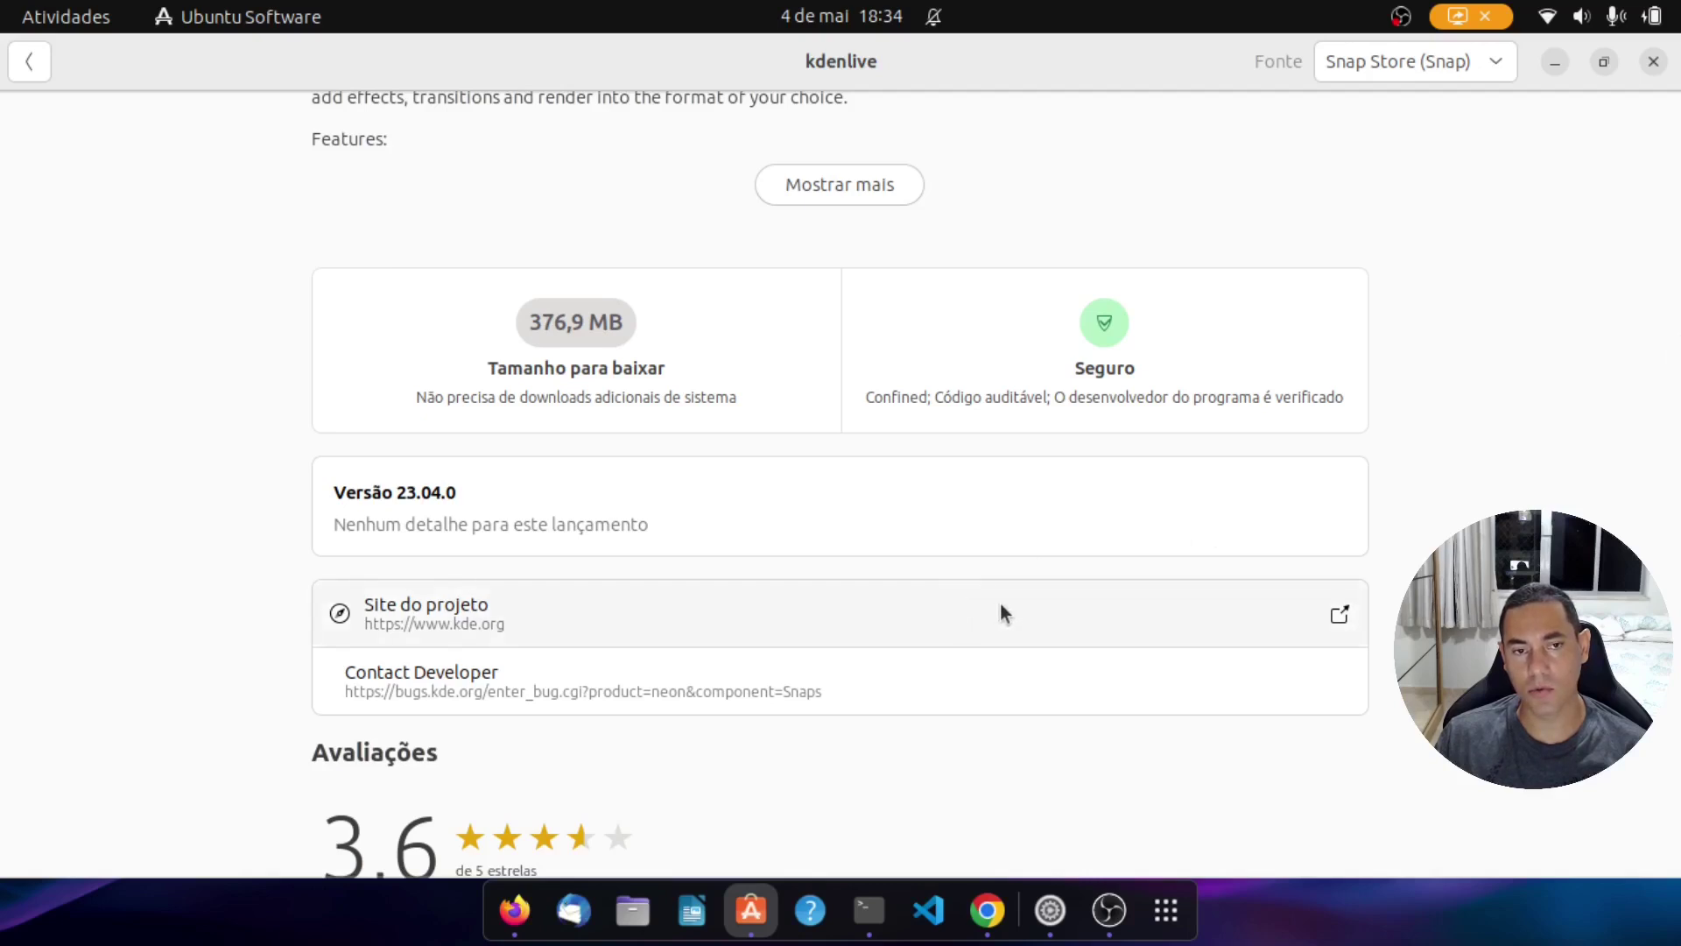
scroll(1028, 612, "down", 3)
scroll(1028, 608, "up", 12)
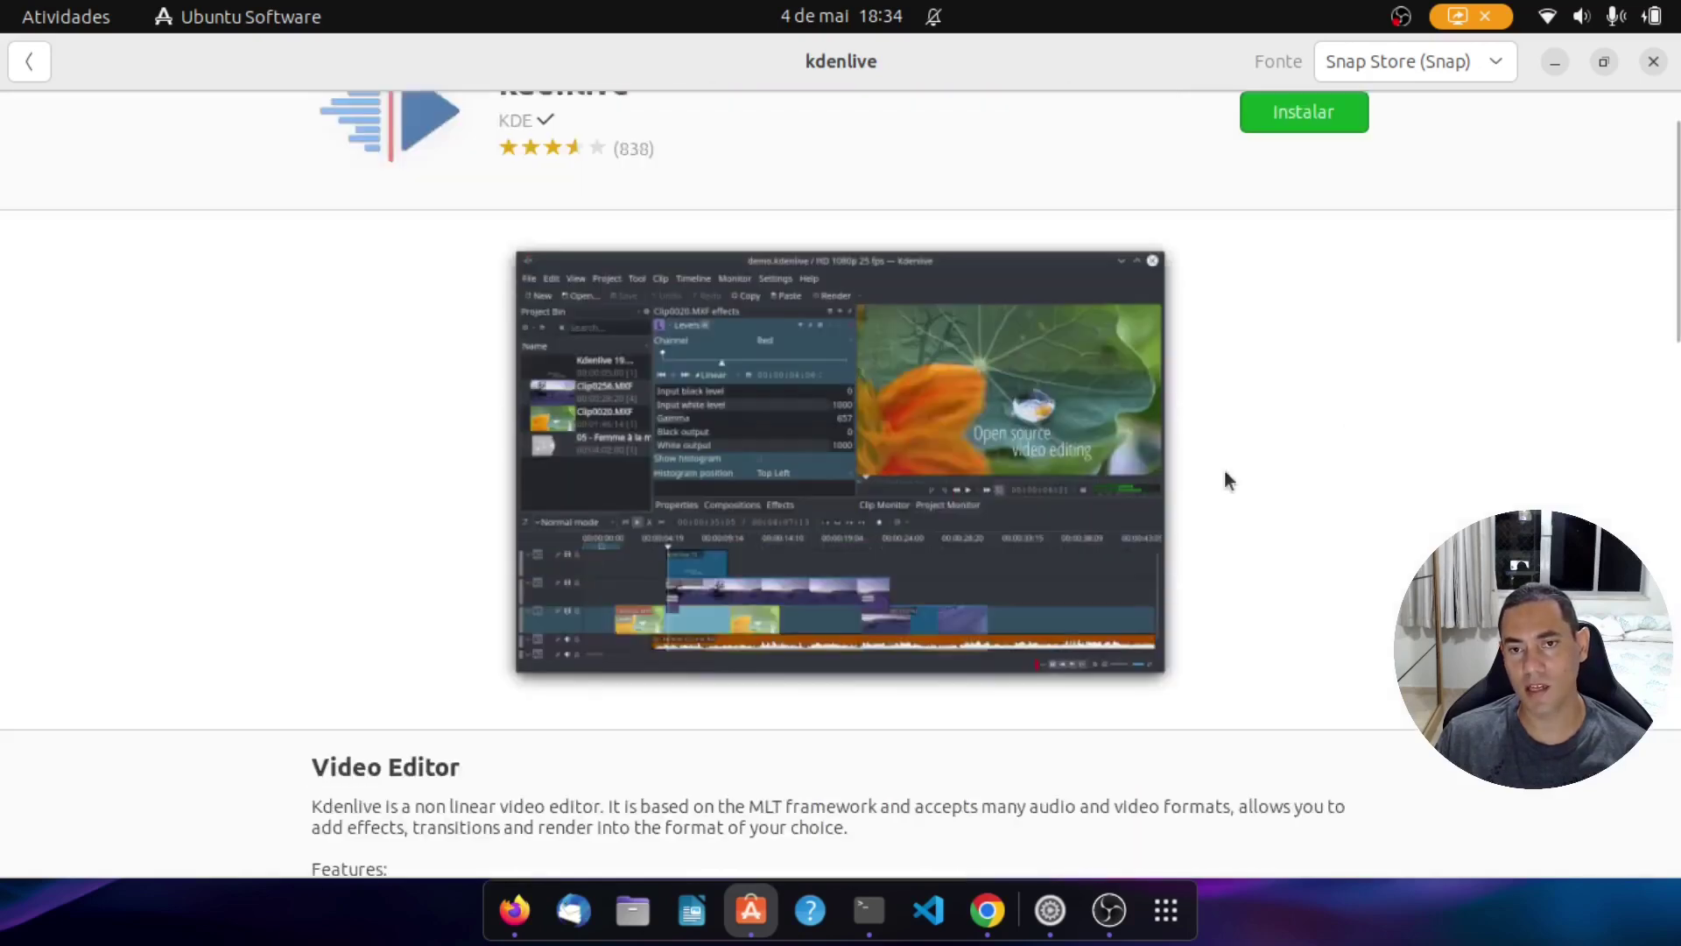
scroll(1383, 341, "up", 1)
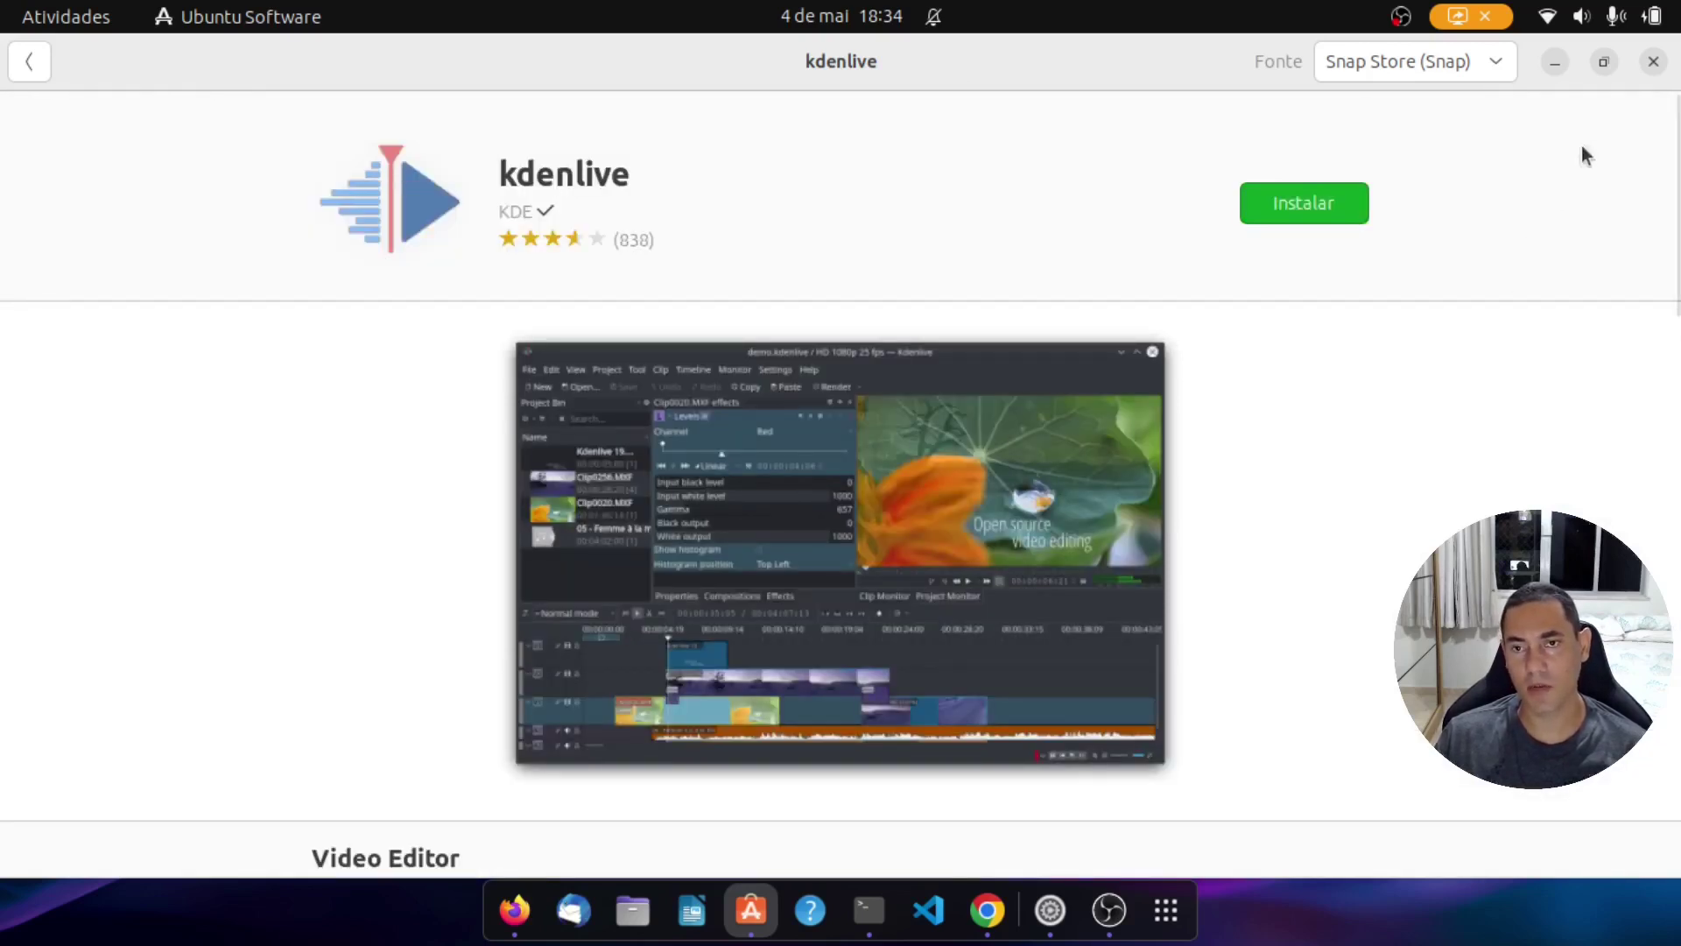
left_click(1652, 62)
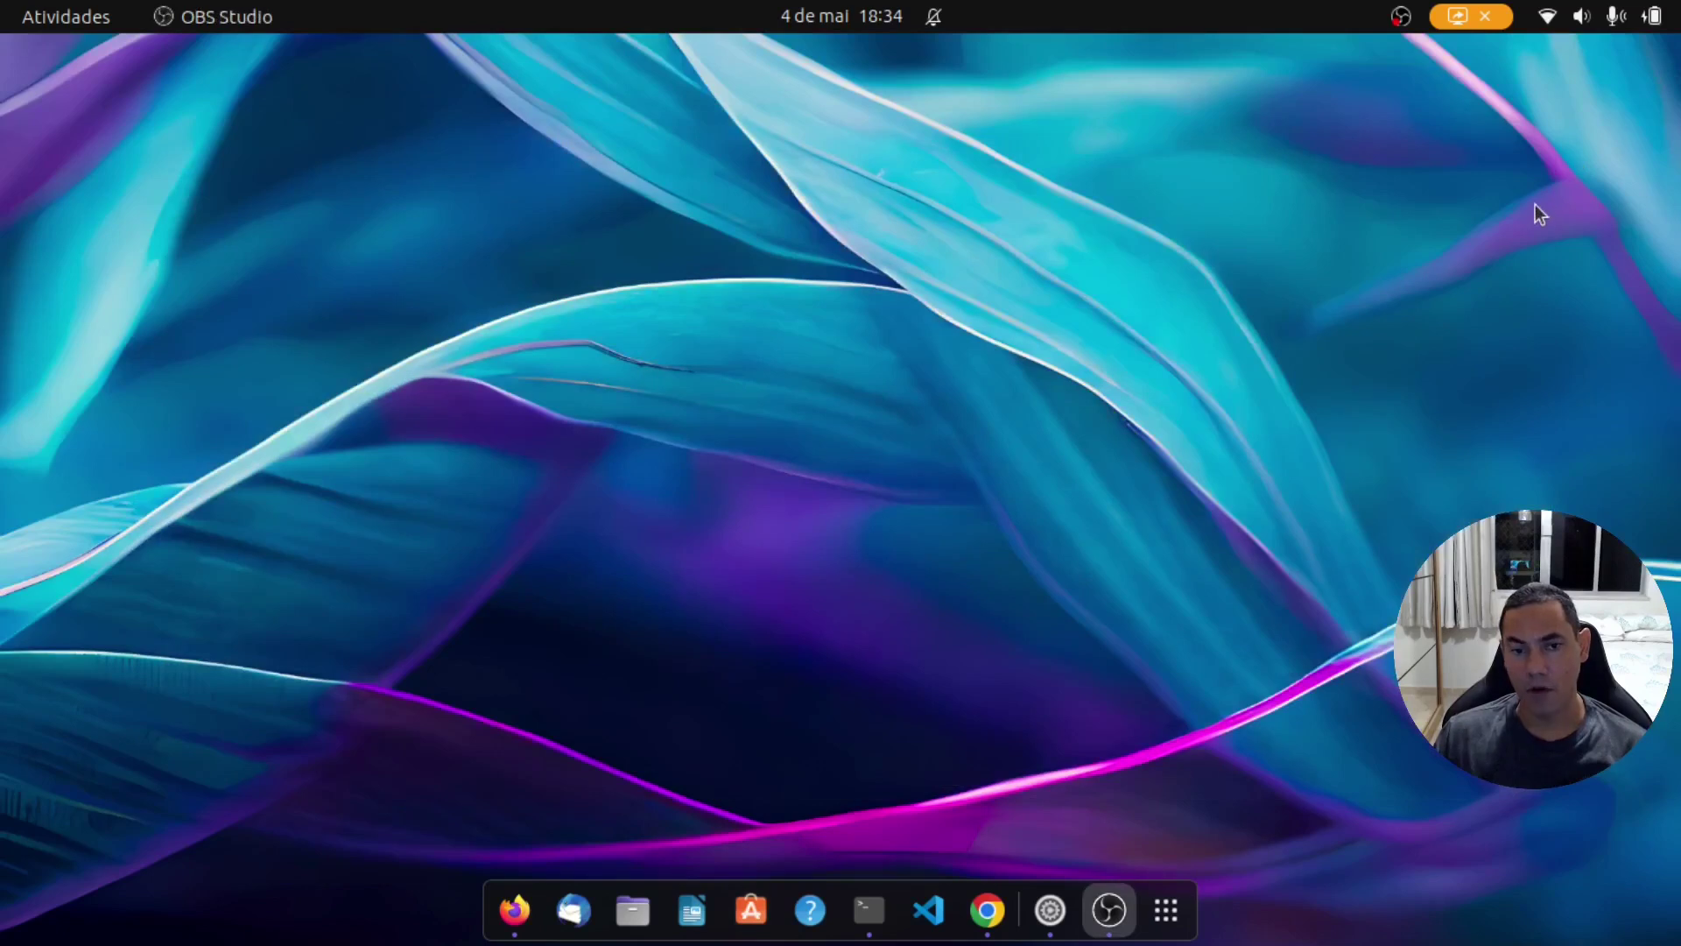